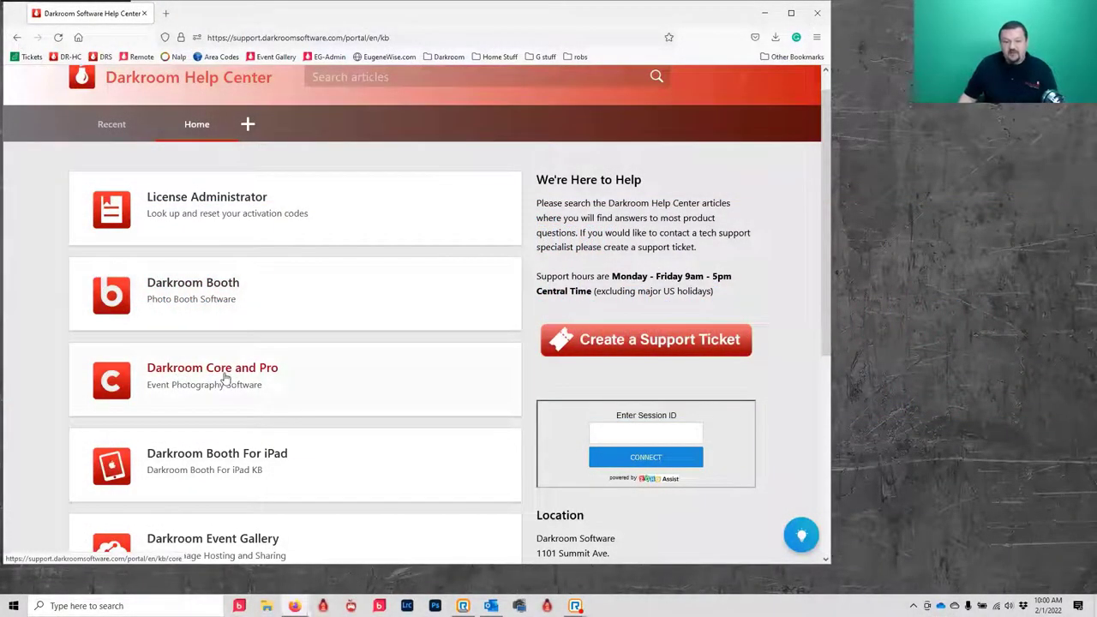
# - Open the Getting Started with Darkroom Core webinar article under Darkroom Core and Pro, then restore the browser window
pyautogui.click(225, 377)
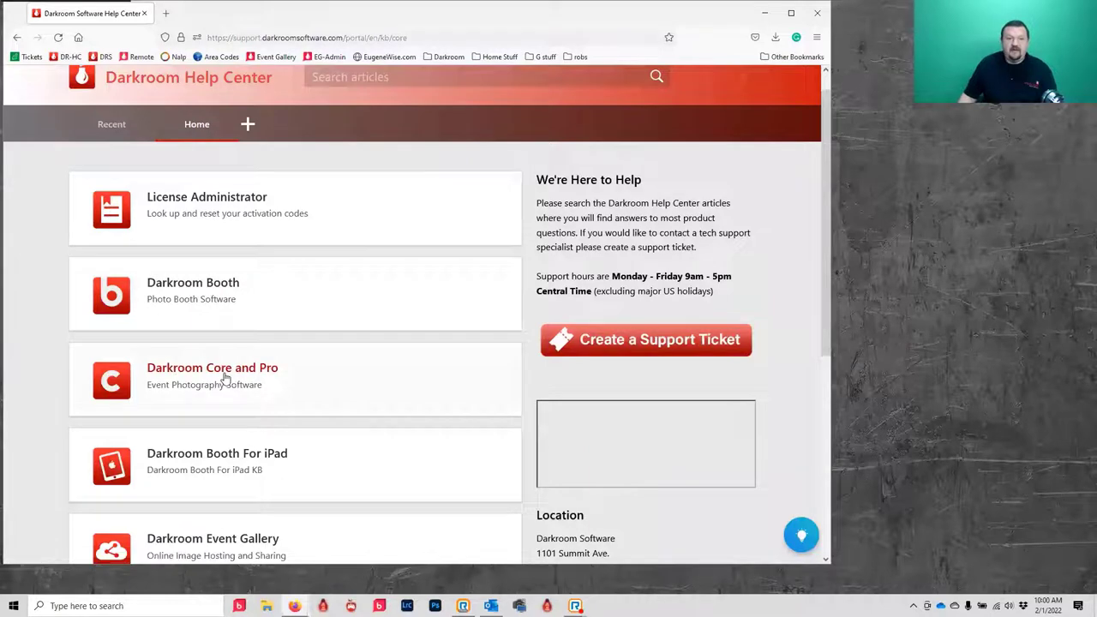
pyautogui.scroll(-9, 224, 377)
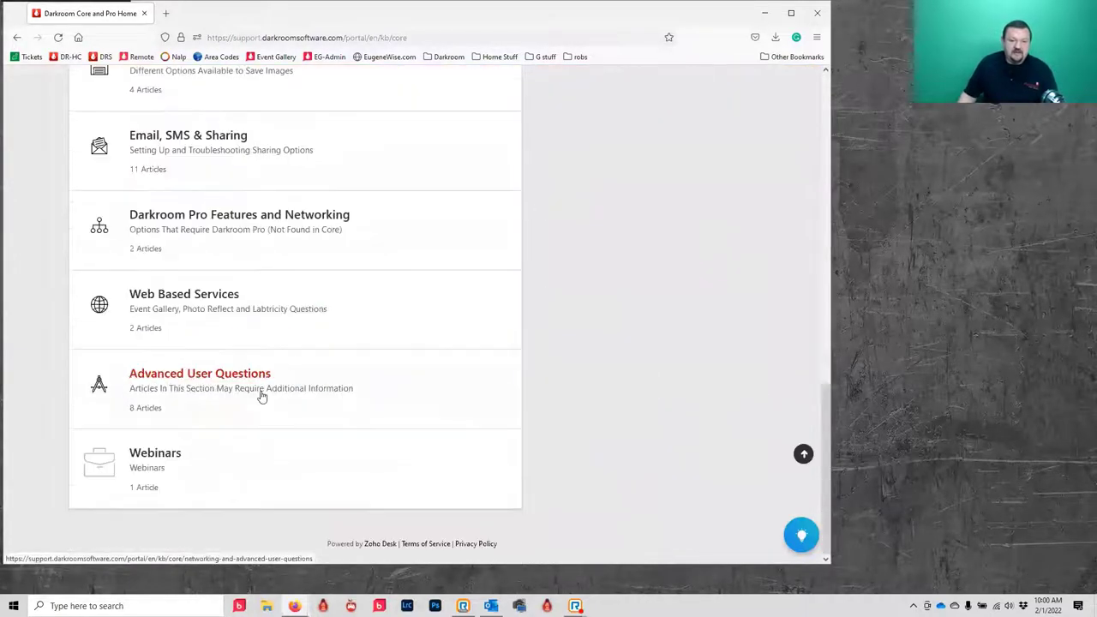
pyautogui.click(162, 513)
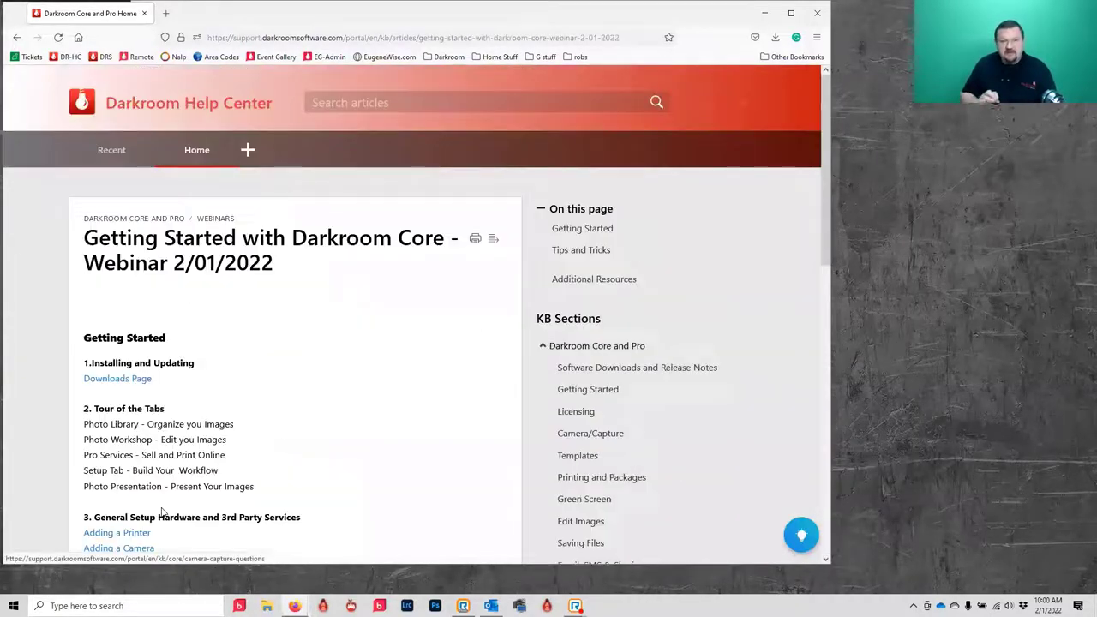
pyautogui.scroll(-3, 316, 249)
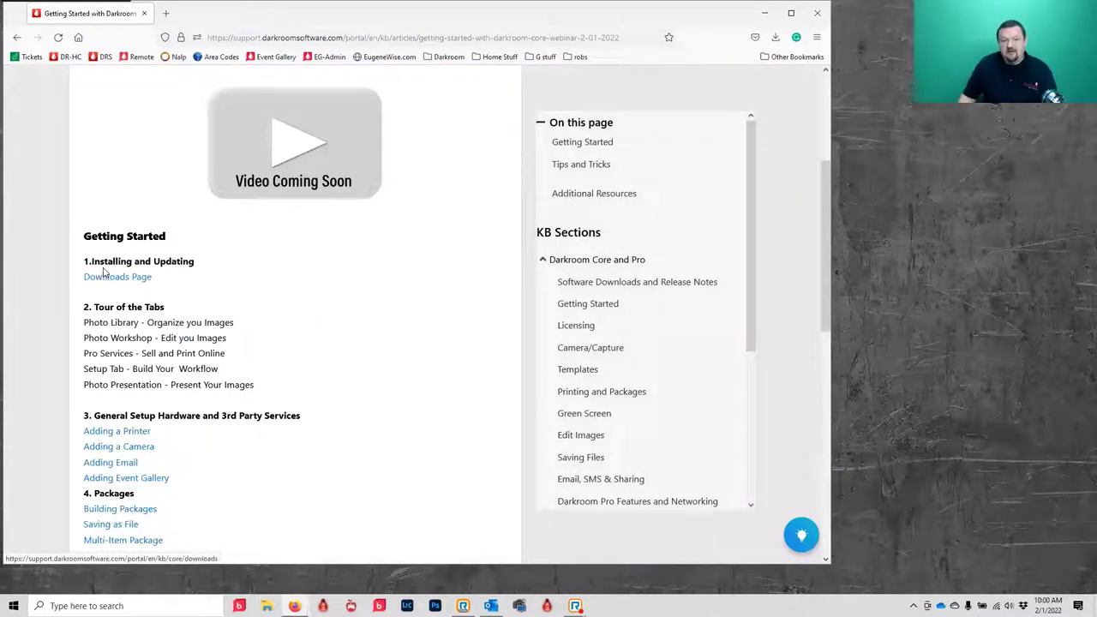
pyautogui.scroll(-1, 103, 274)
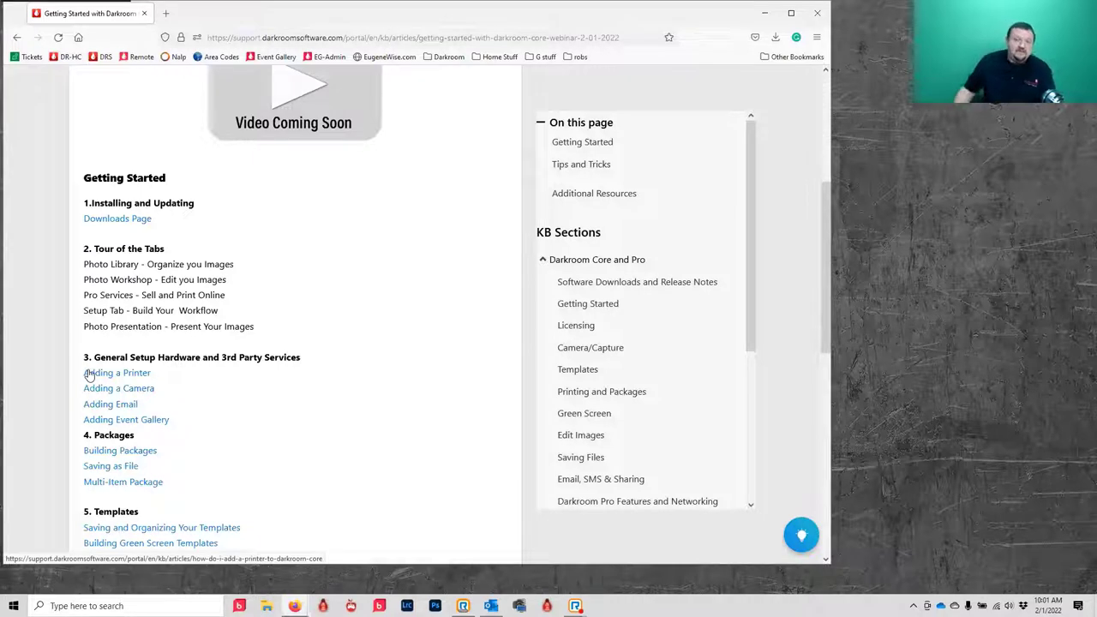
pyautogui.scroll(1, 389, 447)
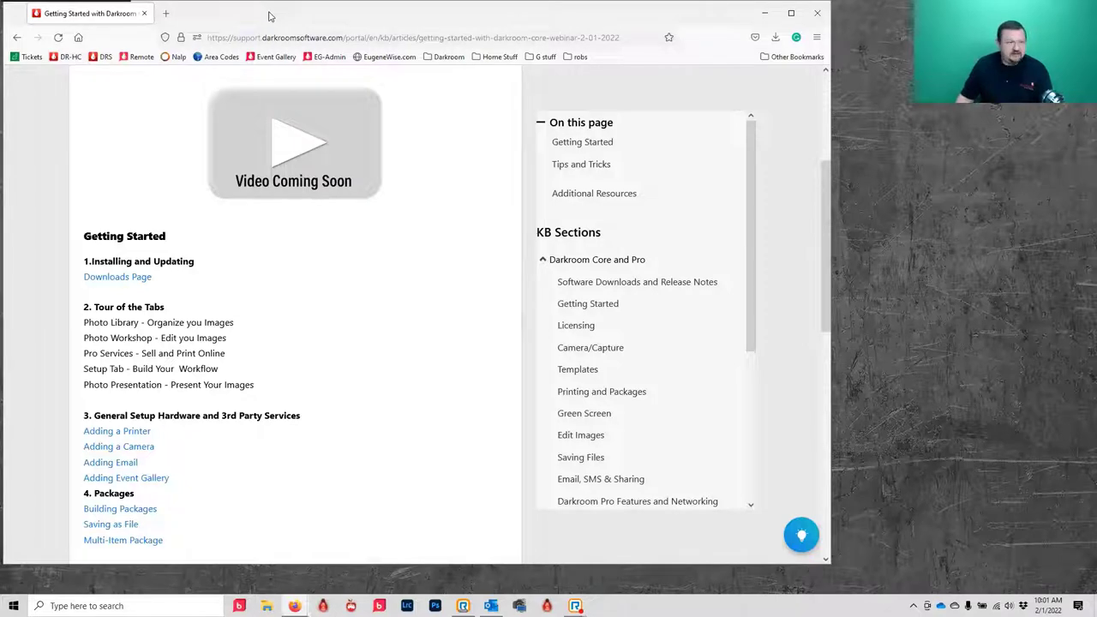
pyautogui.press('super+d')
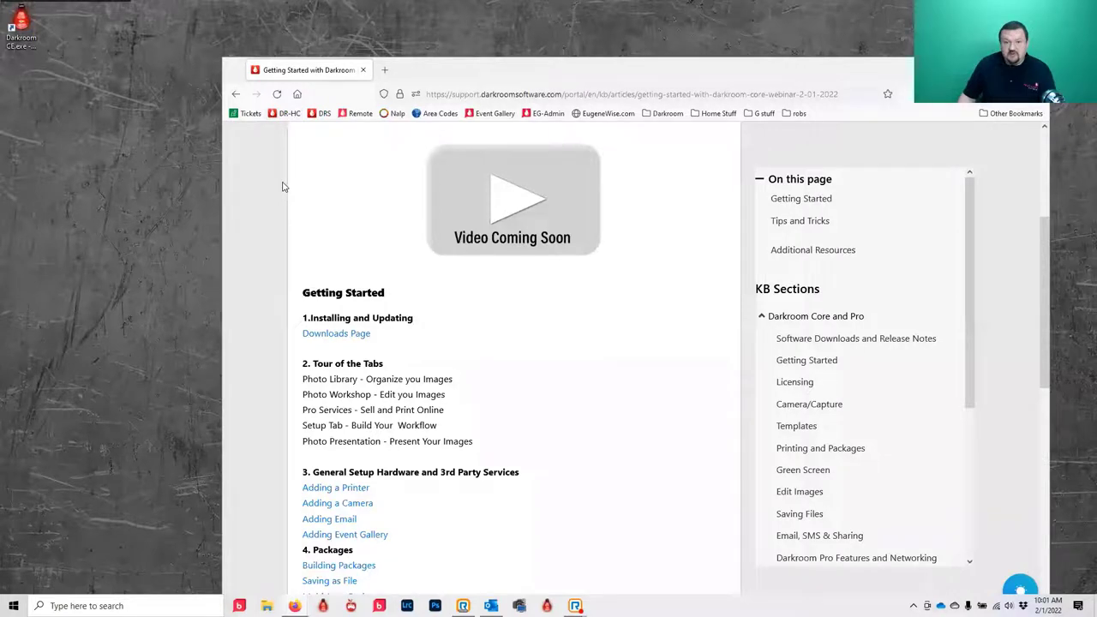
# - From the Help Center home, open the Darkroom Core & Pro 9.3 Downloads and Release Notes article
pyautogui.scroll(3, 285, 187)
pyautogui.click(409, 208)
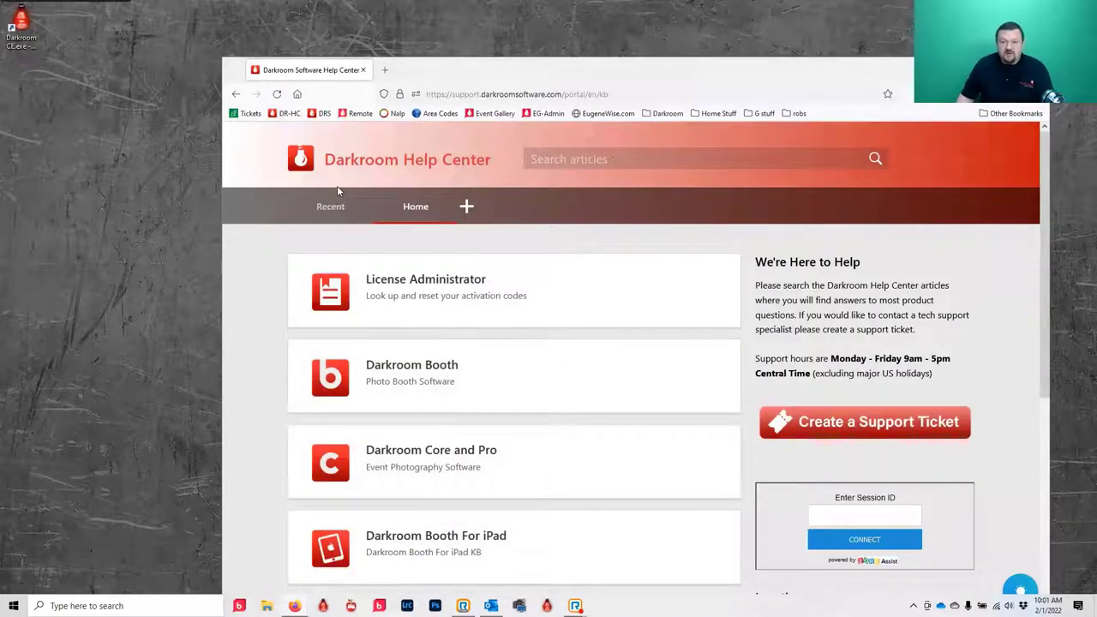
pyautogui.click(405, 458)
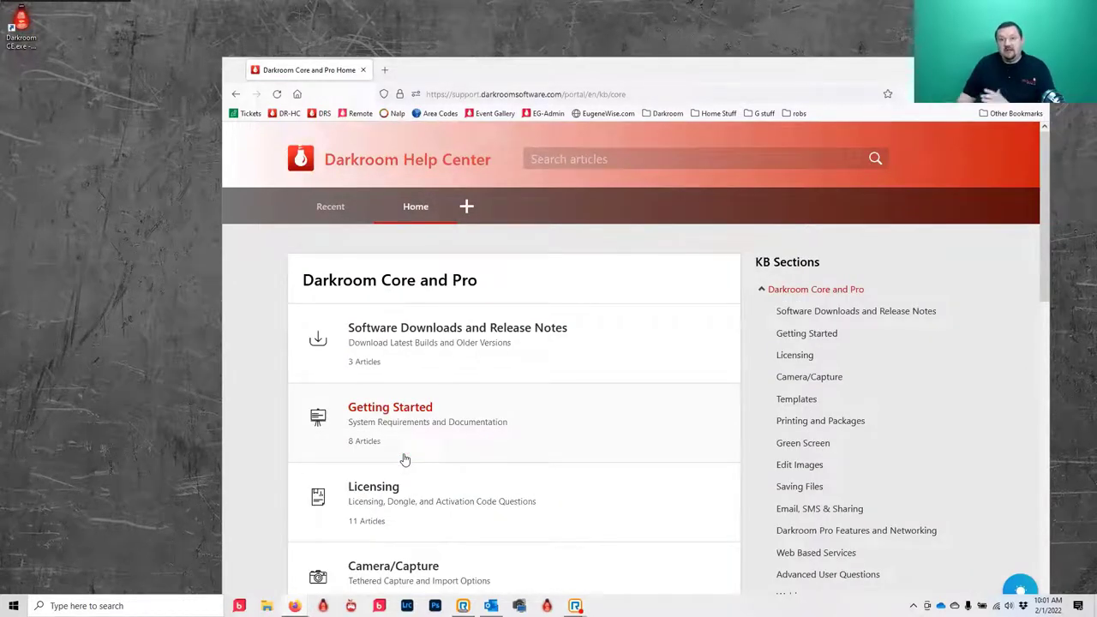
pyautogui.click(366, 327)
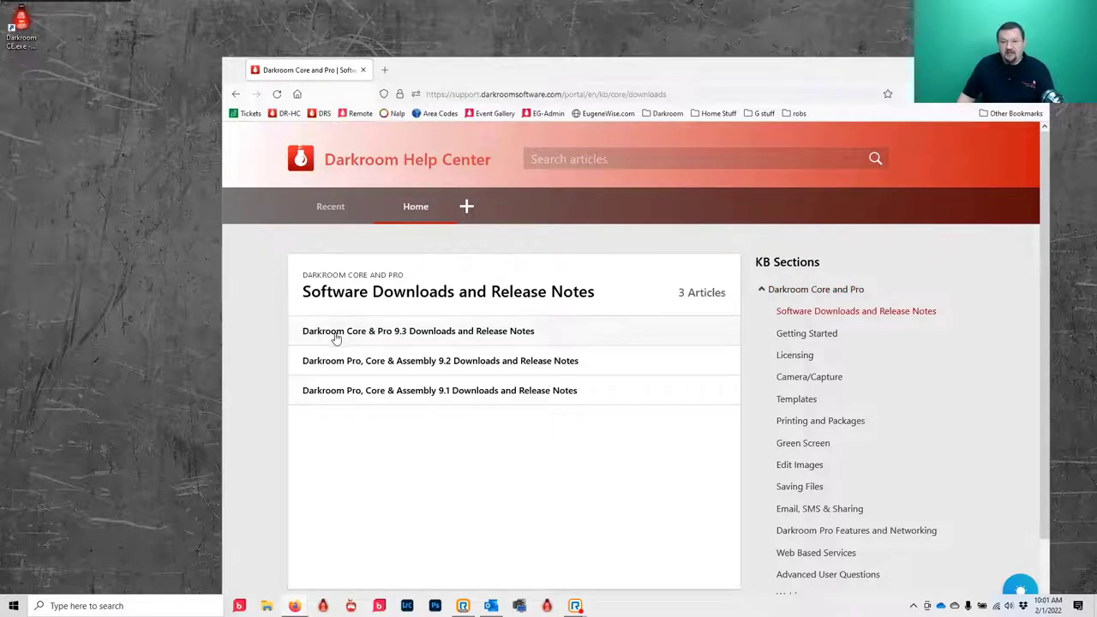
pyautogui.click(336, 337)
pyautogui.scroll(-4, 377, 420)
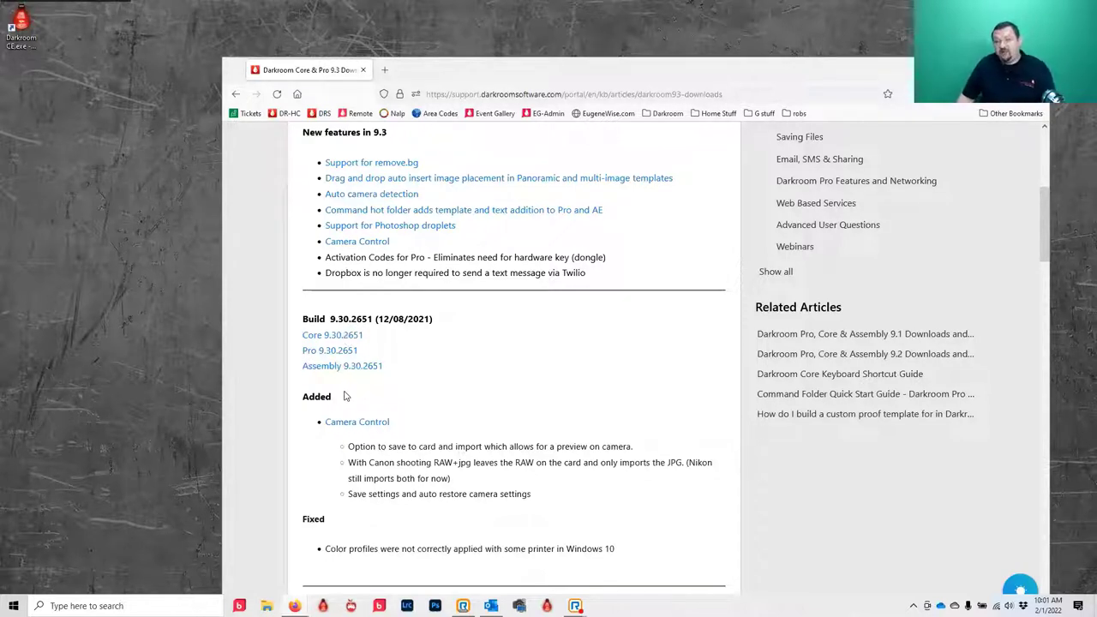
# - Go back and review the 9.2 Downloads and Release Notes article for comparison
pyautogui.click(239, 95)
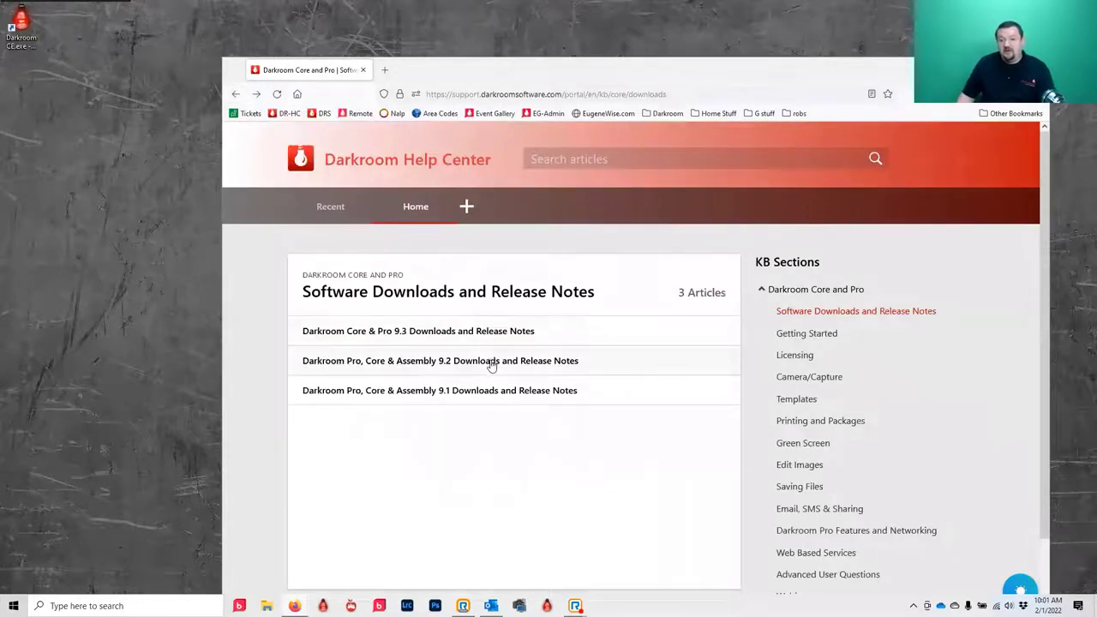
pyautogui.click(490, 362)
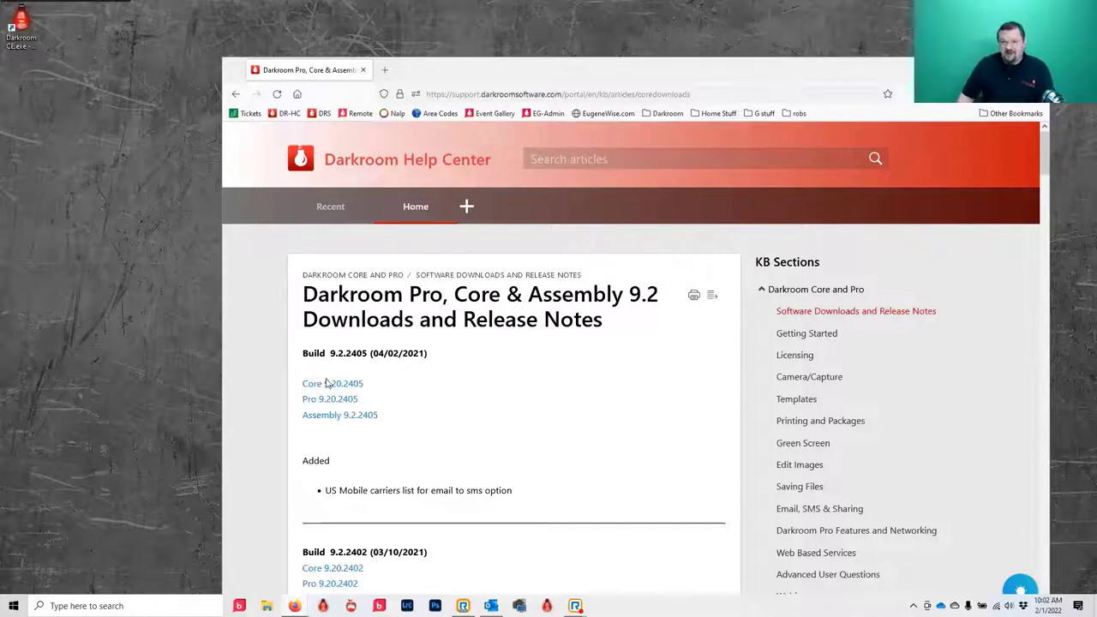
pyautogui.scroll(-3, 358, 449)
pyautogui.scroll(-2, 356, 411)
pyautogui.scroll(5, 369, 343)
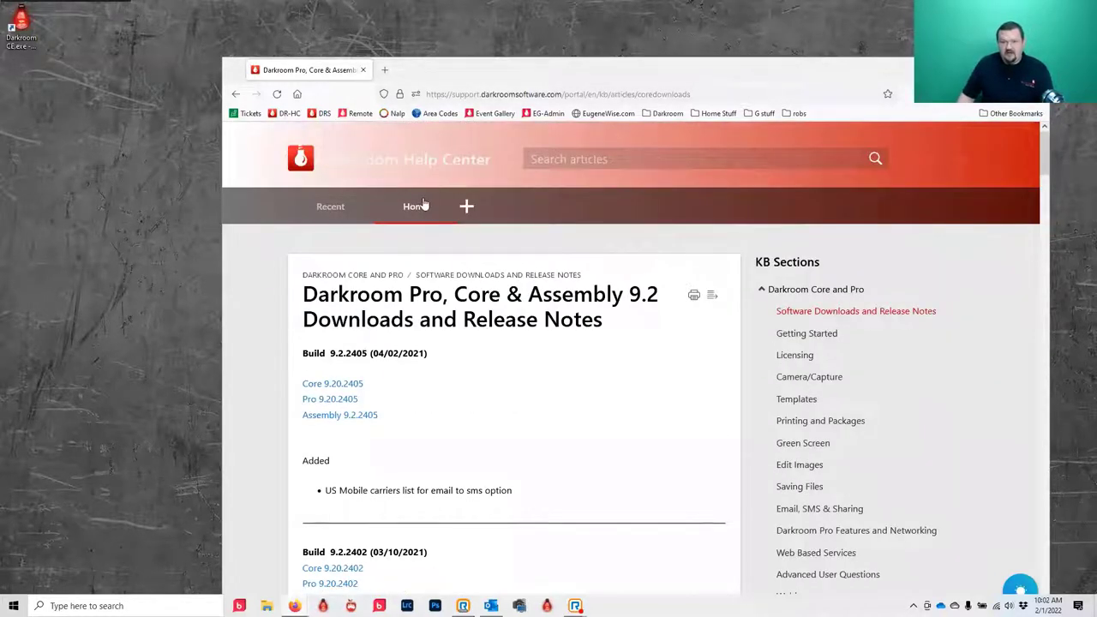
# - Reopen the 9.3 release notes article and move the browser window down-left
pyautogui.click(236, 93)
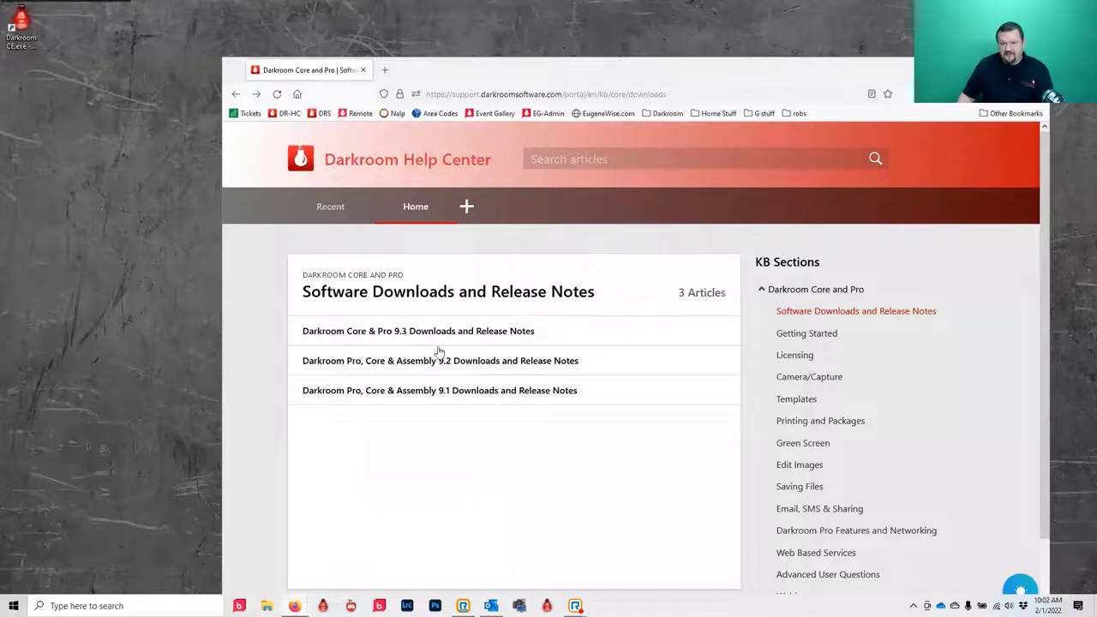
pyautogui.click(396, 333)
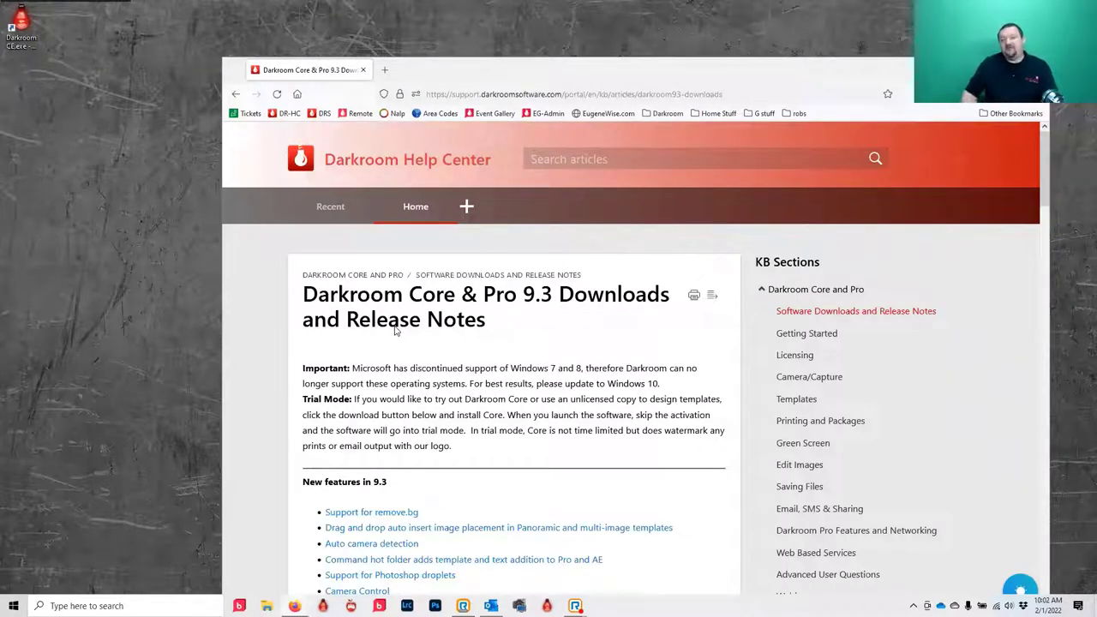
pyautogui.scroll(-2, 411, 326)
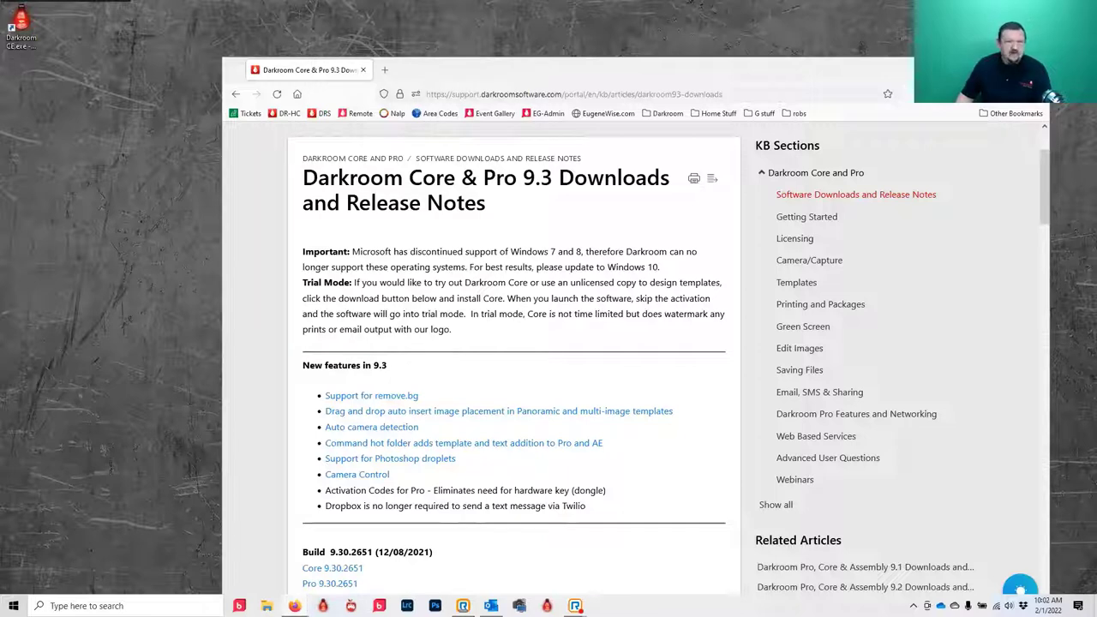
pyautogui.moveTo(600, 70); pyautogui.dragTo(514, 154)
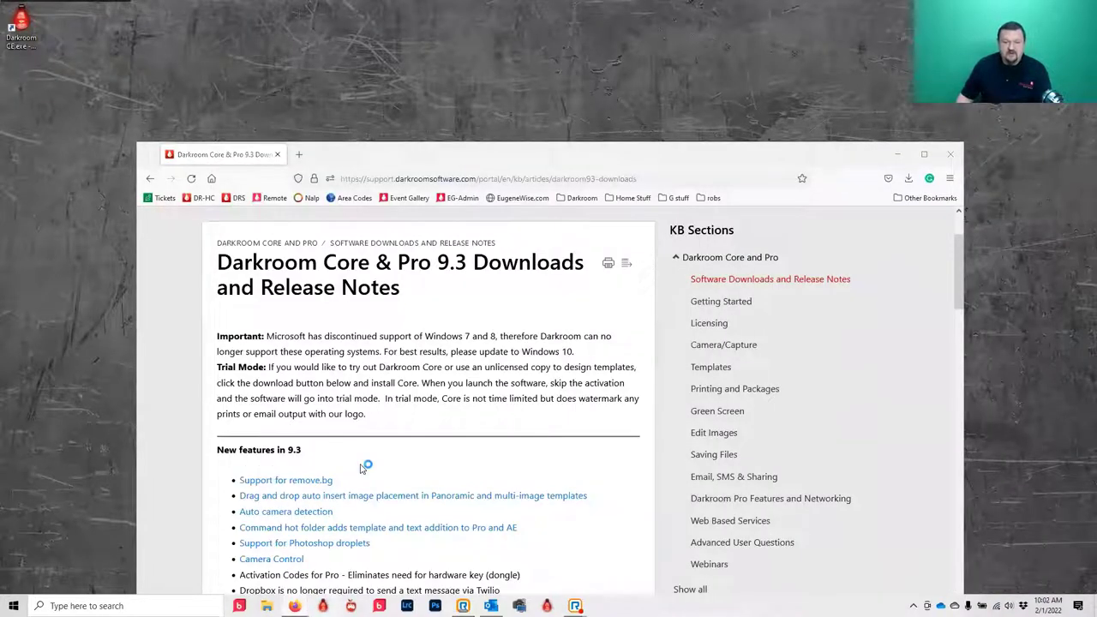
# - Launch Darkroom Core from the desktop shortcut to bring up its login screen
pyautogui.click(420, 17)
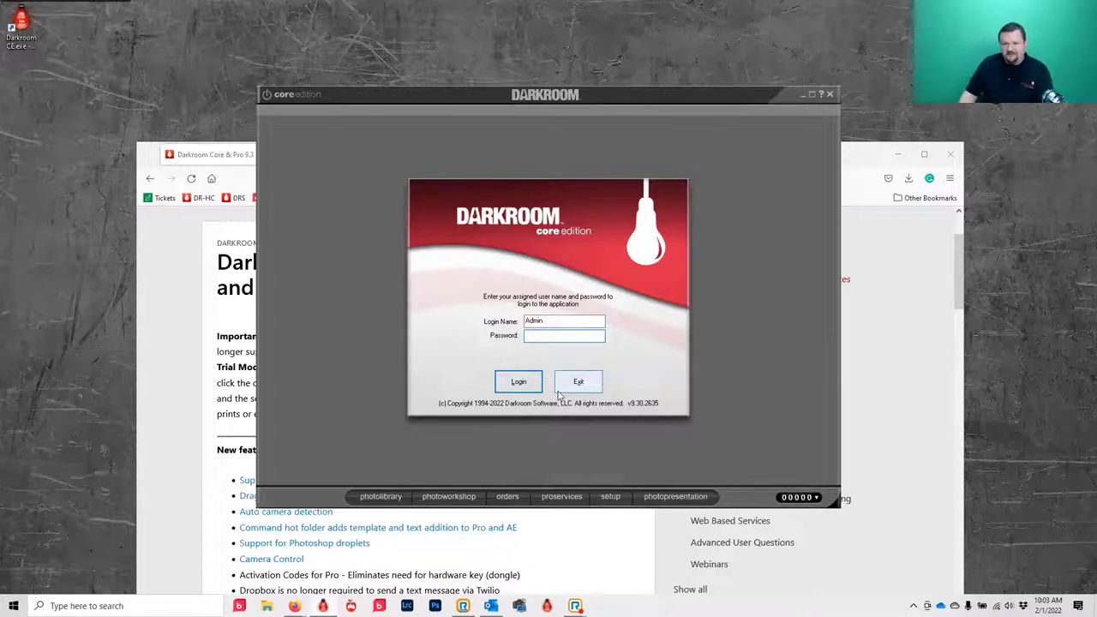
# - Log in to Darkroom Core, confirm version 9.30.2635 in About, and bring the release notes forward
pyautogui.click(527, 385)
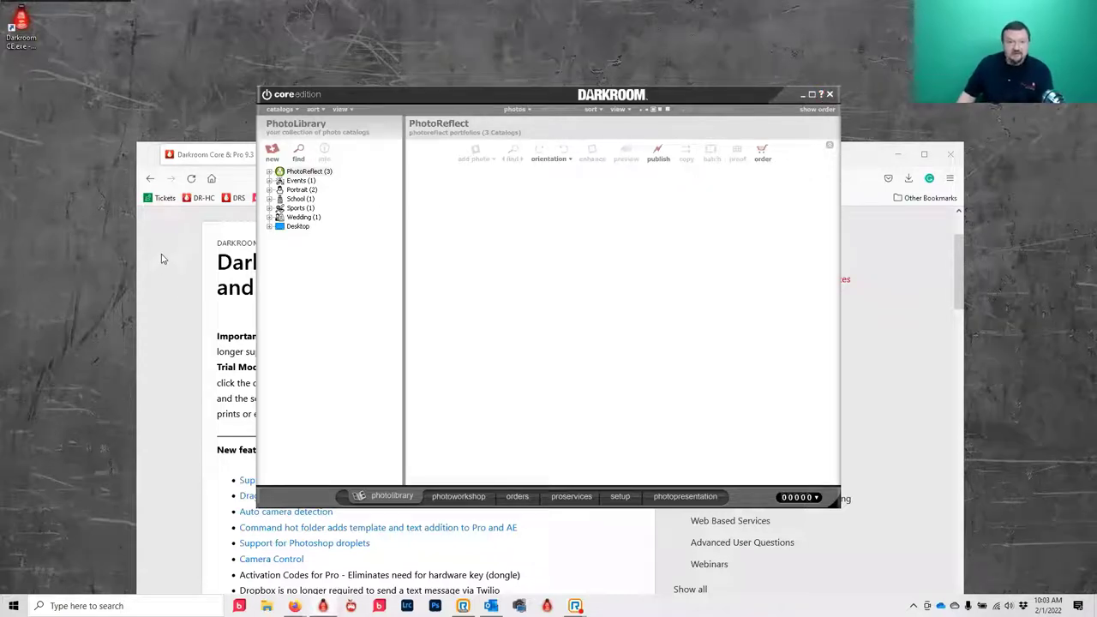
pyautogui.click(819, 96)
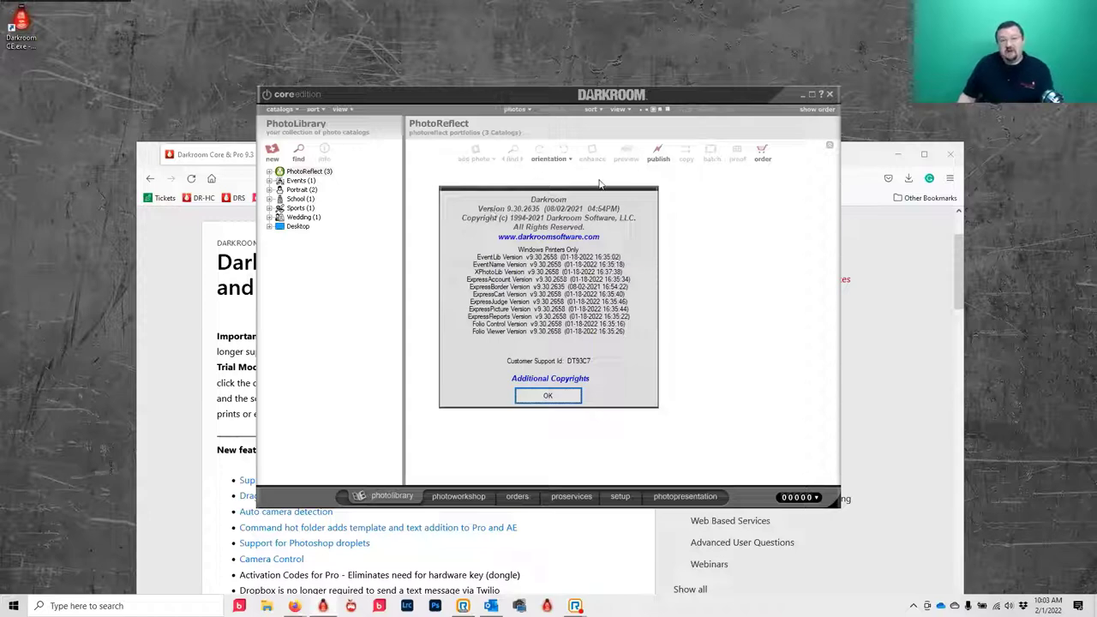
pyautogui.click(179, 353)
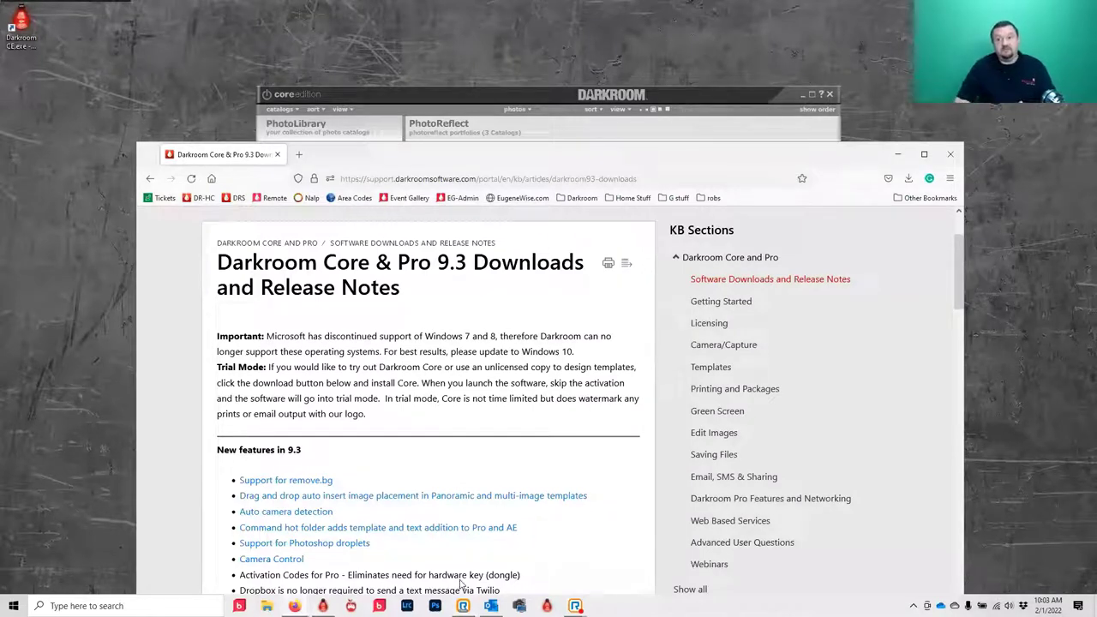
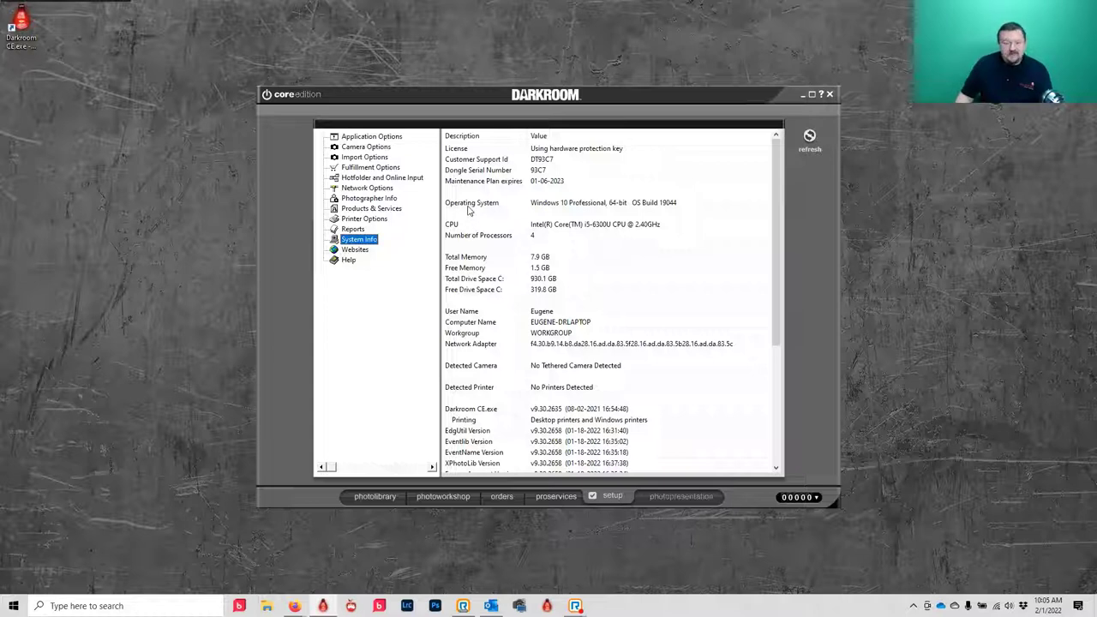
# - Leave the Setup System Info page and switch to the PhotoLibrary
pyautogui.click(366, 496)
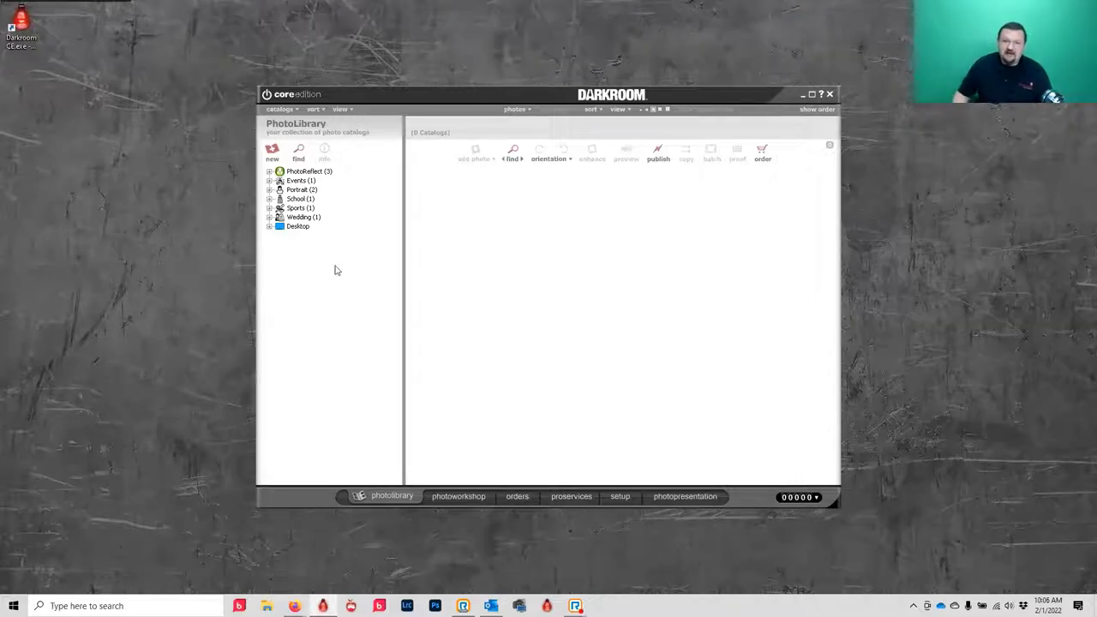
# - View the Greenscreen Event catalog, expand the Desktop tree, then collapse Events to its category page
pyautogui.click(270, 181)
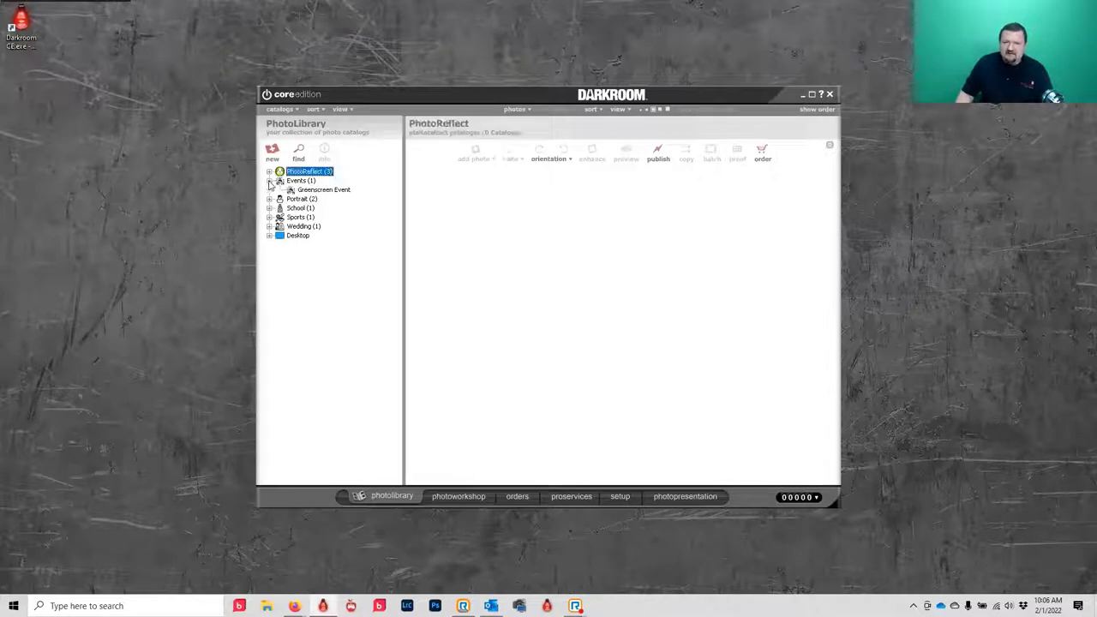
pyautogui.click(326, 190)
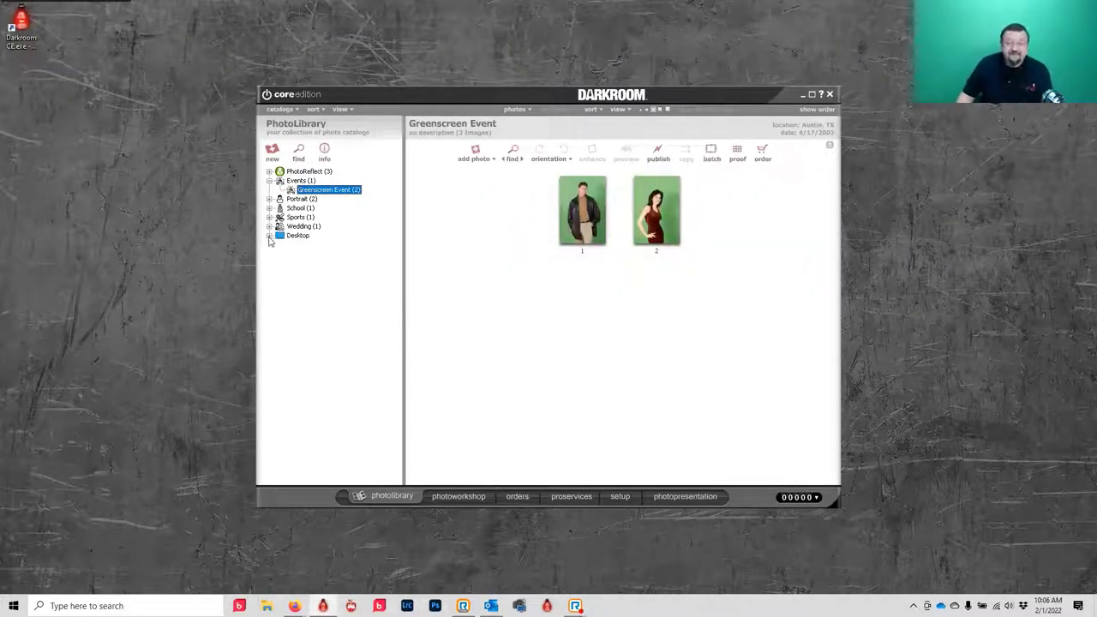
pyautogui.click(269, 235)
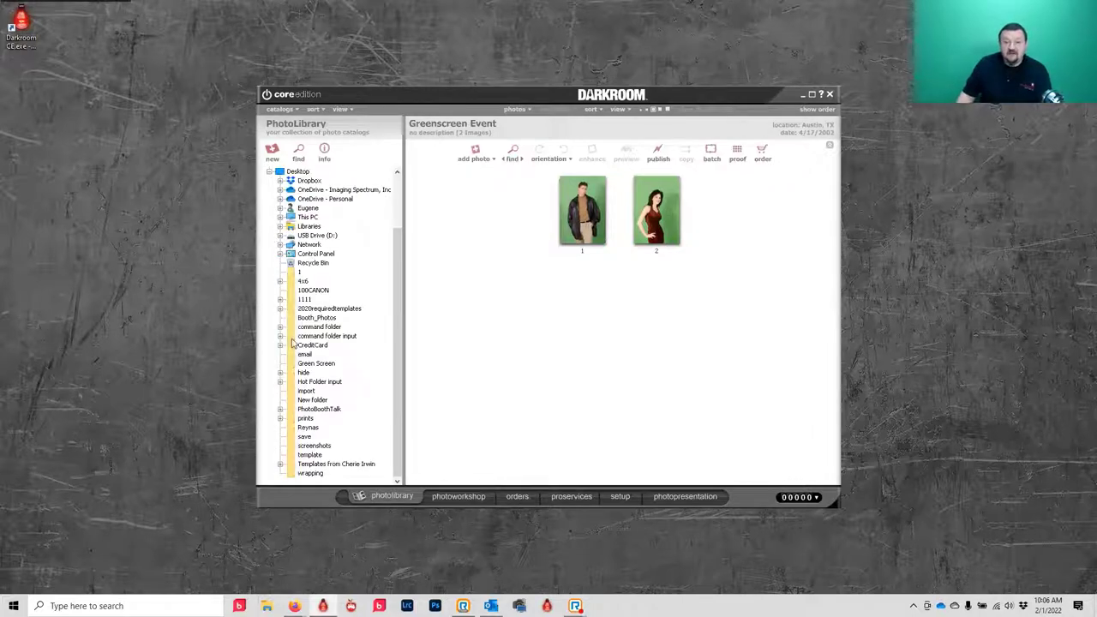
pyautogui.scroll(3, 362, 203)
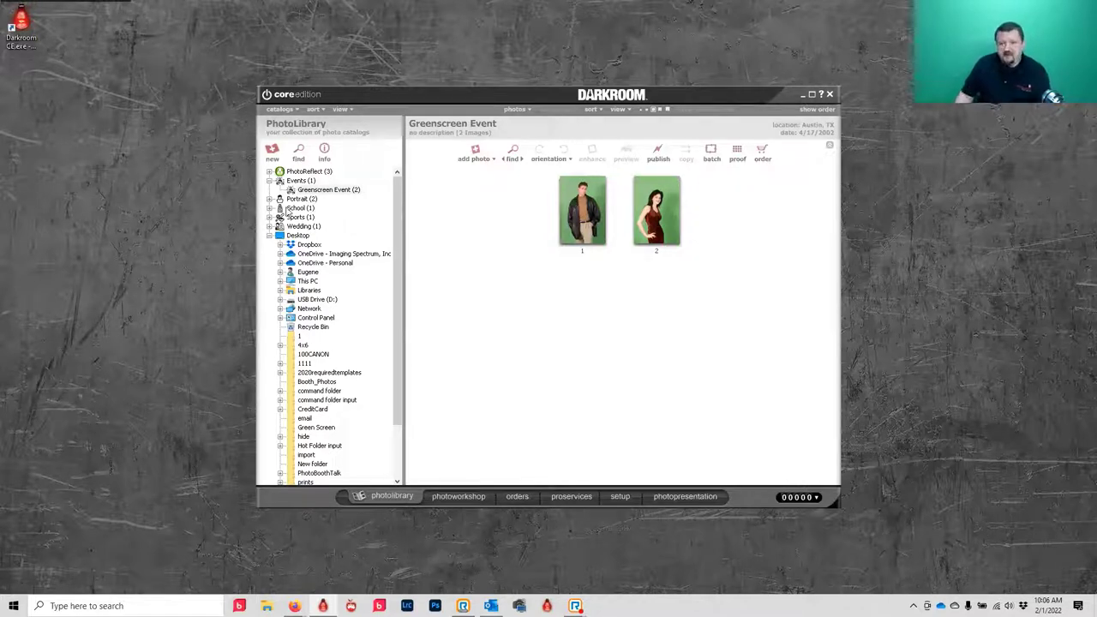
pyautogui.click(271, 181)
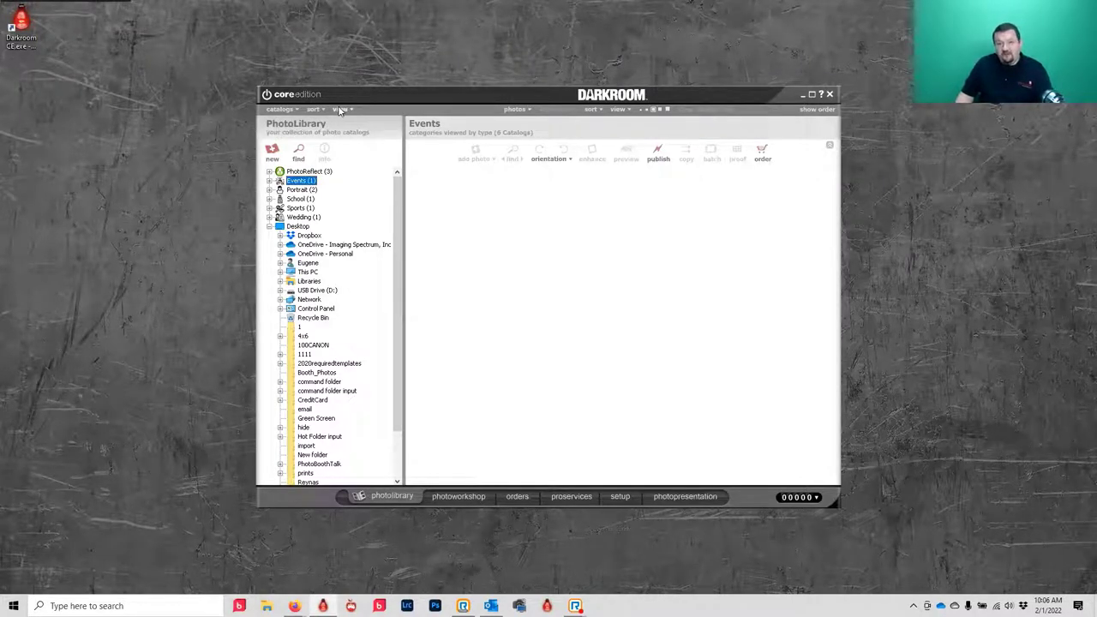
# - Try grouping catalogs by date and alphabetically, then settle on grouping by type
pyautogui.click(340, 110)
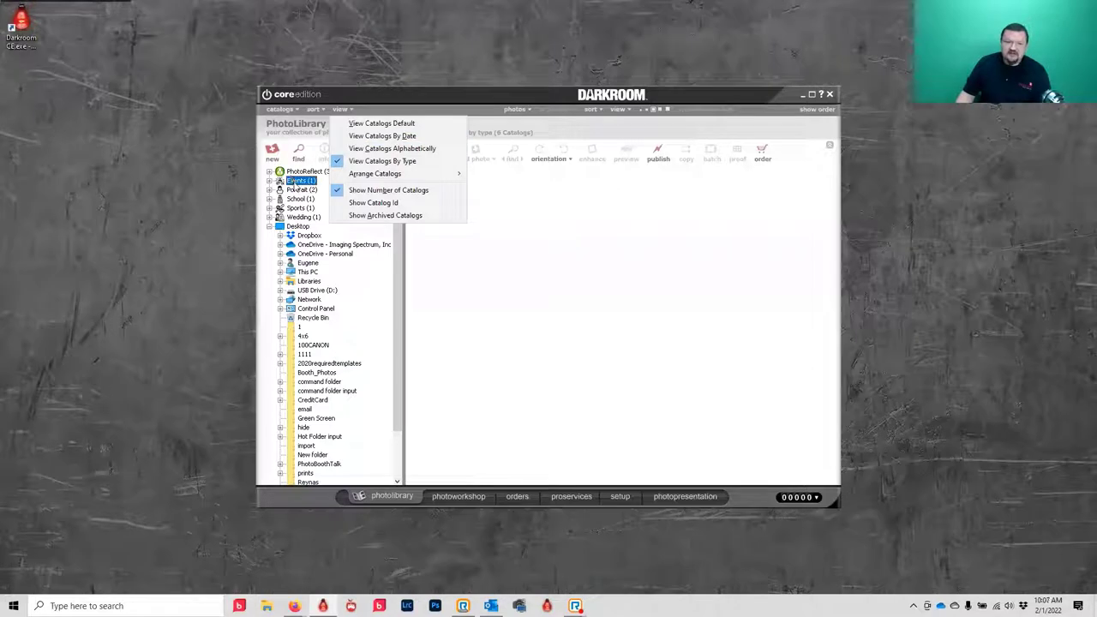
pyautogui.click(386, 137)
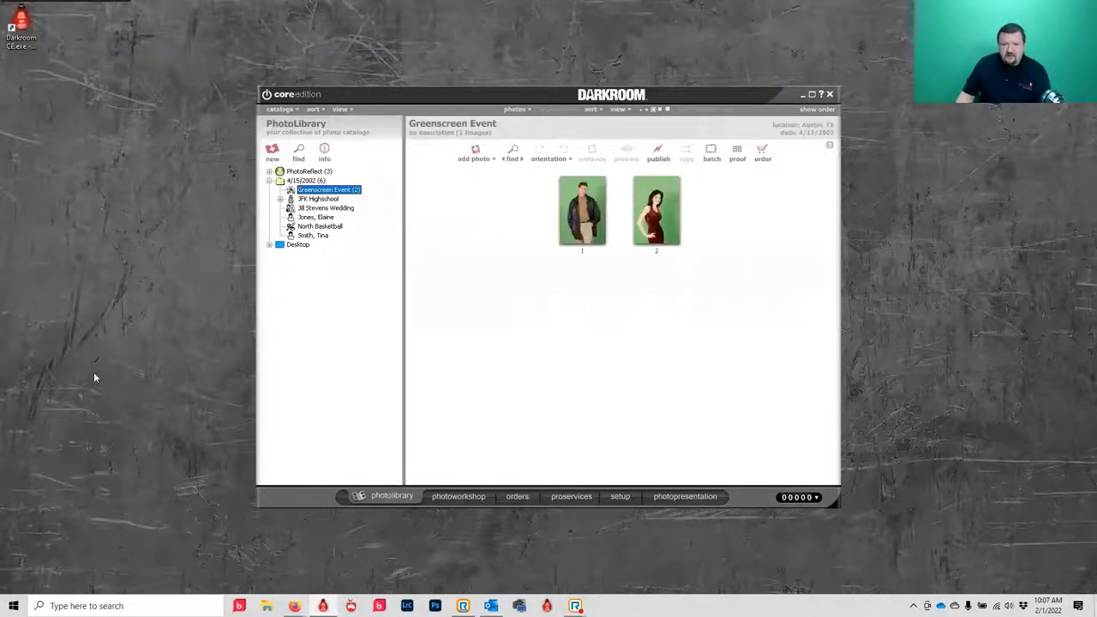
pyautogui.click(343, 109)
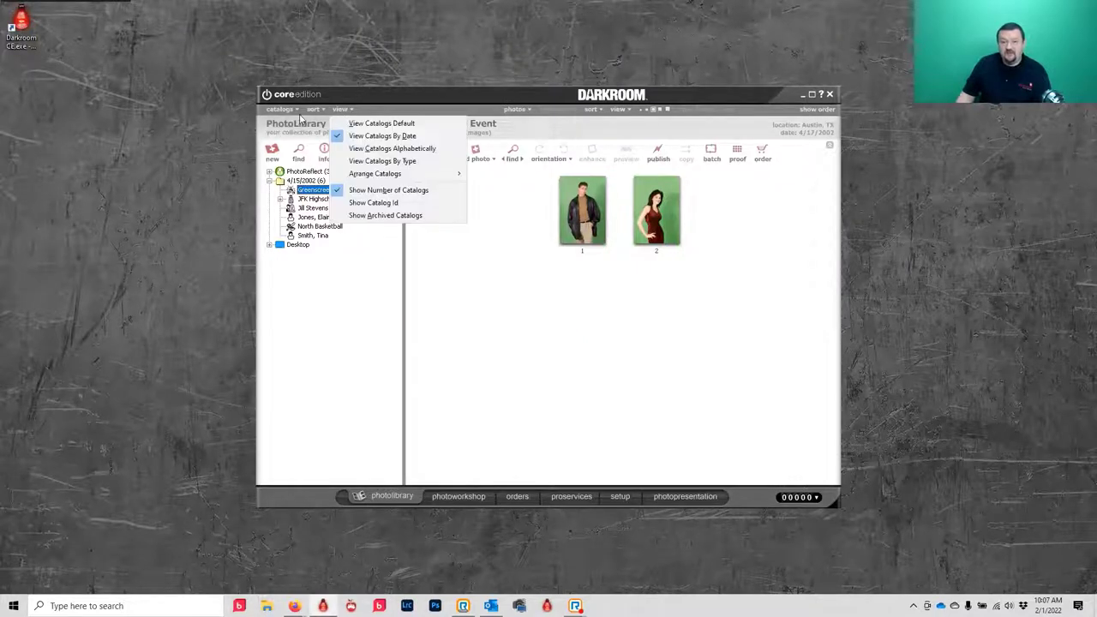
pyautogui.click(387, 149)
pyautogui.click(341, 110)
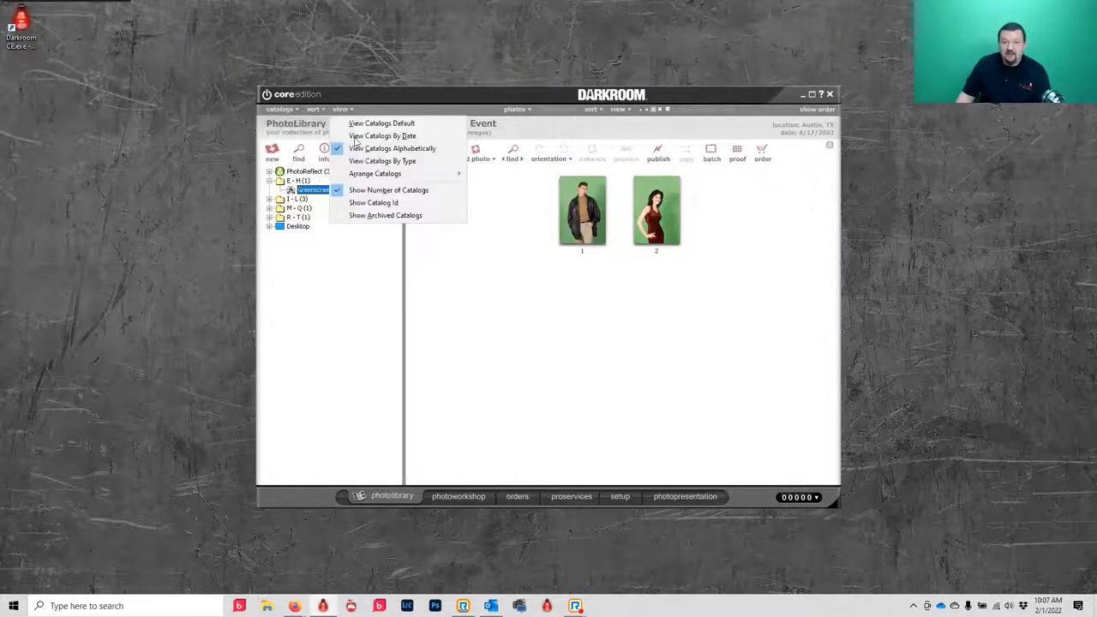
pyautogui.moveTo(420, 178)
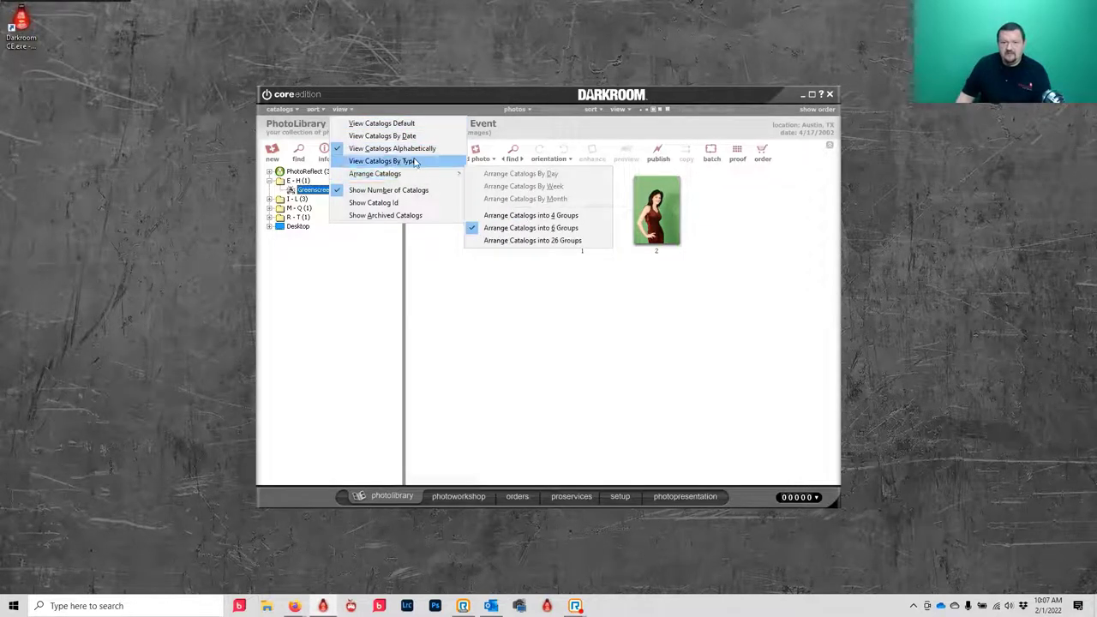
pyautogui.click(414, 162)
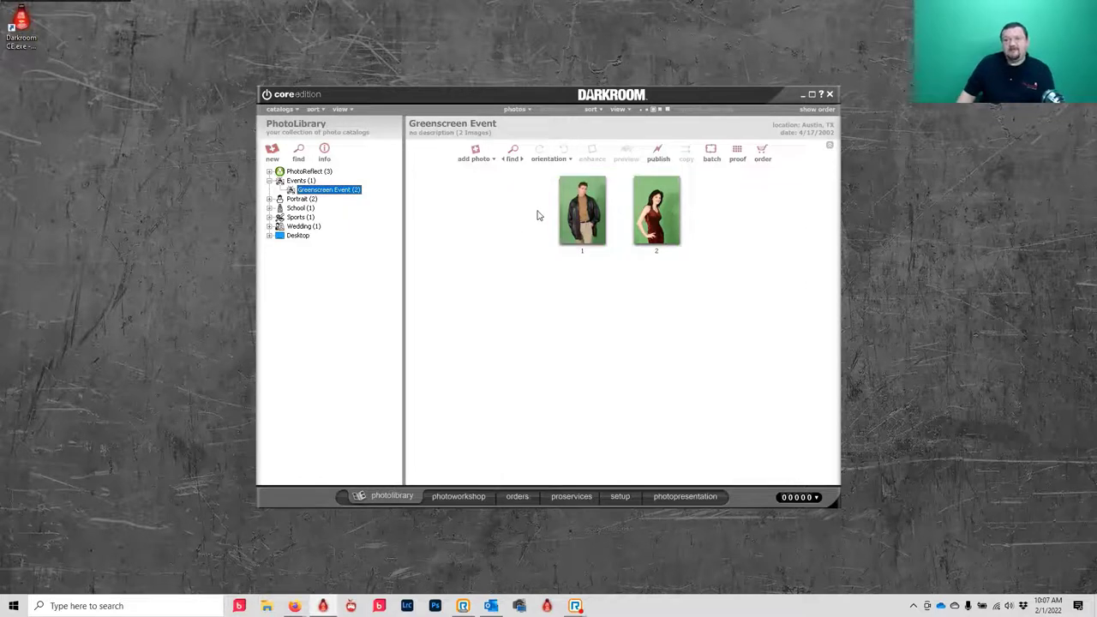
# - Show the order panel, maximize the window, and label thumbnails with filenames and full paths
pyautogui.click(815, 111)
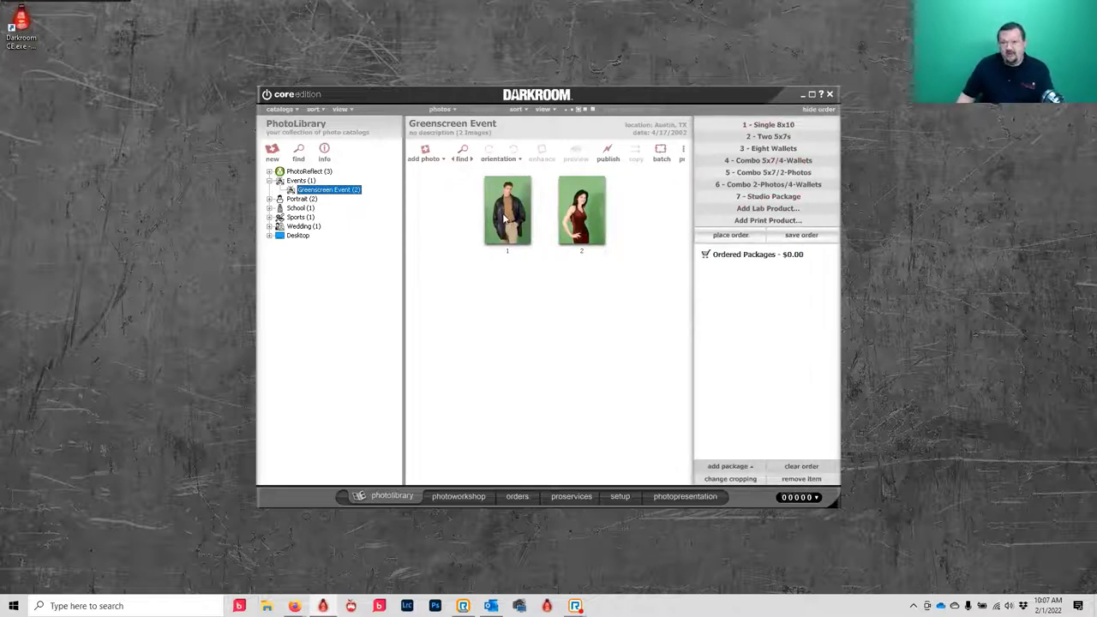
pyautogui.click(812, 95)
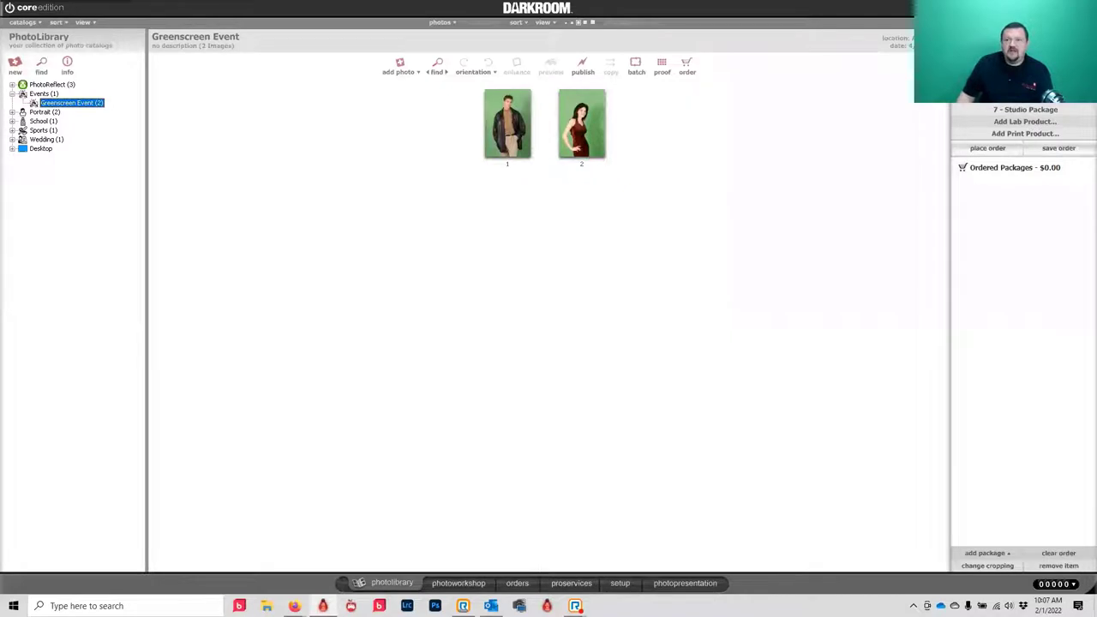
pyautogui.rightClick(500, 143)
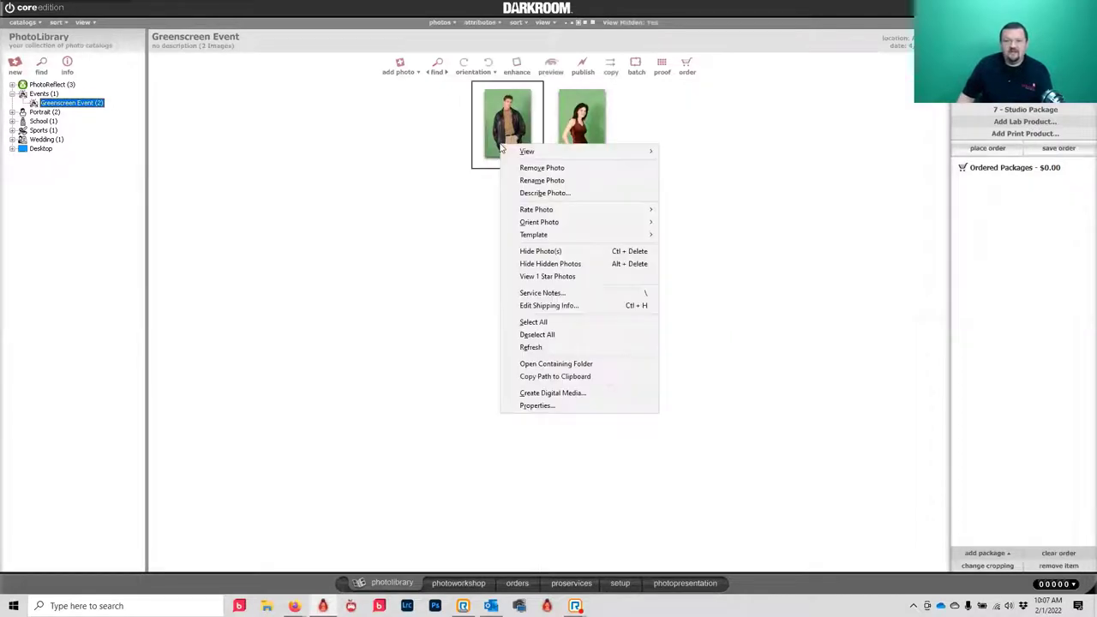
pyautogui.moveTo(541, 156)
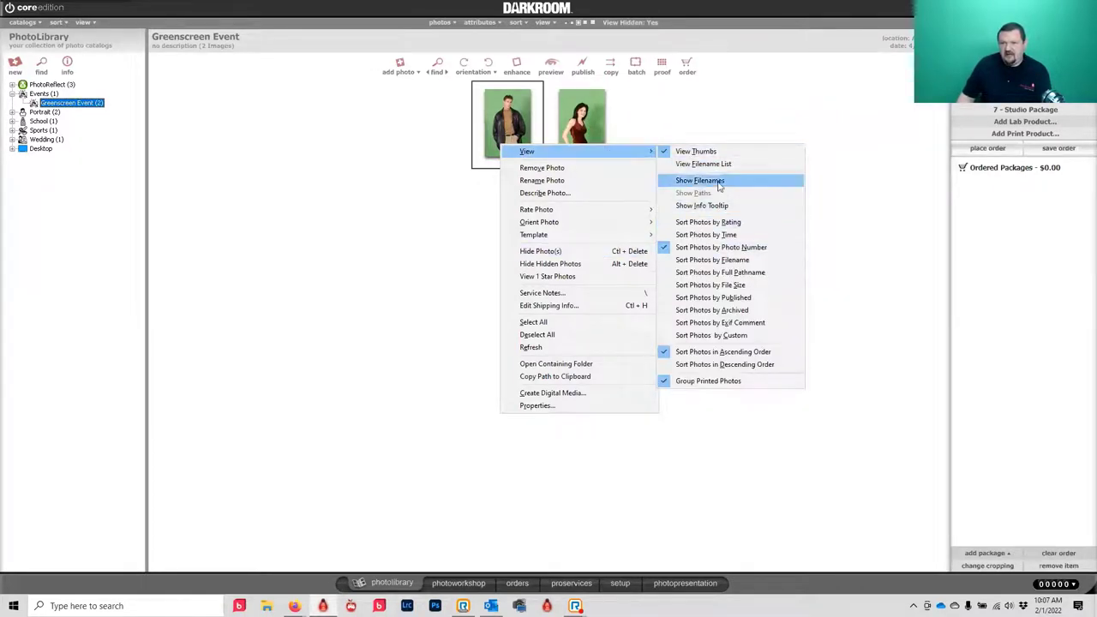
pyautogui.click(700, 180)
pyautogui.rightClick(515, 134)
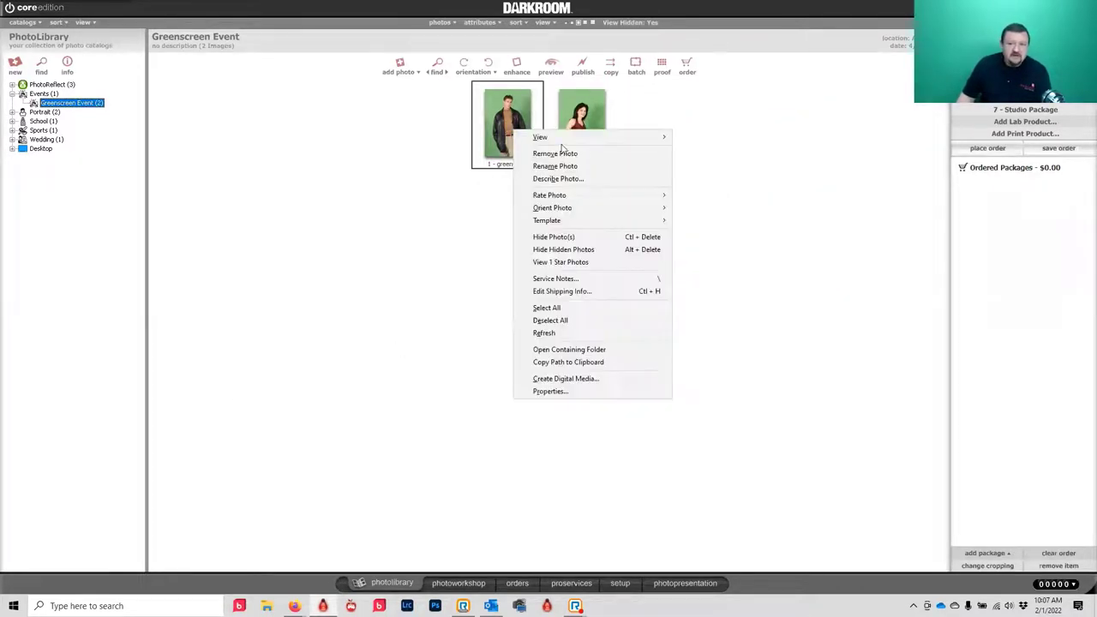
pyautogui.moveTo(577, 139)
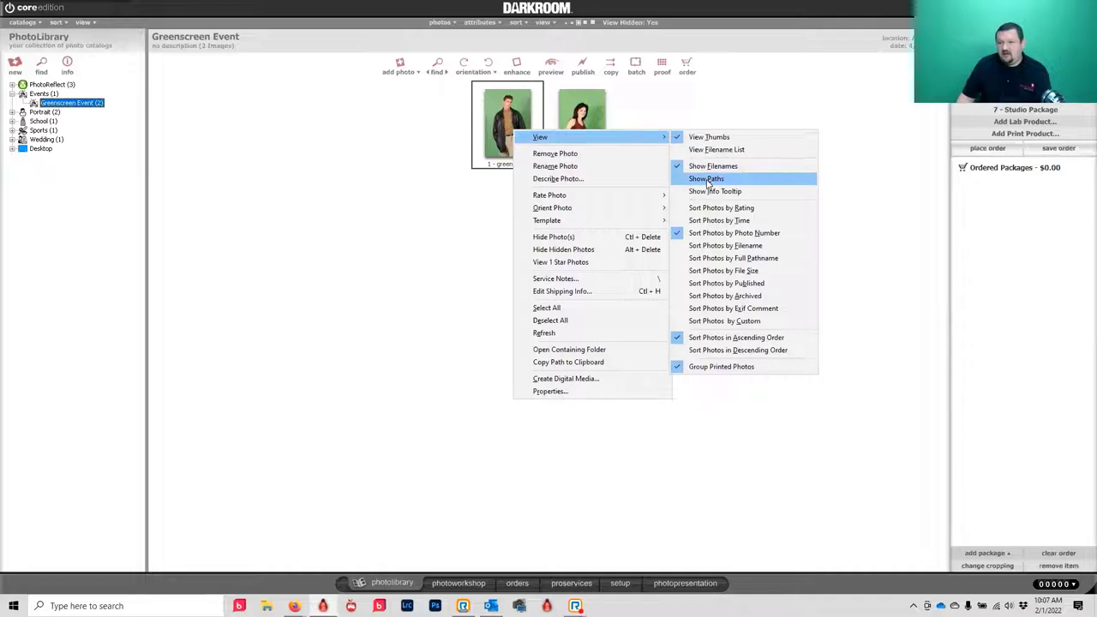
pyautogui.click(708, 180)
# - Try the filename list view, return to thumbnails, and restore the window size
pyautogui.rightClick(557, 127)
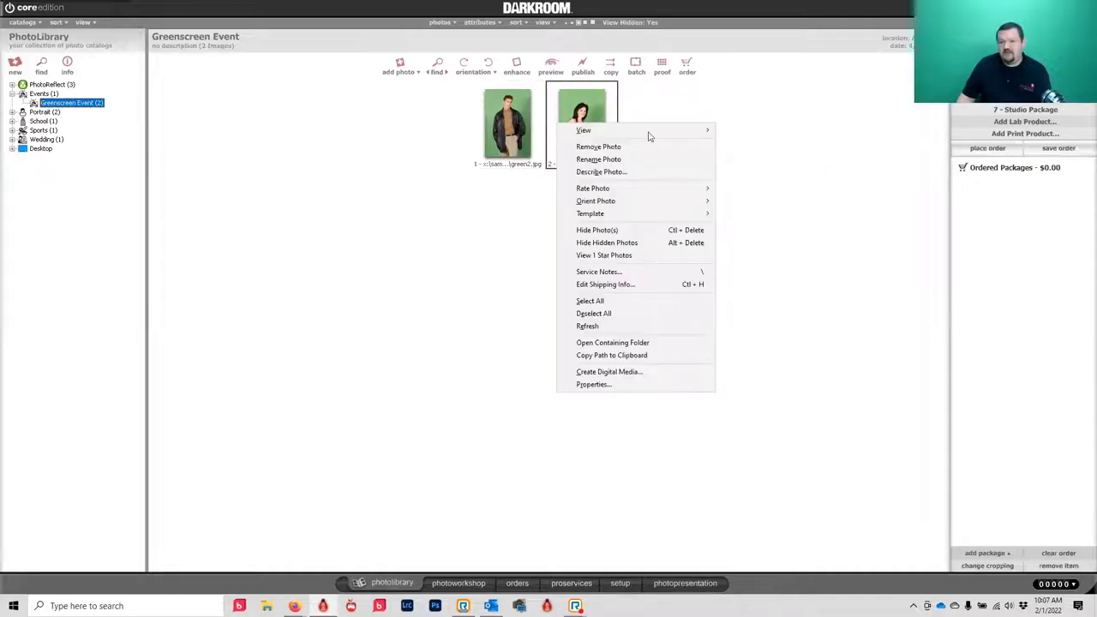
pyautogui.moveTo(668, 135)
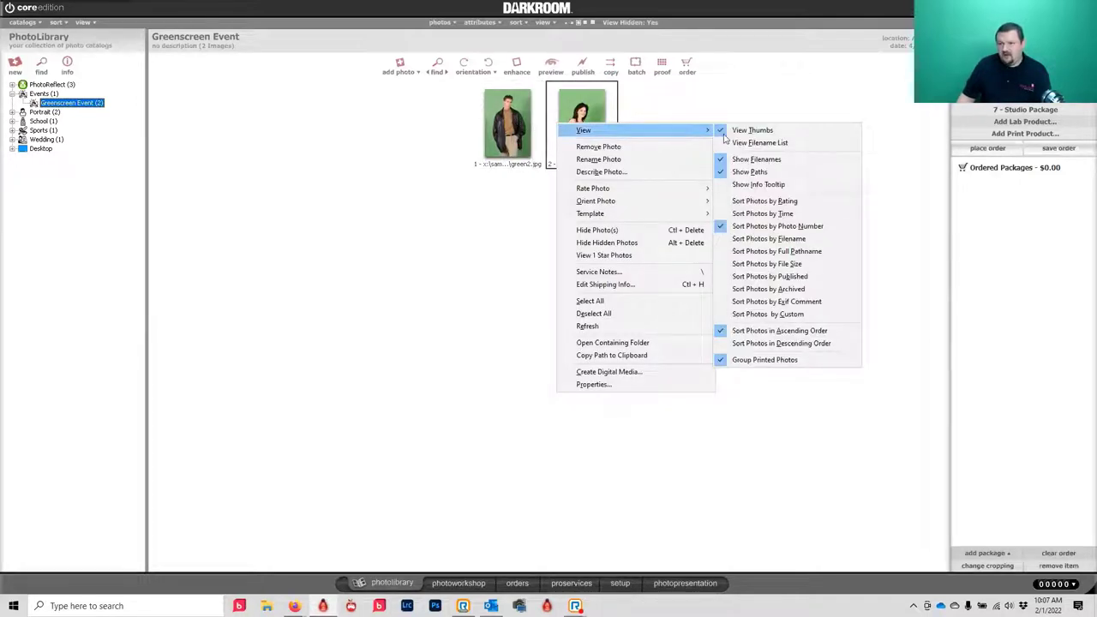
pyautogui.click(757, 143)
pyautogui.rightClick(306, 111)
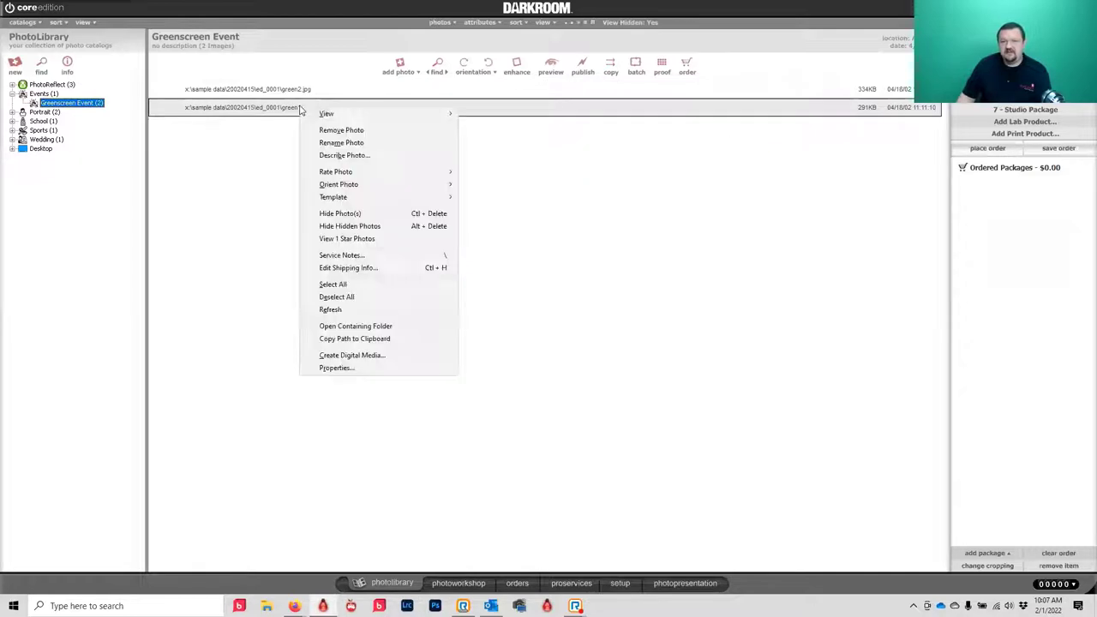
pyautogui.moveTo(382, 114)
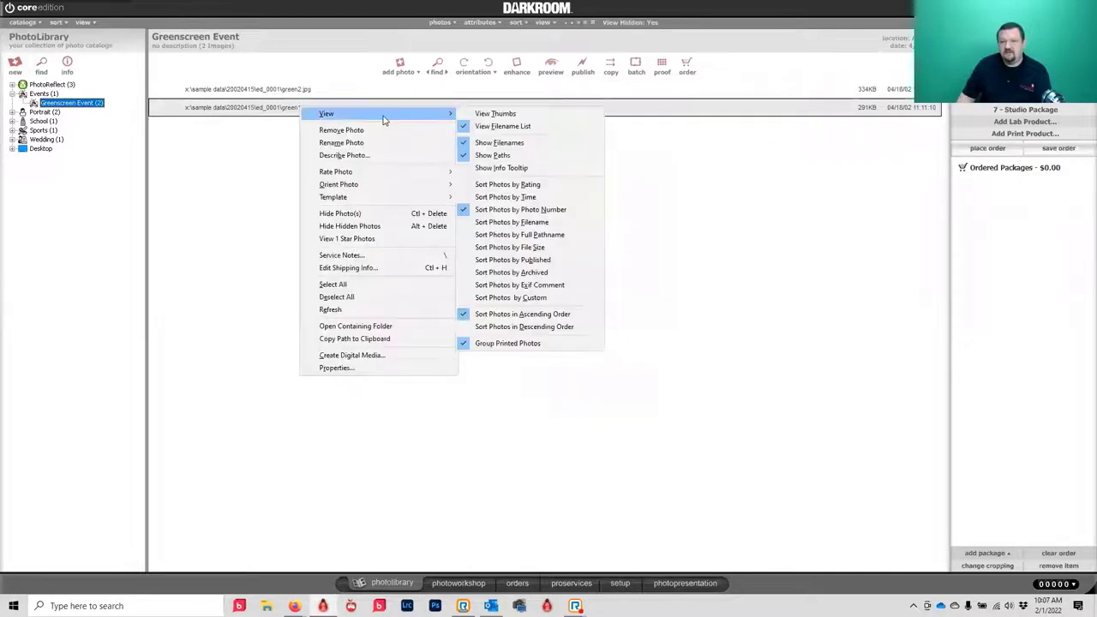
pyautogui.click(484, 118)
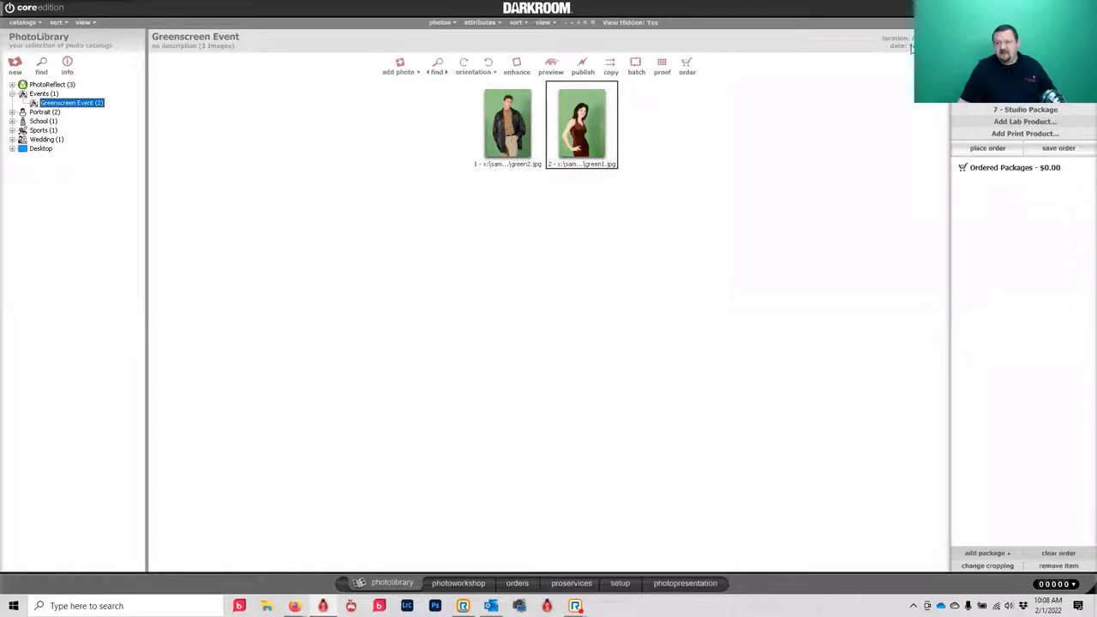
pyautogui.click(1068, 7)
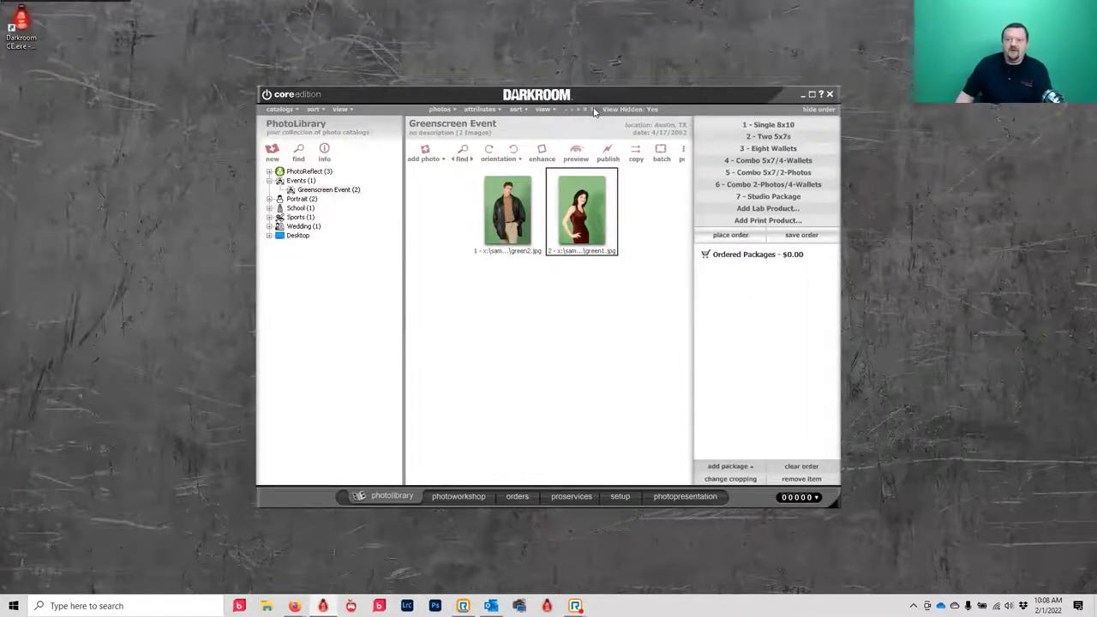
# - Dismiss the audio device menu, then enlarge and reposition the Darkroom window
pyautogui.click(522, 48)
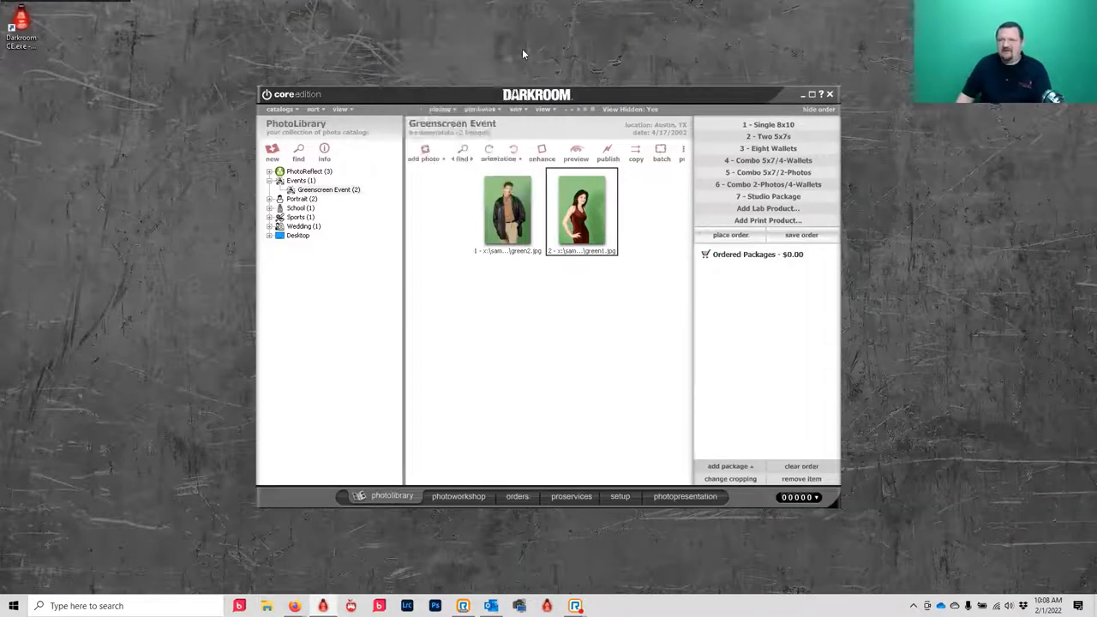
pyautogui.click(735, 89)
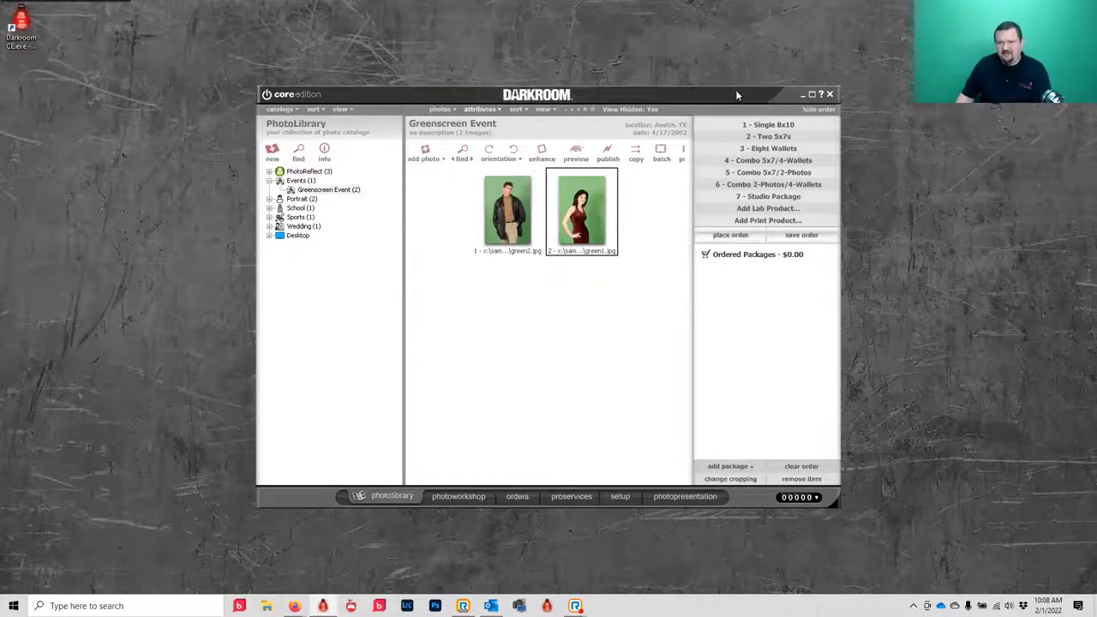
pyautogui.moveTo(961, 565); pyautogui.dragTo(1068, 562)
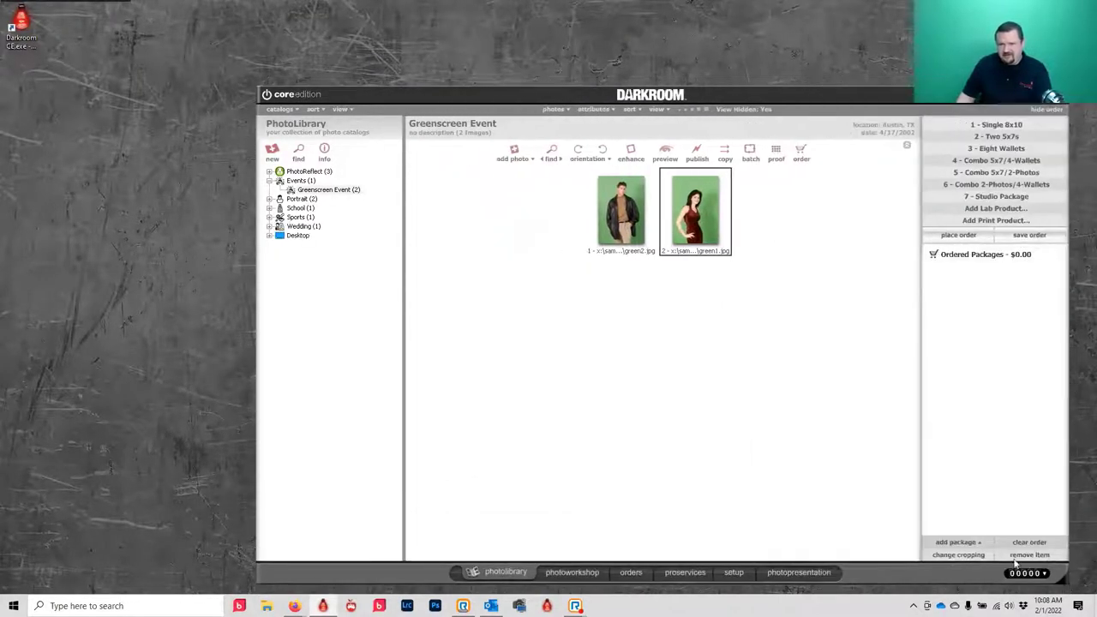
pyautogui.moveTo(819, 97); pyautogui.dragTo(732, 63)
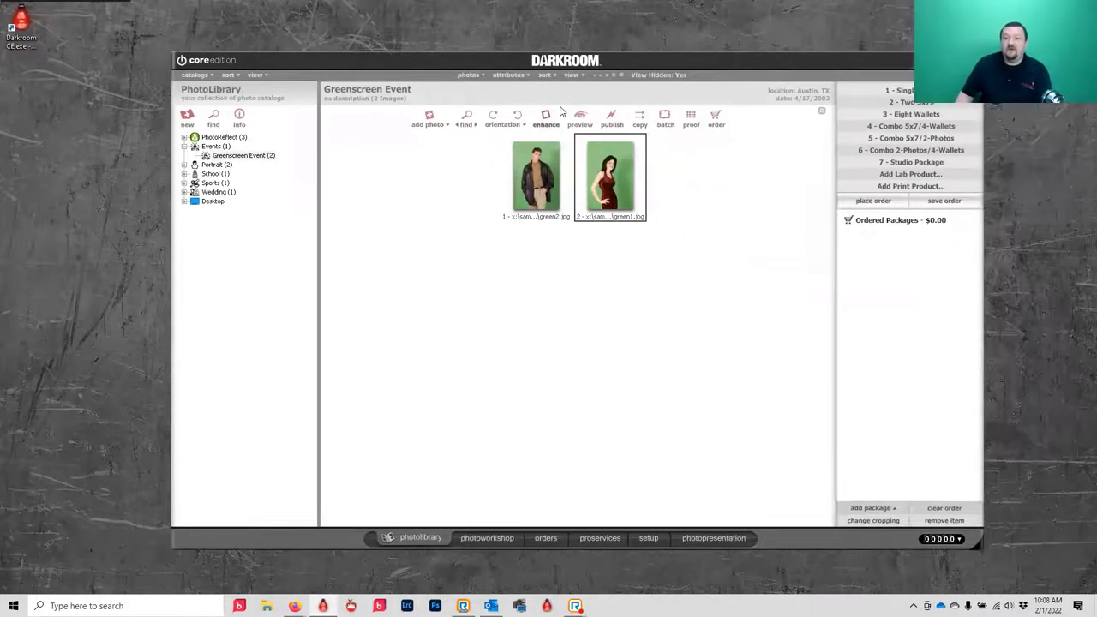
# - Shrink the Greenscreen thumbnails to the smallest size, then enlarge them to the largest
pyautogui.click(599, 76)
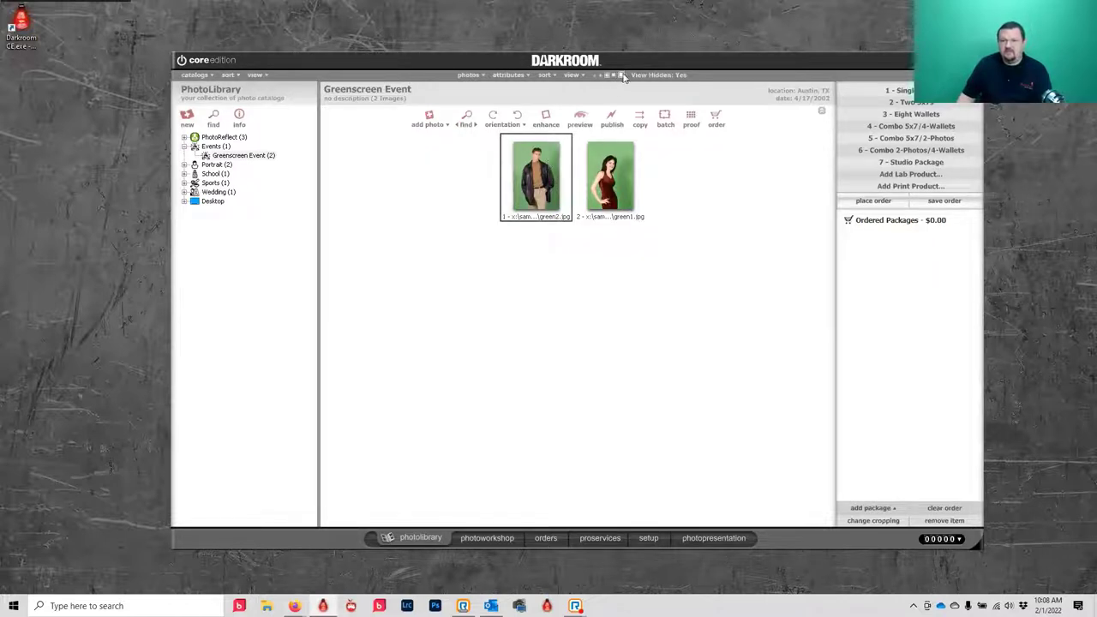
pyautogui.click(595, 76)
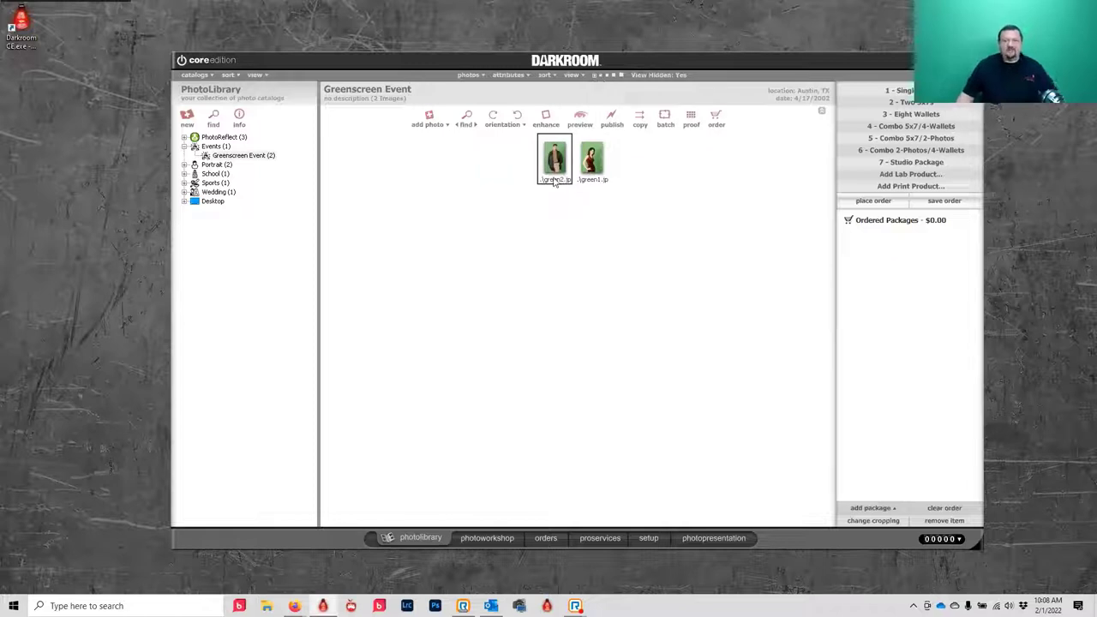
pyautogui.click(594, 159)
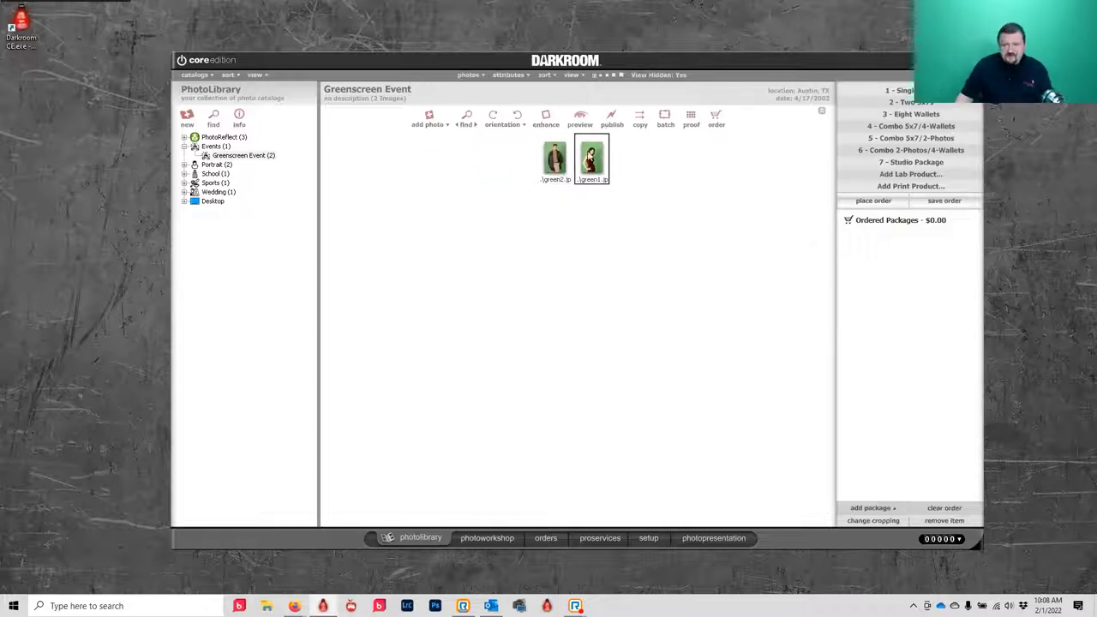
pyautogui.click(621, 75)
# - Turn off Show Paths so captions read plain filenames like green2.jpg
pyautogui.rightClick(601, 221)
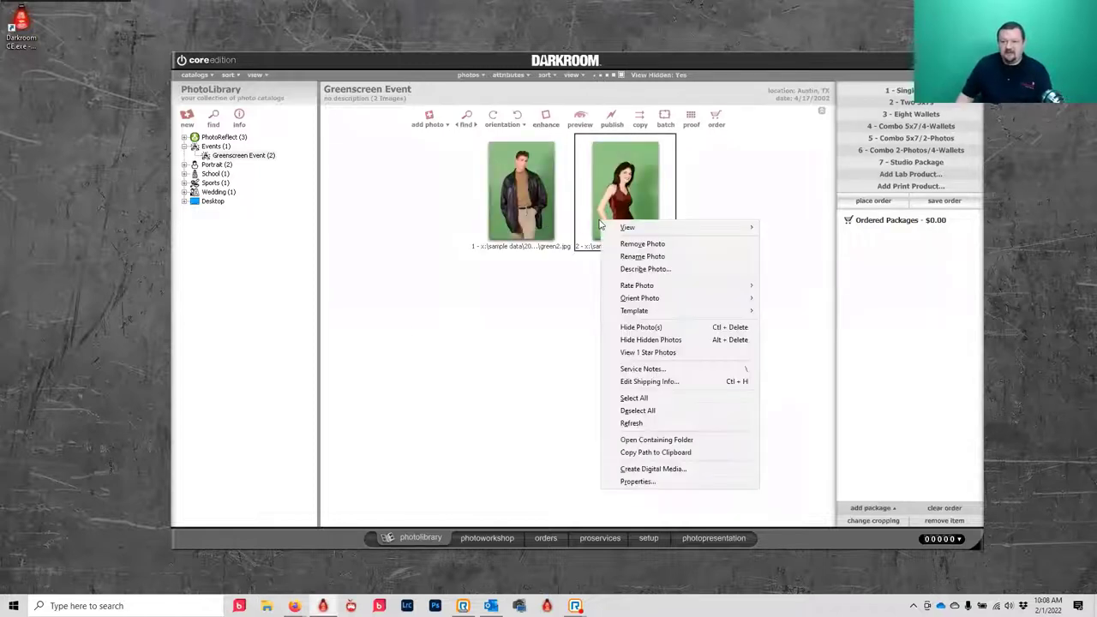
pyautogui.moveTo(656, 227)
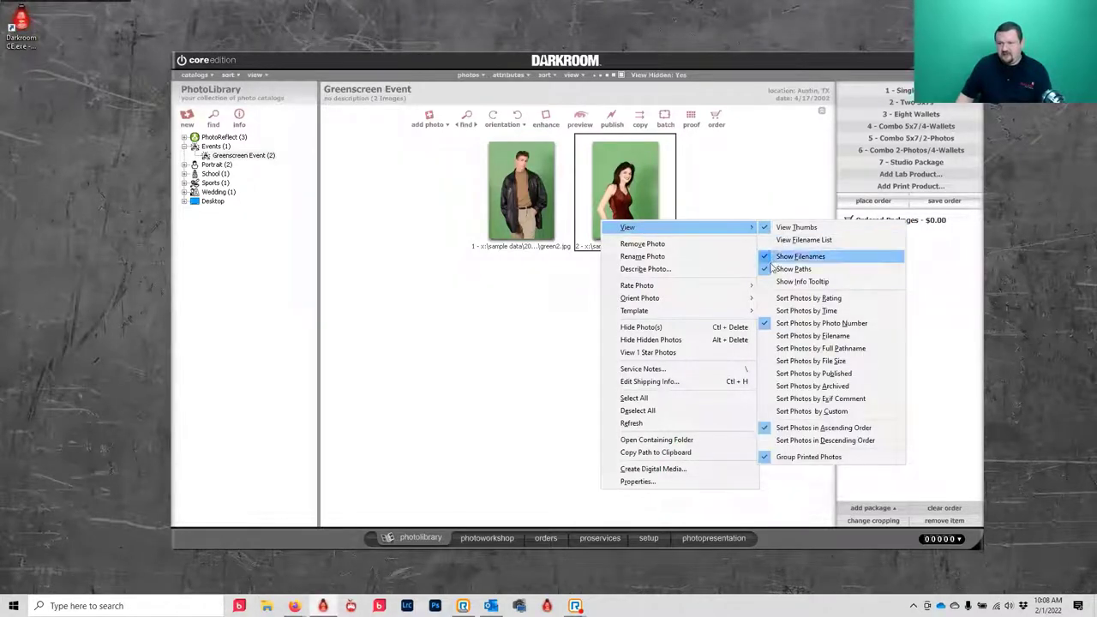
pyautogui.click(763, 271)
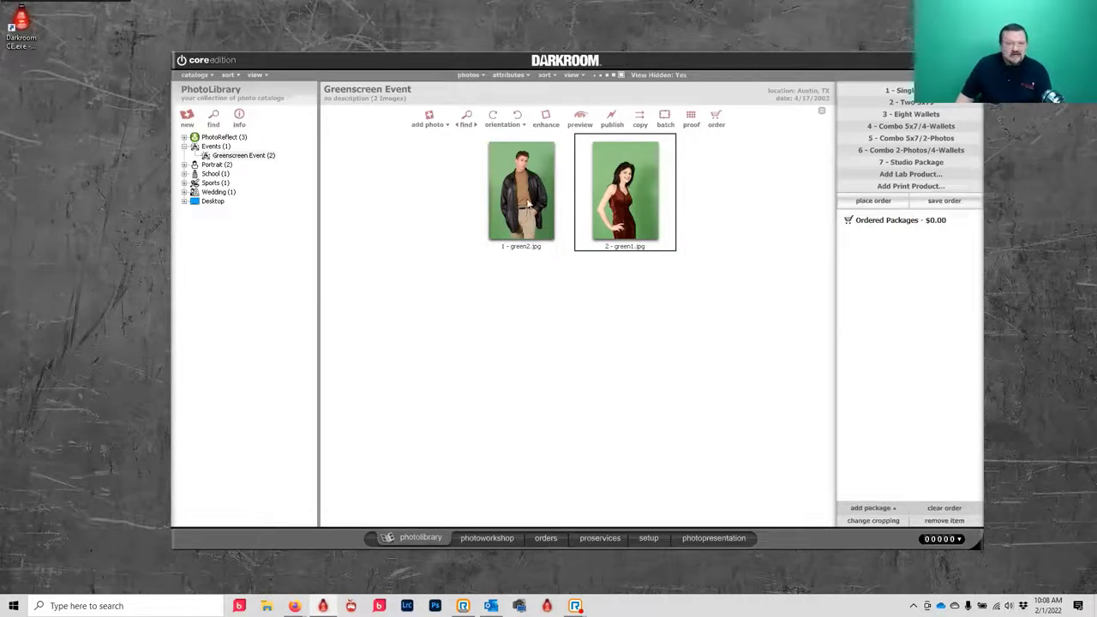
pyautogui.click(187, 118)
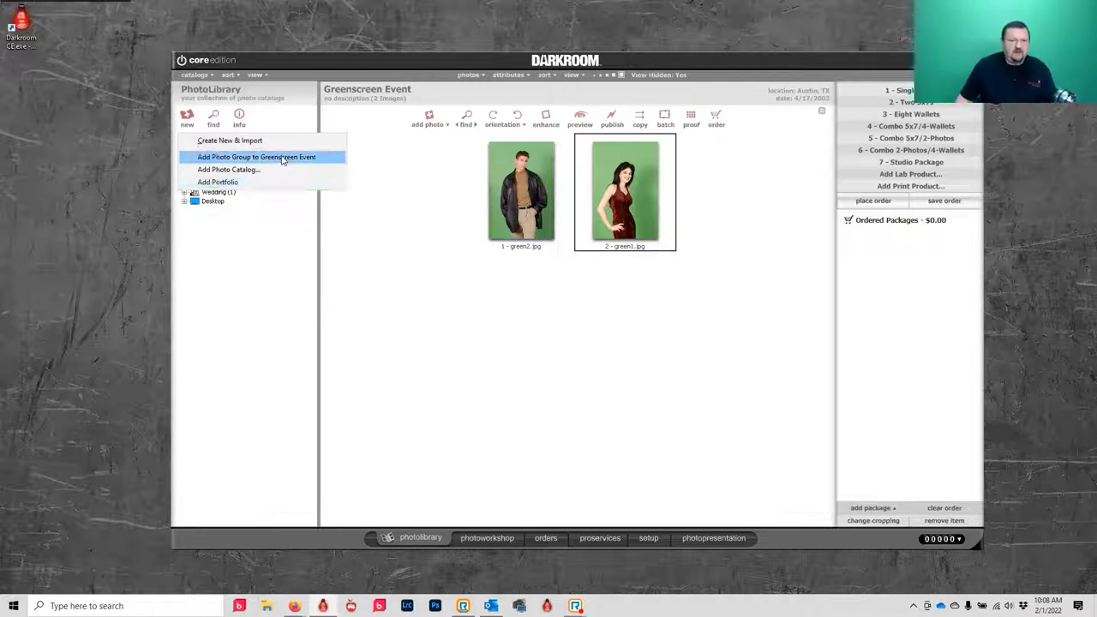
# - Create a new Event-type catalog named Demo through Create New & Import
pyautogui.click(197, 141)
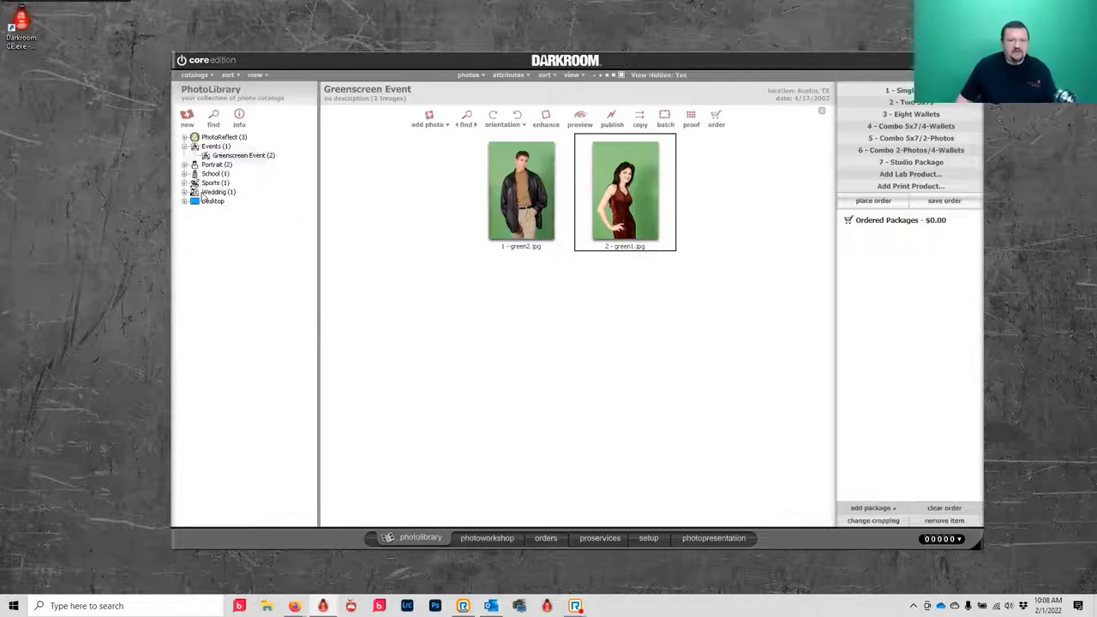
pyautogui.click(188, 122)
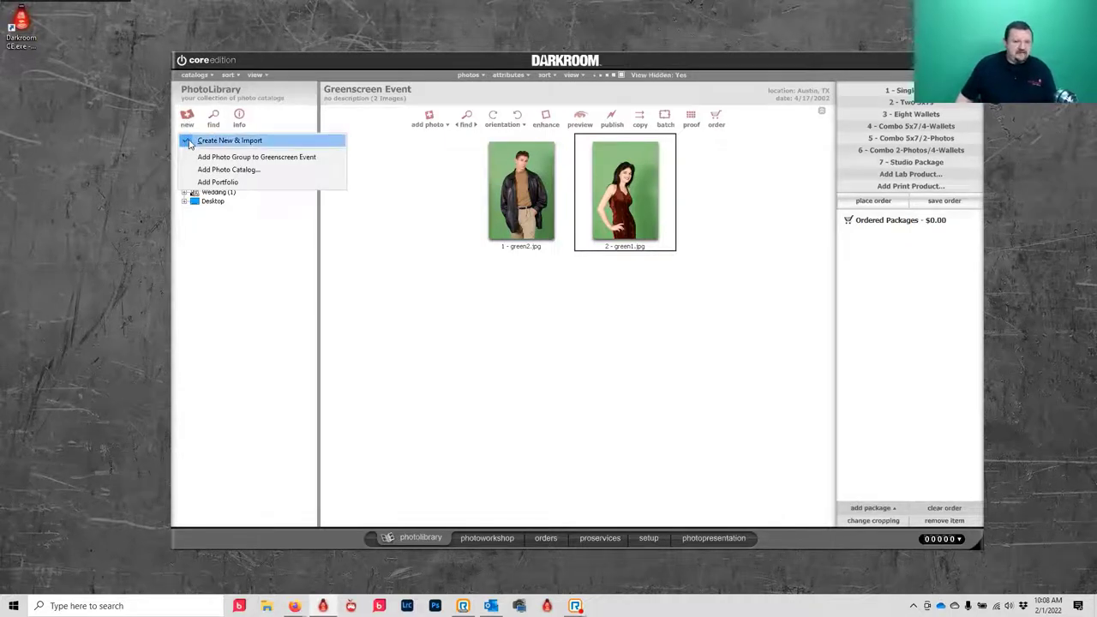
pyautogui.click(190, 142)
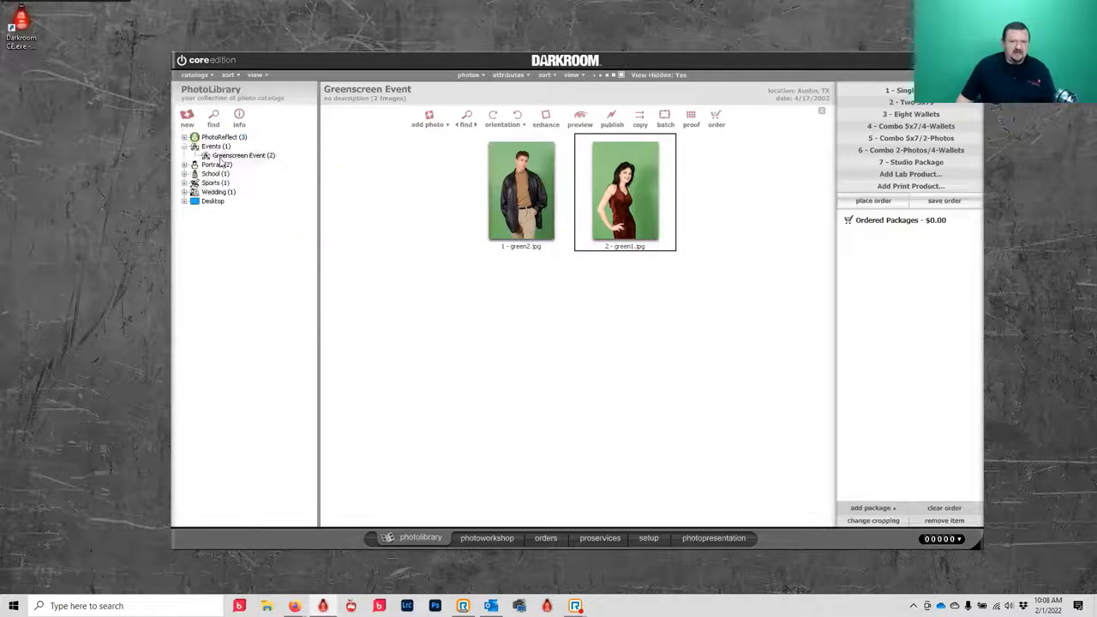
pyautogui.click(190, 120)
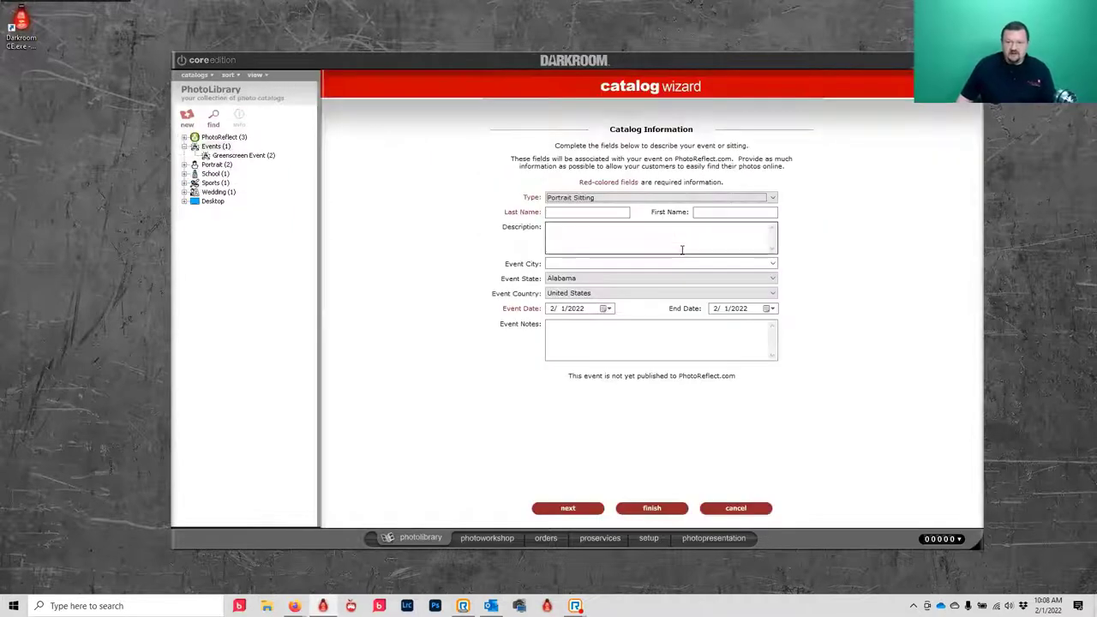
pyautogui.click(605, 198)
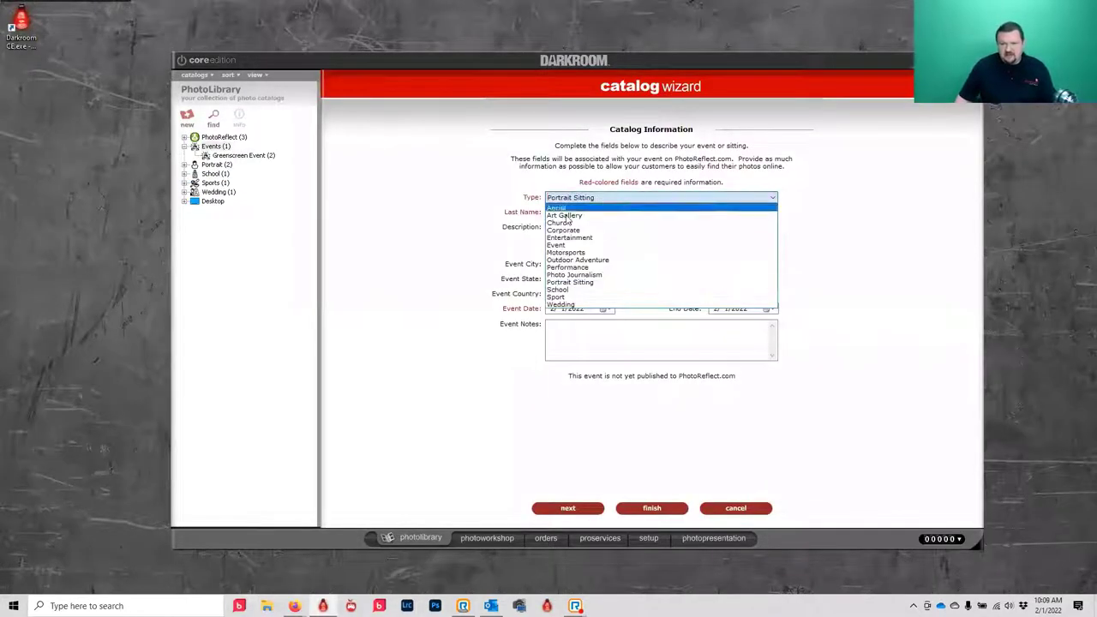
pyautogui.click(559, 246)
pyautogui.click(573, 213)
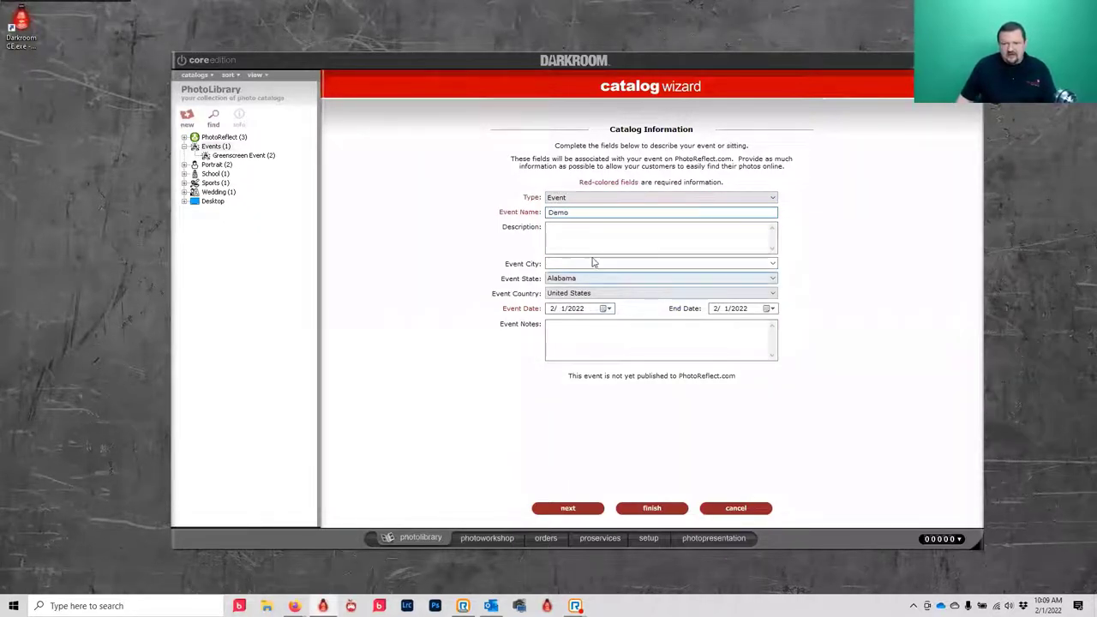
pyautogui.click(569, 509)
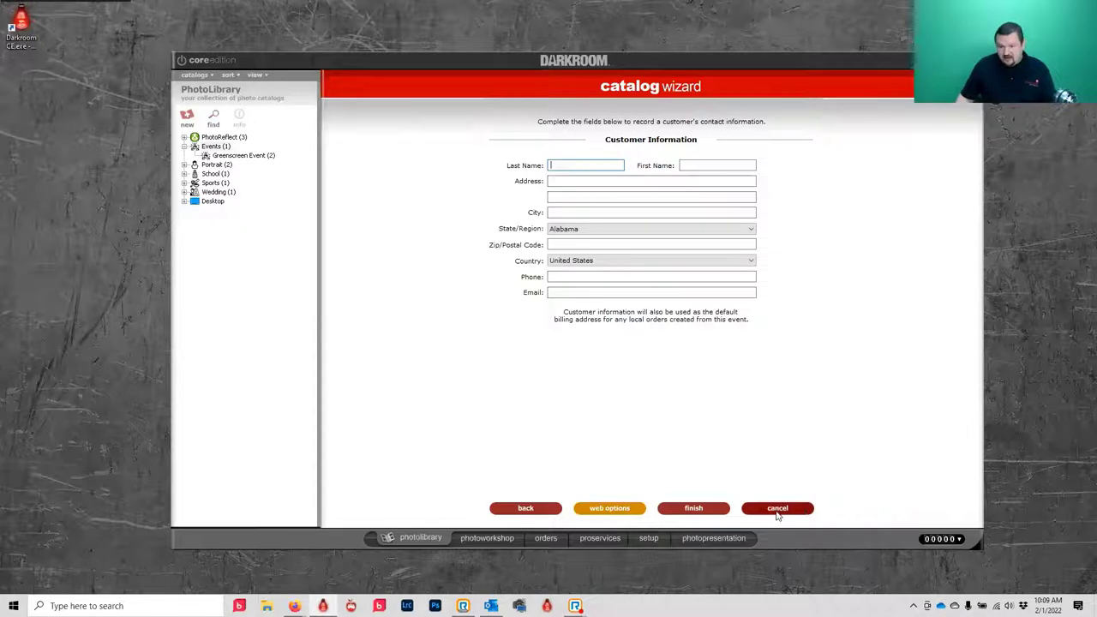
pyautogui.click(682, 507)
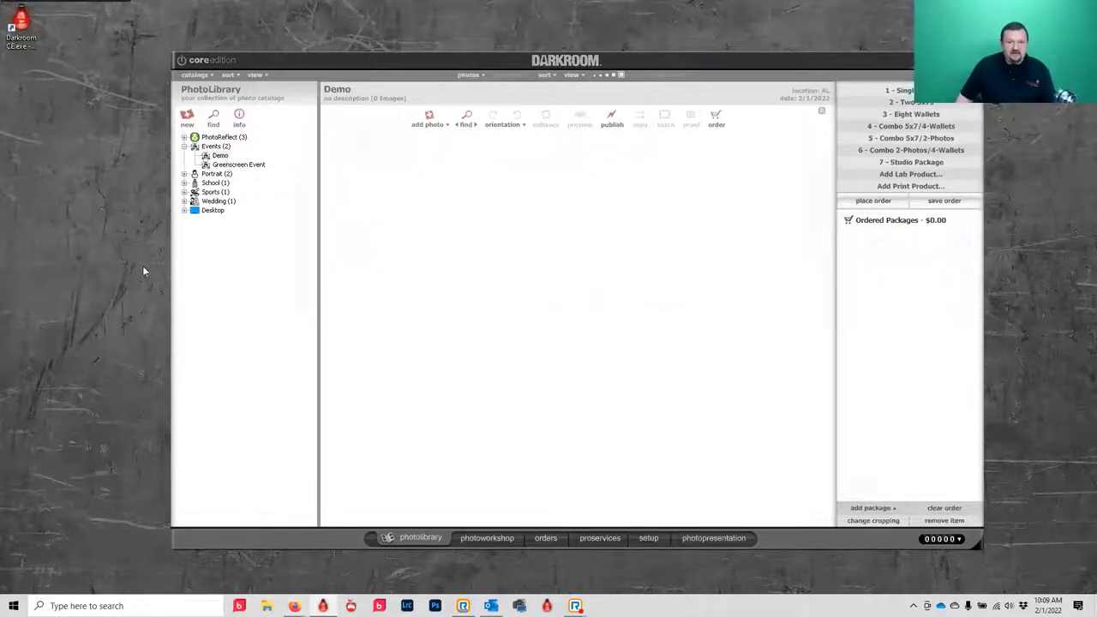
pyautogui.press('super+e')
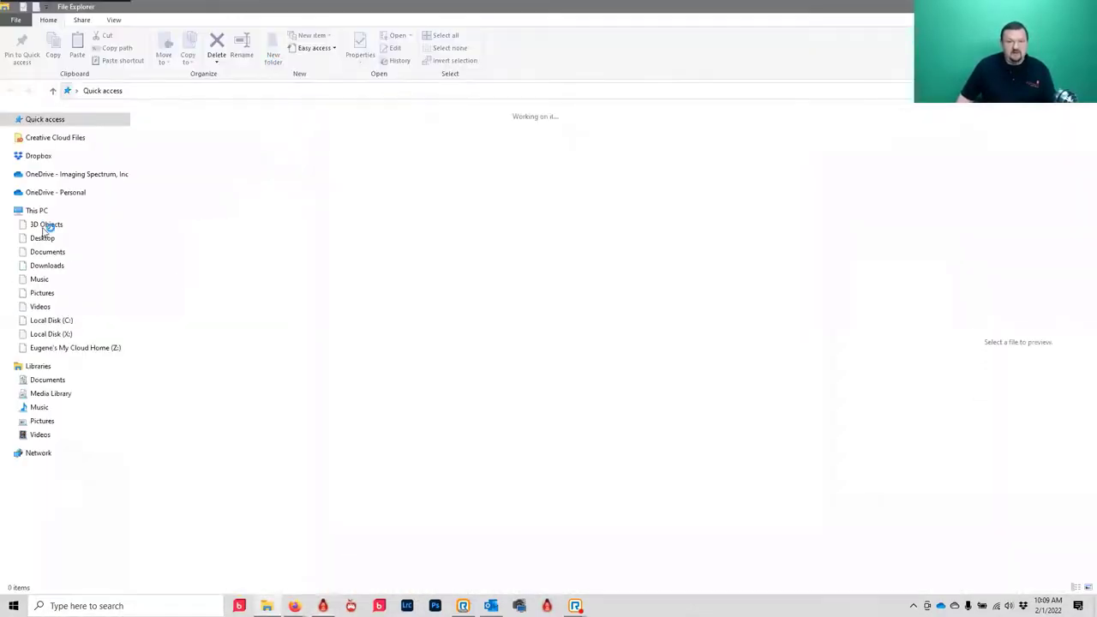
# - Browse the Pictures folder in File Explorer
pyautogui.click(37, 293)
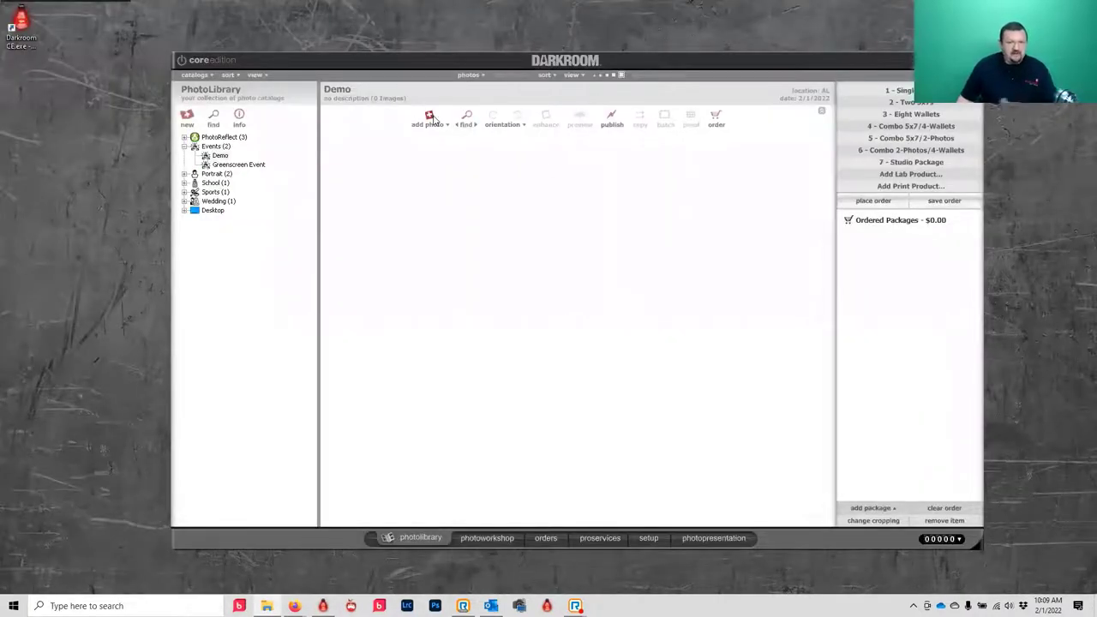
# - Import all 92 photos from the Pictures import folder into Demo, this folder only
pyautogui.click(430, 118)
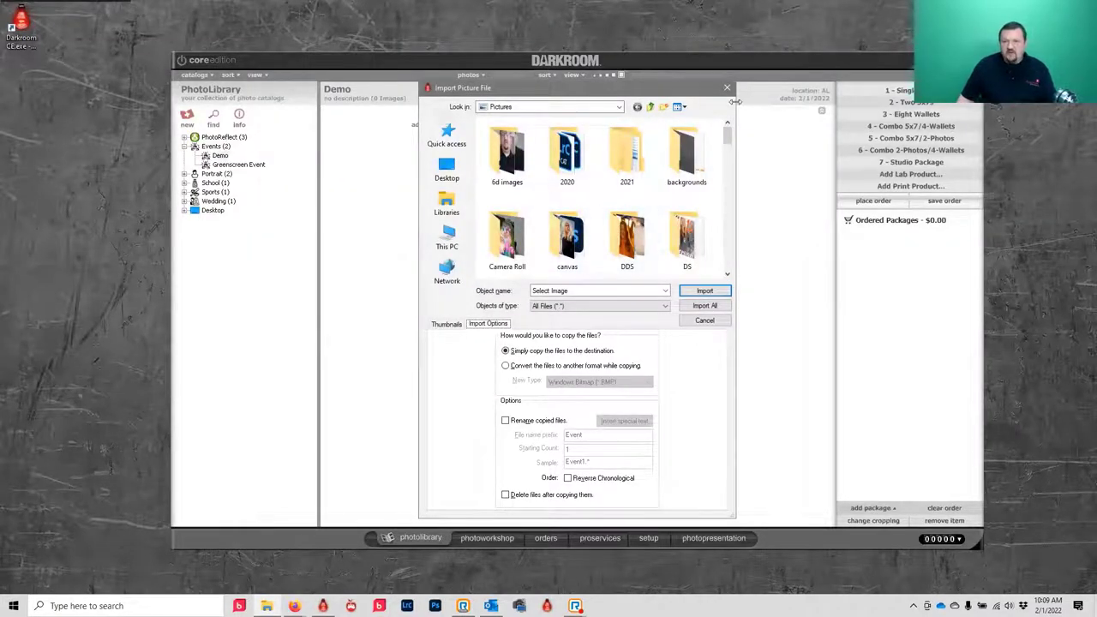
pyautogui.moveTo(727, 137); pyautogui.dragTo(735, 137)
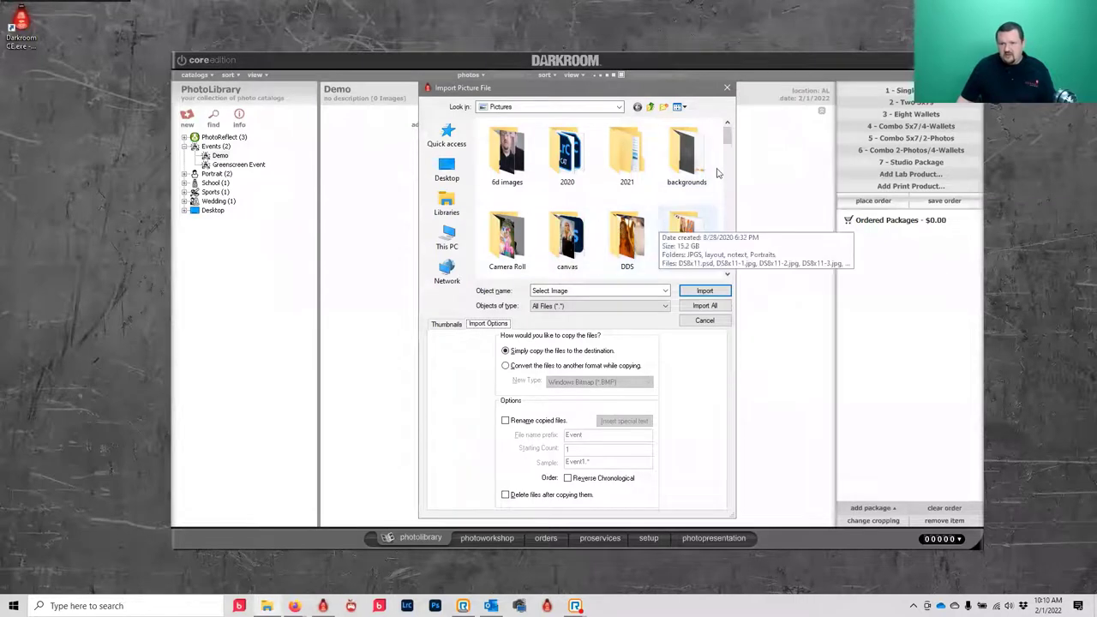
pyautogui.moveTo(730, 137); pyautogui.dragTo(730, 148)
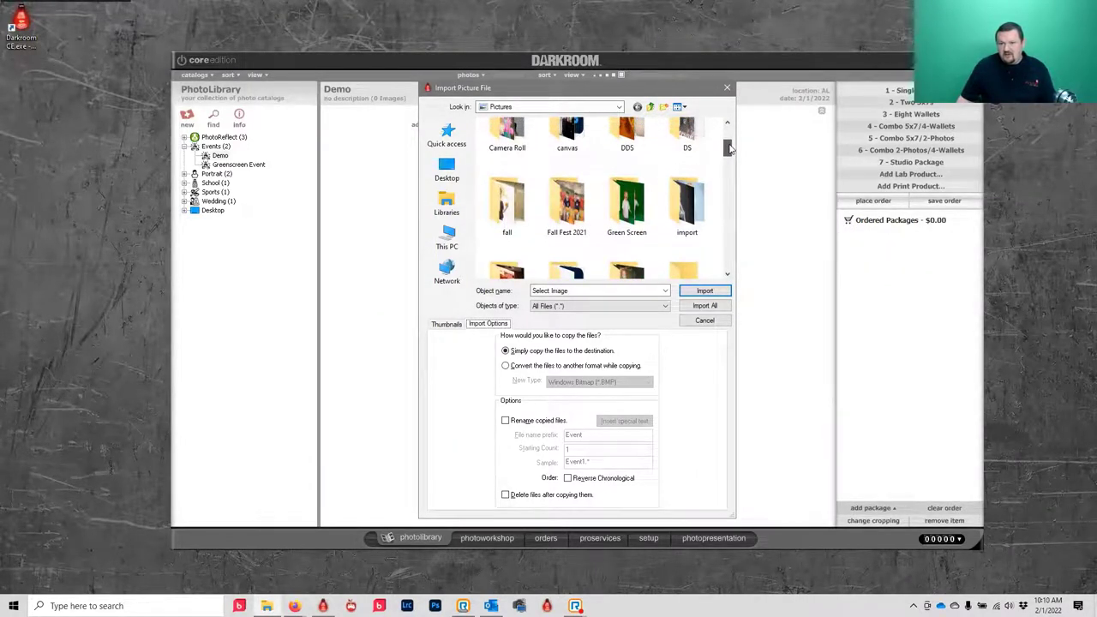
pyautogui.doubleClick(686, 202)
pyautogui.click(526, 167)
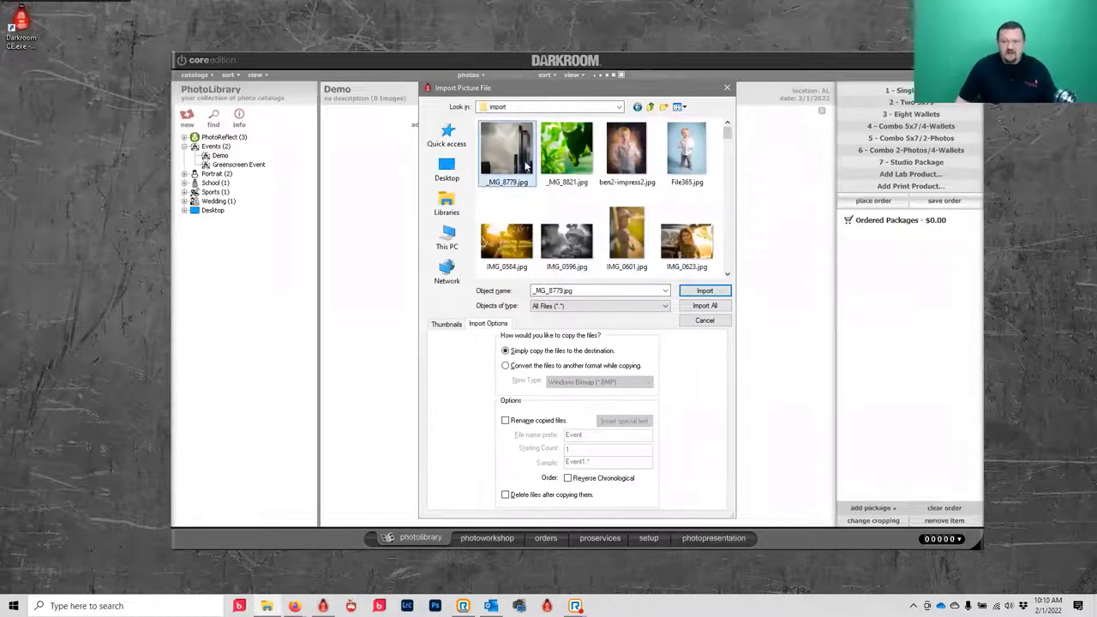
pyautogui.click(716, 309)
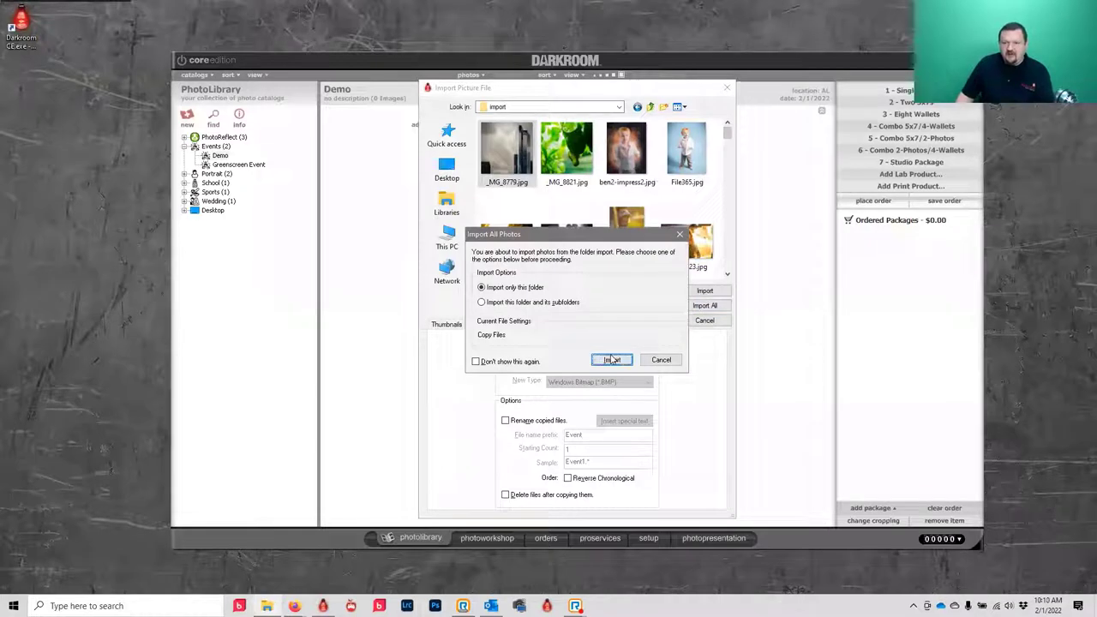
pyautogui.click(610, 360)
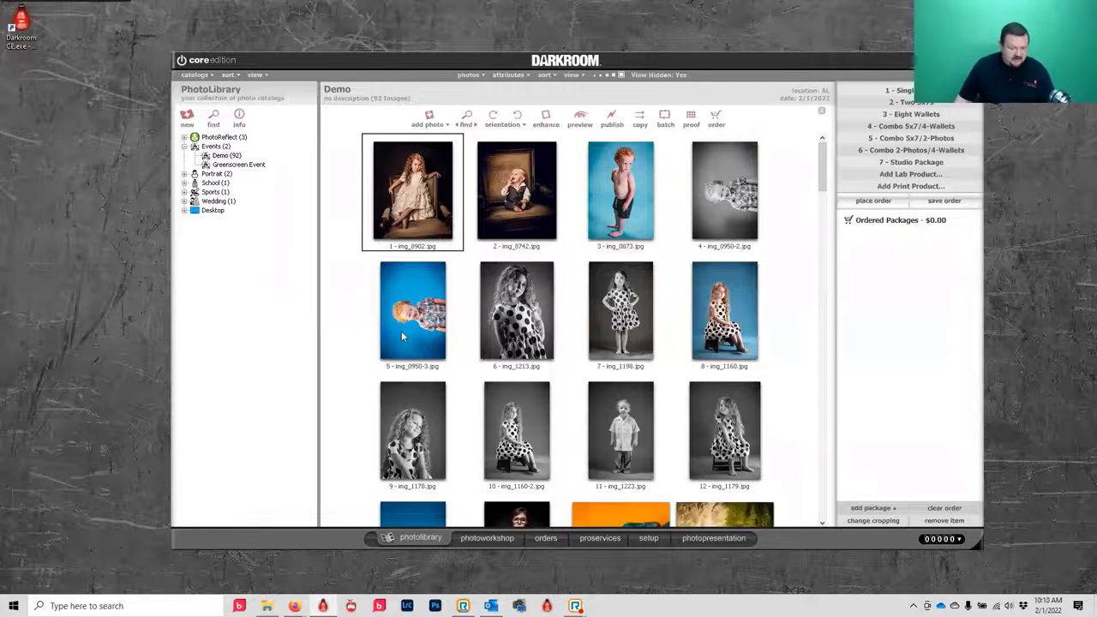
# - Rotate photo 5, img_0950-3.jpg, upright
pyautogui.click(416, 288)
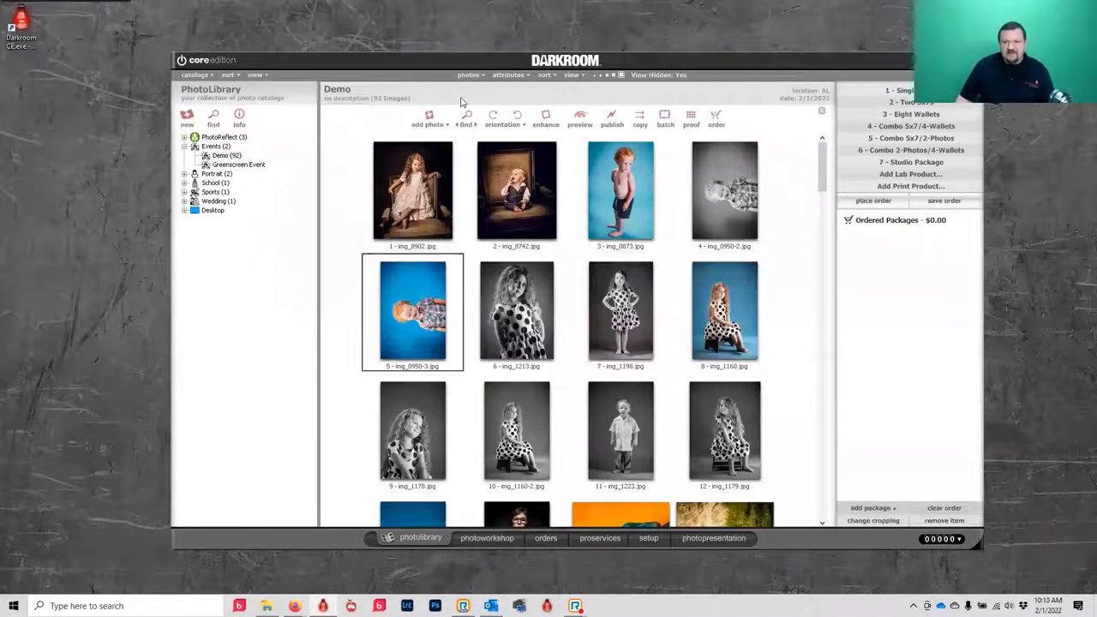
pyautogui.click(492, 116)
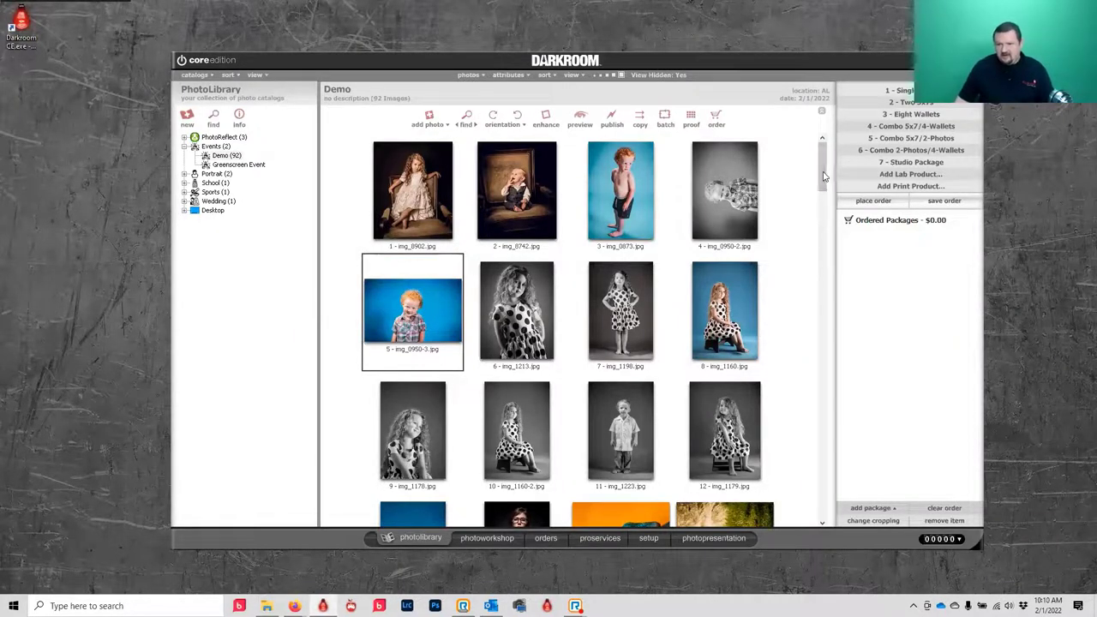
pyautogui.moveTo(824, 171); pyautogui.dragTo(828, 204)
pyautogui.scroll(-5, 824, 264)
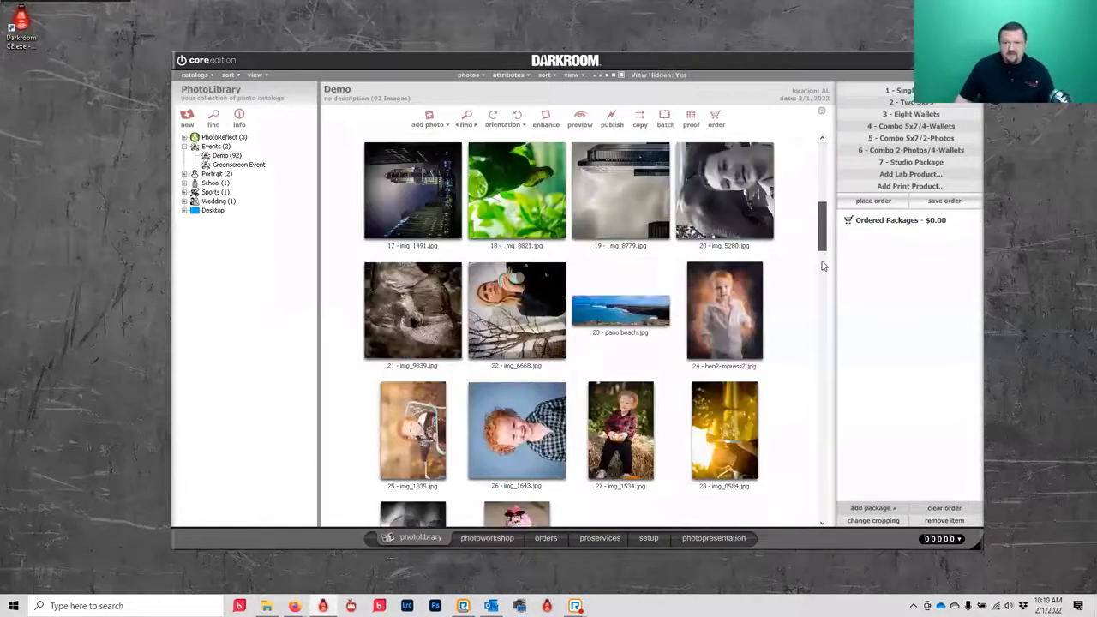
pyautogui.scroll(2, 825, 248)
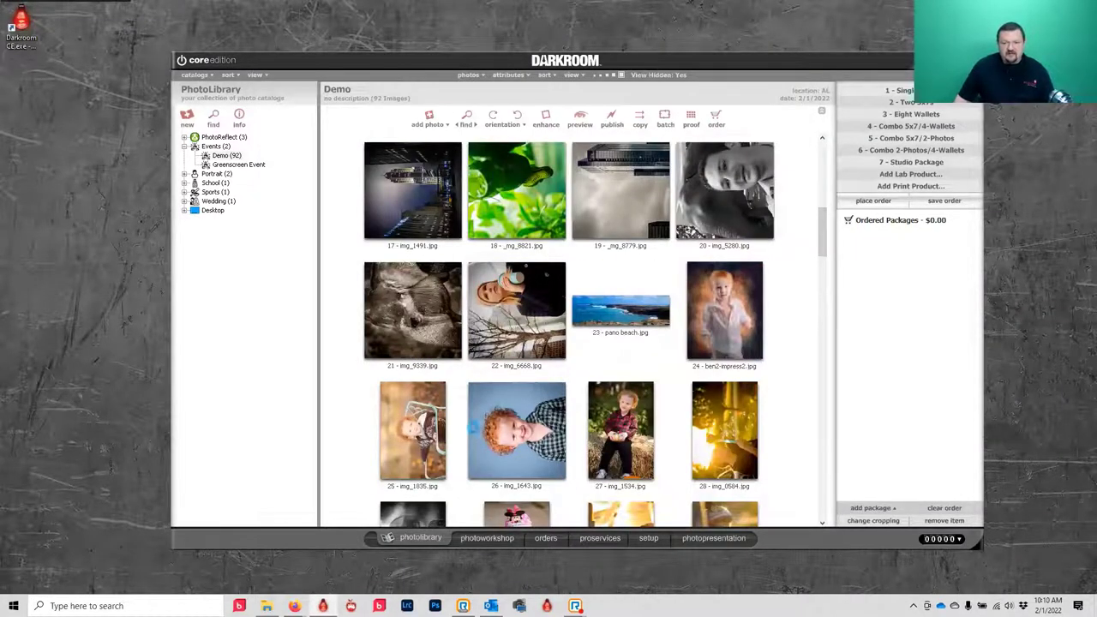
# - Rotate img_1835.jpg, img_0584.jpg and _mg_8779.jpg upright with Ctrl+R
pyautogui.click(475, 432)
pyautogui.click(390, 429)
pyautogui.hotkey('ctrl', 'r')
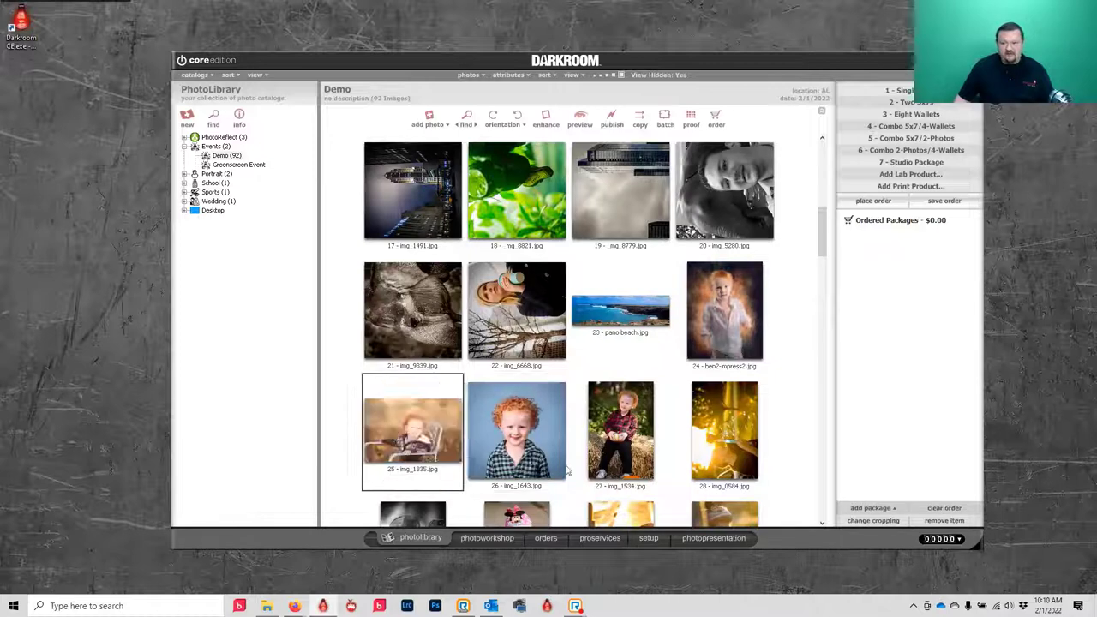
pyautogui.click(695, 444)
pyautogui.hotkey('ctrl', 'r')
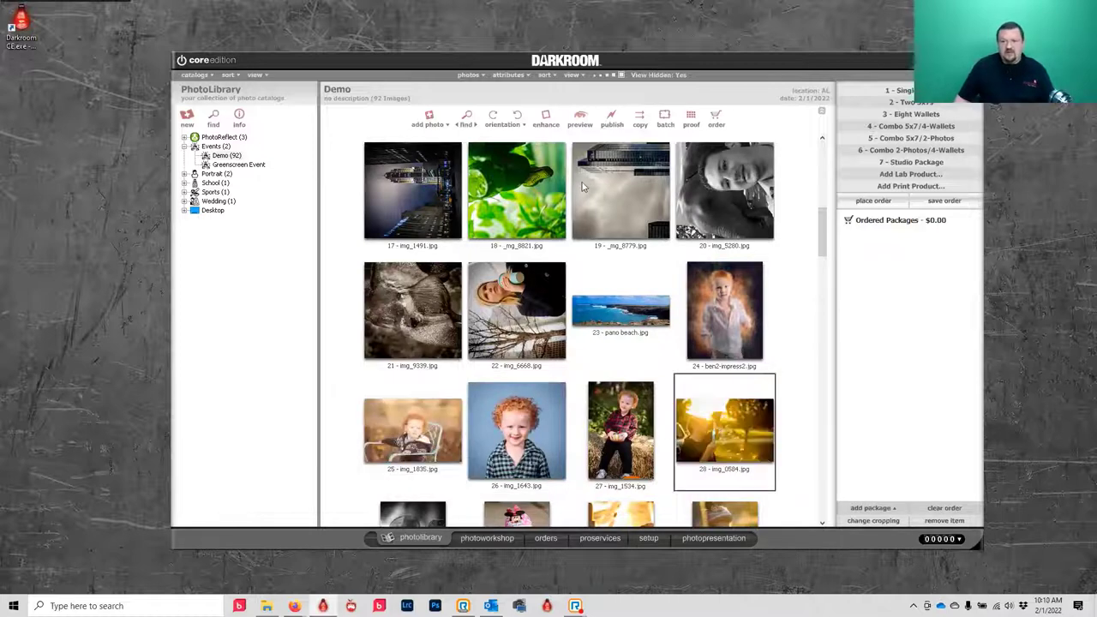
pyautogui.click(582, 182)
pyautogui.hotkey('ctrl', 'r')
# - Turn _mg_8821.jpg a half turn and rotate img_1491.jpg and img_5280.jpg upright
pyautogui.click(553, 193)
pyautogui.hotkey('ctrl', 'r')
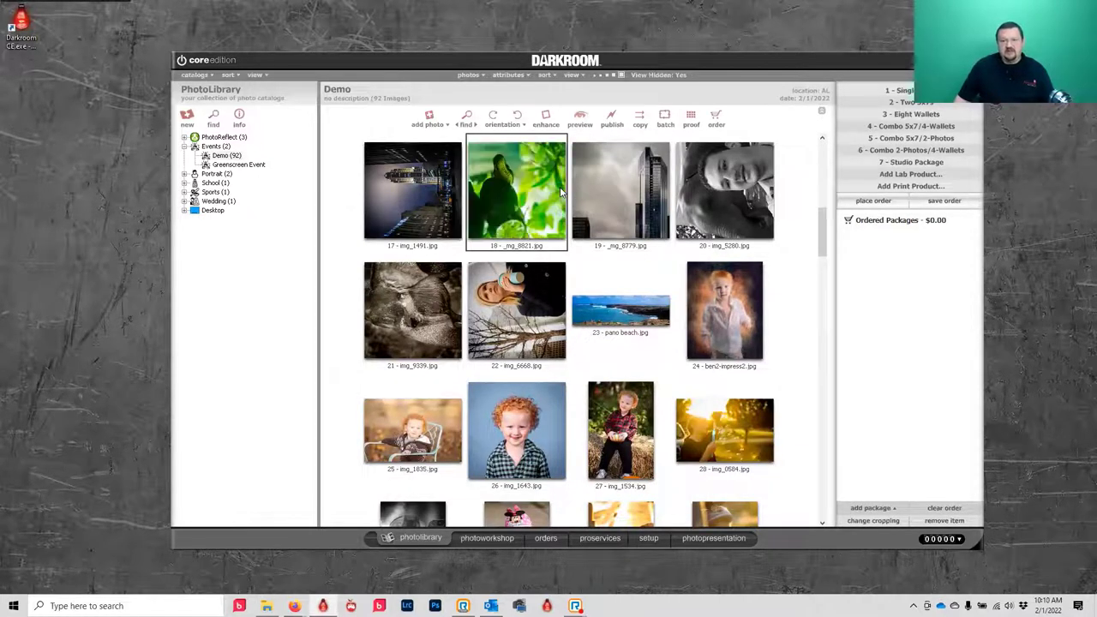
pyautogui.hotkey('ctrl', 'r')
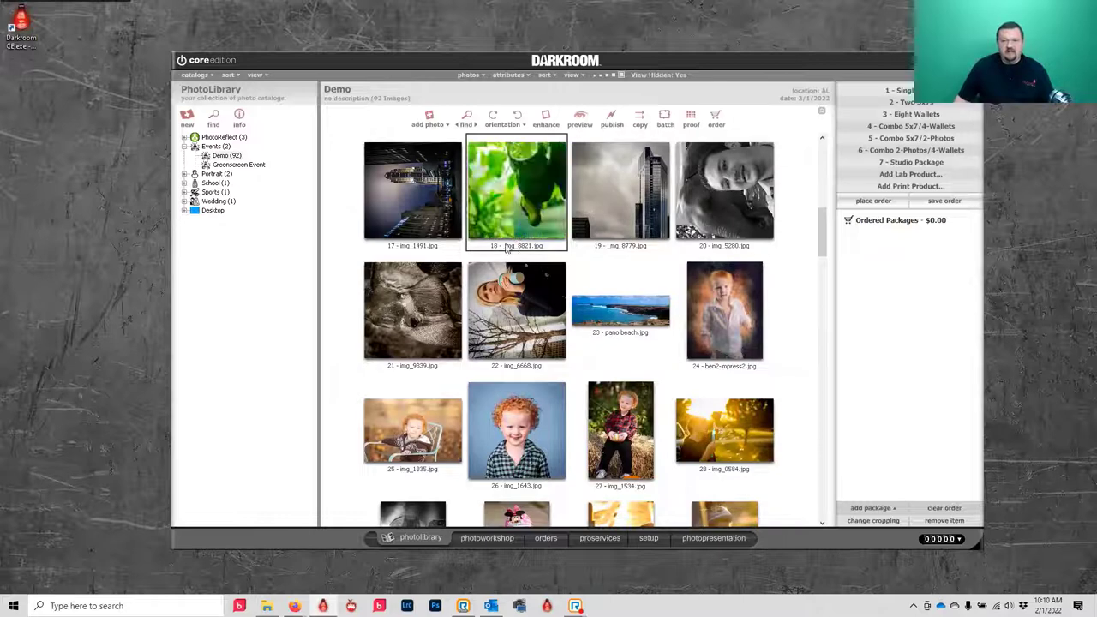
pyautogui.click(377, 192)
pyautogui.hotkey('ctrl', 'r')
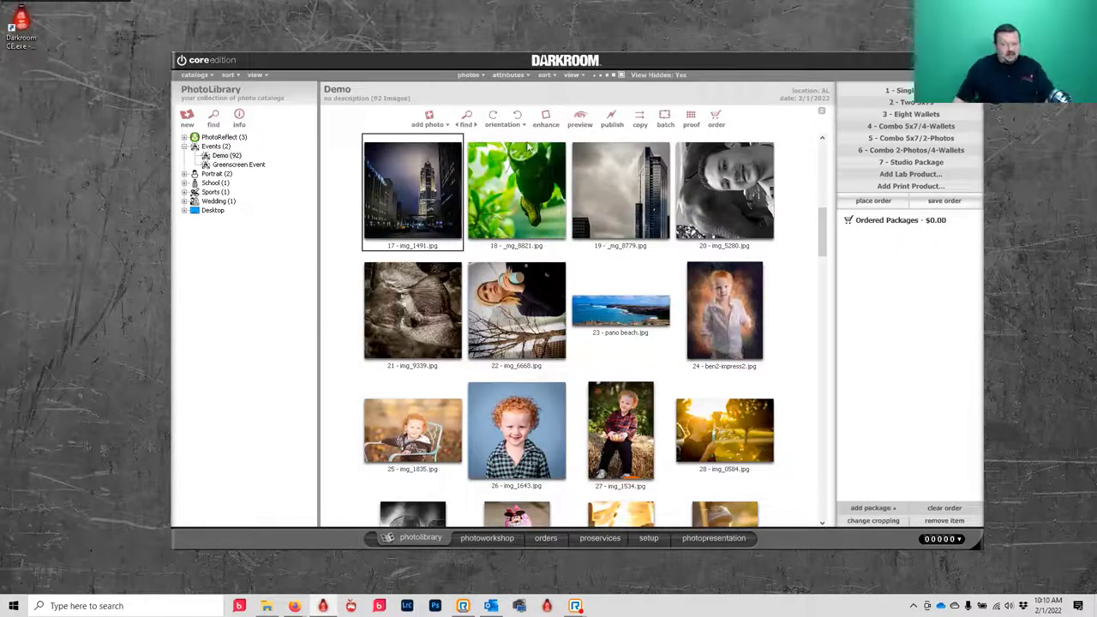
pyautogui.click(685, 195)
pyautogui.hotkey('ctrl', 'r')
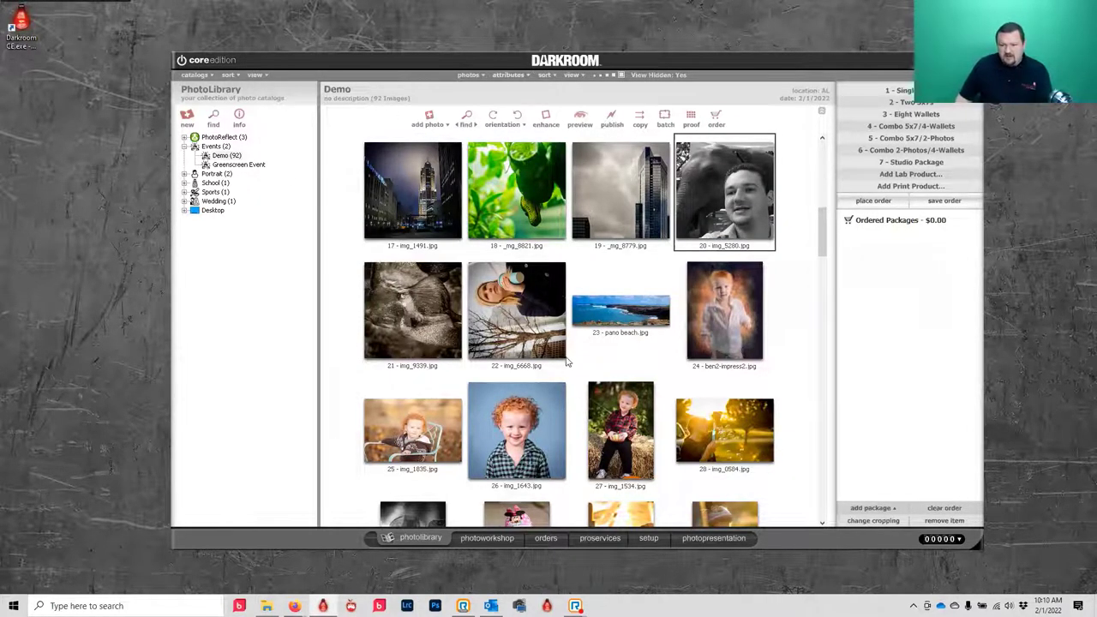
pyautogui.scroll(-1, 566, 359)
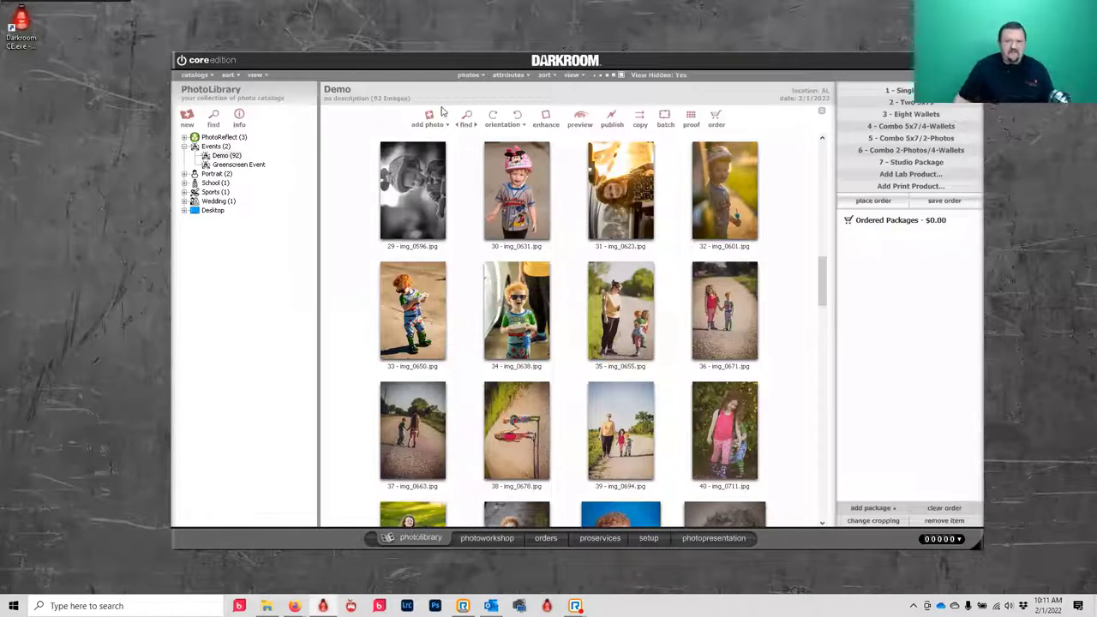
# - Create an empty event catalog named Demo GS with the Add Photo Catalog wizard
pyautogui.click(186, 116)
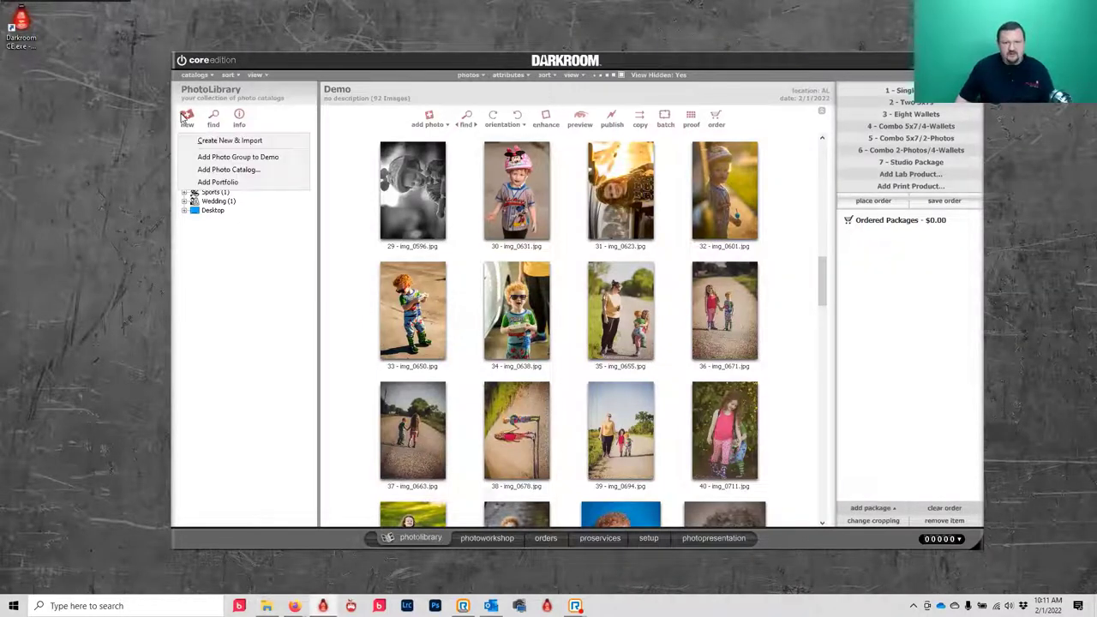
pyautogui.click(221, 170)
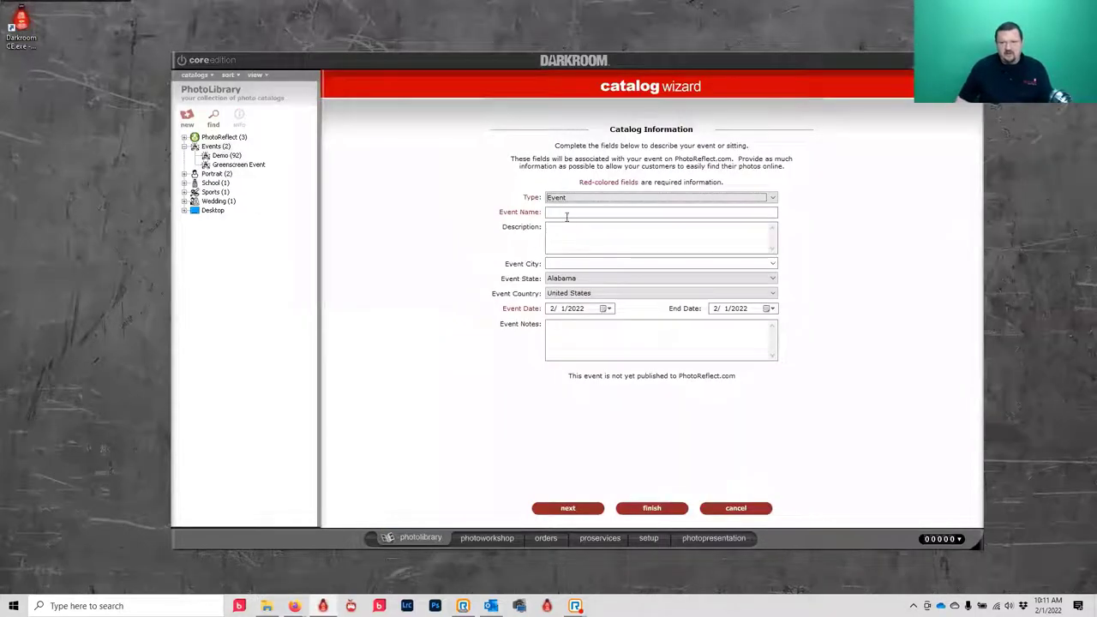
pyautogui.click(568, 213)
pyautogui.write('Demo GS')
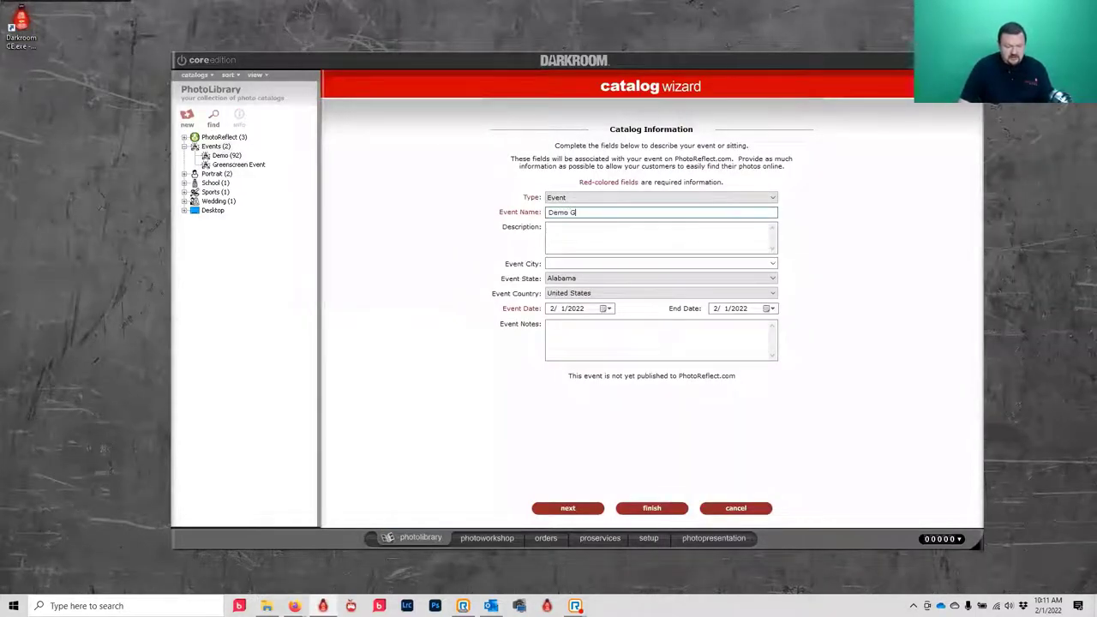
pyautogui.click(649, 509)
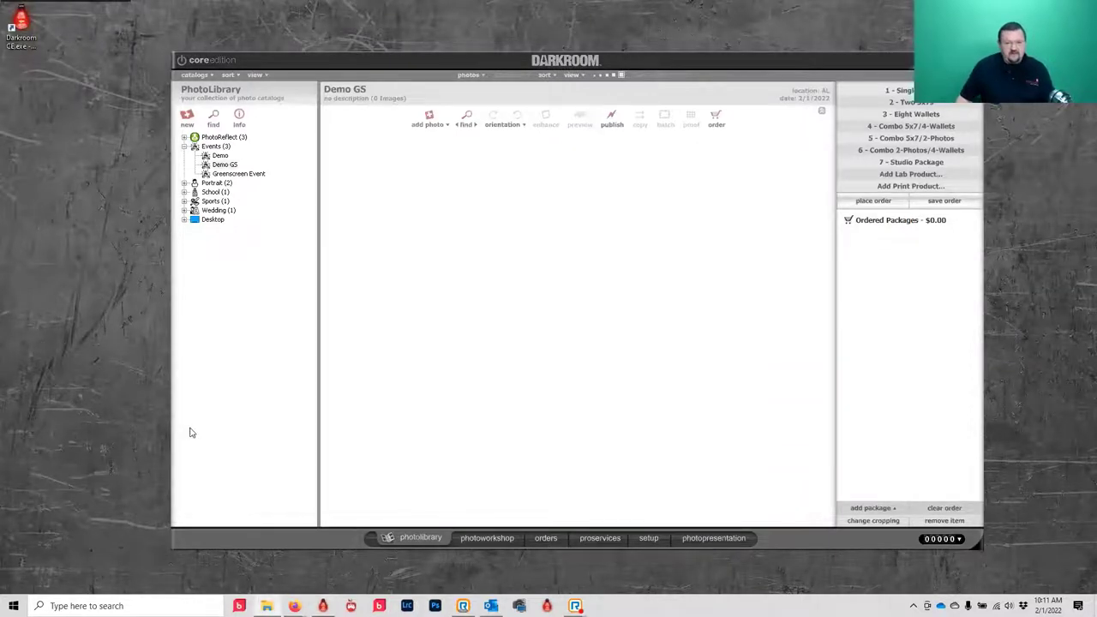
# - Import the 45 photos from the Green Screen folder into Demo GS, confirming with Yes
pyautogui.hotkey('alt', 'Tab')
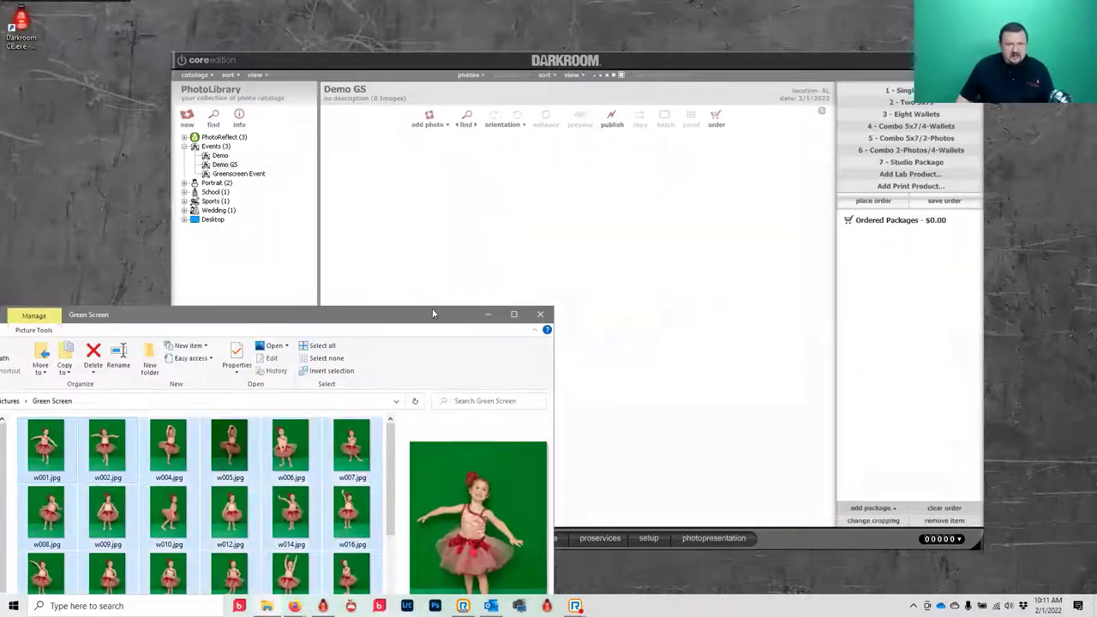
pyautogui.moveTo(432, 313); pyautogui.dragTo(484, 249)
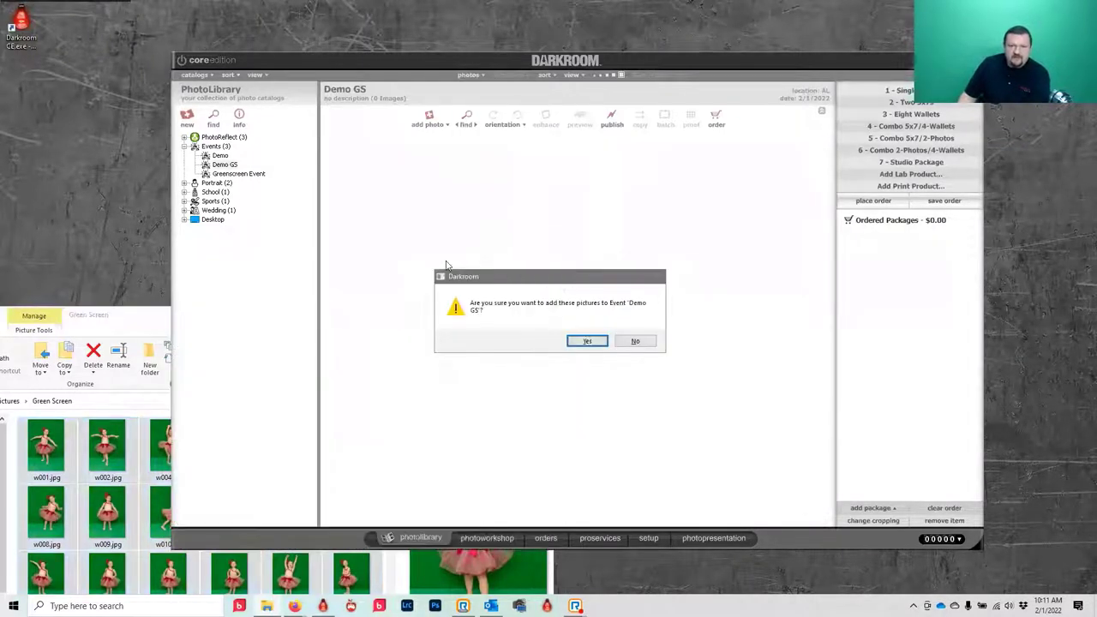
pyautogui.click(582, 341)
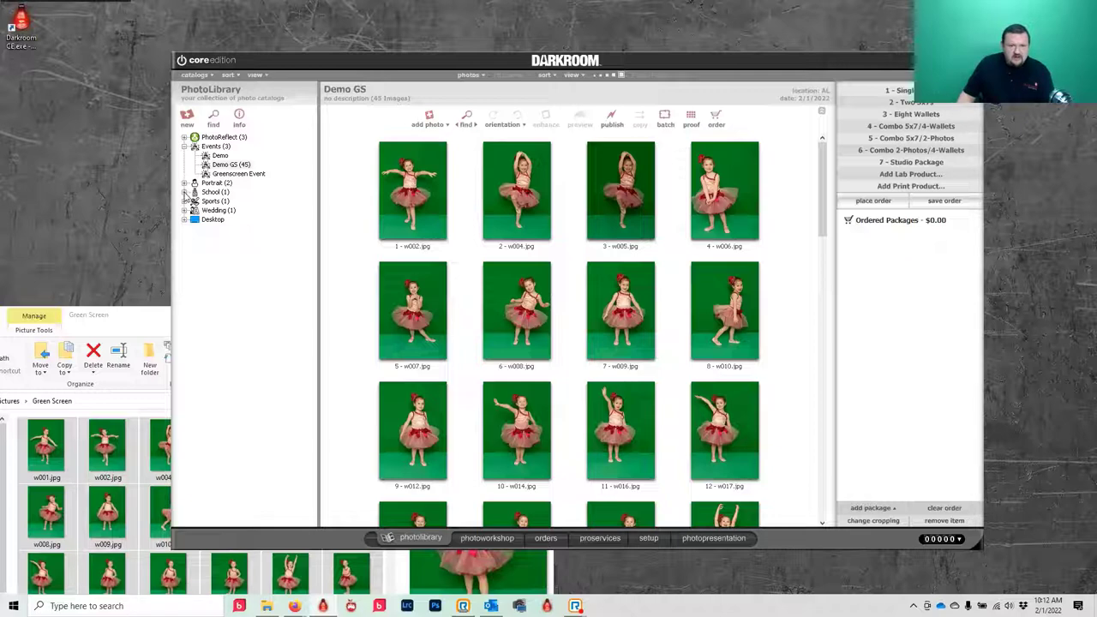
# - Expand the Sports, School and Portrait branches and open the JFK Highschool catalog
pyautogui.click(184, 201)
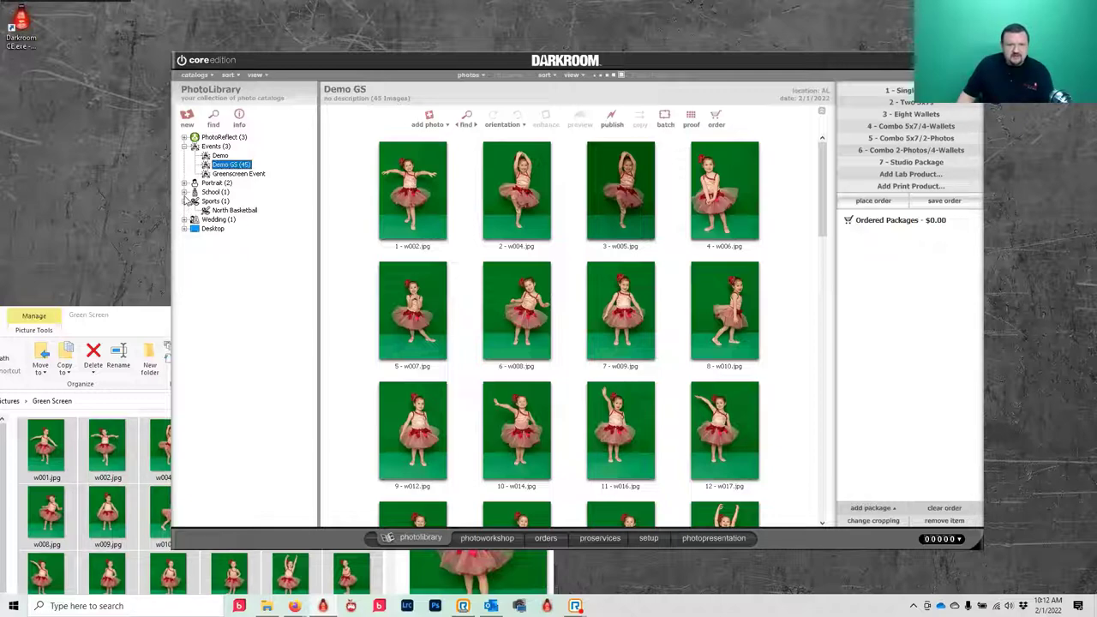
pyautogui.click(184, 192)
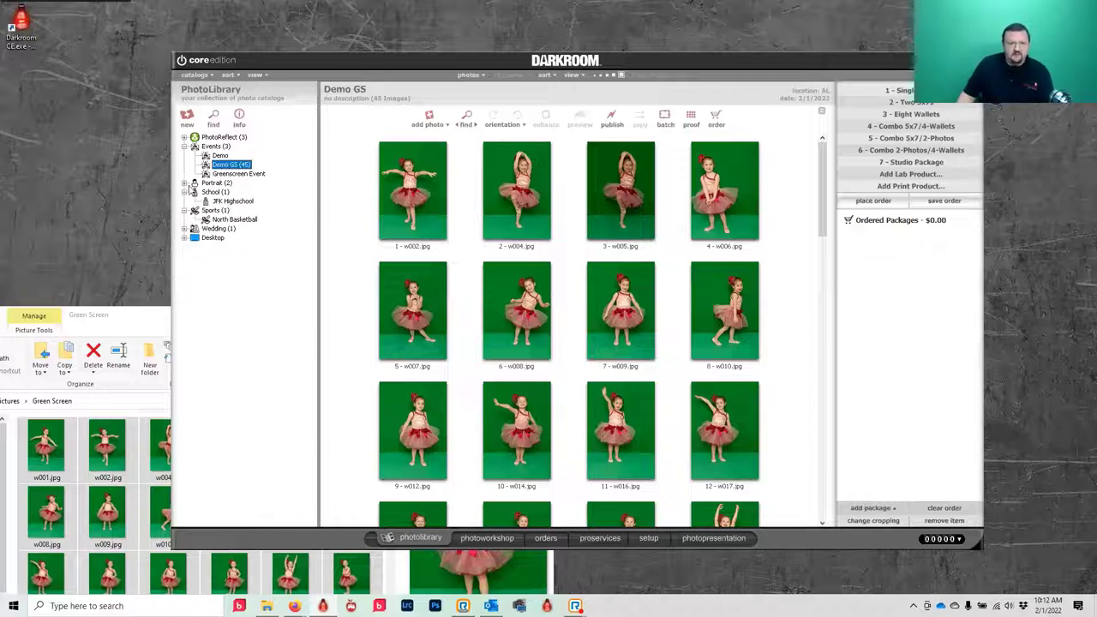
pyautogui.click(184, 184)
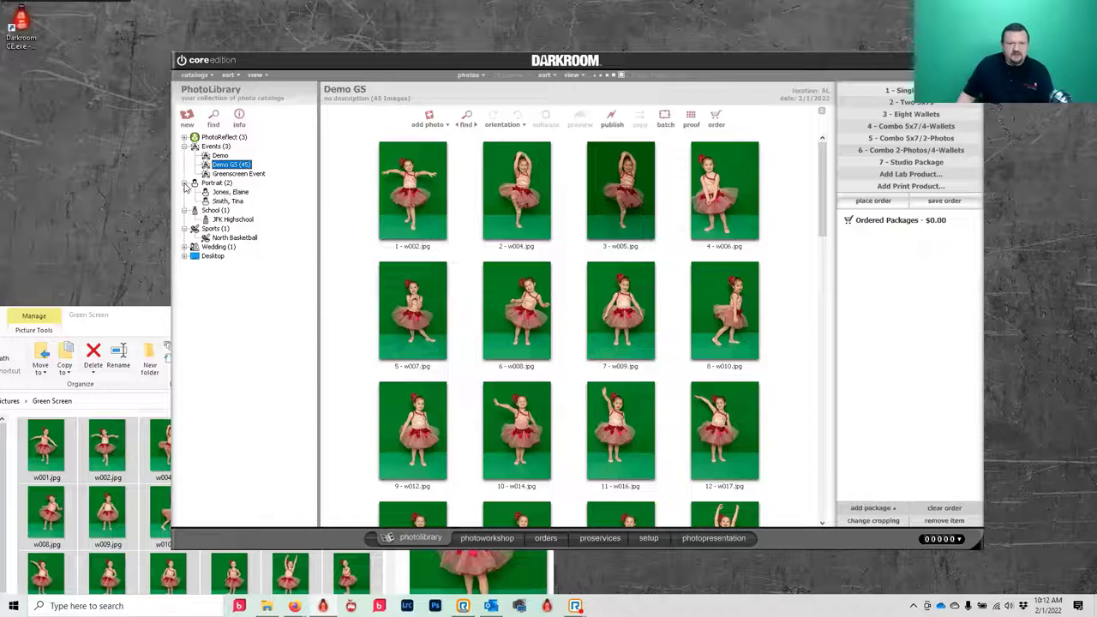
pyautogui.click(235, 221)
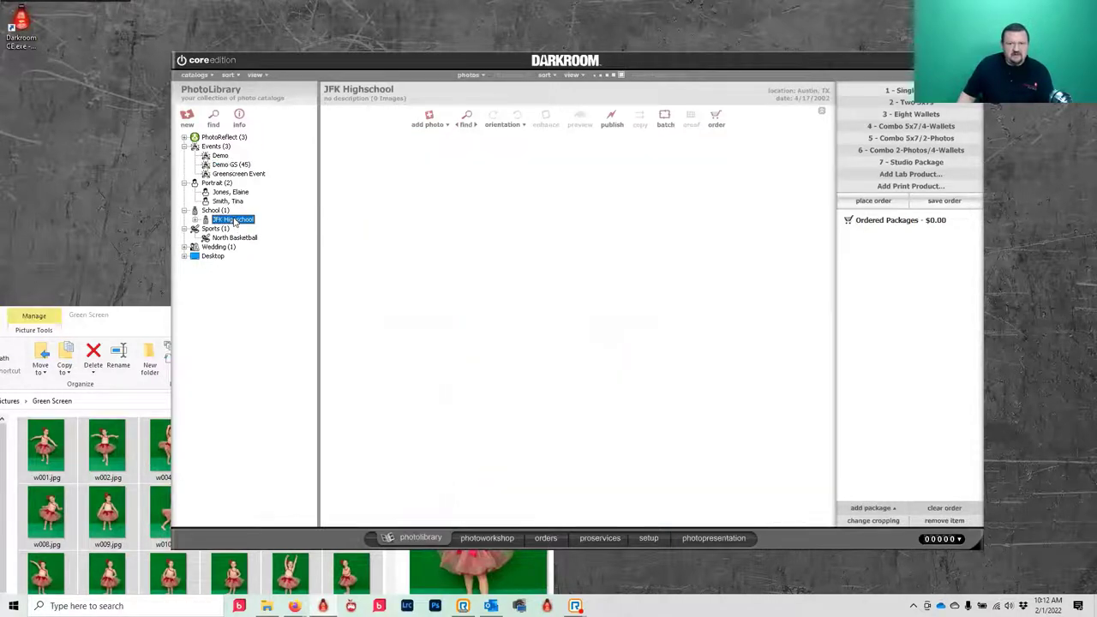
# - Browse North Basketball, Spring Dance and Greenscreen Event, ending on the 92-image Demo catalog
pyautogui.click(230, 238)
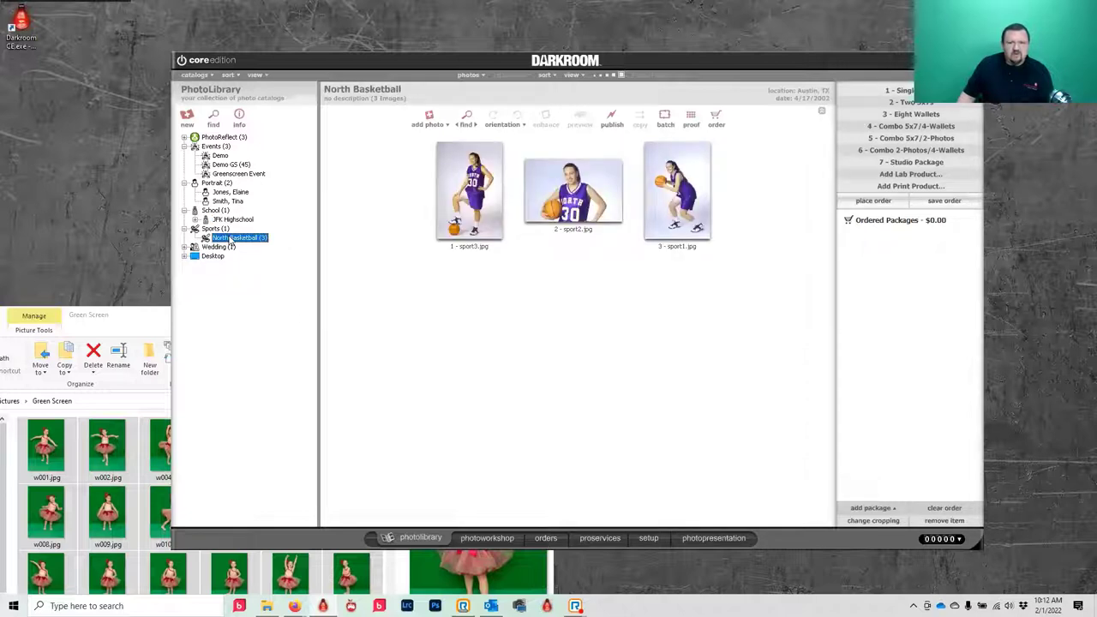
pyautogui.click(219, 221)
pyautogui.click(196, 220)
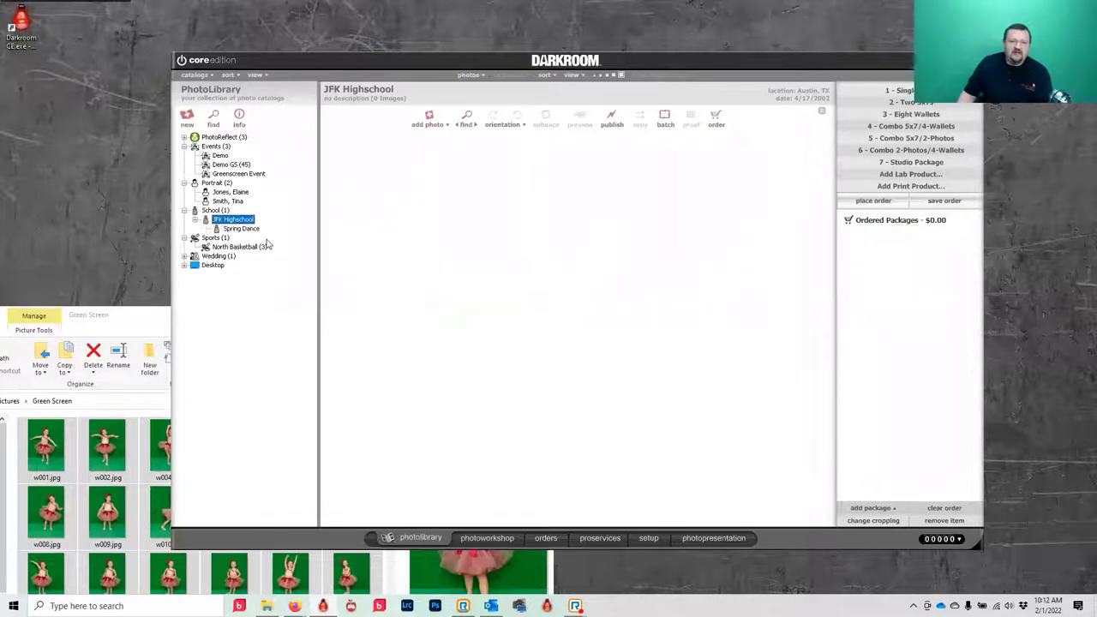
pyautogui.click(236, 229)
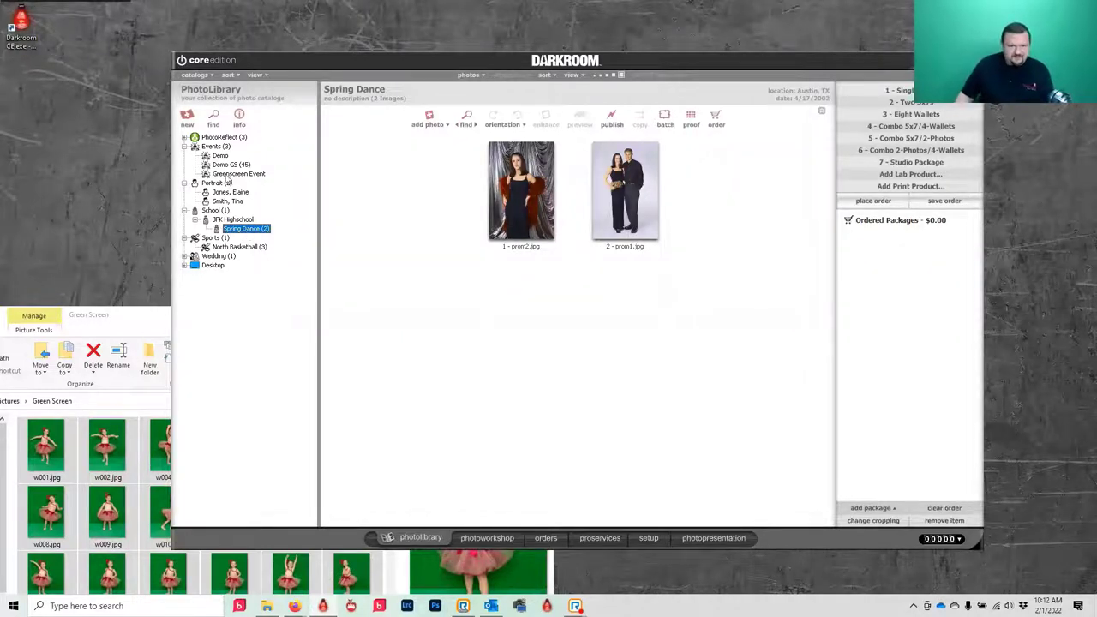
pyautogui.click(227, 175)
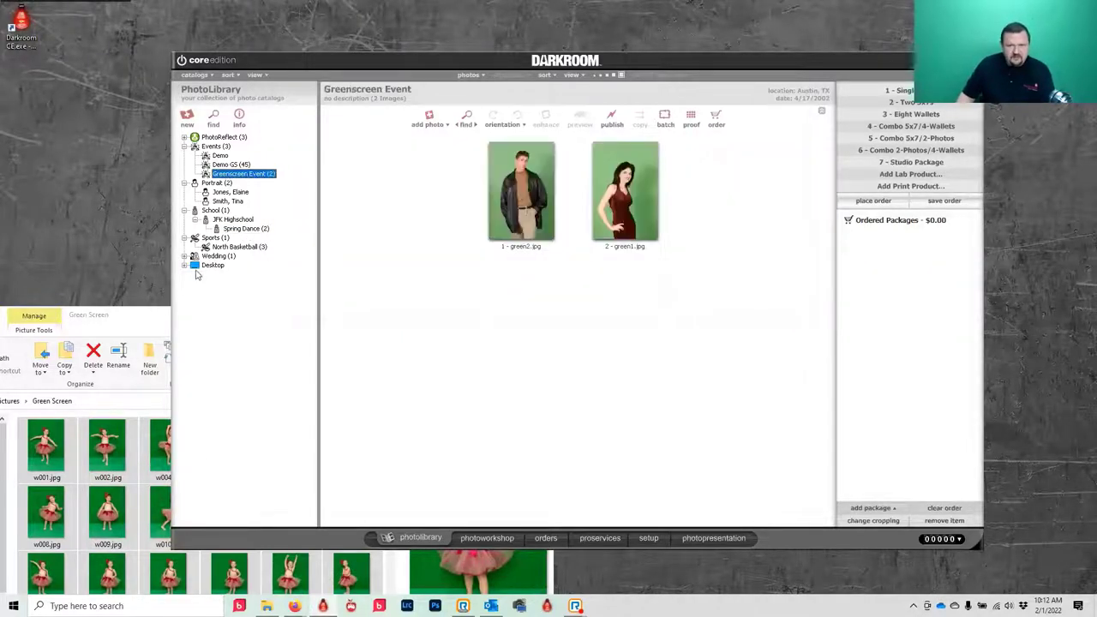
pyautogui.click(219, 157)
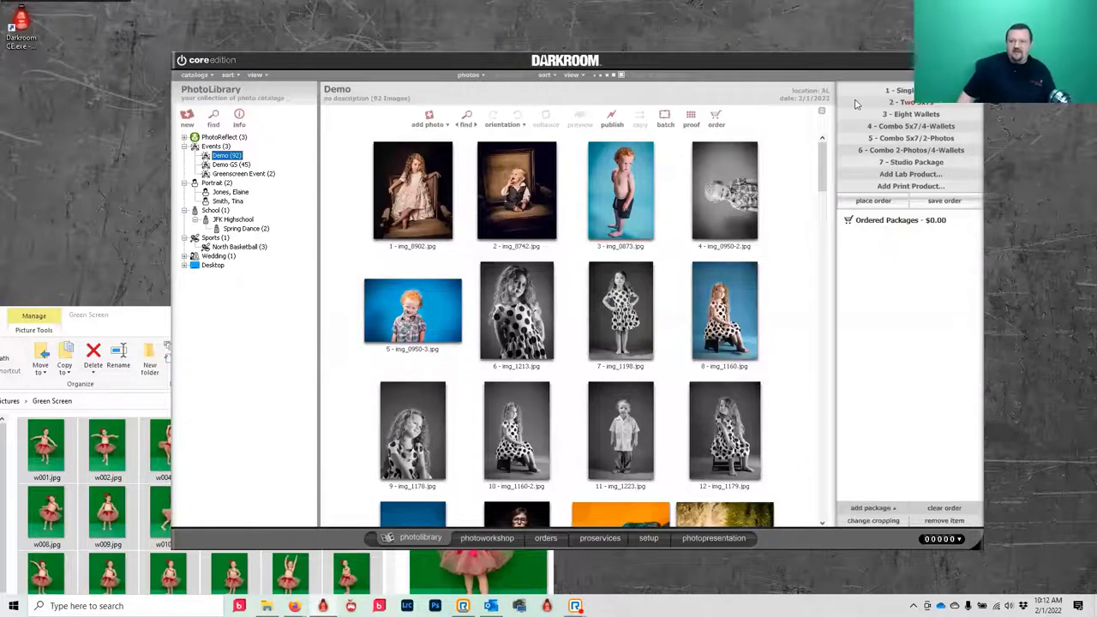
pyautogui.click(334, 175)
pyautogui.click(391, 185)
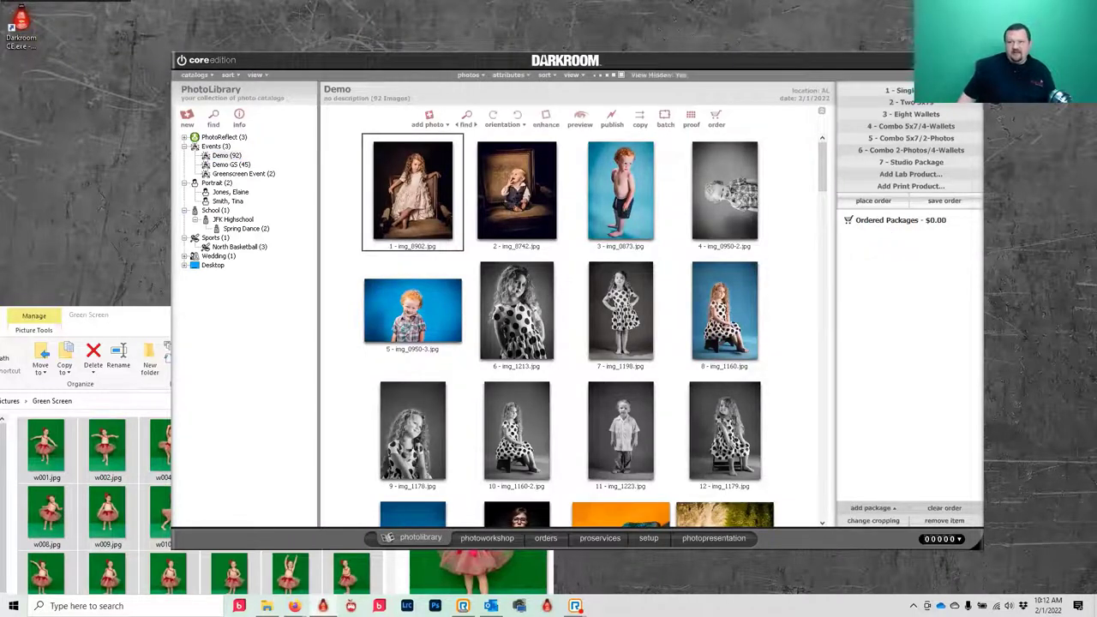
pyautogui.press('1')
pyautogui.click(531, 283)
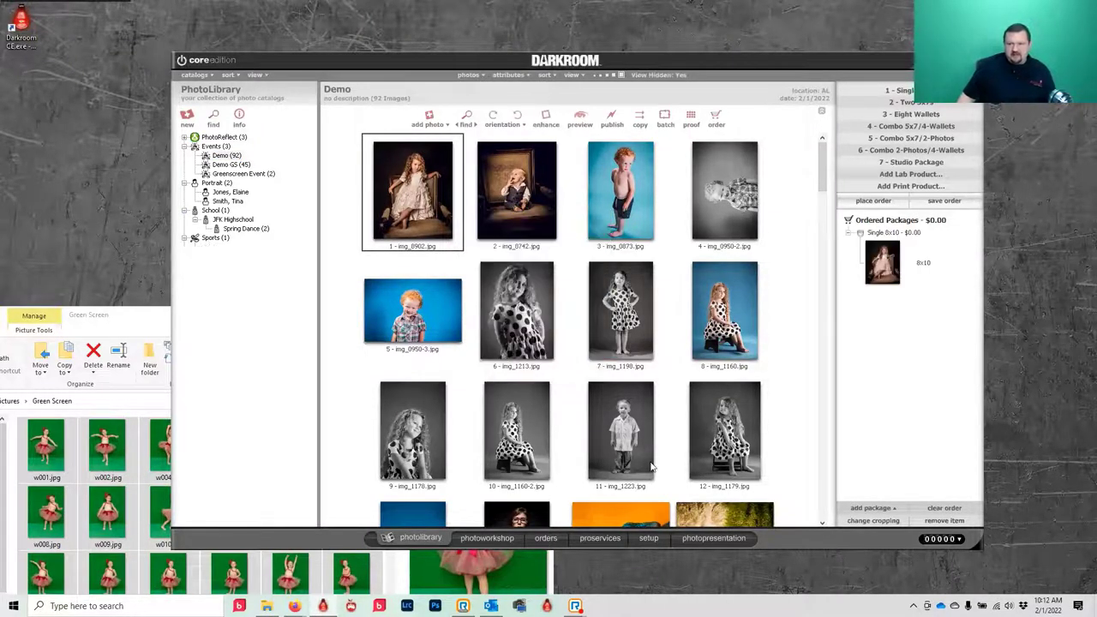
pyautogui.click(889, 202)
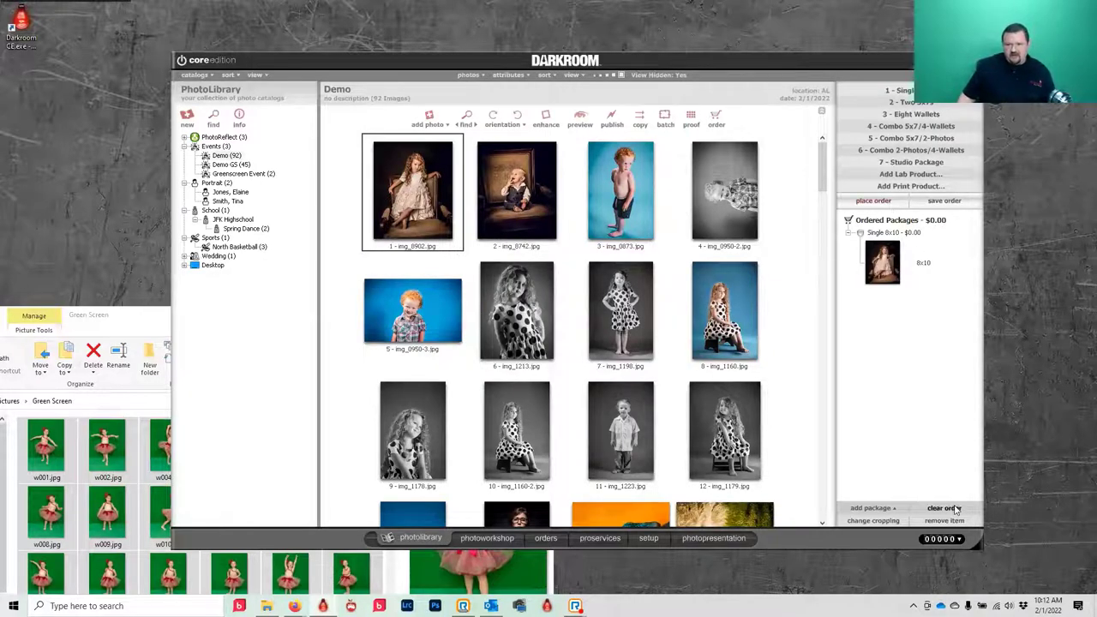
pyautogui.click(540, 338)
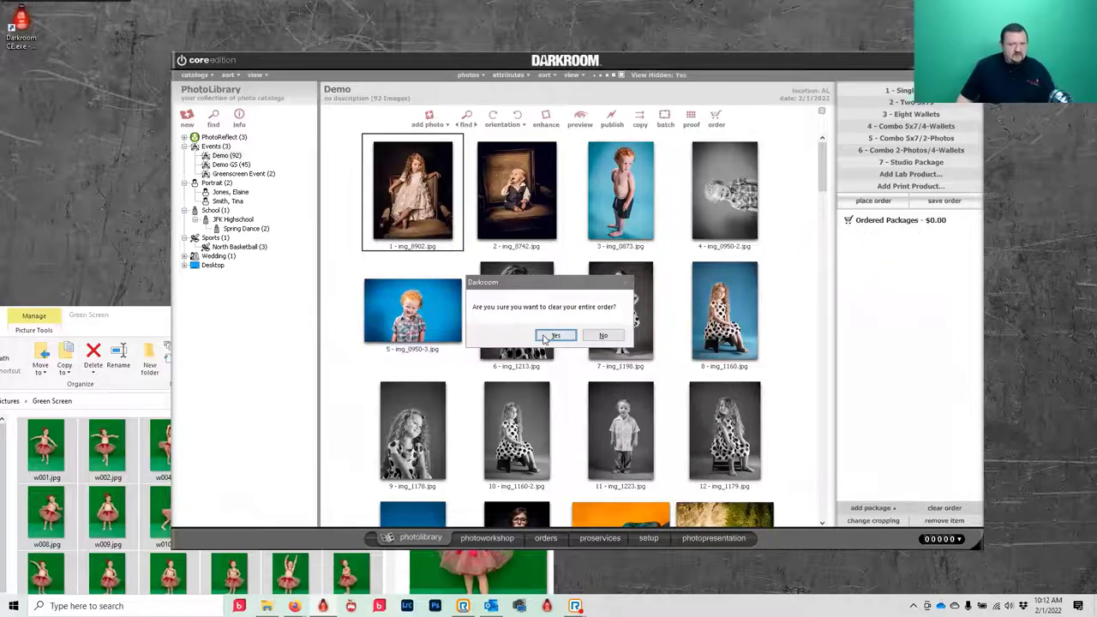
# - Switch to the Photo Workshop to view img_8902.jpg from the Demo catalog
pyautogui.click(476, 538)
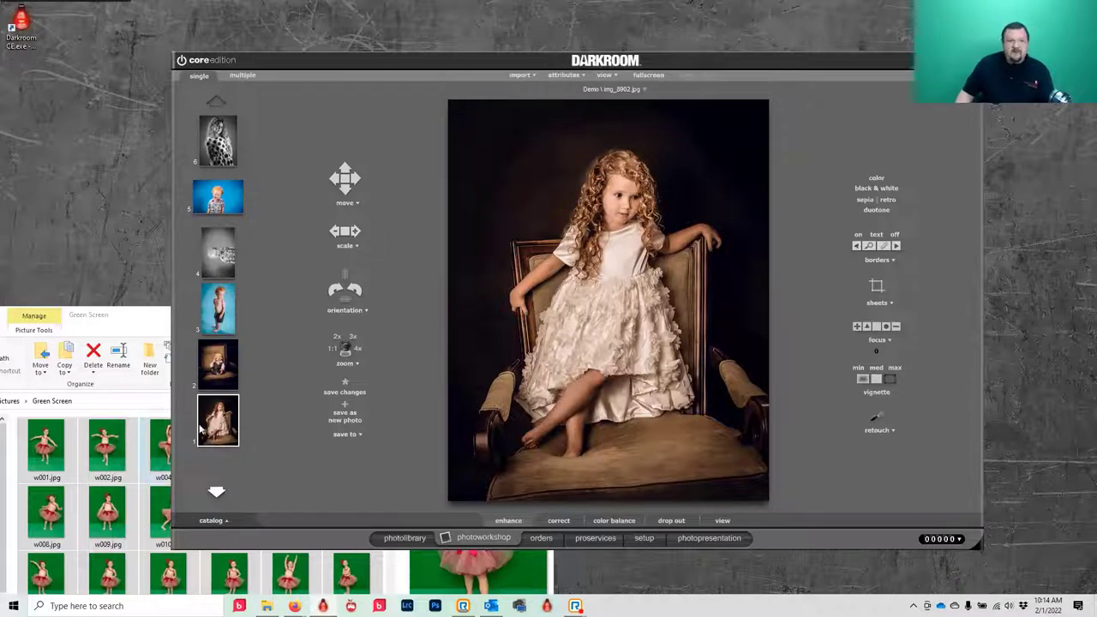
# - Show filenames under the workshop thumbnails via View > Show Filenames
pyautogui.rightClick(227, 150)
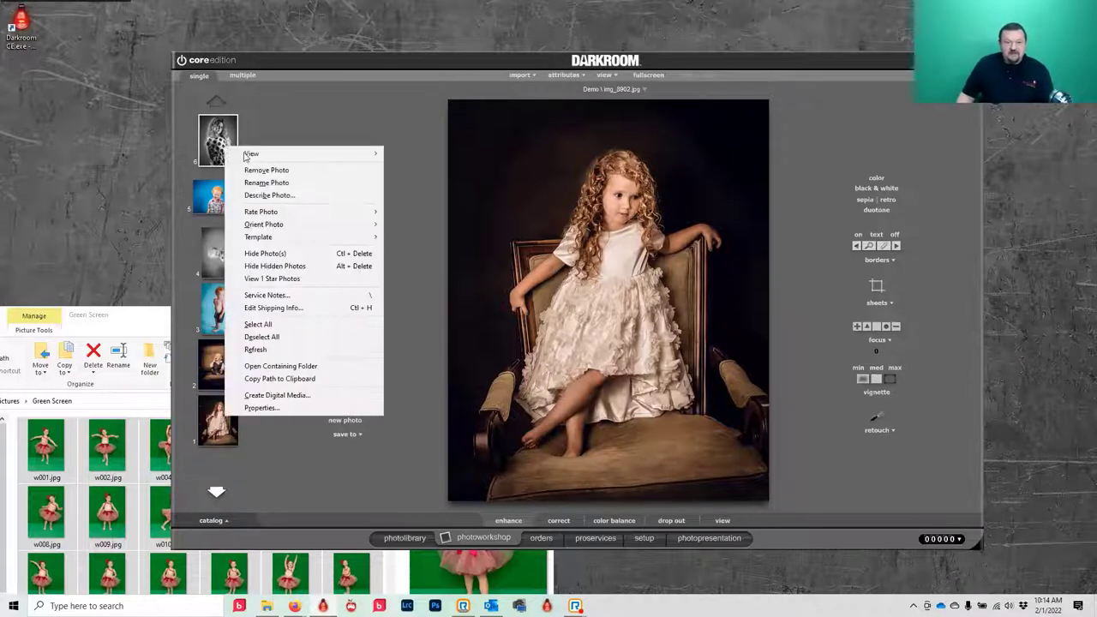
pyautogui.moveTo(306, 157)
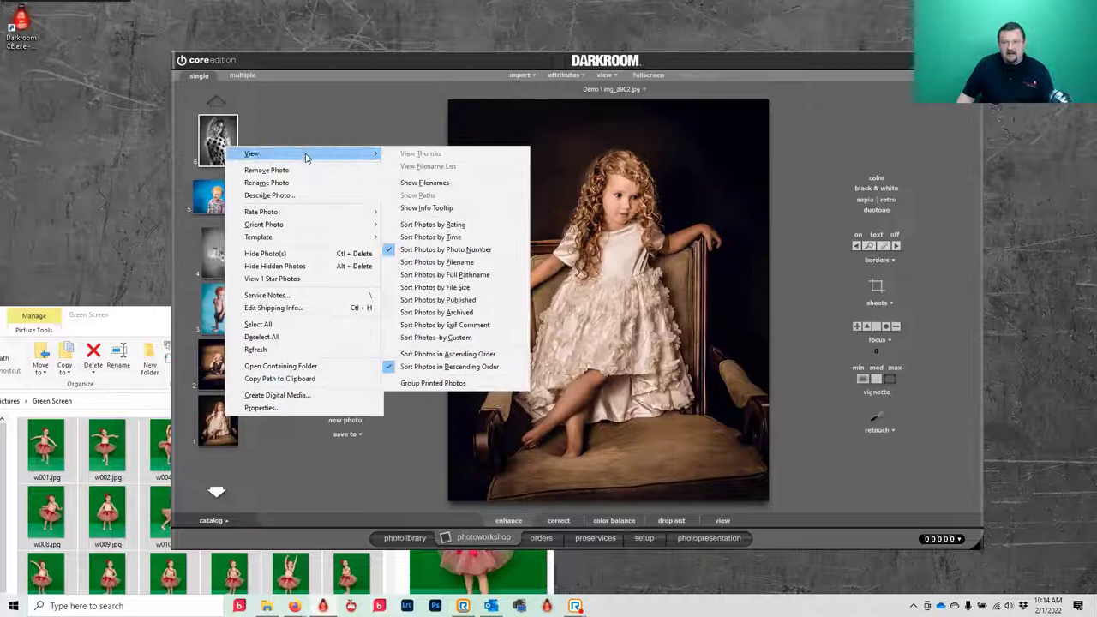
pyautogui.click(424, 182)
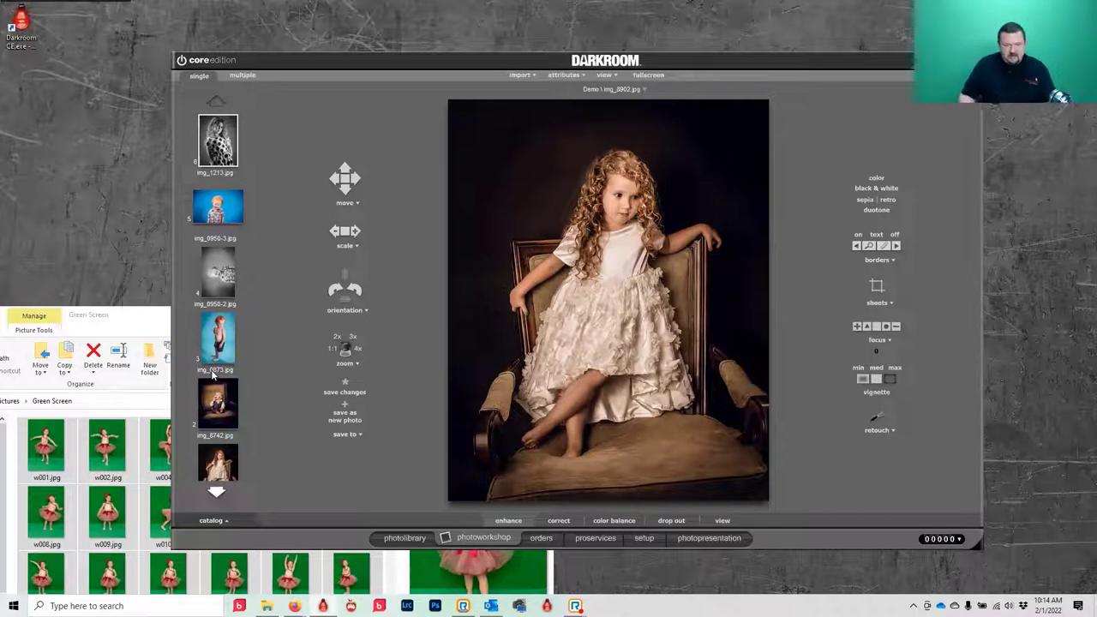
# - Find photos matching 873 and rotate img_7873 upright
pyautogui.hotkey('ctrl', 'f')
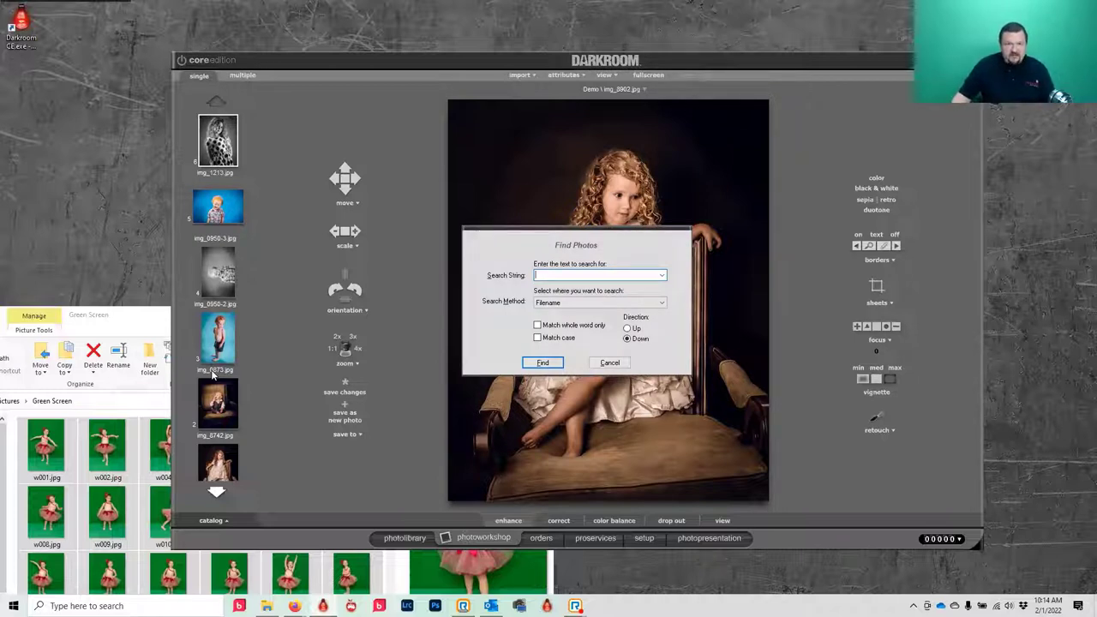
pyautogui.write('87')
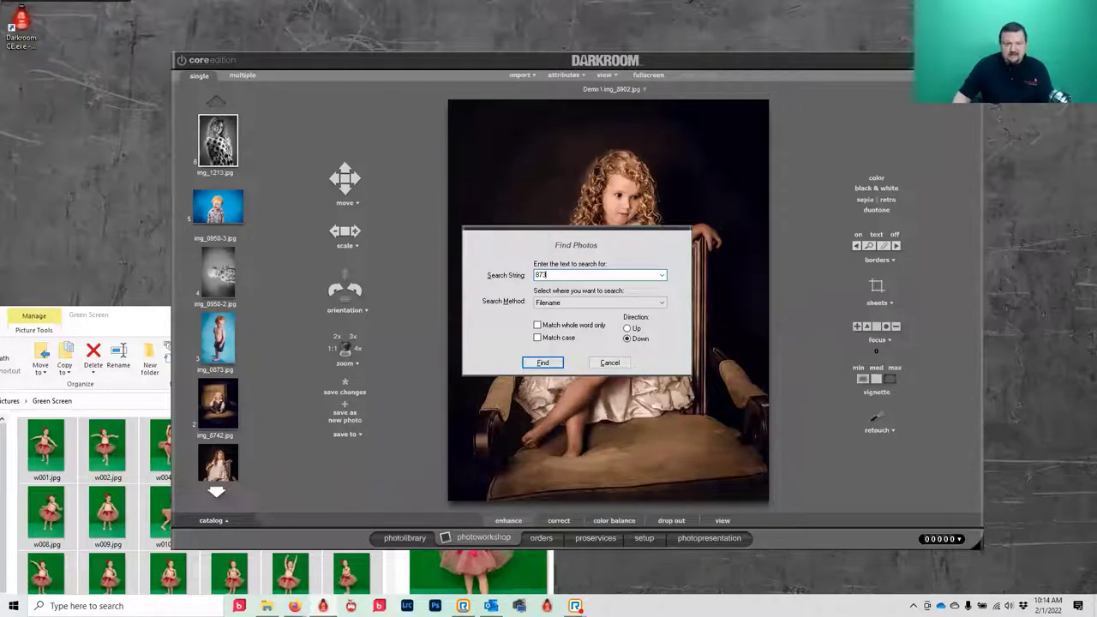
pyautogui.write('3')
pyautogui.press('Return')
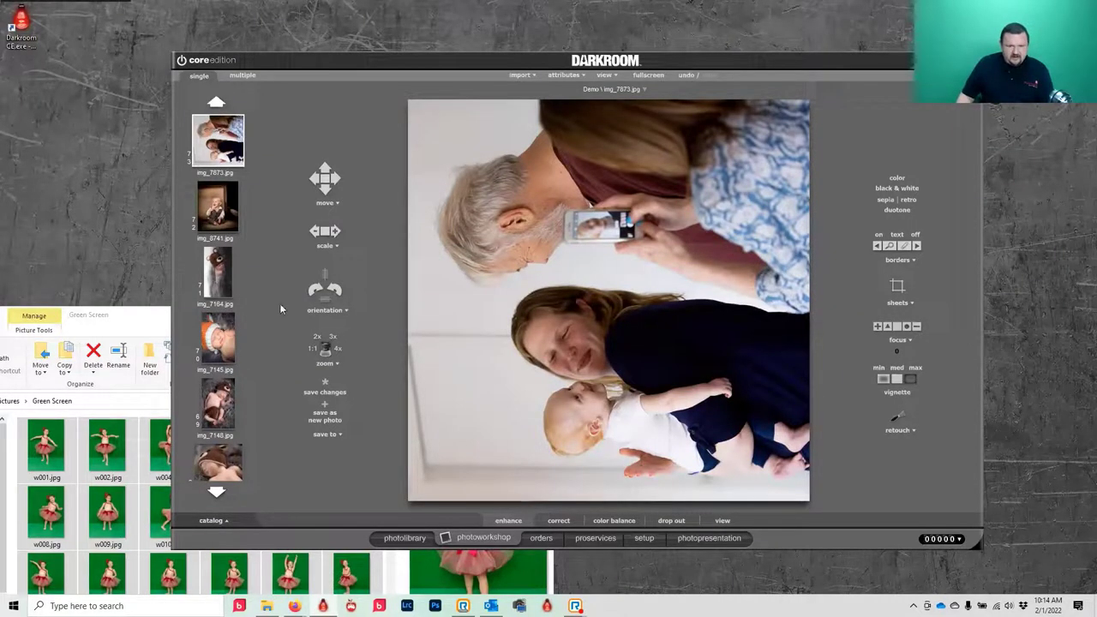
pyautogui.click(319, 288)
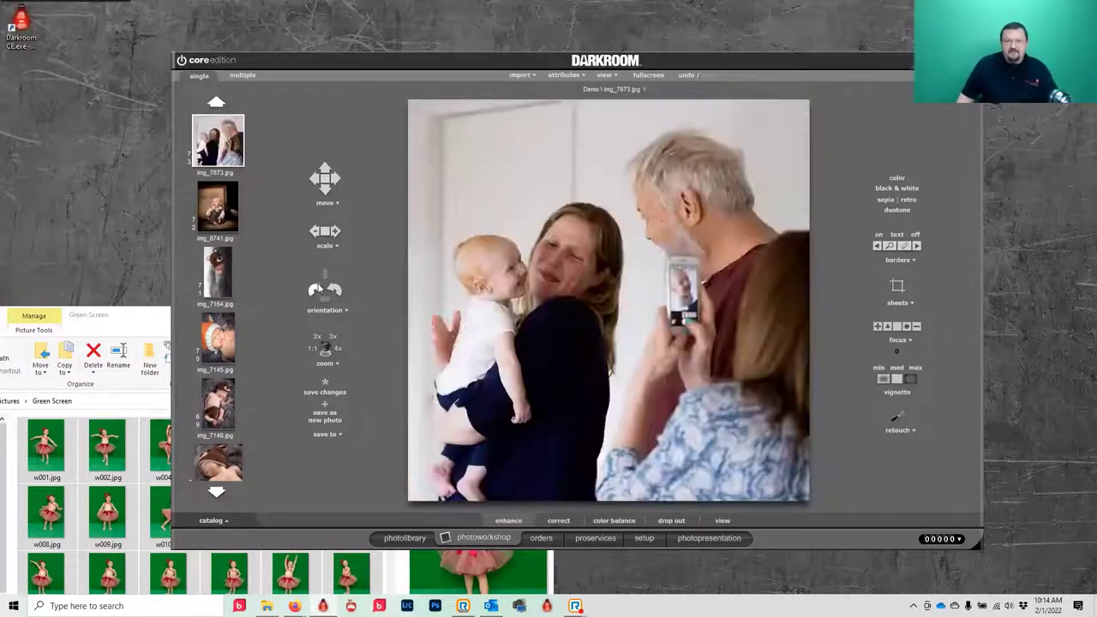
pyautogui.click(224, 401)
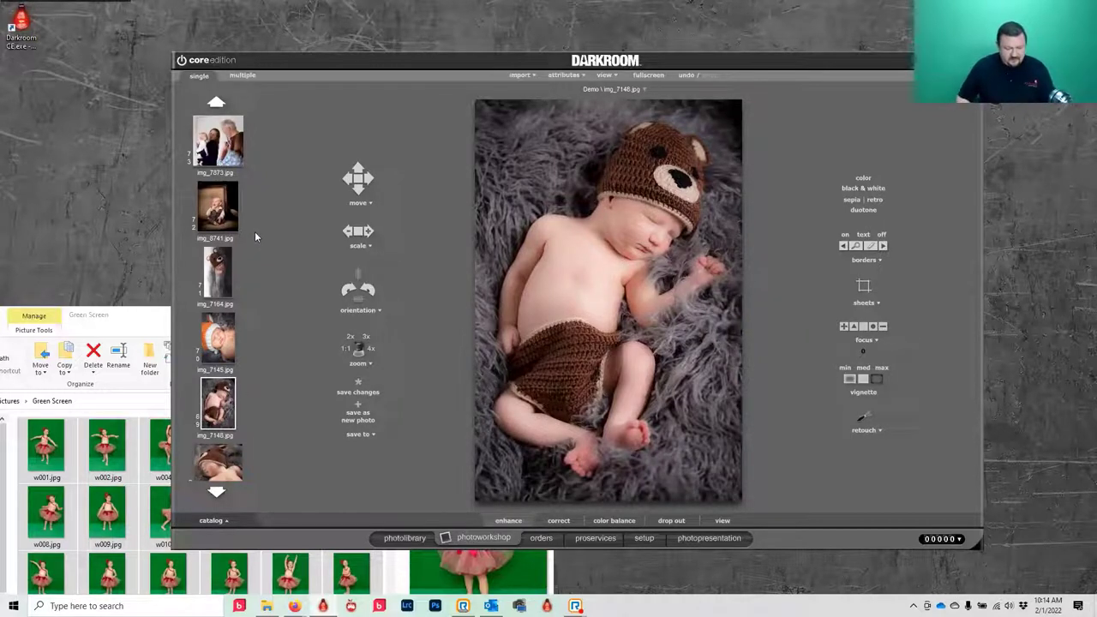
# - Search for 873 again to bring up img_0873.jpg
pyautogui.hotkey('ctrl', 'f')
pyautogui.write('873')
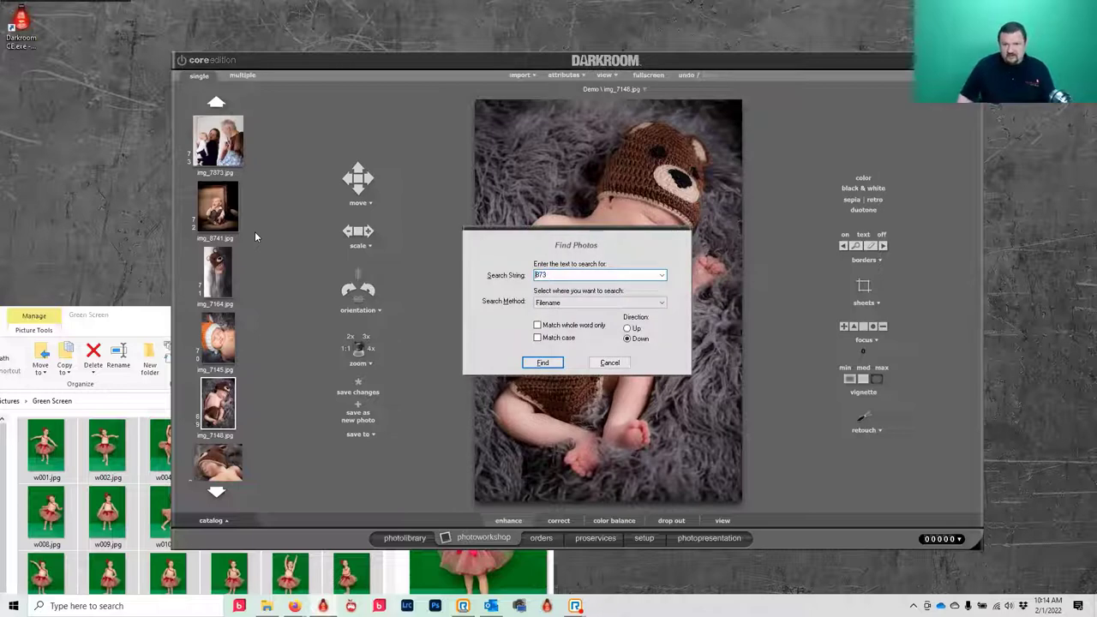
pyautogui.press('Return')
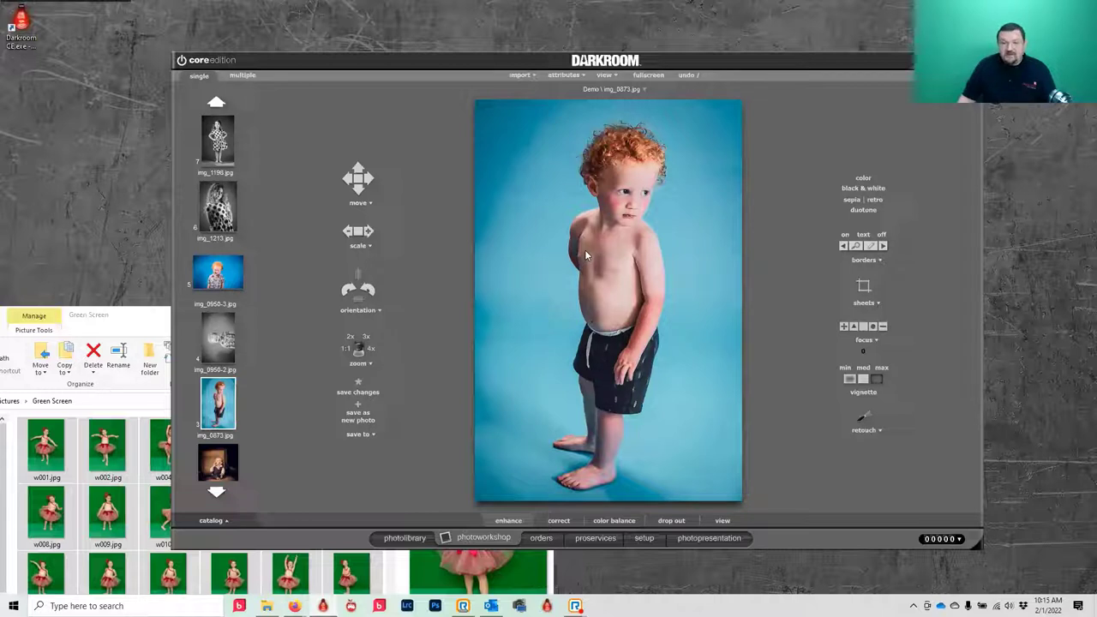
# - Show the print-size guides over the photo and maximize the Darkroom window
pyautogui.click(604, 76)
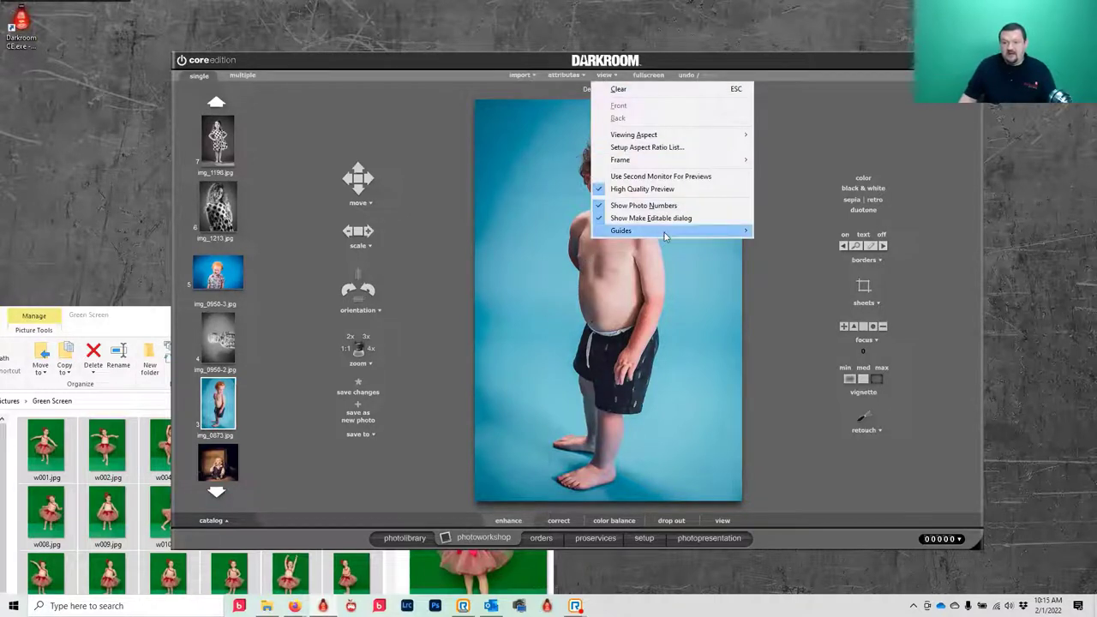
pyautogui.moveTo(664, 232)
pyautogui.click(789, 231)
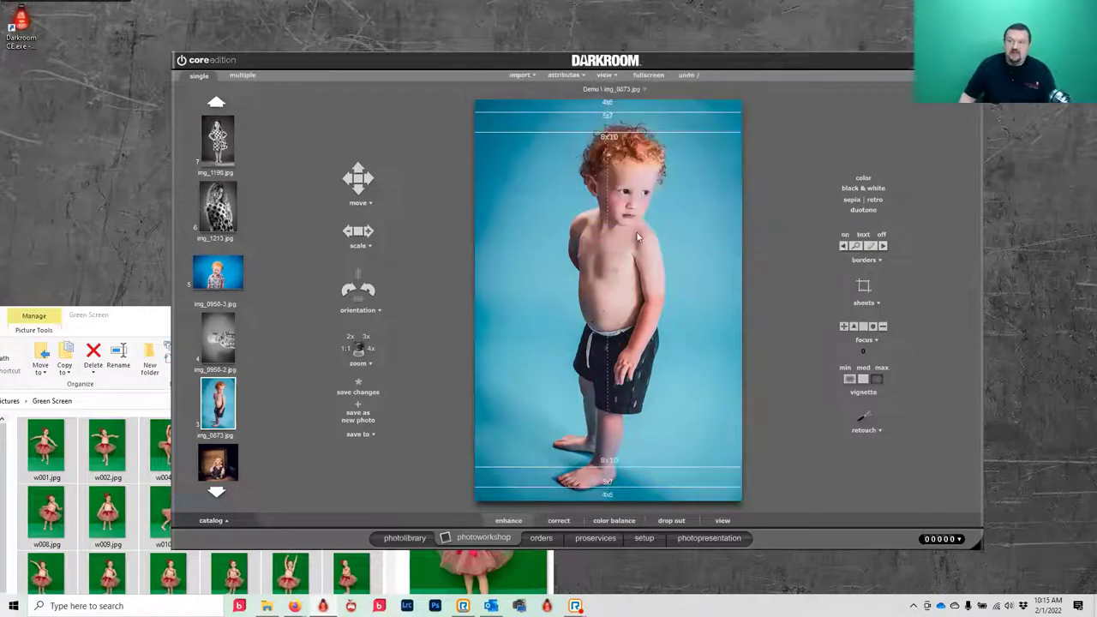
pyautogui.press('super+Up')
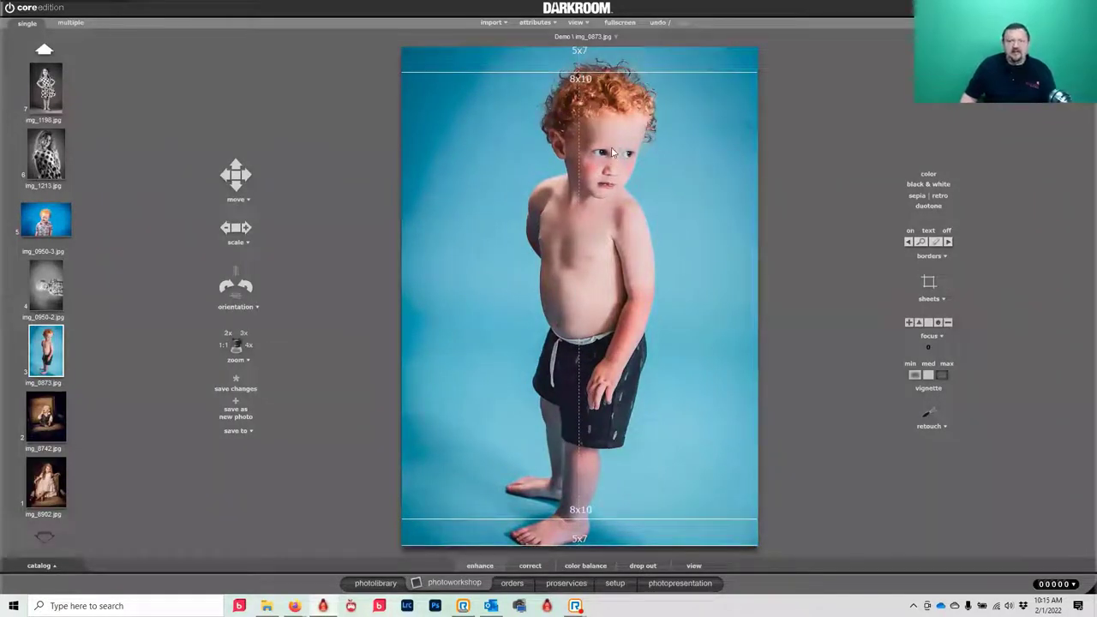
# - Reposition the boy's photo within the crop guides and open the empty Ordered Packages panel
pyautogui.moveTo(591, 118); pyautogui.dragTo(590, 134)
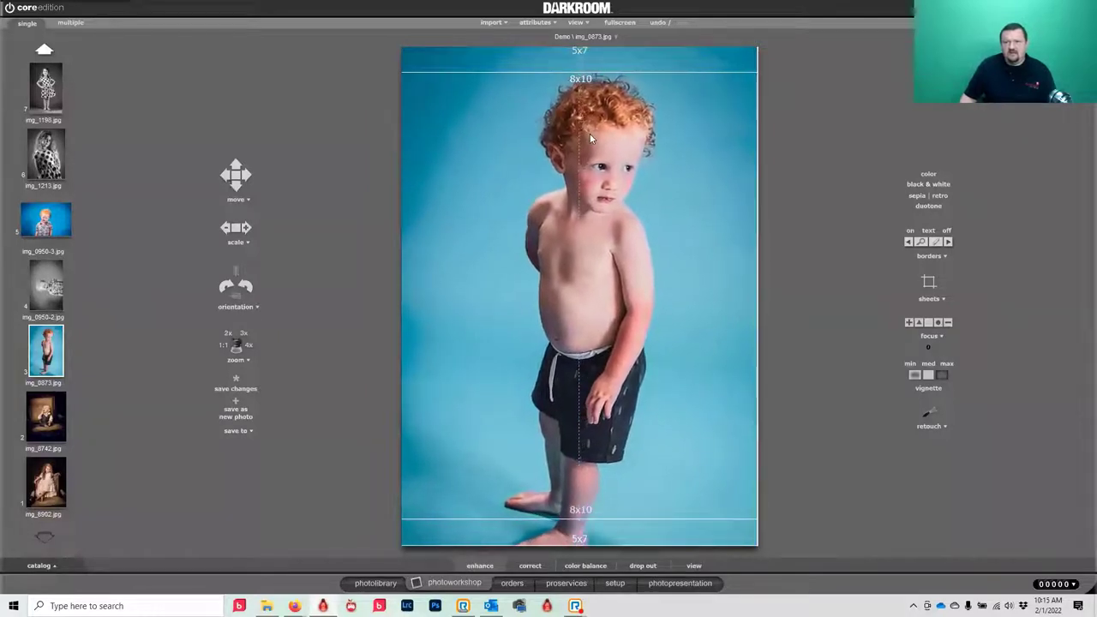
pyautogui.click(248, 176)
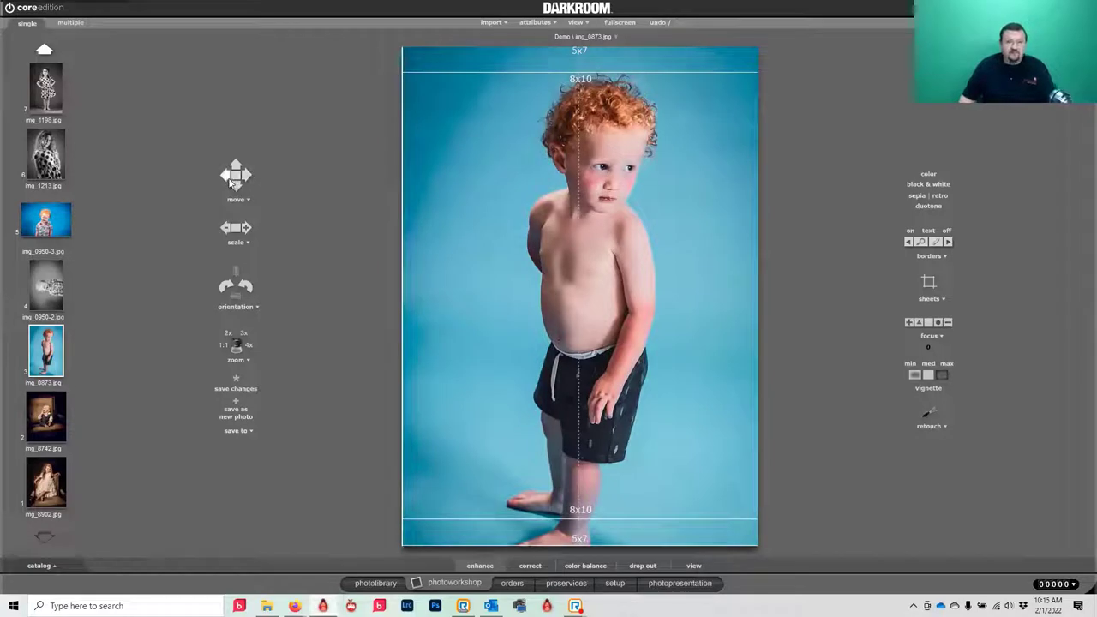
pyautogui.click(225, 175)
pyautogui.click(226, 176)
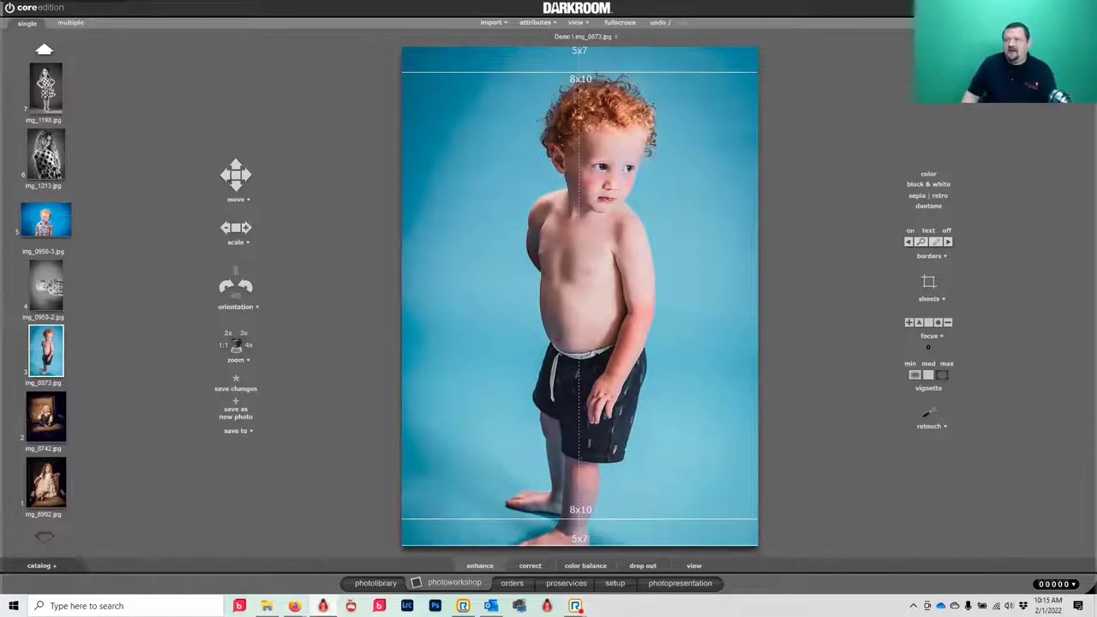
pyautogui.press('7')
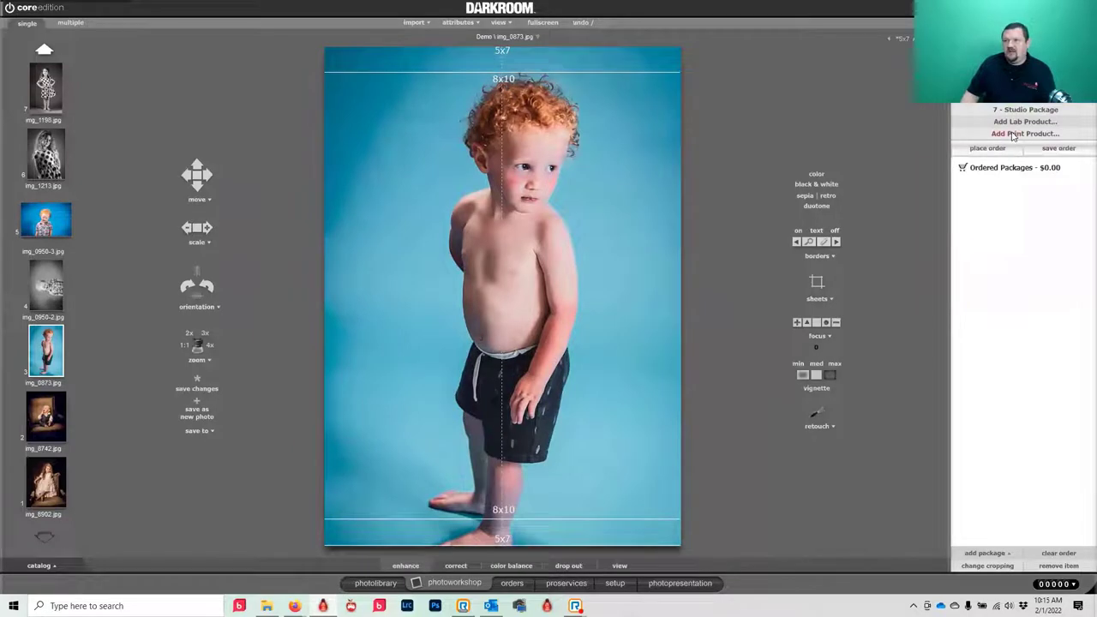
# - Add one 4x6 print to the order and set the crop to 4x6 proportions
pyautogui.click(1014, 135)
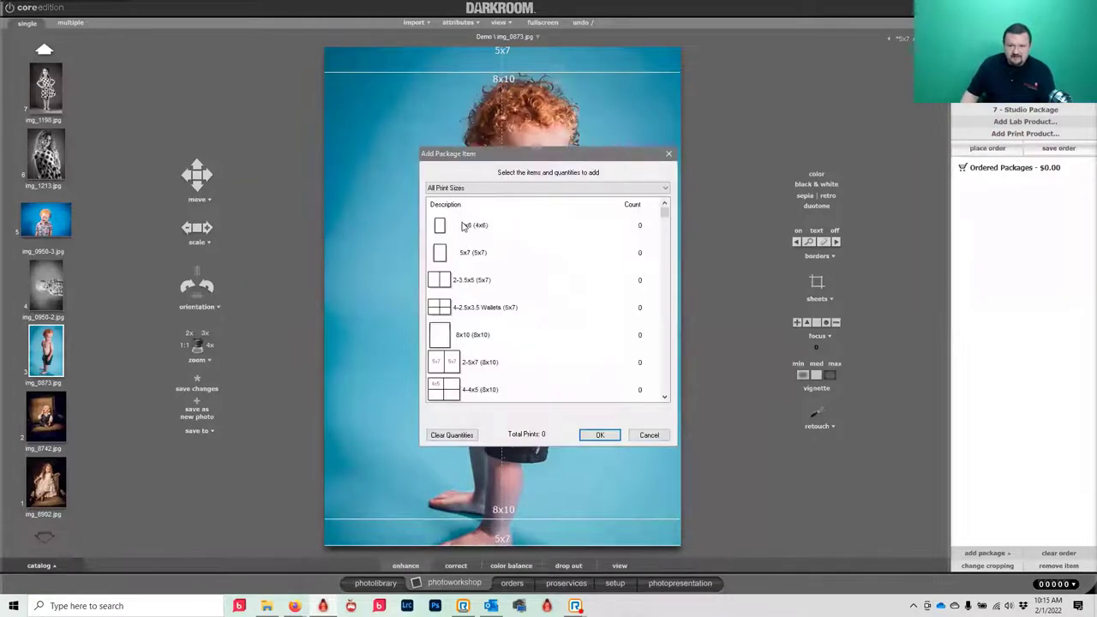
pyautogui.click(463, 226)
pyautogui.click(600, 434)
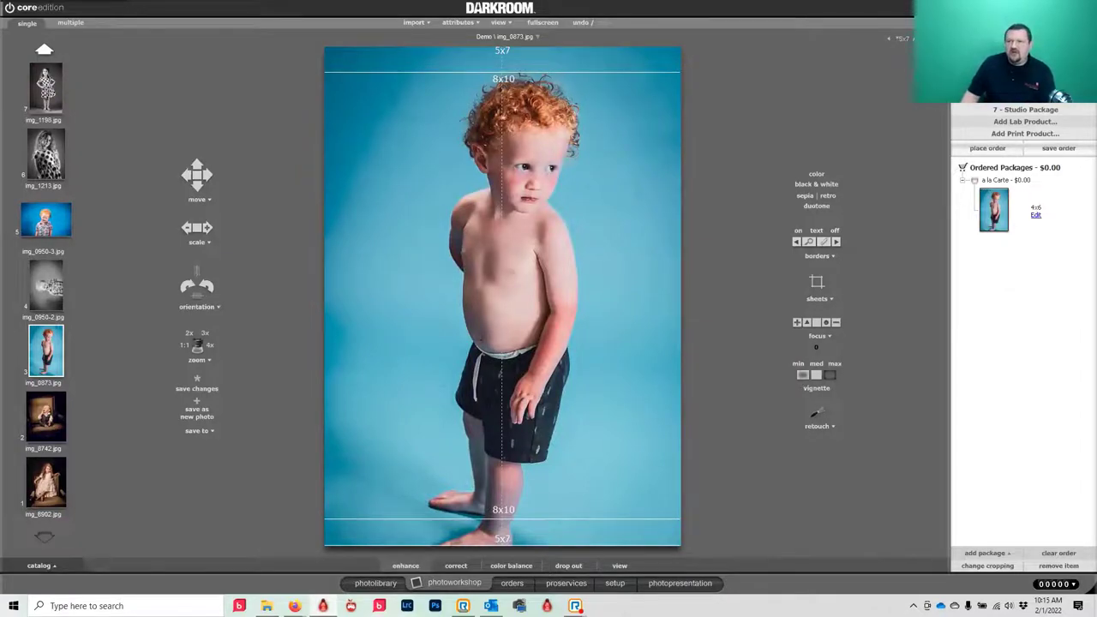
pyautogui.click(900, 40)
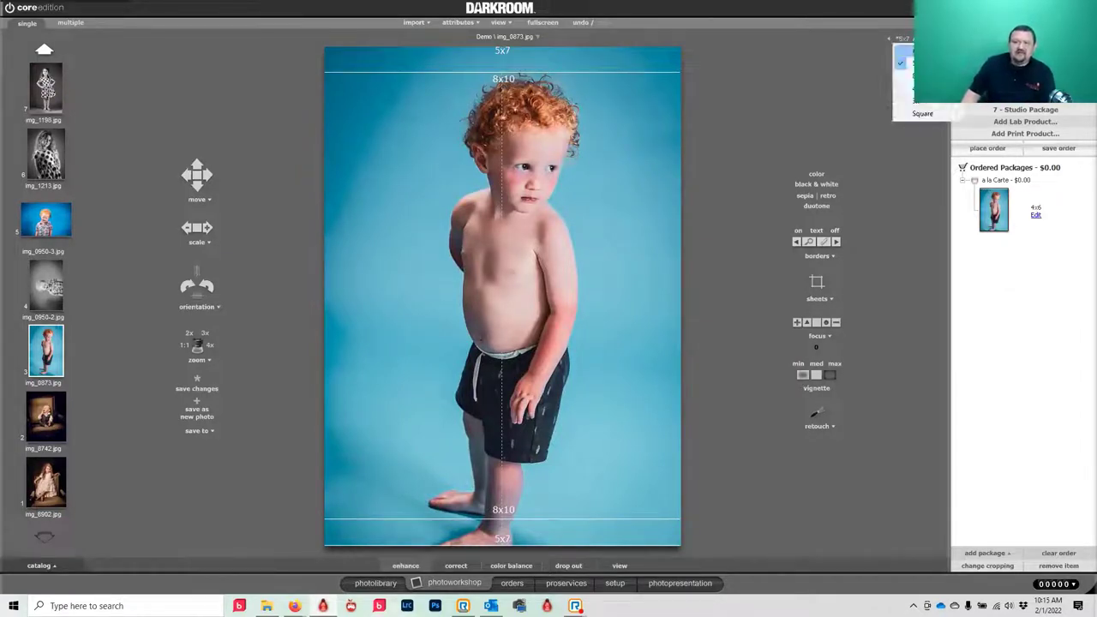
pyautogui.click(904, 52)
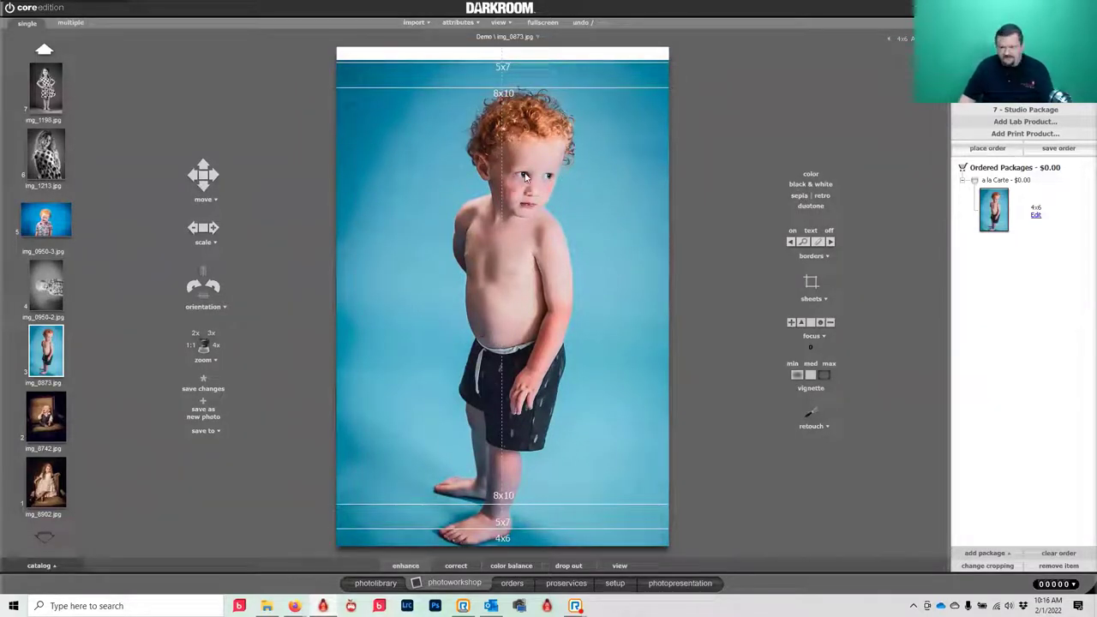
# - Enlarge and reposition the boy's photo with head near the top, place the order, restore the window
pyautogui.moveTo(506, 199); pyautogui.dragTo(488, 170)
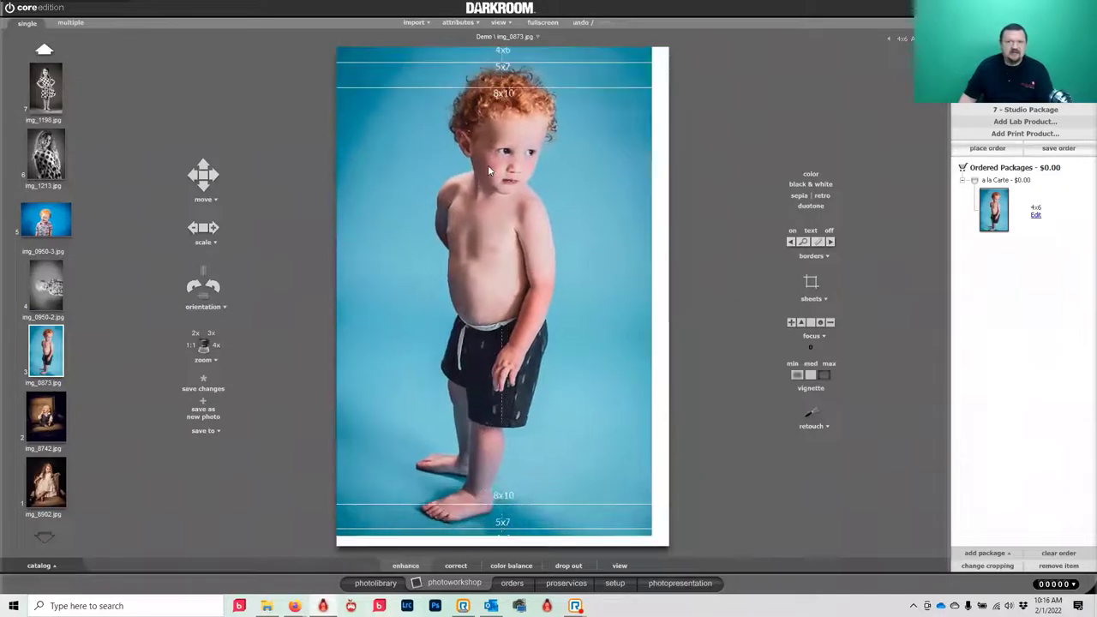
pyautogui.scroll(4, 508, 212)
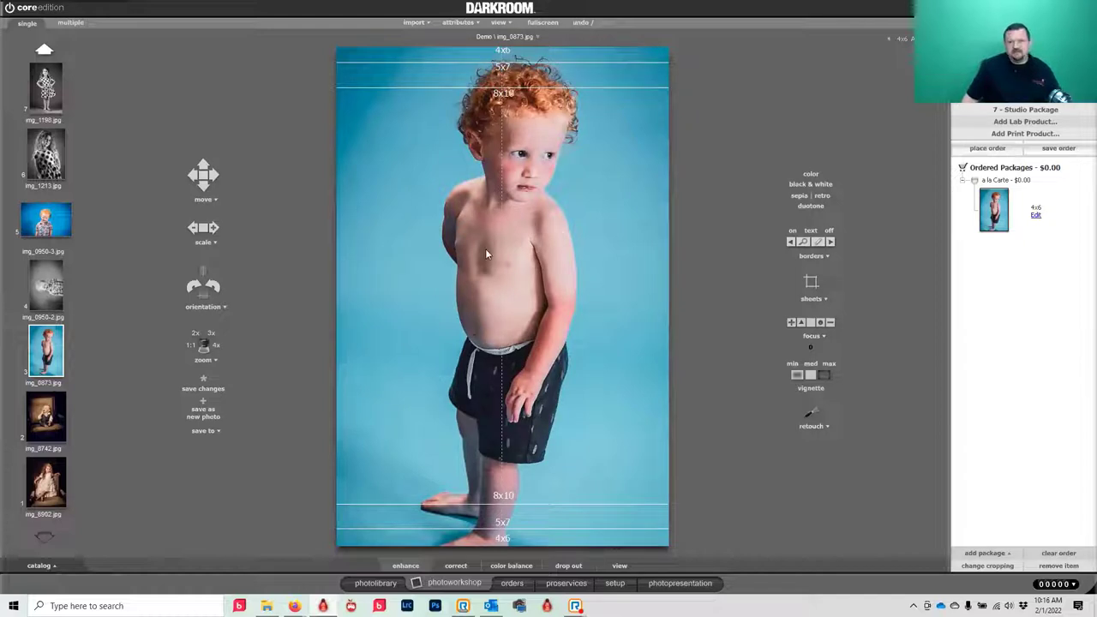
pyautogui.scroll(2, 485, 252)
pyautogui.moveTo(485, 253); pyautogui.dragTo(537, 288)
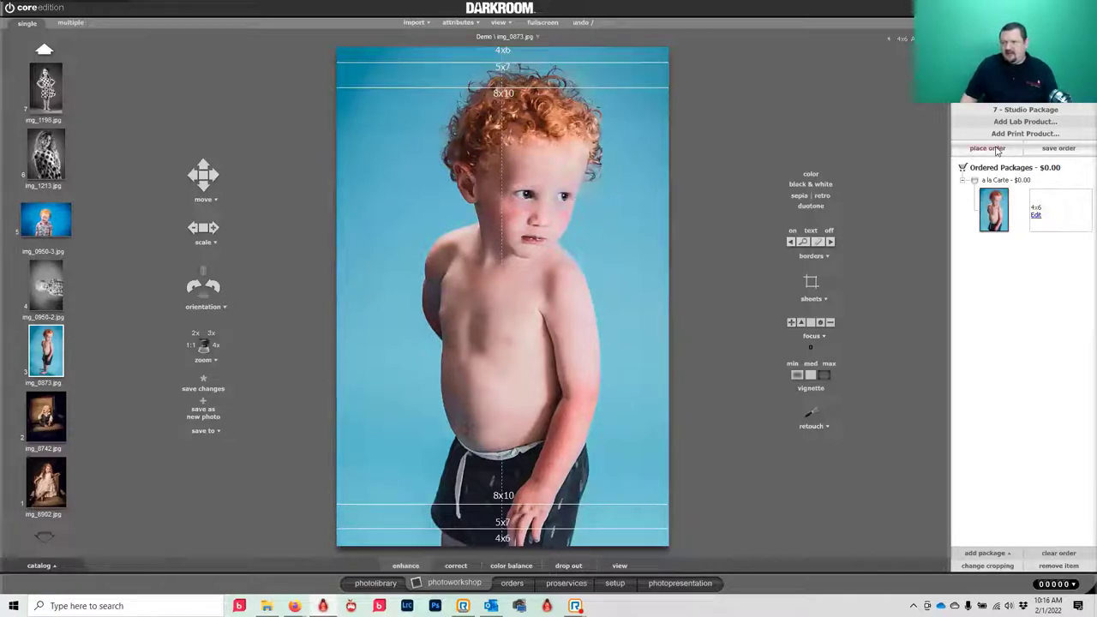
pyautogui.click(1065, 149)
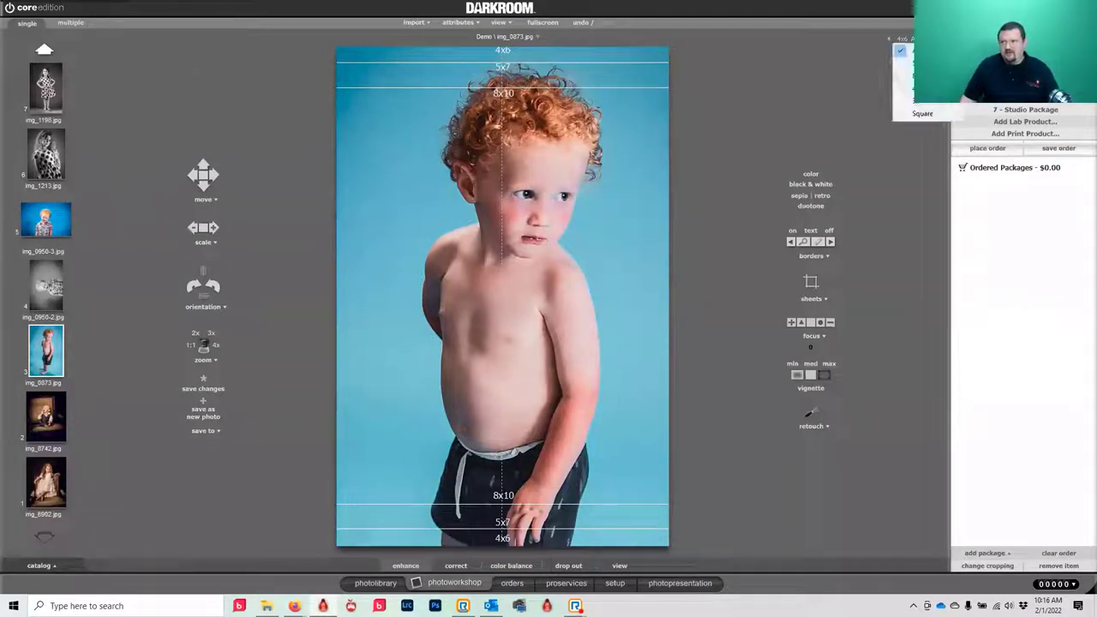
pyautogui.click(913, 7)
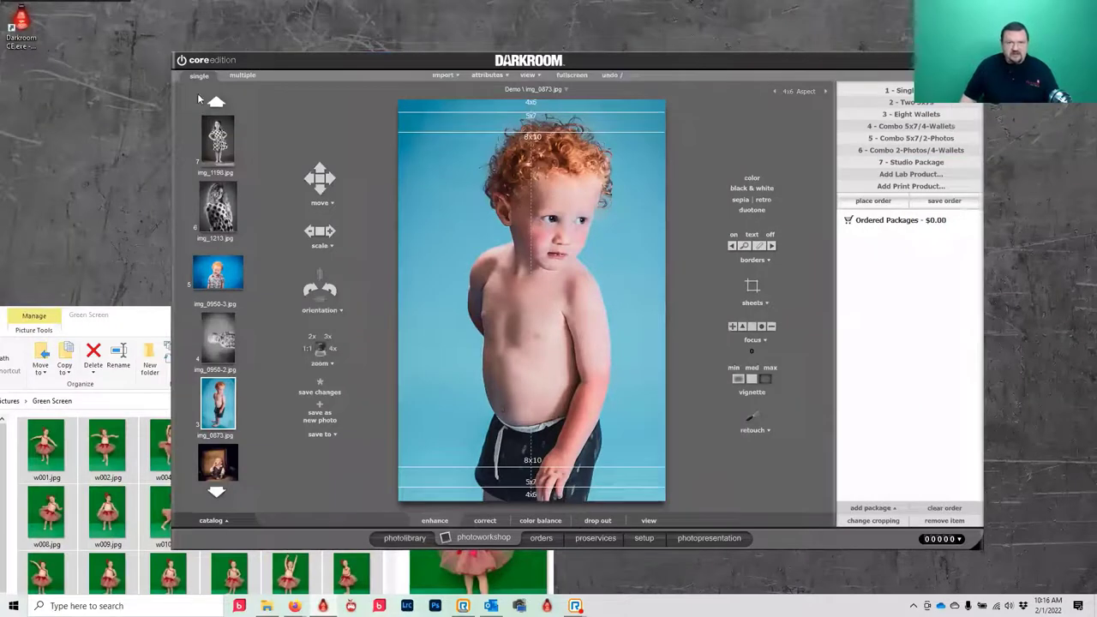
# - Try the thumbnail view's rotate, duotone and black & white options, returning to full colour
pyautogui.click(240, 75)
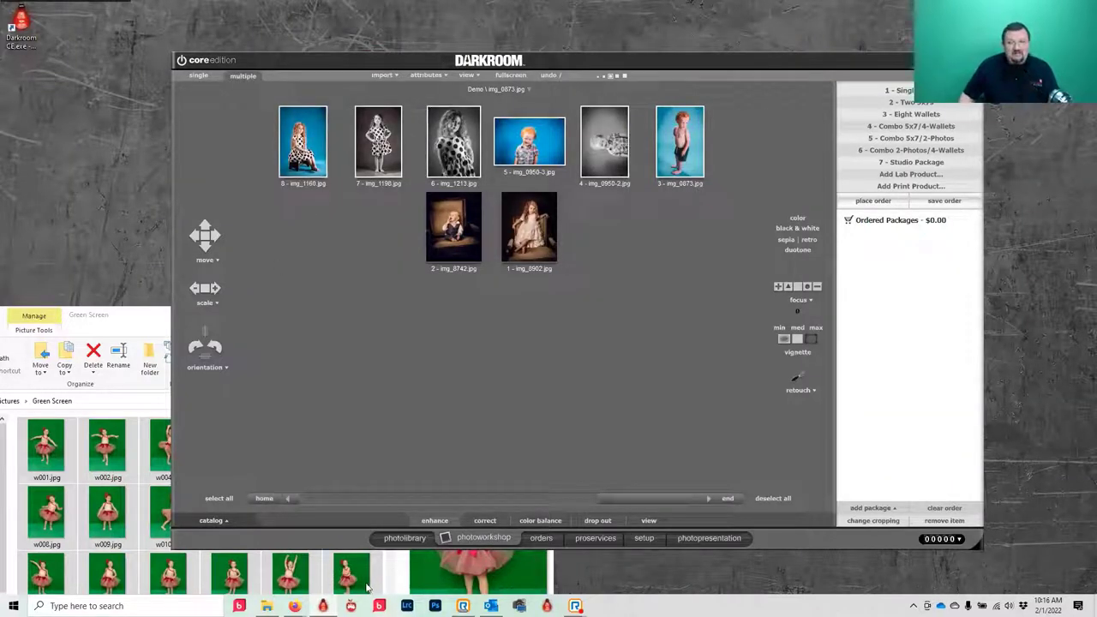
pyautogui.click(196, 346)
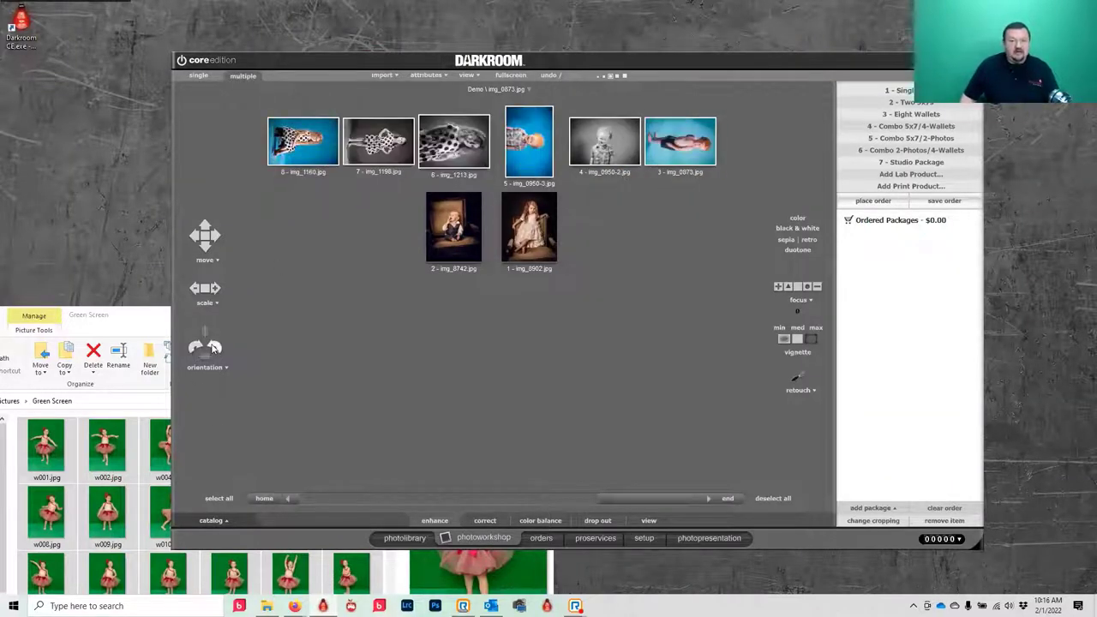
pyautogui.click(214, 347)
pyautogui.click(389, 22)
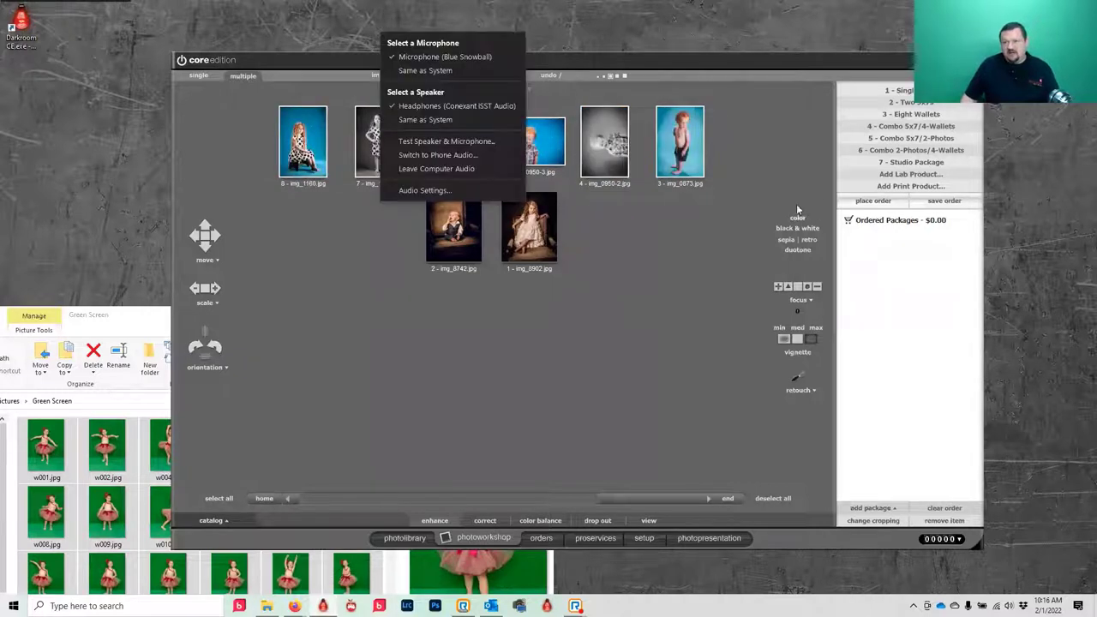
pyautogui.click(803, 251)
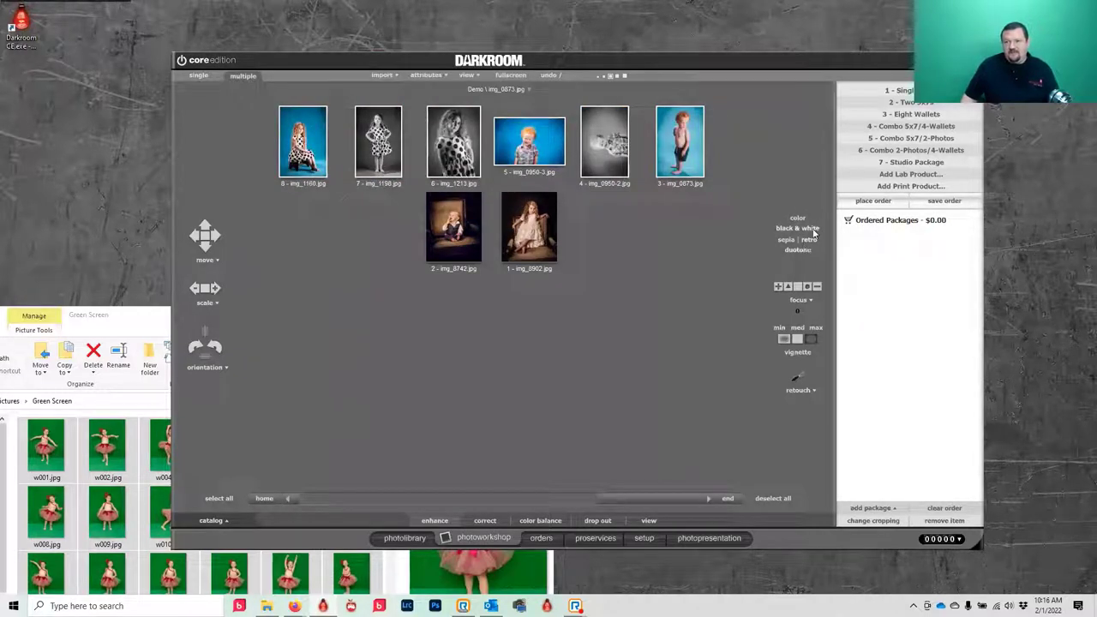
pyautogui.click(812, 229)
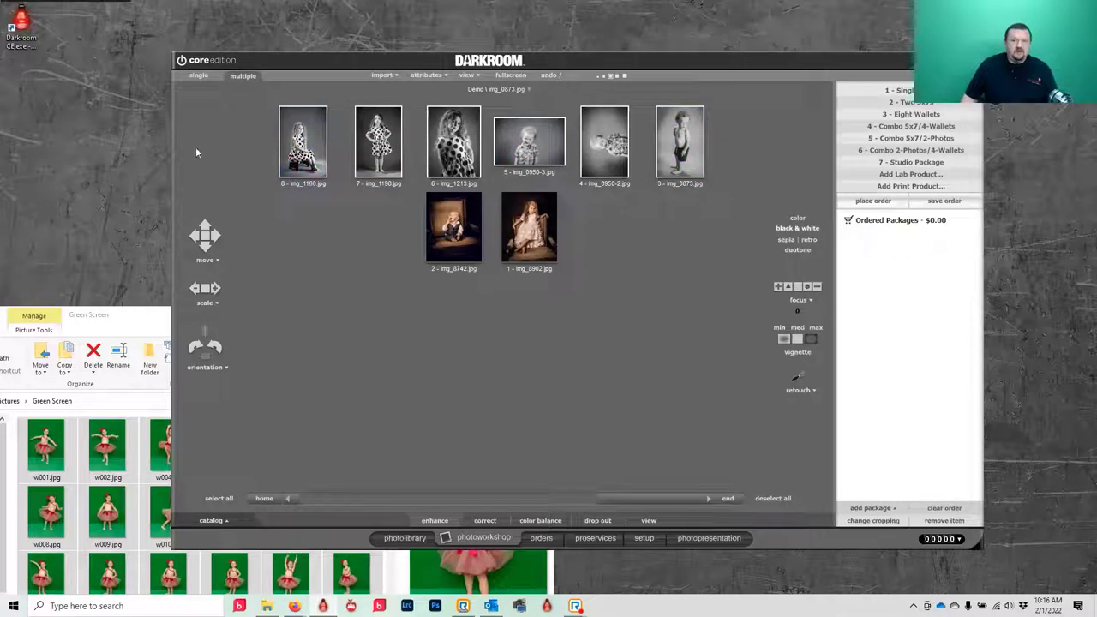
pyautogui.click(798, 218)
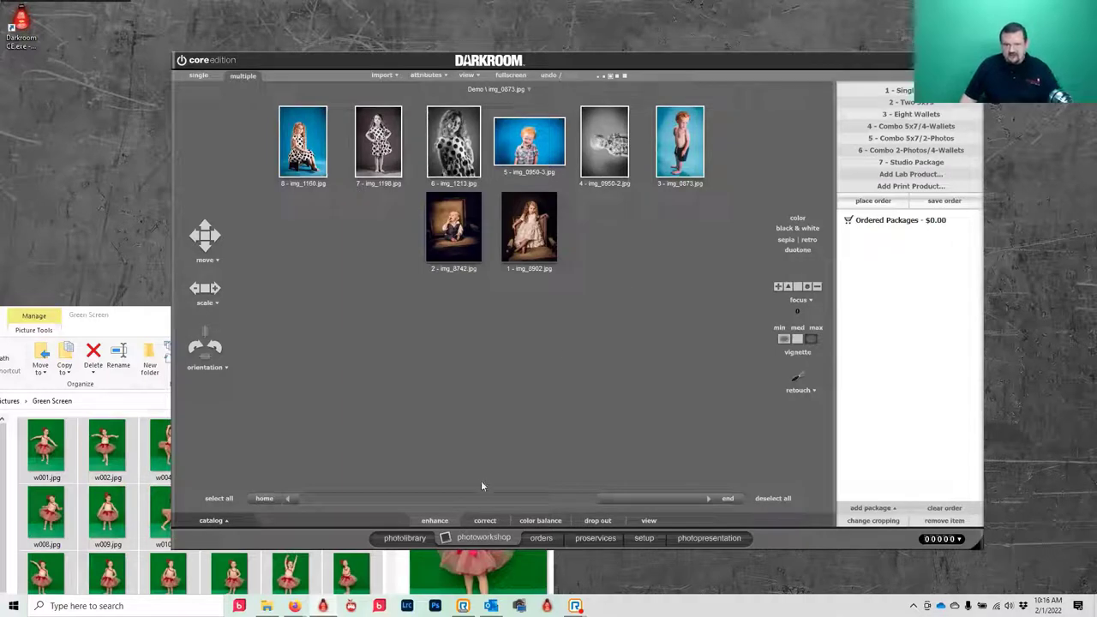
# - Reload all 32 photos, select img_9435, and switch to the Orders view
pyautogui.hotkey('ctrl', 'a')
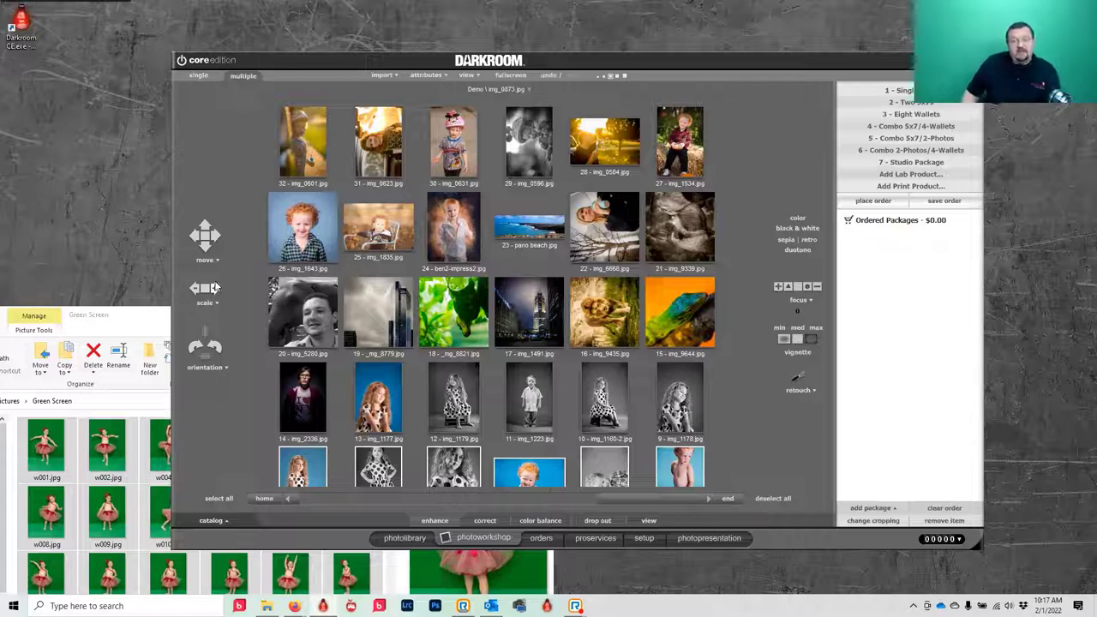
pyautogui.click(589, 303)
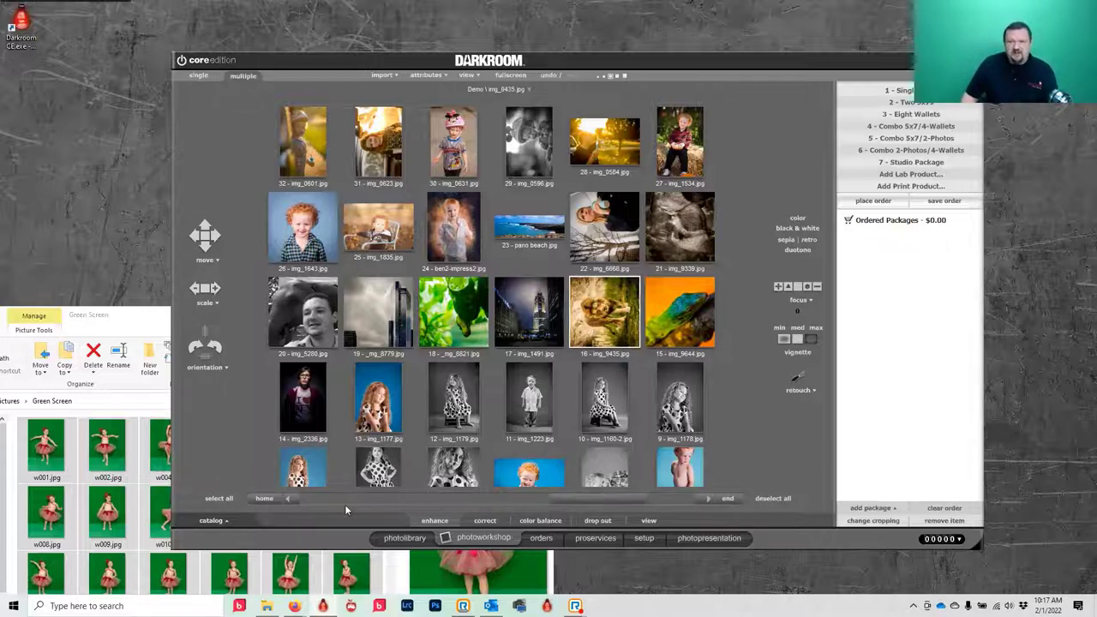
pyautogui.click(540, 538)
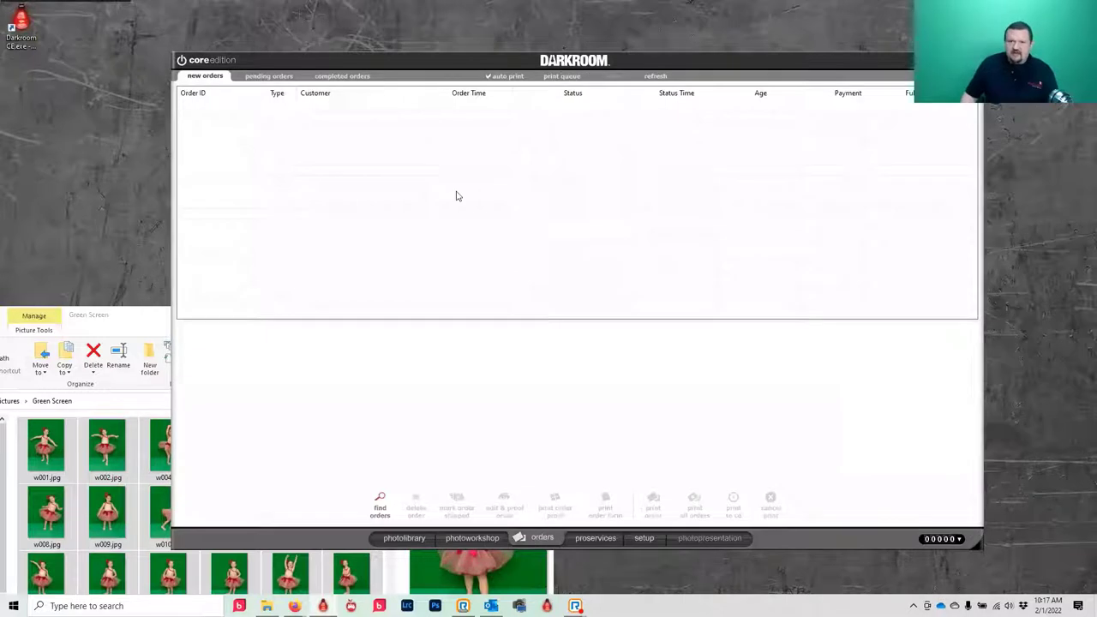
# - Open the saved local order from the new orders list for proofing
pyautogui.click(269, 75)
pyautogui.click(202, 77)
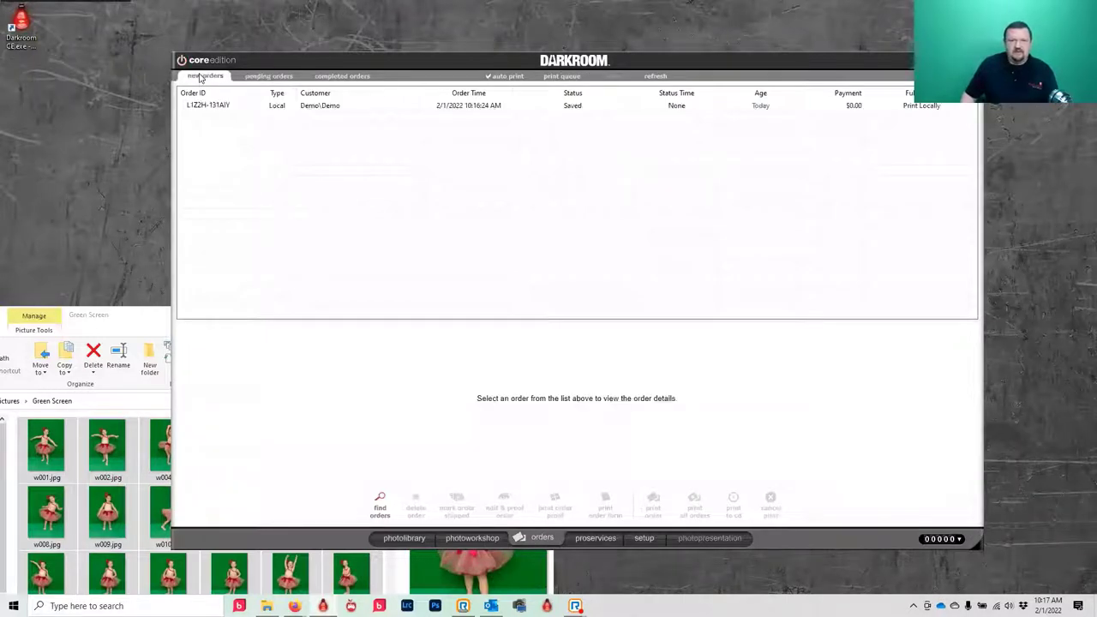
pyautogui.click(196, 106)
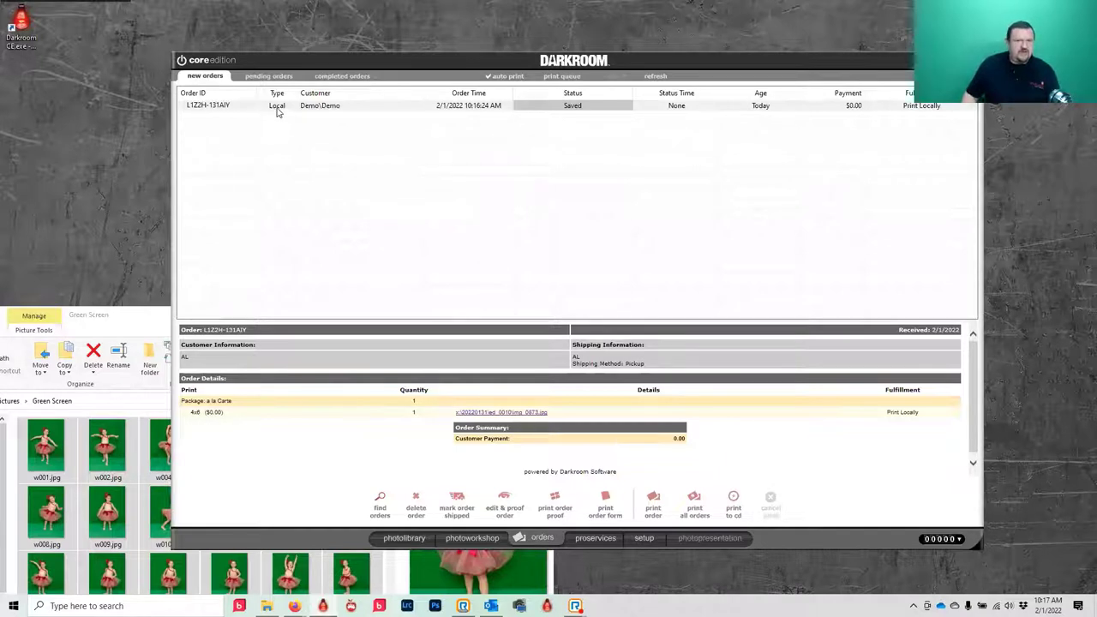
pyautogui.click(326, 107)
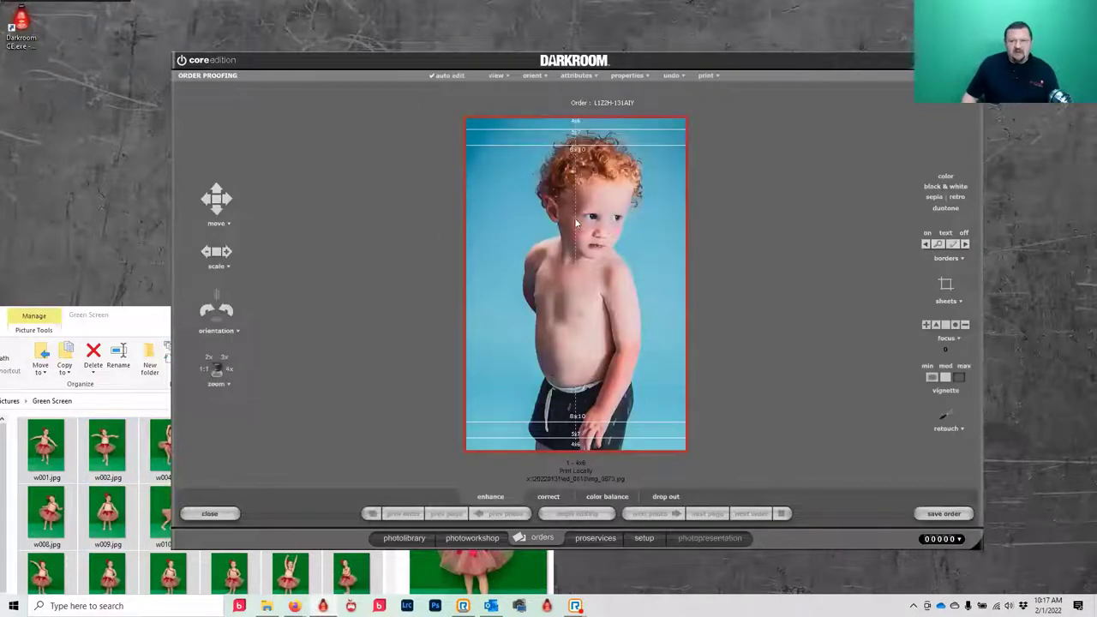
# - Replace the 4x6 print's photo with File365.jpg and save the order
pyautogui.rightClick(524, 276)
pyautogui.click(583, 297)
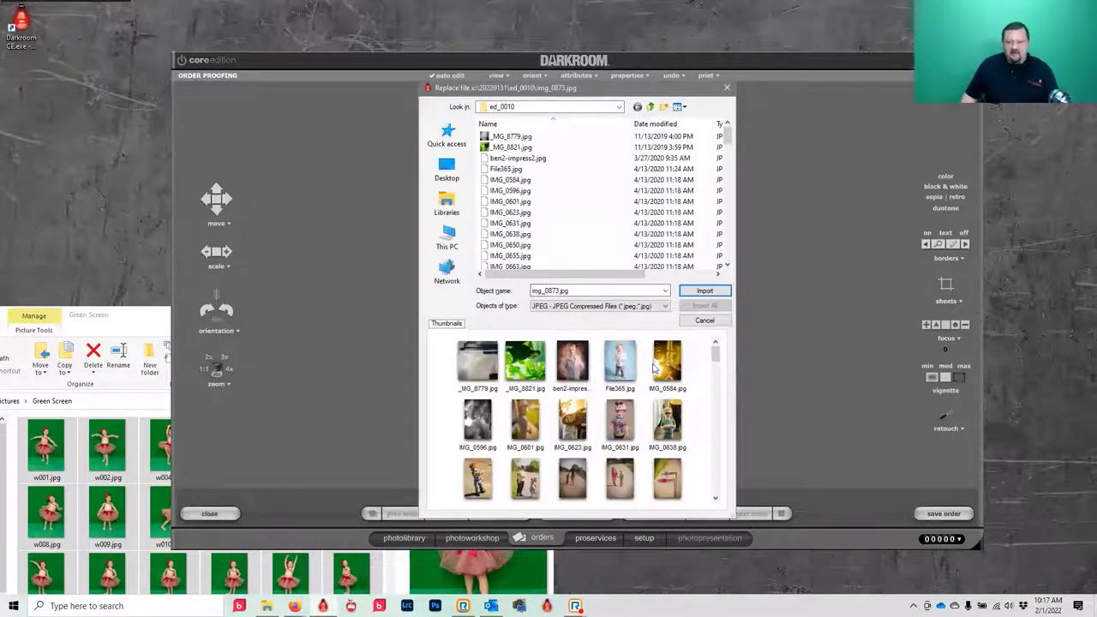
pyautogui.click(622, 364)
pyautogui.click(703, 292)
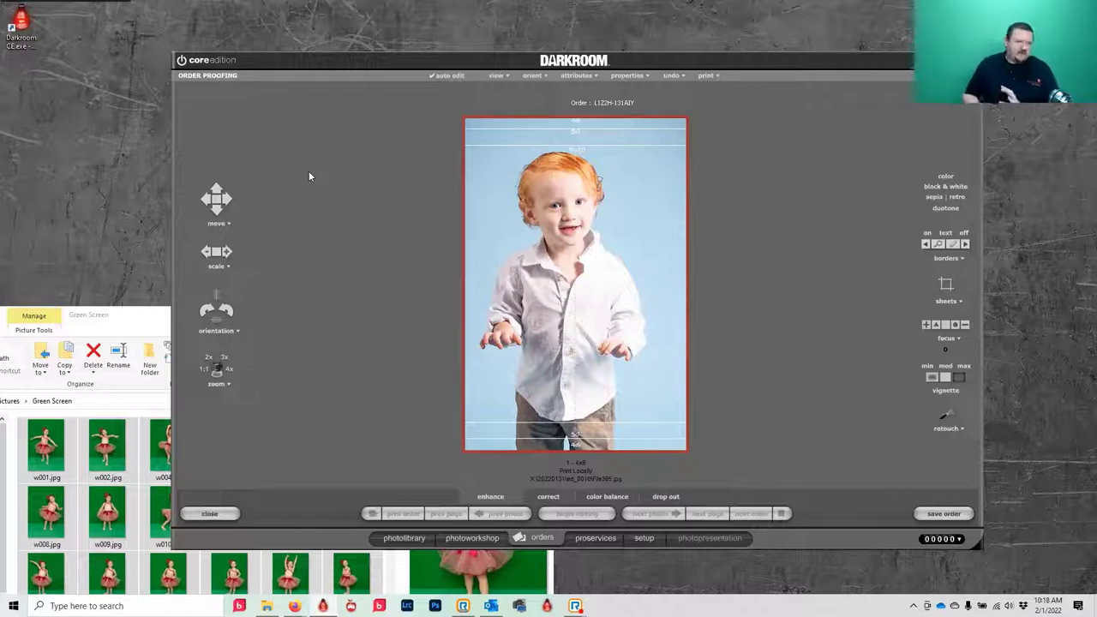
pyautogui.scroll(2, 592, 254)
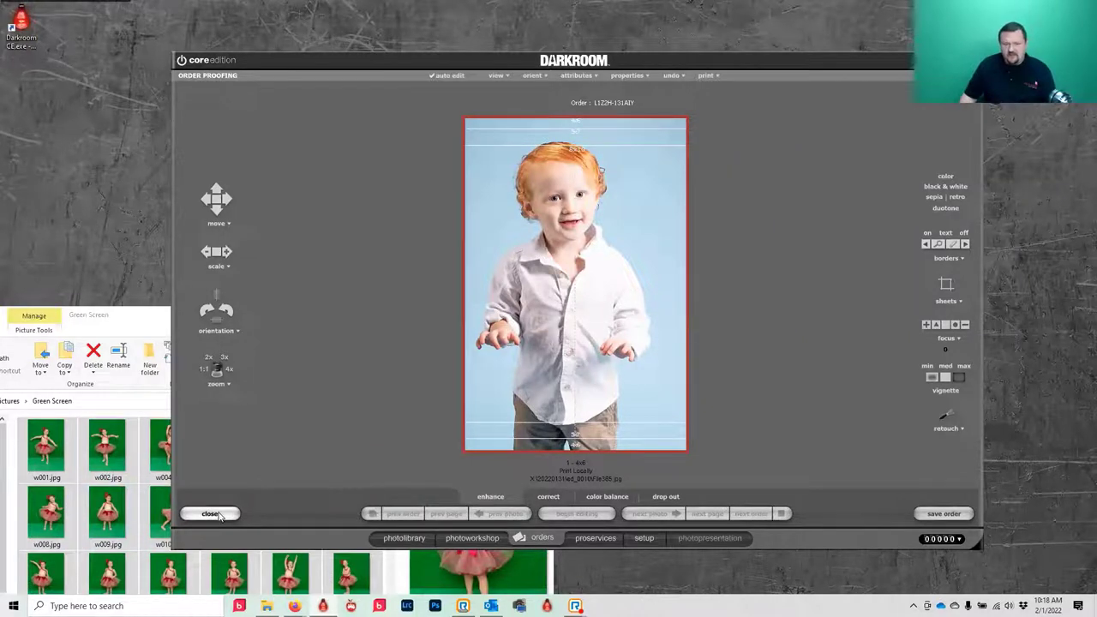
pyautogui.click(940, 514)
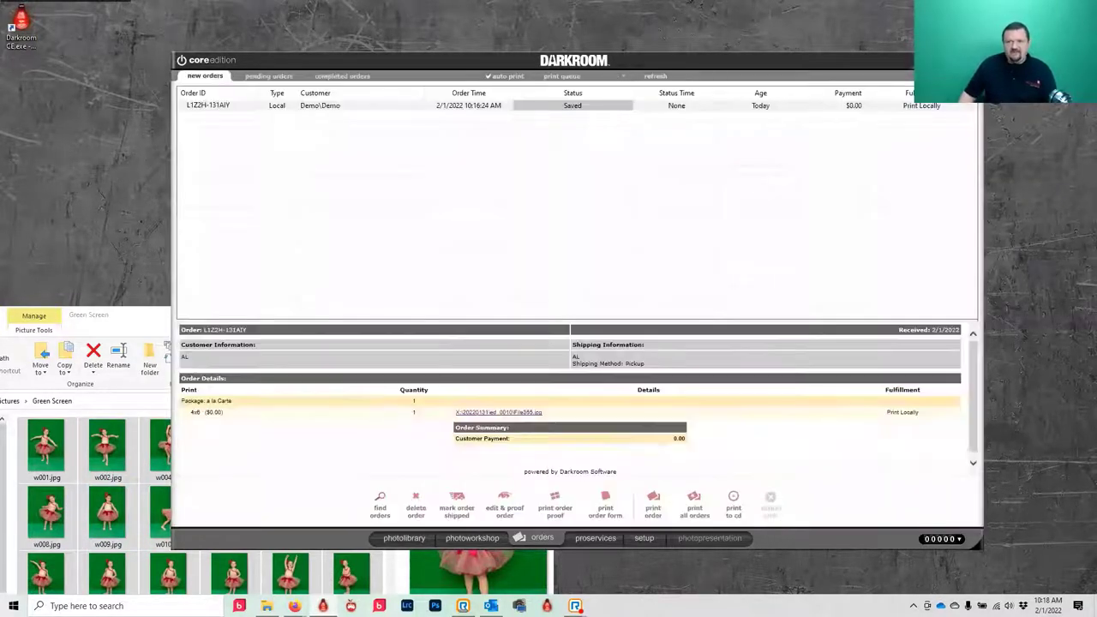
# - Visit the Pro Service Center and Setup area, then return to the Photo Workshop
pyautogui.click(589, 540)
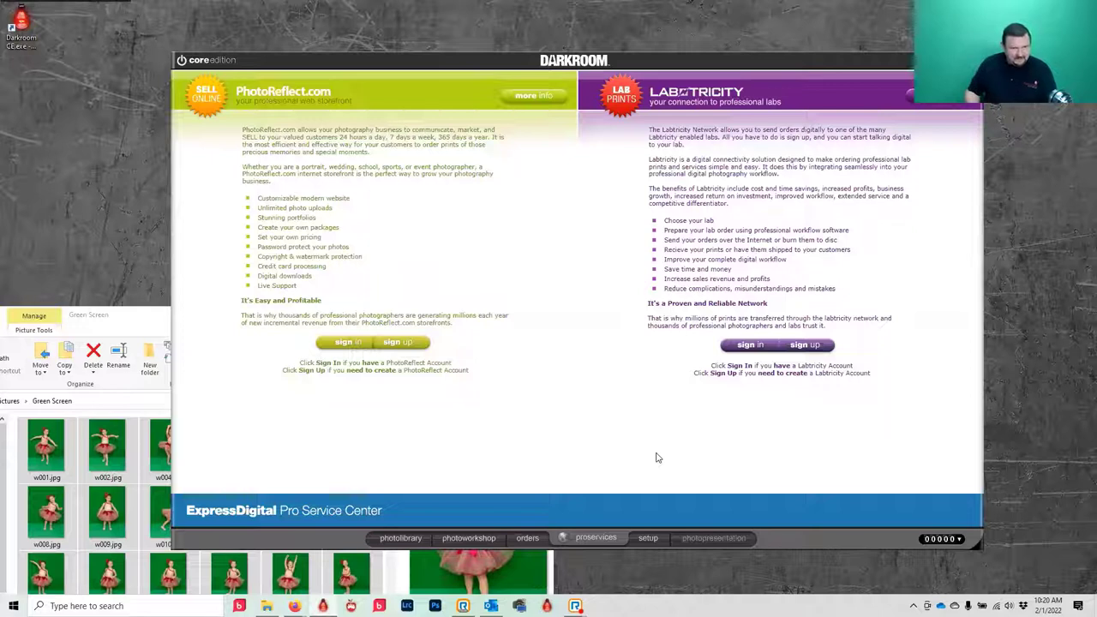
pyautogui.click(649, 537)
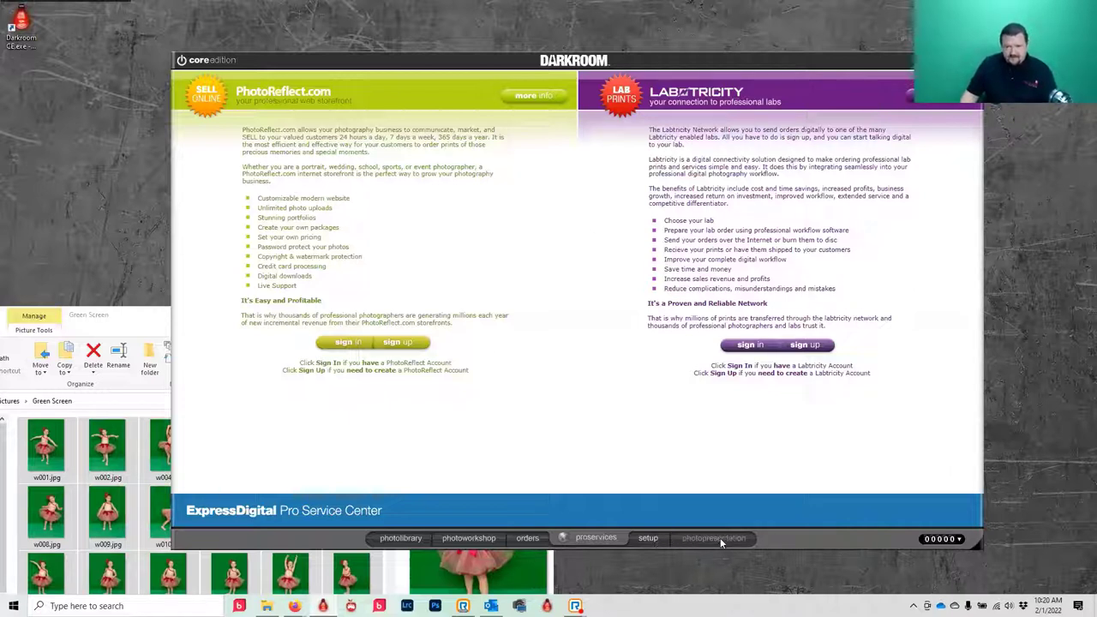
pyautogui.click(444, 536)
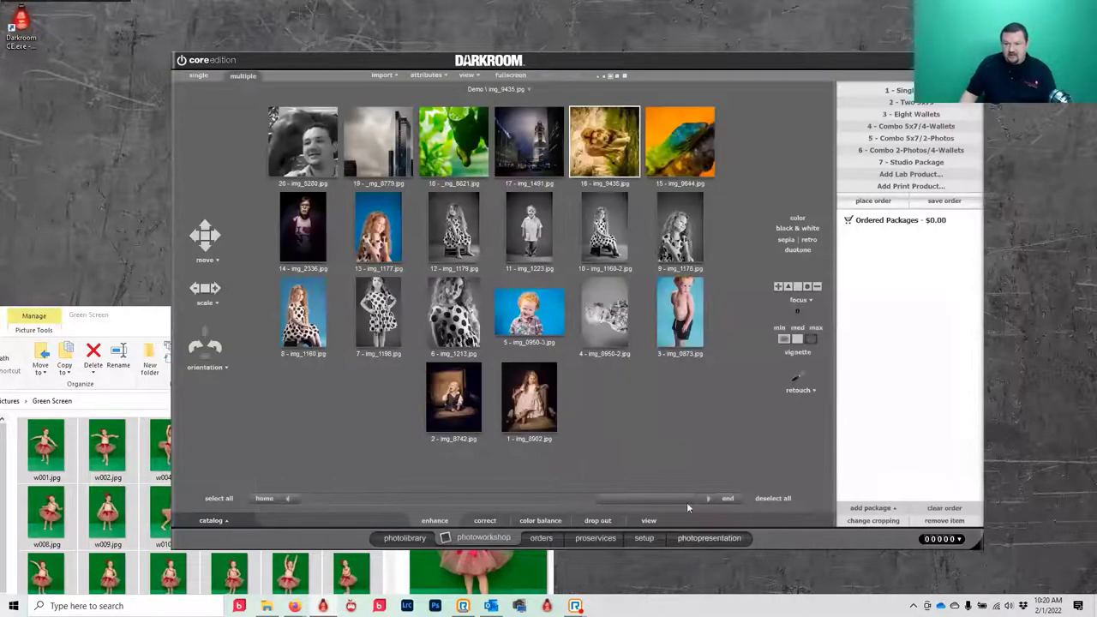
# - Select the orange lizard photo img_9644 and show the Demo photos in the full-screen purchase gallery
pyautogui.click(676, 167)
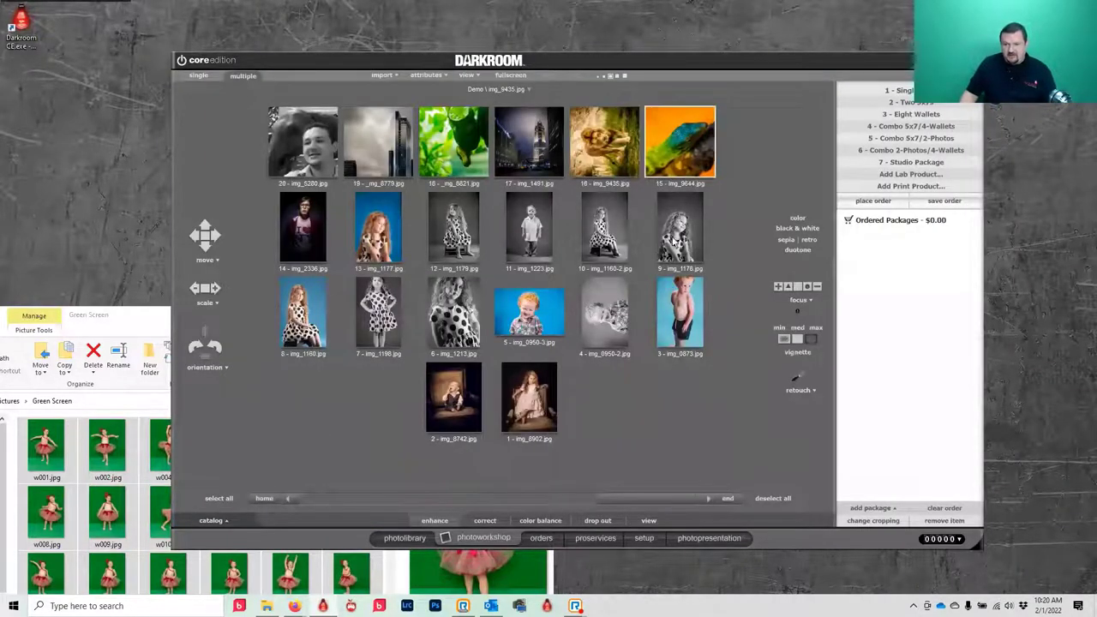
pyautogui.click(710, 538)
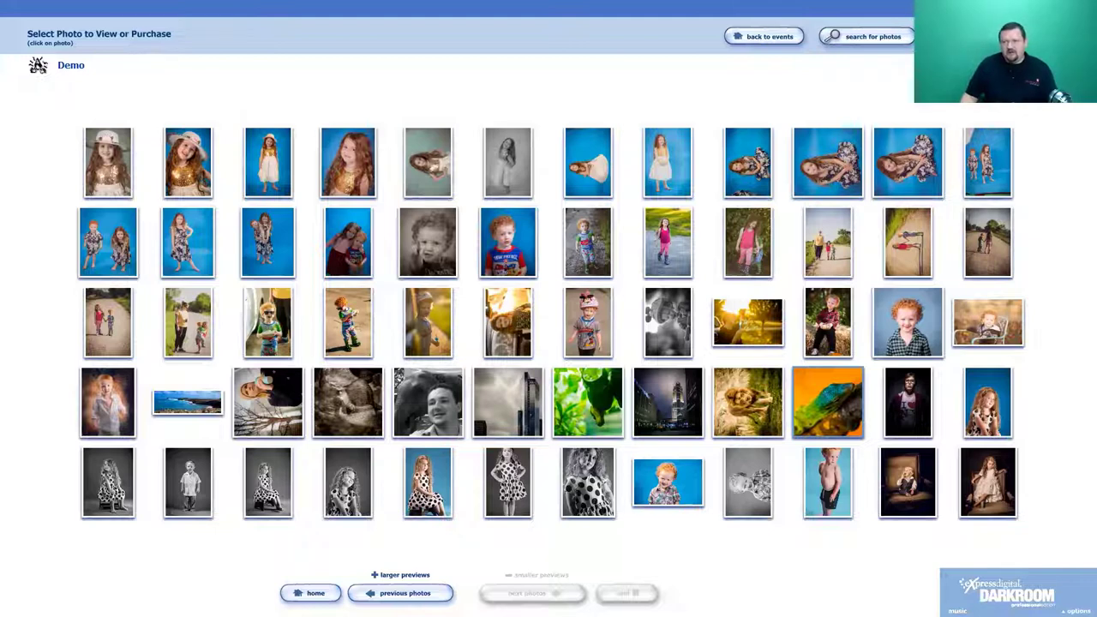
# - Exit the full-screen gallery back to the Photo Workshop thumbnail grid
pyautogui.press('Escape')
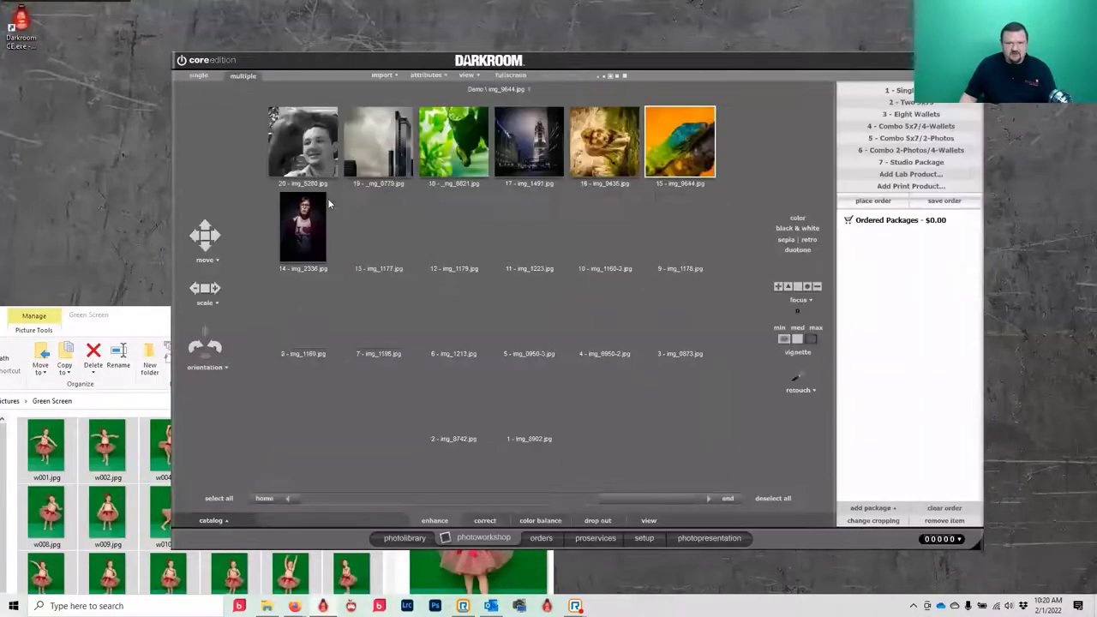
# - Open the portrait customer's two-photo catalog and present its first photo
pyautogui.click(406, 539)
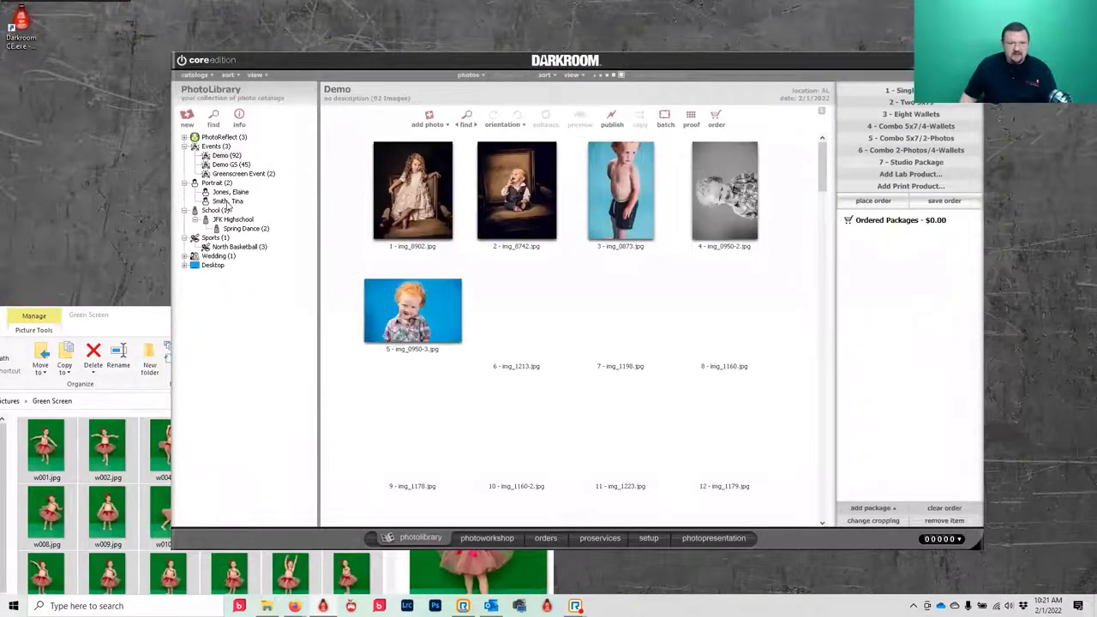
pyautogui.click(227, 202)
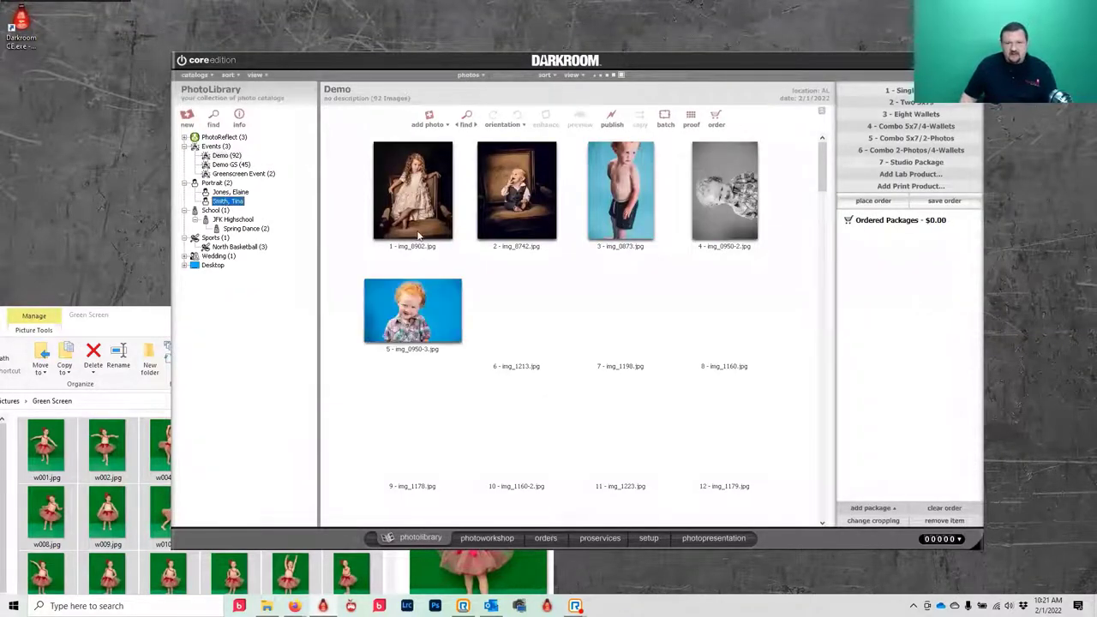
pyautogui.click(715, 539)
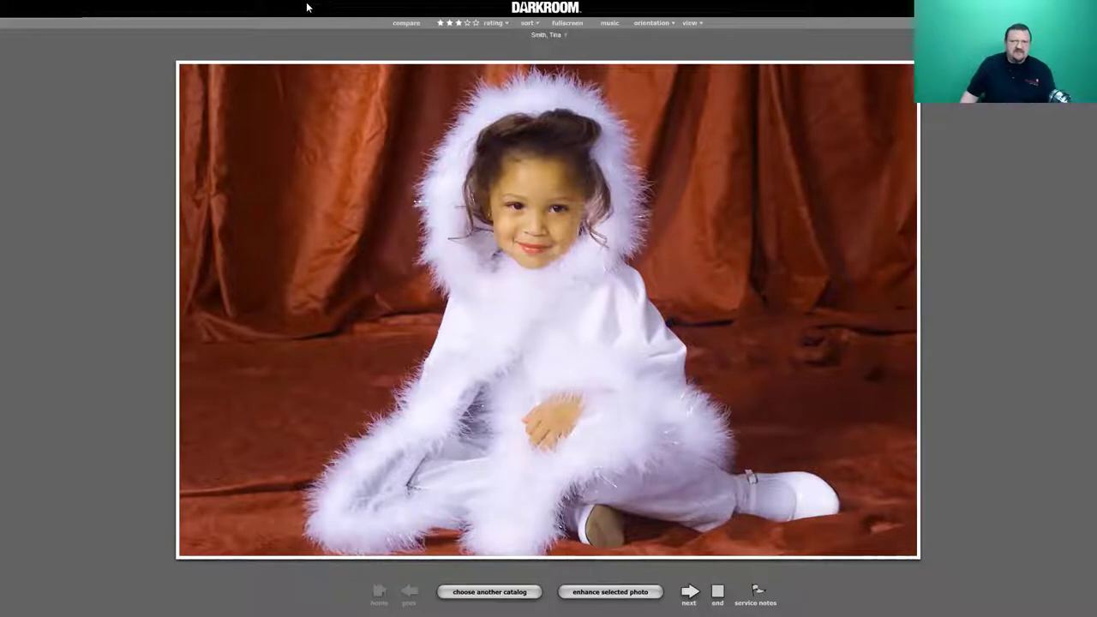
# - Review the photo-count and orientation options, then show the girl's photo in true full-screen
pyautogui.click(693, 23)
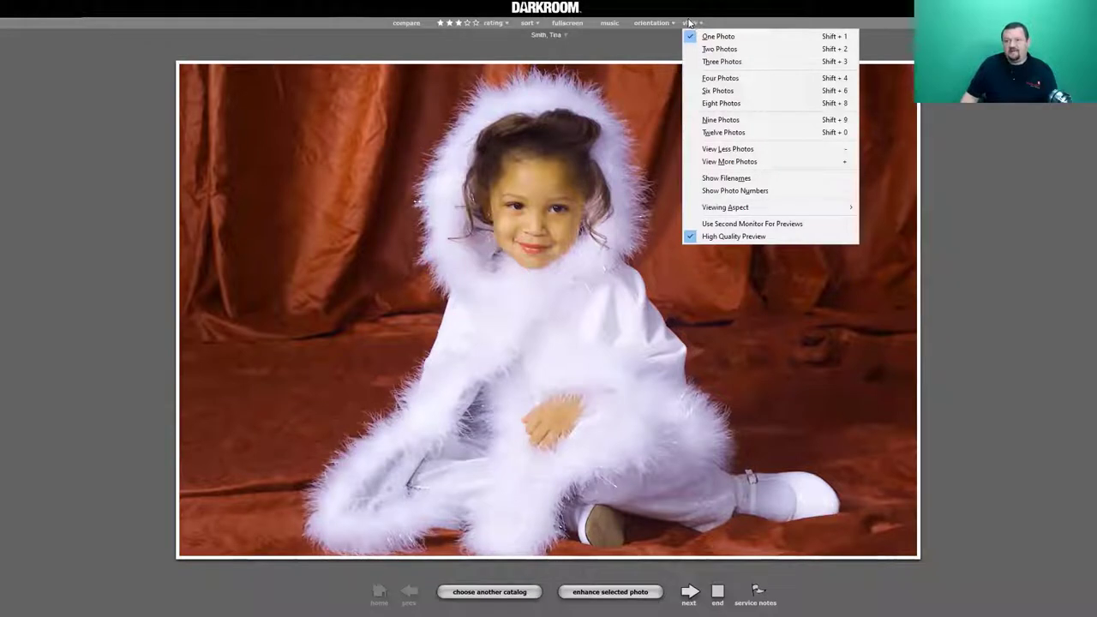
pyautogui.click(652, 23)
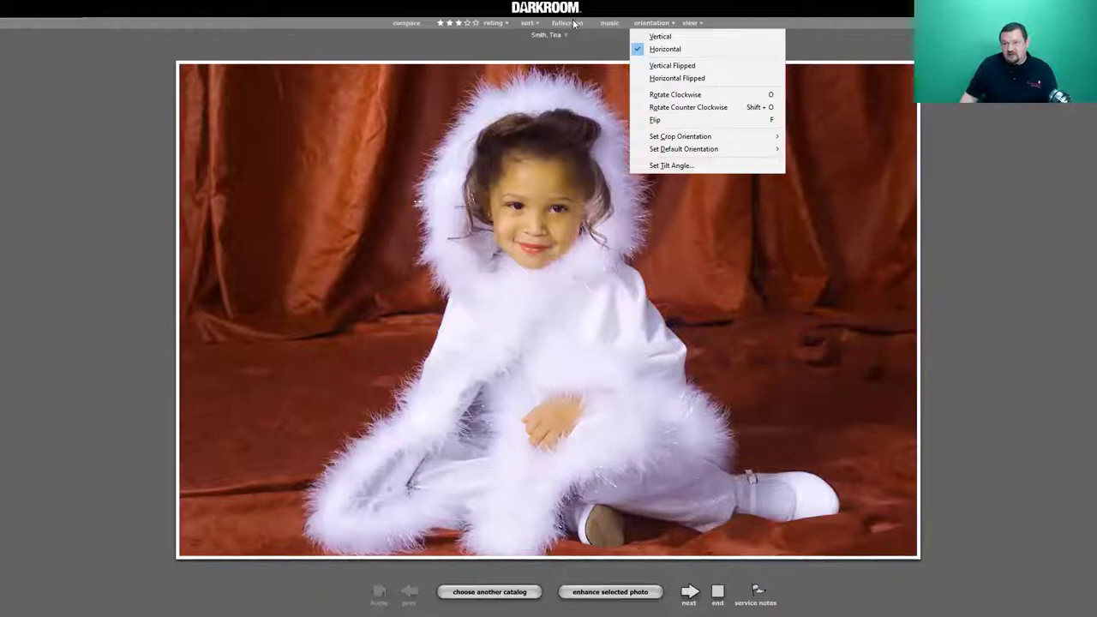
pyautogui.click(572, 23)
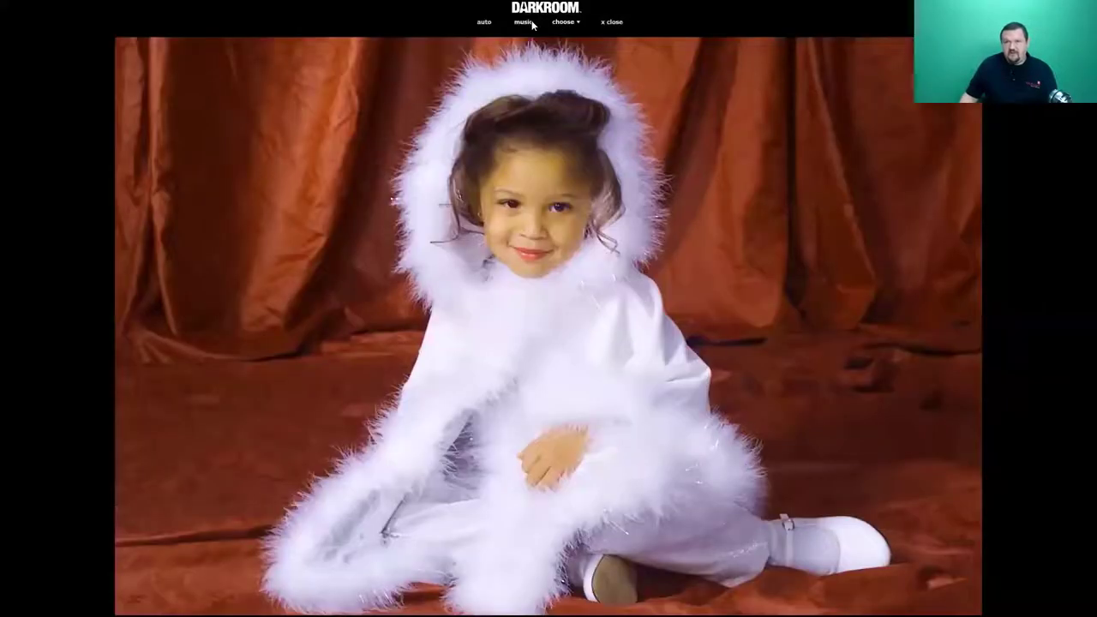
# - Preview the photo as a Fireplace 18x24 horizontal room print, then close the preview
pyautogui.click(572, 23)
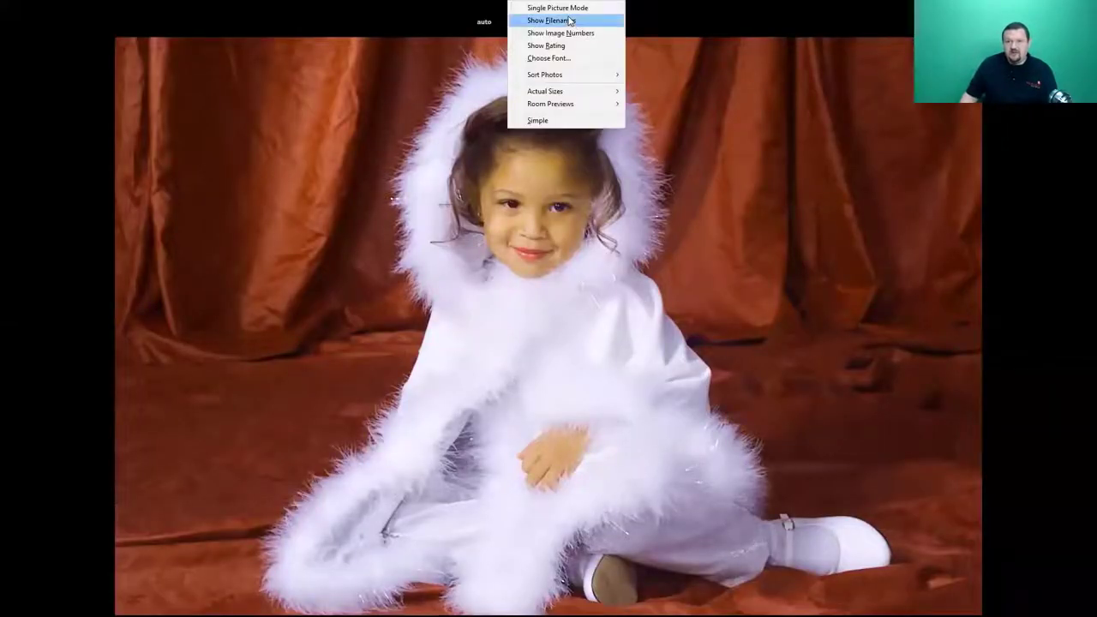
pyautogui.moveTo(599, 106)
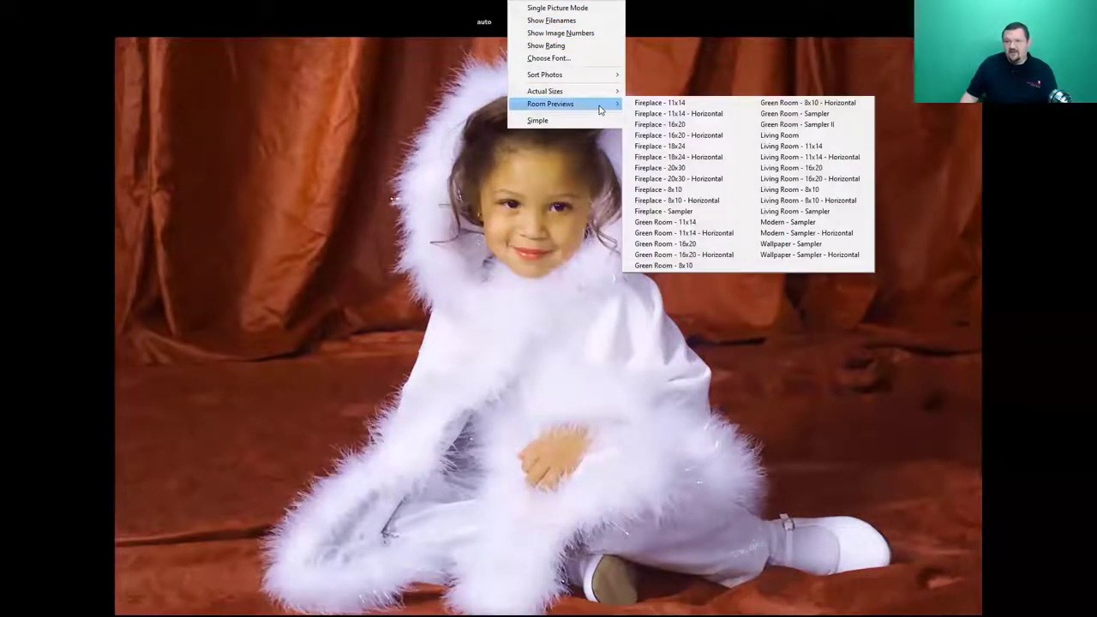
pyautogui.click(662, 157)
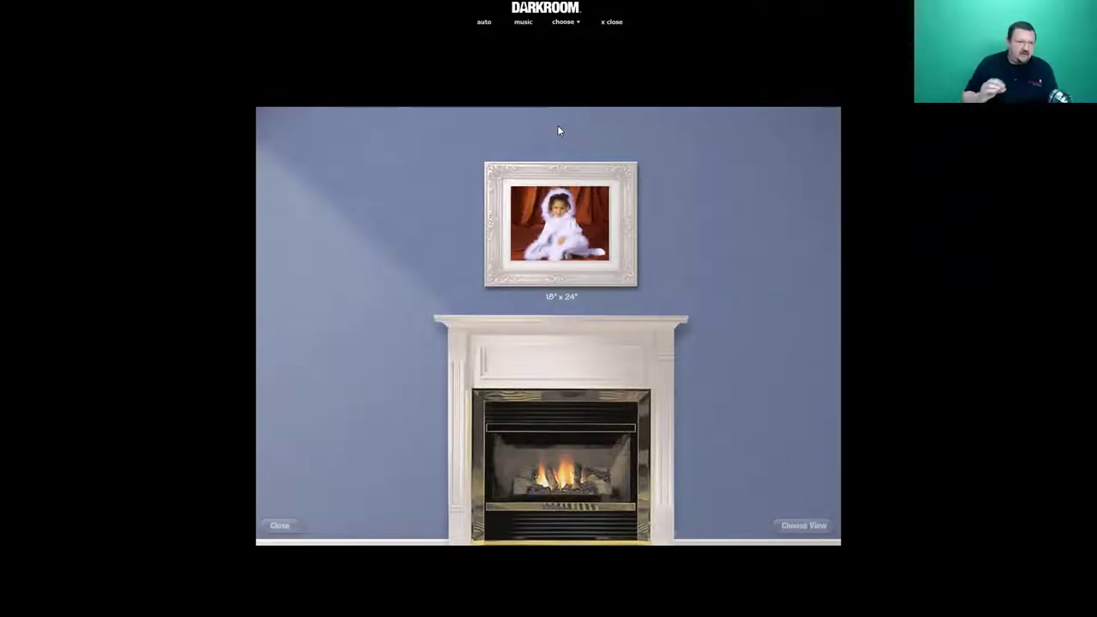
pyautogui.click(613, 23)
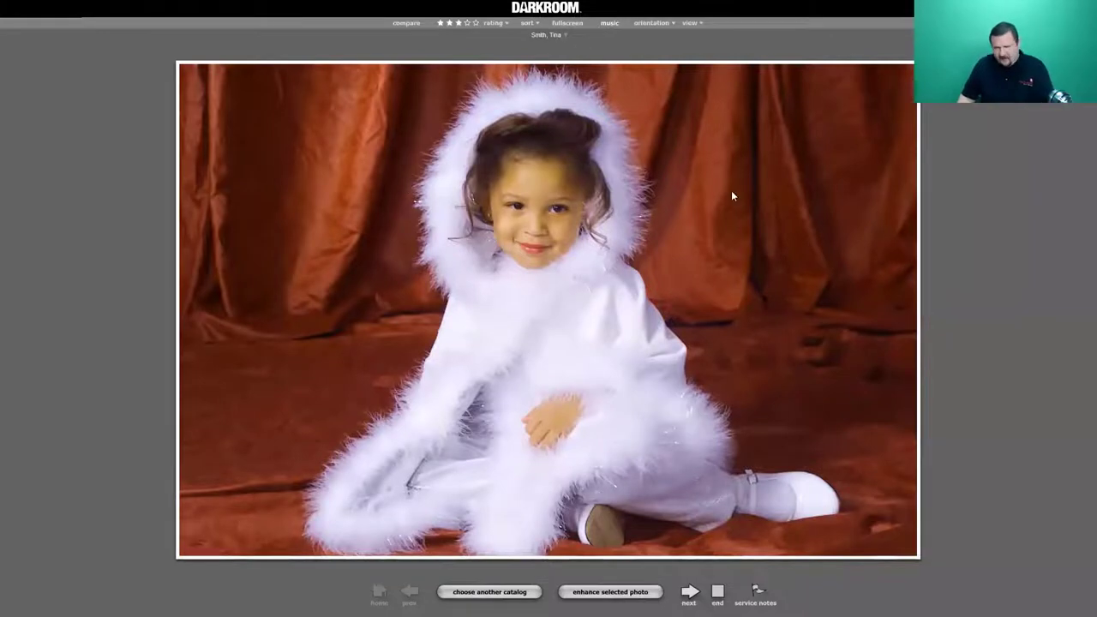
# - Leave the viewer and go to Application Options > Workflow Settings in setup
pyautogui.click(717, 591)
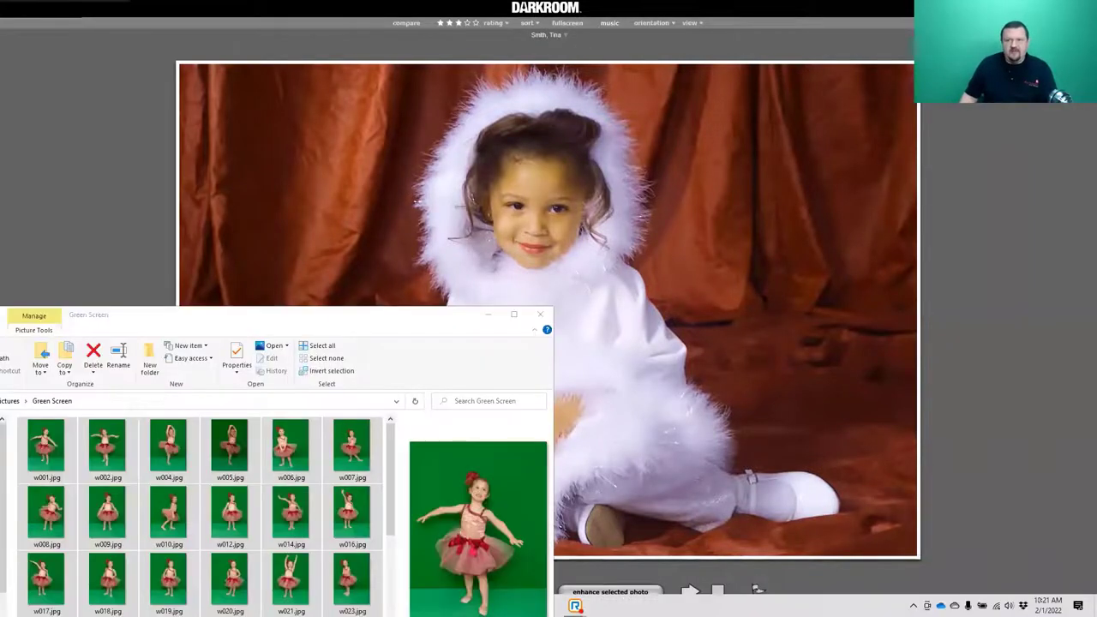
pyautogui.click(645, 538)
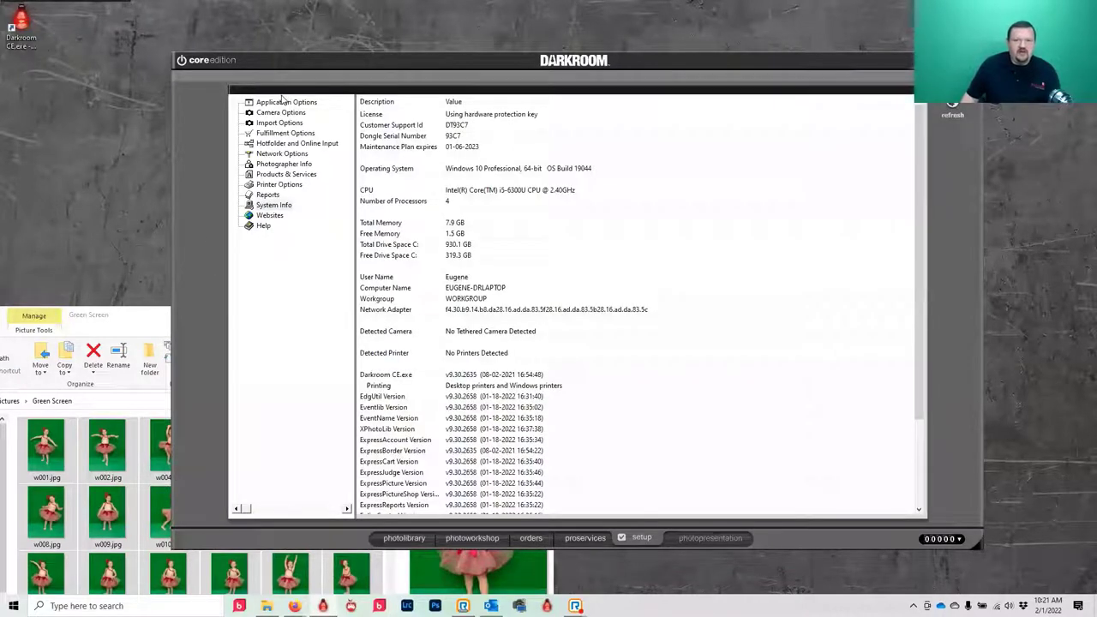
pyautogui.click(278, 102)
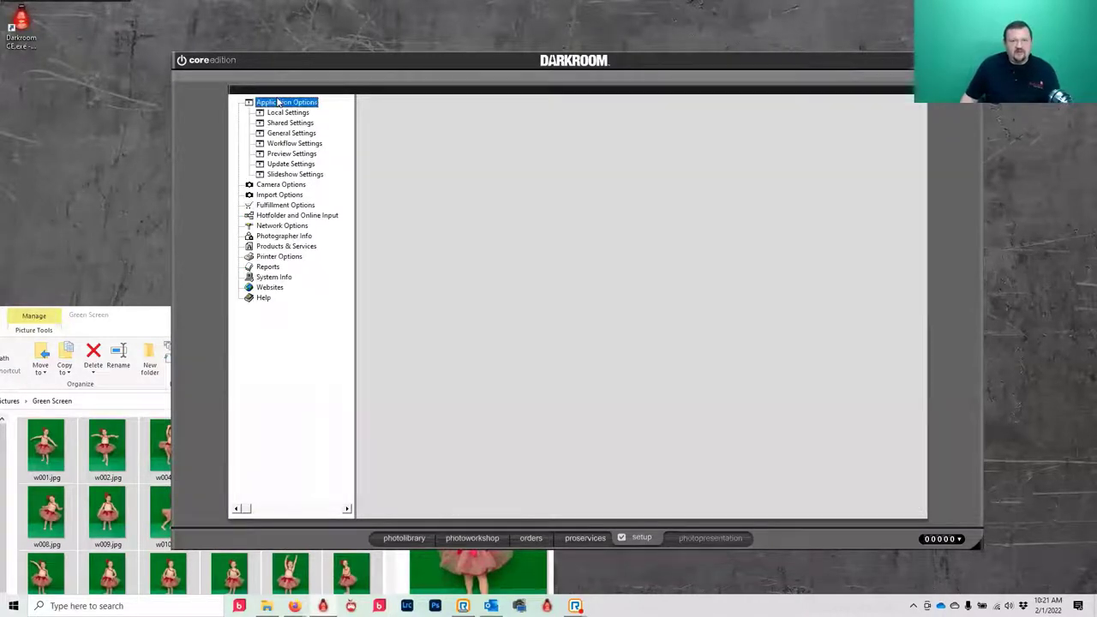
pyautogui.click(282, 144)
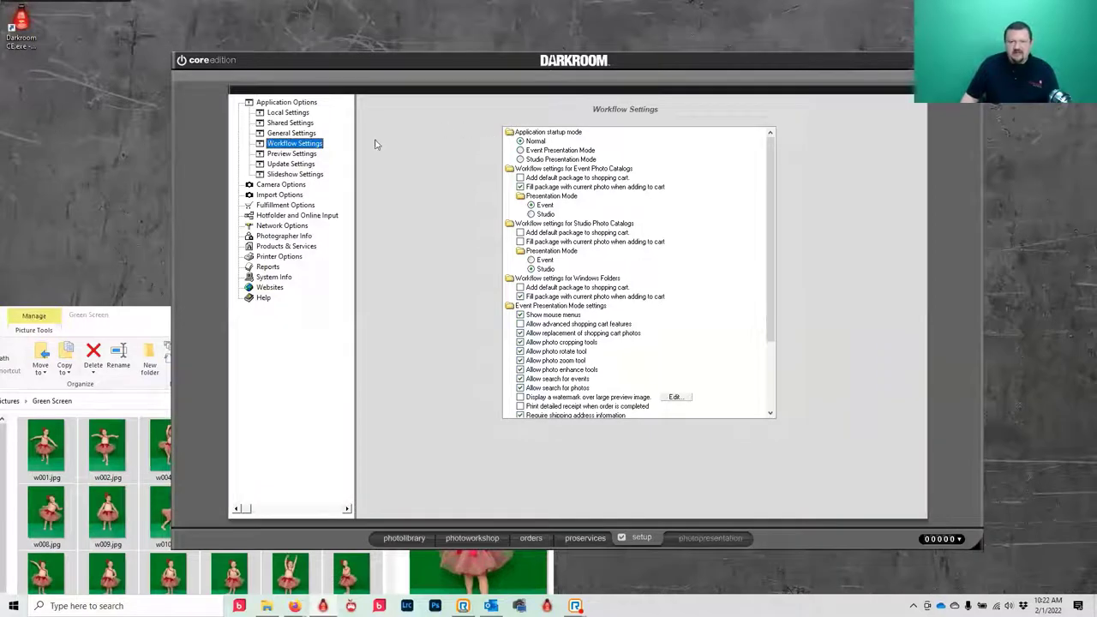
pyautogui.click(292, 134)
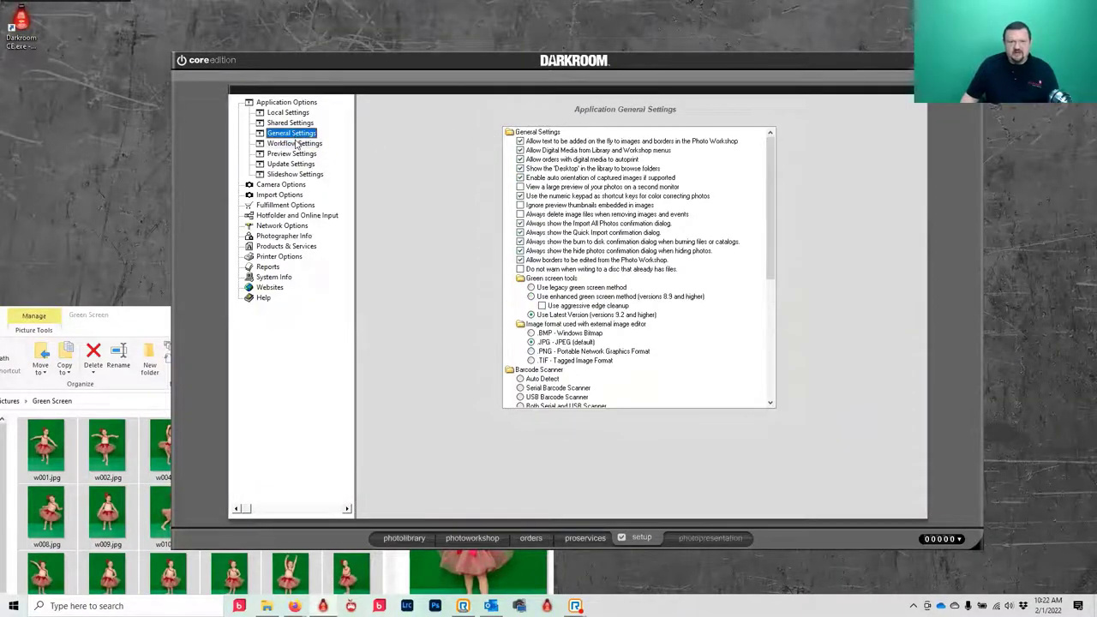
pyautogui.click(295, 143)
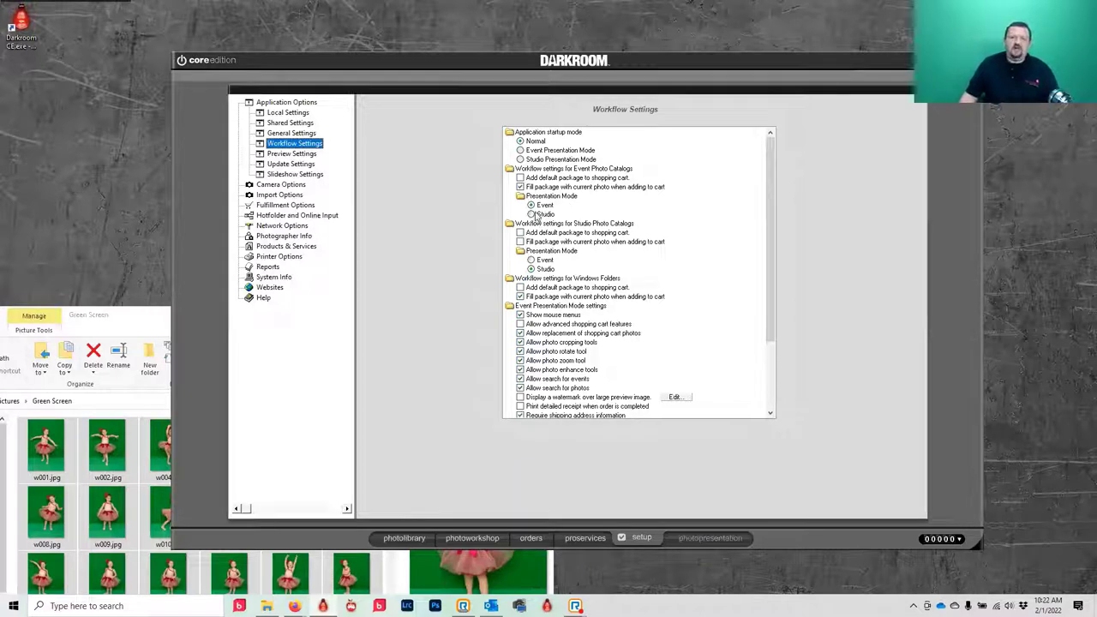
# - Set Studio Photo Catalogs to Event presentation mode, leaving studio current-photo package filling off
pyautogui.click(537, 215)
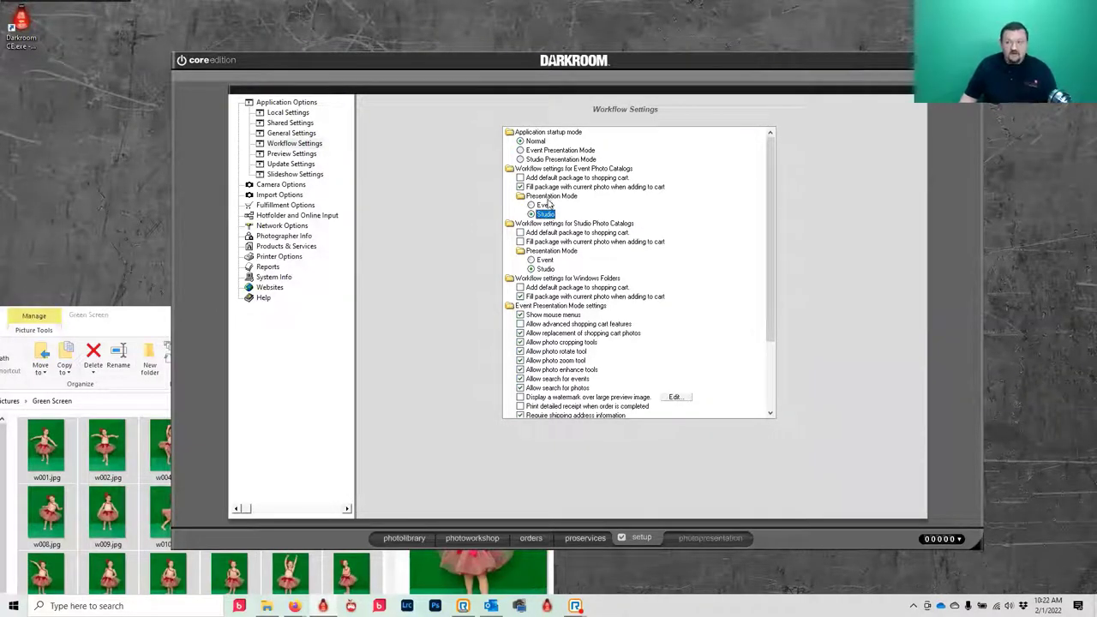
pyautogui.click(544, 205)
pyautogui.click(546, 260)
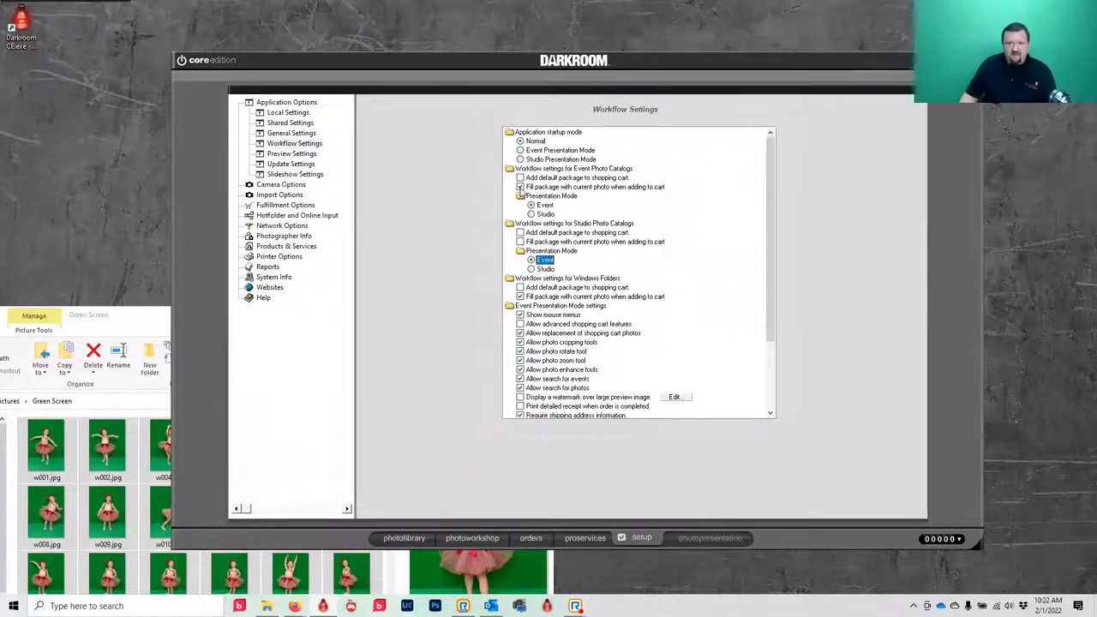
pyautogui.click(520, 187)
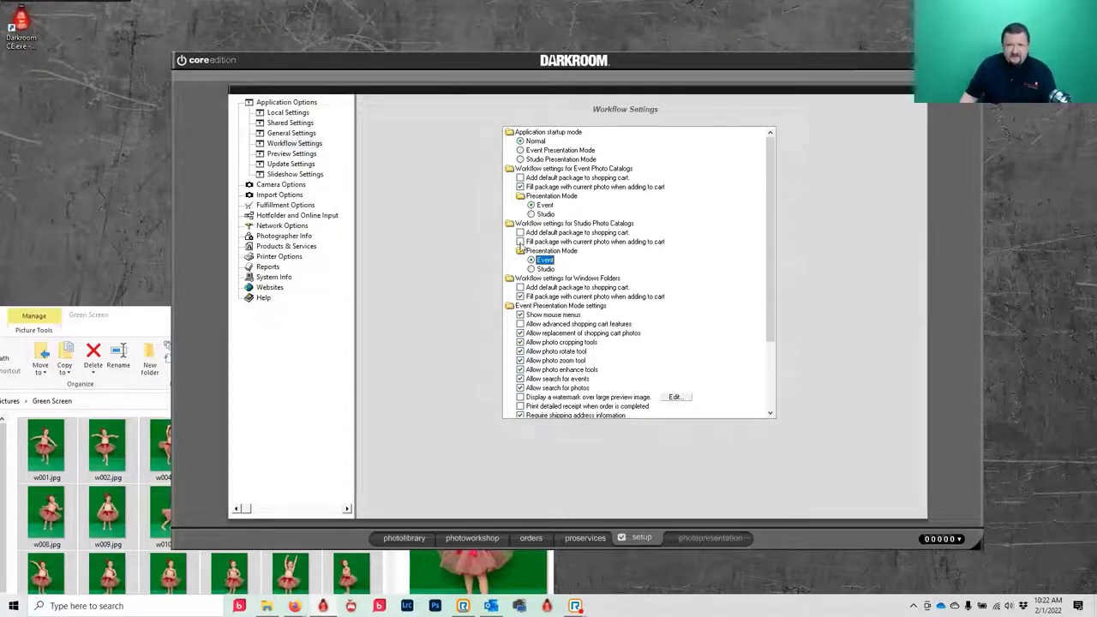
pyautogui.click(520, 242)
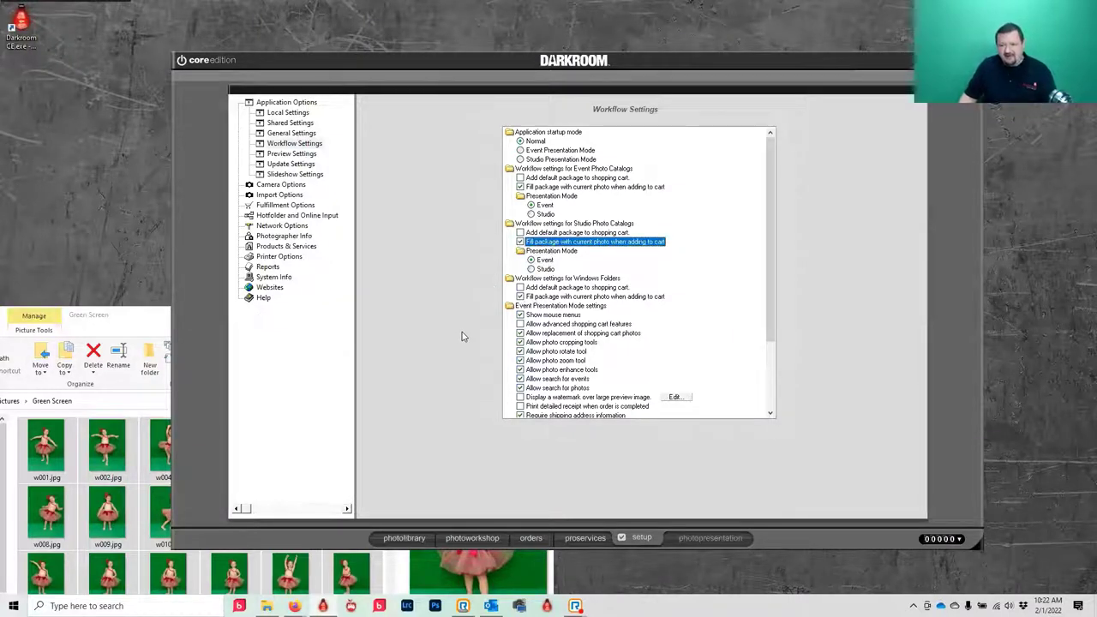
pyautogui.click(520, 243)
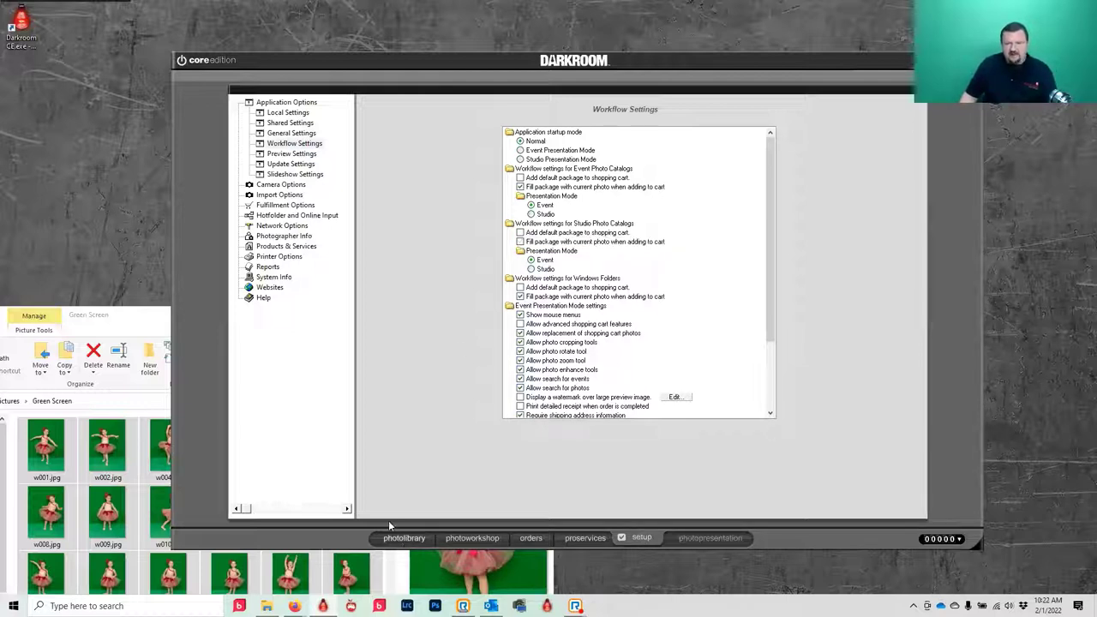
# - Add one copy of a Single 8x10 package for the first portrait photo, then return to setup
pyautogui.click(391, 536)
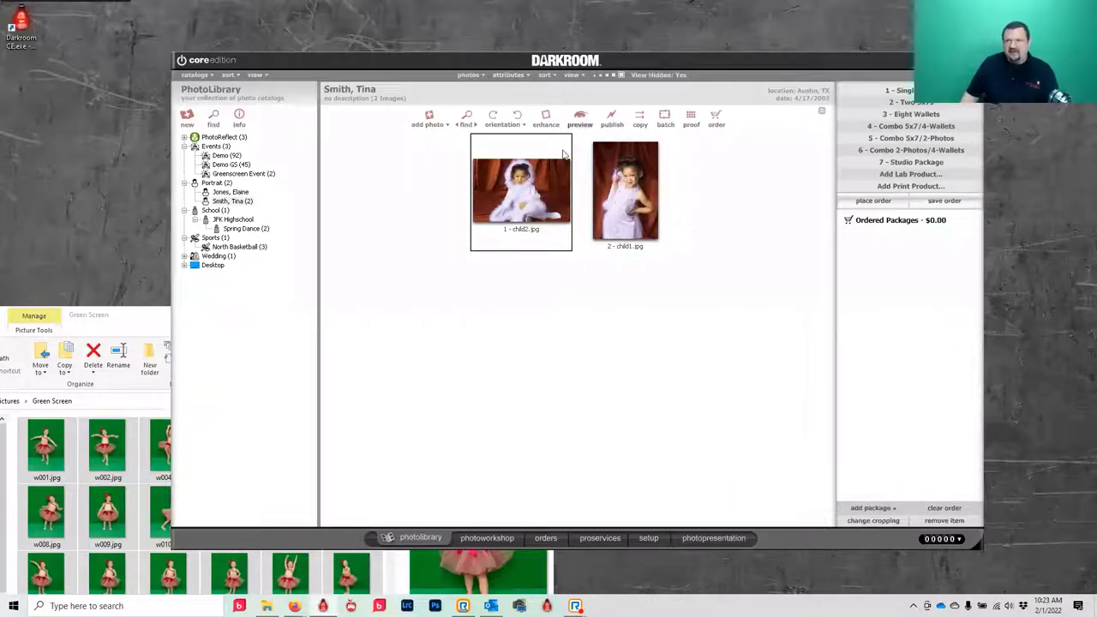
pyautogui.press('1')
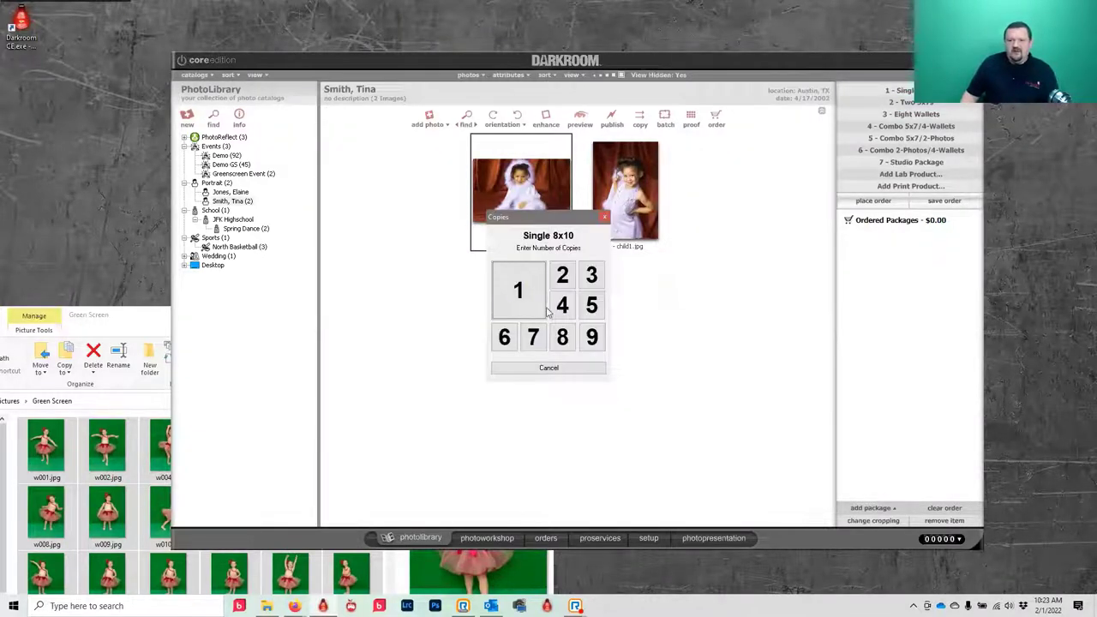
pyautogui.click(538, 308)
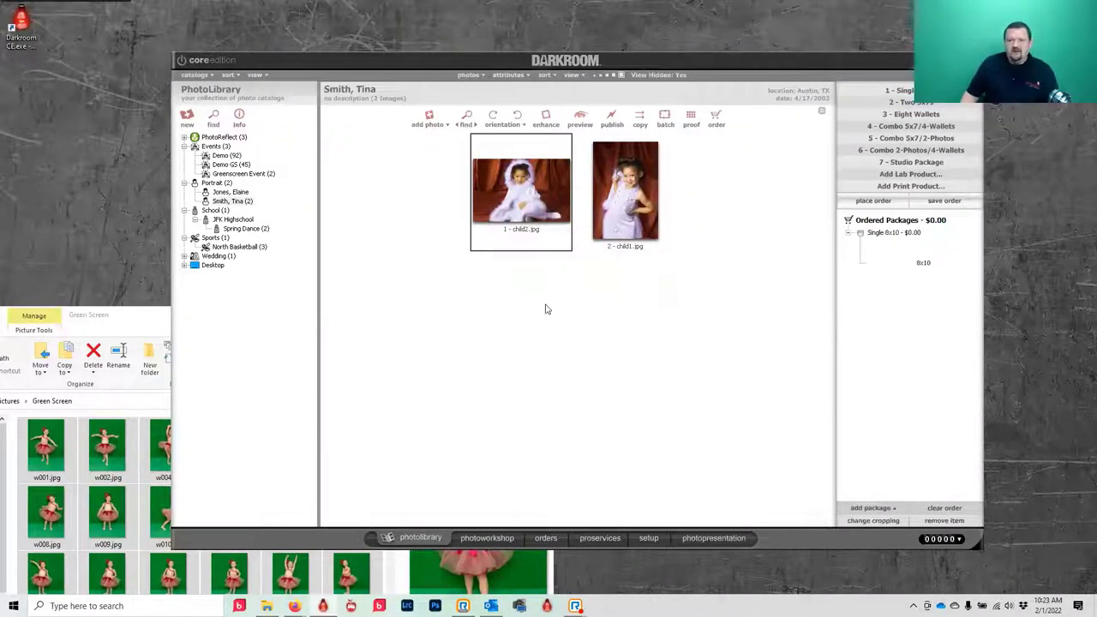
pyautogui.click(651, 538)
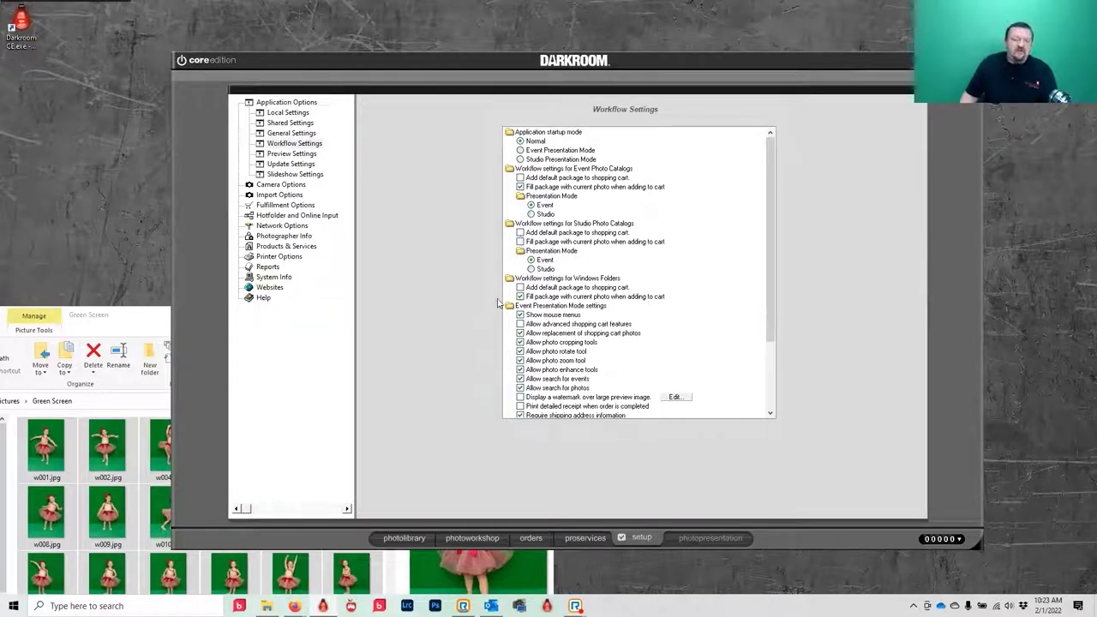
# - Turn on studio current-photo package filling, stop the copies prompt, and return to Photo Workshop
pyautogui.click(519, 242)
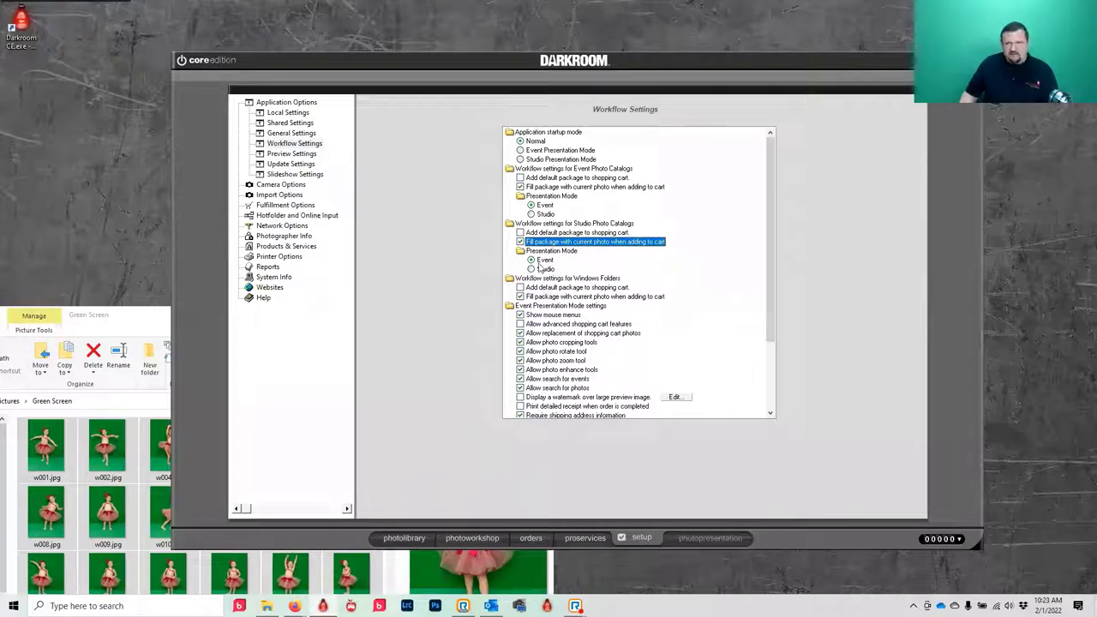
pyautogui.click(311, 135)
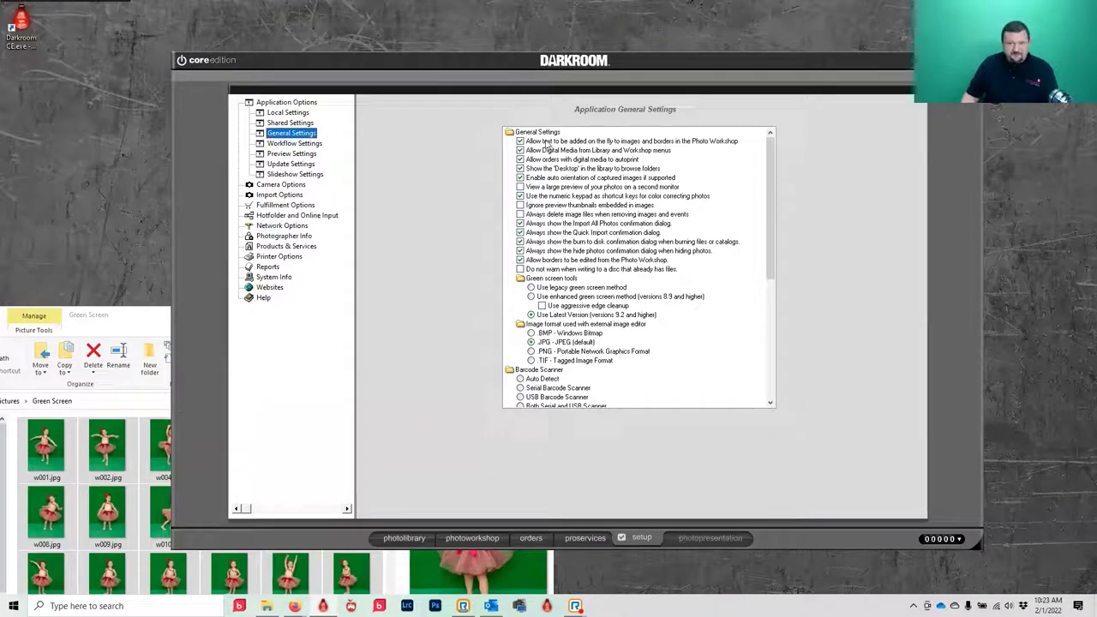
pyautogui.scroll(-7, 547, 145)
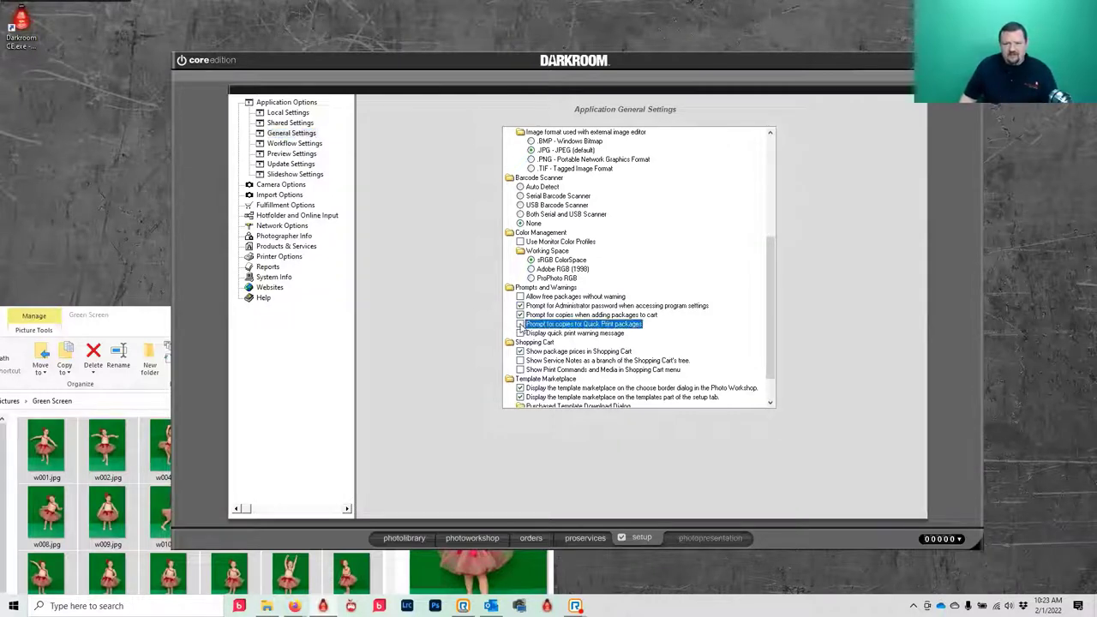
pyautogui.click(520, 315)
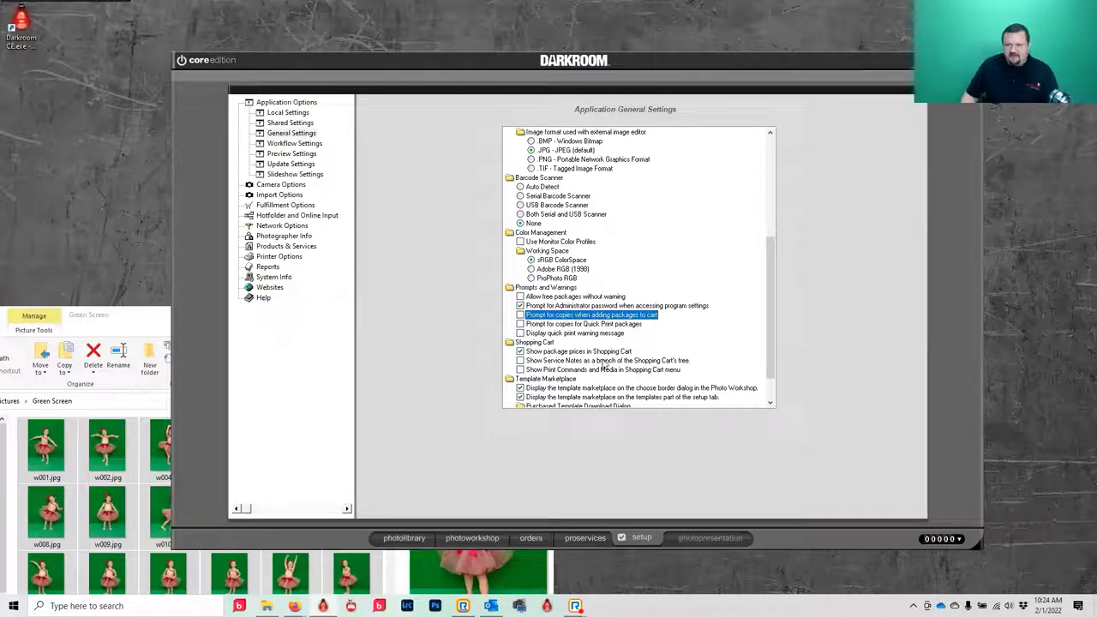
pyautogui.scroll(-2, 558, 251)
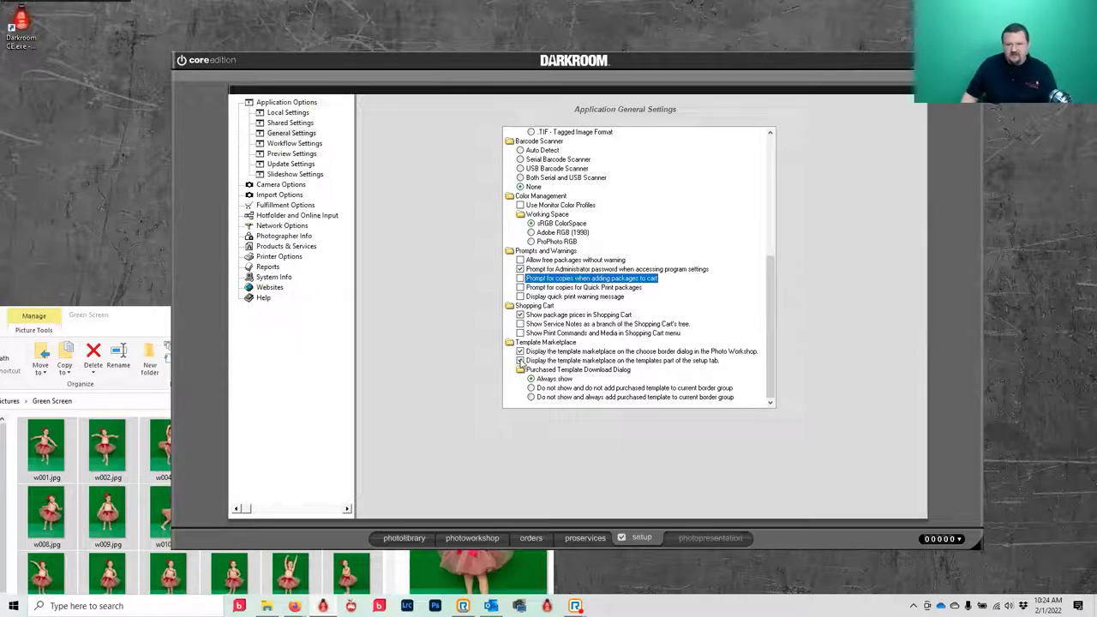
pyautogui.click(466, 538)
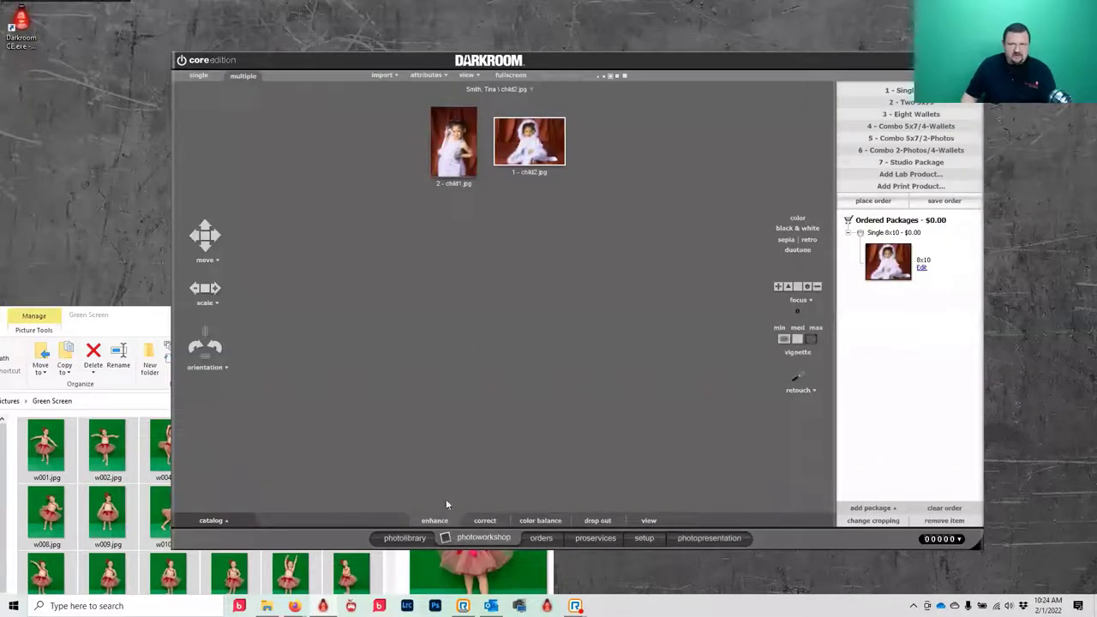
# - View child2 enlarged in single view, dismiss the border chooser, and return to General Settings
pyautogui.click(194, 79)
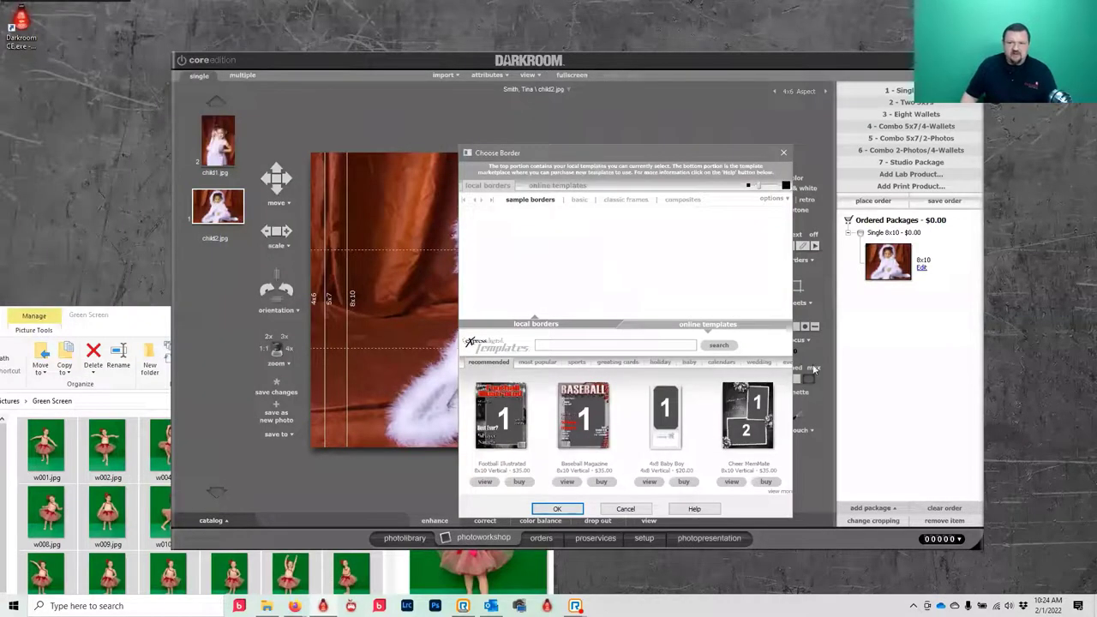
pyautogui.click(784, 153)
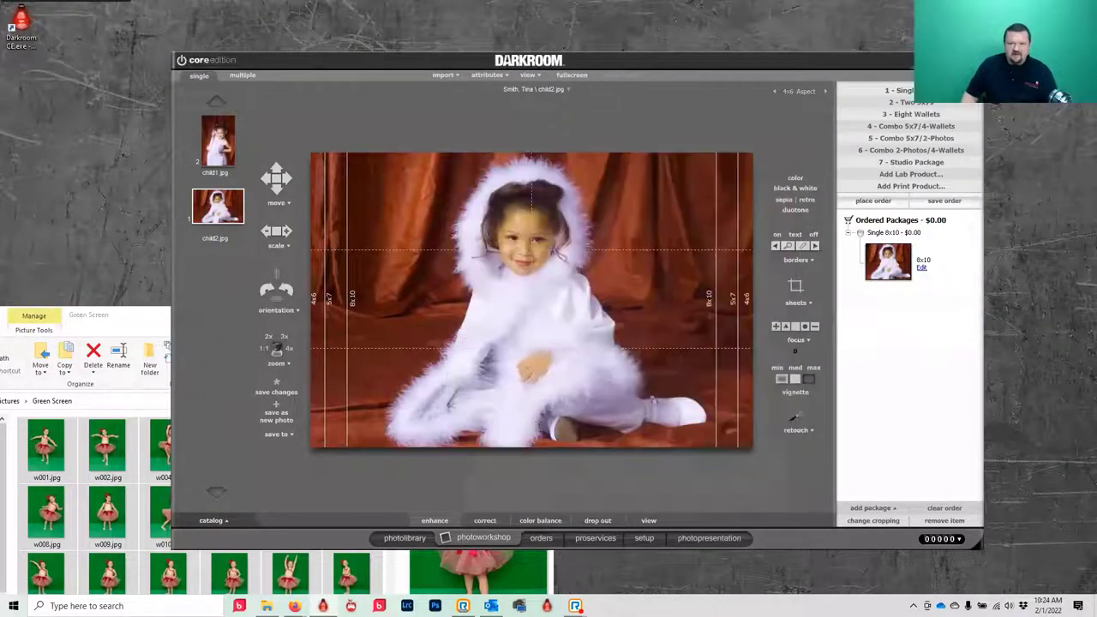
pyautogui.click(642, 539)
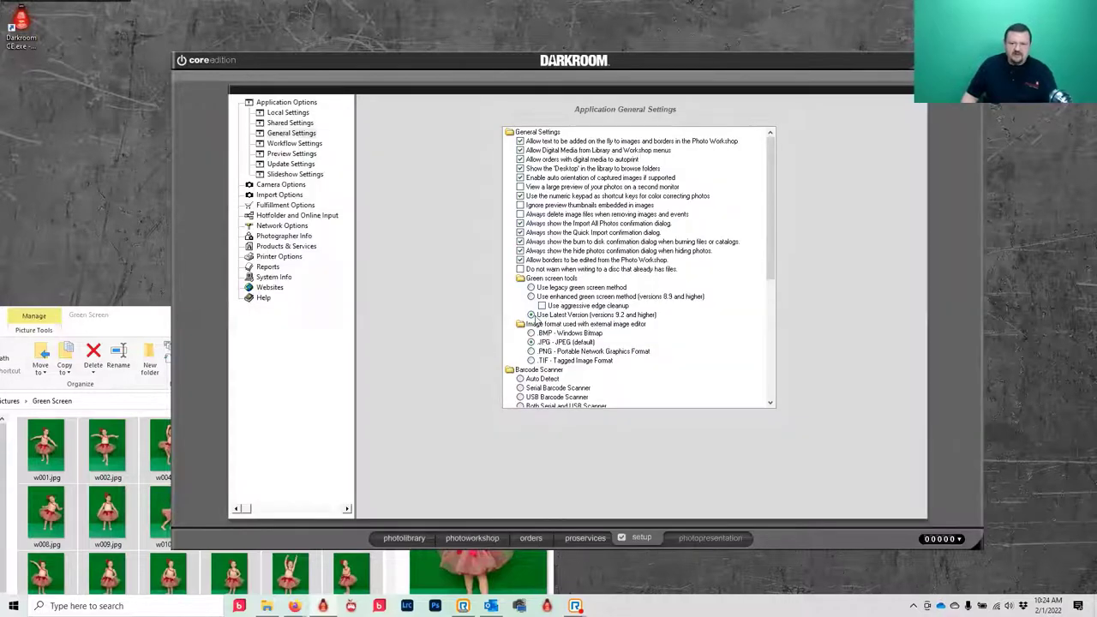
# - Uncheck both 'Display the template marketplace' options, then move to Camera Options
pyautogui.scroll(-5, 507, 366)
pyautogui.scroll(-1, 514, 366)
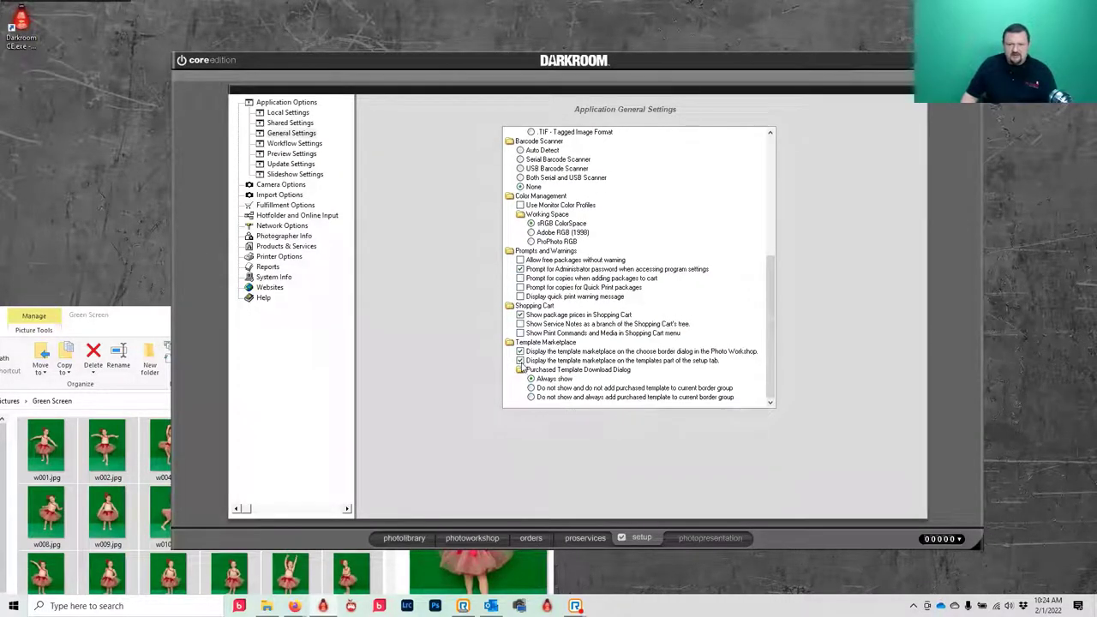
pyautogui.click(520, 360)
pyautogui.click(520, 351)
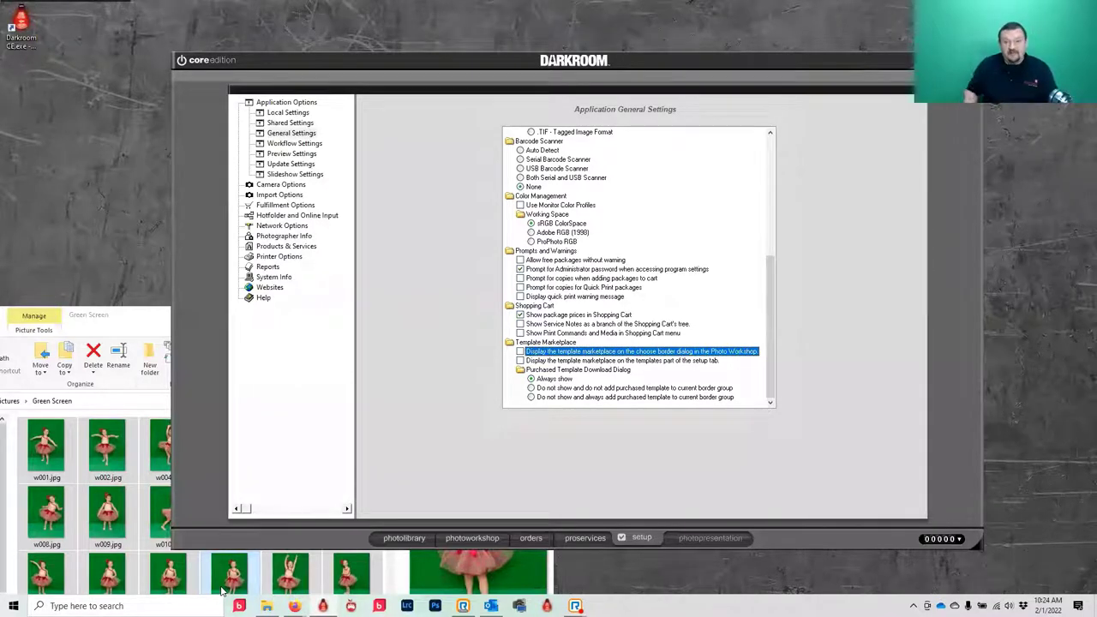
pyautogui.moveTo(272, 607)
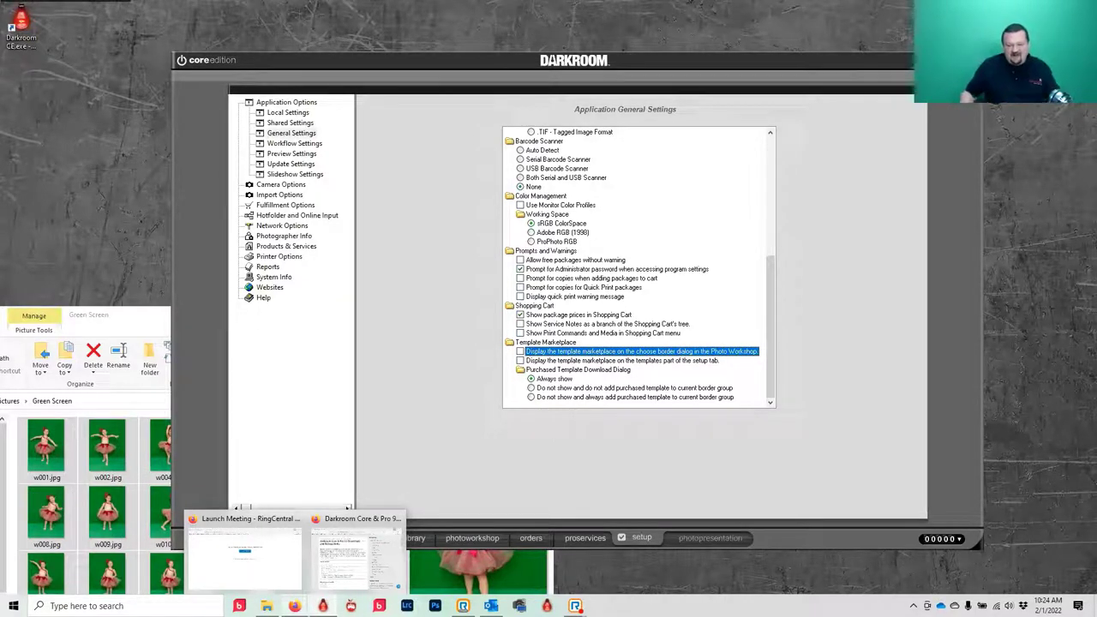
pyautogui.click(386, 365)
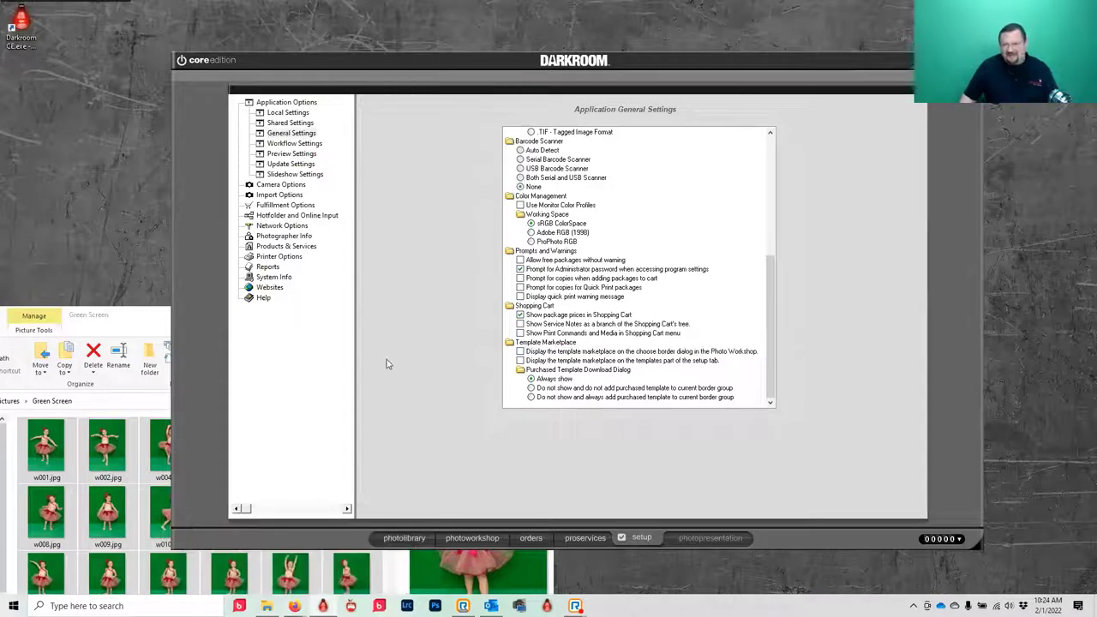
pyautogui.click(280, 185)
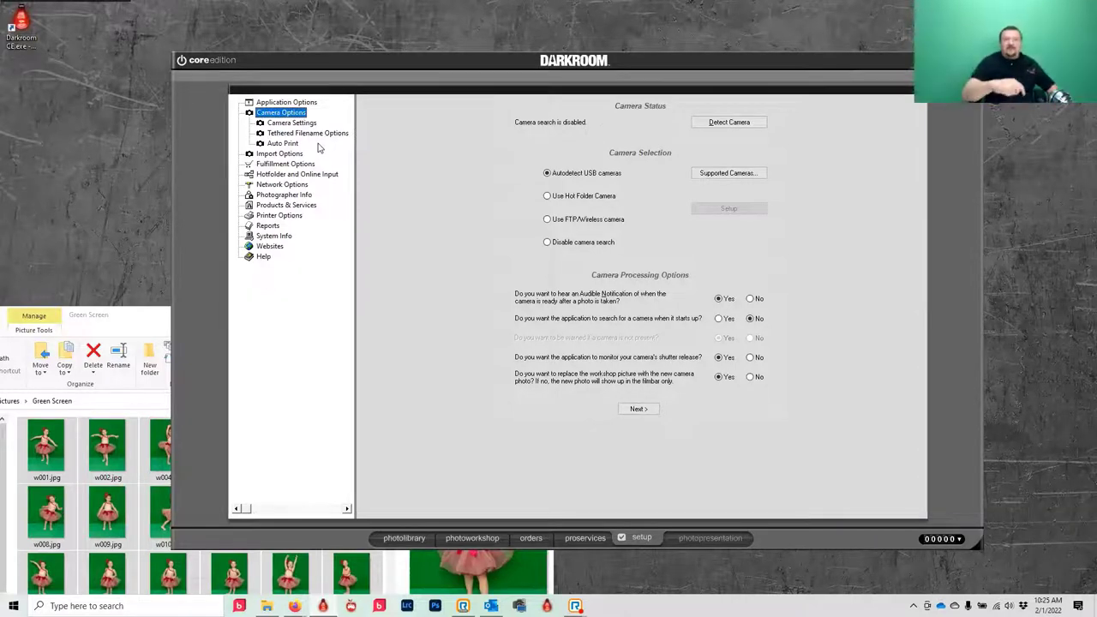
# - Detect the connected Canon EOS 6D so Camera Status reports it initialized and ready
pyautogui.click(755, 125)
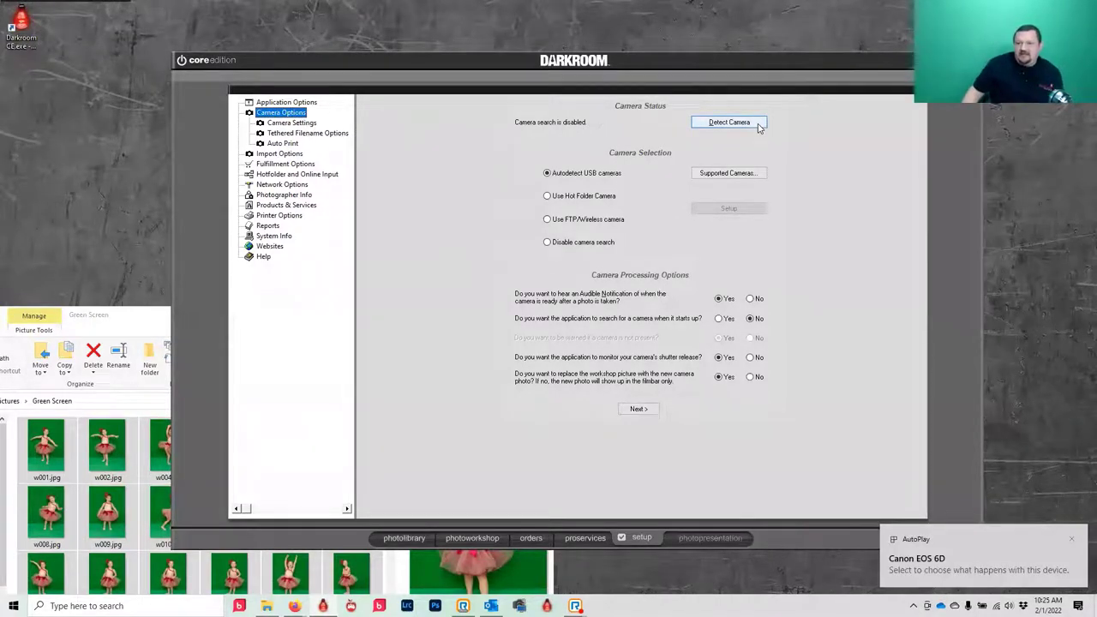
pyautogui.click(758, 127)
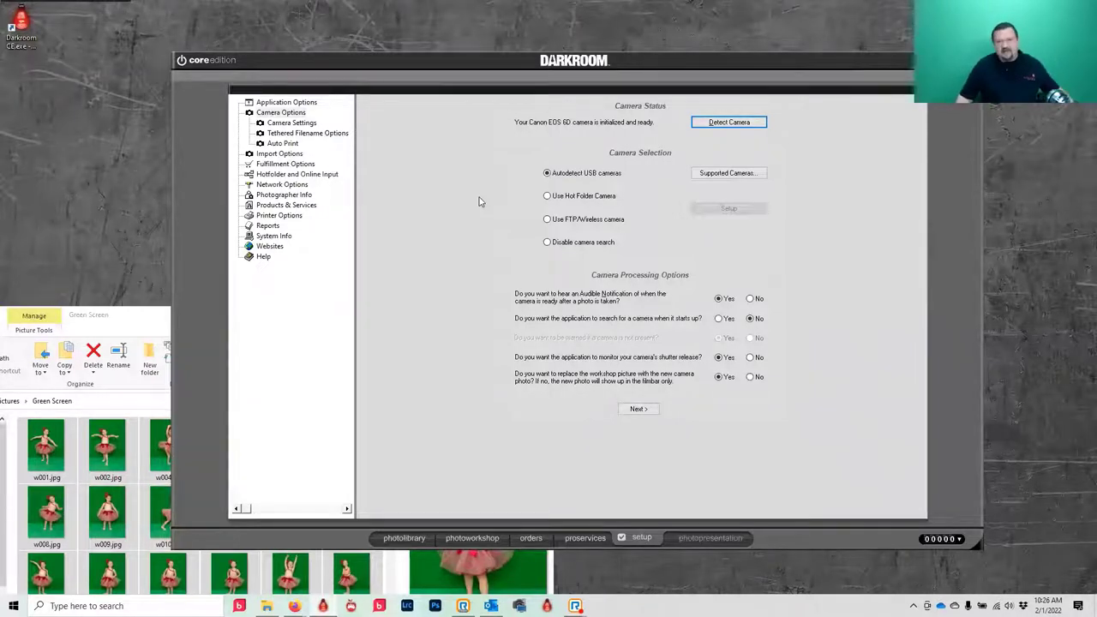
# - Add the DNP DS40 printer in Printer Options and accept its default settings
pyautogui.click(287, 218)
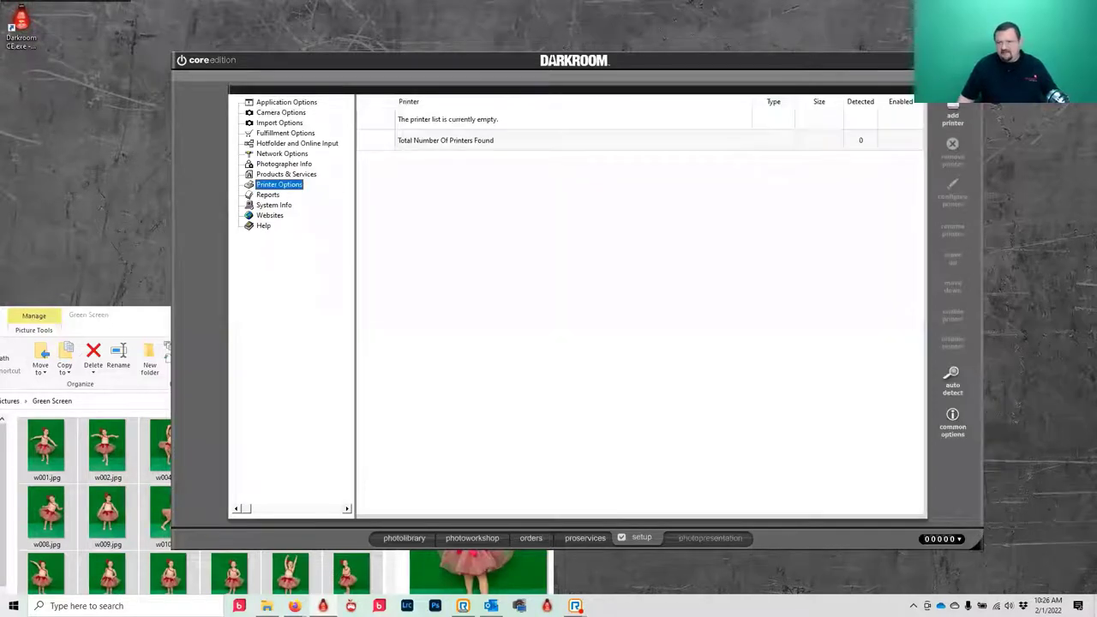
pyautogui.click(952, 115)
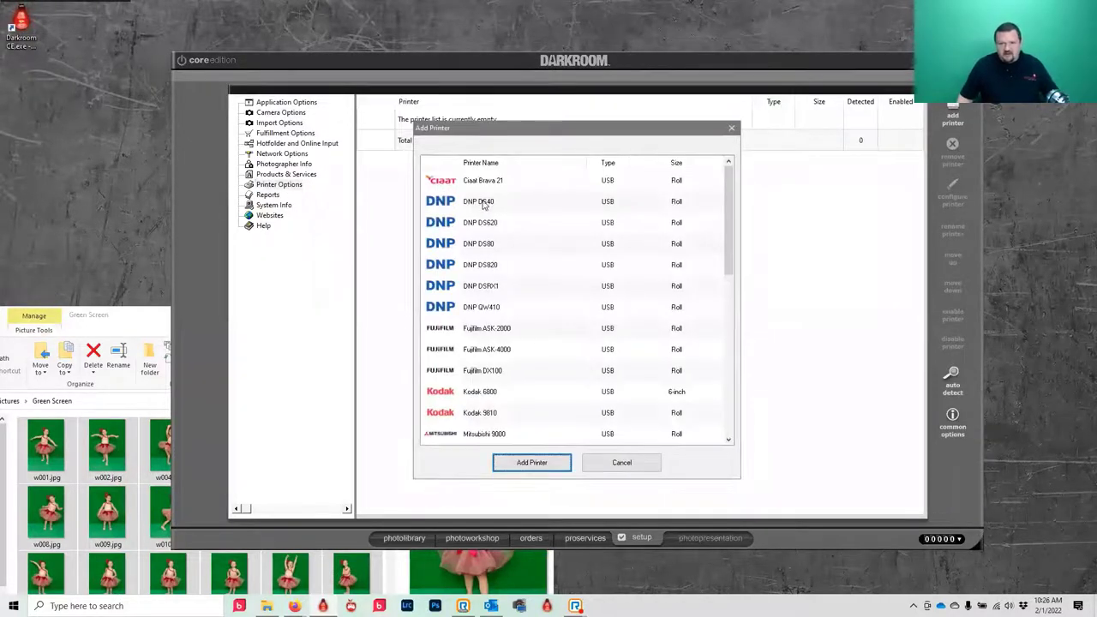
pyautogui.click(487, 204)
pyautogui.click(507, 465)
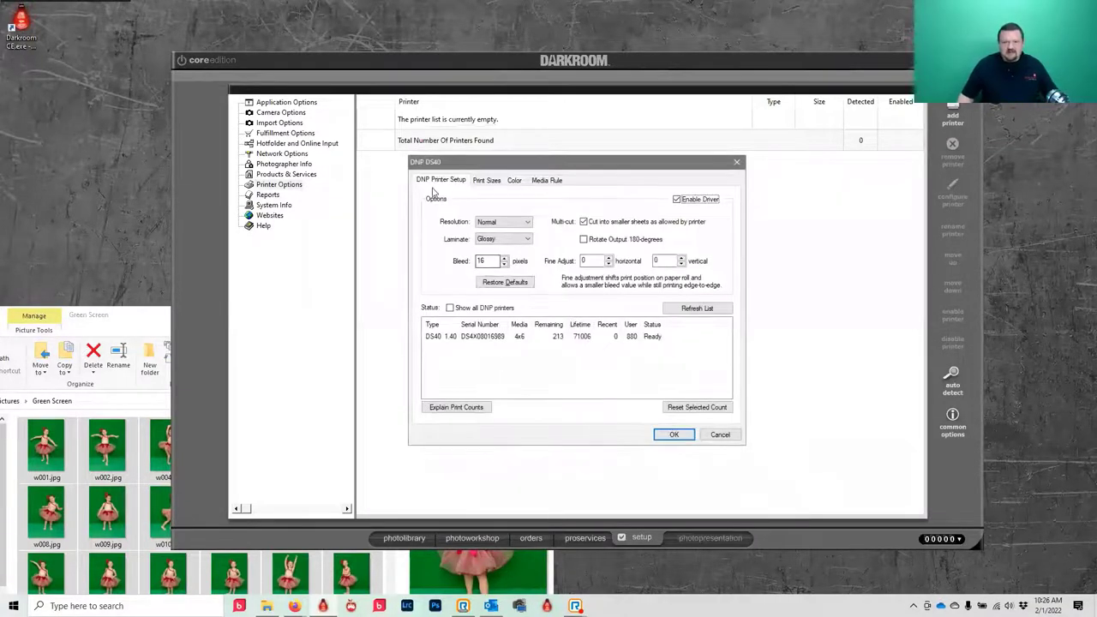
pyautogui.click(672, 435)
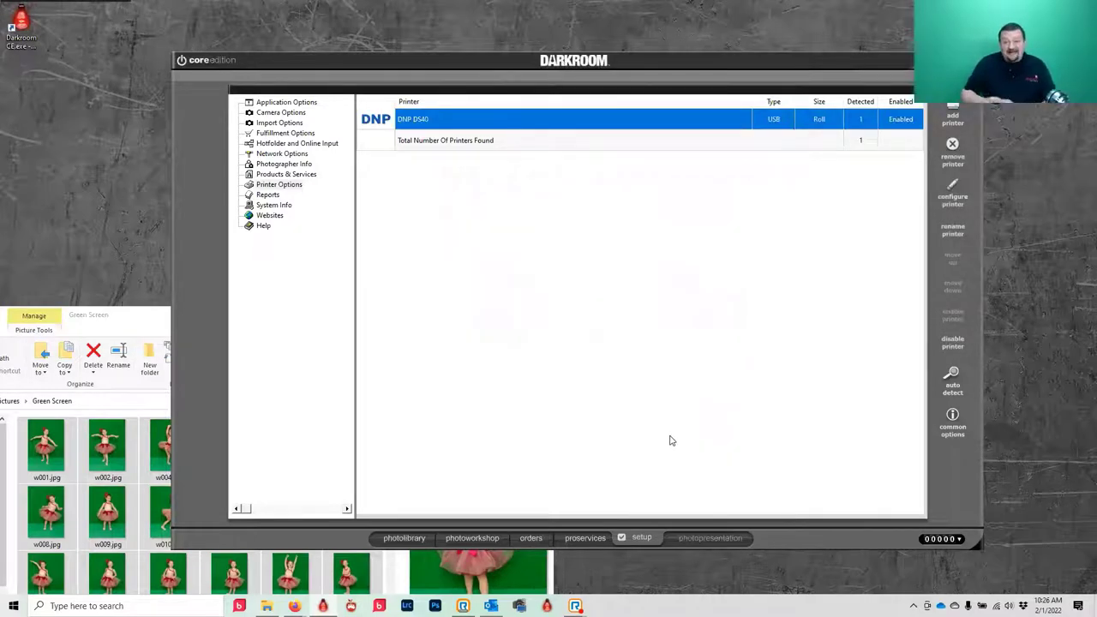
# - Clear the current order in Photo Workshop and capture a new tethered camera shot
pyautogui.click(485, 538)
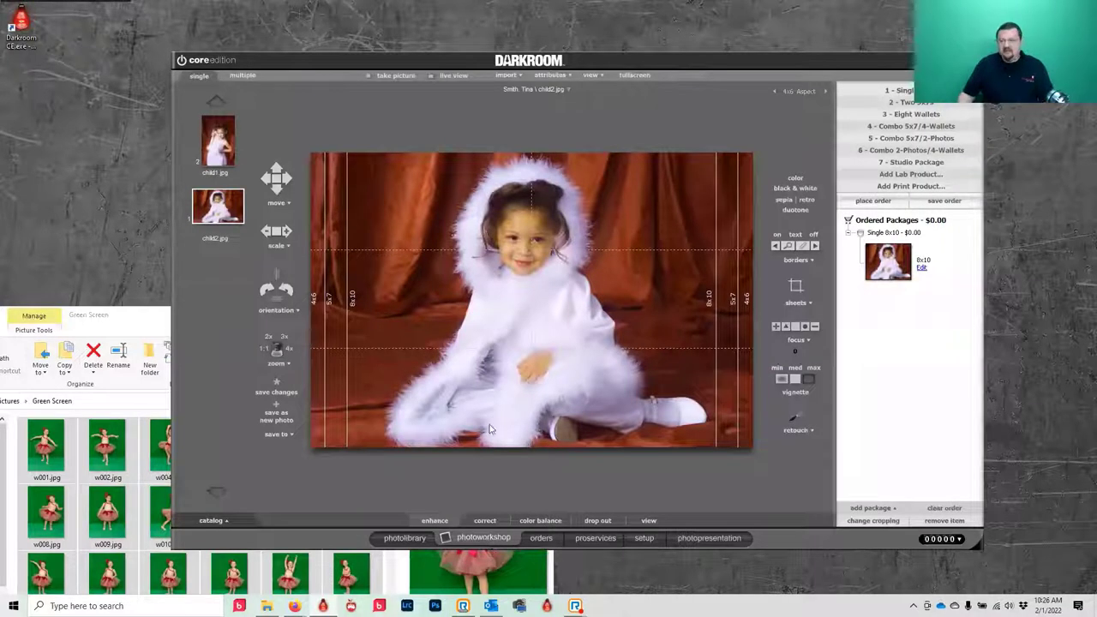
pyautogui.click(943, 508)
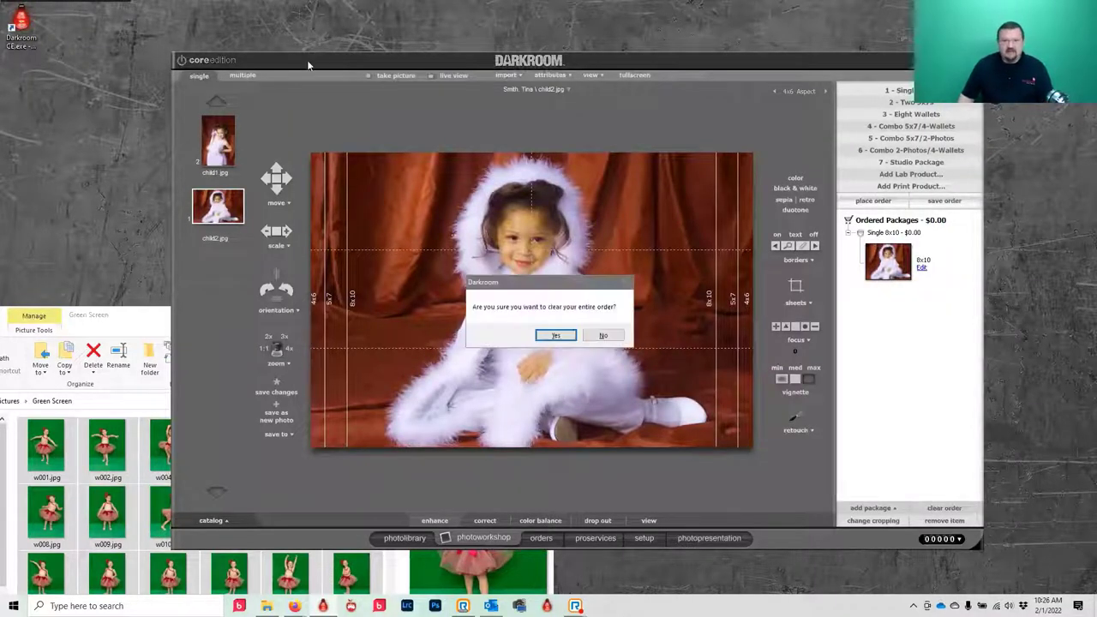
pyautogui.click(558, 337)
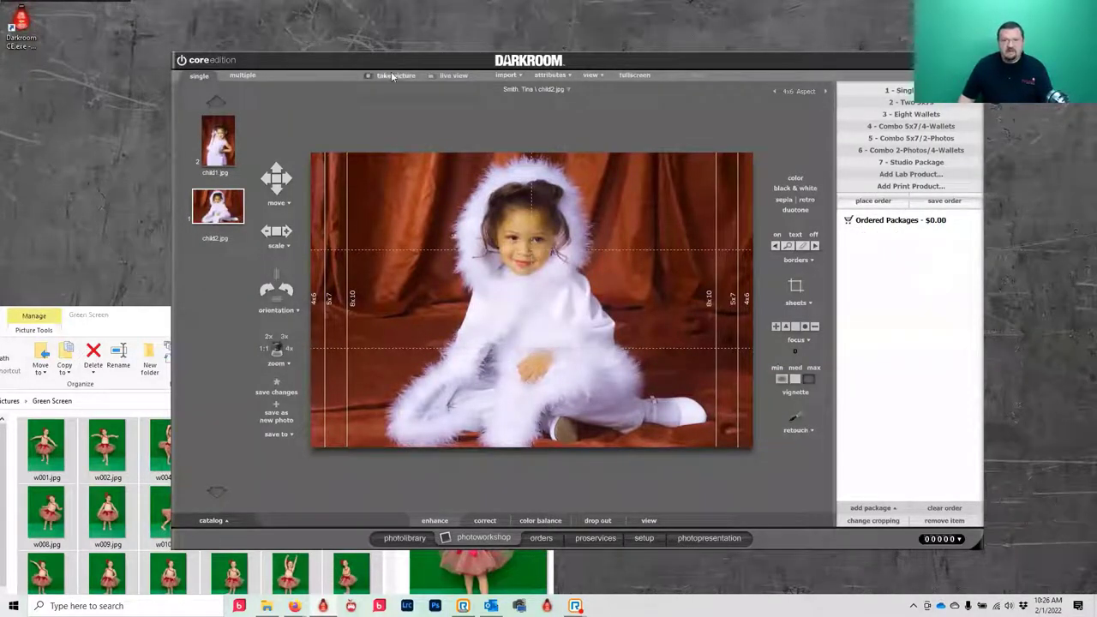
pyautogui.click(391, 74)
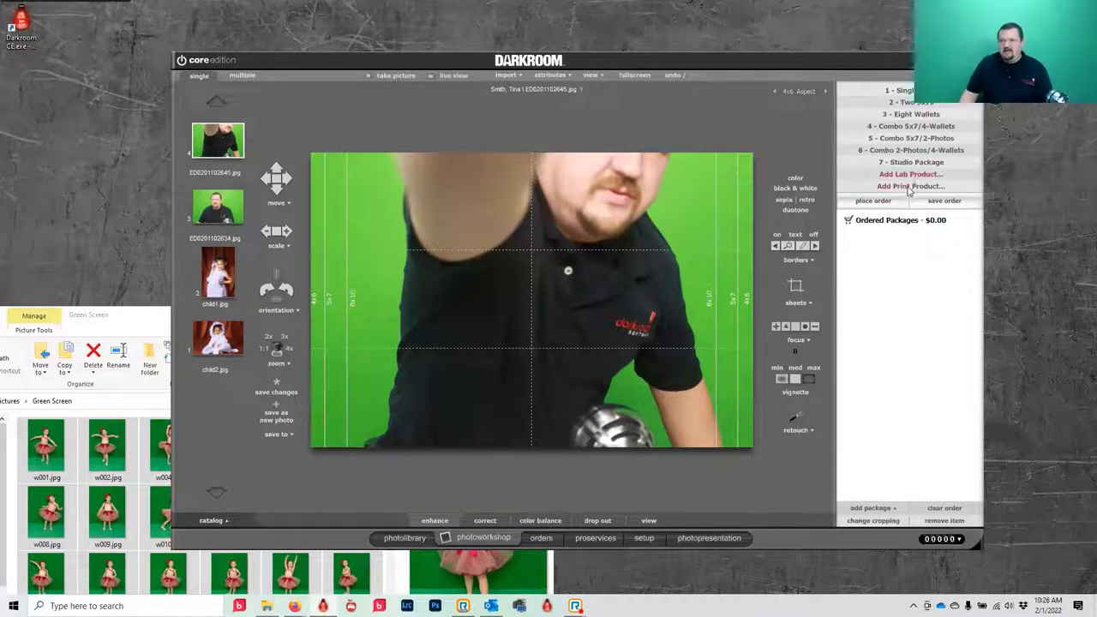
# - Add a 4x6 print product and add one 4x6 of photo ED0201102634.jpg to the order
pyautogui.click(908, 186)
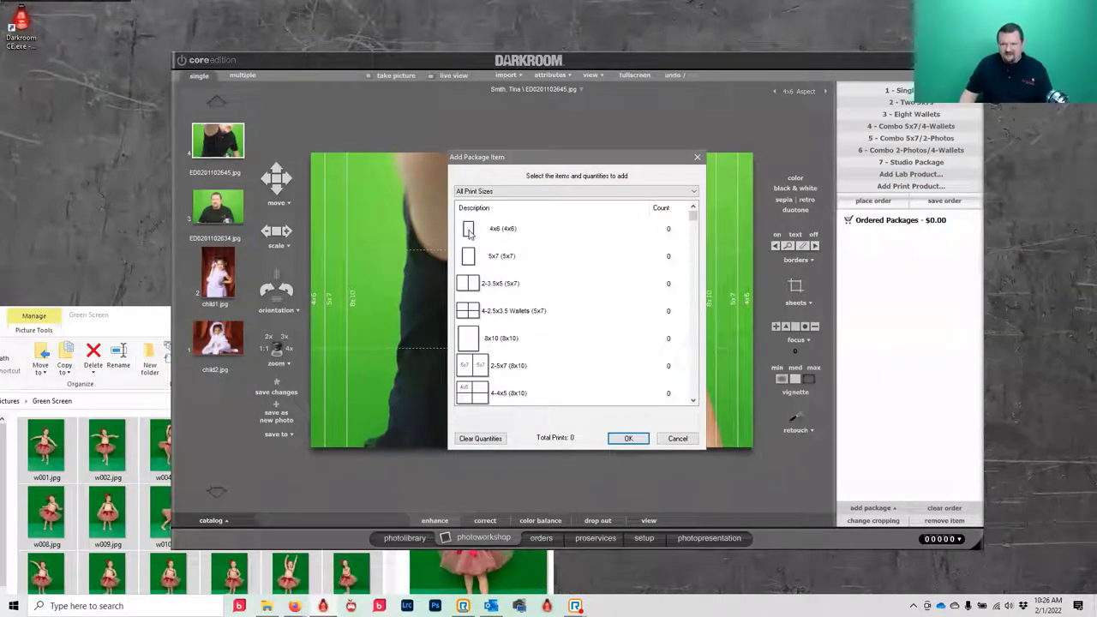
pyautogui.click(468, 229)
pyautogui.click(469, 229)
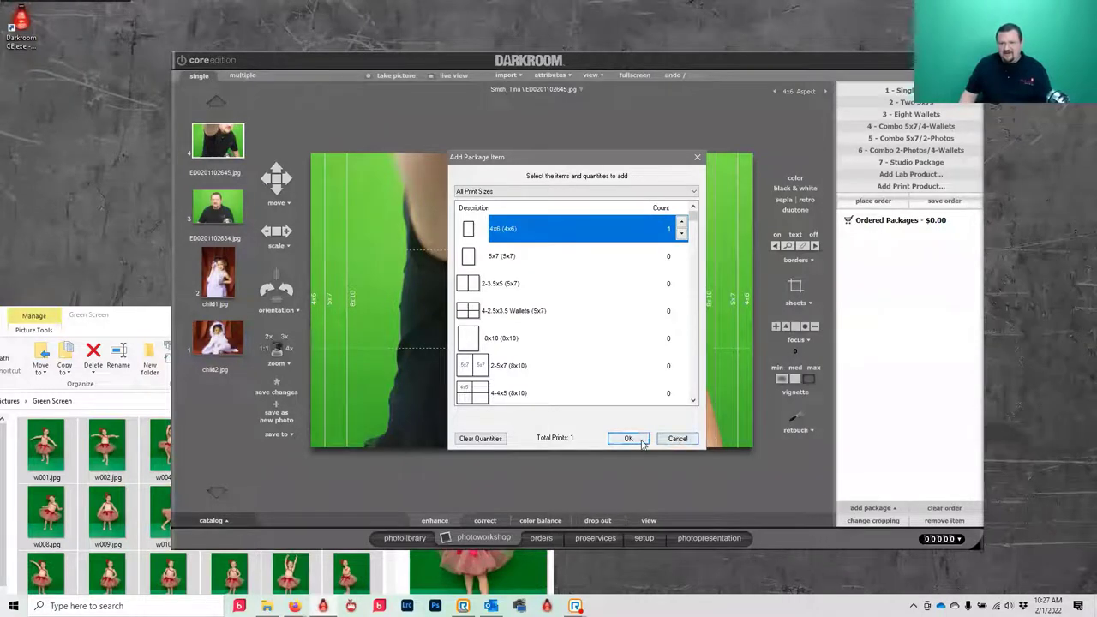
pyautogui.click(628, 438)
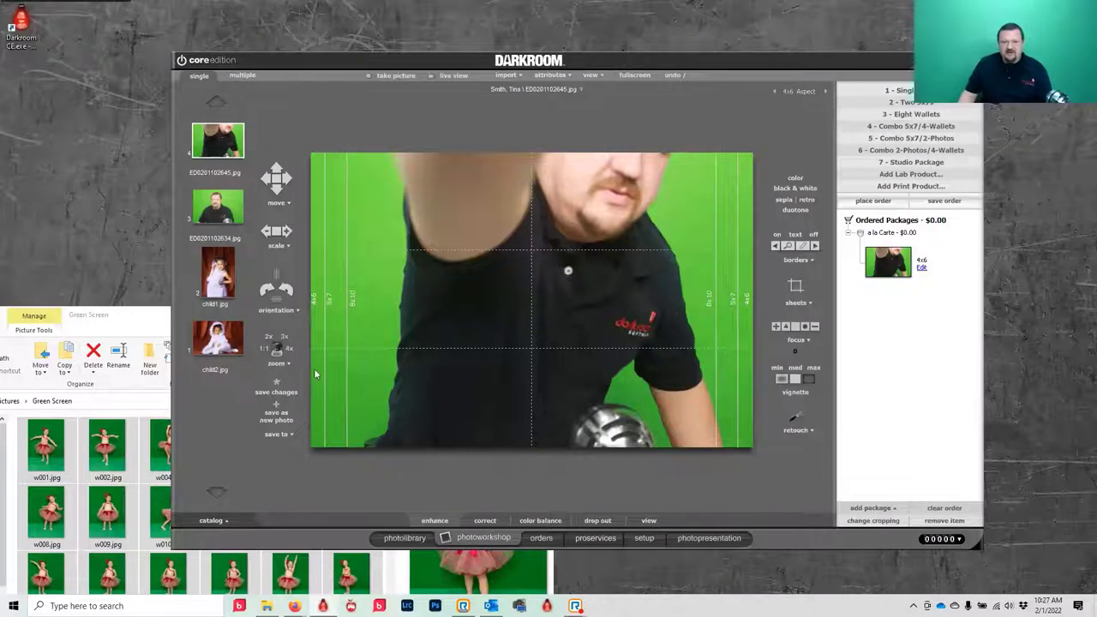
pyautogui.moveTo(210, 212); pyautogui.dragTo(959, 382)
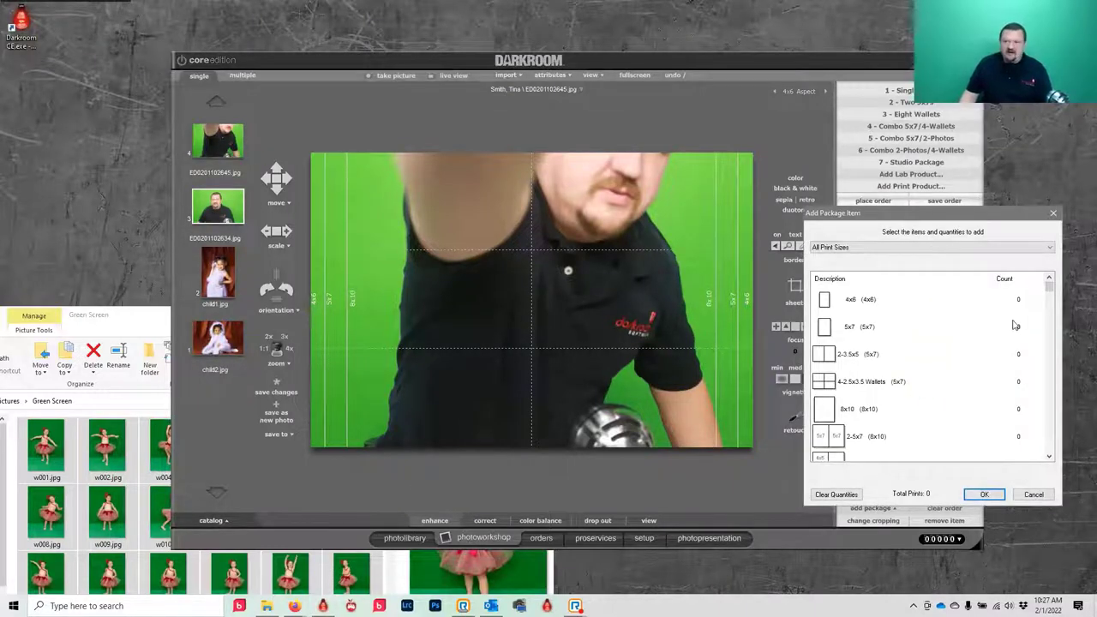
pyautogui.click(825, 301)
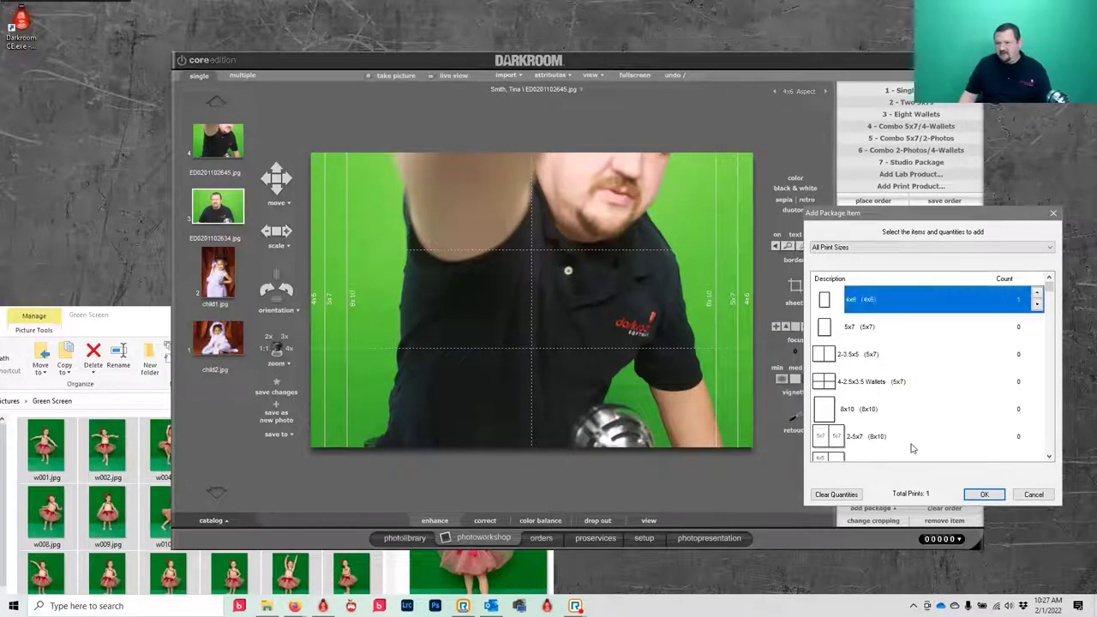
pyautogui.click(984, 493)
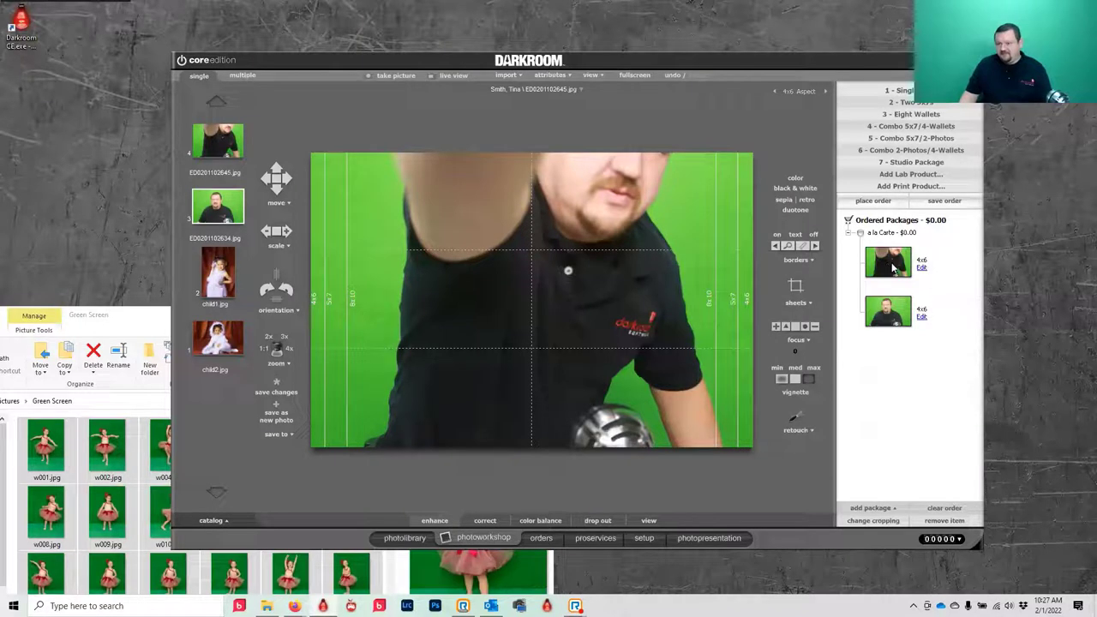
# - Empty the order, then add a single 4x6 print of the current photo
pyautogui.click(945, 508)
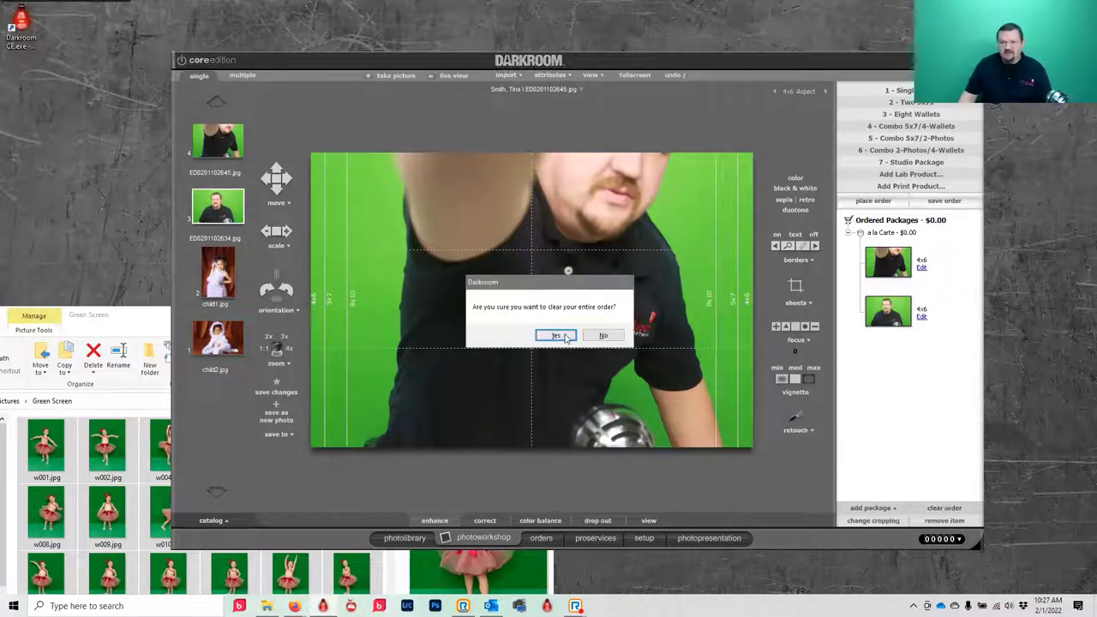
pyautogui.click(568, 334)
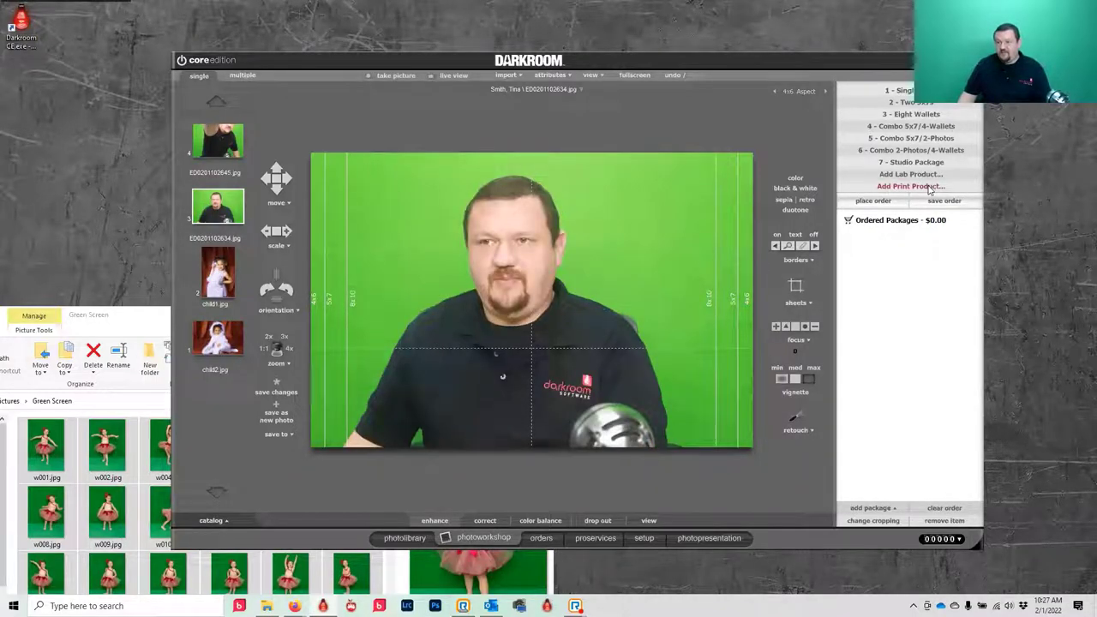
pyautogui.click(930, 189)
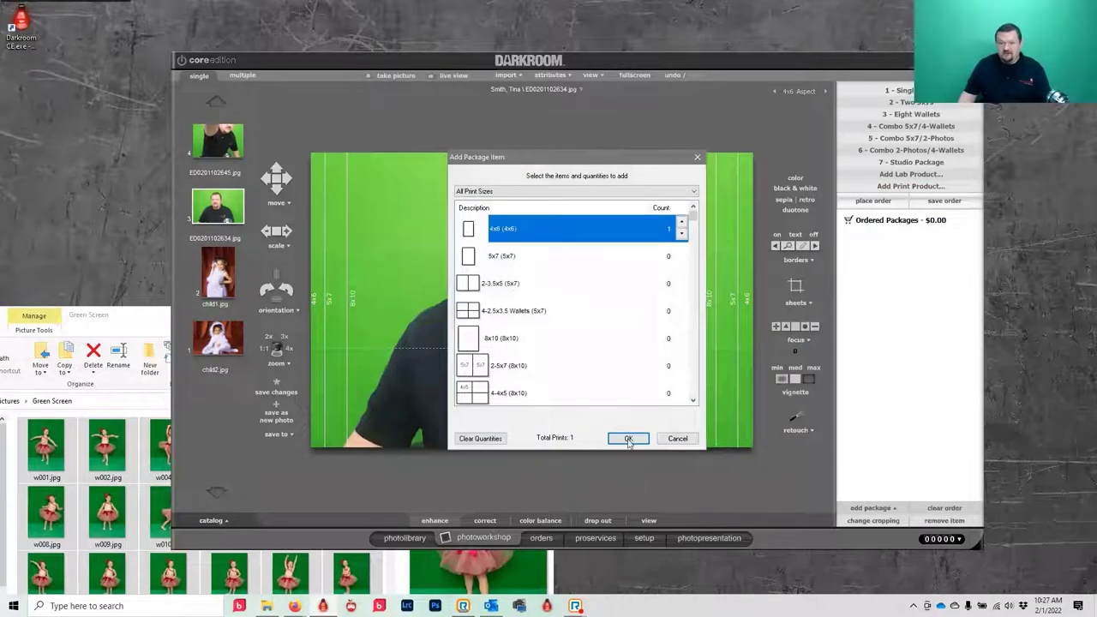
pyautogui.click(628, 439)
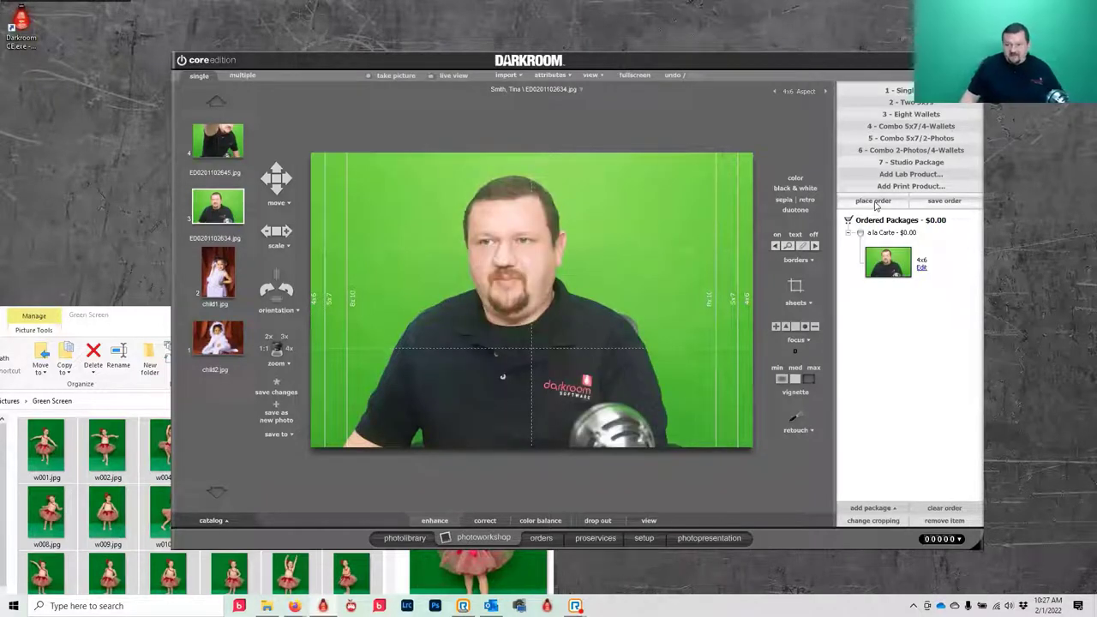
pyautogui.click(874, 202)
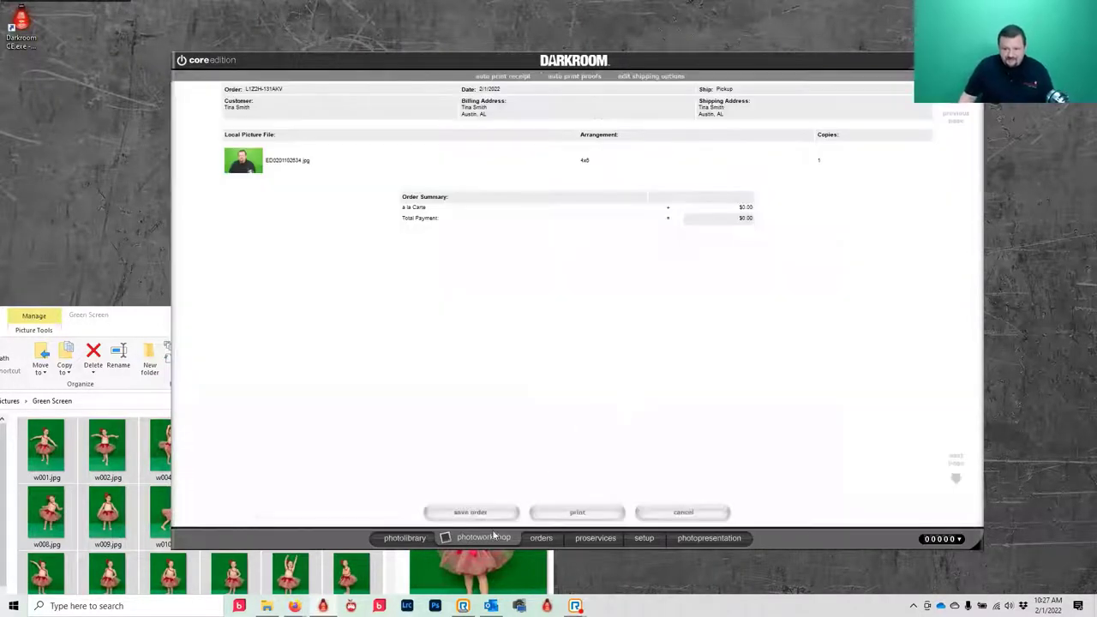
pyautogui.click(574, 513)
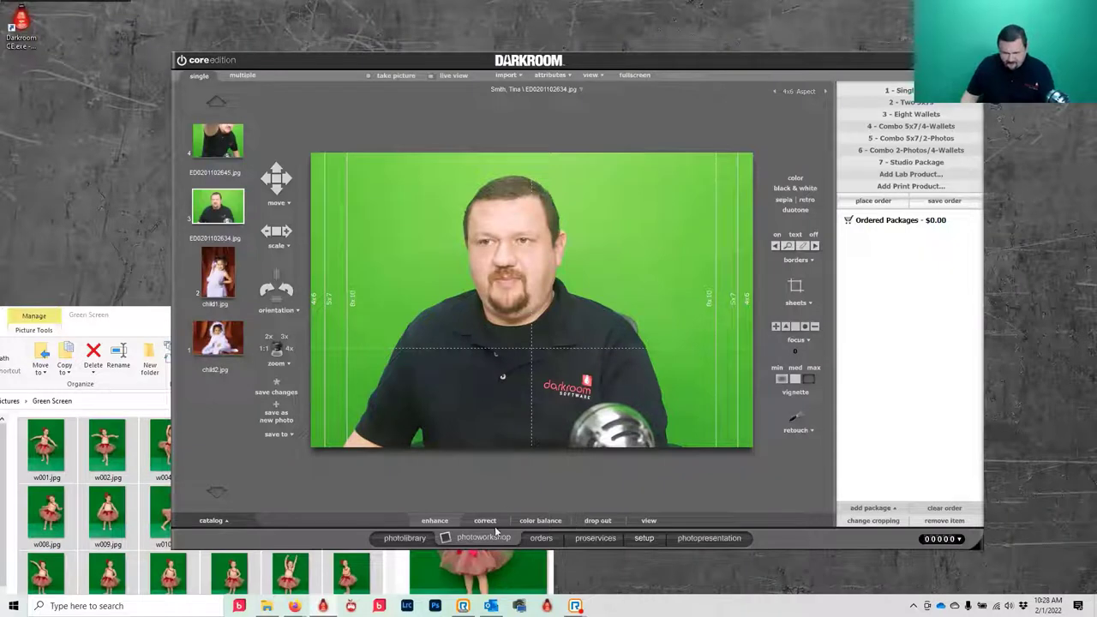
# - Remove the Gmail account under Setup > Photographer Info > Email and Social Media
pyautogui.click(645, 538)
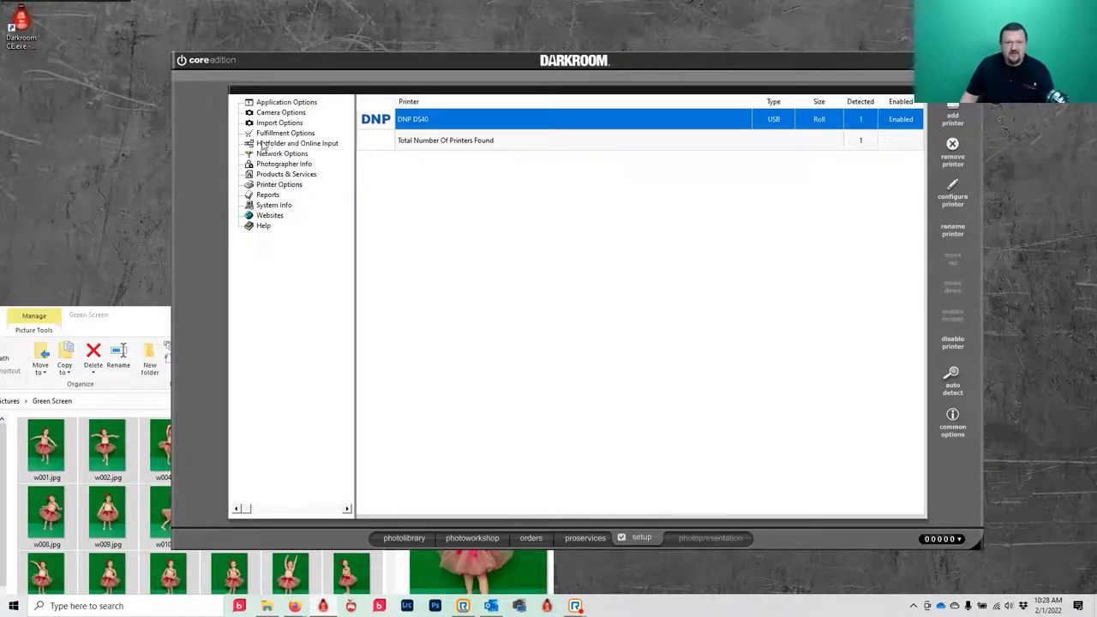
pyautogui.click(269, 165)
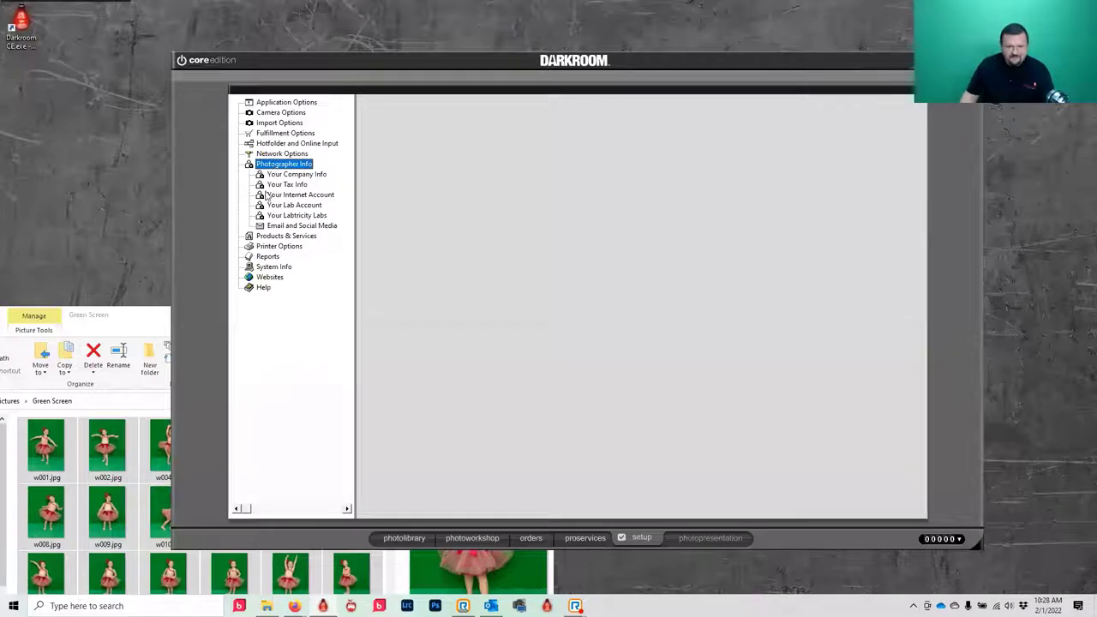
pyautogui.click(303, 226)
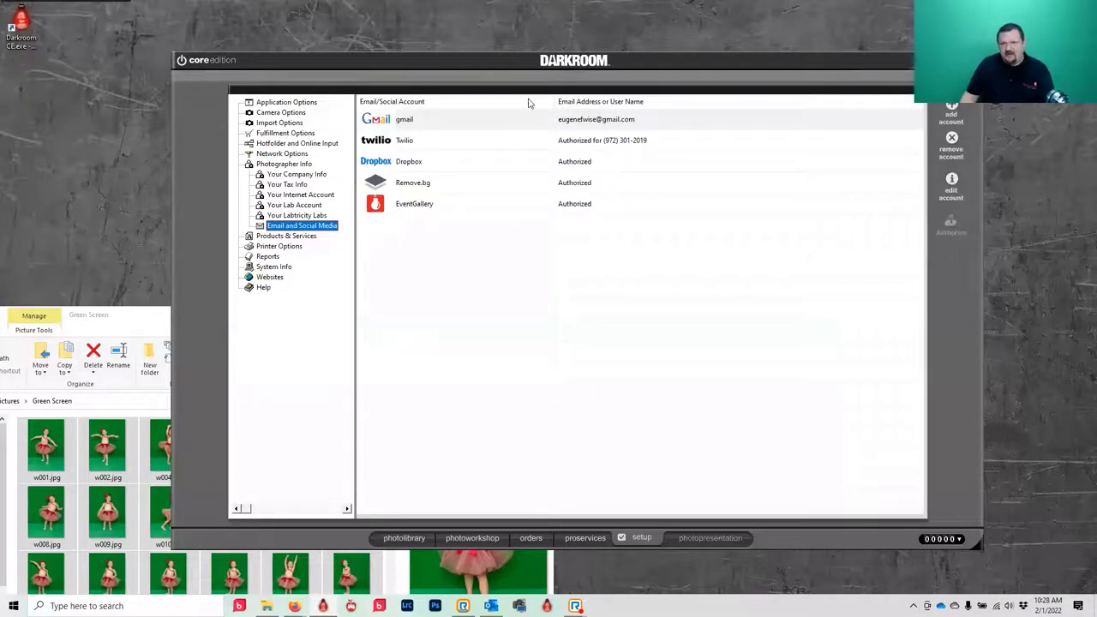
pyautogui.click(539, 123)
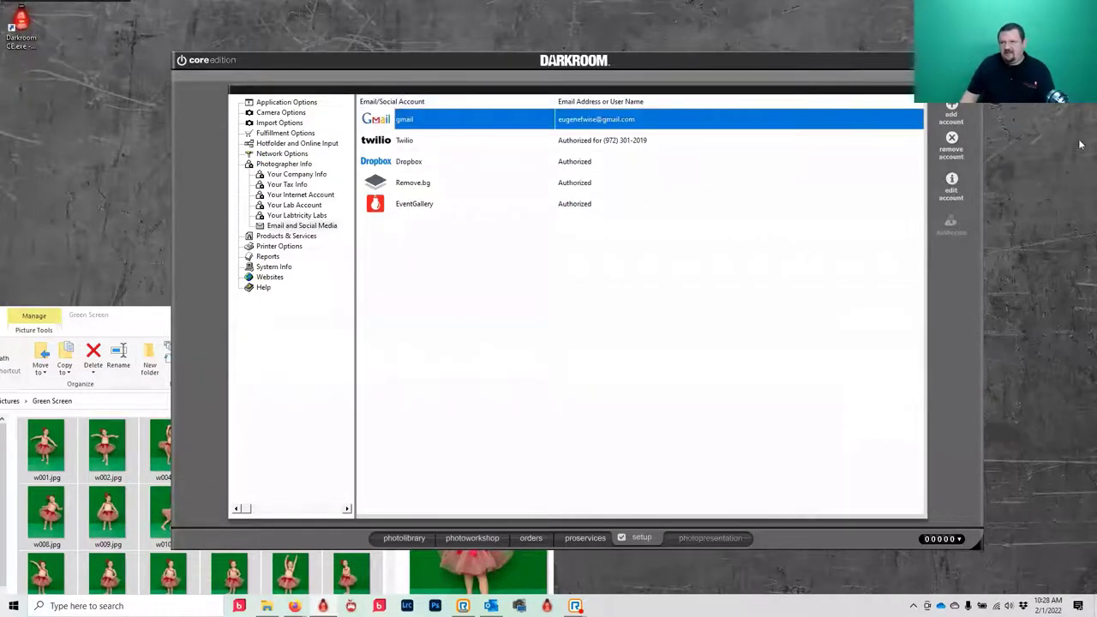
pyautogui.click(951, 140)
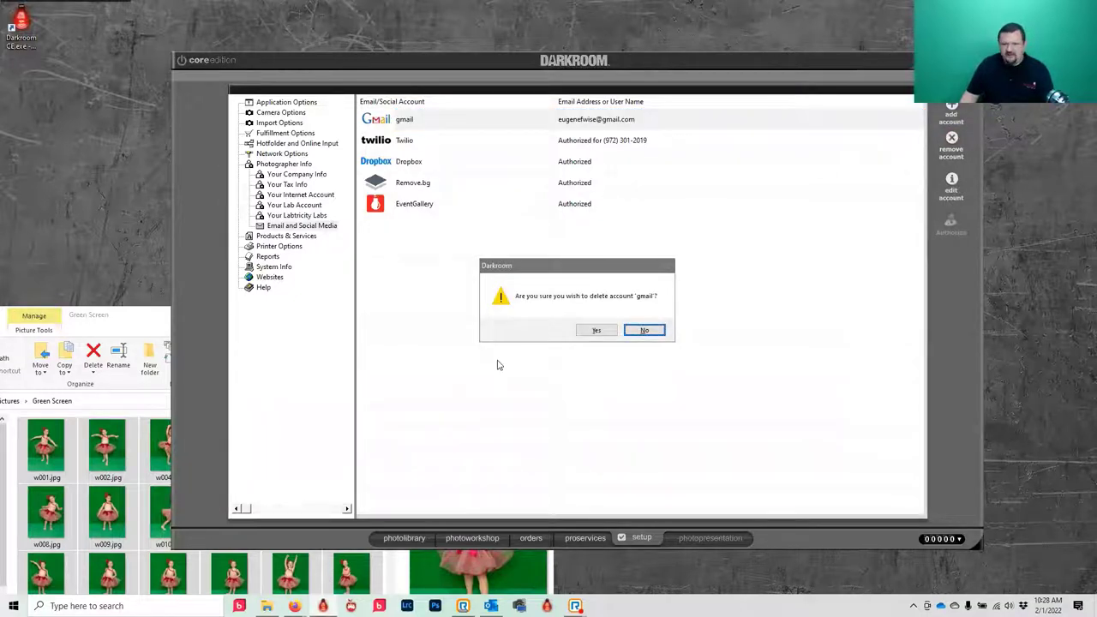
pyautogui.click(597, 330)
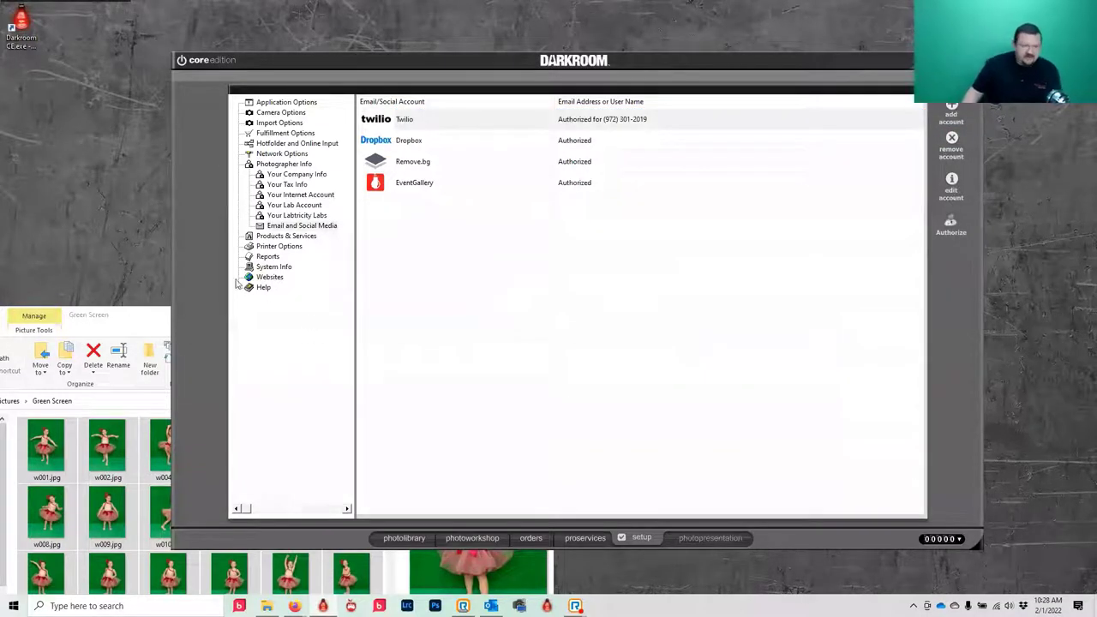
pyautogui.moveTo(293, 606)
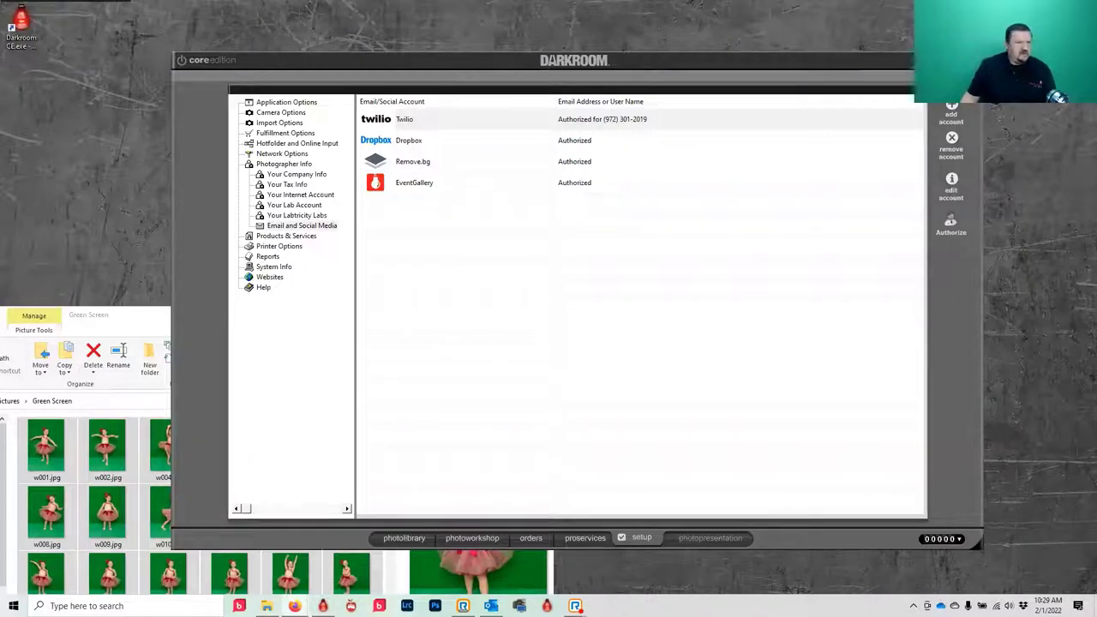
# - Start a New Email Account and enter the sender's name and Gmail address
pyautogui.click(951, 113)
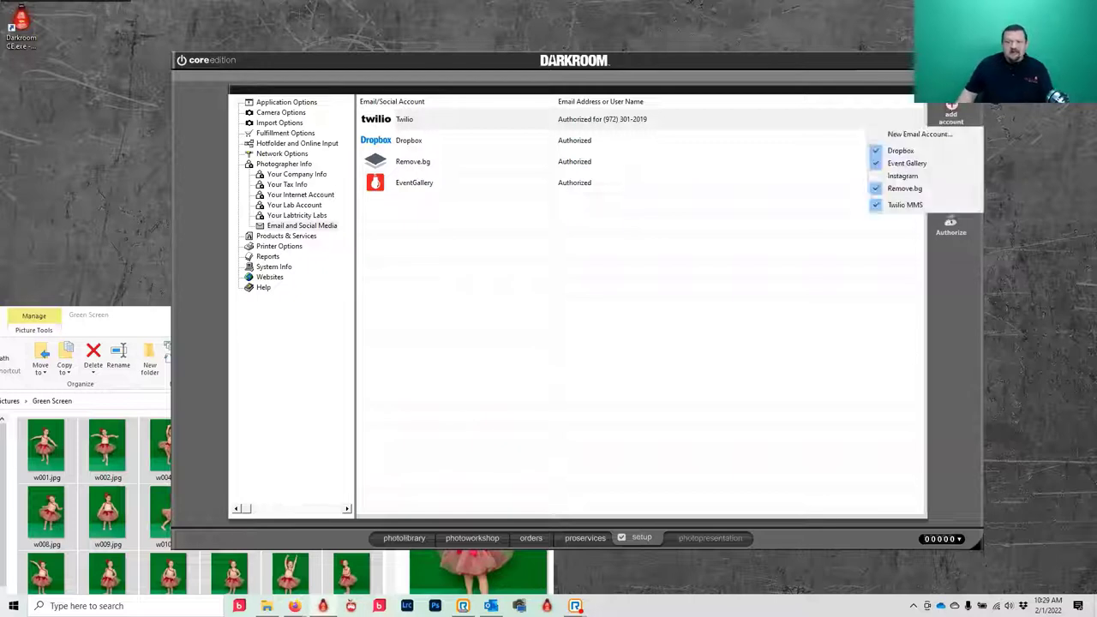
pyautogui.click(918, 133)
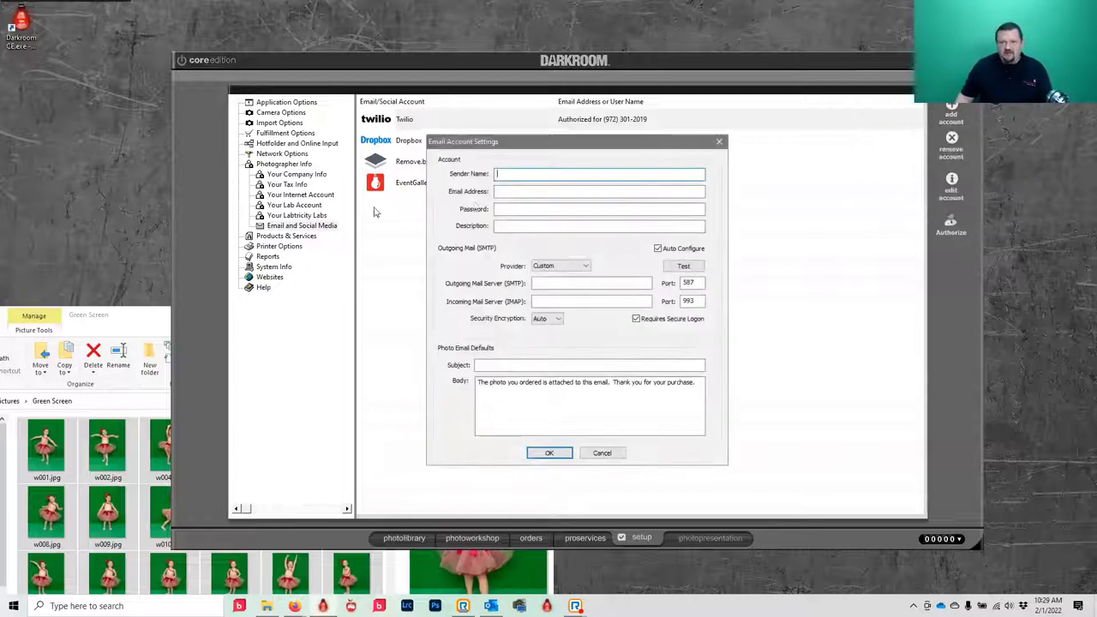
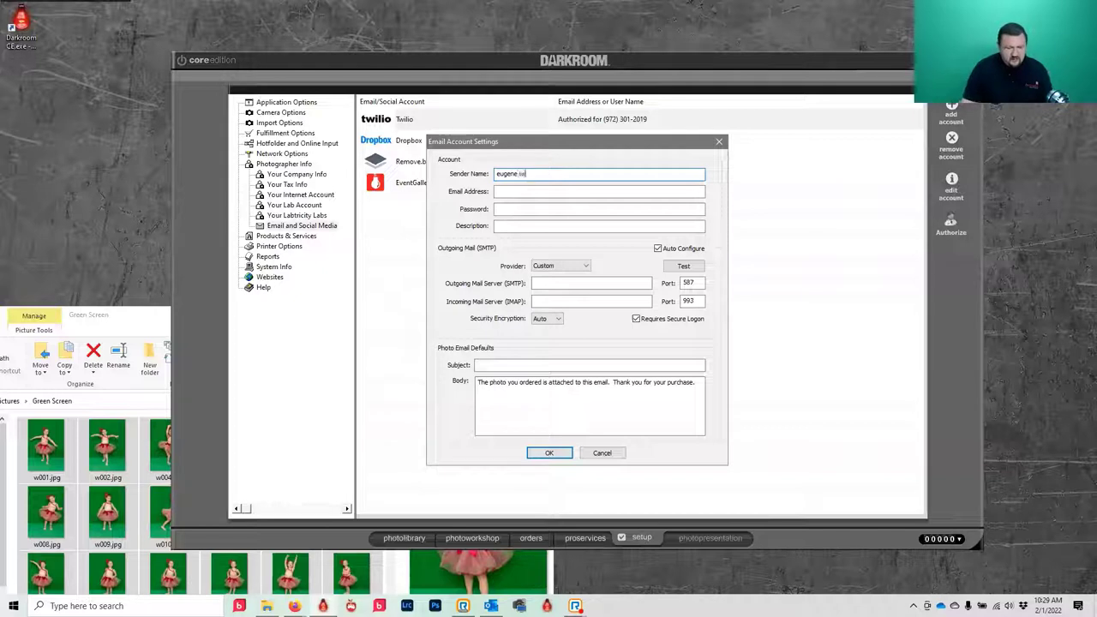
pyautogui.press('Tab')
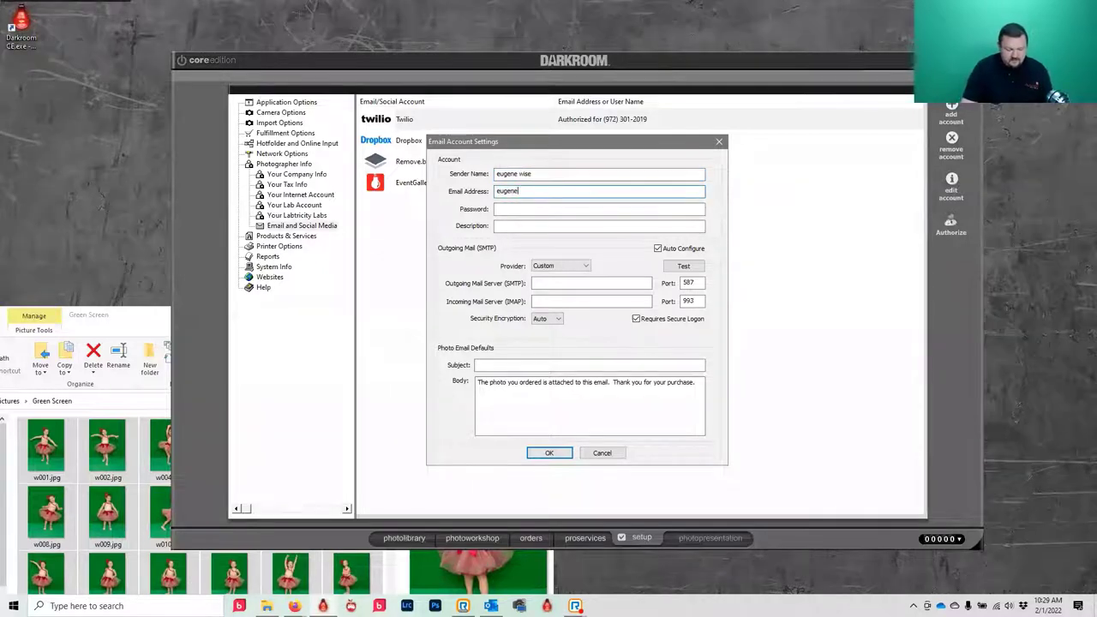
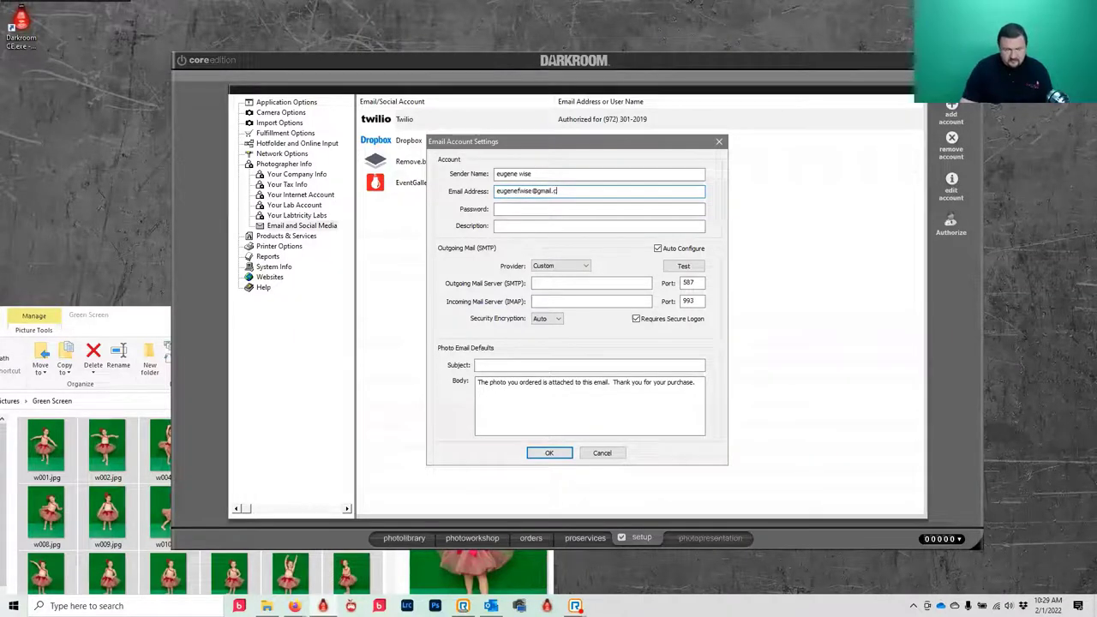
# - Enter the account password and set the description to 'gmail'
pyautogui.click(532, 207)
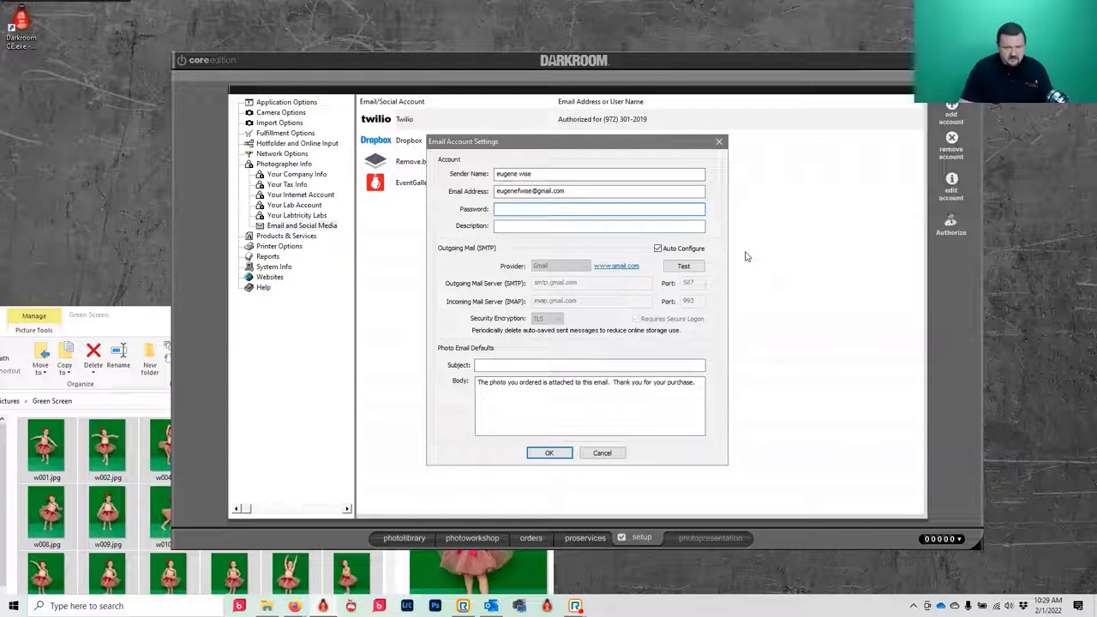
pyautogui.write('xx')
pyautogui.press('BackSpace')
pyautogui.press('BackSpace')
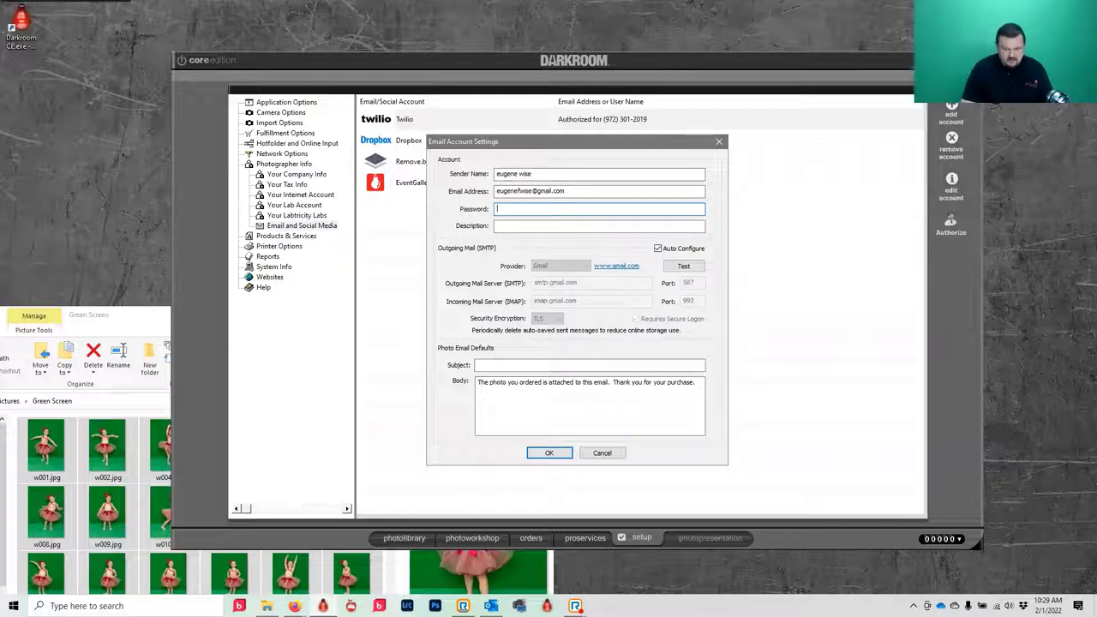
pyautogui.write('xxxxxxxx')
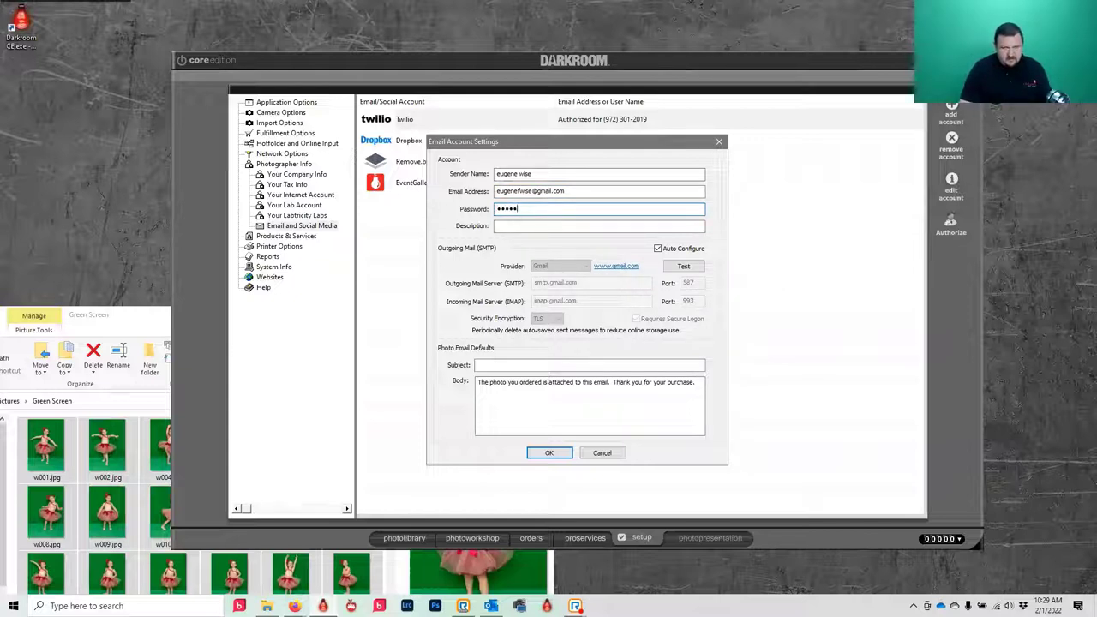
pyautogui.click(580, 226)
pyautogui.write('gmail')
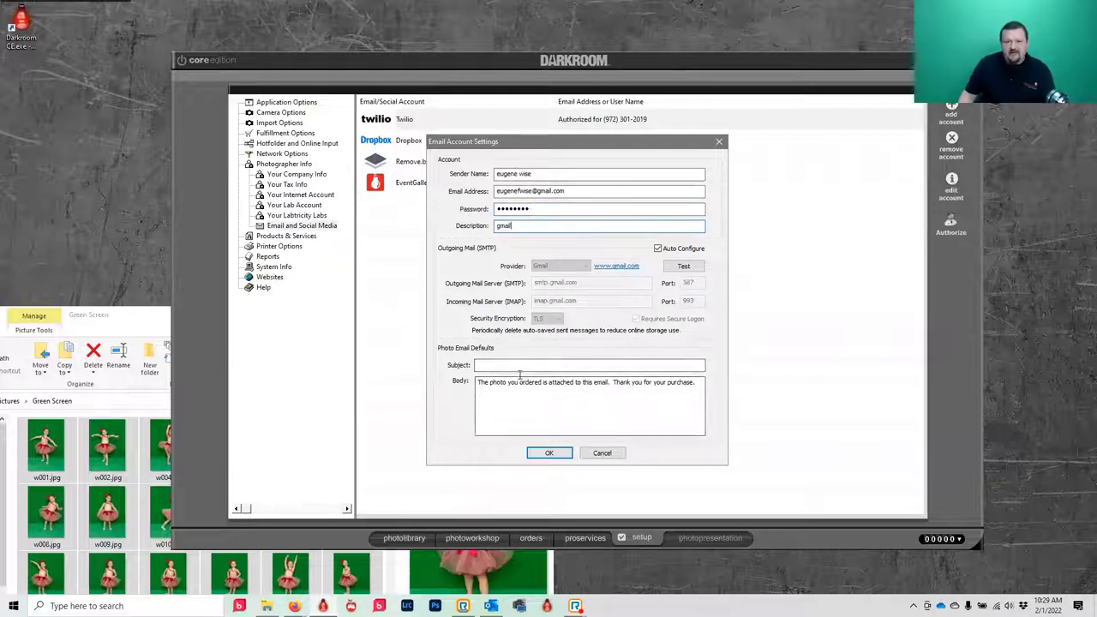
# - Test the outgoing mail connection and dismiss the 'Outgoing mail connection failed' error
pyautogui.click(683, 269)
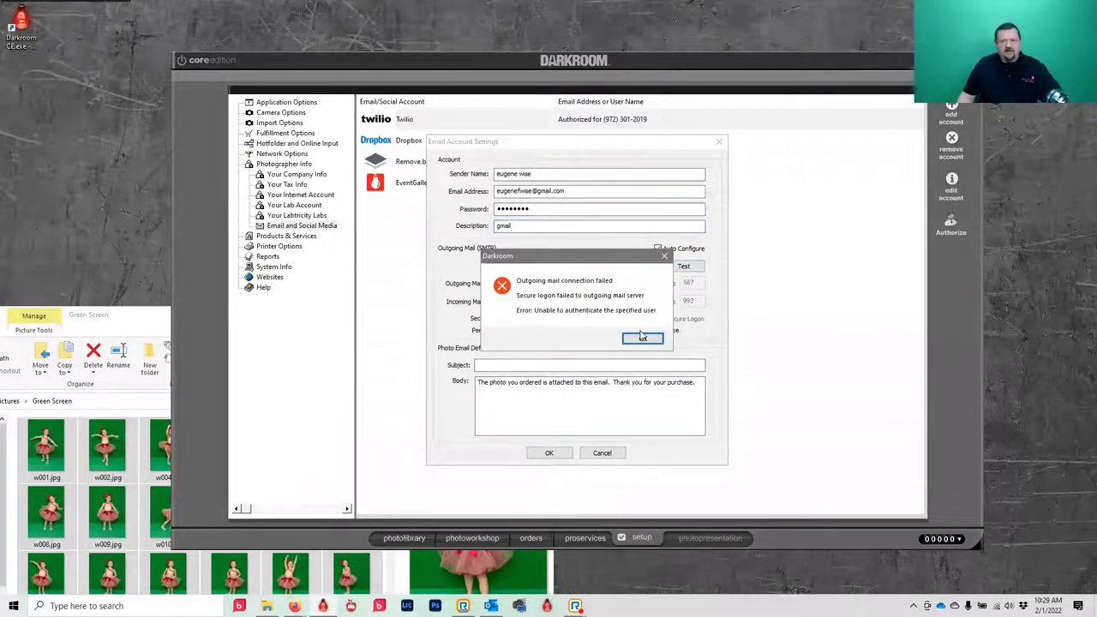
pyautogui.click(645, 340)
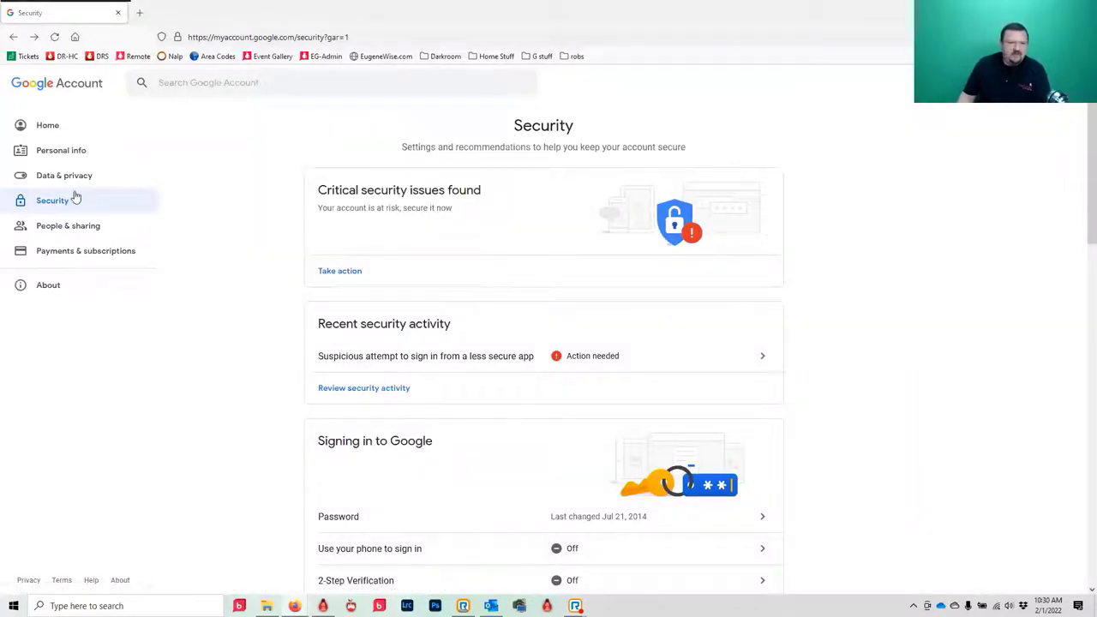
# - Turn on Allow less secure apps on the Google Account Security page
pyautogui.scroll(-1, 334, 204)
pyautogui.scroll(-6, 194, 340)
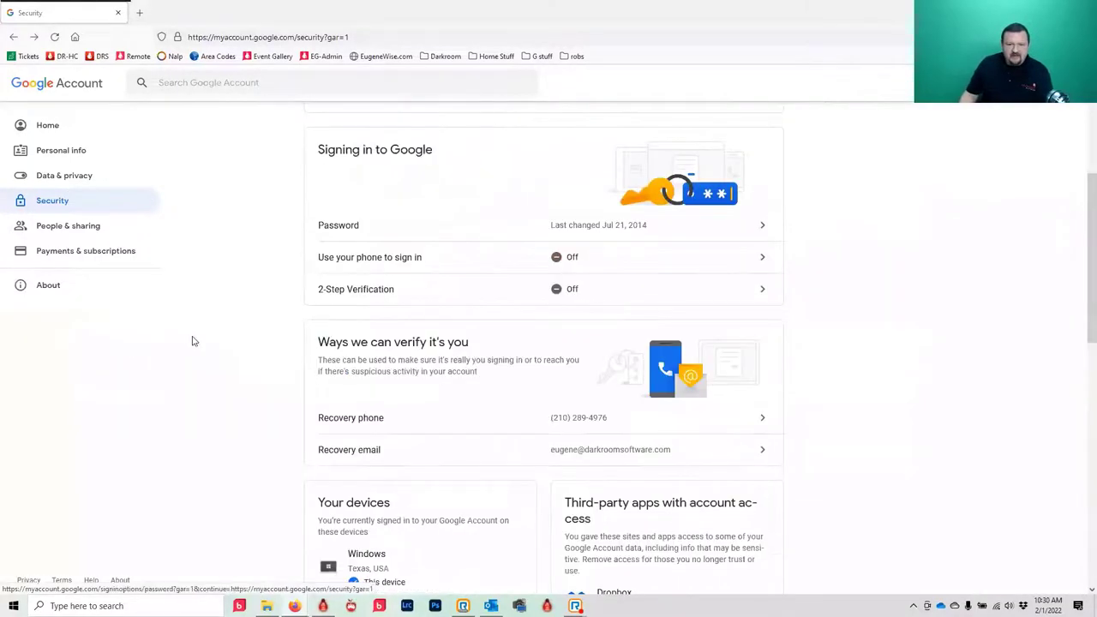
pyautogui.scroll(-2, 383, 526)
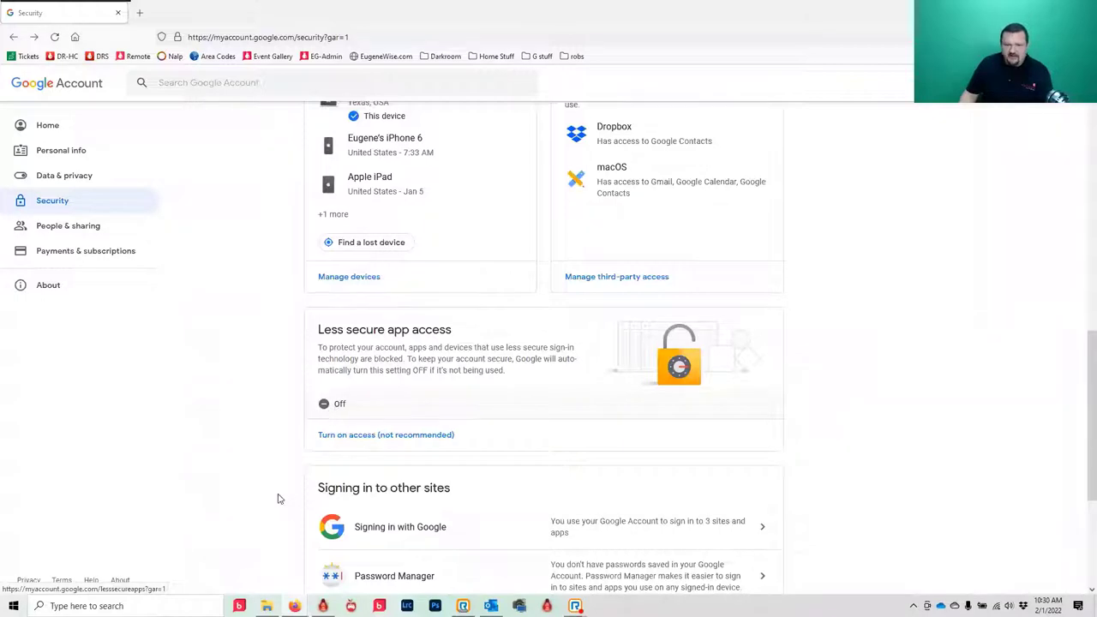
pyautogui.click(331, 406)
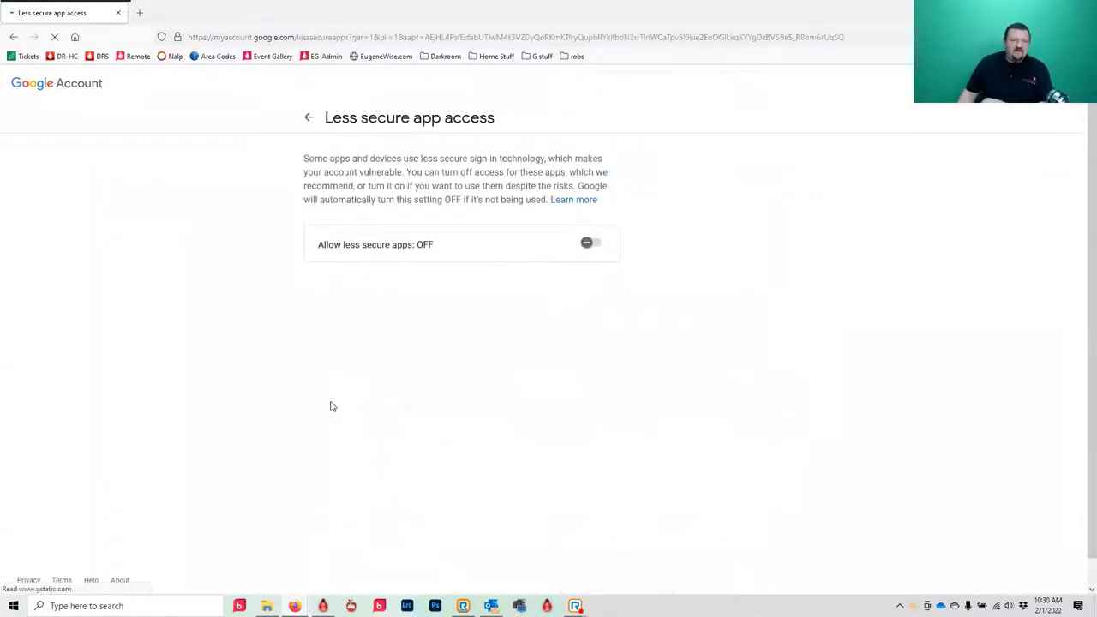
pyautogui.click(596, 245)
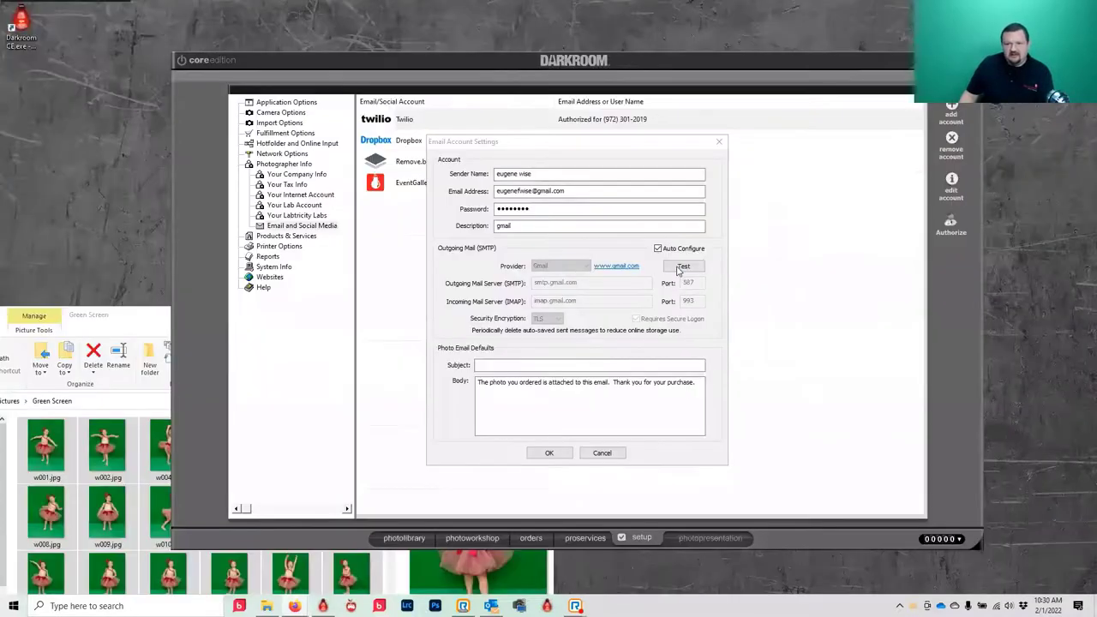
# - Retest the Gmail outgoing connection successfully and save the new email account
pyautogui.click(683, 265)
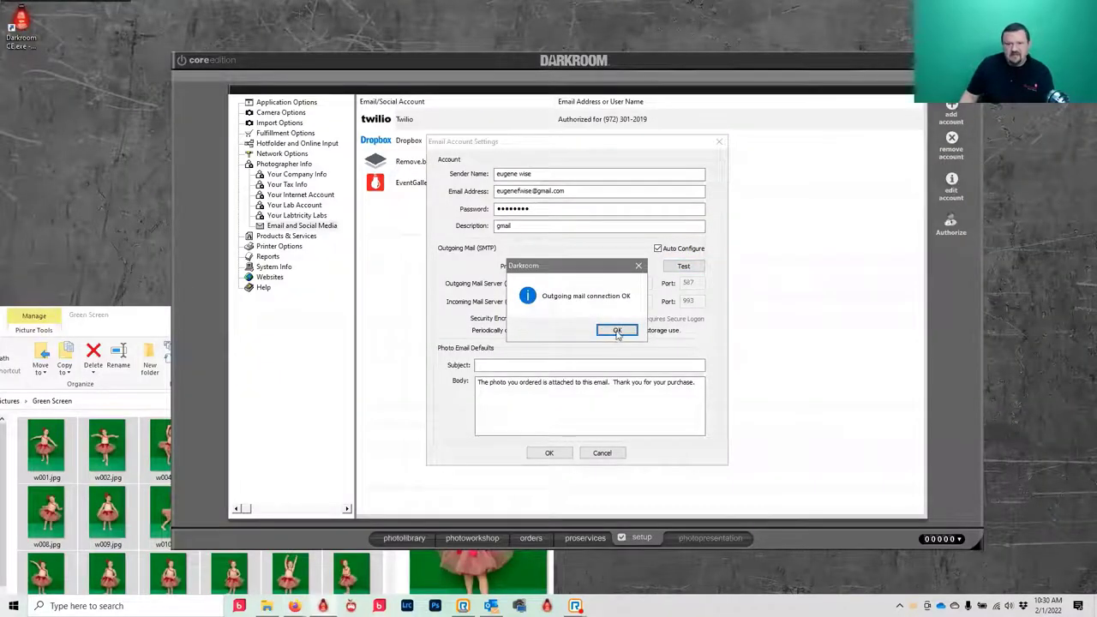
pyautogui.click(617, 331)
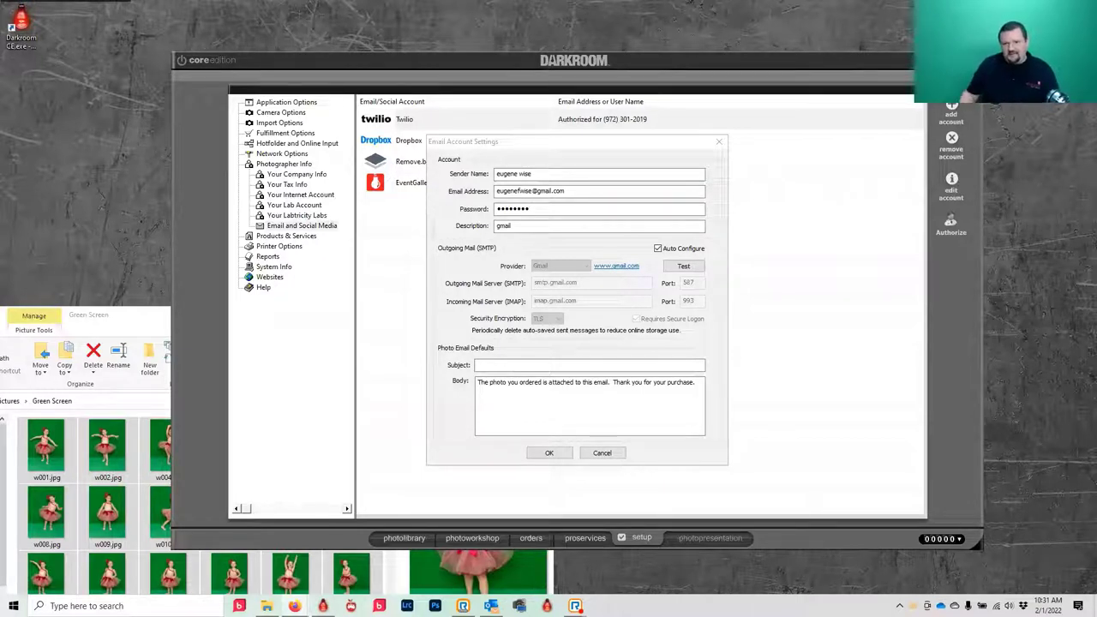
pyautogui.click(562, 453)
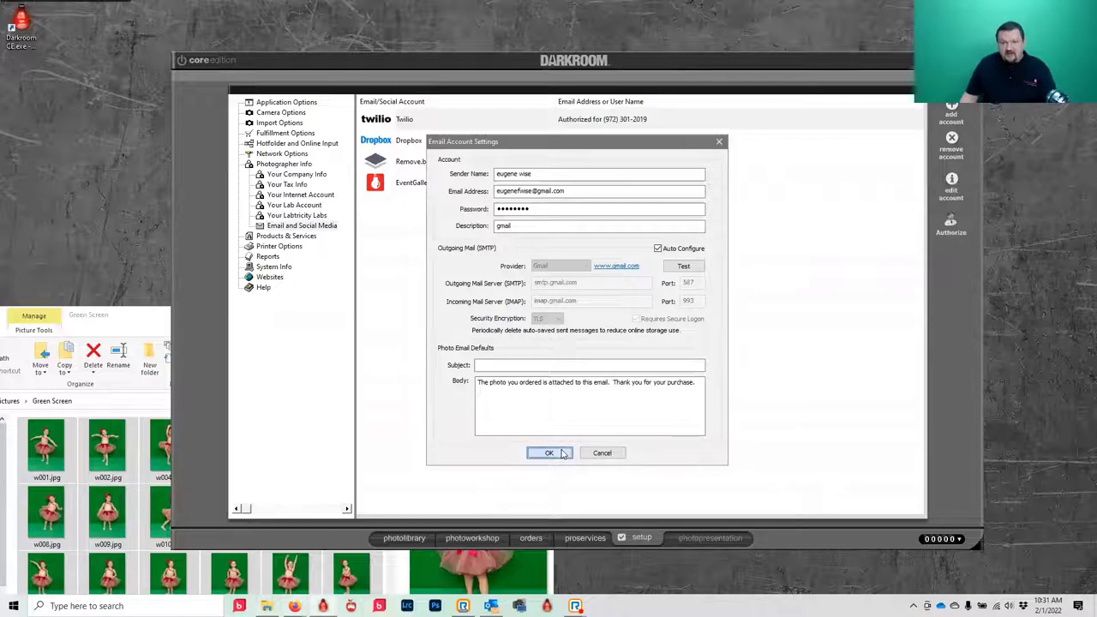
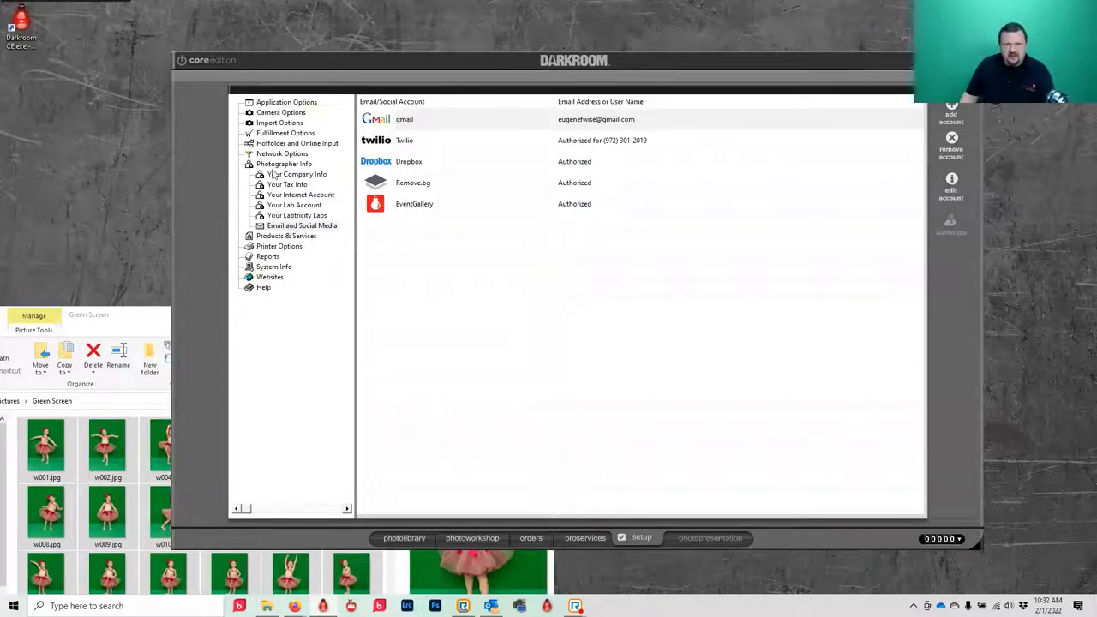
# - Browse the printer models under Printer Options and cancel, keeping the DNP DS40 as the only printer
pyautogui.click(281, 238)
pyautogui.click(289, 186)
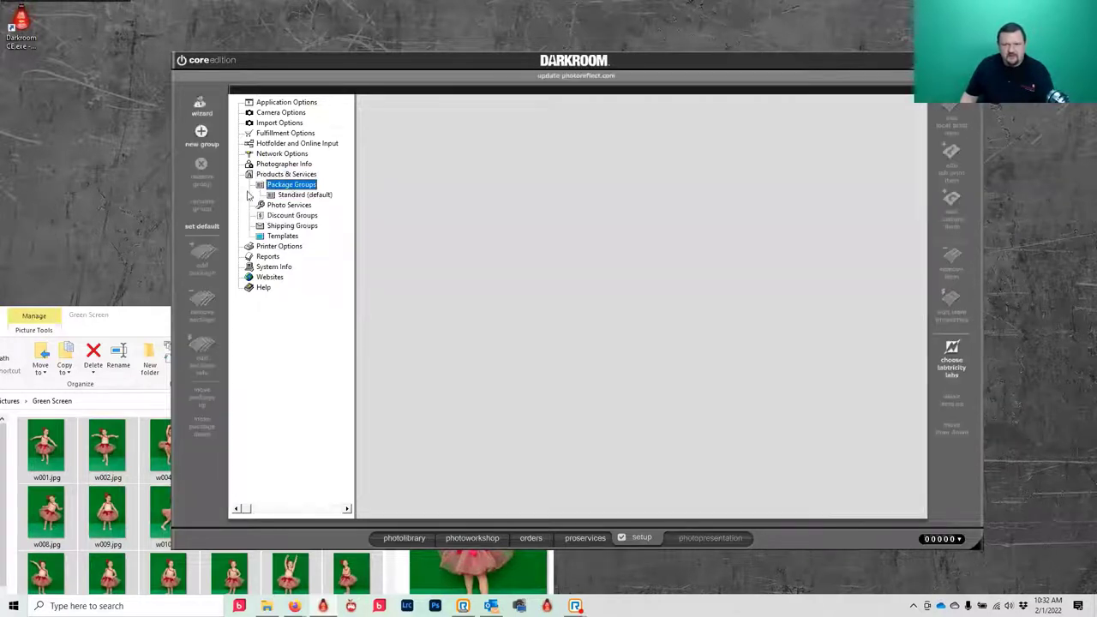
pyautogui.click(277, 246)
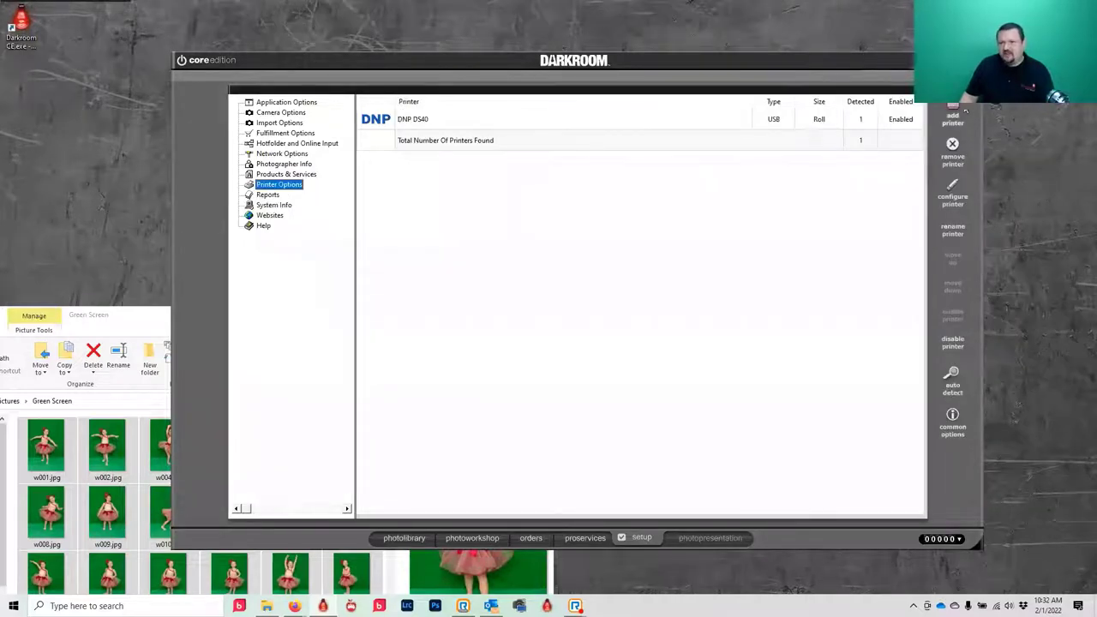
pyautogui.click(952, 118)
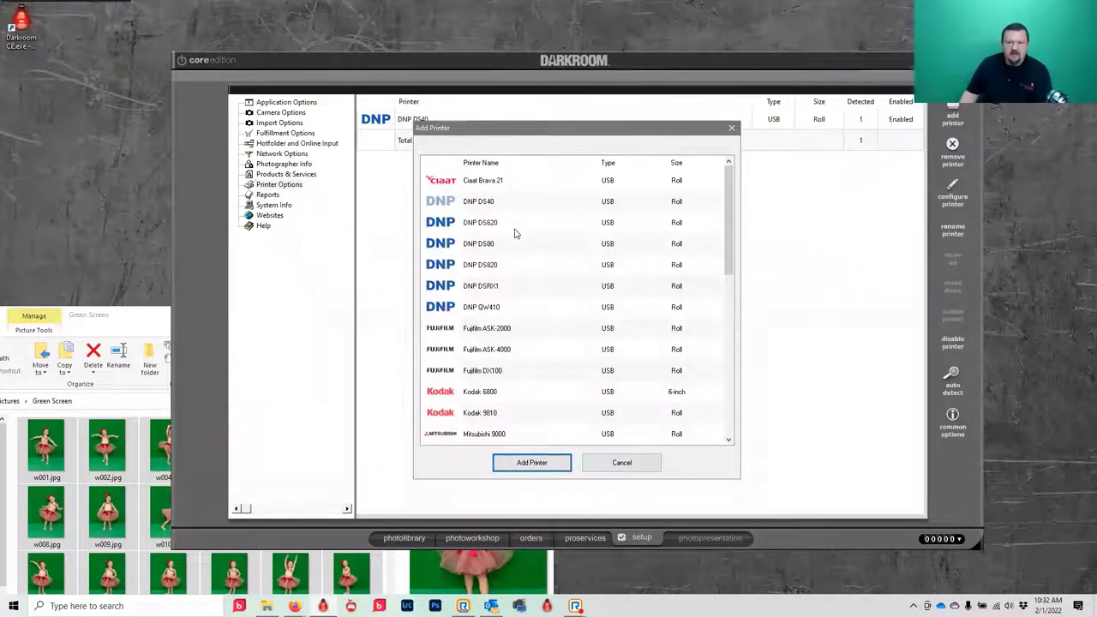
pyautogui.scroll(-4, 521, 223)
pyautogui.scroll(-3, 514, 298)
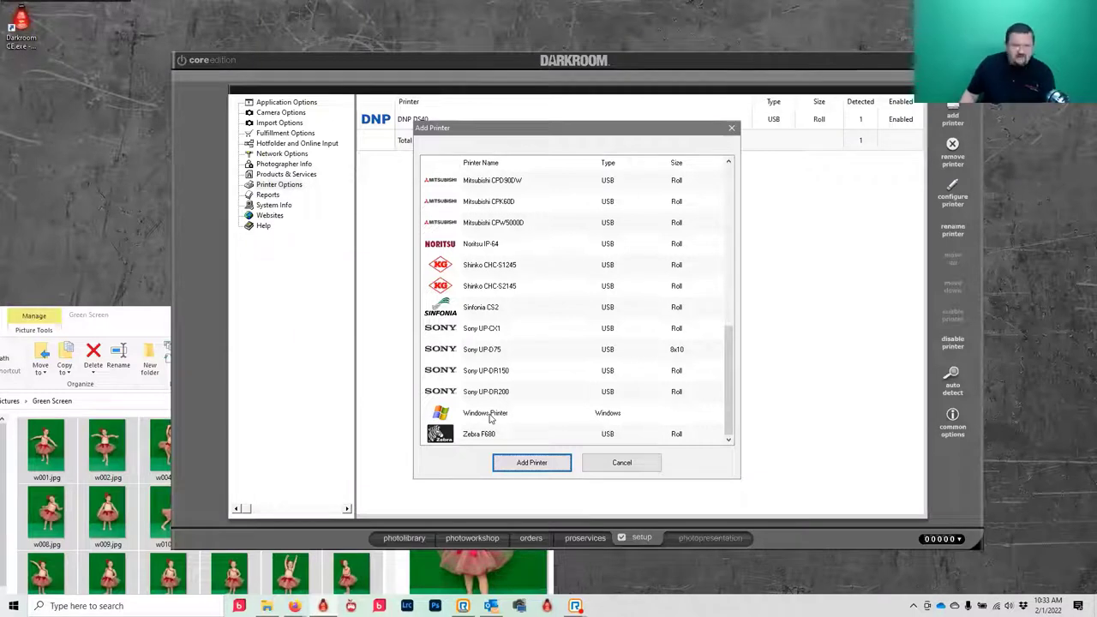
pyautogui.click(634, 463)
pyautogui.click(612, 458)
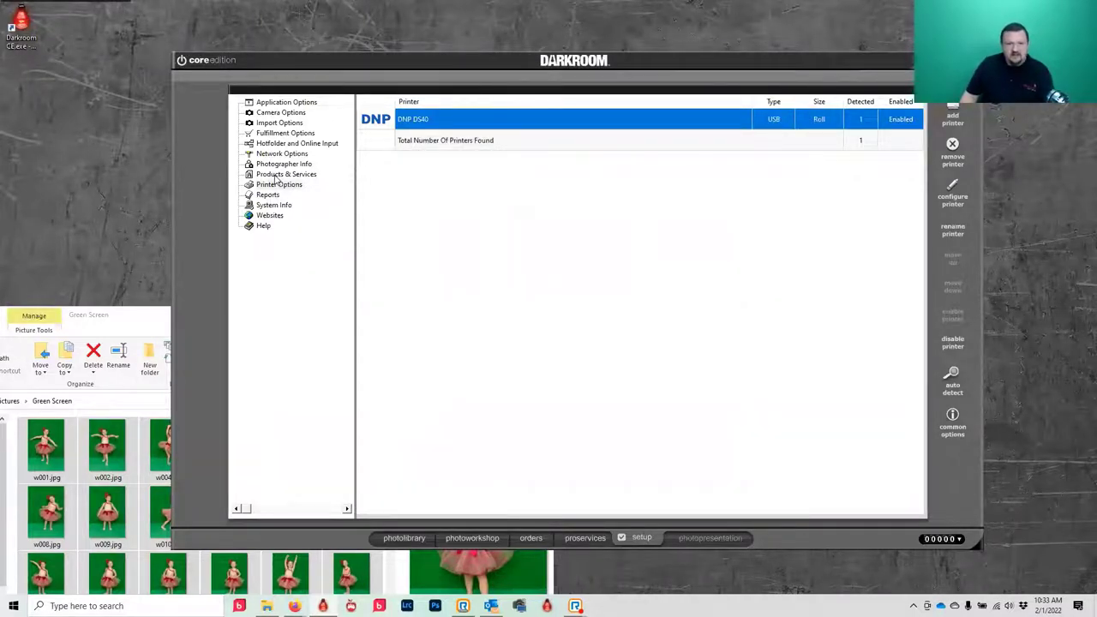
# - Inspect the Standard group's Single 8x10 package and discard an unwanted new package
pyautogui.click(276, 175)
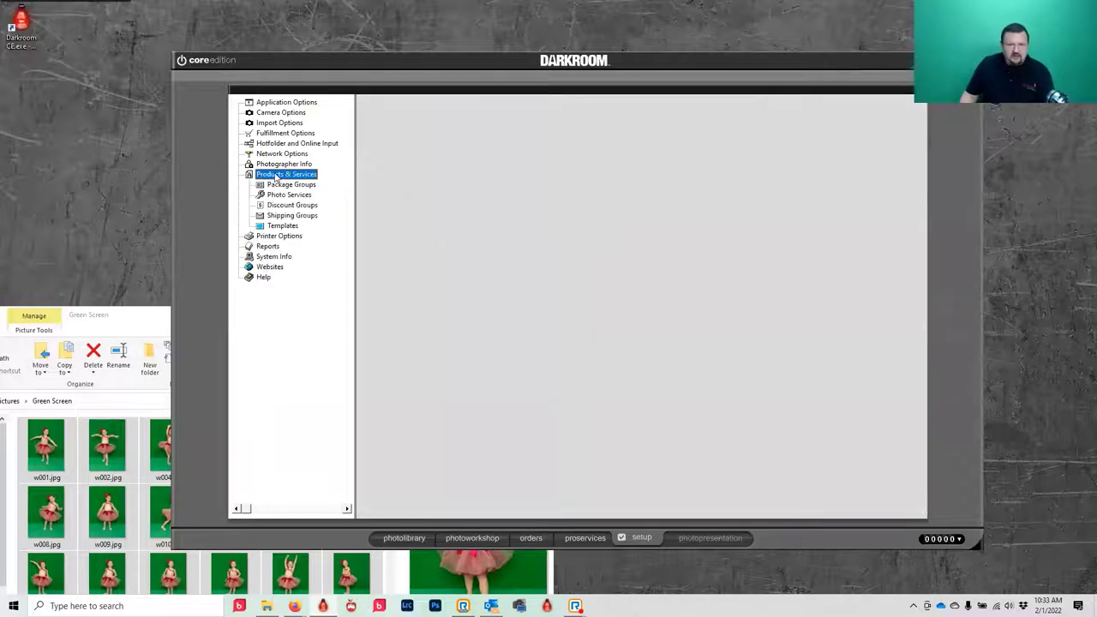
pyautogui.click(274, 185)
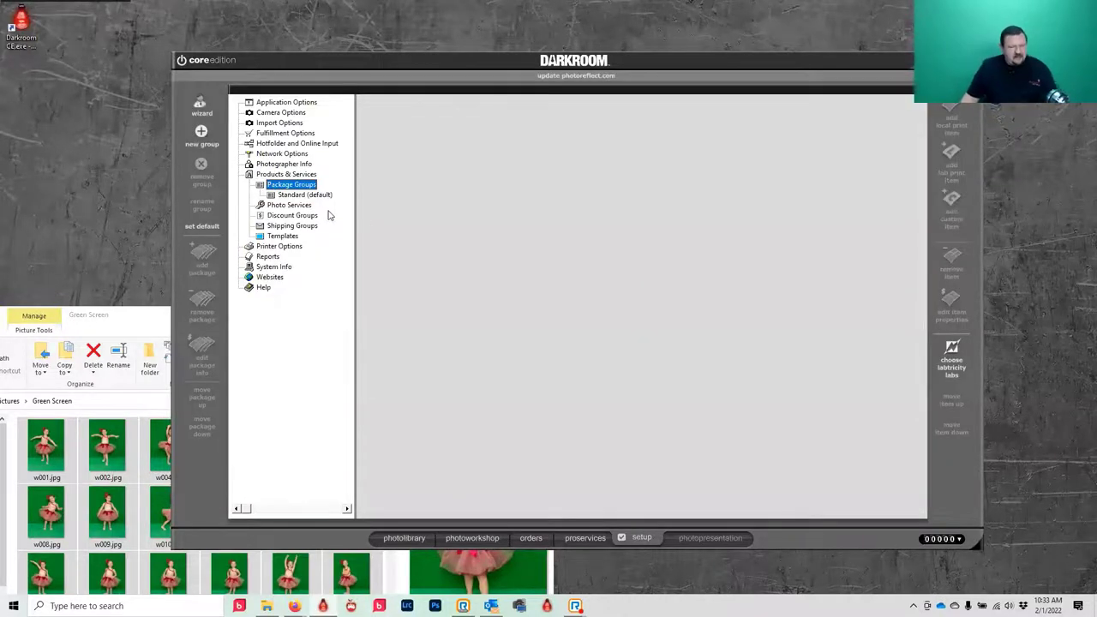
pyautogui.click(292, 196)
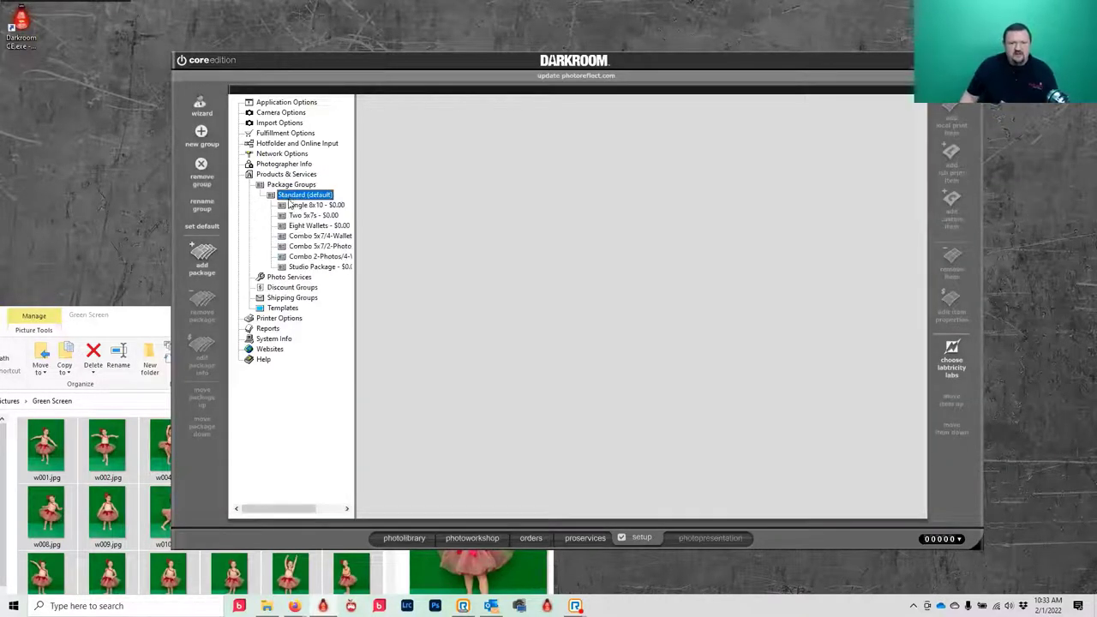
pyautogui.click(305, 206)
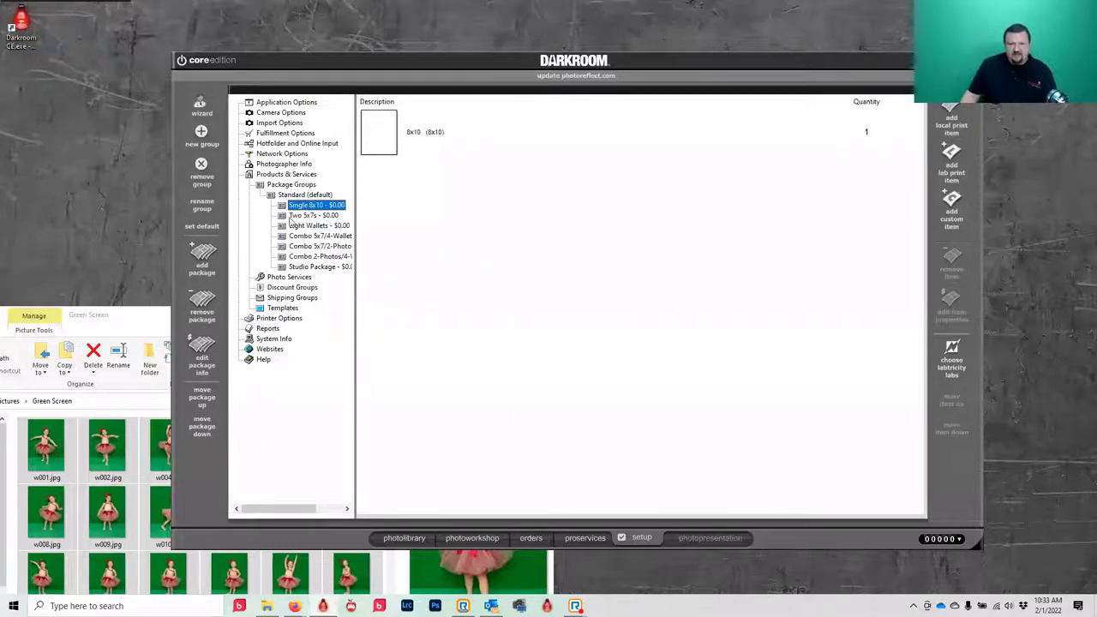
pyautogui.click(304, 199)
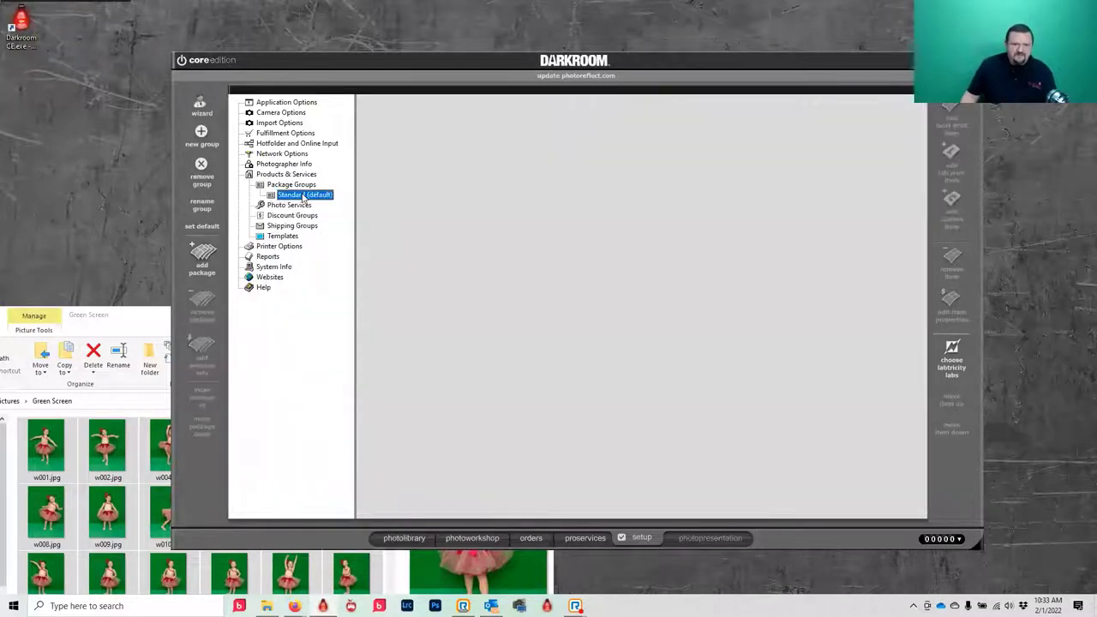
pyautogui.click(203, 261)
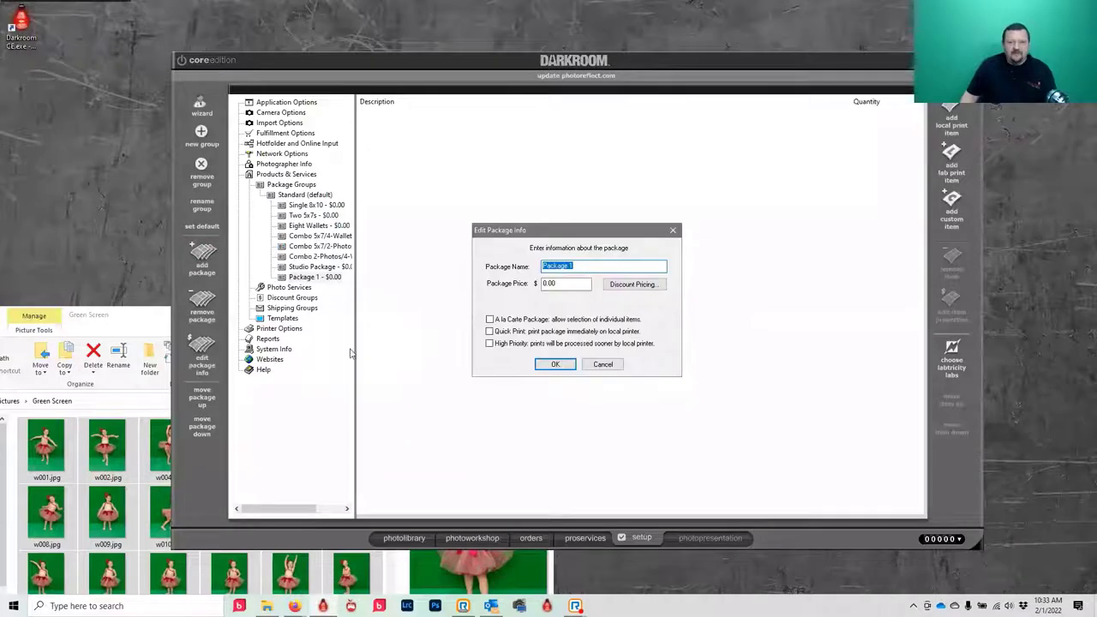
pyautogui.click(602, 364)
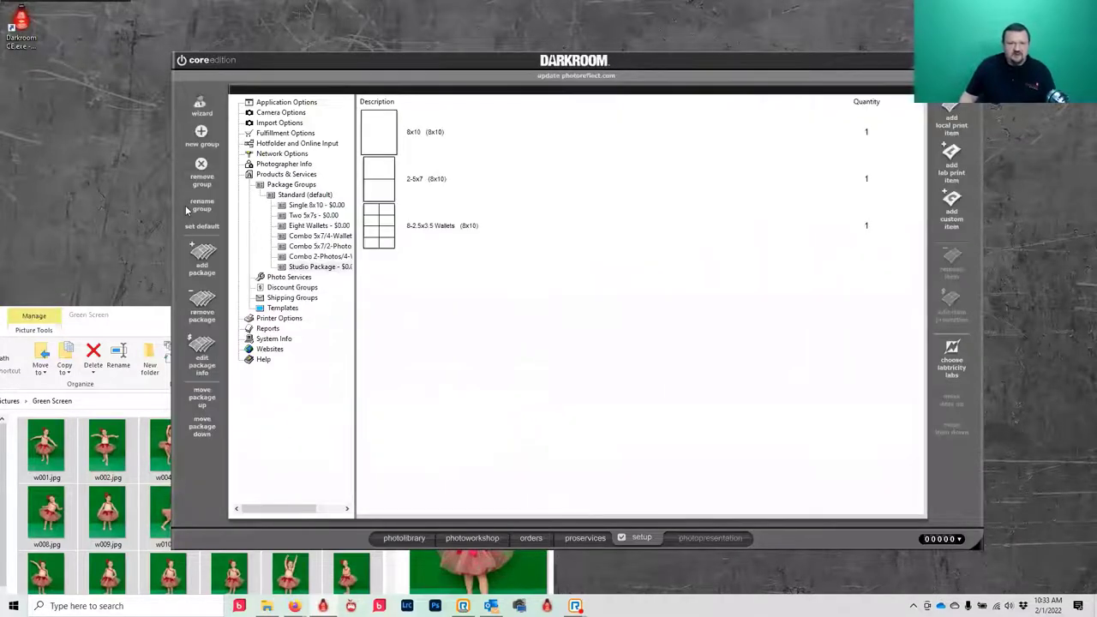
# - Create a new package group named 'Event Packages'
pyautogui.click(201, 135)
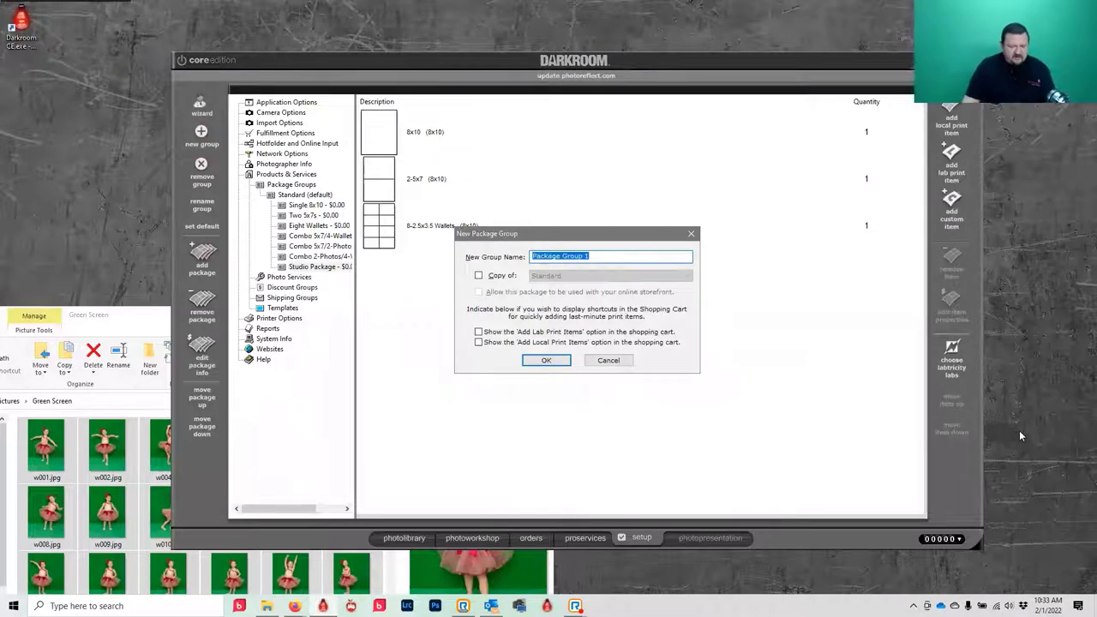
pyautogui.write('Event Packages')
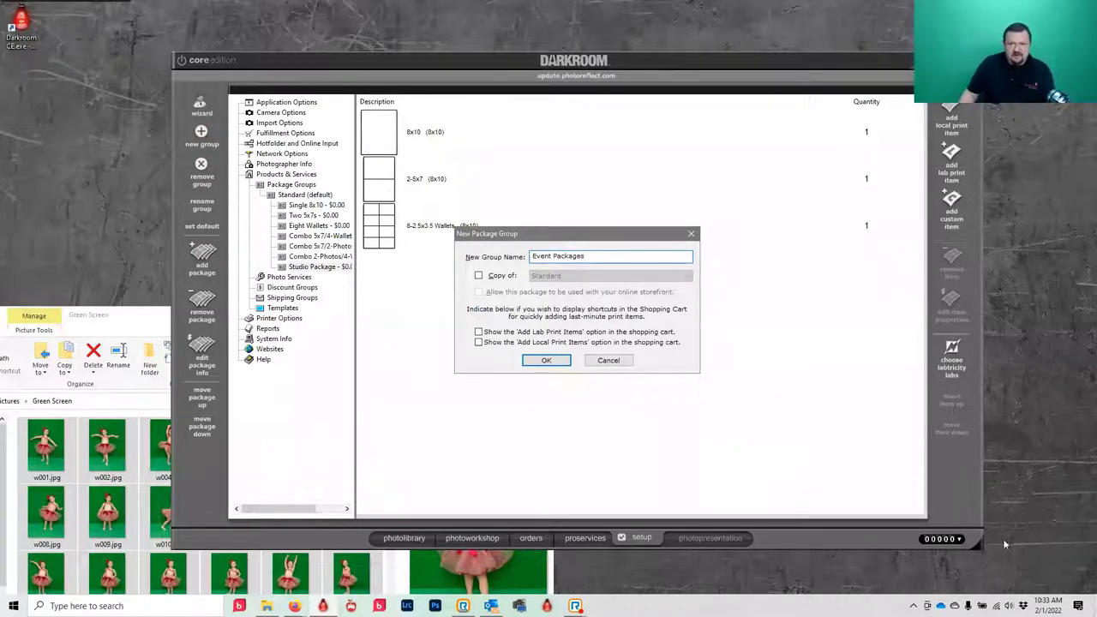
pyautogui.click(545, 361)
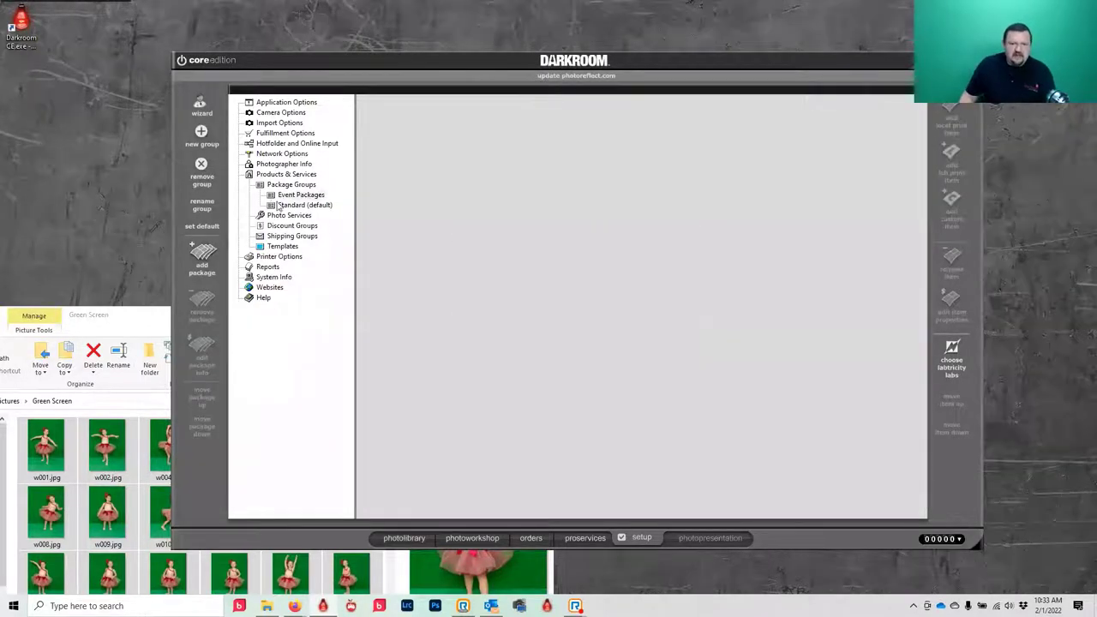
# - Rename the Event Packages package to '4x6' and accept offering it free
pyautogui.click(289, 197)
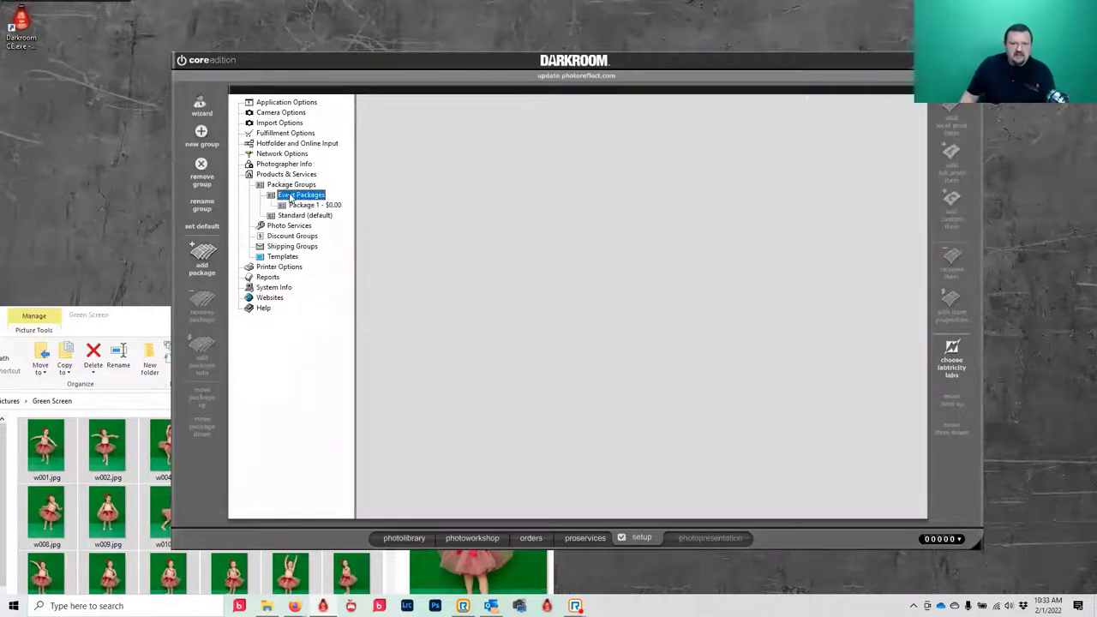
pyautogui.click(293, 206)
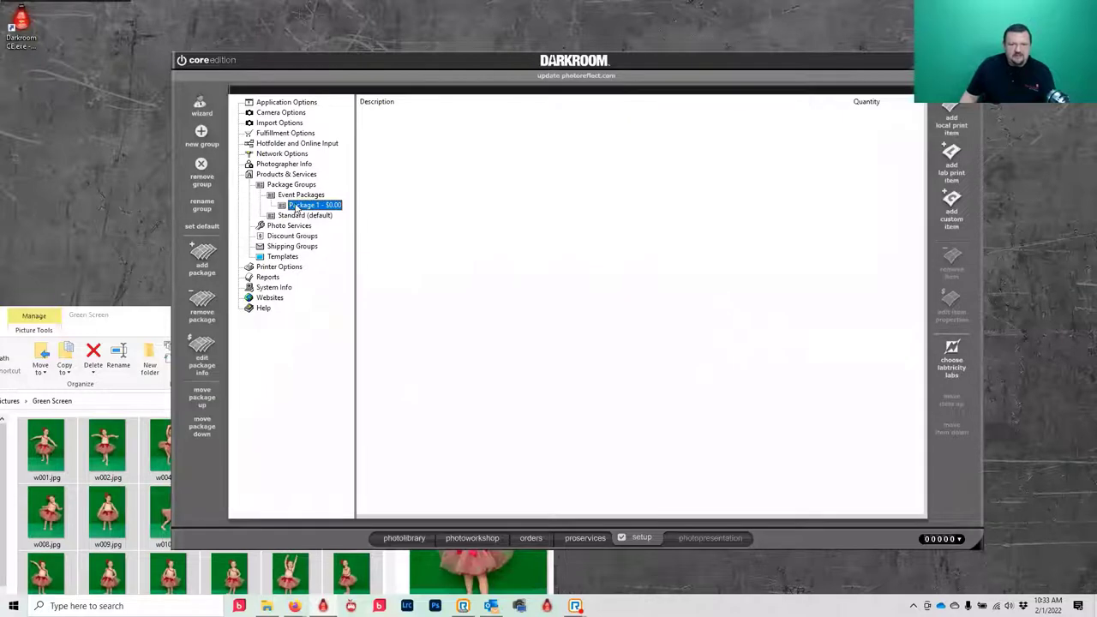
pyautogui.doubleClick(294, 206)
pyautogui.write('4x6')
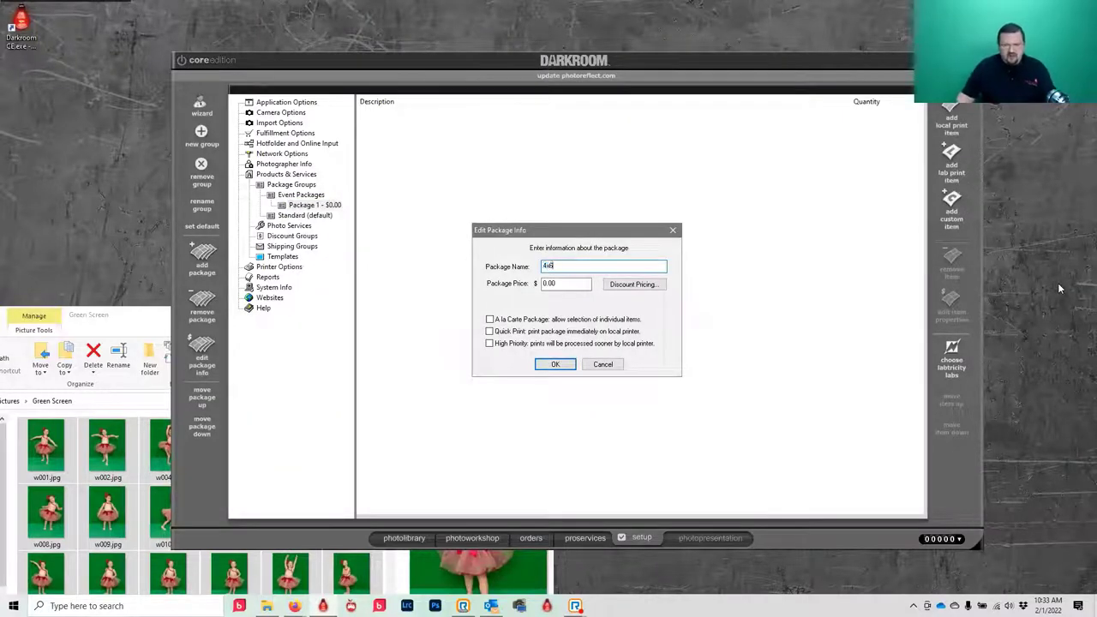
pyautogui.click(555, 364)
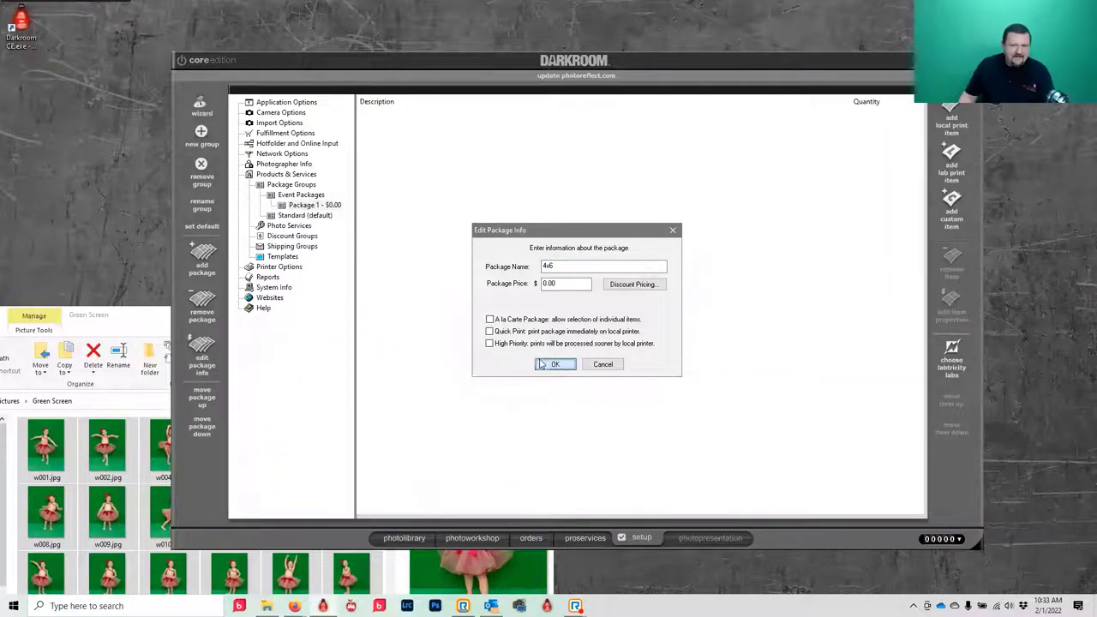
pyautogui.click(555, 364)
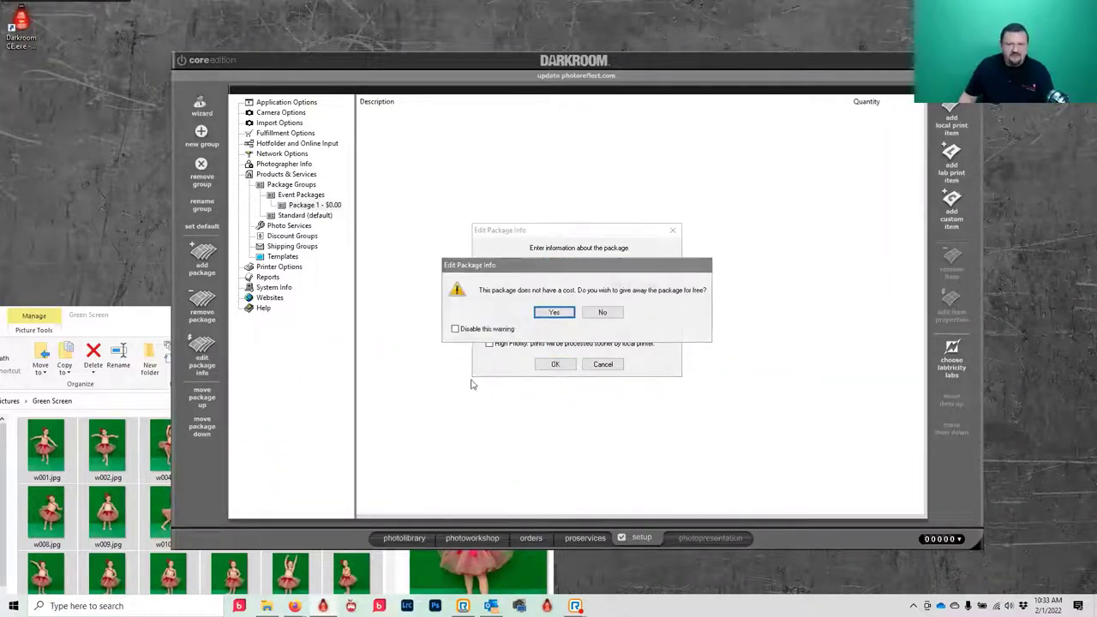
pyautogui.click(560, 314)
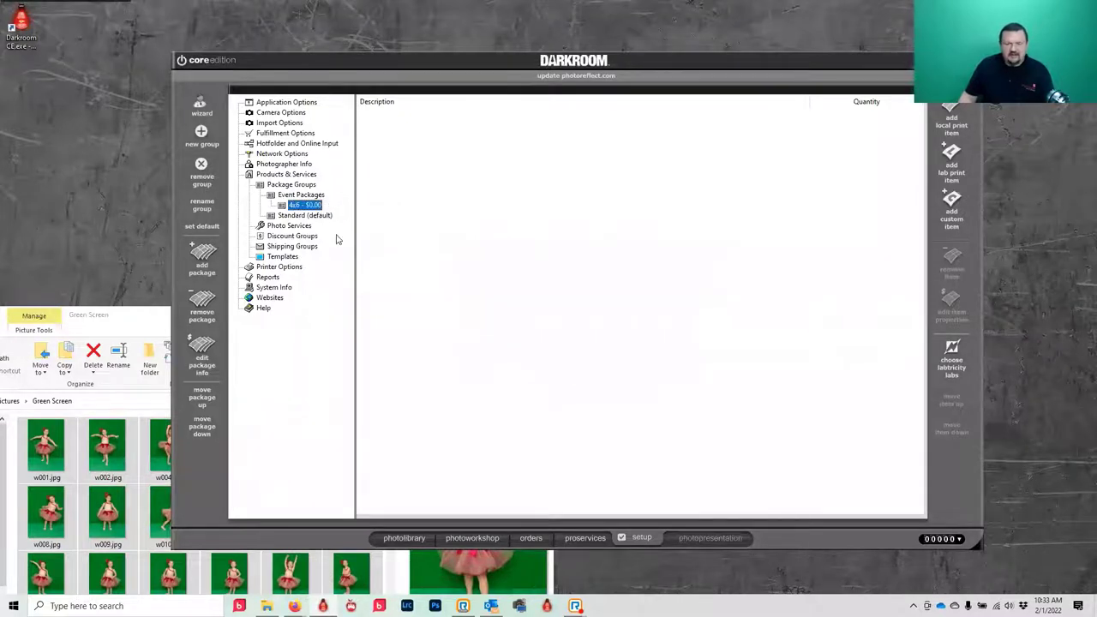
# - Add one 4x6 local print to the 4x6 package, then create another package
pyautogui.click(954, 113)
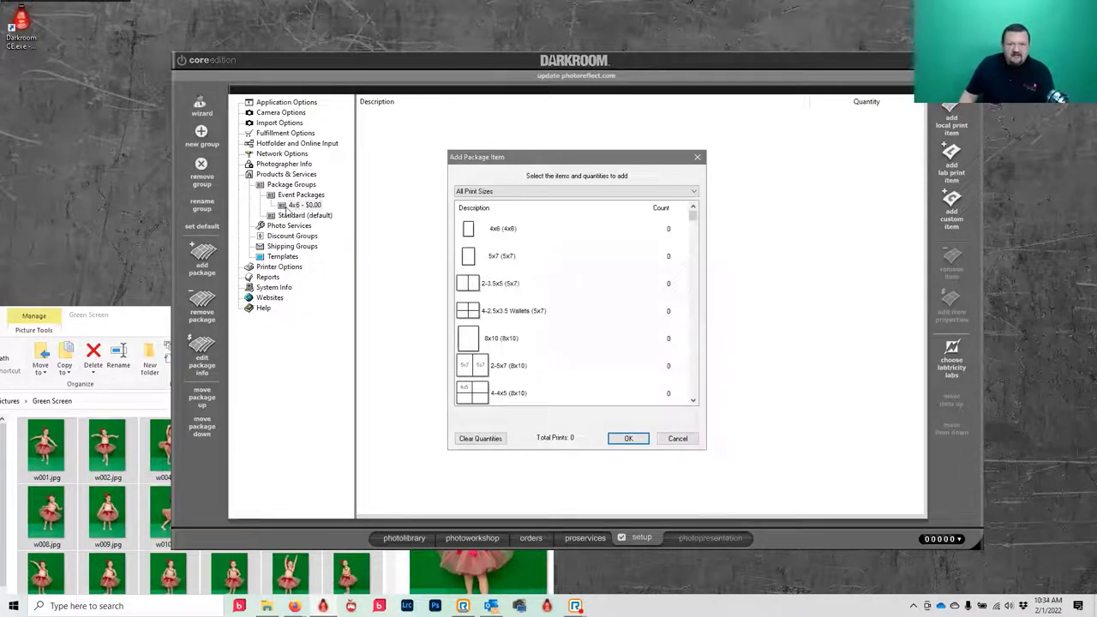
pyautogui.click(540, 229)
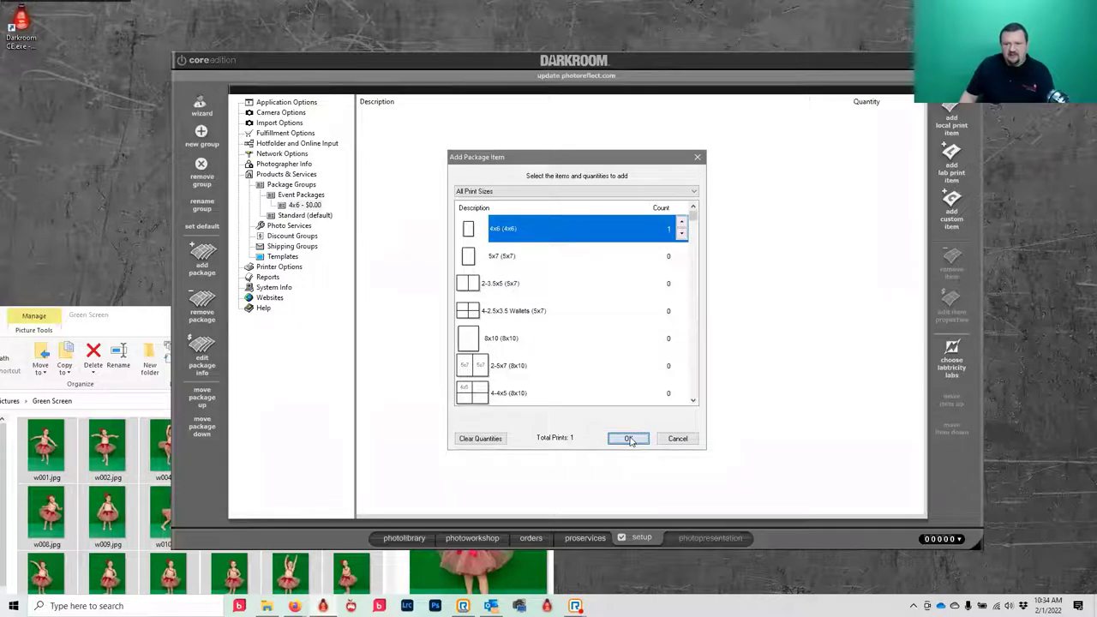
pyautogui.click(628, 439)
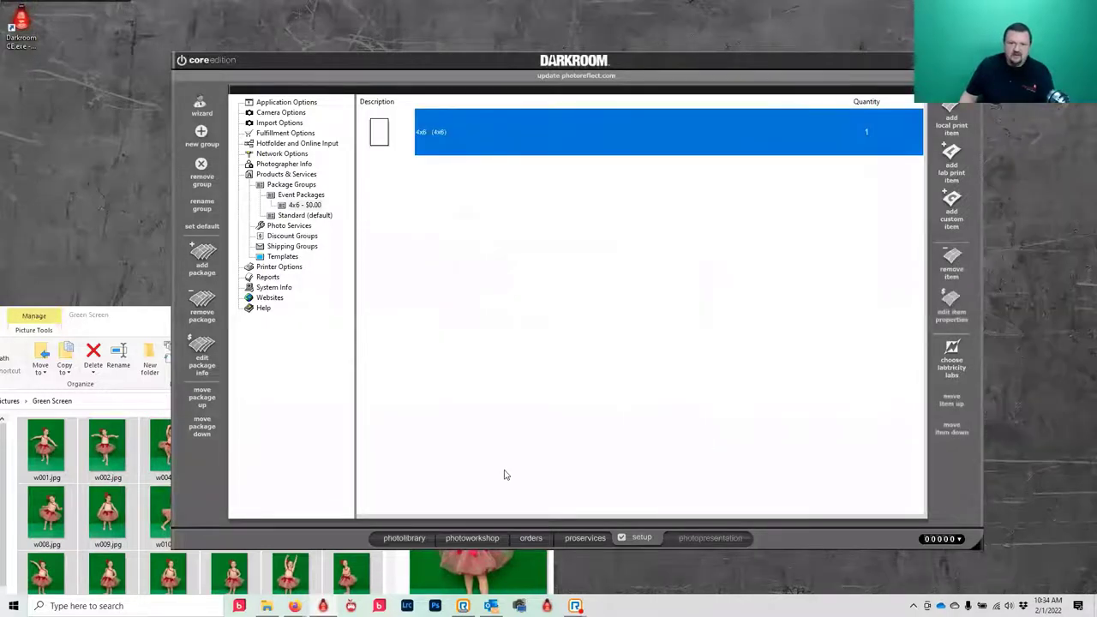
pyautogui.click(204, 259)
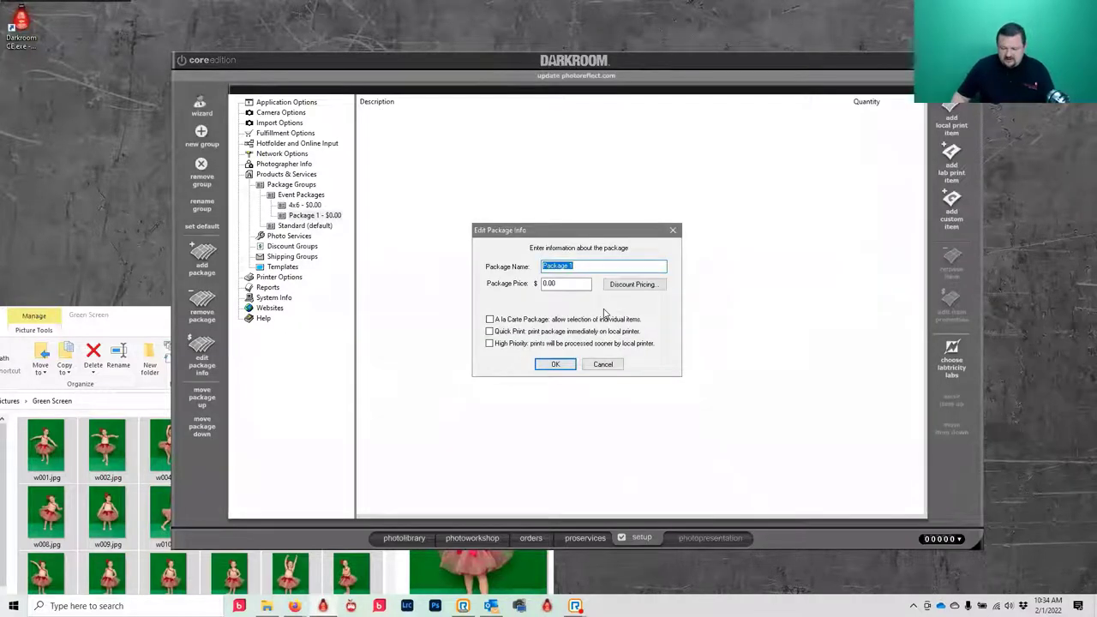
# - Name the new package '2 4x6', keep it free, and add two 4x6 prints
pyautogui.write('2')
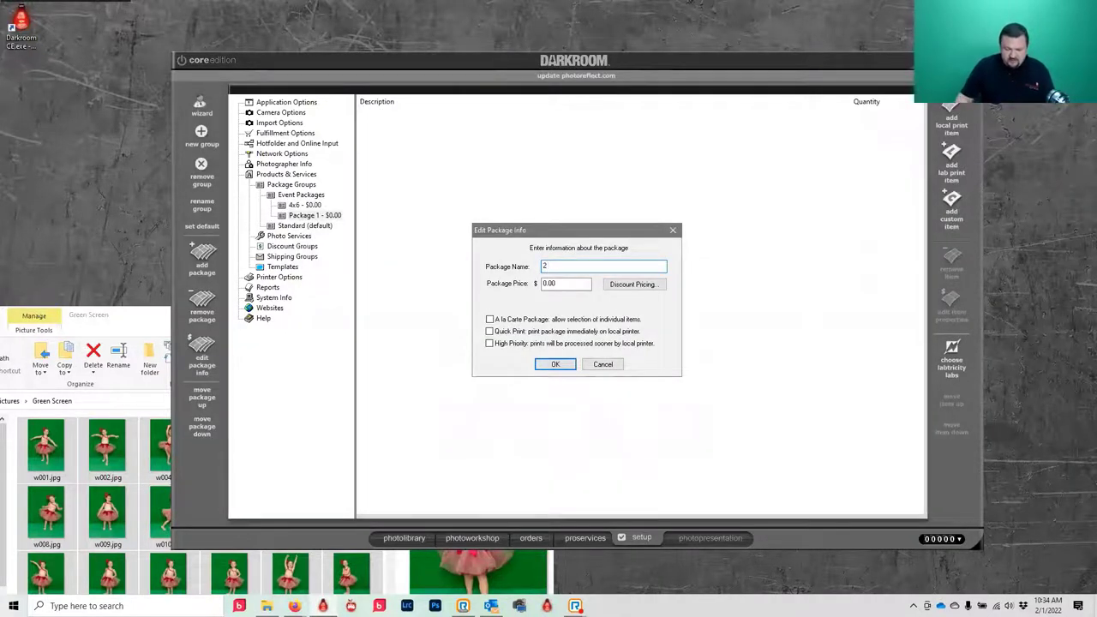
pyautogui.write(' 4x6')
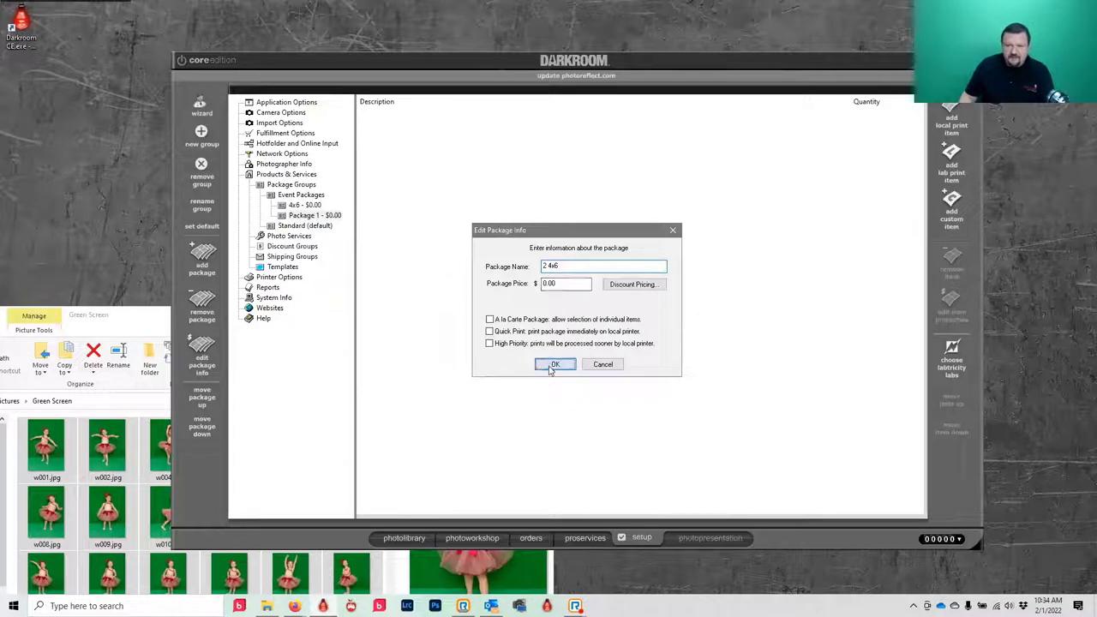
pyautogui.click(553, 365)
pyautogui.click(554, 313)
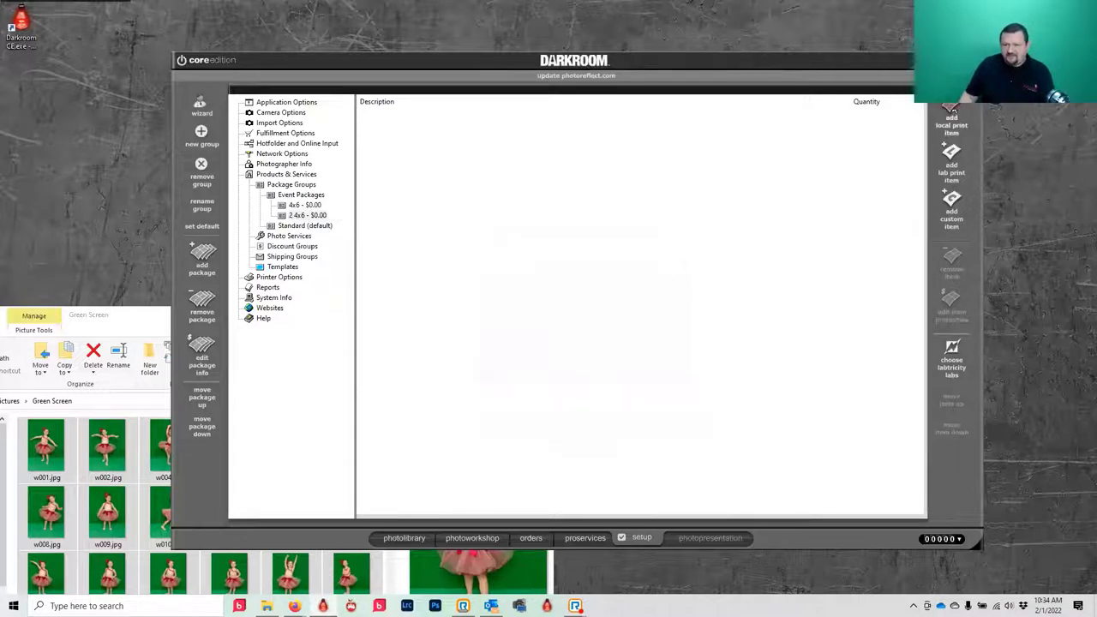
pyautogui.click(951, 112)
pyautogui.doubleClick(634, 229)
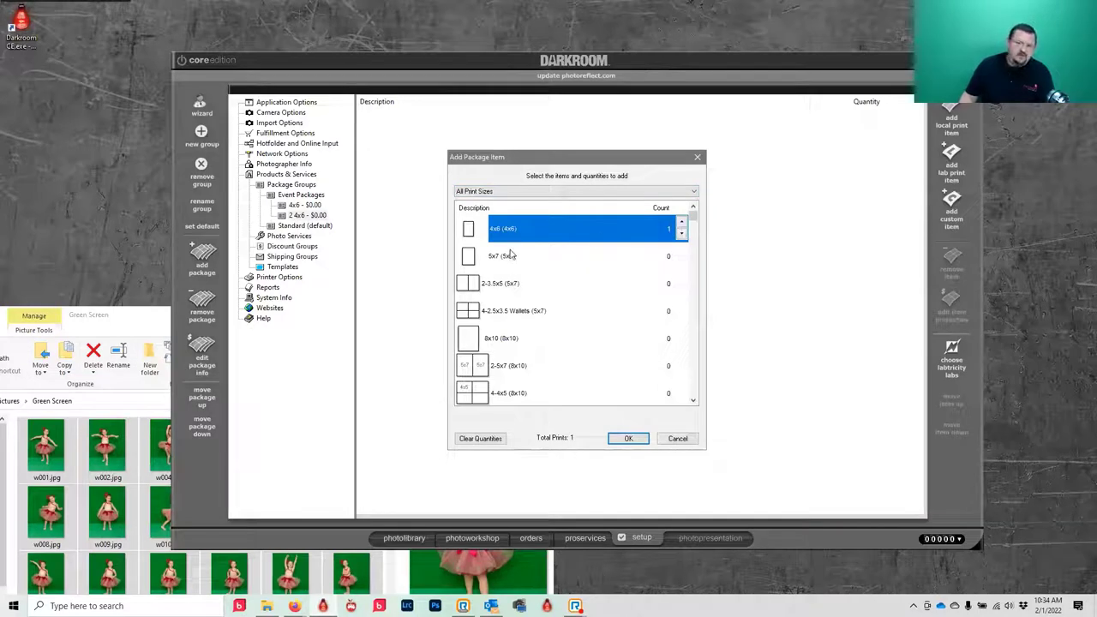
pyautogui.click(681, 222)
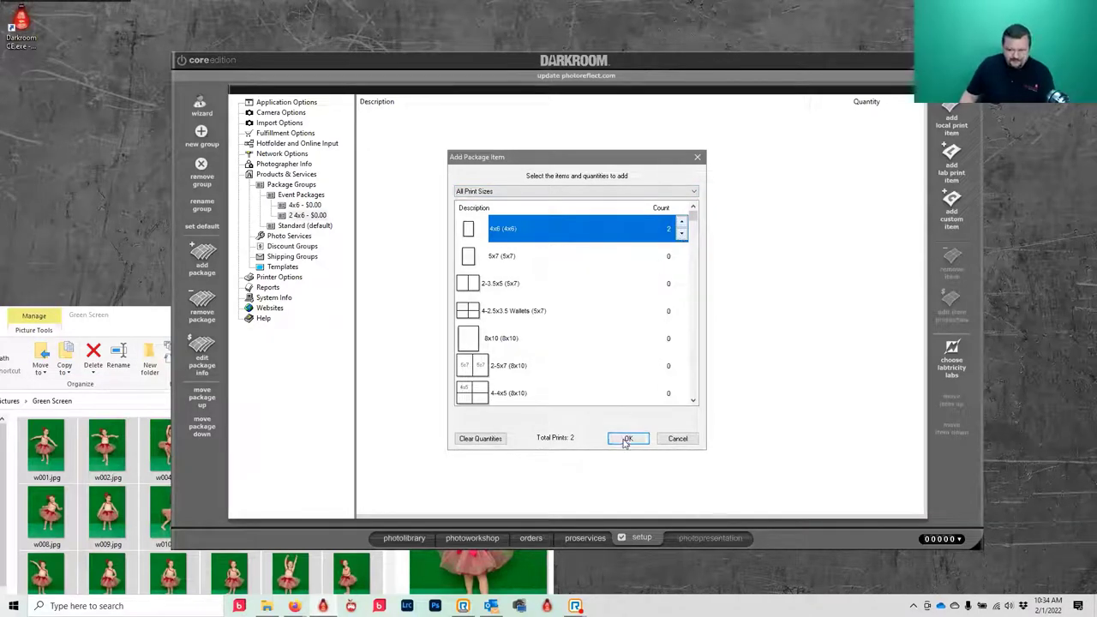
pyautogui.click(627, 439)
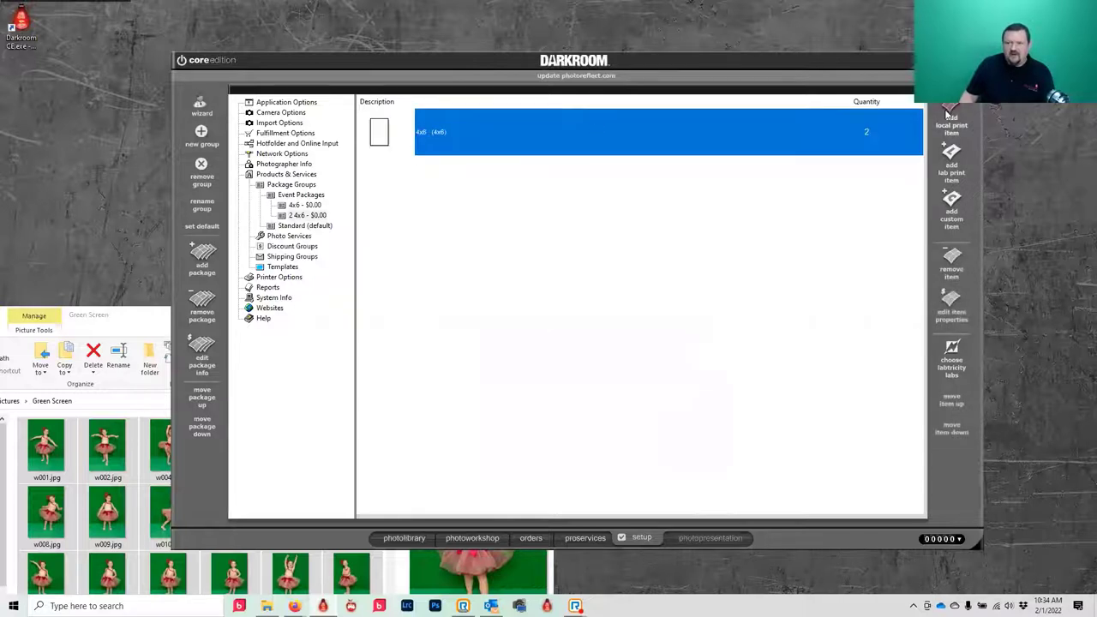
pyautogui.doubleClick(724, 131)
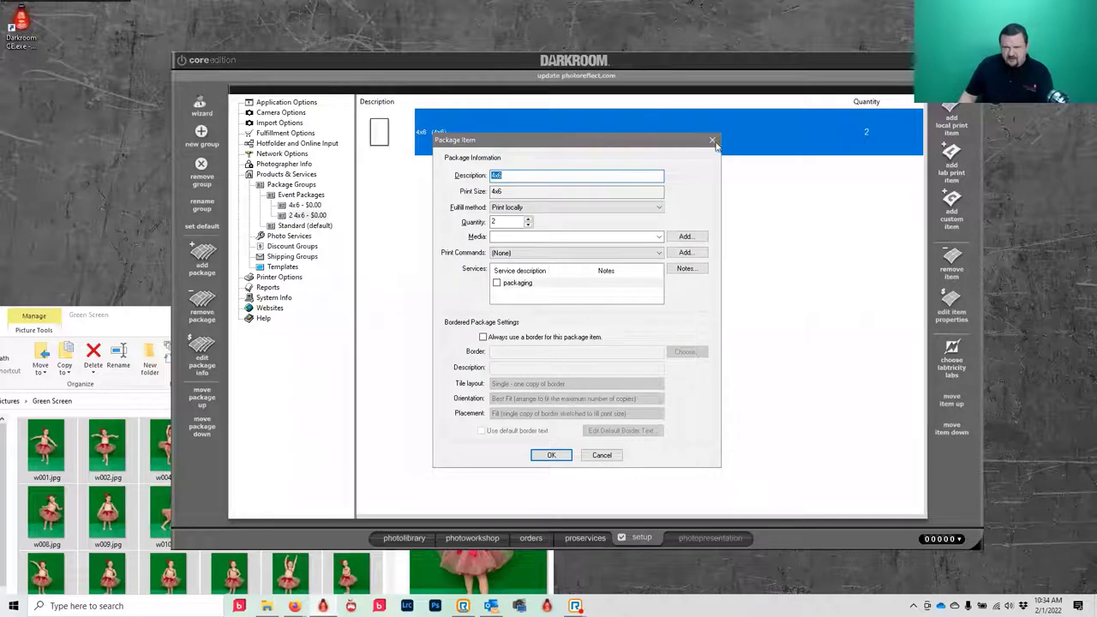
pyautogui.click(712, 139)
# - Rename the package to '2 4x6, 5x7' and add one 5x7 print
pyautogui.doubleClick(293, 218)
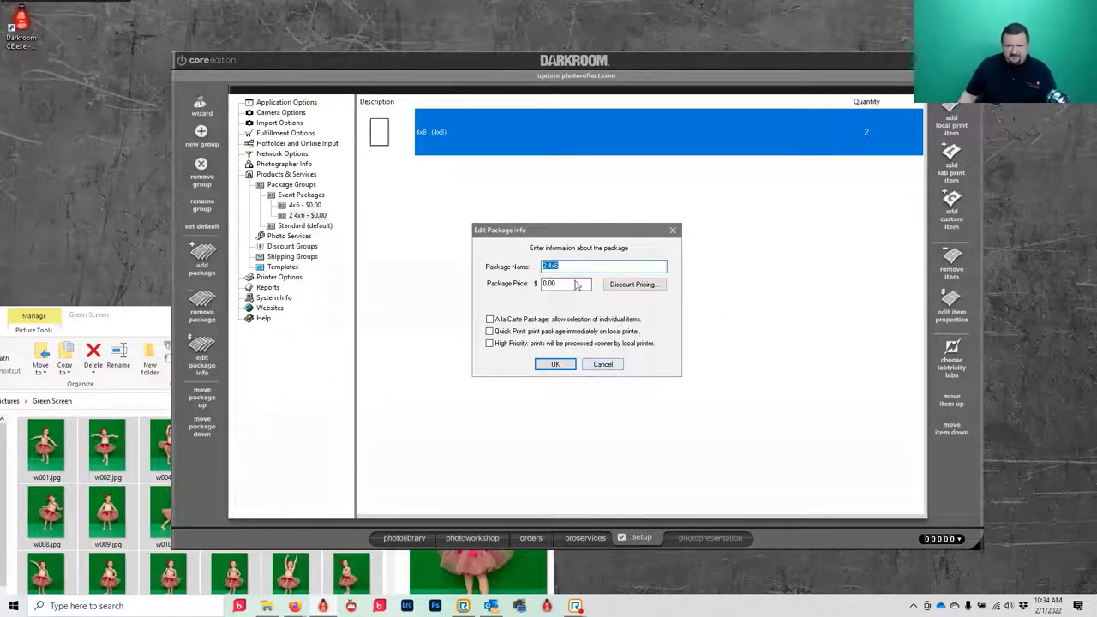
pyautogui.click(589, 267)
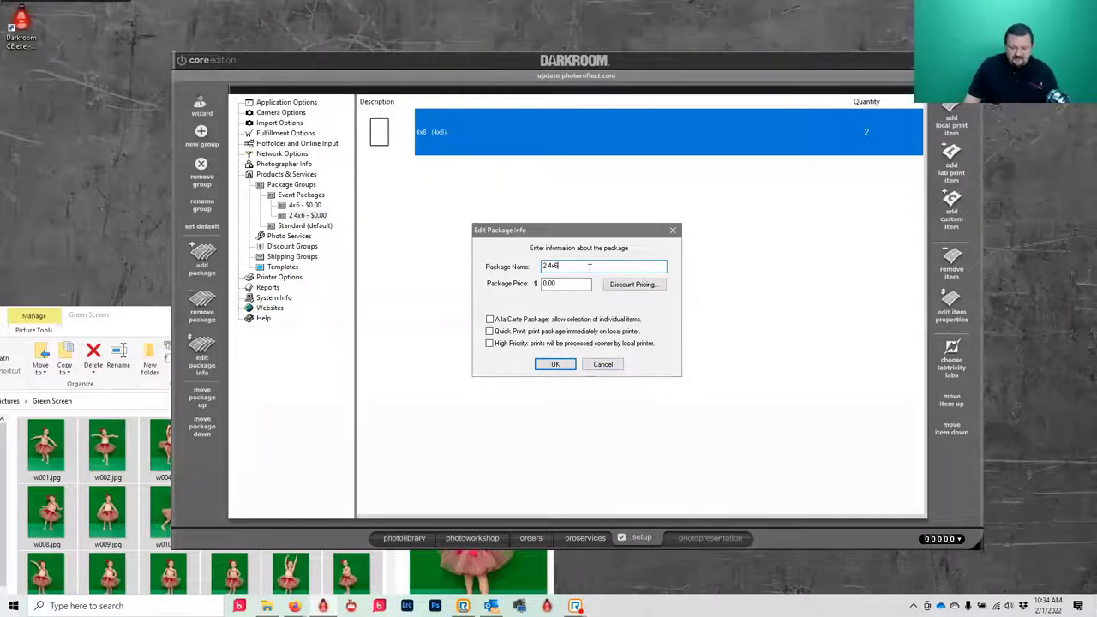
pyautogui.write(', 5x7')
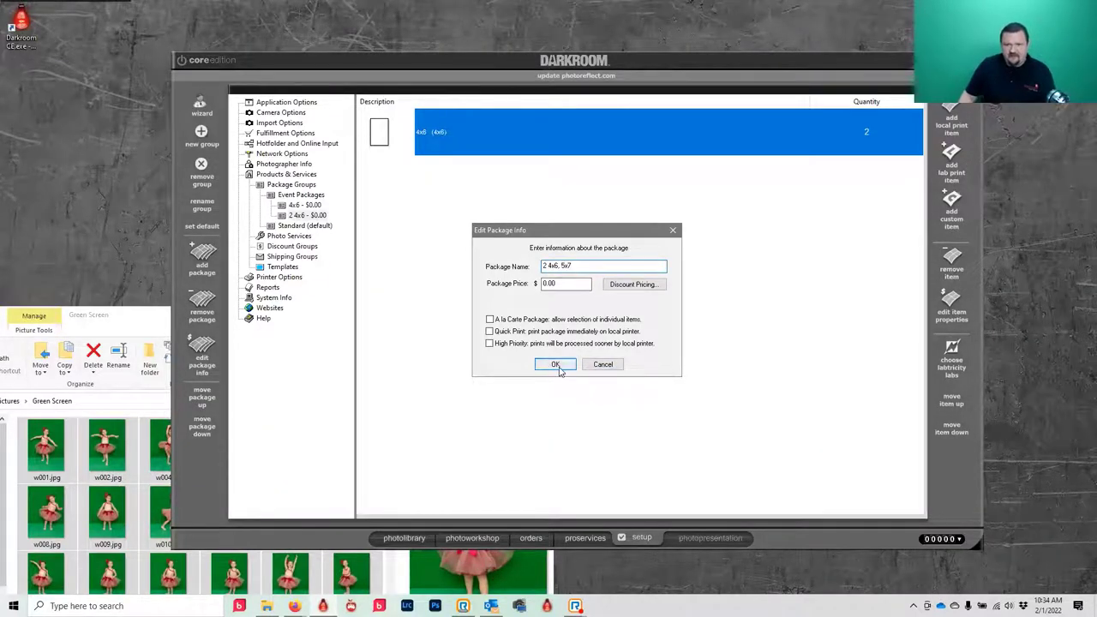
pyautogui.click(555, 364)
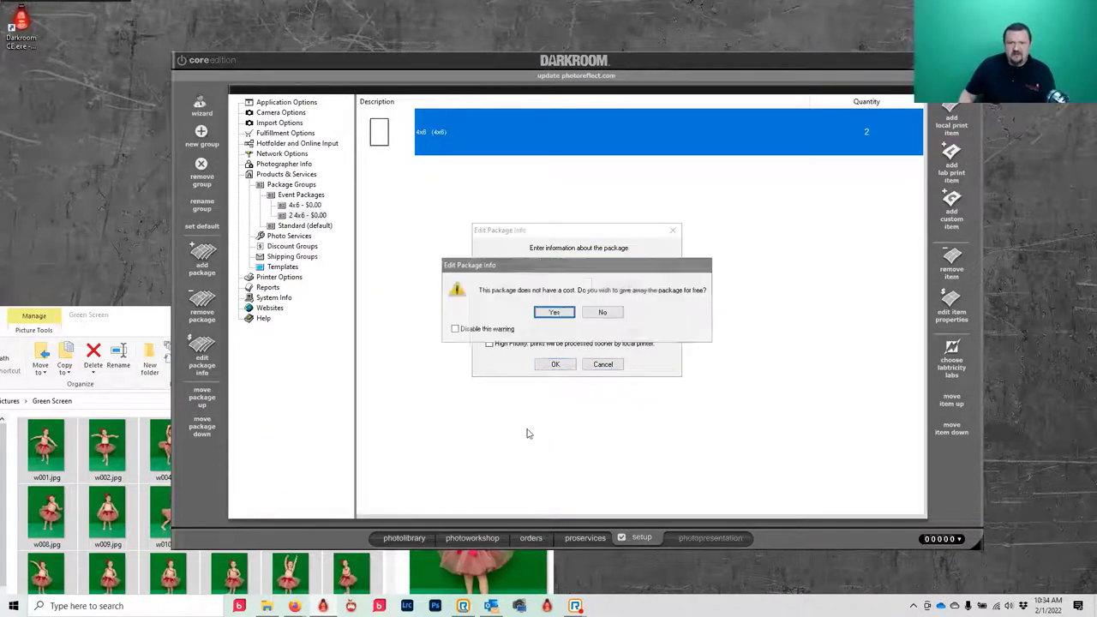
pyautogui.click(553, 314)
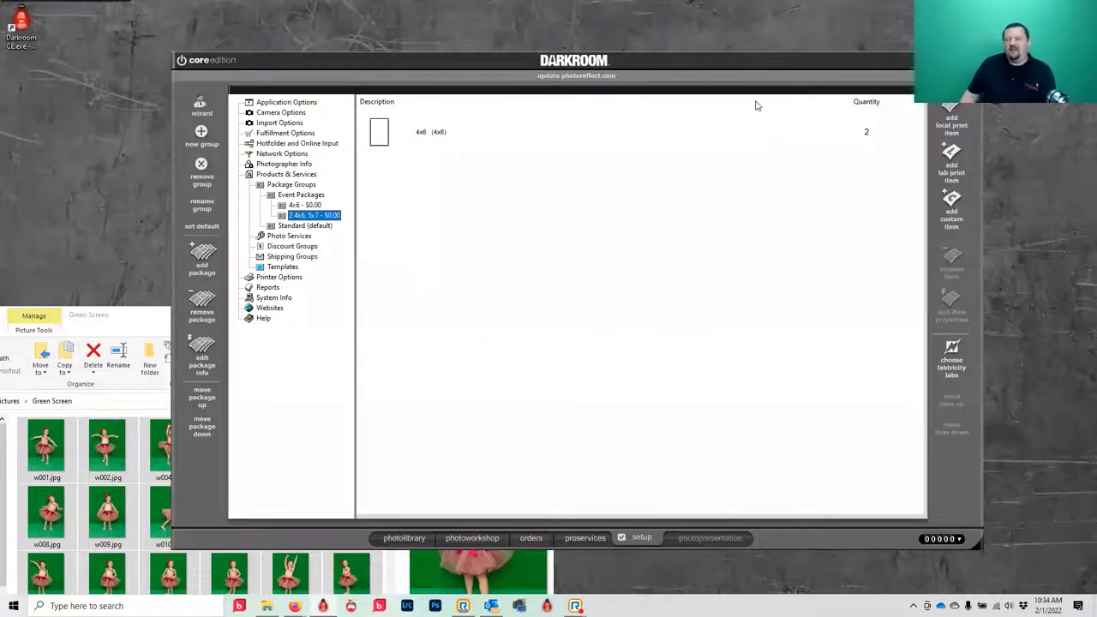
pyautogui.doubleClick(589, 187)
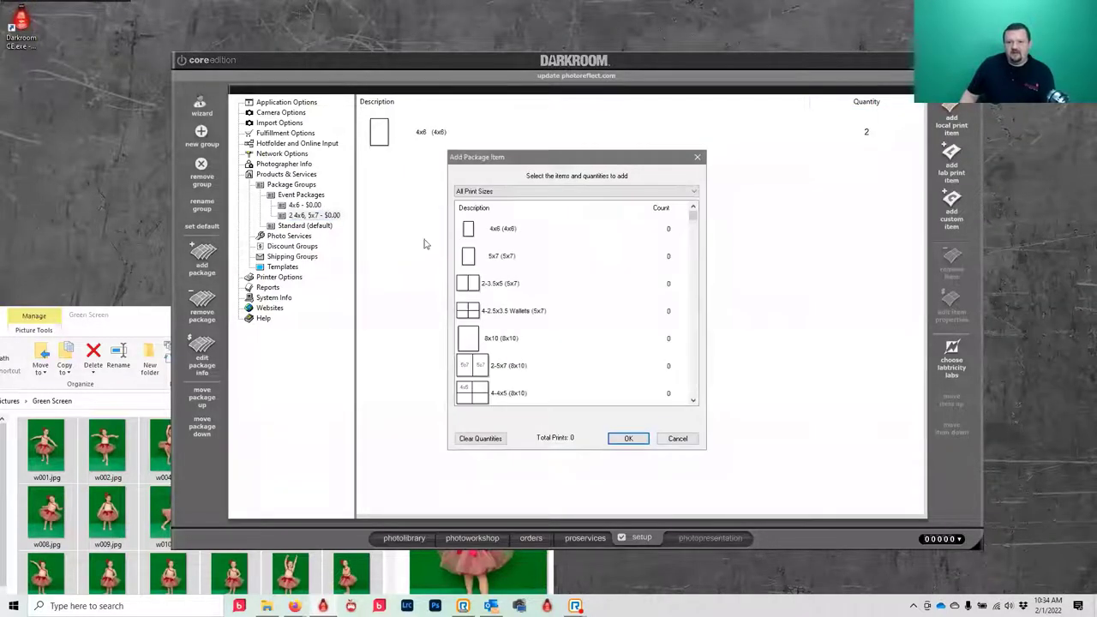
pyautogui.doubleClick(518, 254)
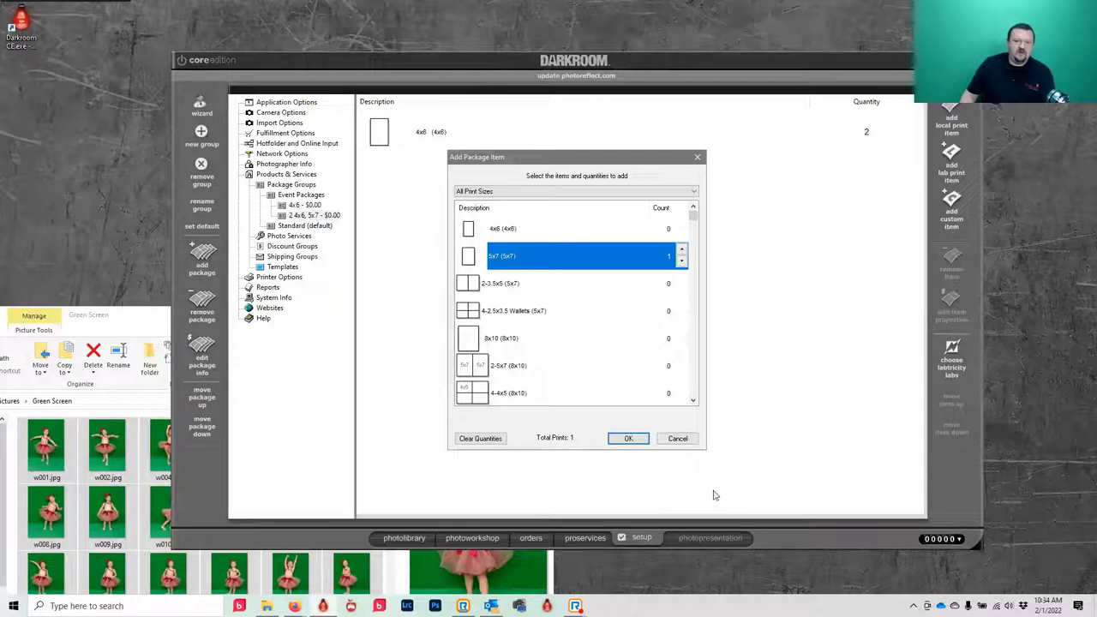
pyautogui.click(628, 438)
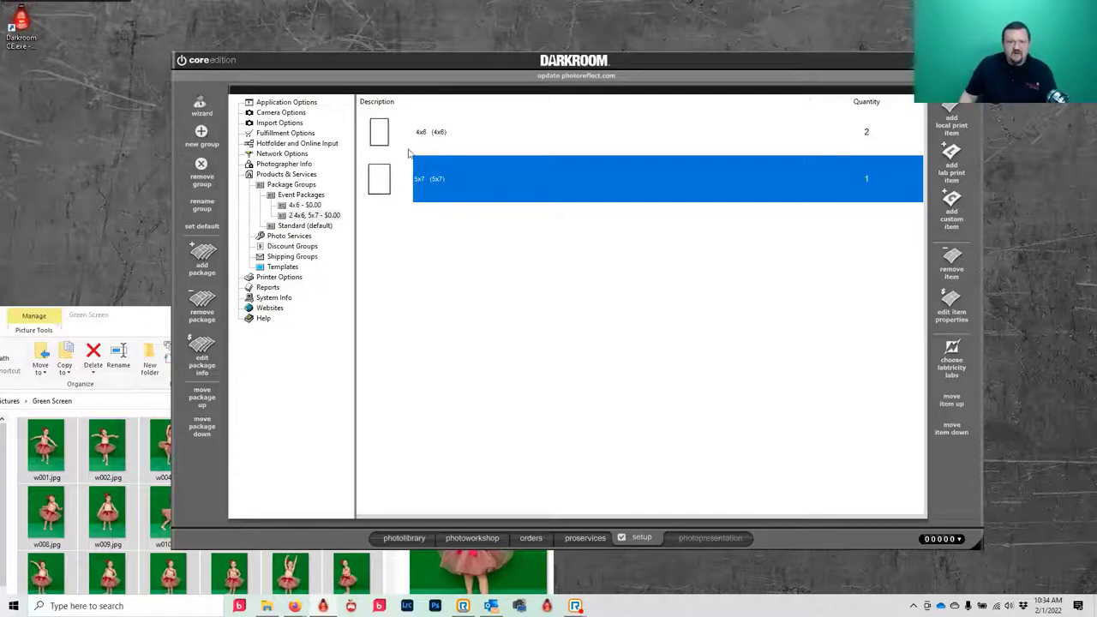
# - Lower the 4x6 quantity to 1 and shorten the name to '4x6, 5x7'
pyautogui.click(430, 135)
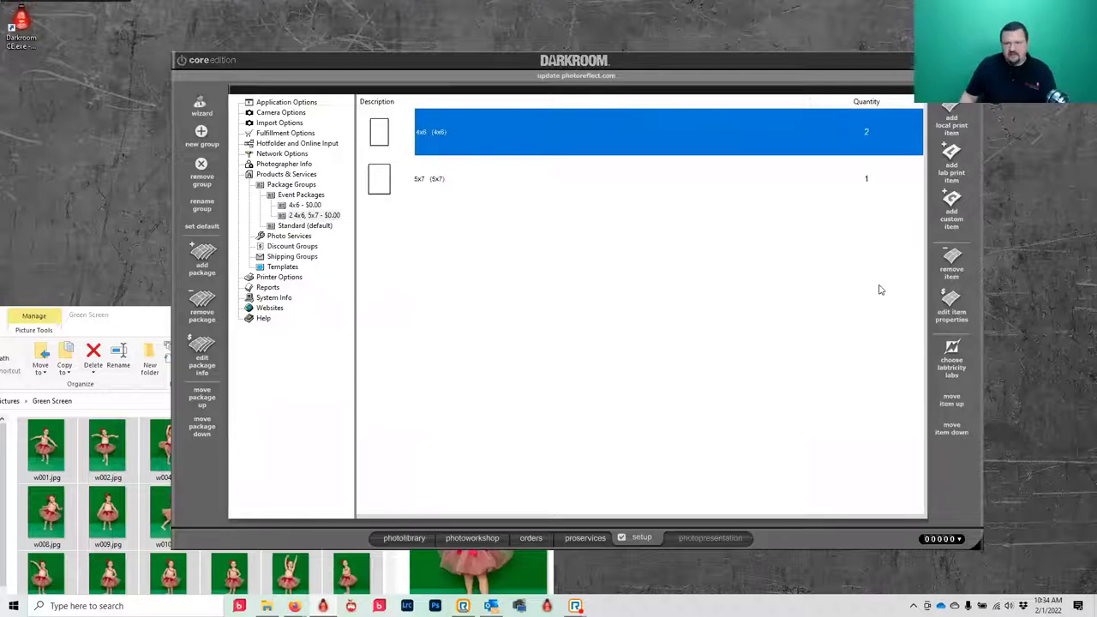
pyautogui.click(951, 304)
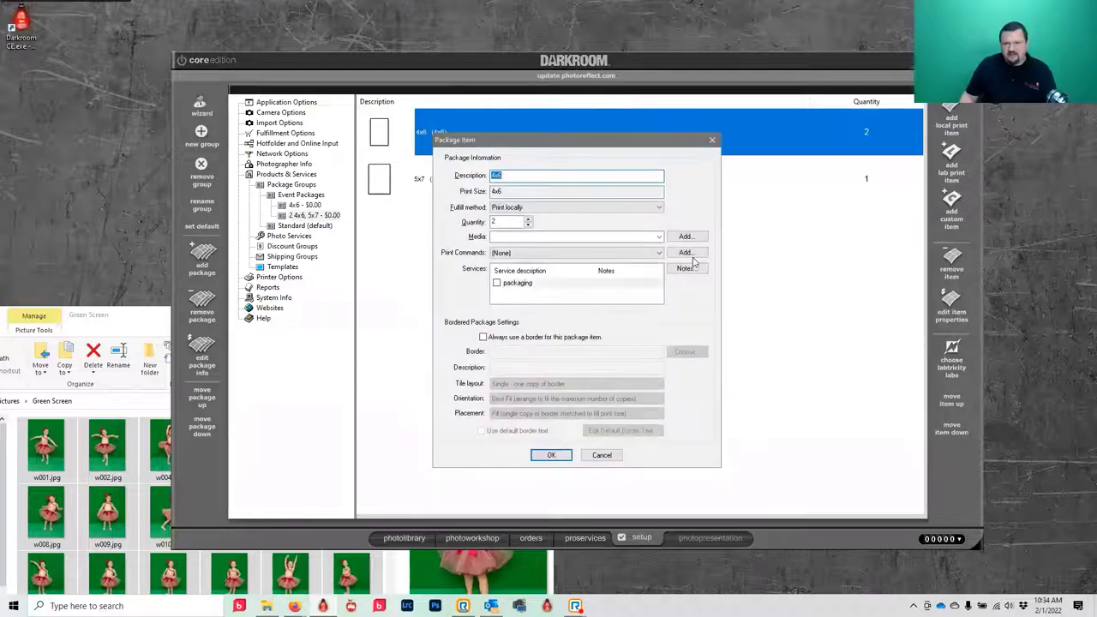
pyautogui.click(527, 225)
pyautogui.click(544, 457)
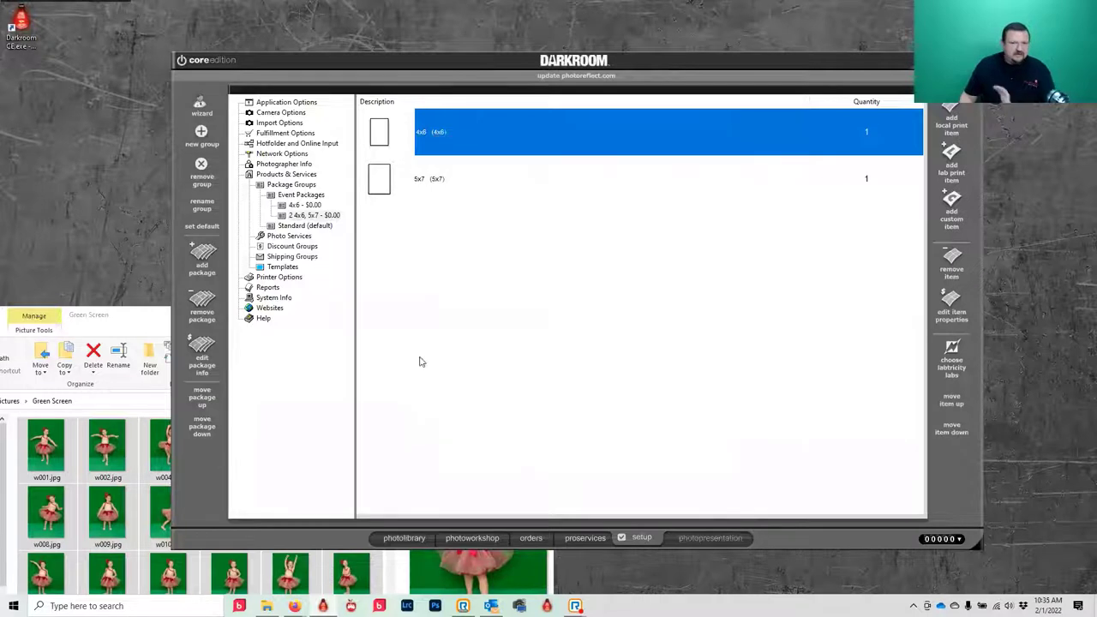
pyautogui.doubleClick(300, 215)
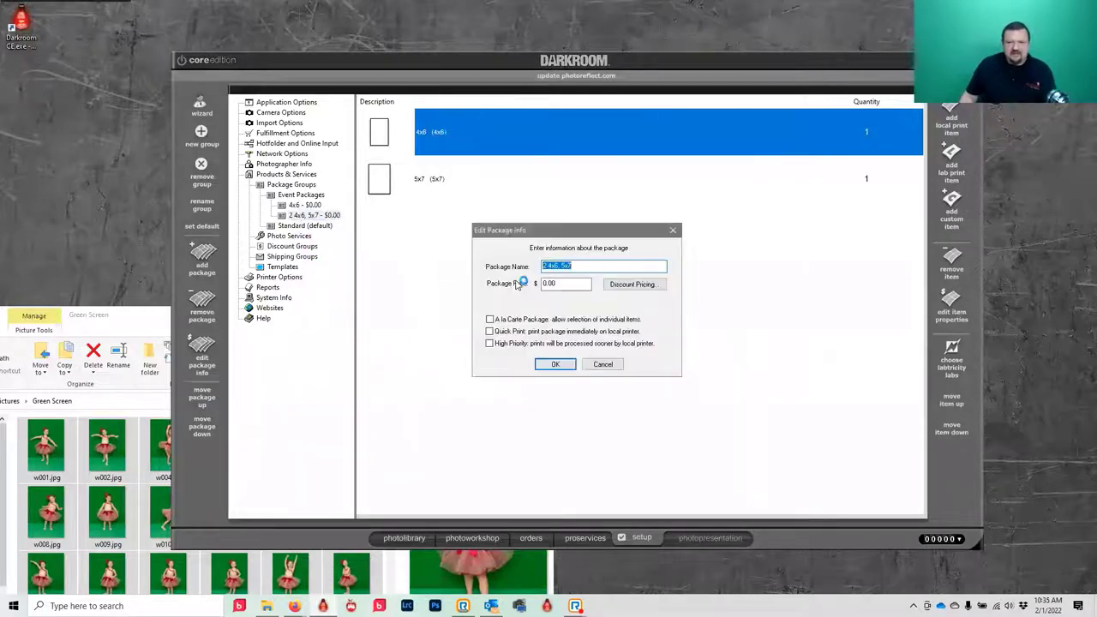
pyautogui.click(543, 267)
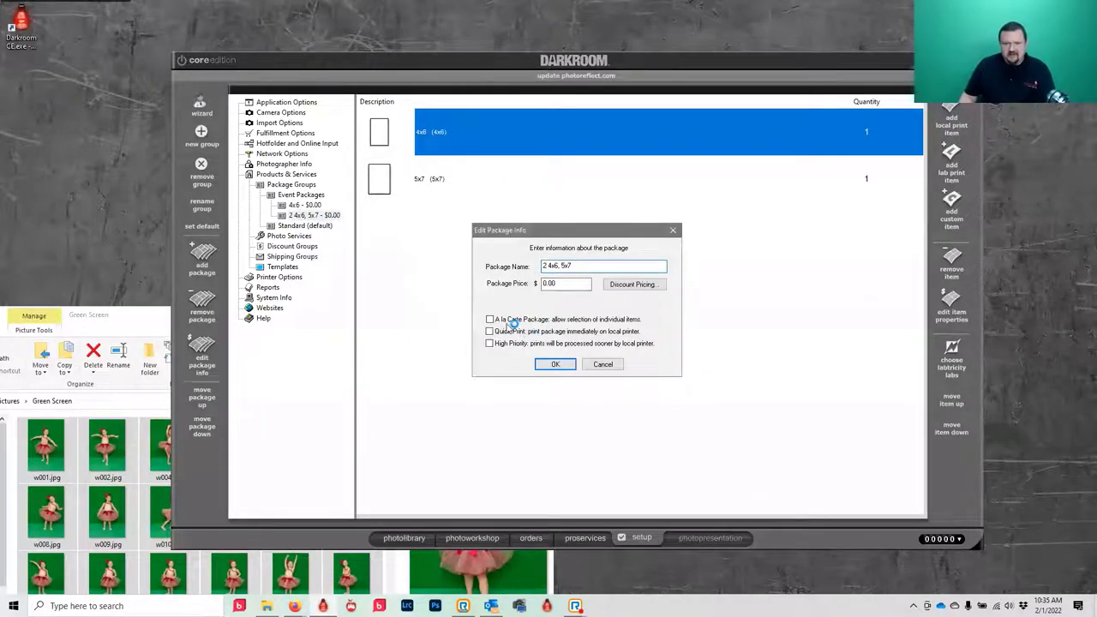
pyautogui.press('Delete')
pyautogui.press('Delete')
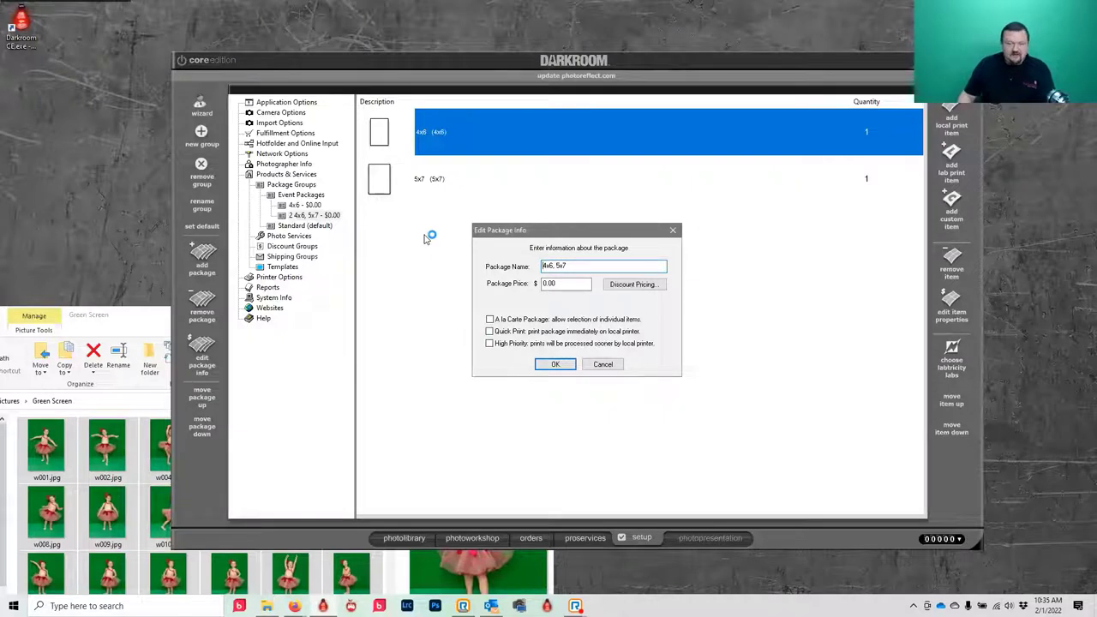
pyautogui.click(555, 364)
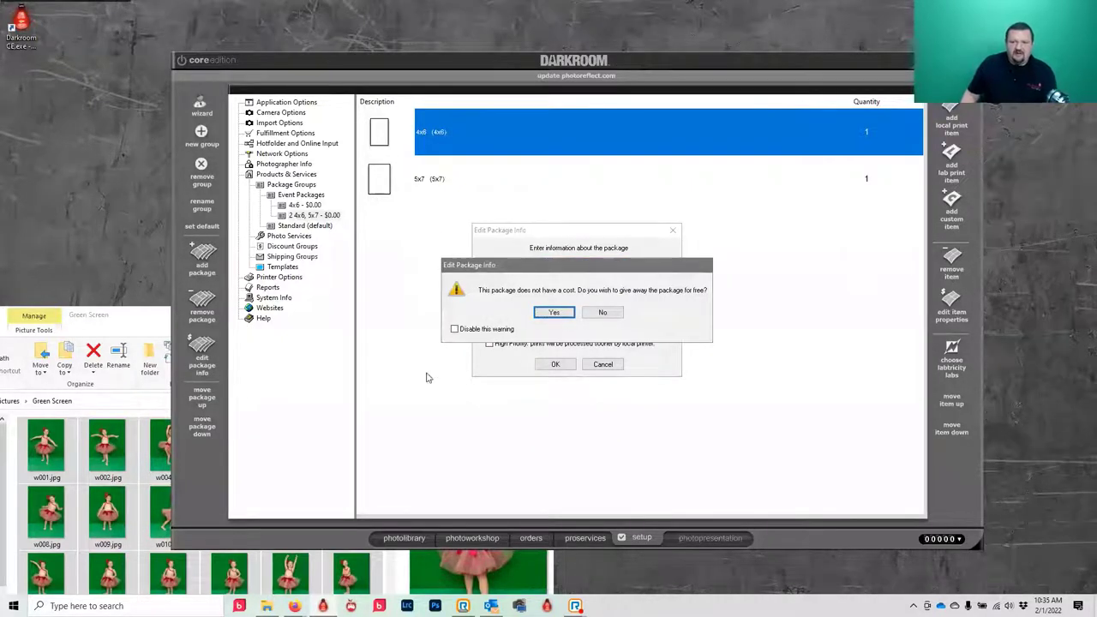
pyautogui.click(554, 312)
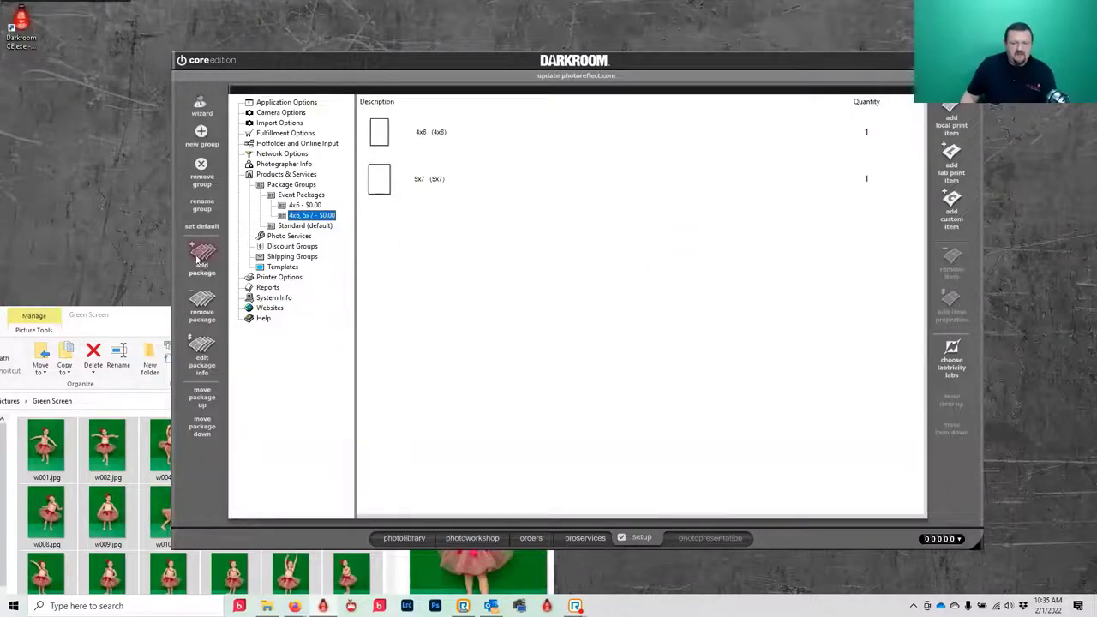
# - Add a free package named '4x6 and email' with Quick Print turned on
pyautogui.click(199, 257)
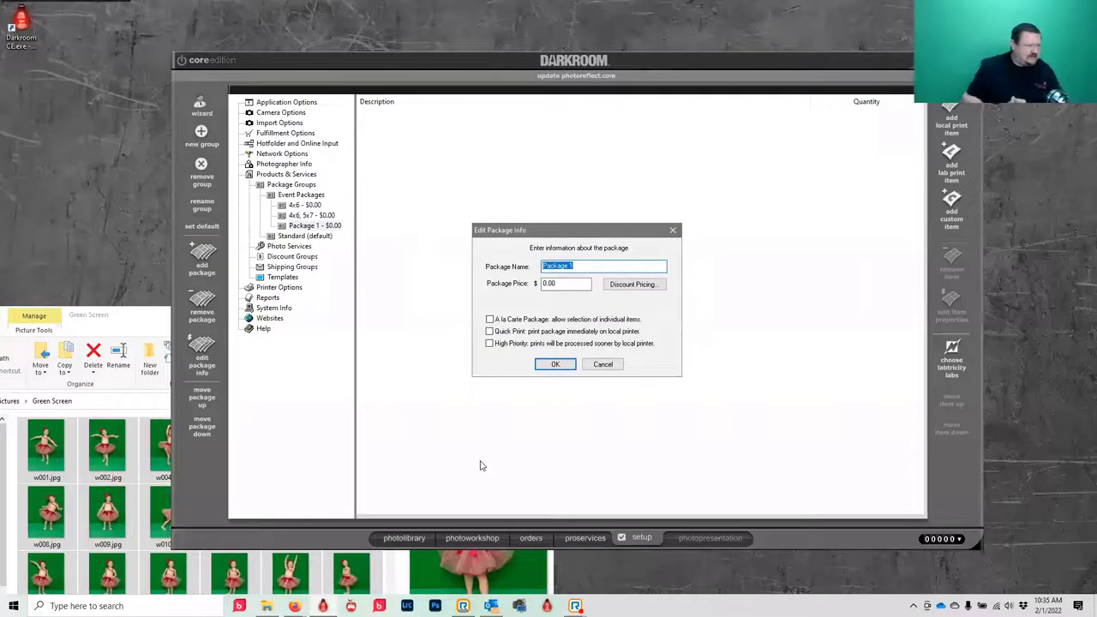
pyautogui.write('4x6 and email')
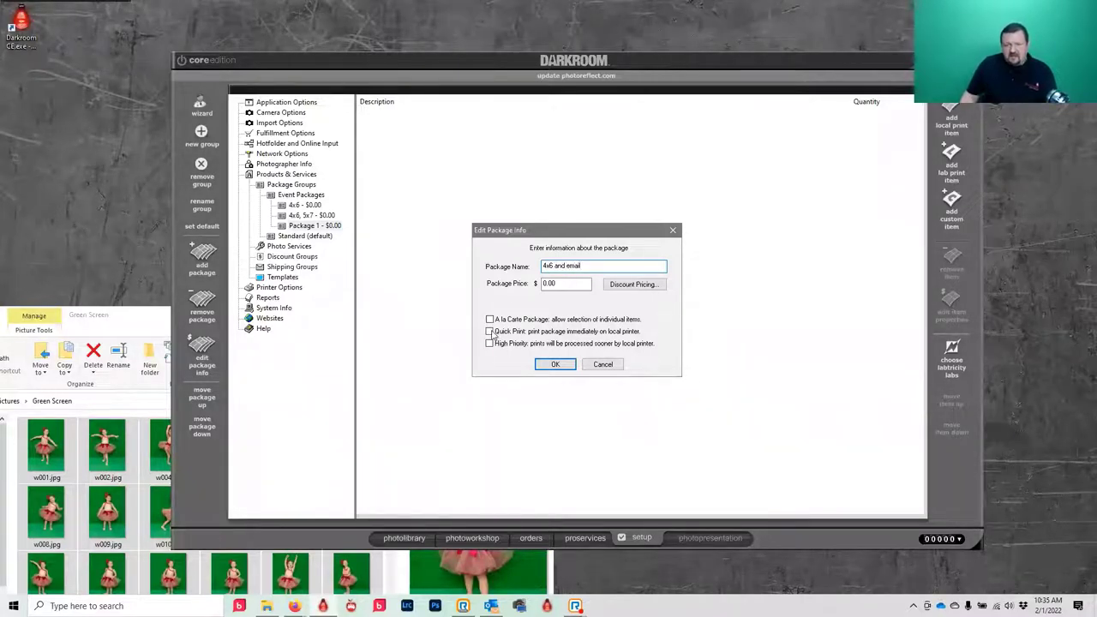
pyautogui.click(491, 333)
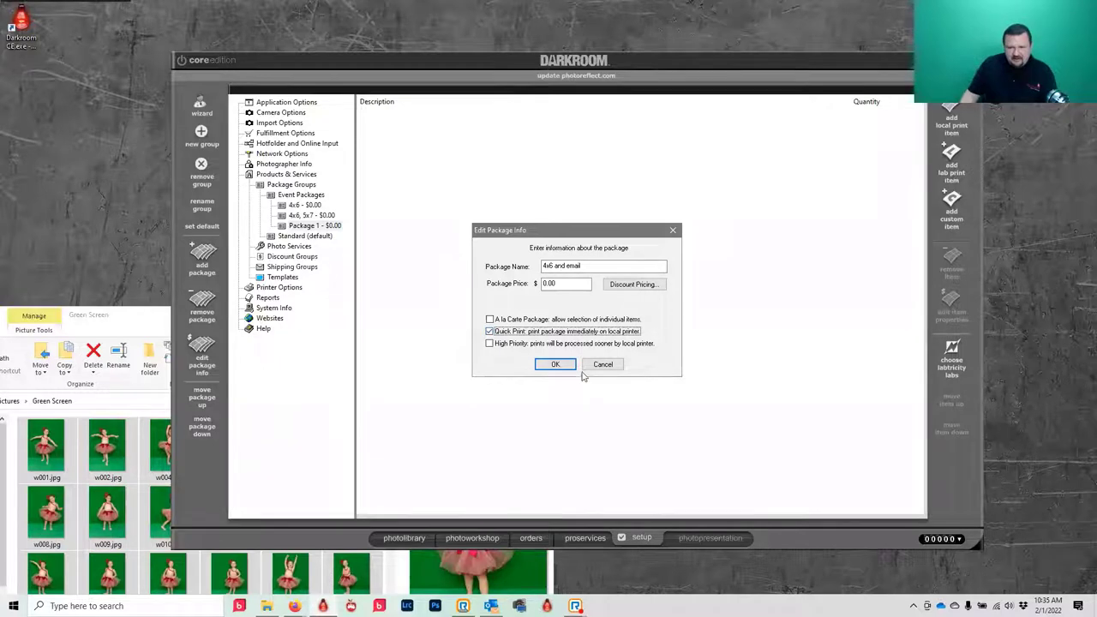
pyautogui.click(554, 364)
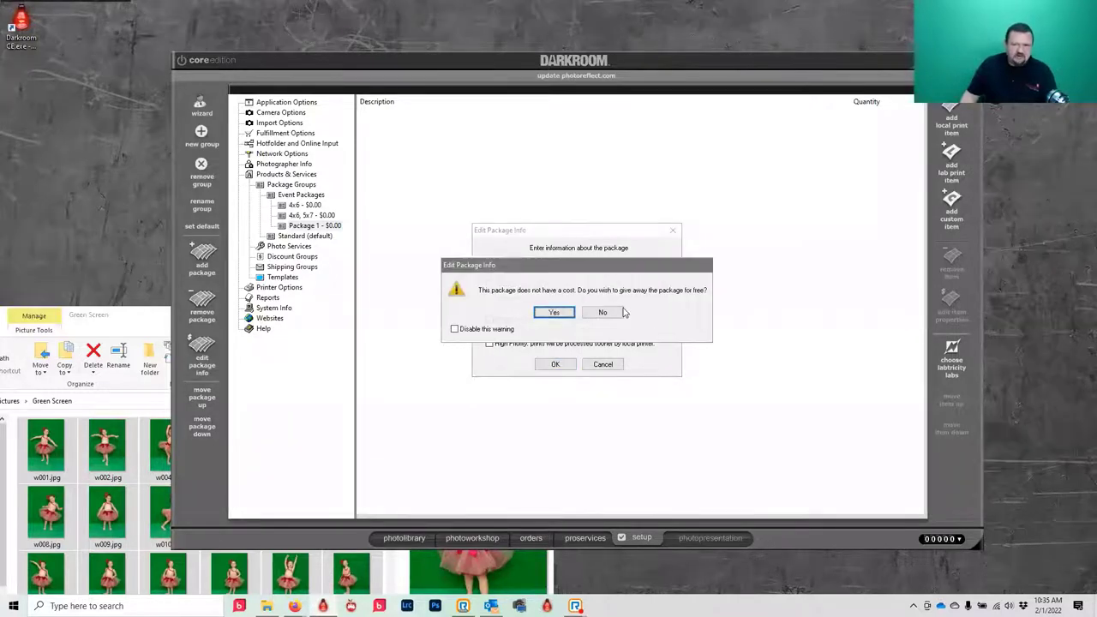
pyautogui.click(555, 313)
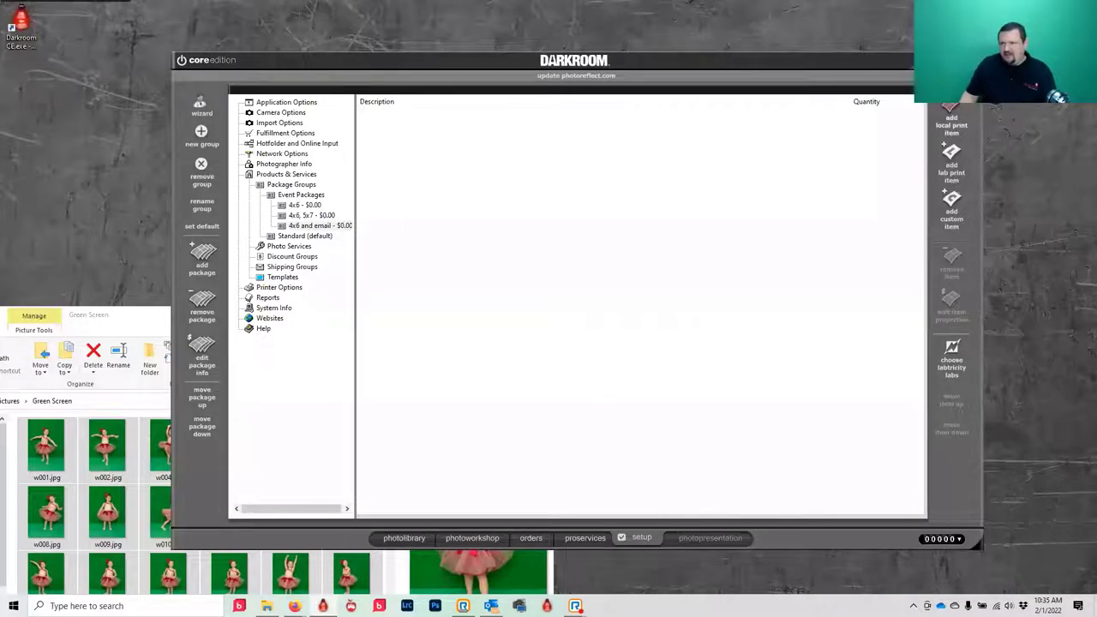
# - Add one 4x6 print to the '4x6 and email' package
pyautogui.click(951, 113)
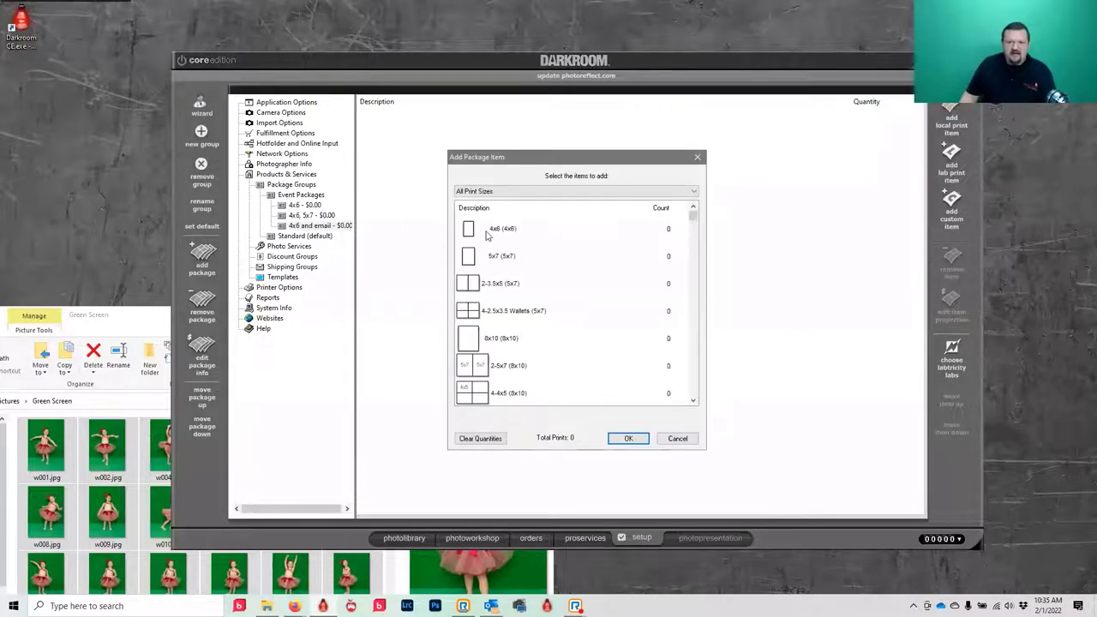
pyautogui.click(490, 229)
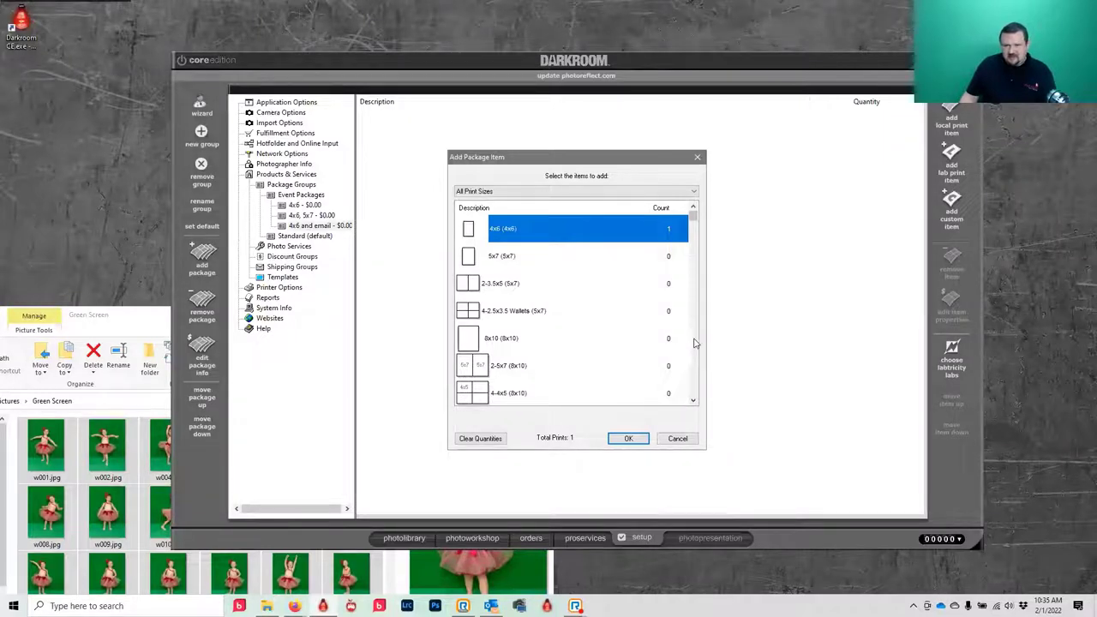
pyautogui.click(629, 438)
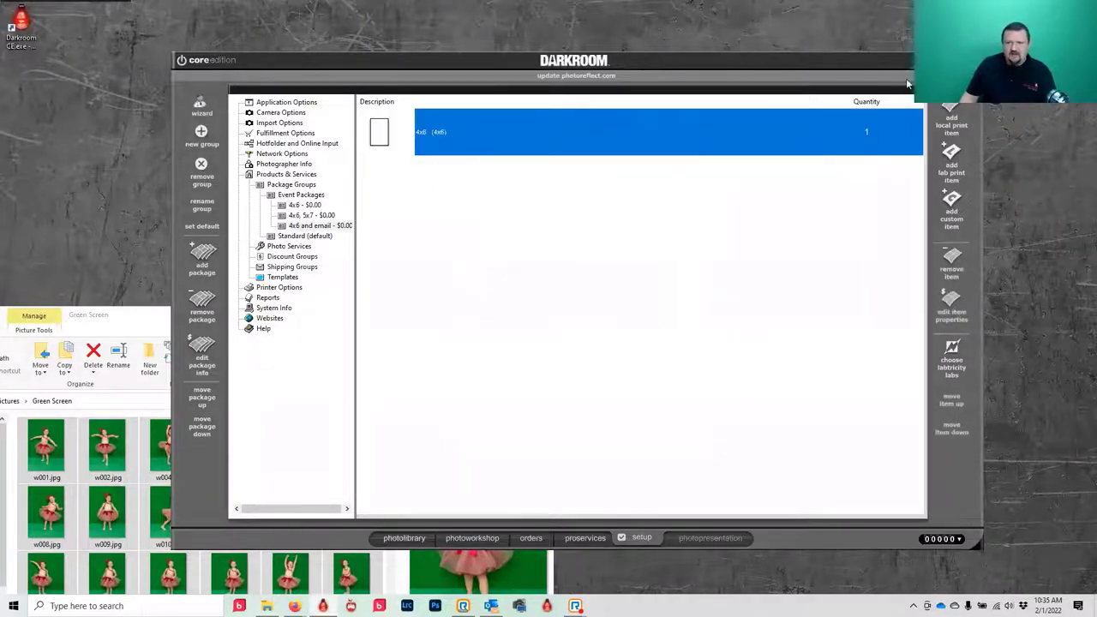
# - Add one Photo Email from Digital Delivery Products, then select the '4x6, 5x7' package
pyautogui.click(950, 118)
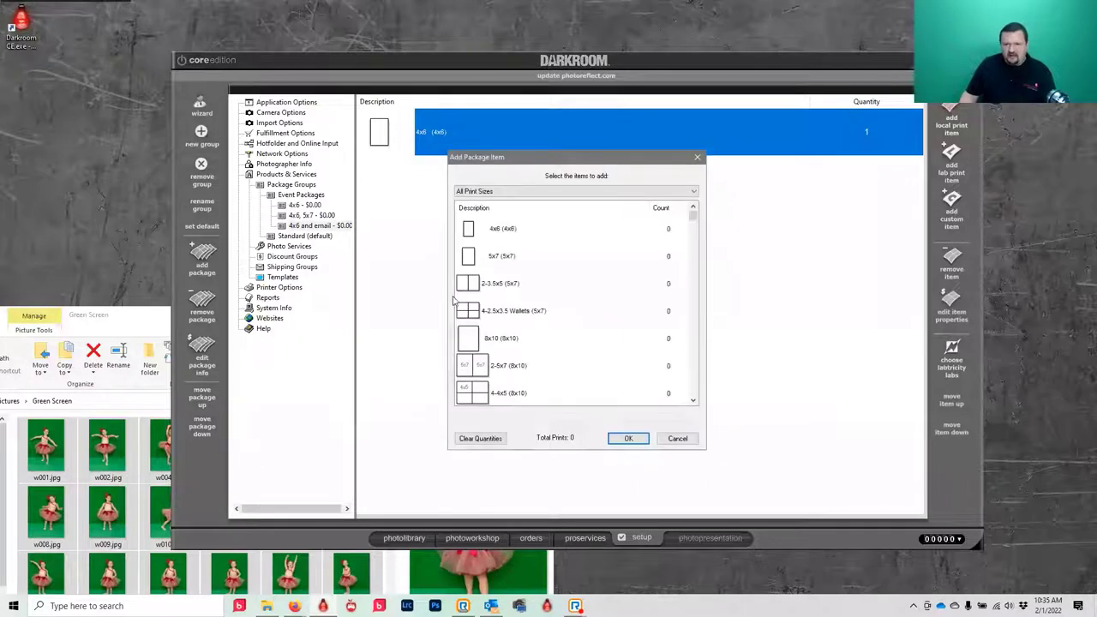
pyautogui.scroll(-5, 557, 343)
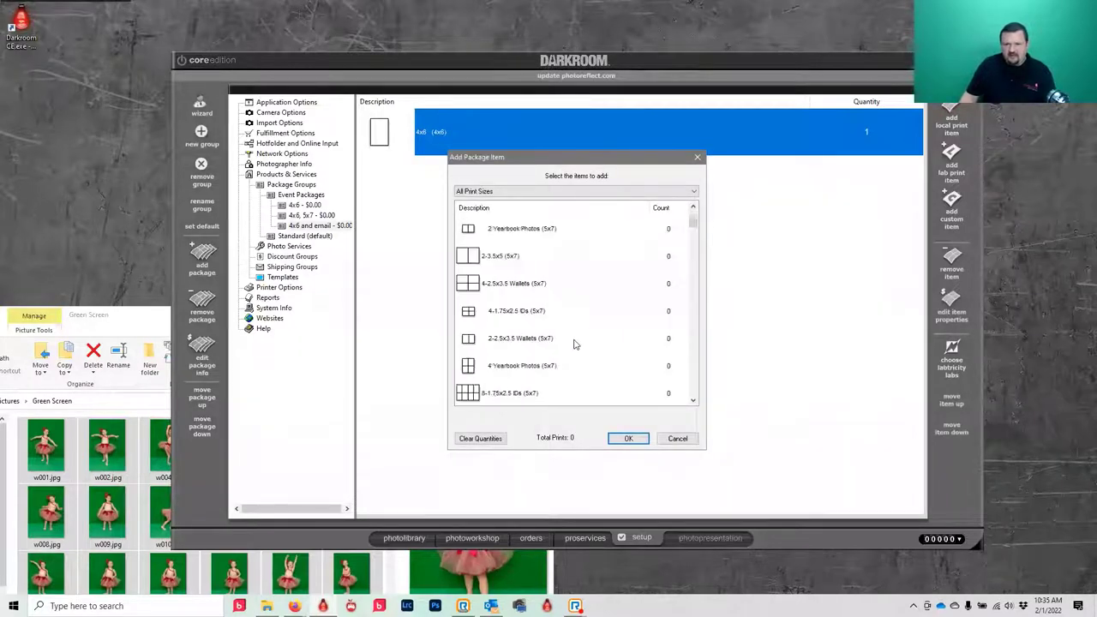
pyautogui.click(526, 191)
pyautogui.scroll(-5, 578, 331)
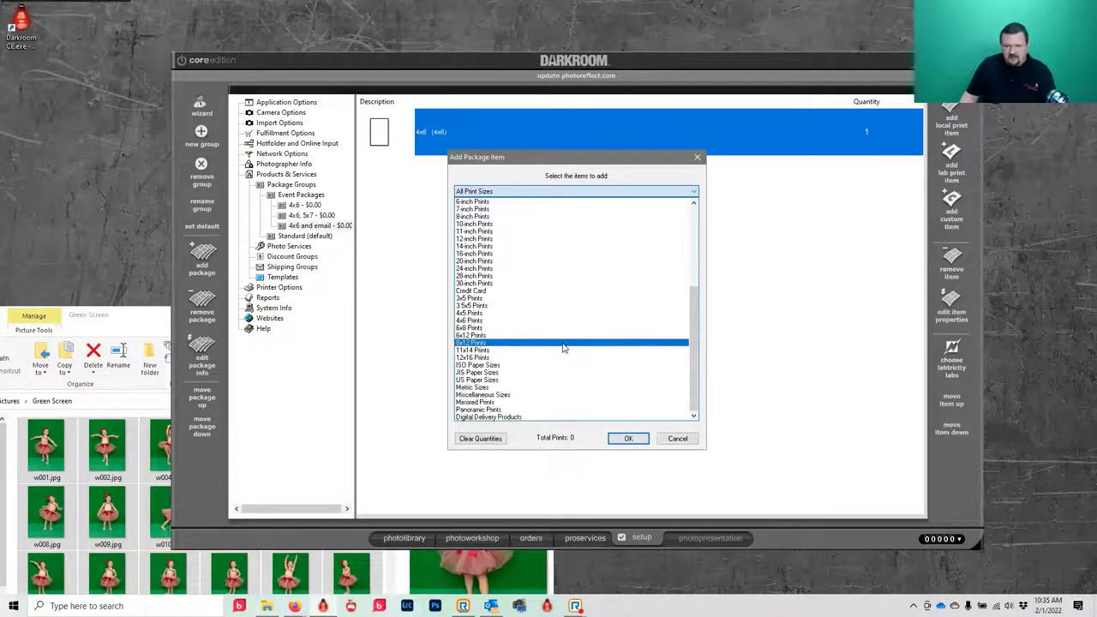
pyautogui.click(503, 416)
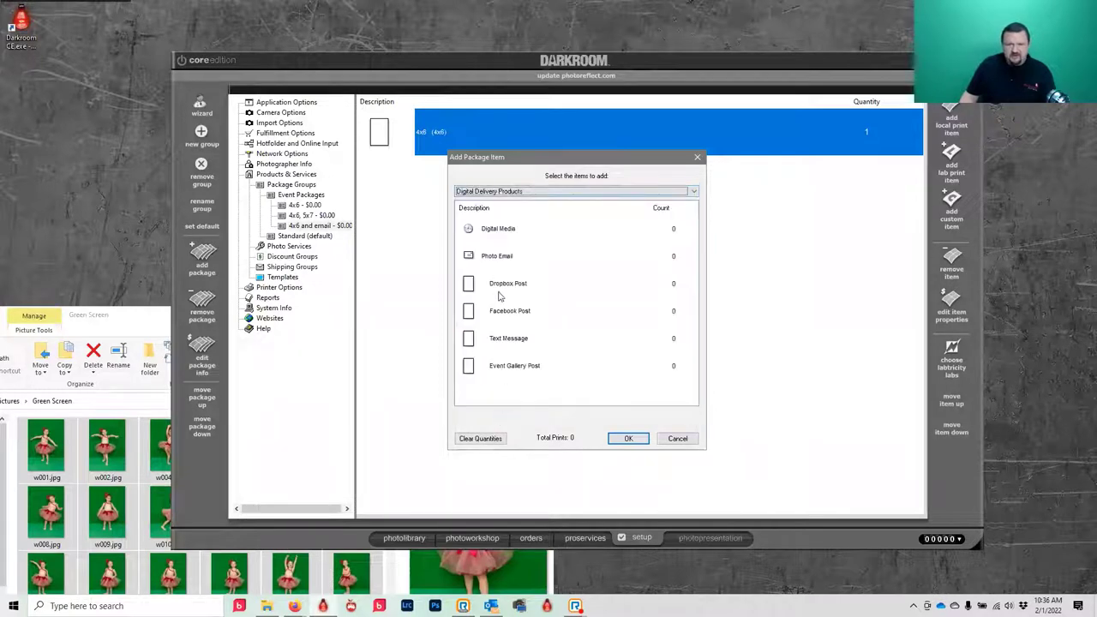
pyautogui.doubleClick(485, 256)
pyautogui.click(626, 435)
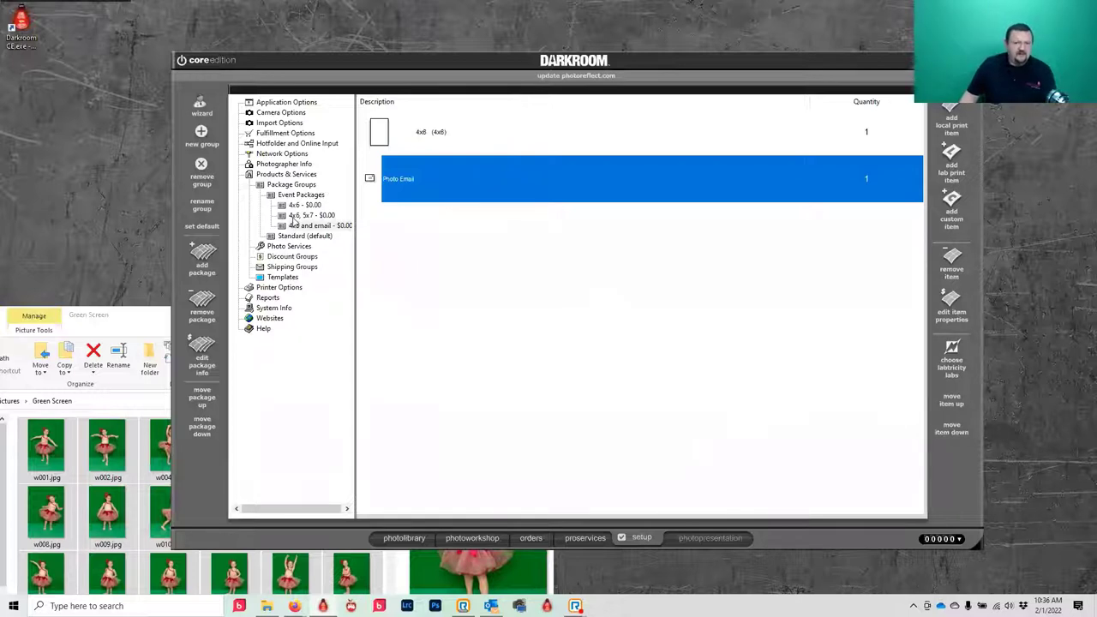
pyautogui.click(310, 215)
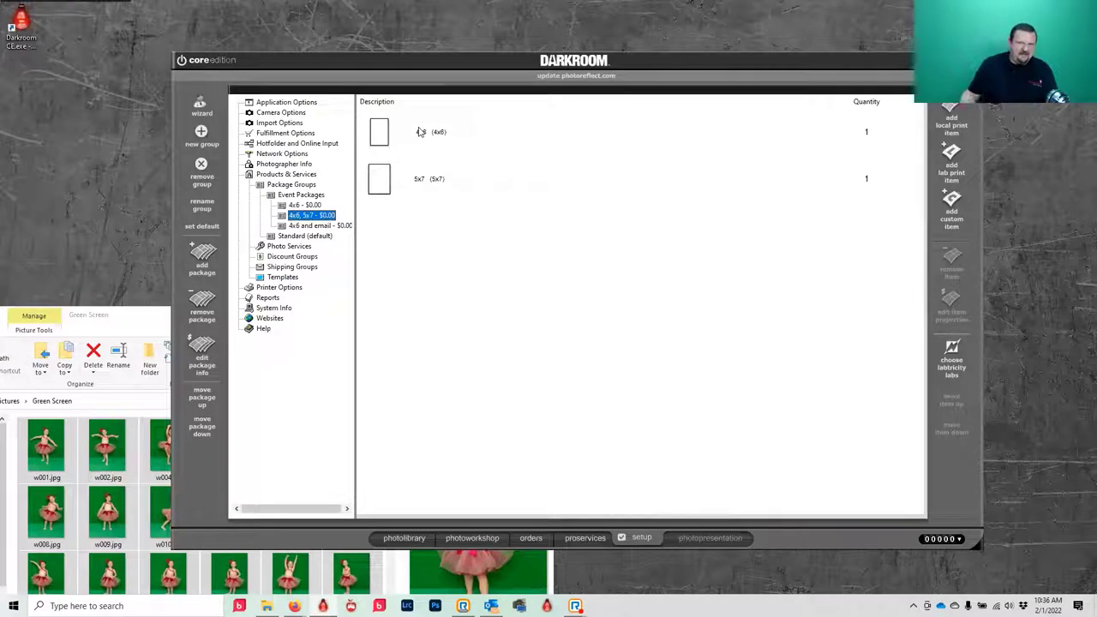
# - Add one 4-2.5x3.5 Wallets (5x7) lab print and remove the 4x6 print
pyautogui.click(420, 132)
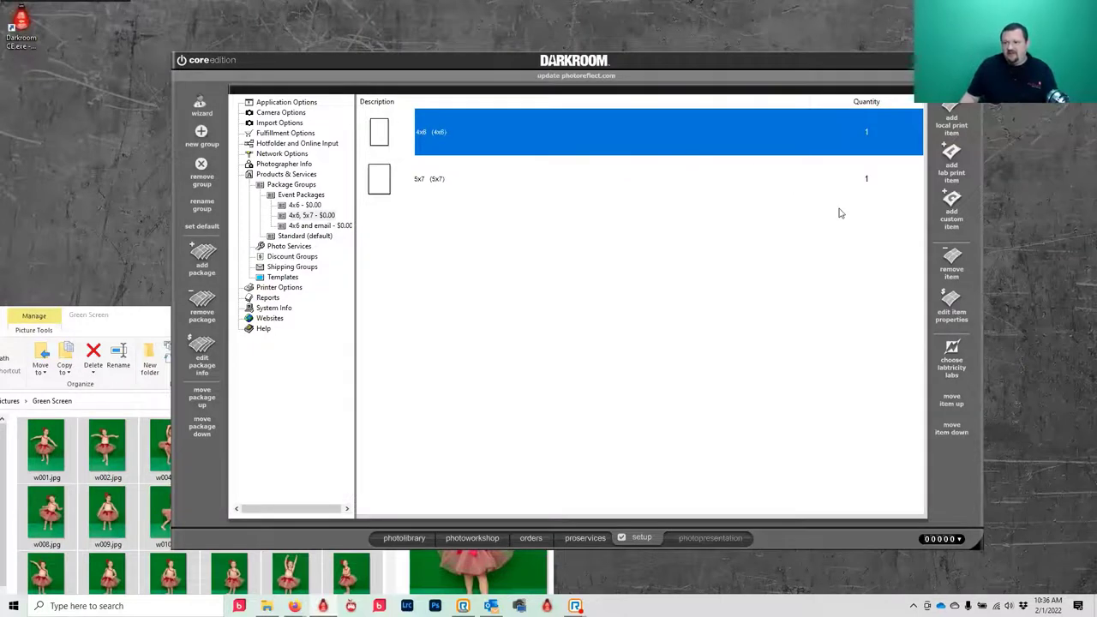
pyautogui.click(953, 157)
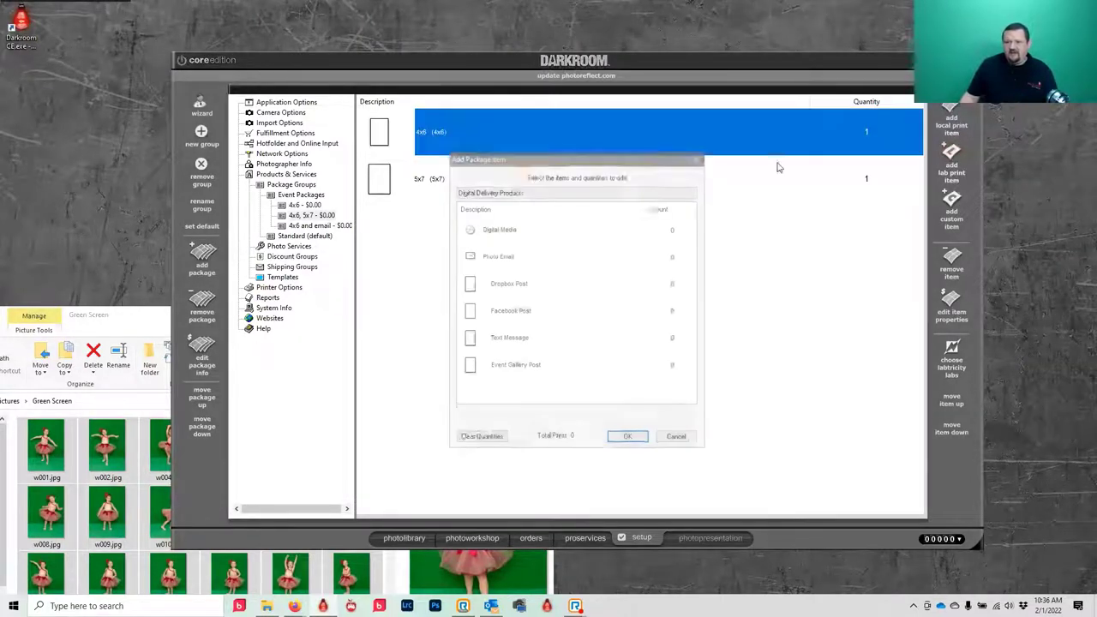
pyautogui.click(535, 191)
pyautogui.scroll(2, 610, 311)
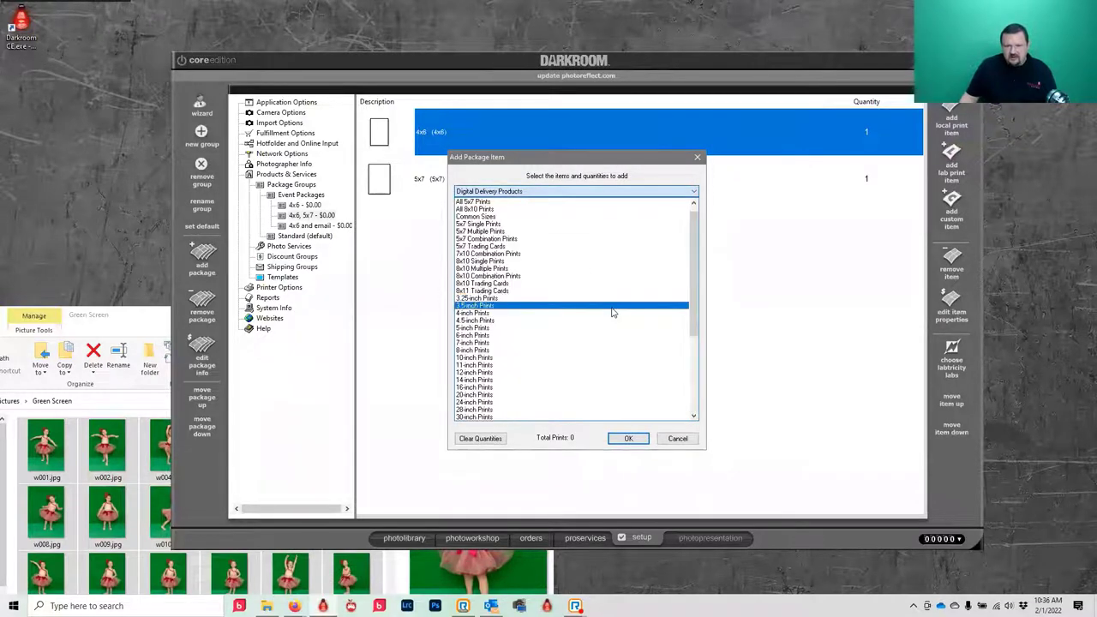
pyautogui.click(485, 231)
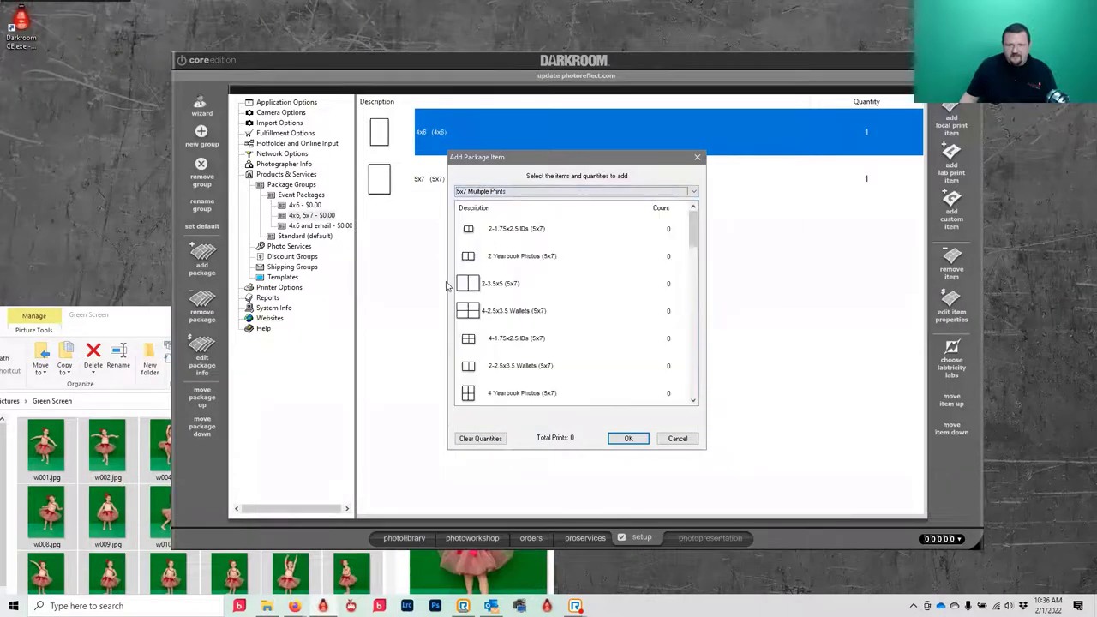
pyautogui.click(486, 317)
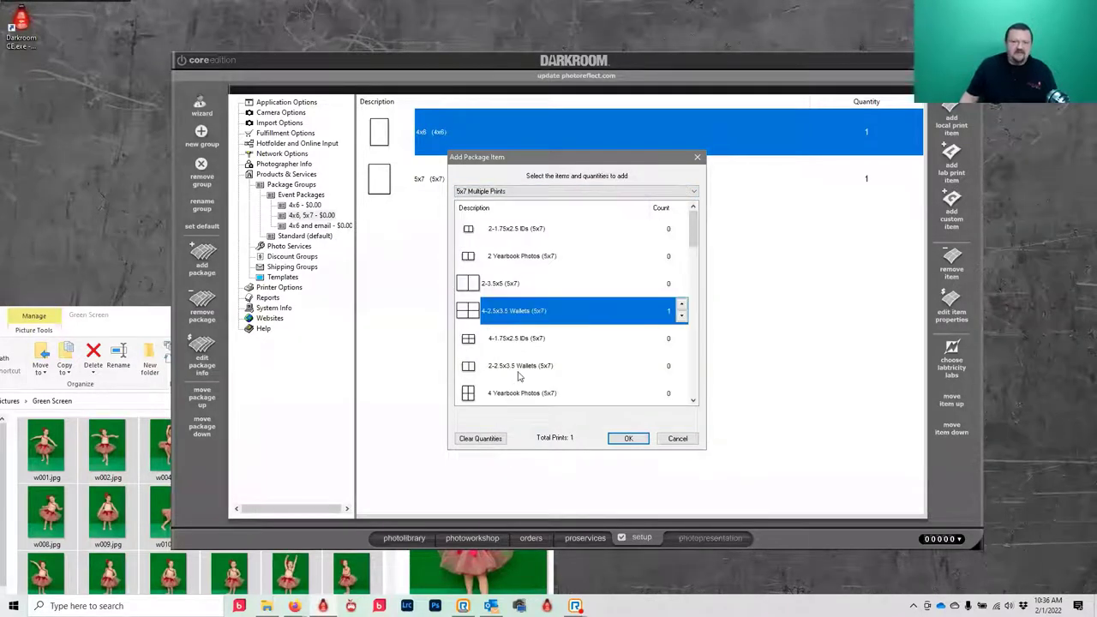
pyautogui.click(628, 438)
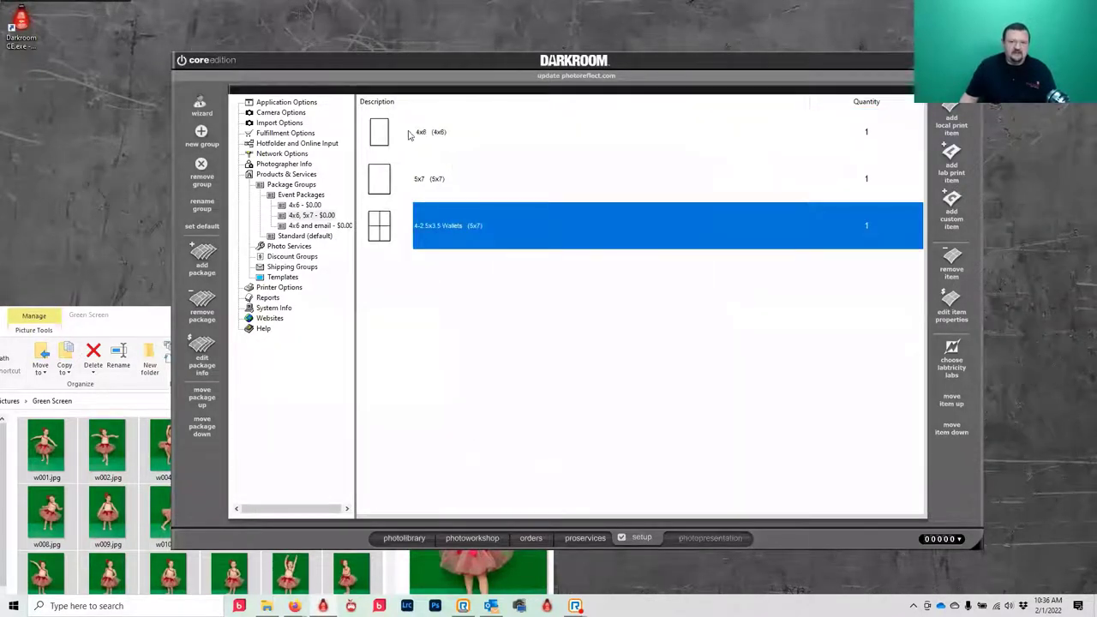
pyautogui.click(410, 135)
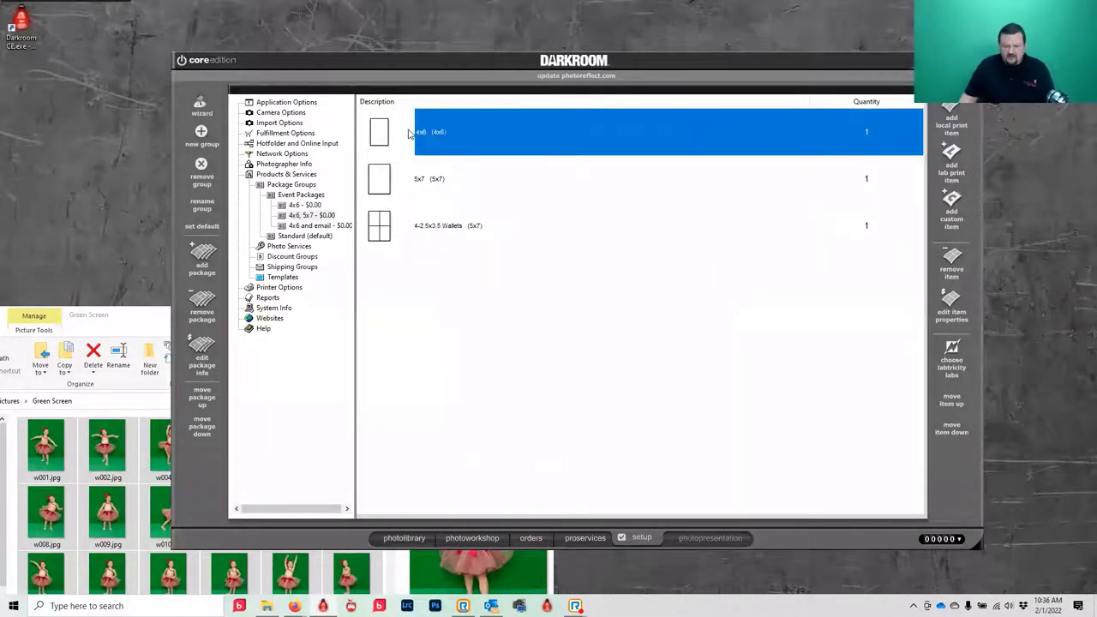
pyautogui.click(951, 266)
# - Confirm the 4x6 deletion, then price the package at $20.00 with Quick Print on
pyautogui.click(601, 333)
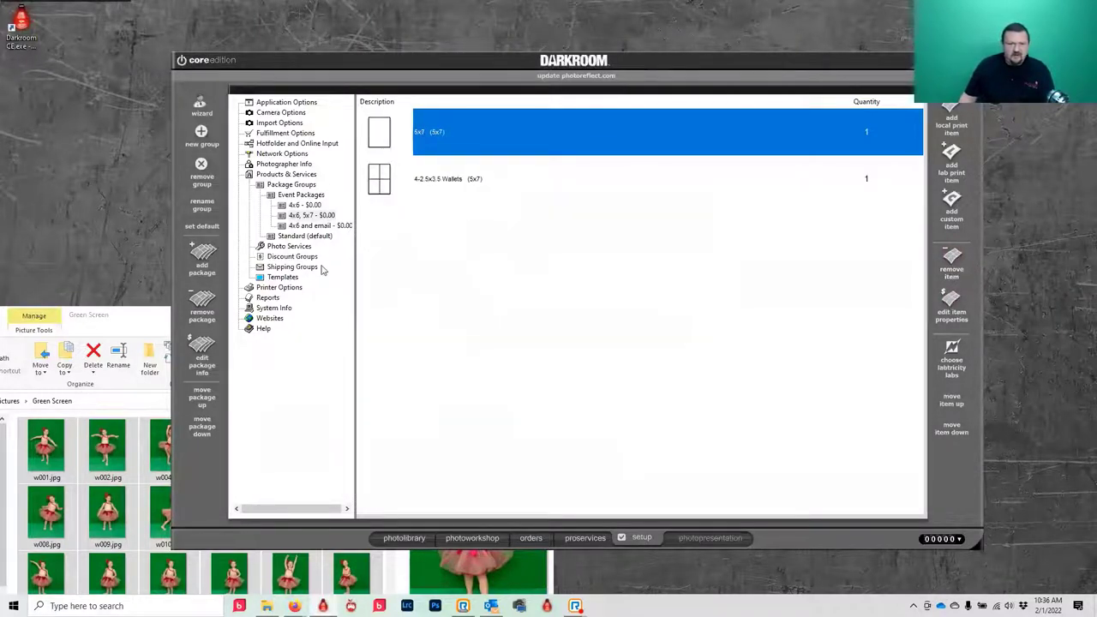
pyautogui.doubleClick(311, 215)
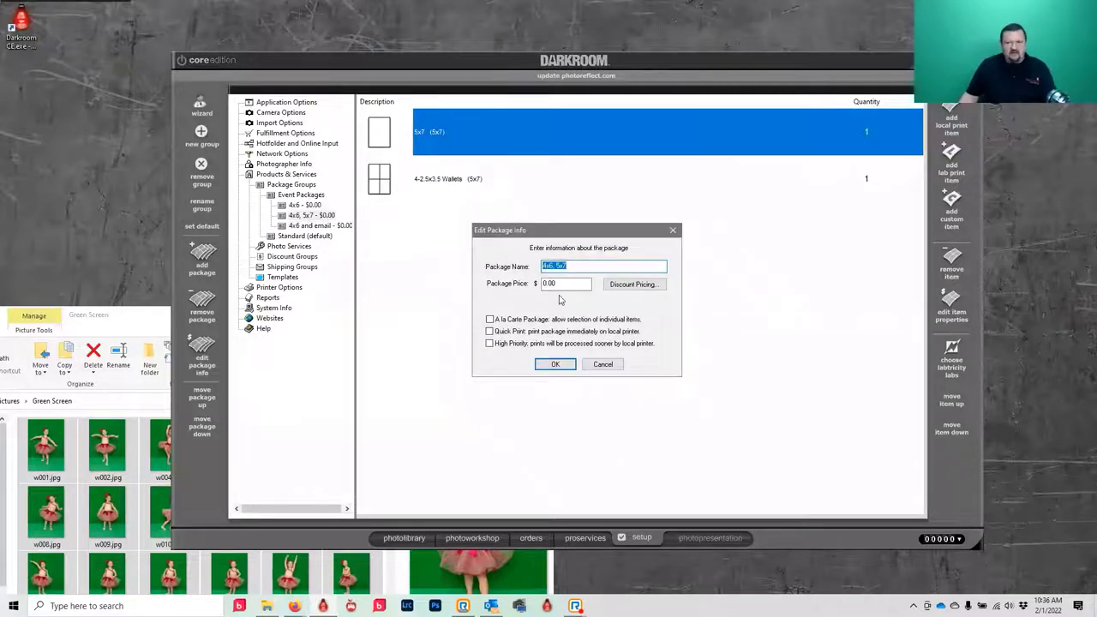
pyautogui.doubleClick(566, 285)
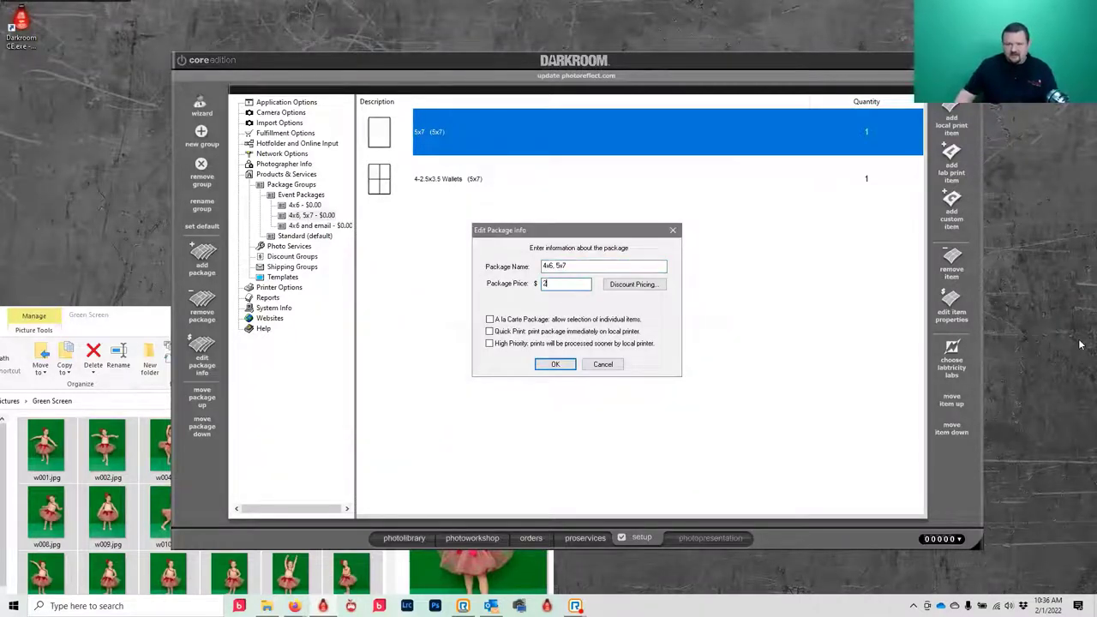
pyautogui.write('20')
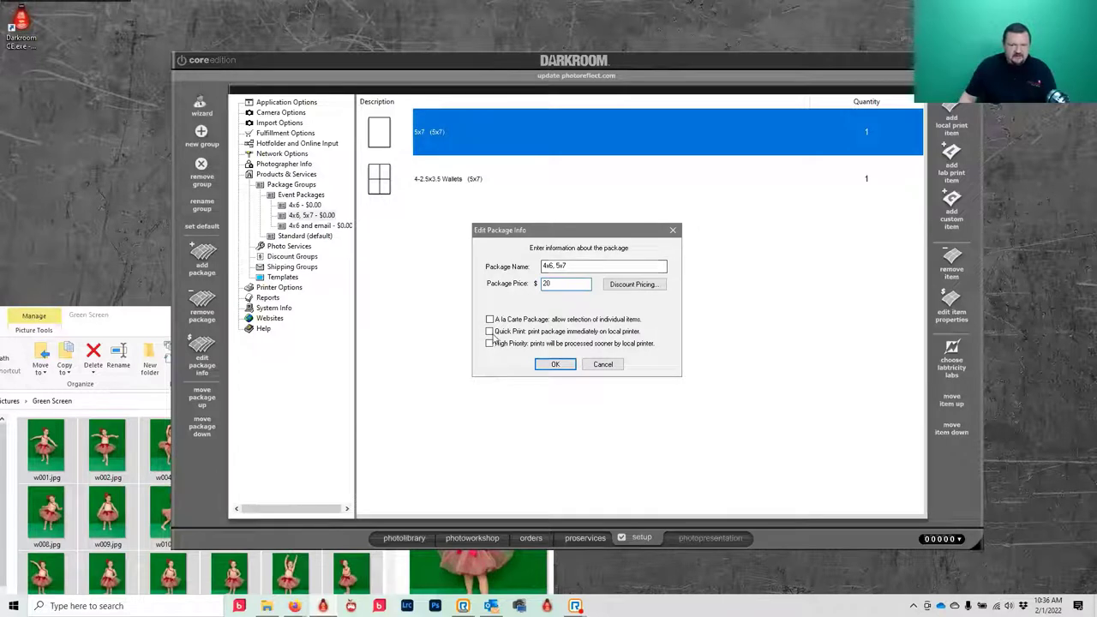
pyautogui.click(490, 332)
pyautogui.click(557, 365)
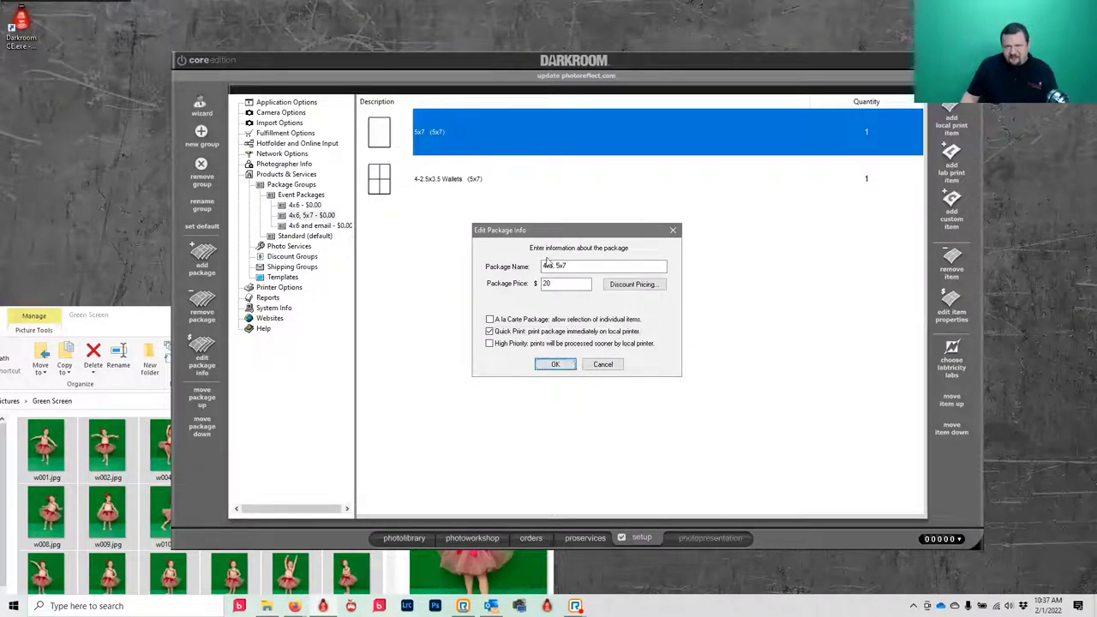
# - Rename the package to '5x7 wallets'
pyautogui.moveTo(543, 265); pyautogui.dragTo(555, 266)
pyautogui.press('BackSpace')
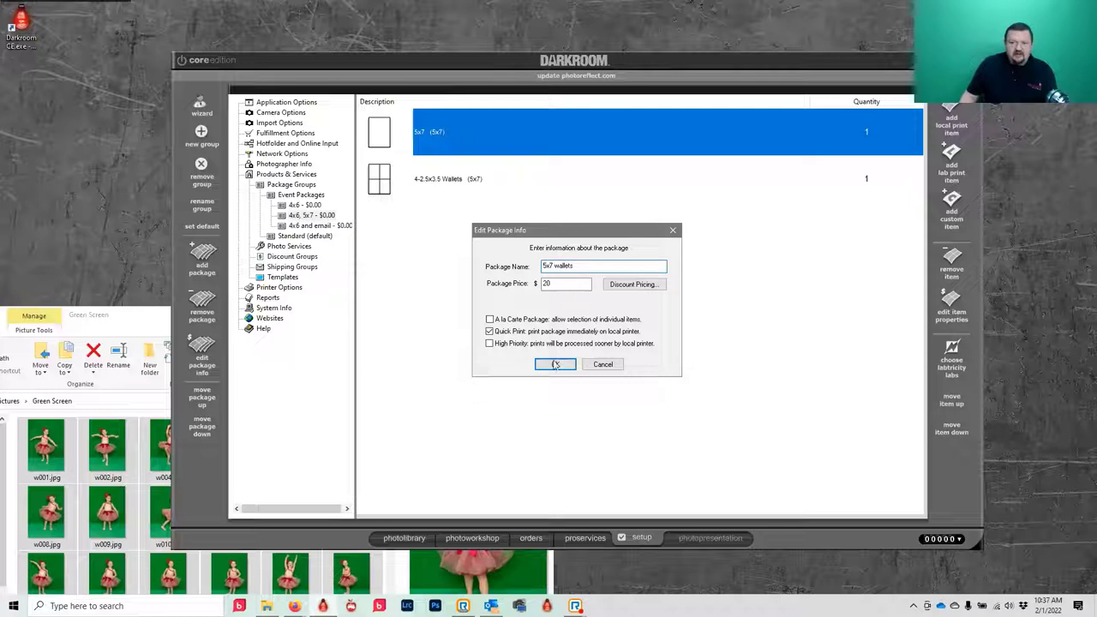
pyautogui.click(552, 365)
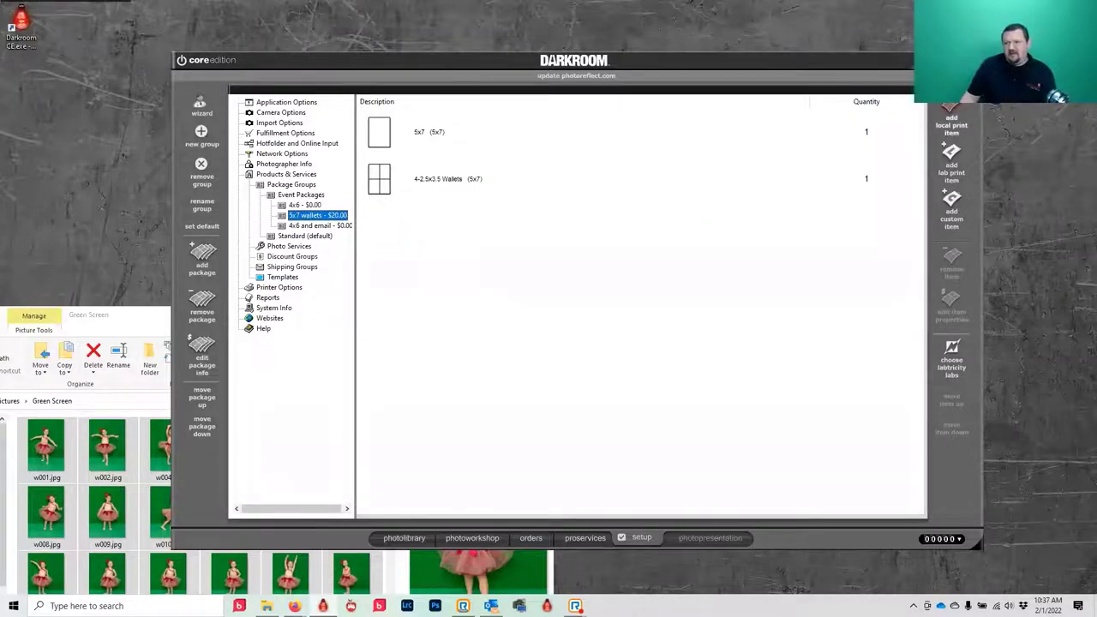
pyautogui.click(951, 125)
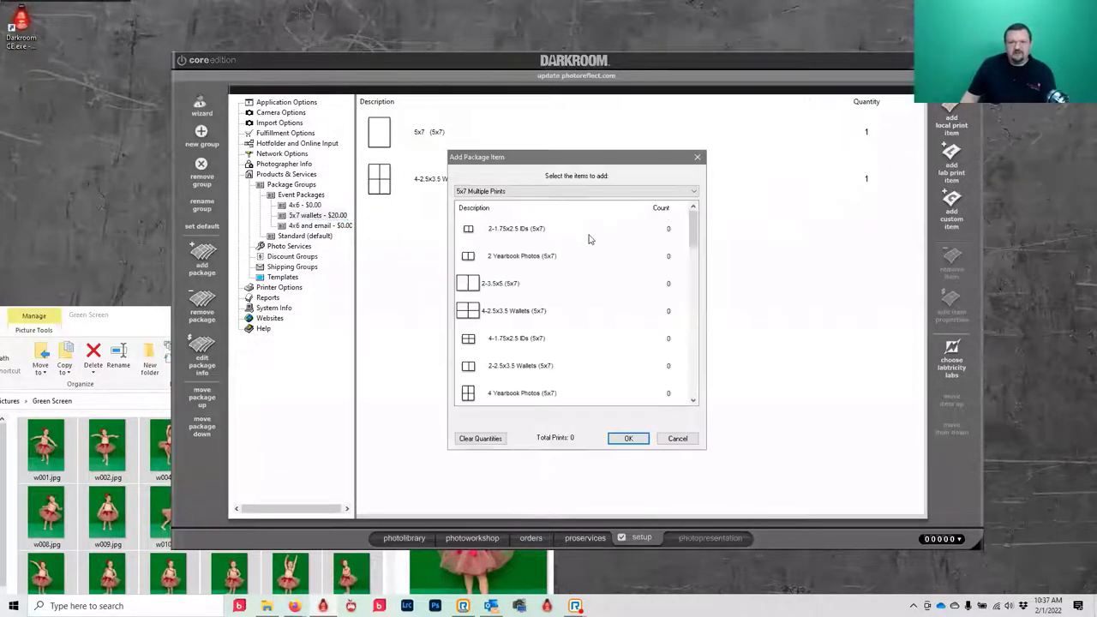
pyautogui.click(496, 192)
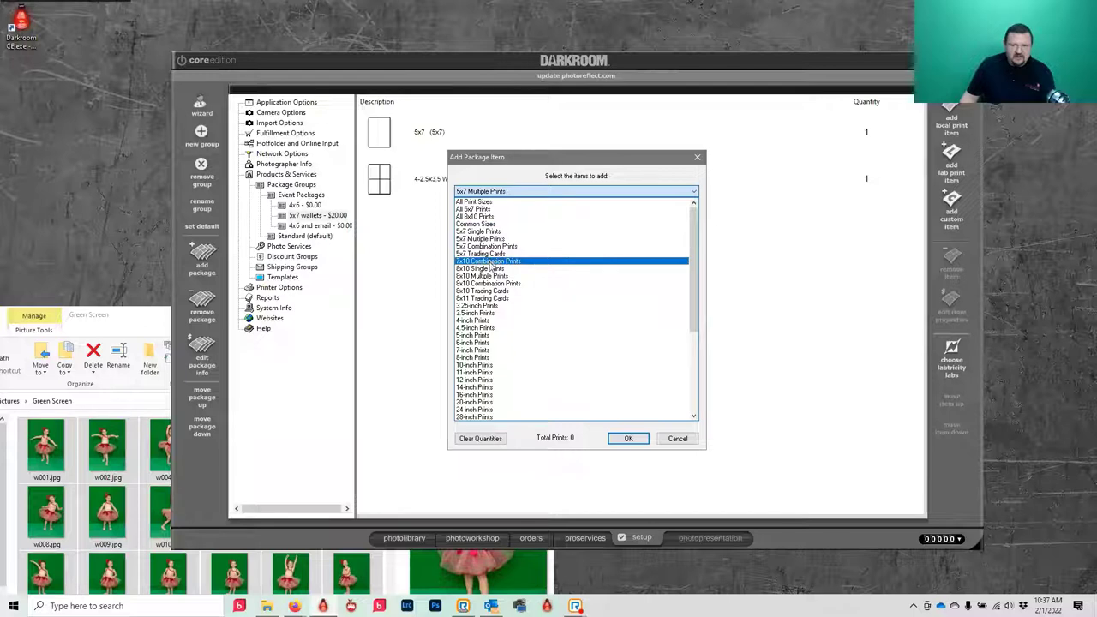
pyautogui.click(490, 261)
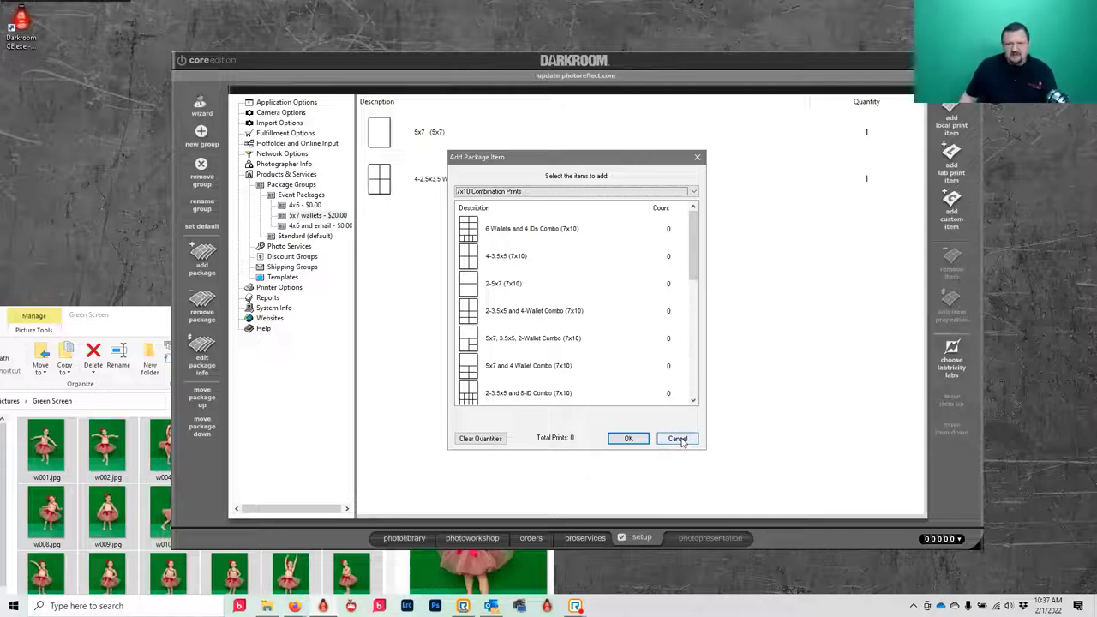
pyautogui.click(677, 438)
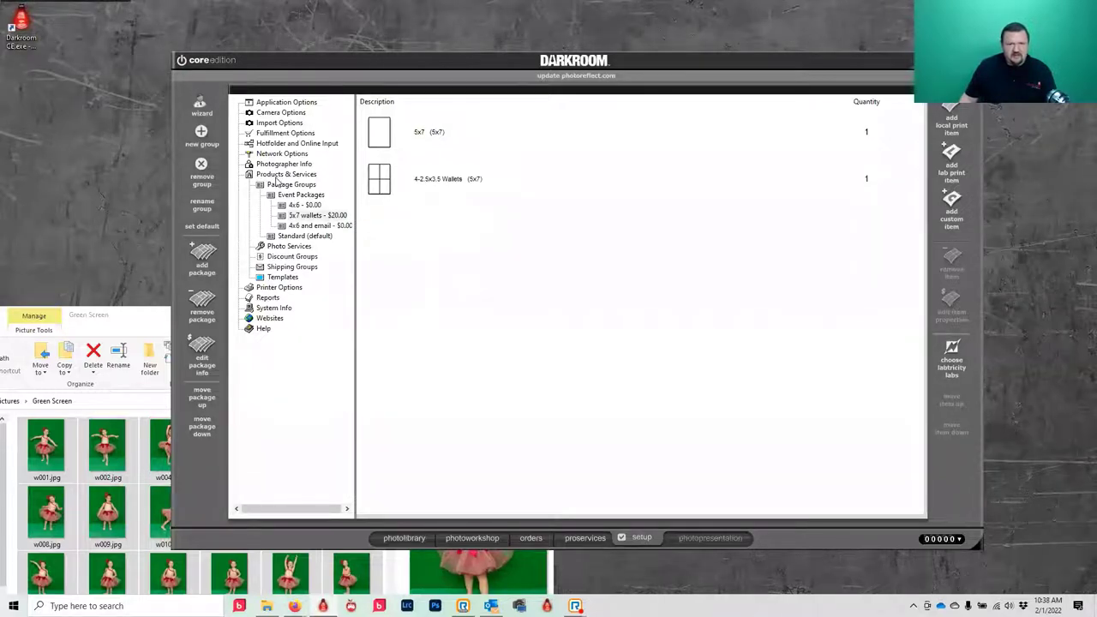
# - In the photo workshop, make Event Packages the default package group
pyautogui.click(476, 538)
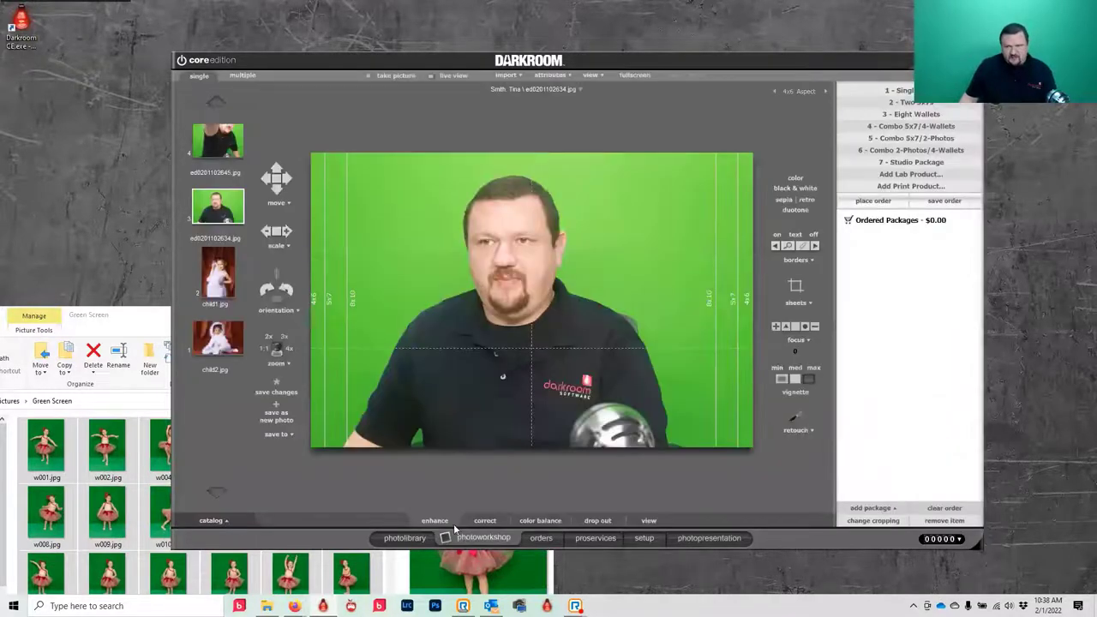
pyautogui.click(869, 509)
pyautogui.moveTo(900, 500)
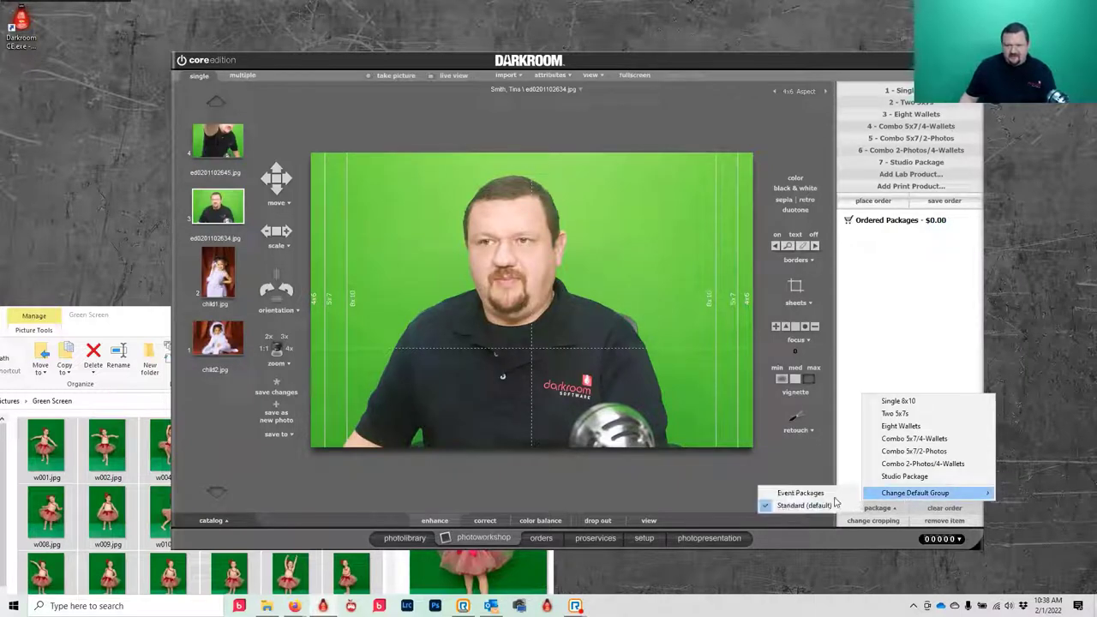
pyautogui.click(793, 507)
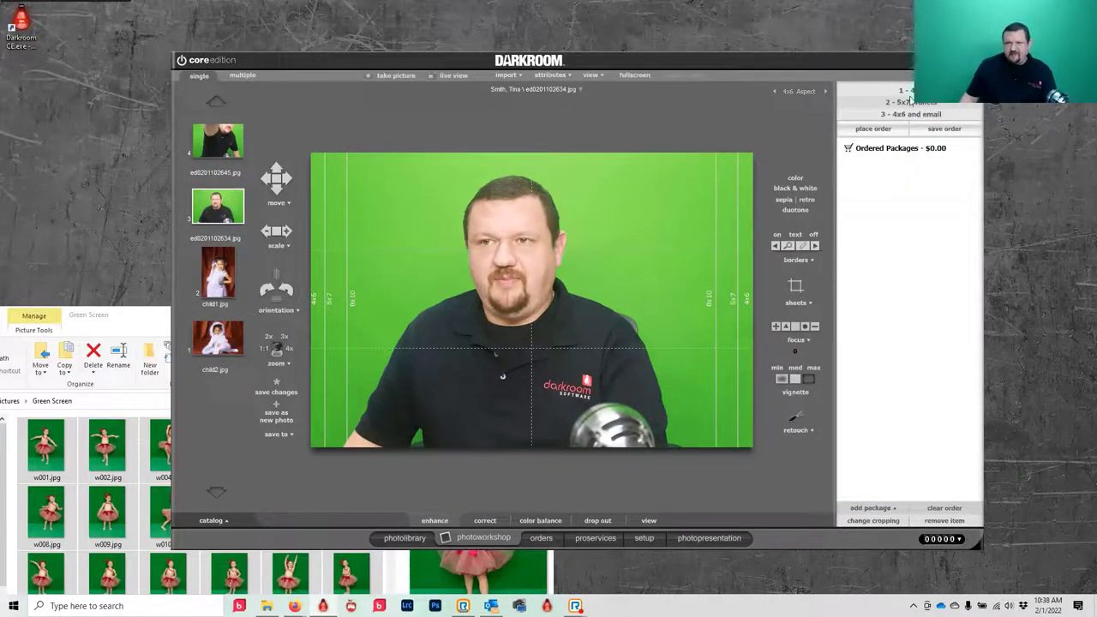
# - Order the 4x6 package for the photo, dismiss the receipt, and return to setup
pyautogui.click(894, 96)
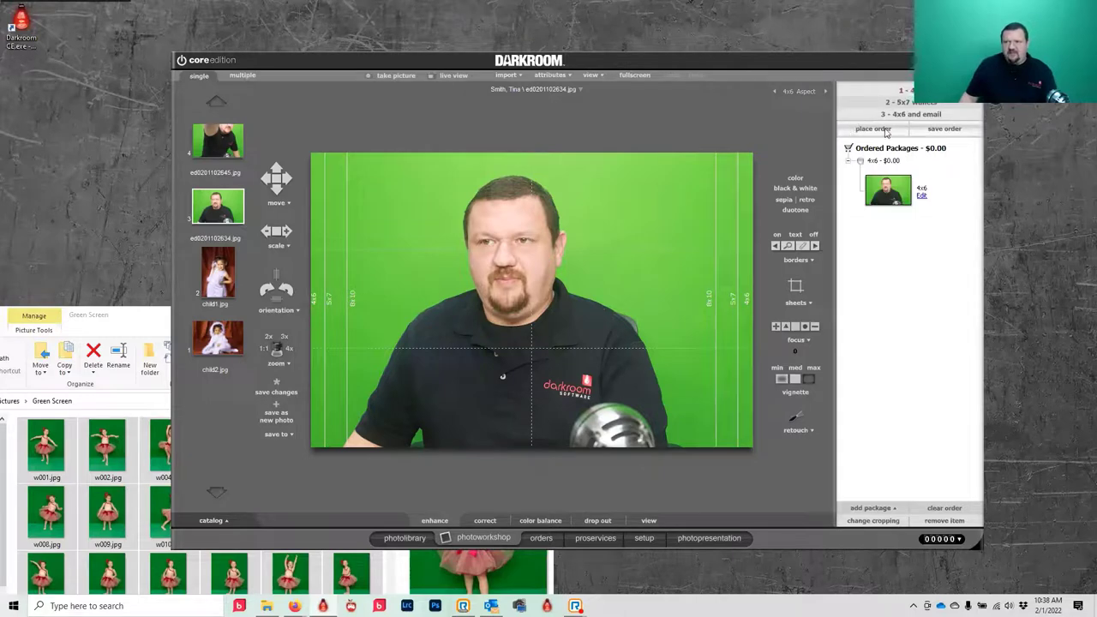
pyautogui.click(886, 130)
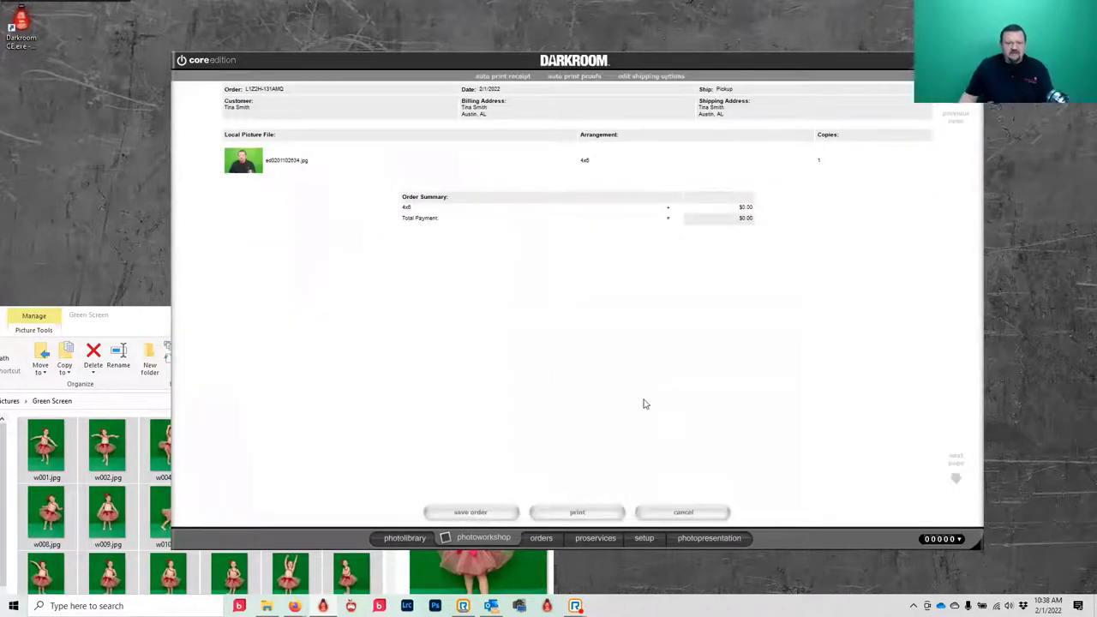
pyautogui.click(682, 512)
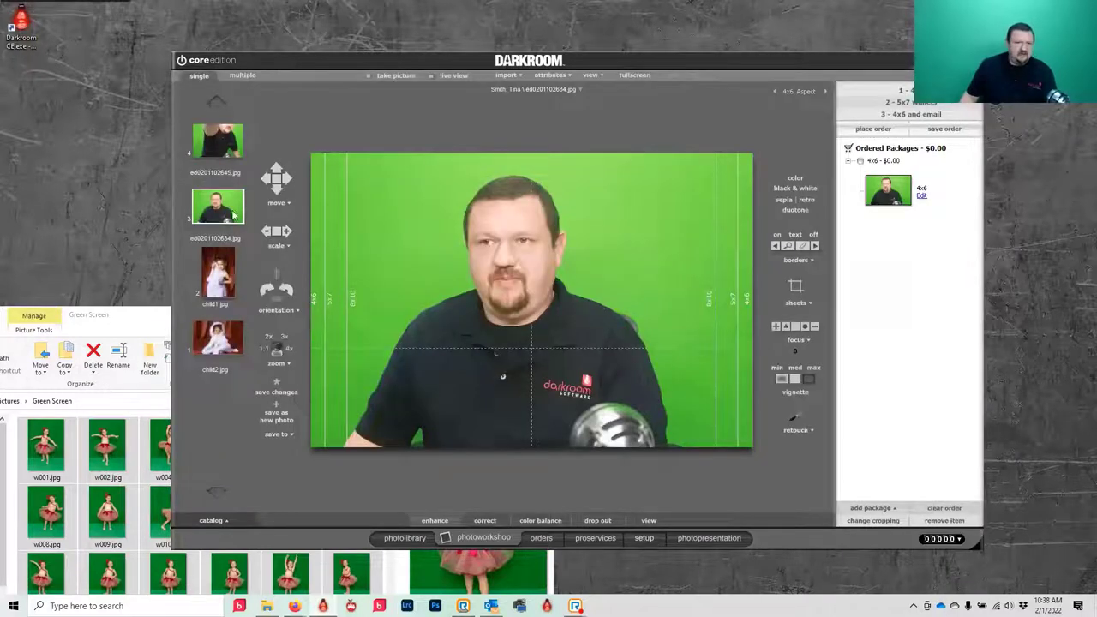
pyautogui.click(644, 538)
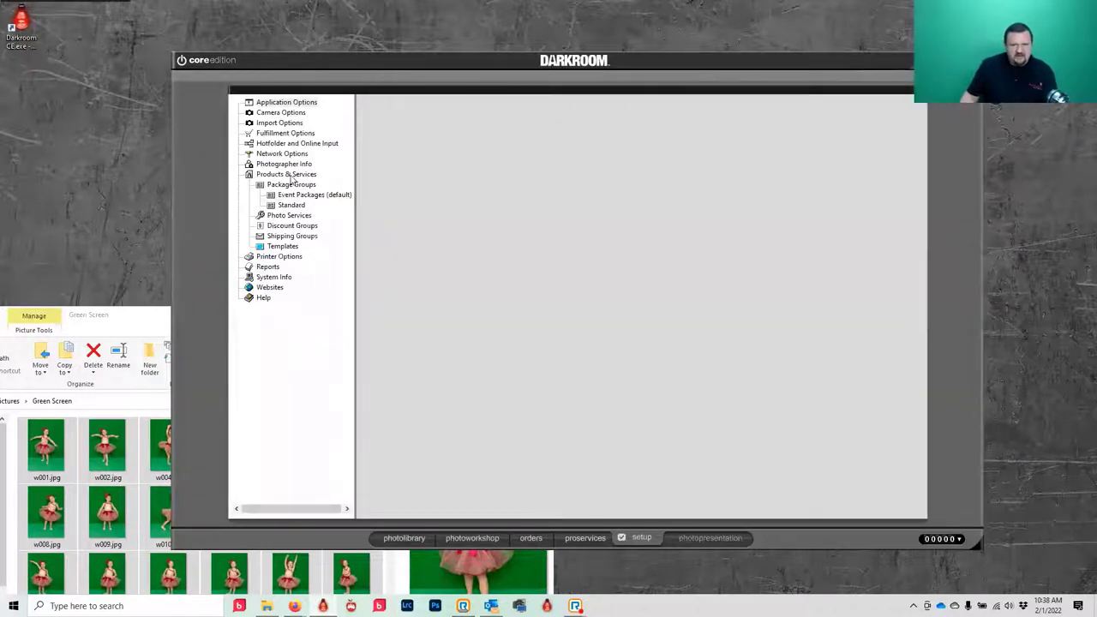
# - Turn off 'Show an Order Confirmation Receipt after Placing an Order' in Receipt Options
pyautogui.doubleClick(289, 175)
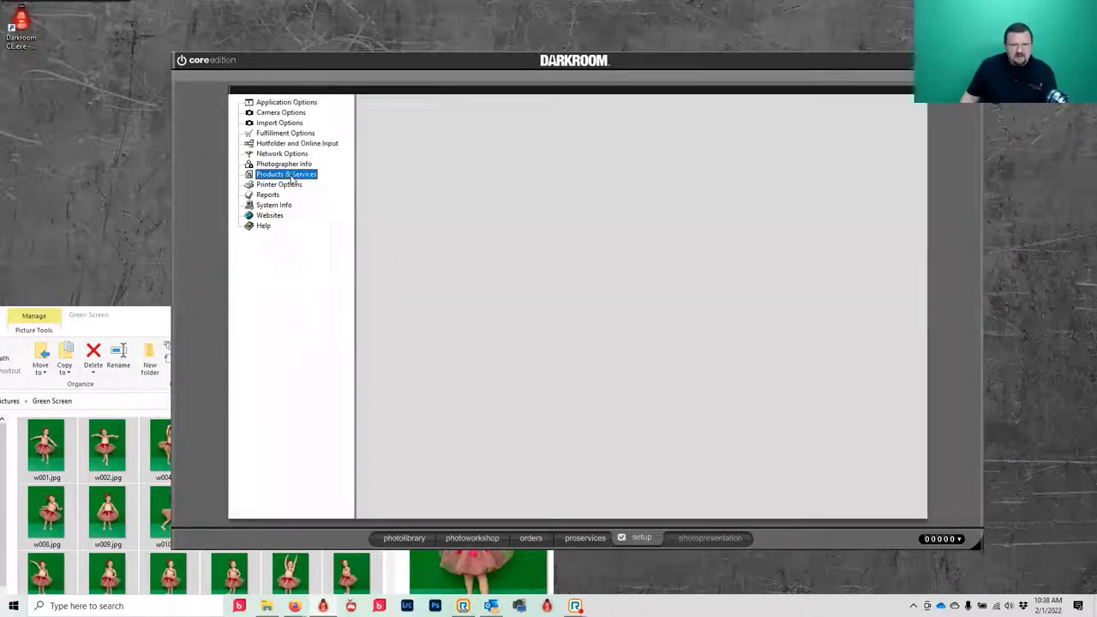
pyautogui.doubleClick(270, 132)
pyautogui.click(287, 143)
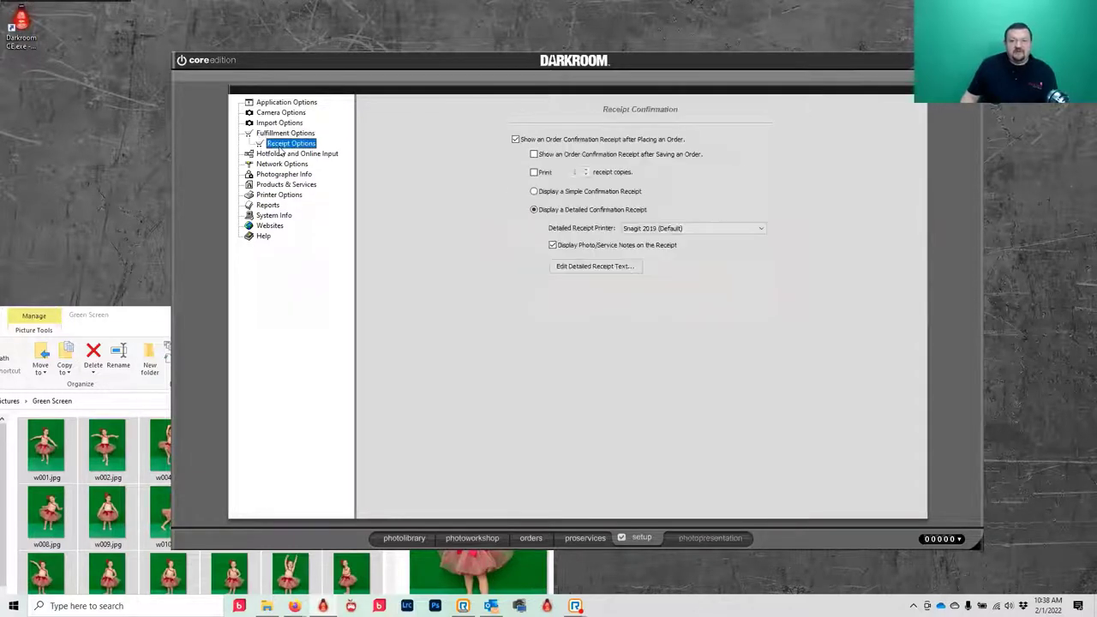
pyautogui.click(515, 139)
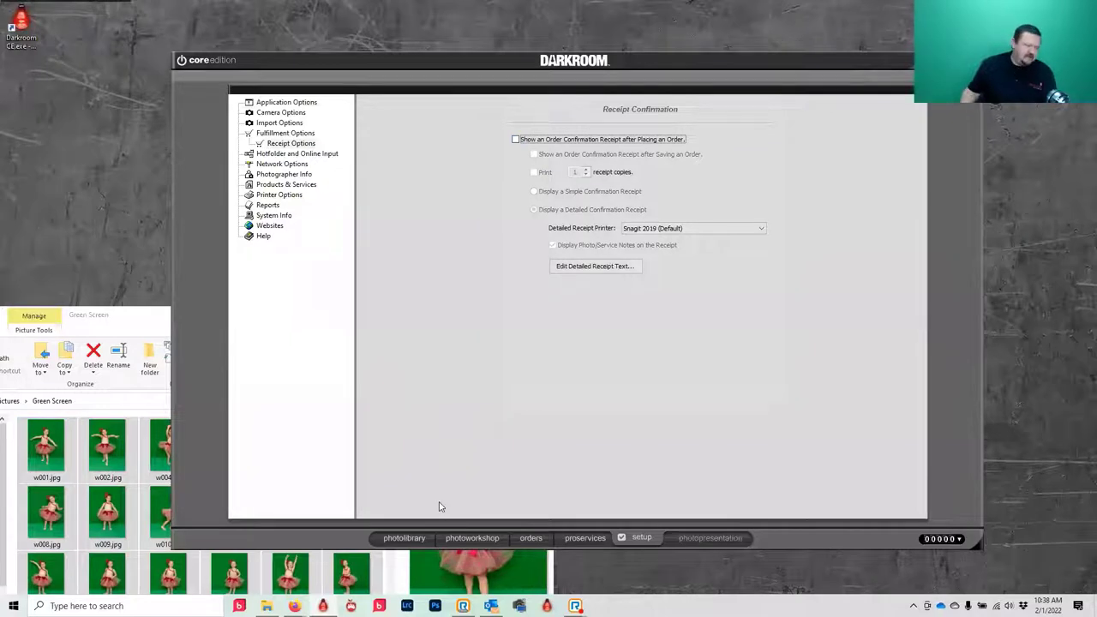
# - Place the 4x6 order, then open Demo album photo 62 (img_0986) in the photo workshop
pyautogui.click(476, 538)
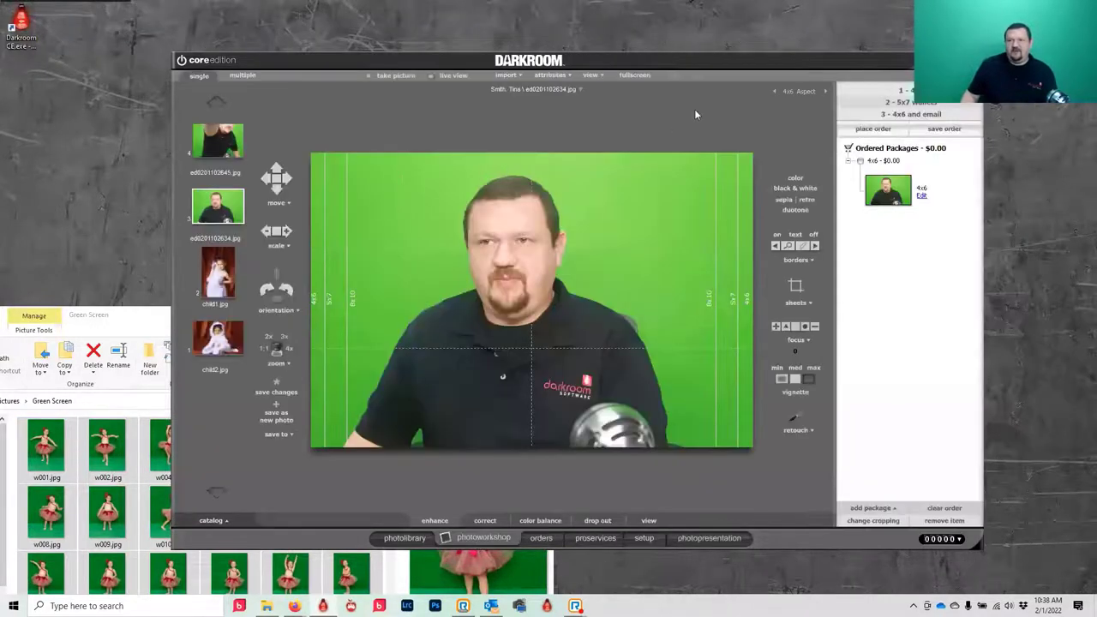
pyautogui.click(870, 129)
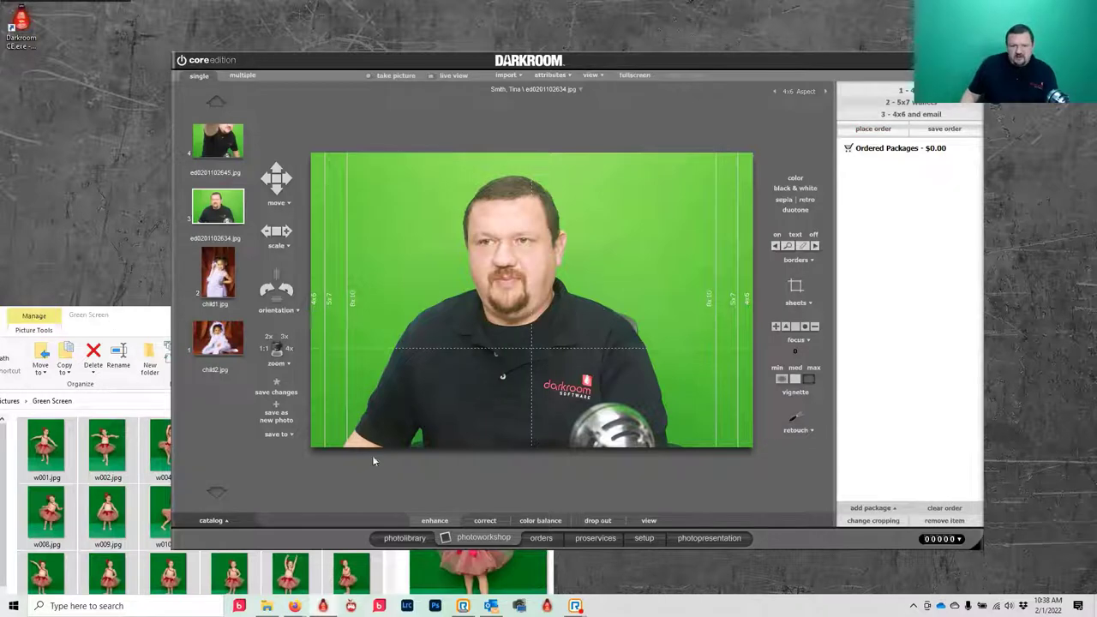
pyautogui.click(397, 537)
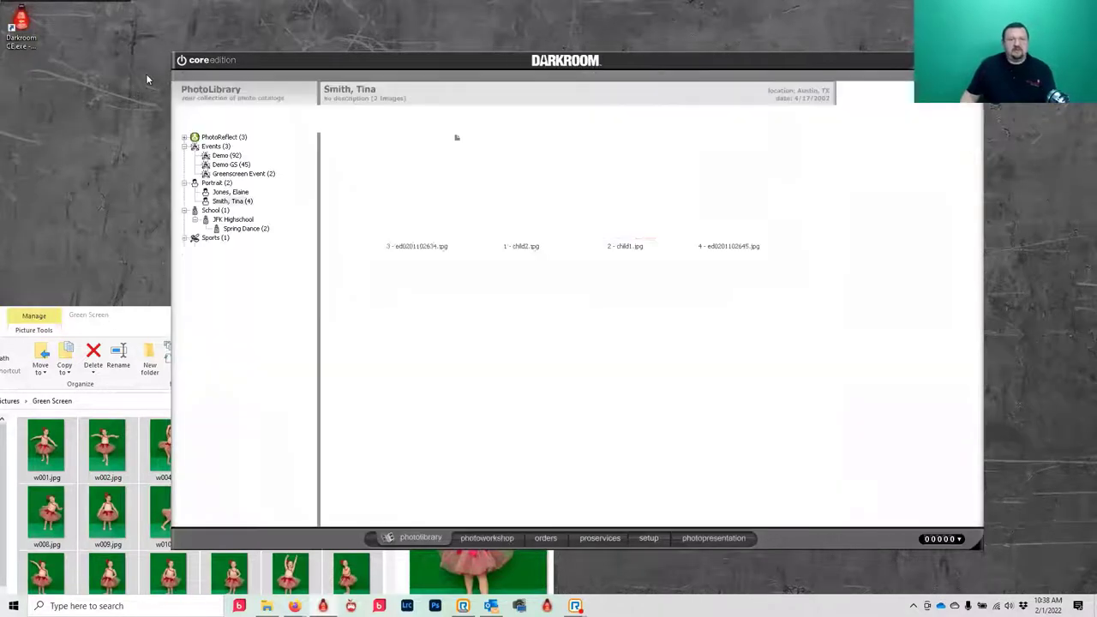
pyautogui.click(233, 173)
pyautogui.click(225, 163)
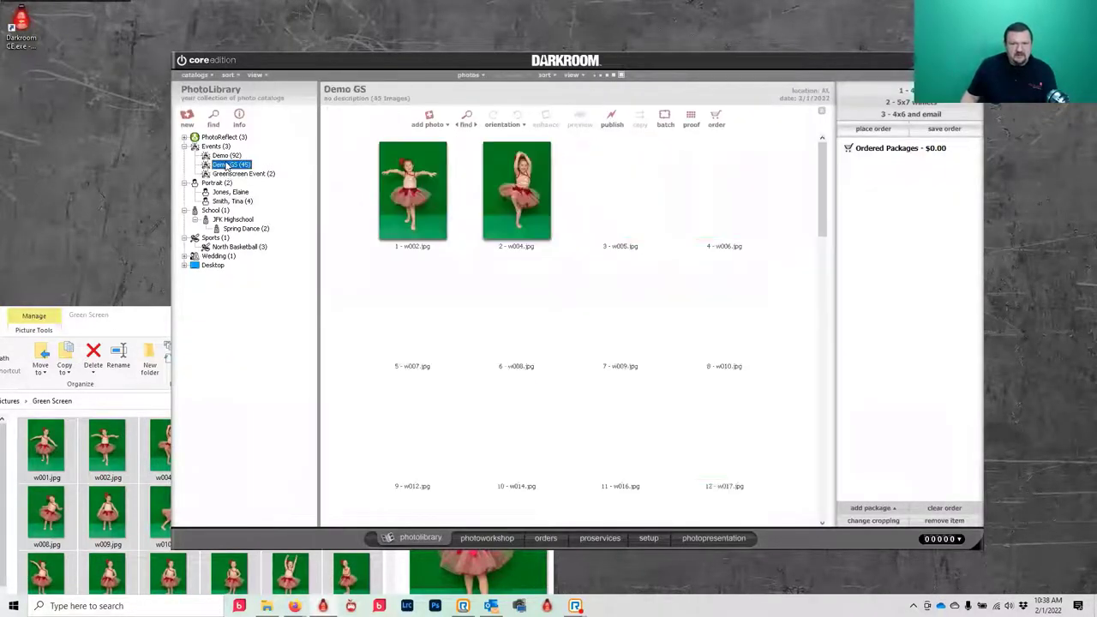
pyautogui.click(226, 156)
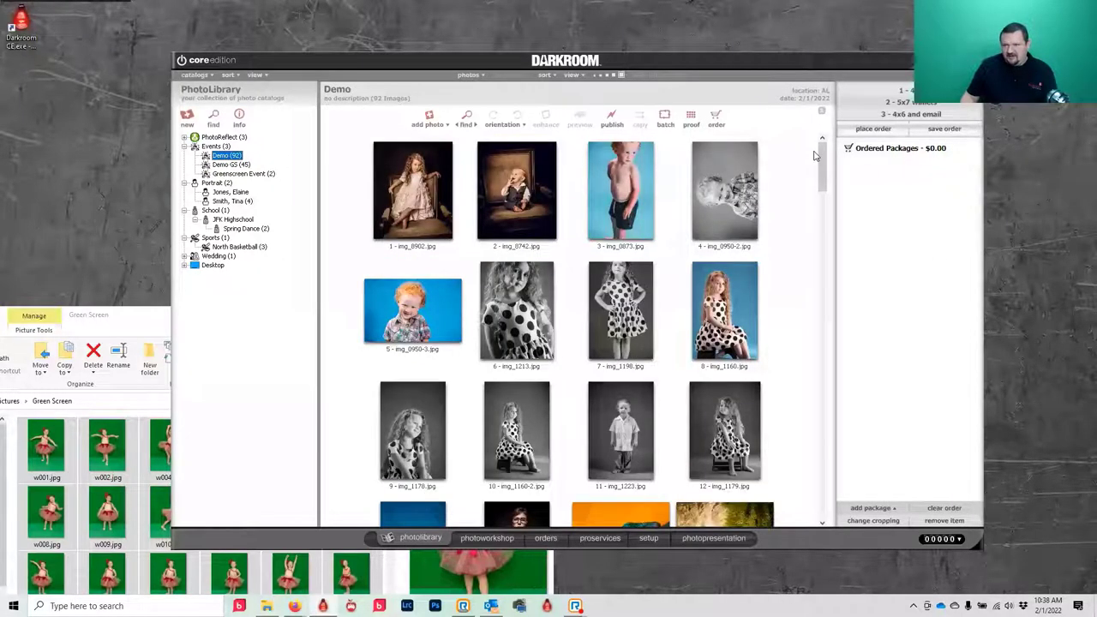
pyautogui.moveTo(820, 157); pyautogui.dragTo(838, 378)
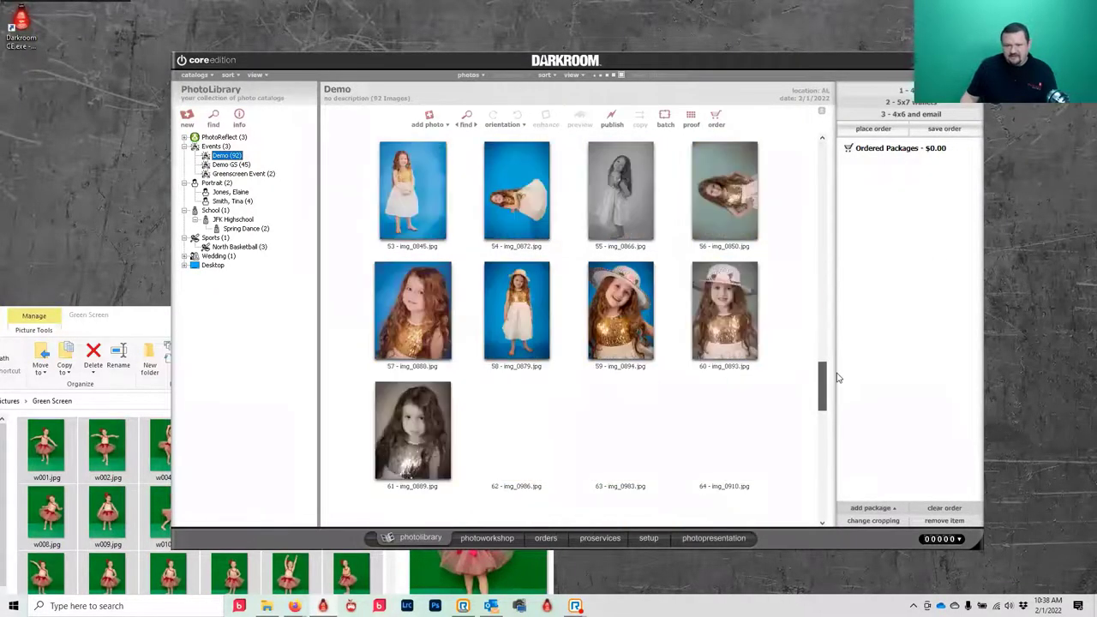
pyautogui.click(518, 431)
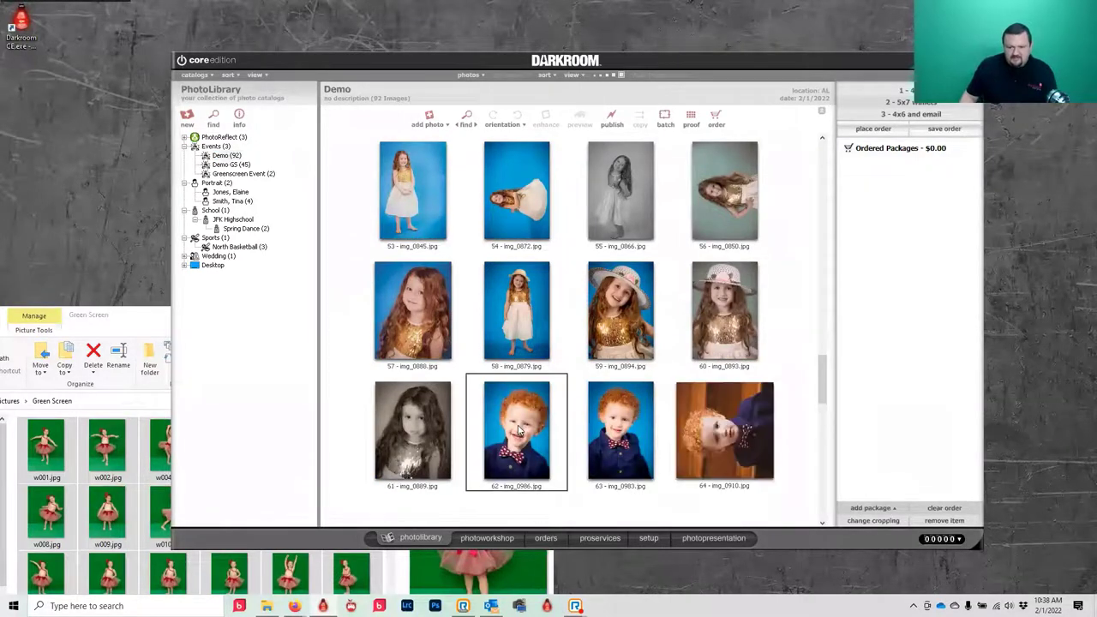
pyautogui.click(494, 538)
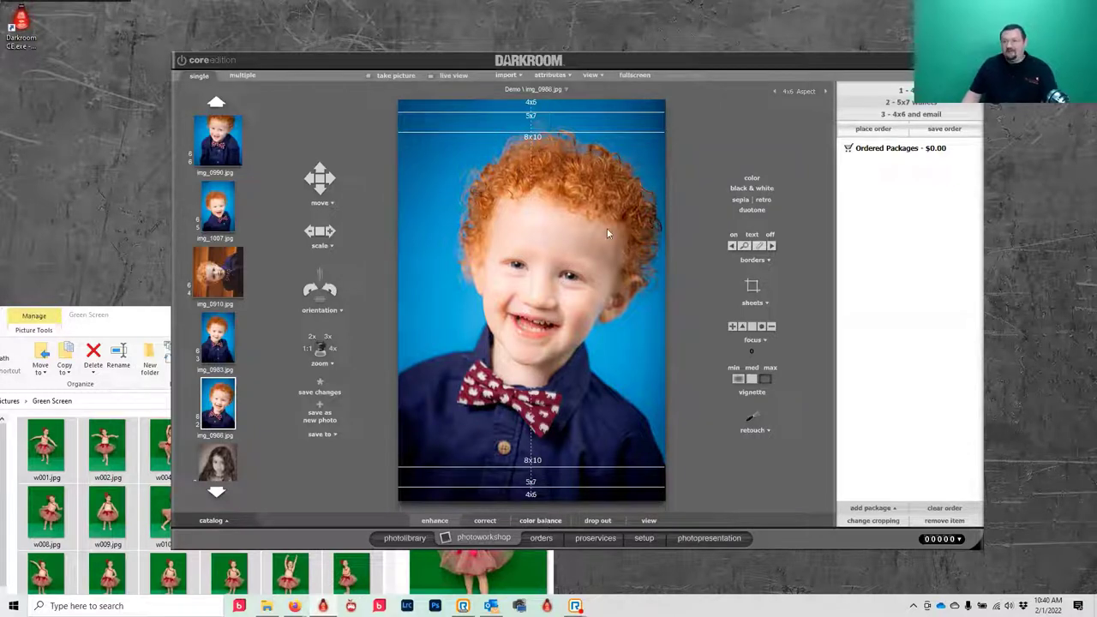
# - Order the '4x6 and email' package for img_0986.jpg and enter the recipient's e-mail address
pyautogui.click(910, 115)
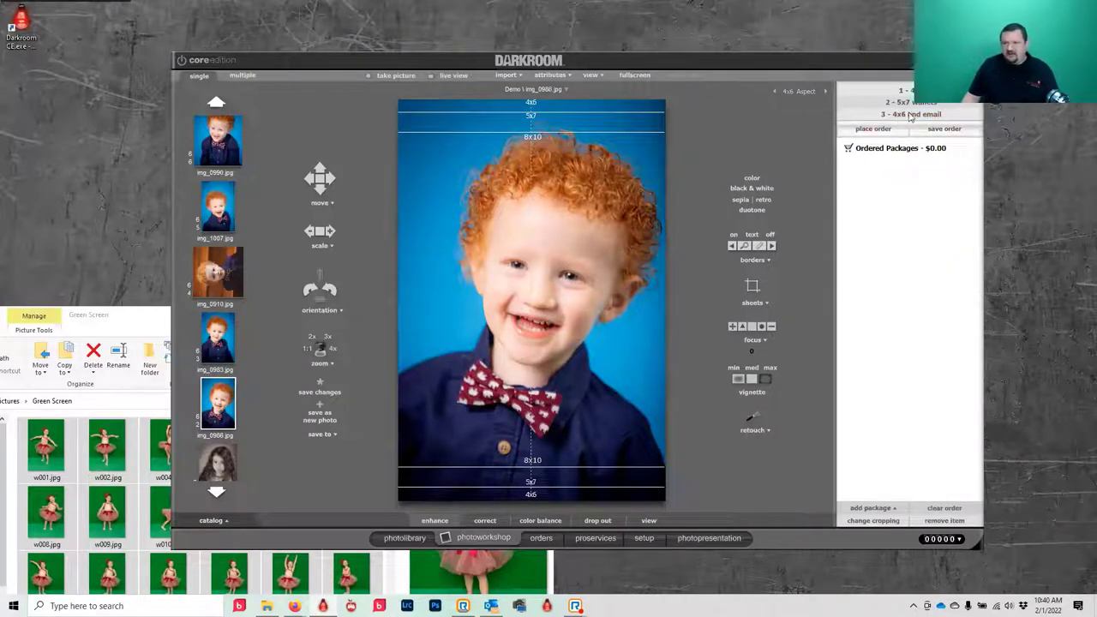
pyautogui.doubleClick(908, 116)
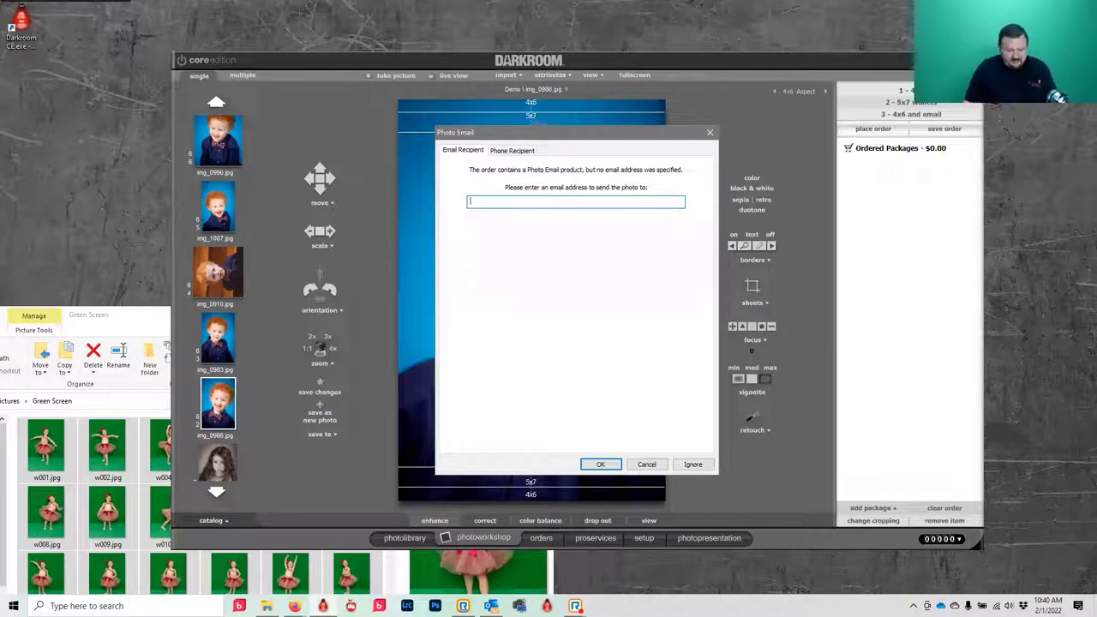
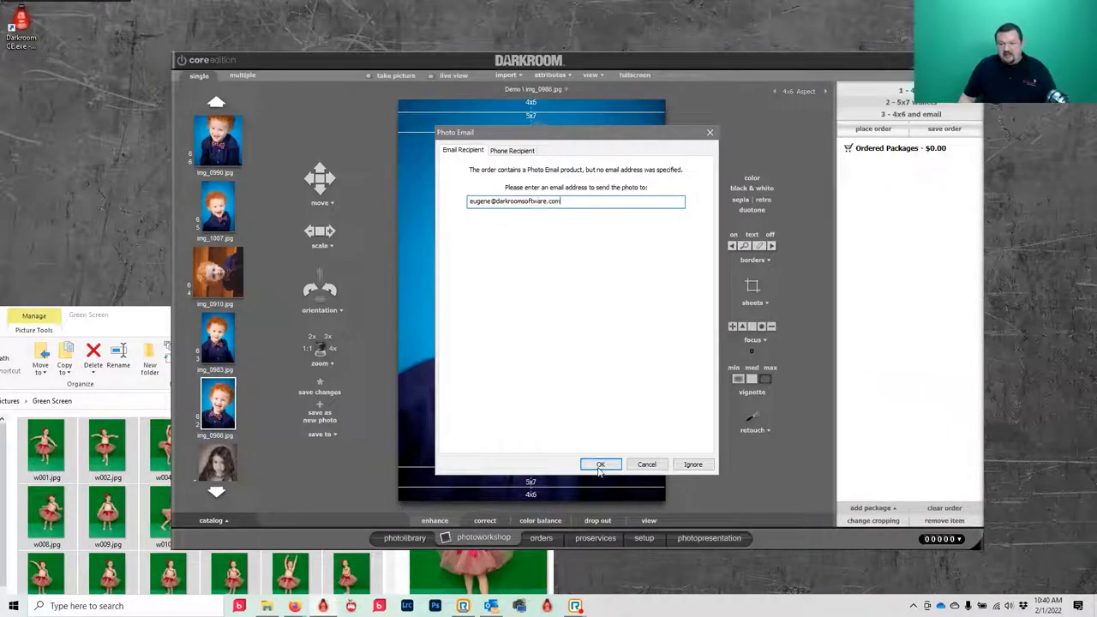
pyautogui.click(600, 464)
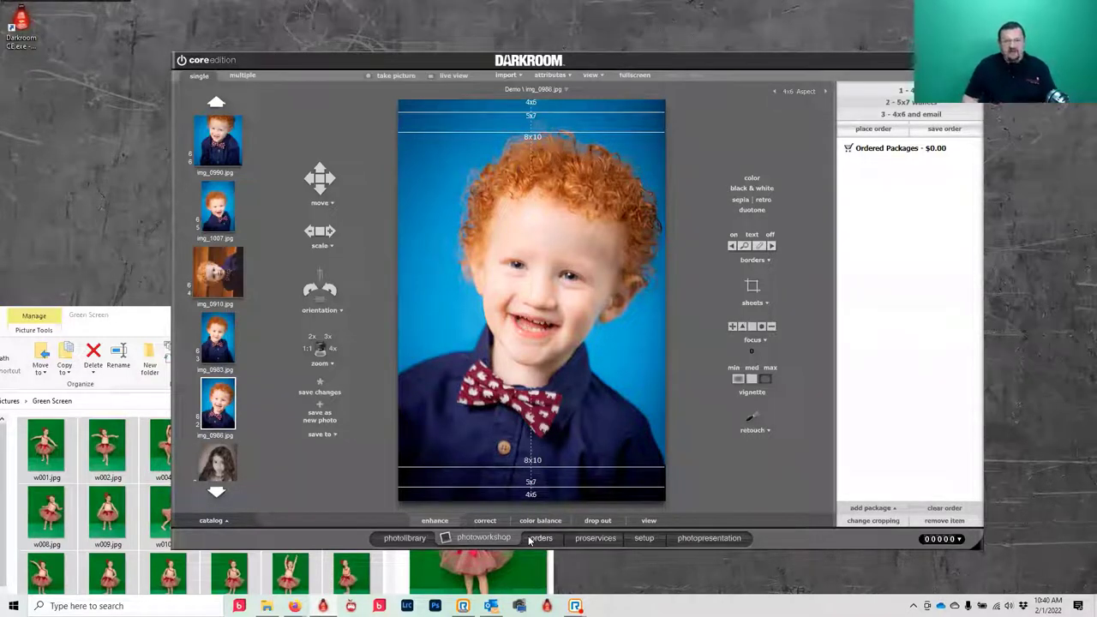
# - In setup, list Products & Services package groups and expand Event Packages (default)
pyautogui.click(634, 538)
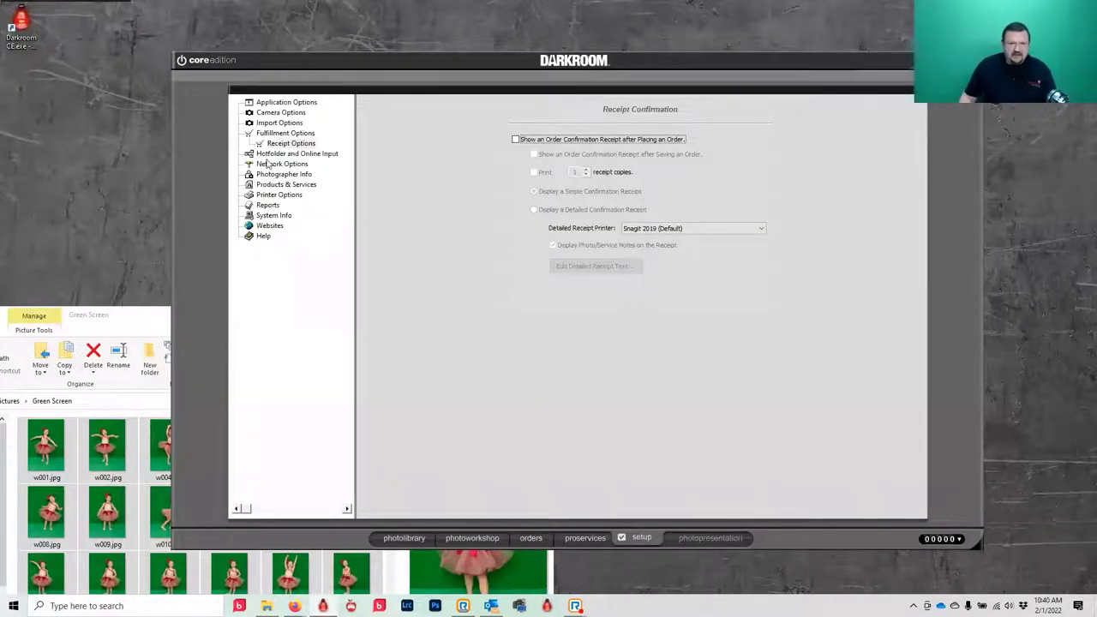
pyautogui.click(267, 185)
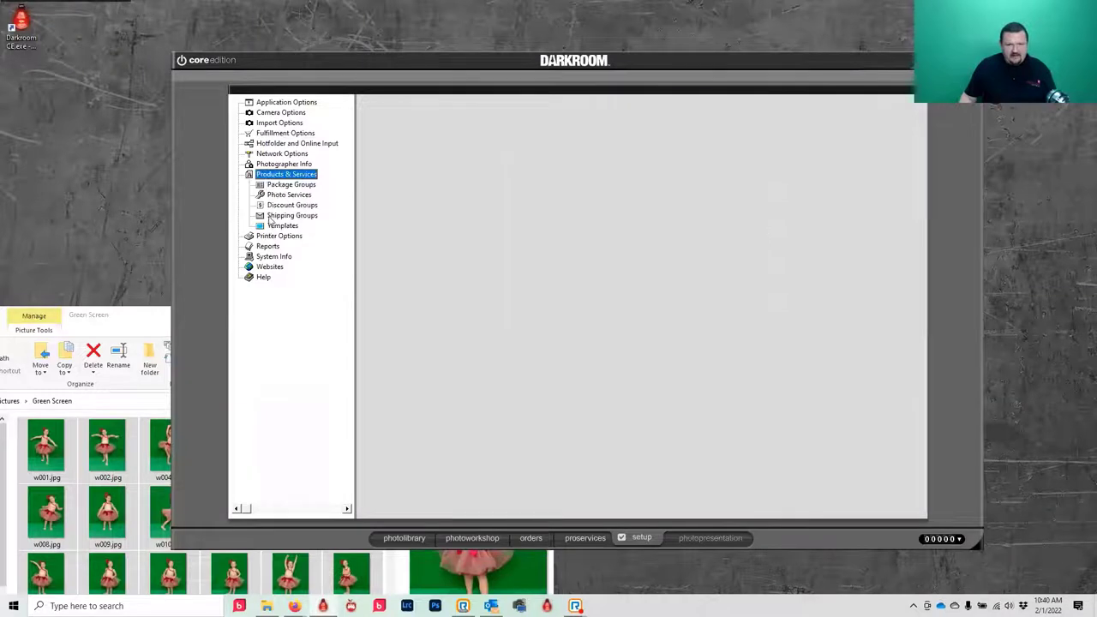
pyautogui.click(285, 187)
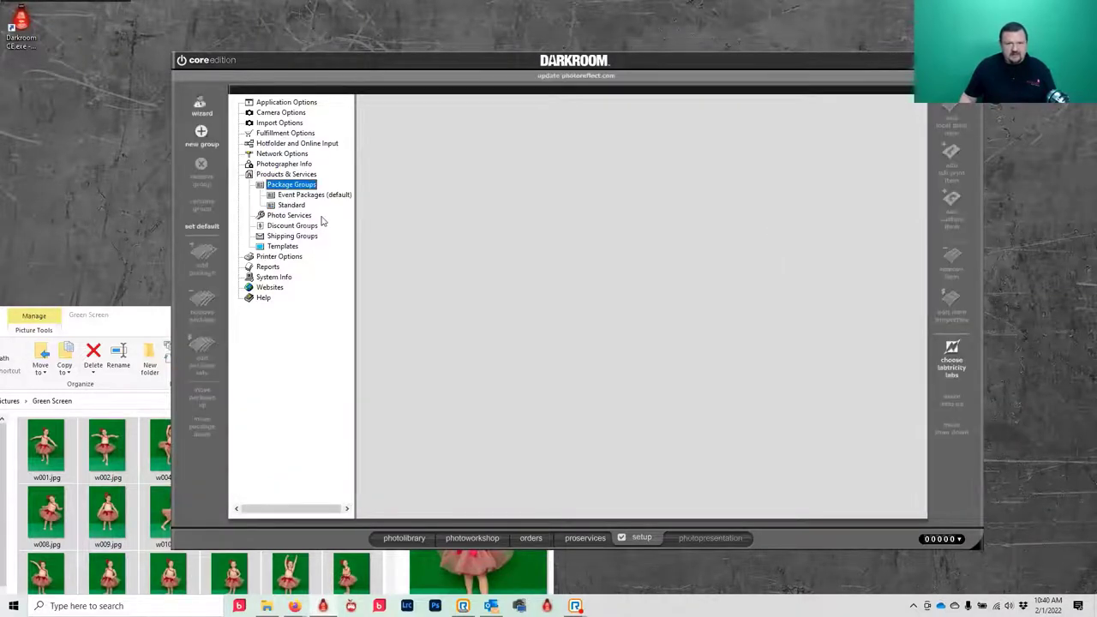
pyautogui.click(289, 197)
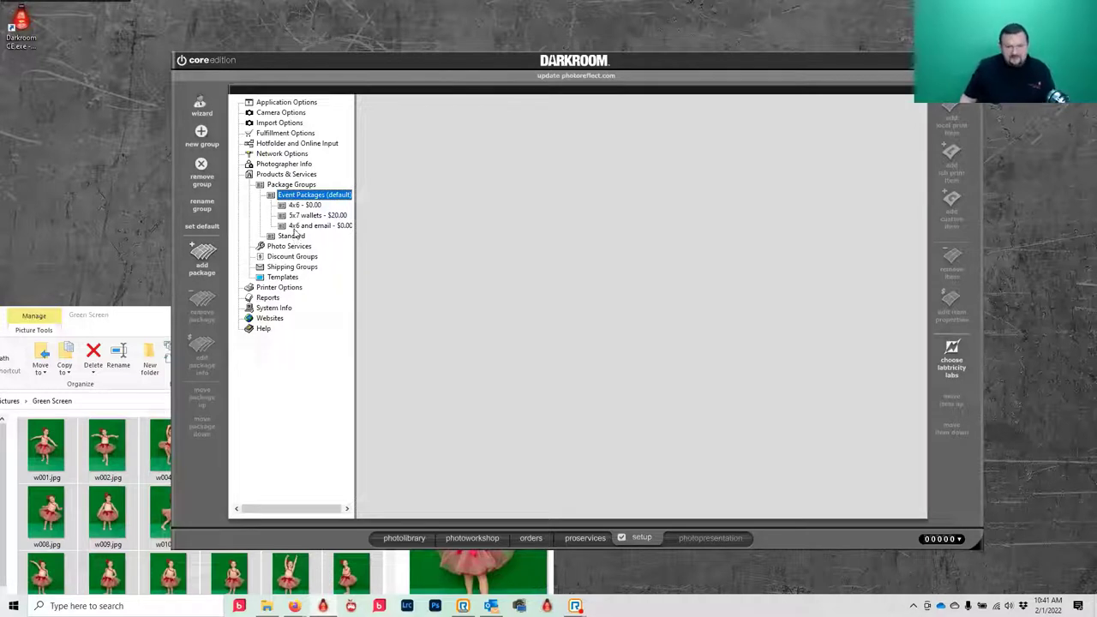
# - Select the '4x6 and email' package and pick an entry from the right-click menu
pyautogui.click(295, 226)
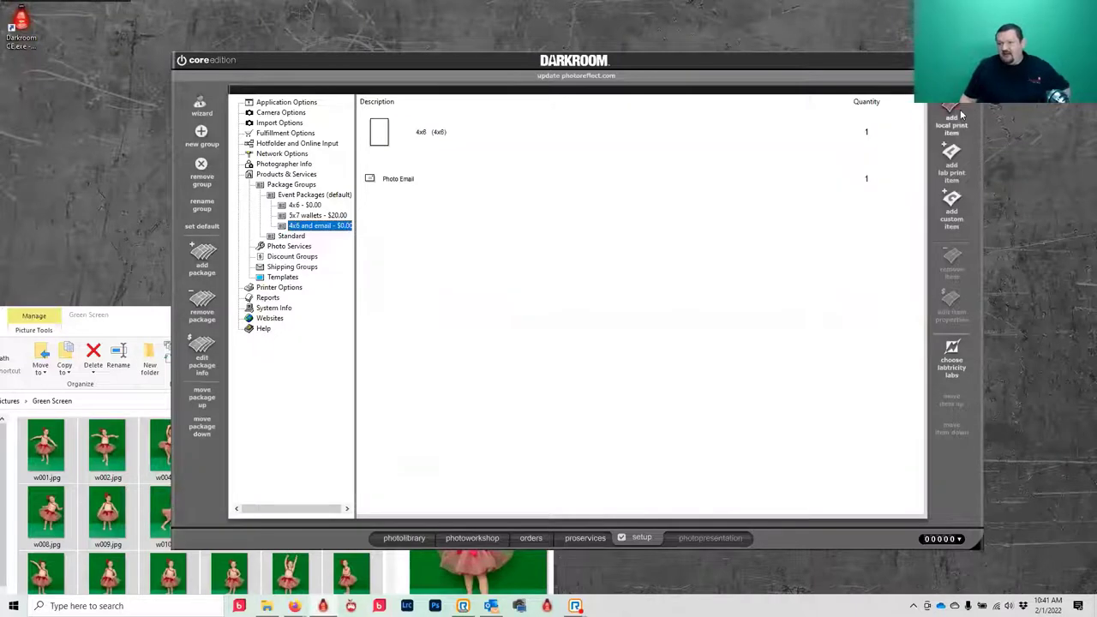
pyautogui.rightClick(1063, 68)
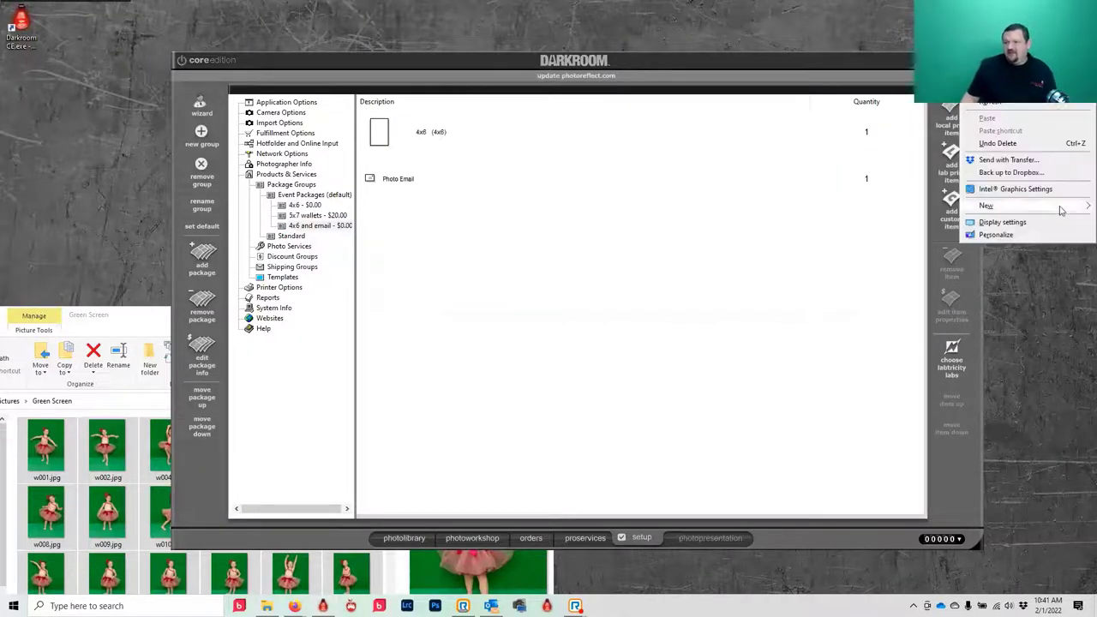
pyautogui.moveTo(1063, 206)
pyautogui.click(857, 210)
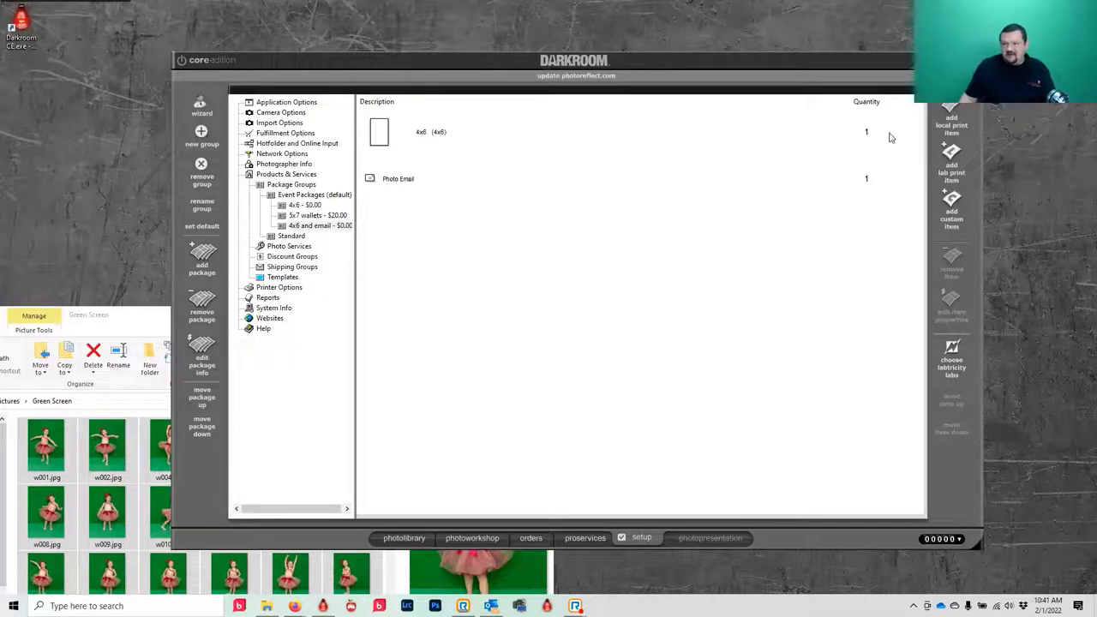
# - Add one Digital Media item from Digital Delivery Products to the package
pyautogui.click(949, 120)
pyautogui.click(563, 190)
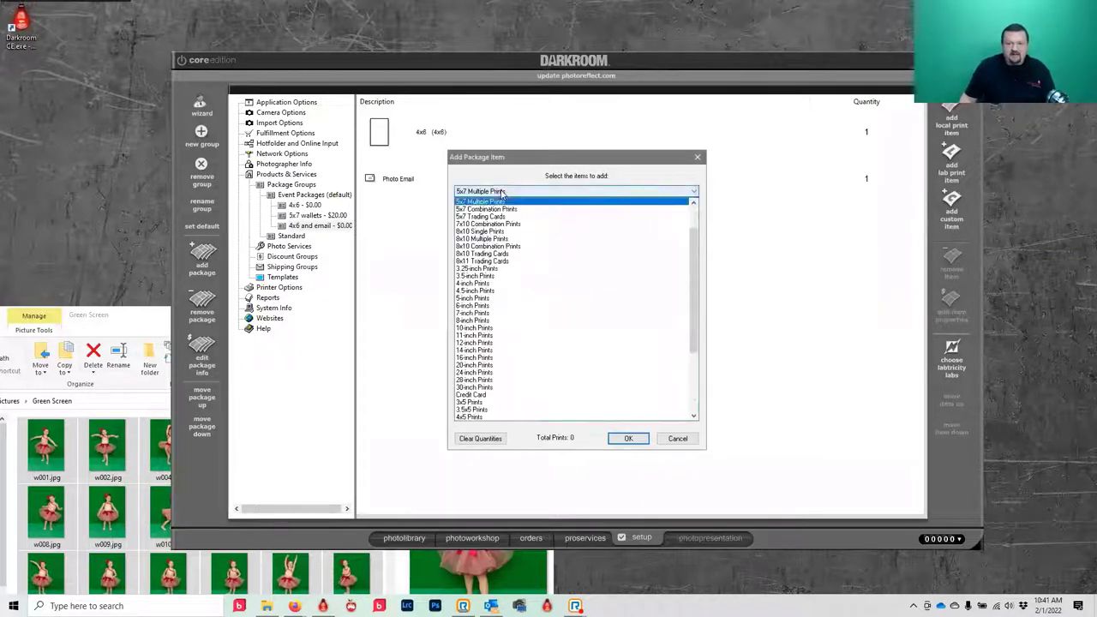
pyautogui.scroll(-2, 555, 339)
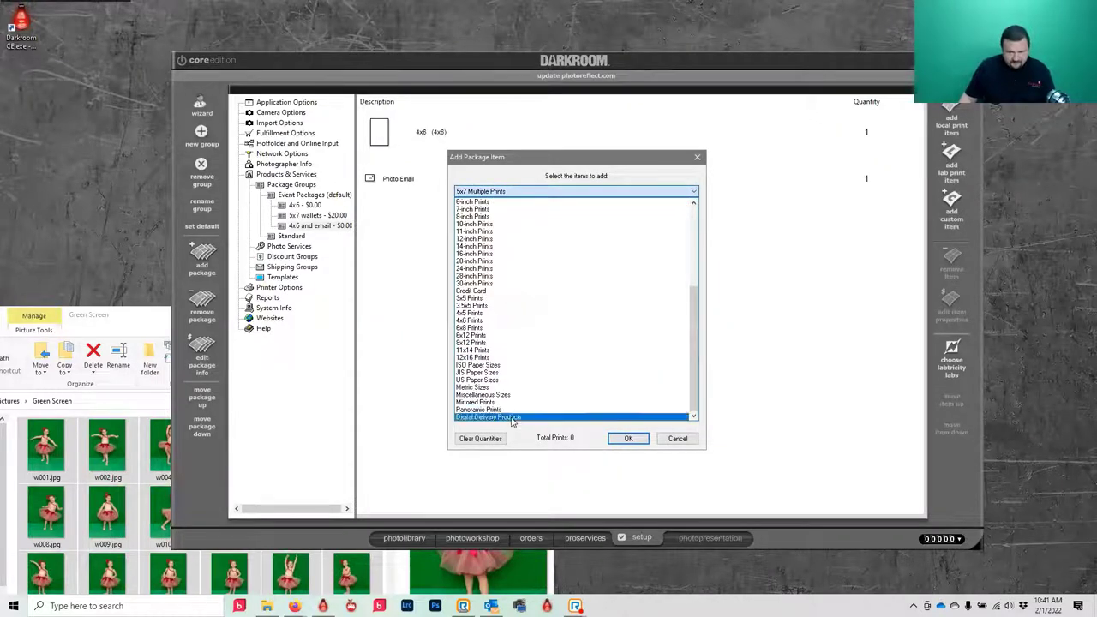
pyautogui.click(509, 417)
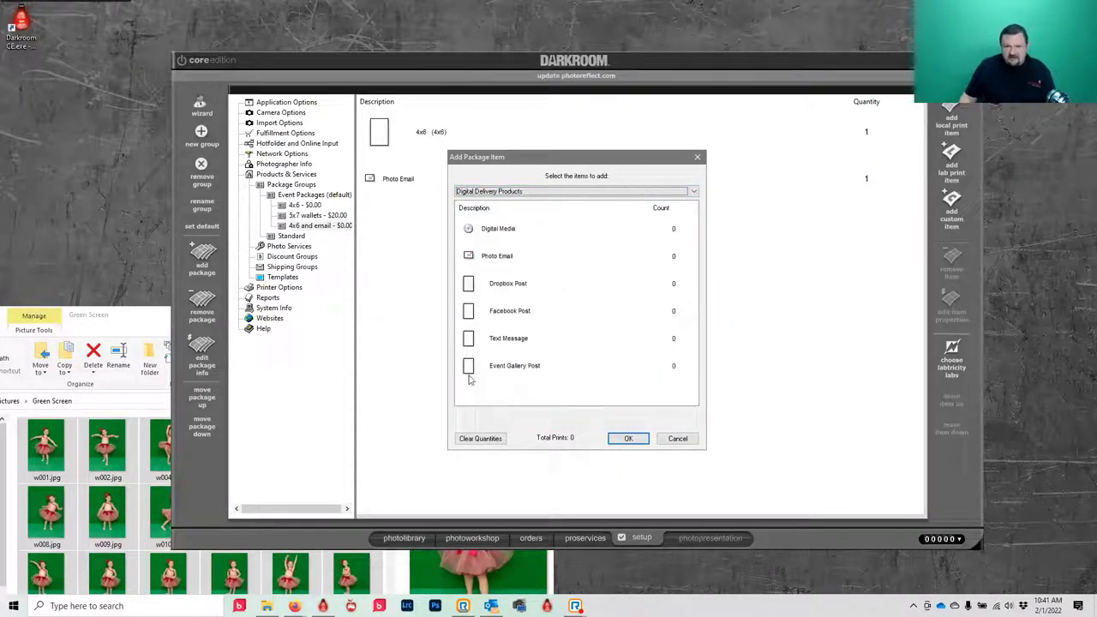
pyautogui.click(502, 233)
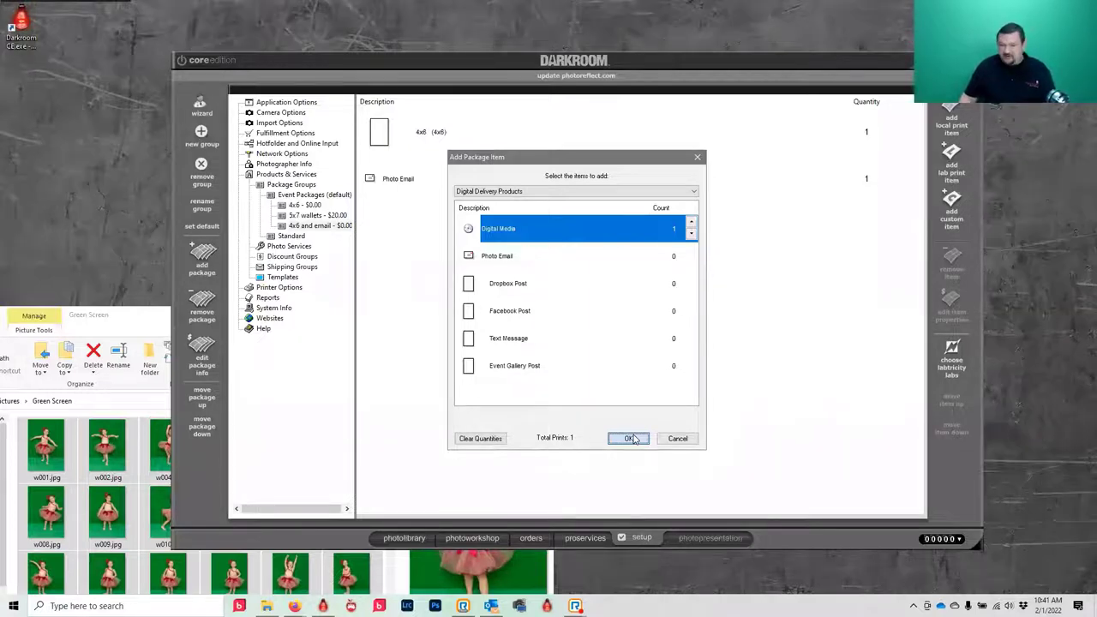
pyautogui.click(629, 438)
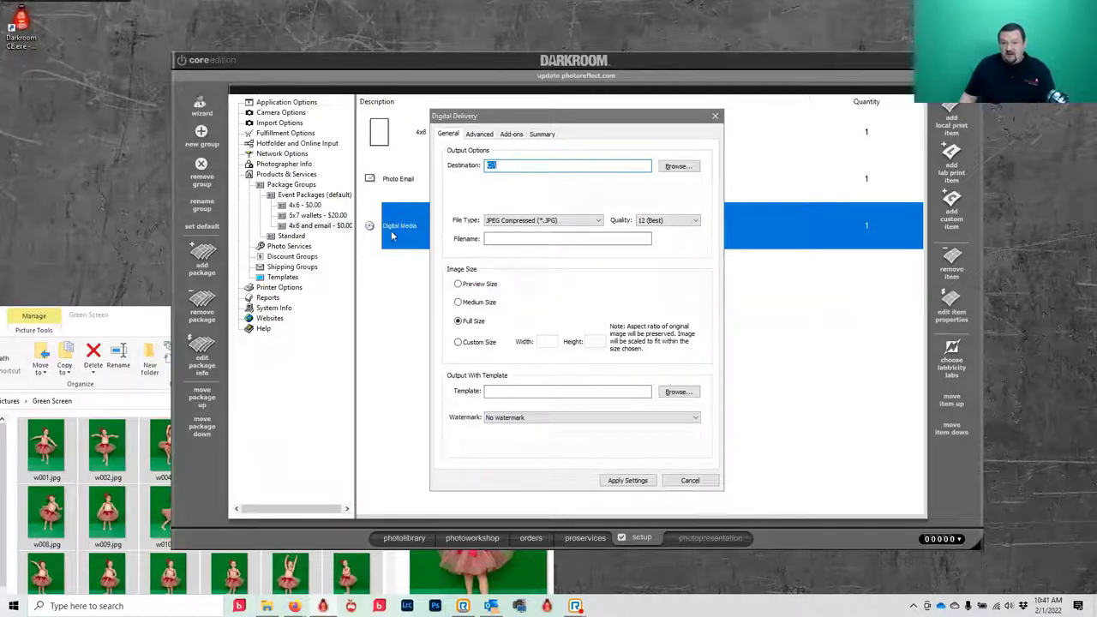
# - Set the delivery destination to the Desktop prints folder and image size to full size
pyautogui.click(673, 166)
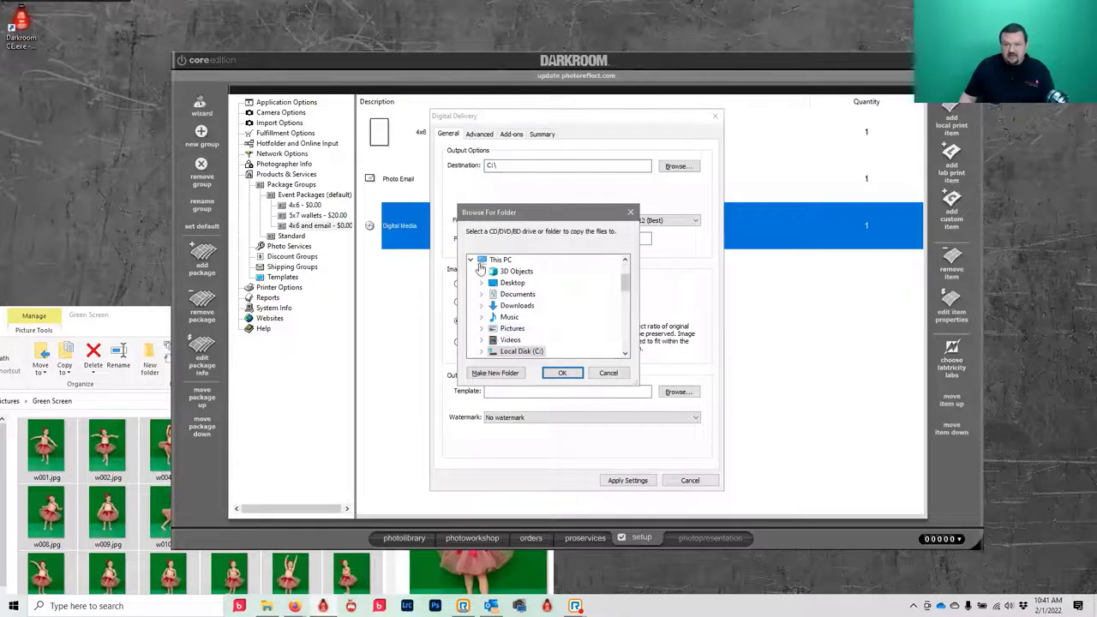
pyautogui.click(470, 258)
pyautogui.scroll(-3, 505, 313)
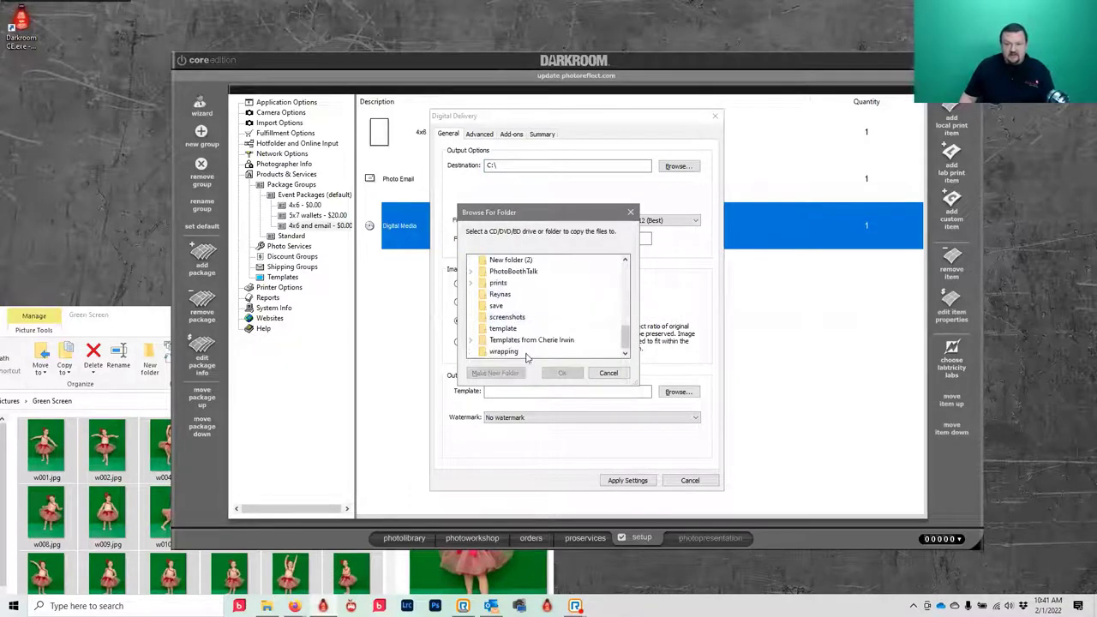
pyautogui.scroll(2, 495, 339)
pyautogui.scroll(1, 493, 341)
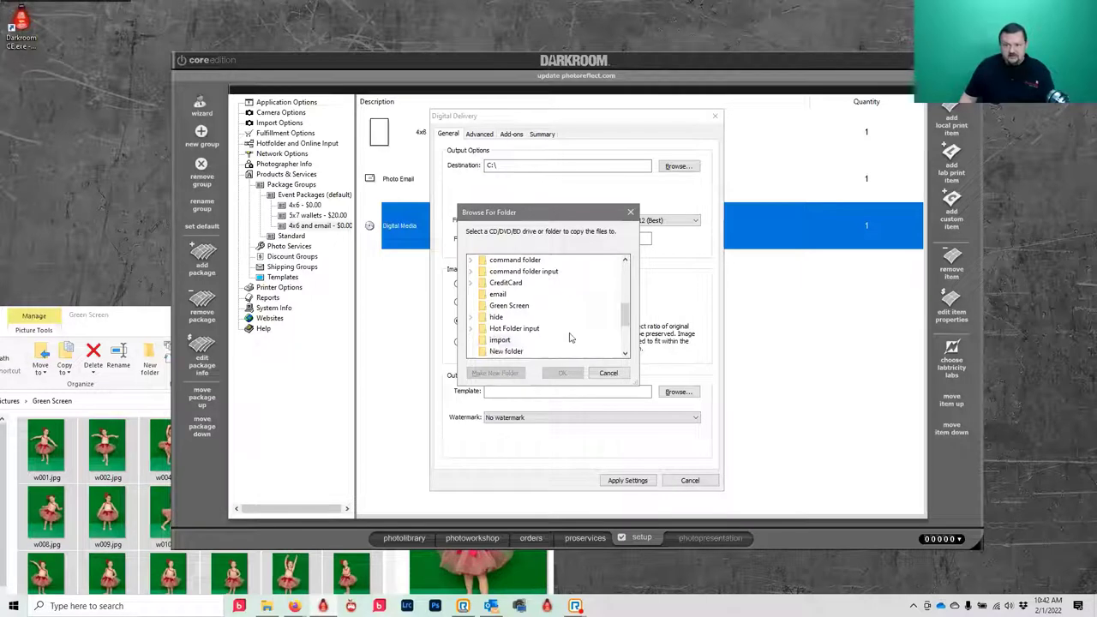
pyautogui.scroll(-1, 495, 343)
pyautogui.click(497, 353)
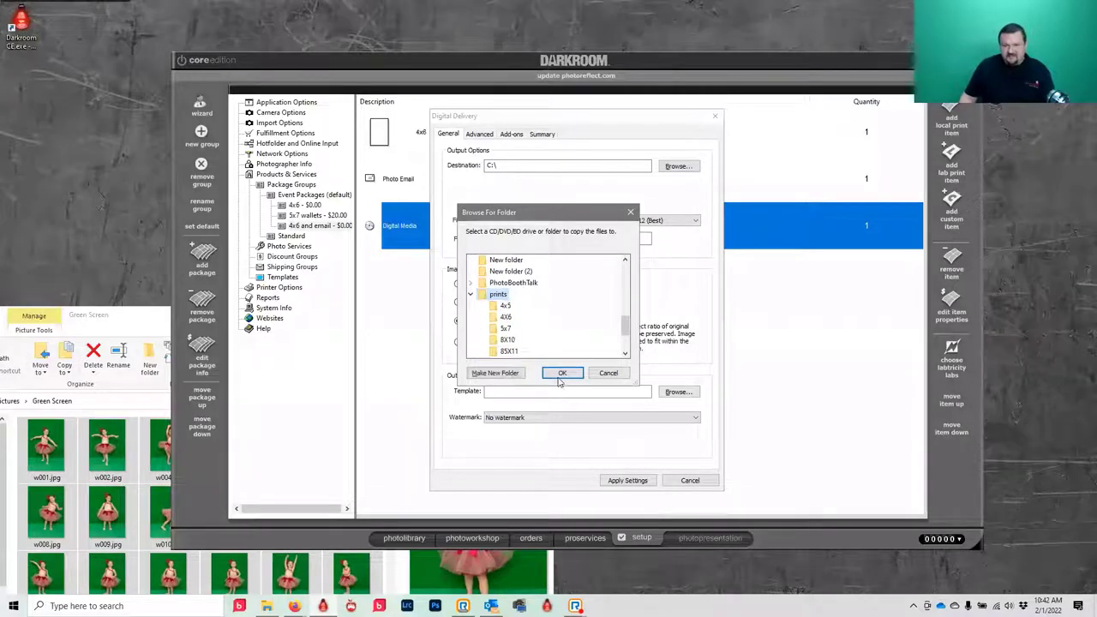
pyautogui.click(561, 372)
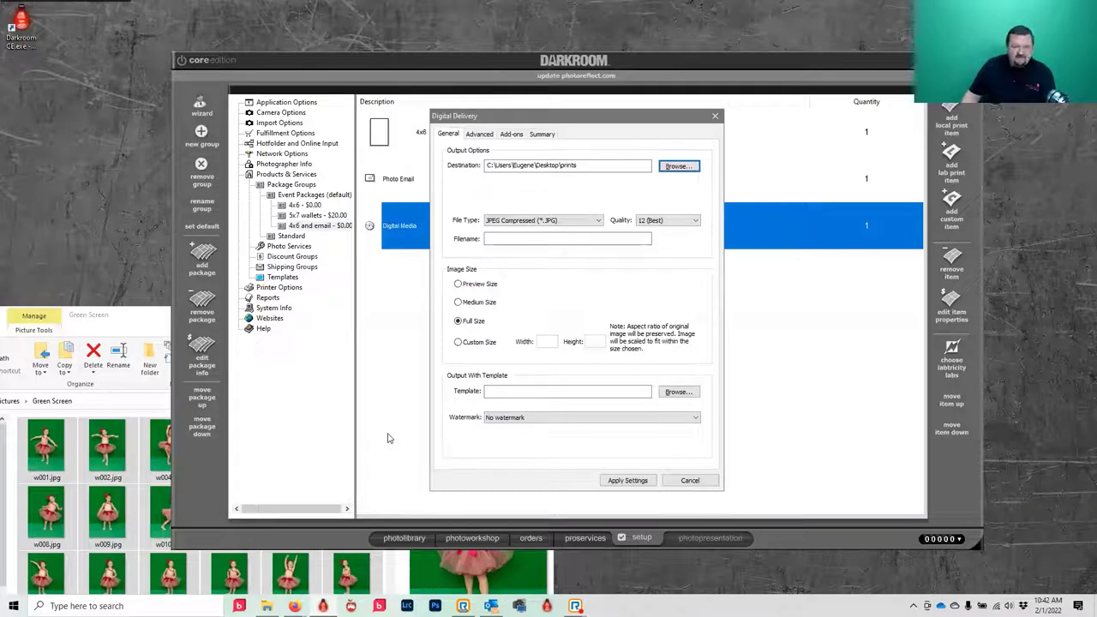
pyautogui.click(467, 305)
pyautogui.click(471, 322)
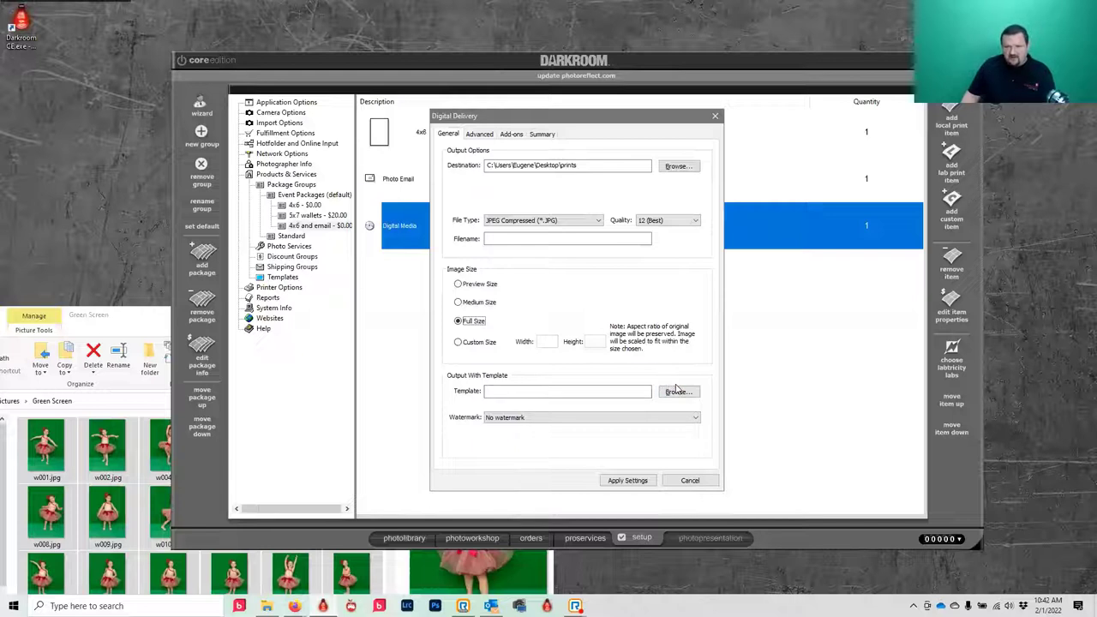
# - Choose the green screens Groovy border for delivery and apply the Digital Delivery settings
pyautogui.click(678, 390)
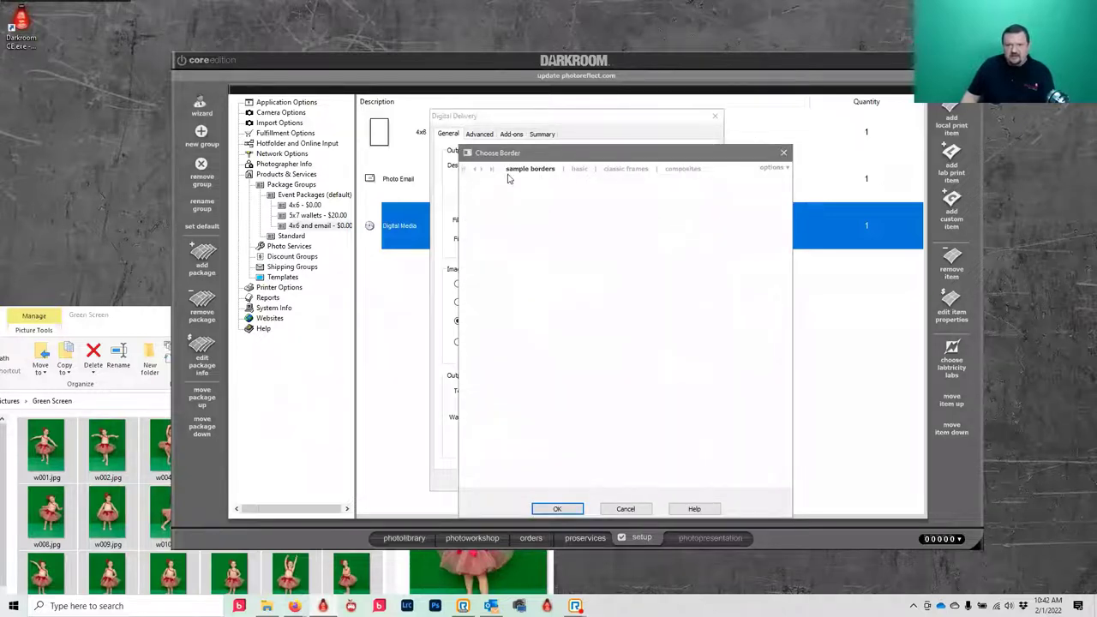
pyautogui.click(484, 170)
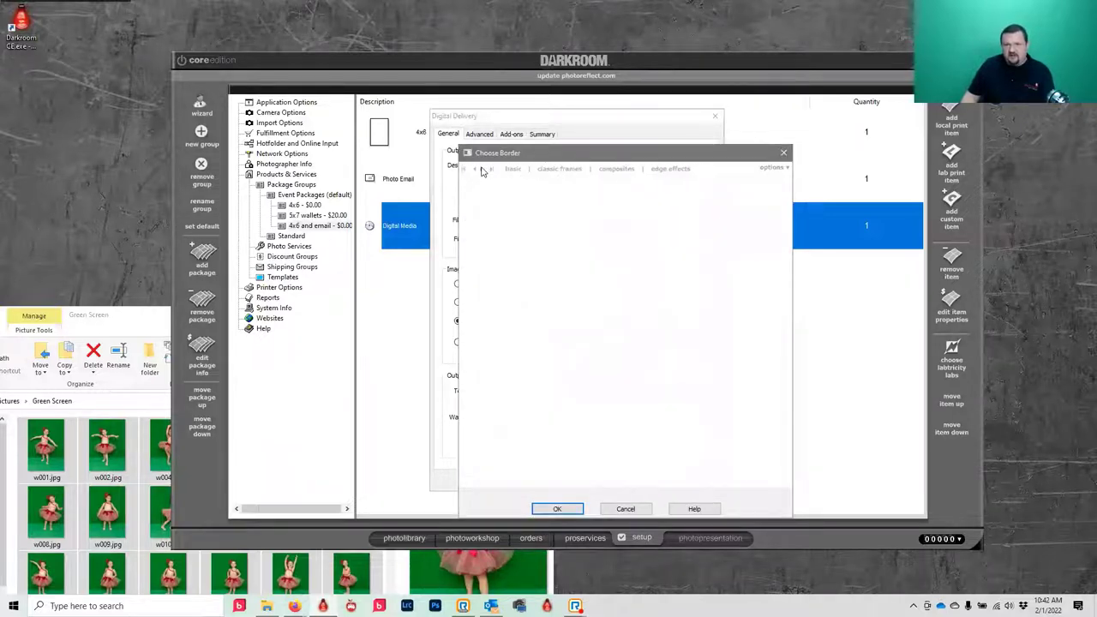
pyautogui.click(560, 170)
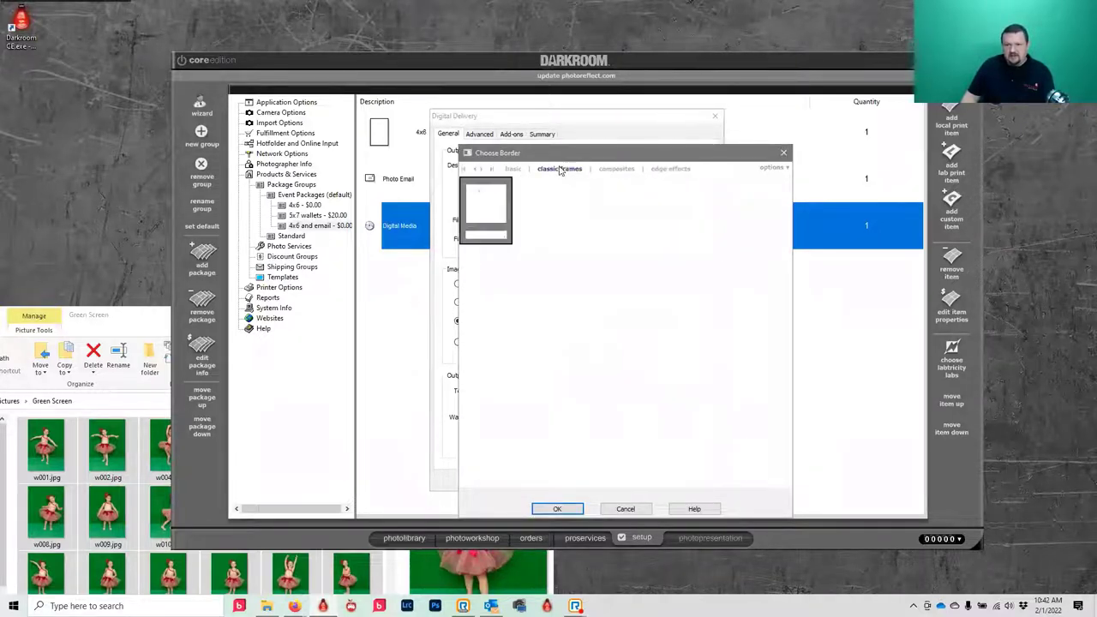
pyautogui.click(494, 170)
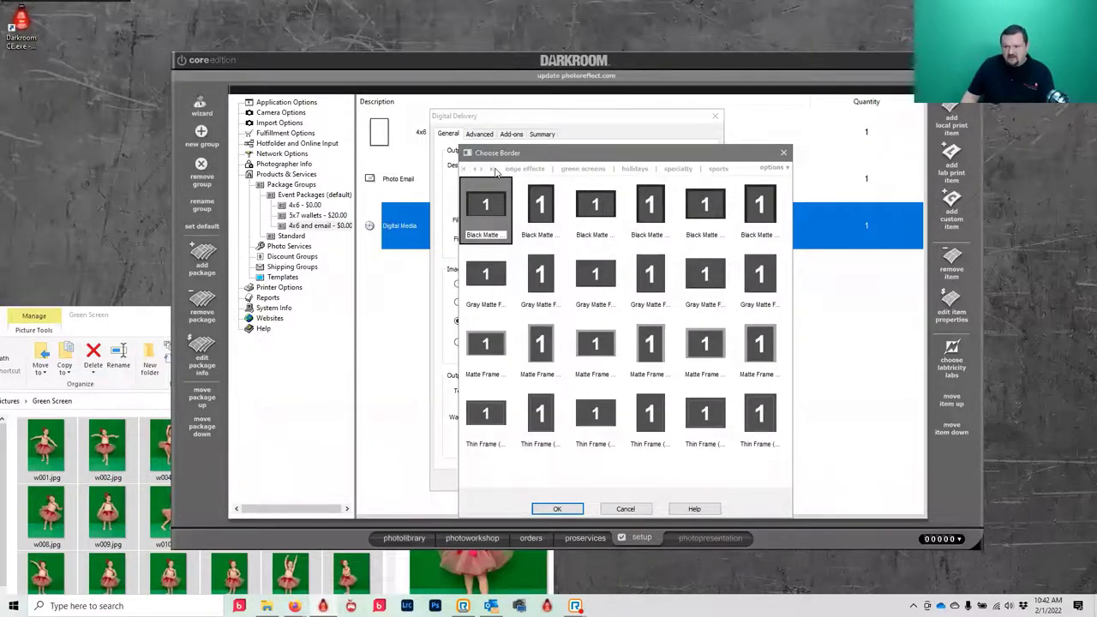
pyautogui.click(582, 170)
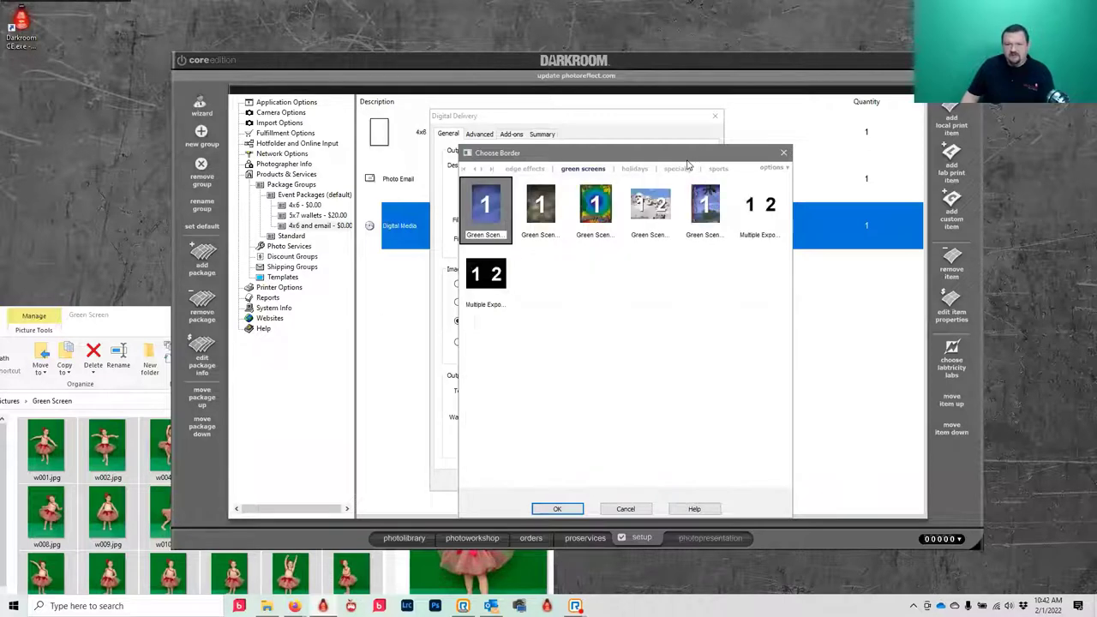
pyautogui.click(593, 208)
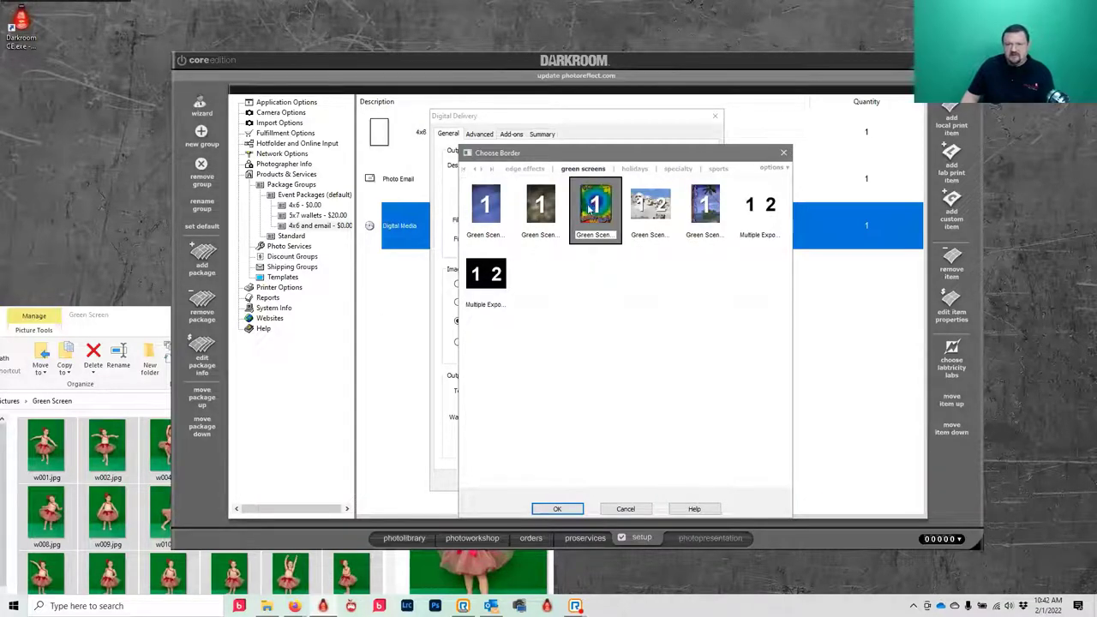
pyautogui.click(557, 509)
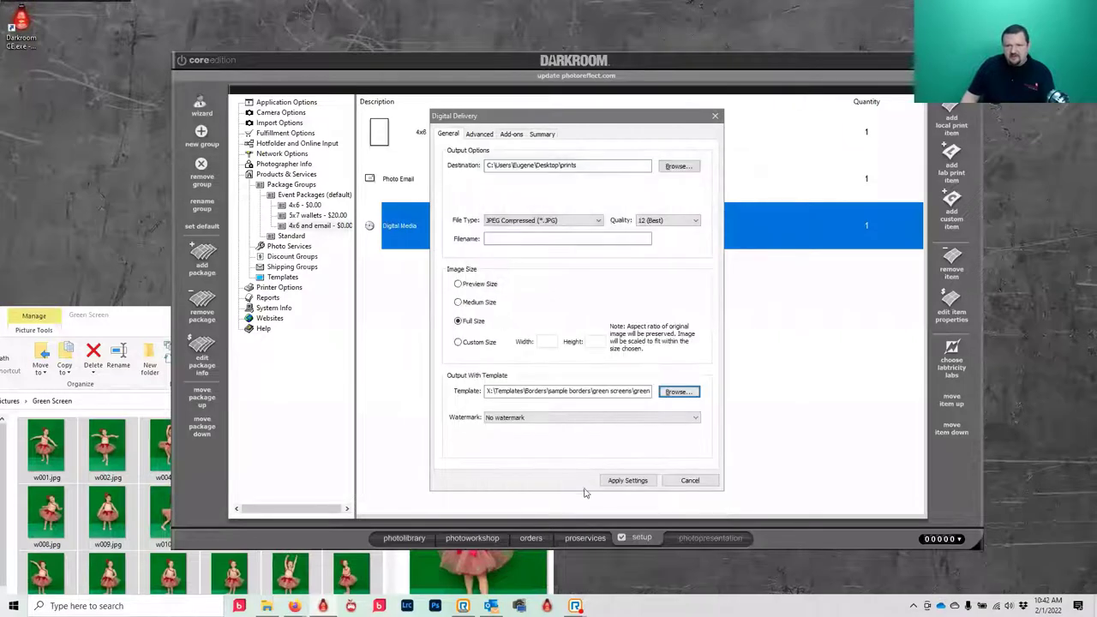
pyautogui.click(627, 480)
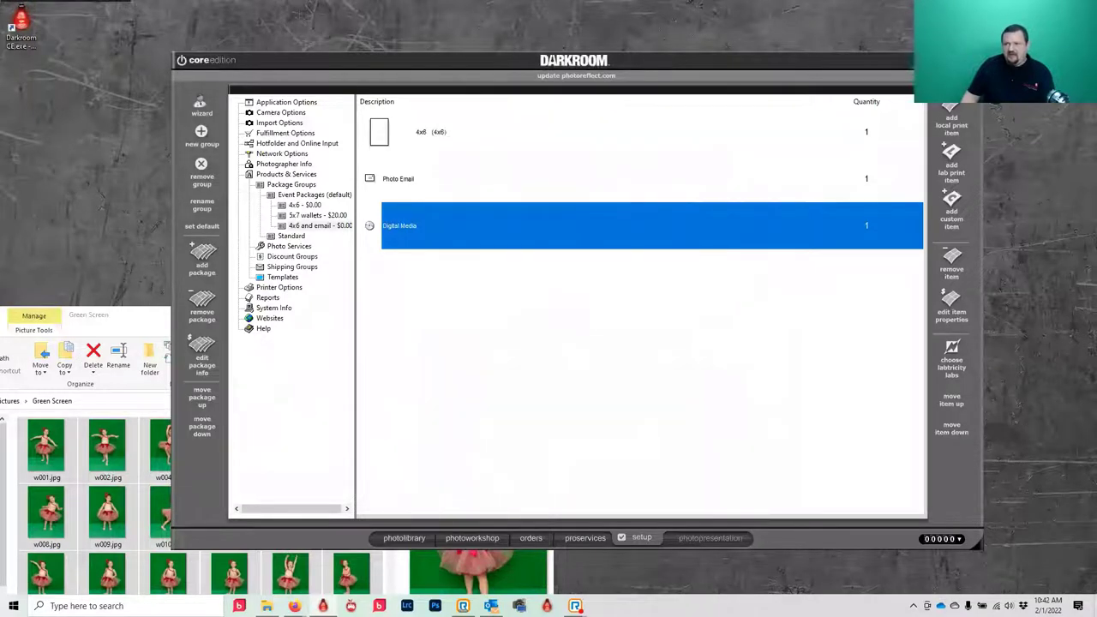
# - Give the Photo Email item the green screens Groovy border
pyautogui.doubleClick(385, 180)
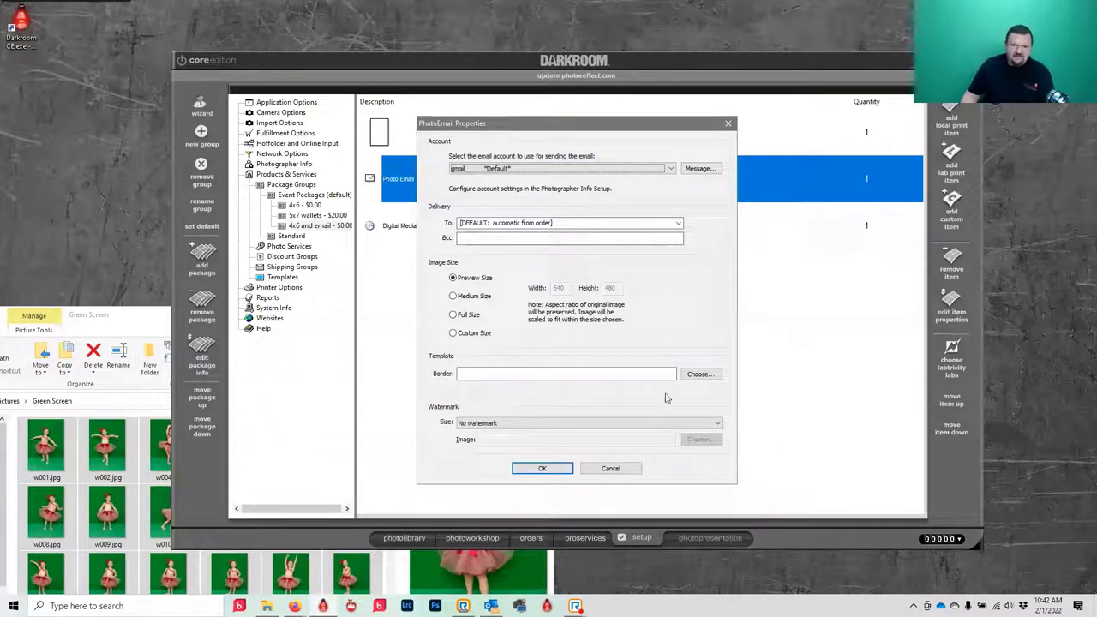
pyautogui.click(698, 373)
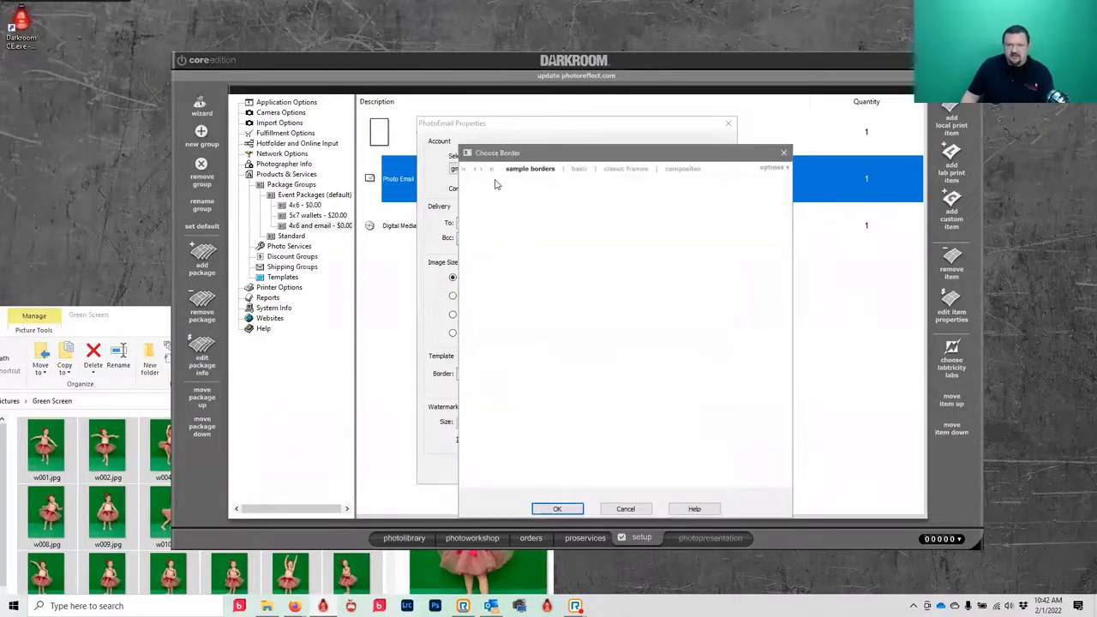
pyautogui.click(588, 171)
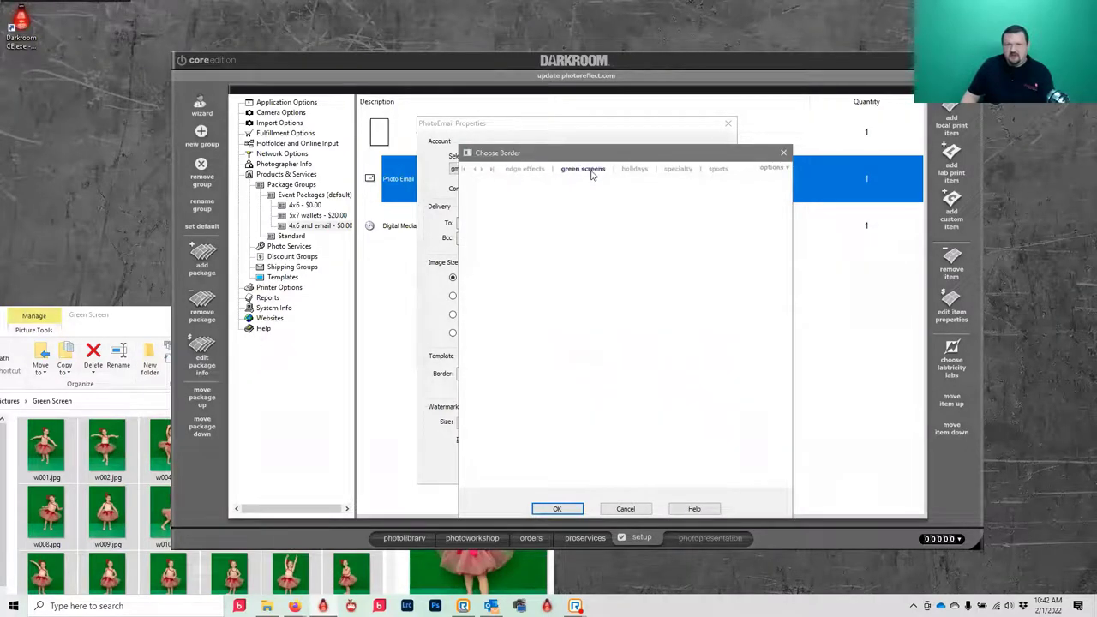
pyautogui.click(600, 209)
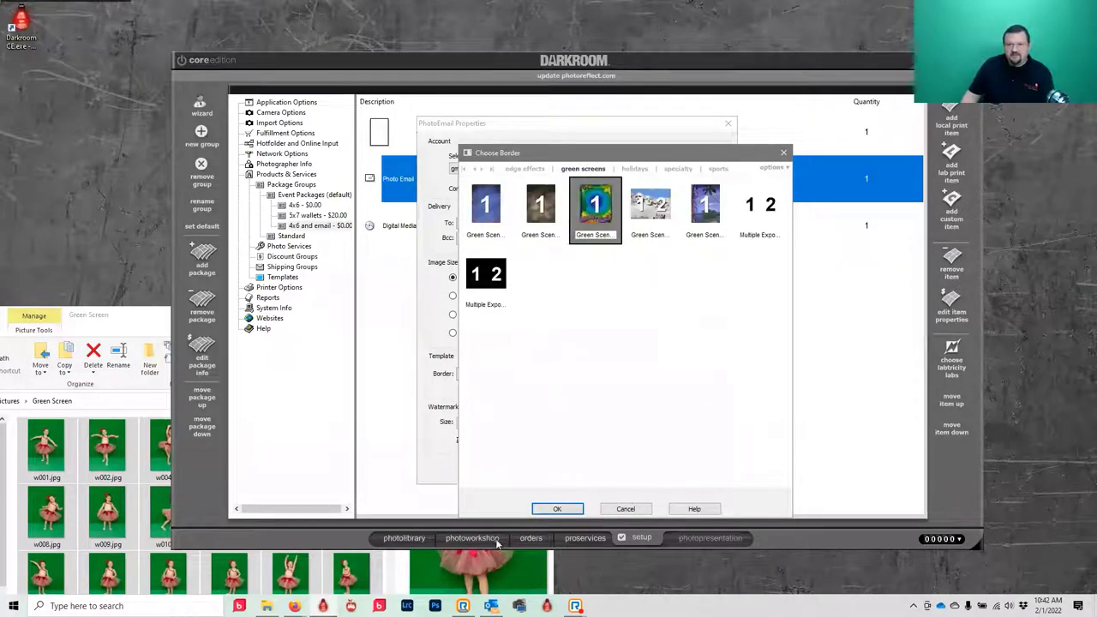
pyautogui.click(557, 509)
pyautogui.click(542, 469)
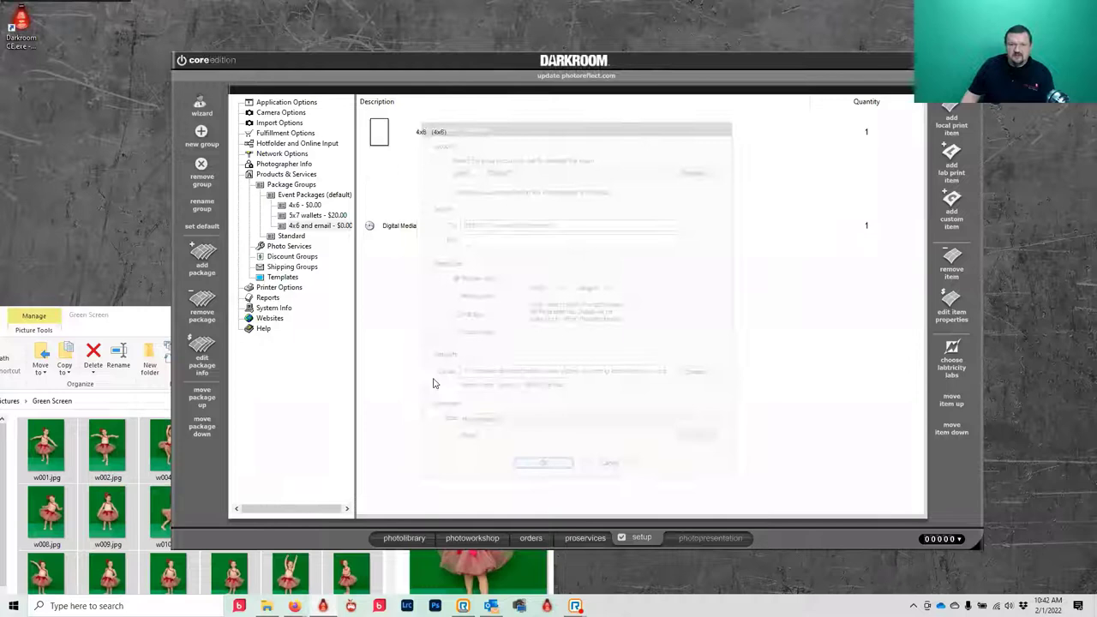
# - Make the 4x6 item always use a border, choosing the same Groovy border
pyautogui.doubleClick(383, 142)
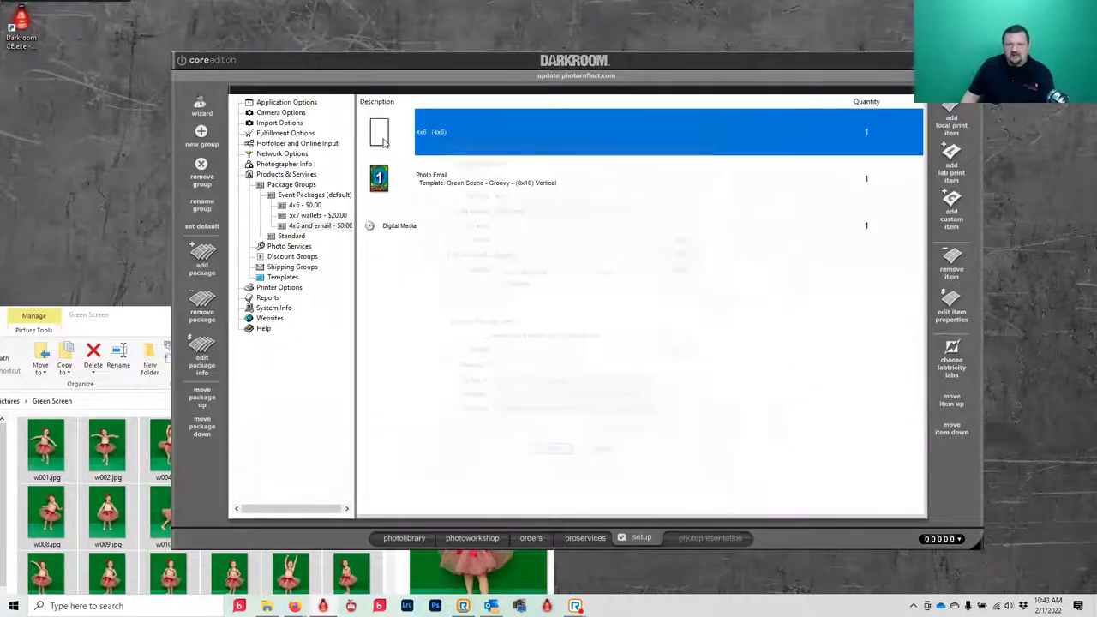
pyautogui.click(519, 338)
pyautogui.click(690, 351)
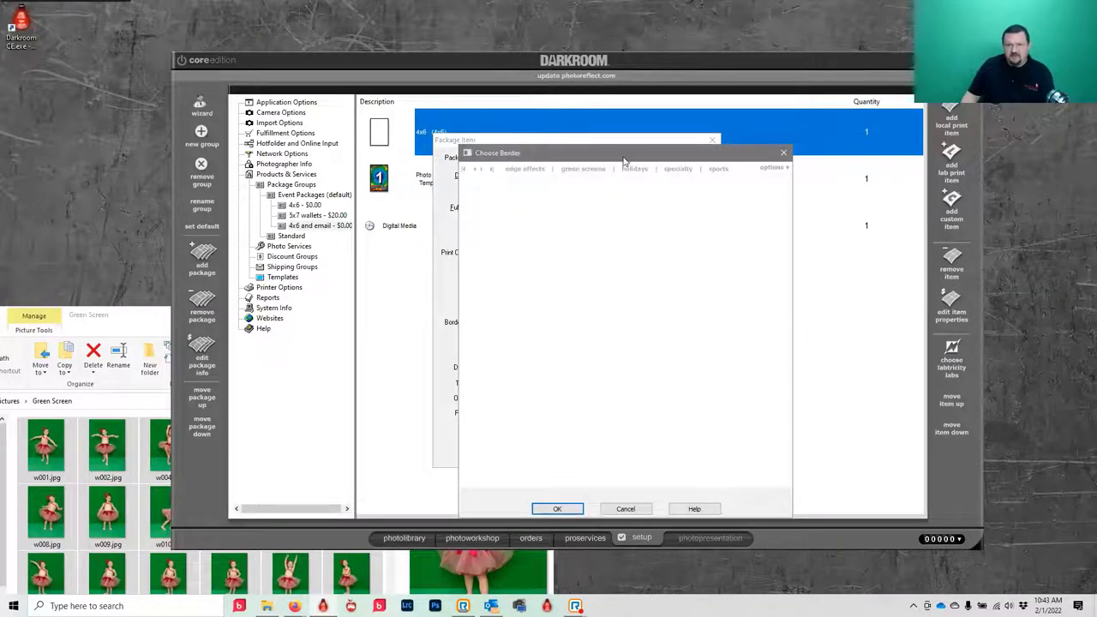
pyautogui.click(578, 171)
pyautogui.click(596, 216)
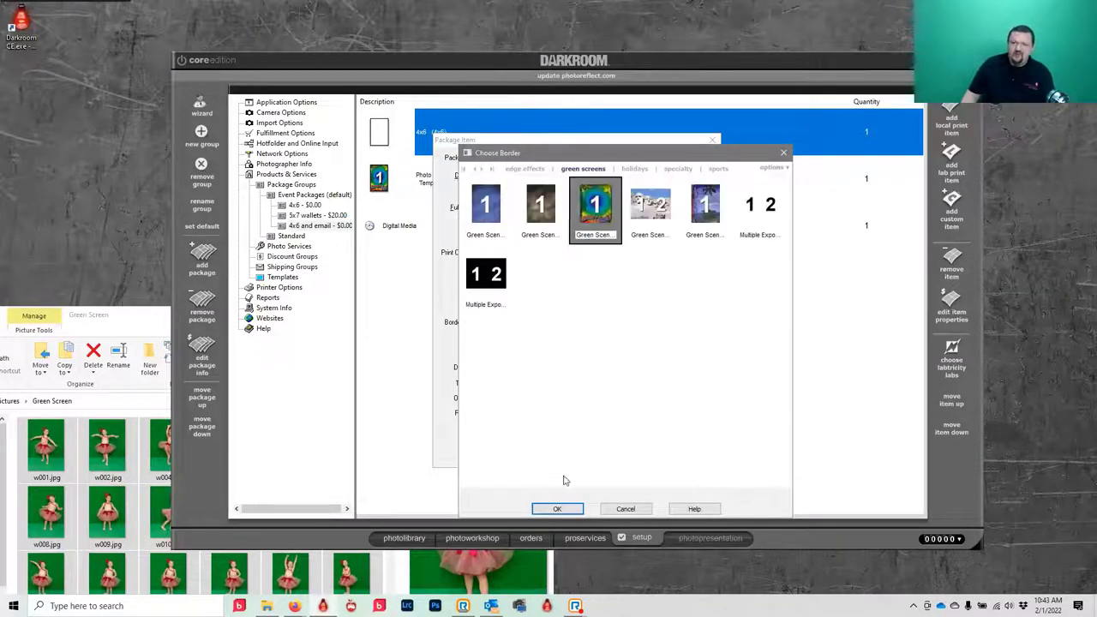
pyautogui.click(557, 509)
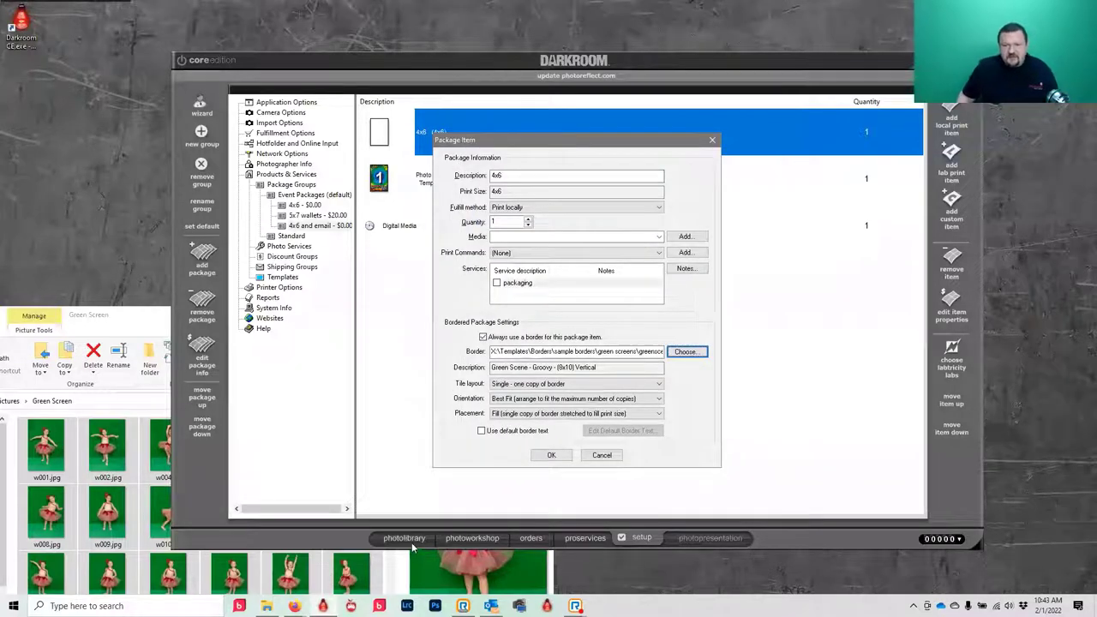
pyautogui.click(550, 456)
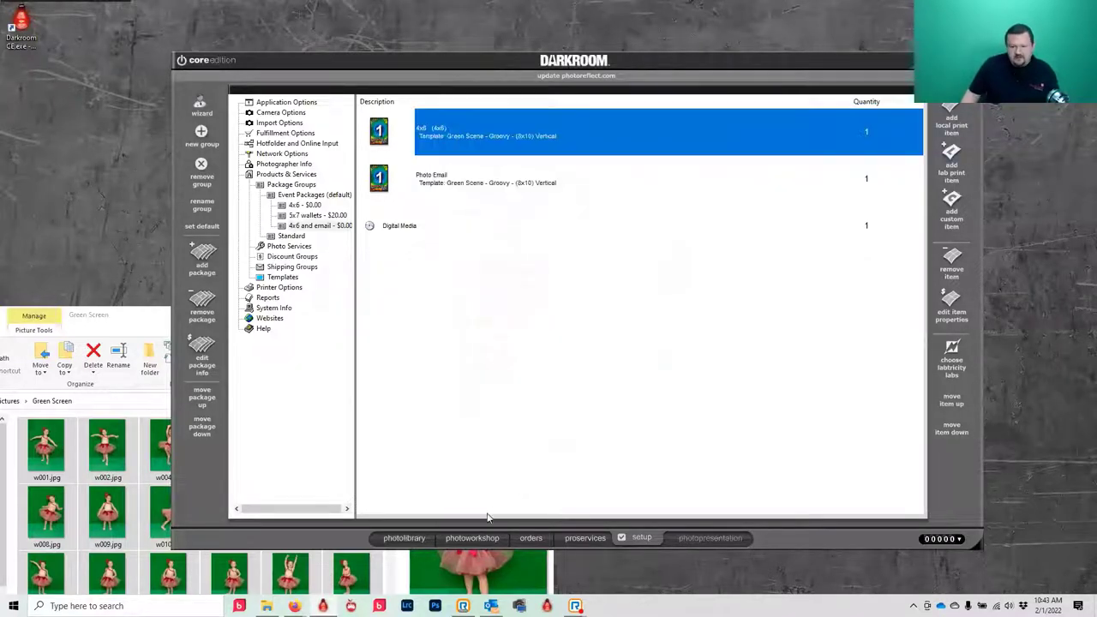
# - Open w006.jpg from the Demo GS catalog in the photo workshop
pyautogui.click(401, 538)
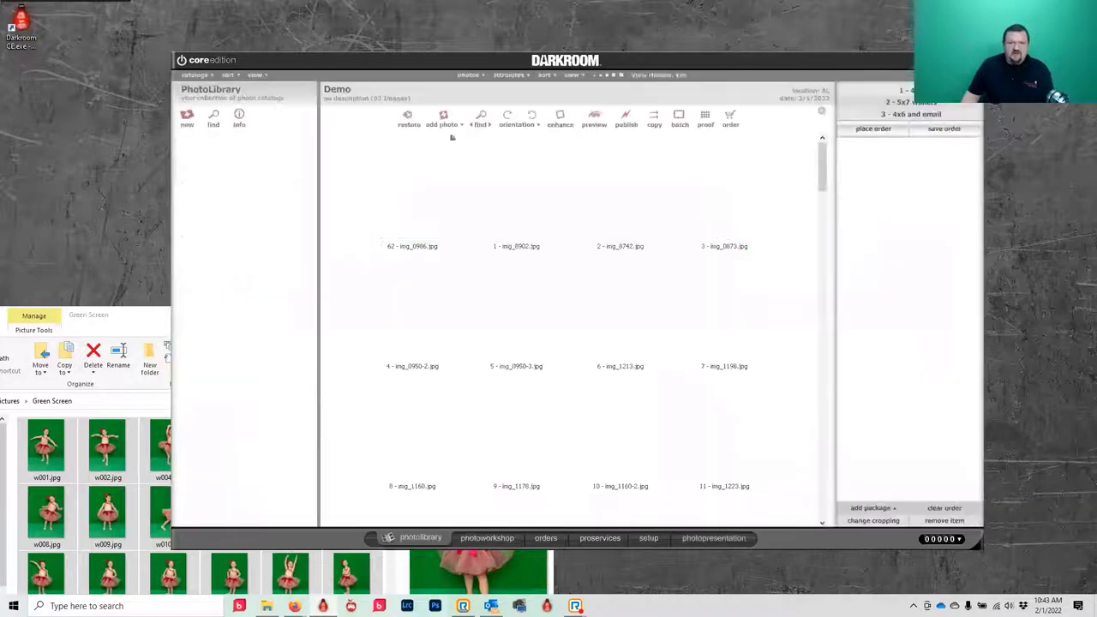
pyautogui.click(227, 174)
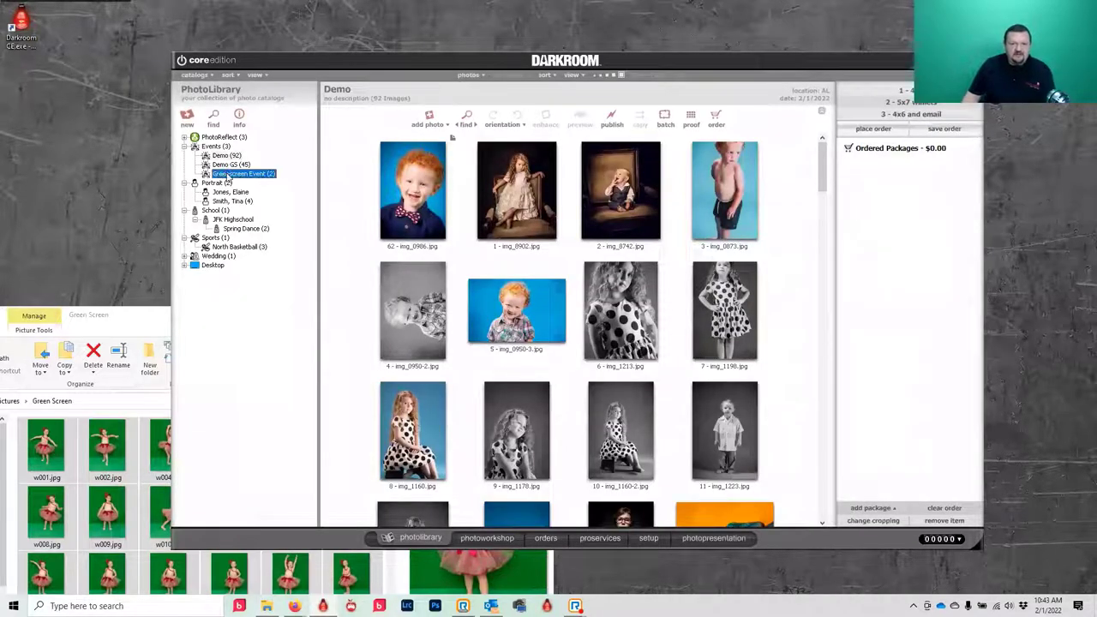
pyautogui.click(229, 164)
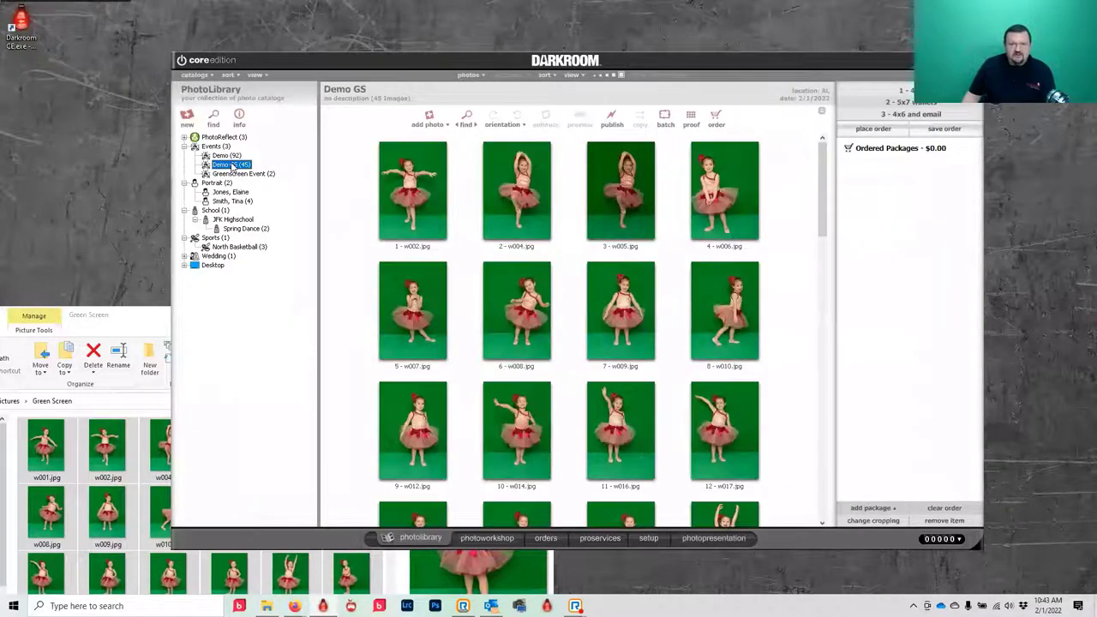
pyautogui.click(726, 170)
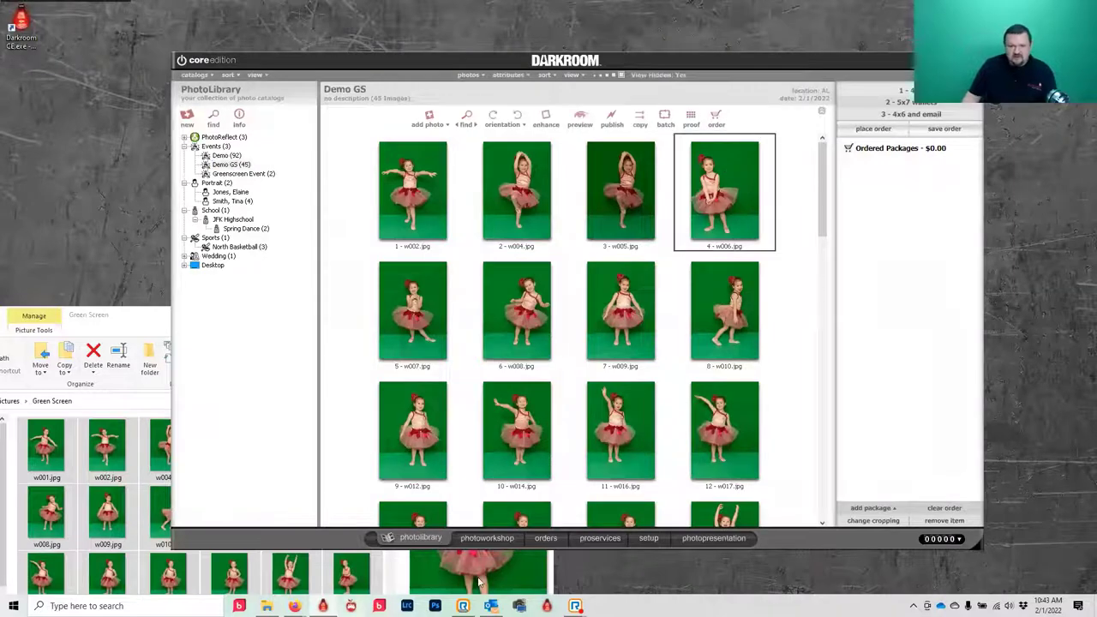
pyautogui.click(482, 539)
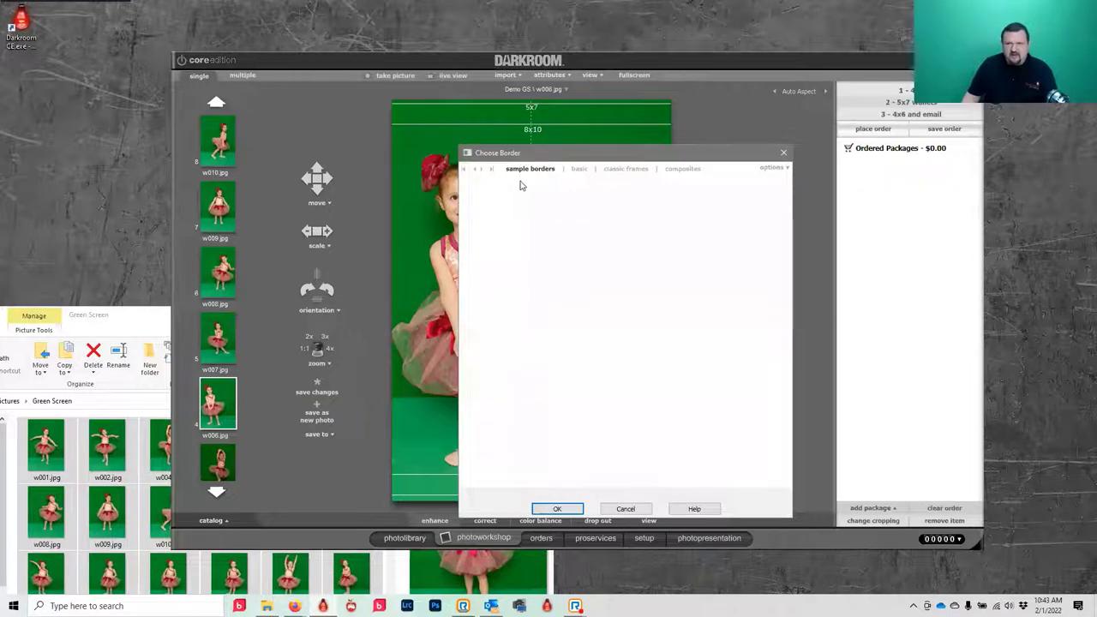
# - Apply the green screens Groovy border and centre the girl in the frame
pyautogui.click(582, 169)
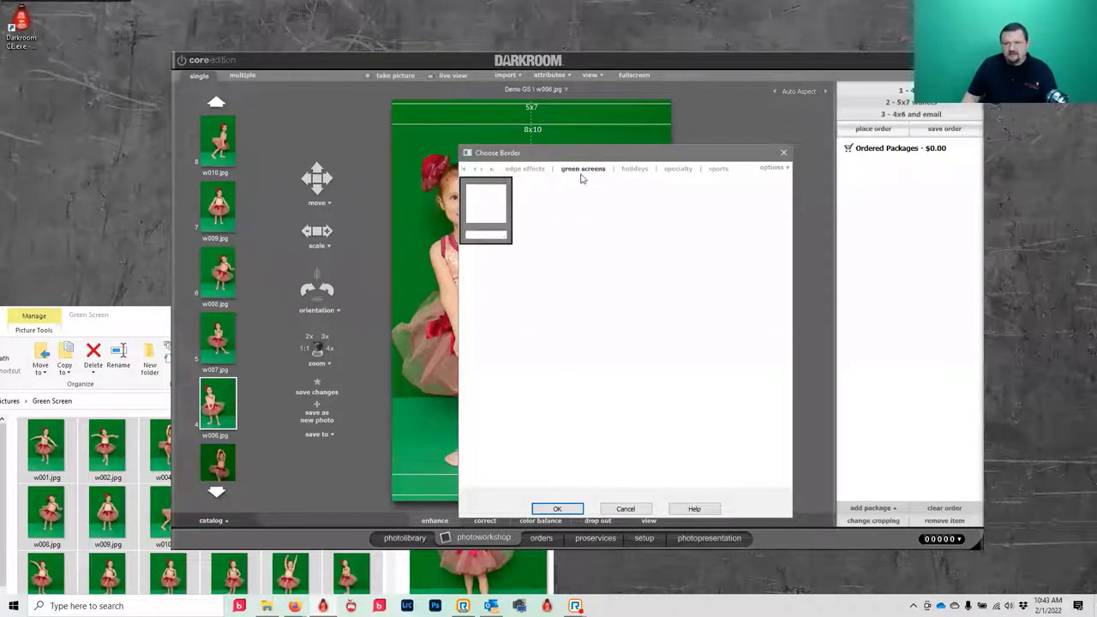
pyautogui.click(596, 204)
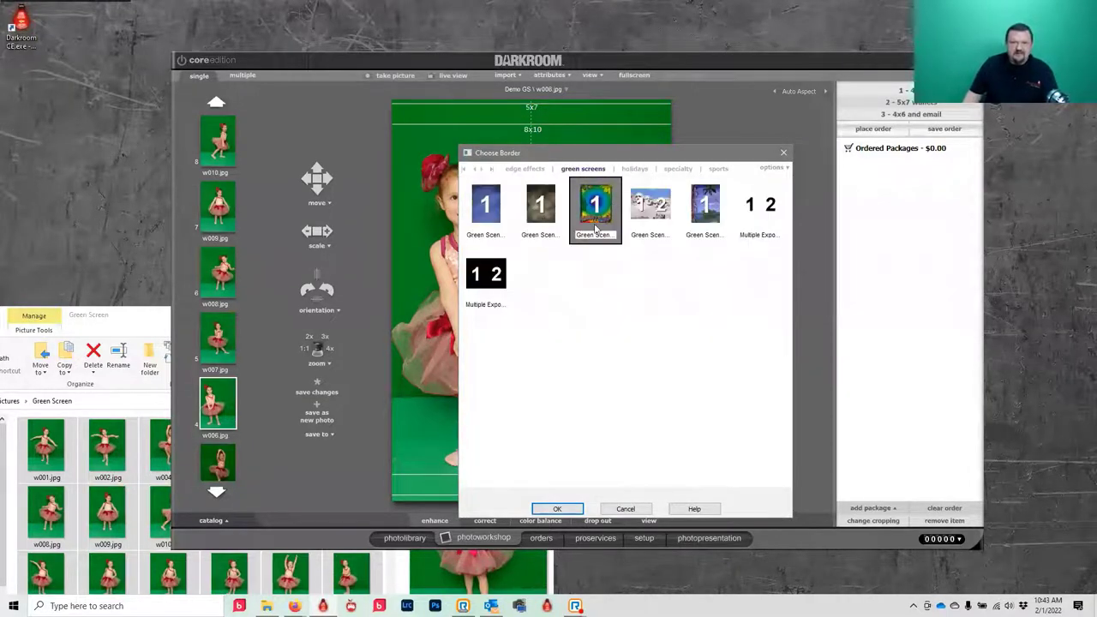
pyautogui.click(557, 509)
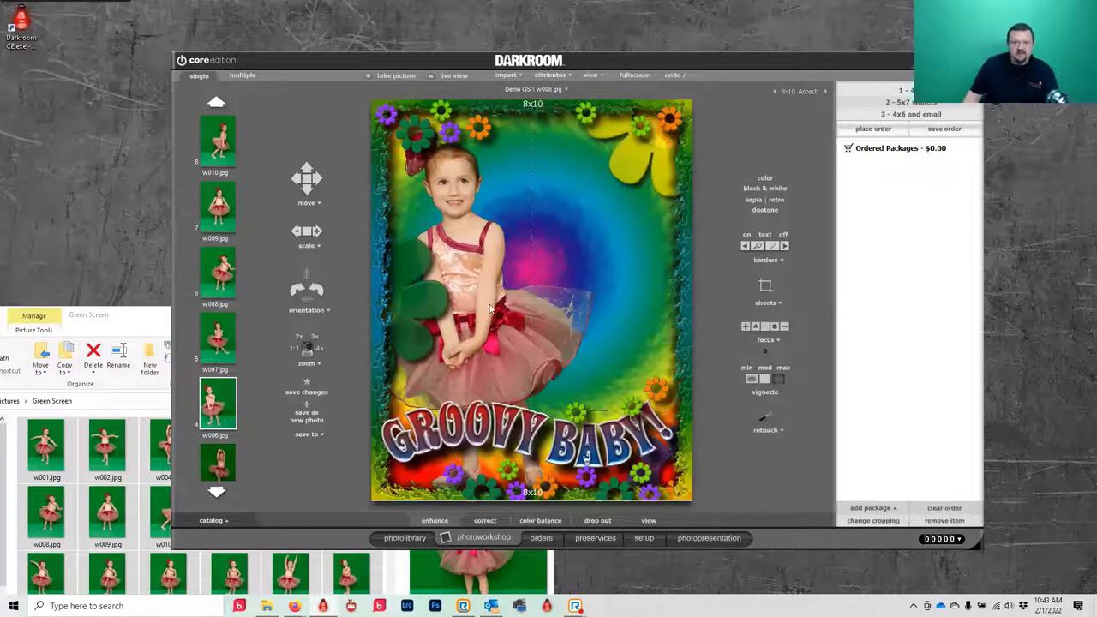
pyautogui.moveTo(491, 310); pyautogui.dragTo(554, 322)
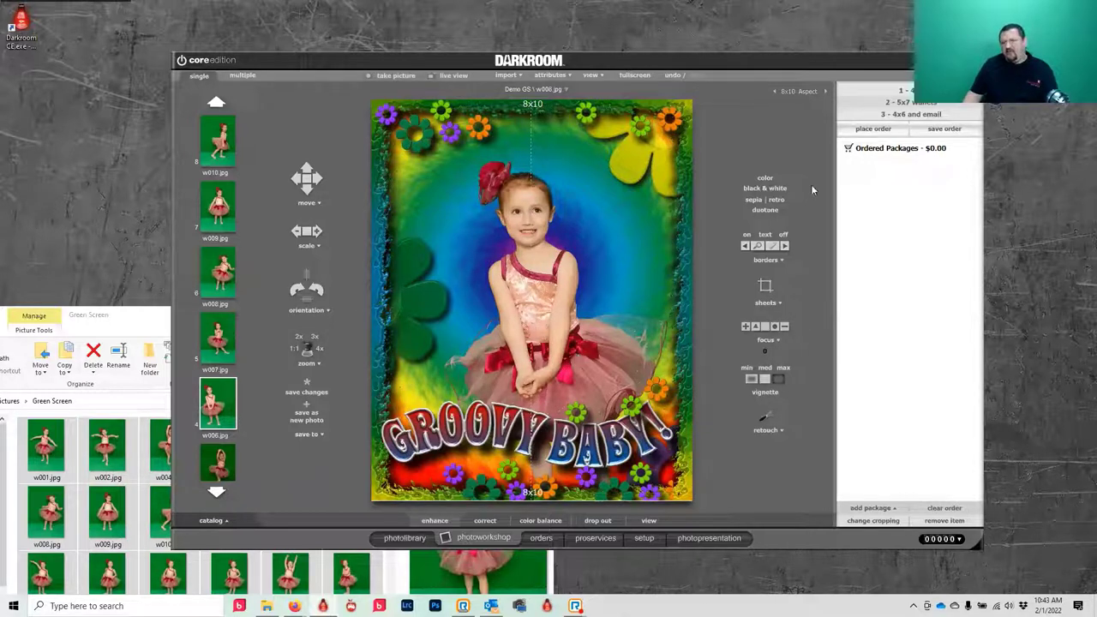
# - Order a 4x6 package of w006.jpg, then show w007.jpg with its border turned off
pyautogui.click(911, 91)
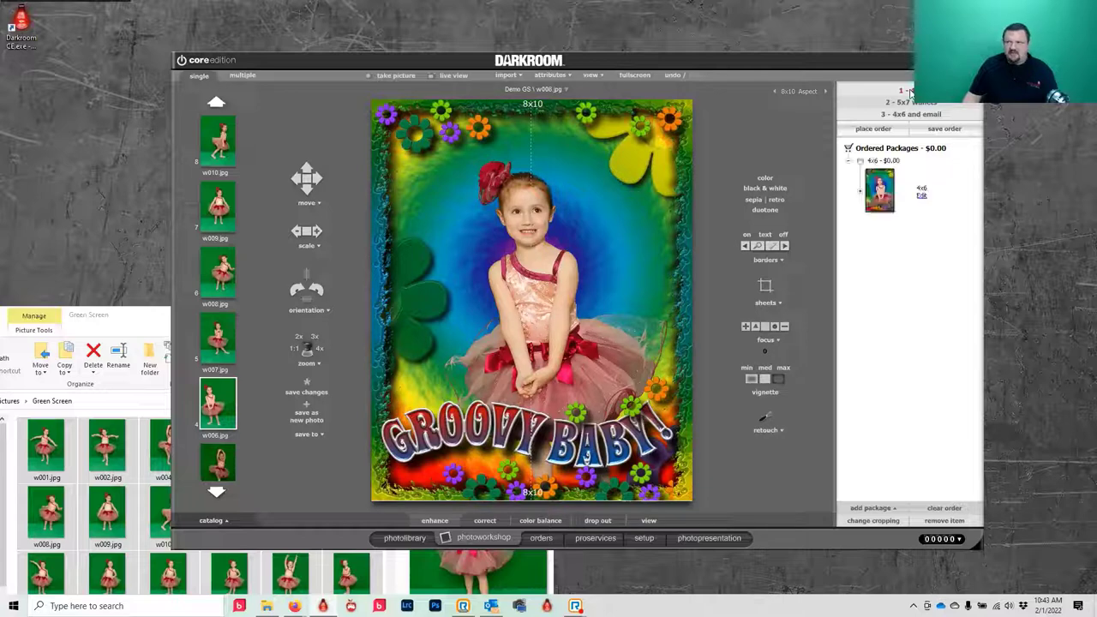
pyautogui.click(883, 130)
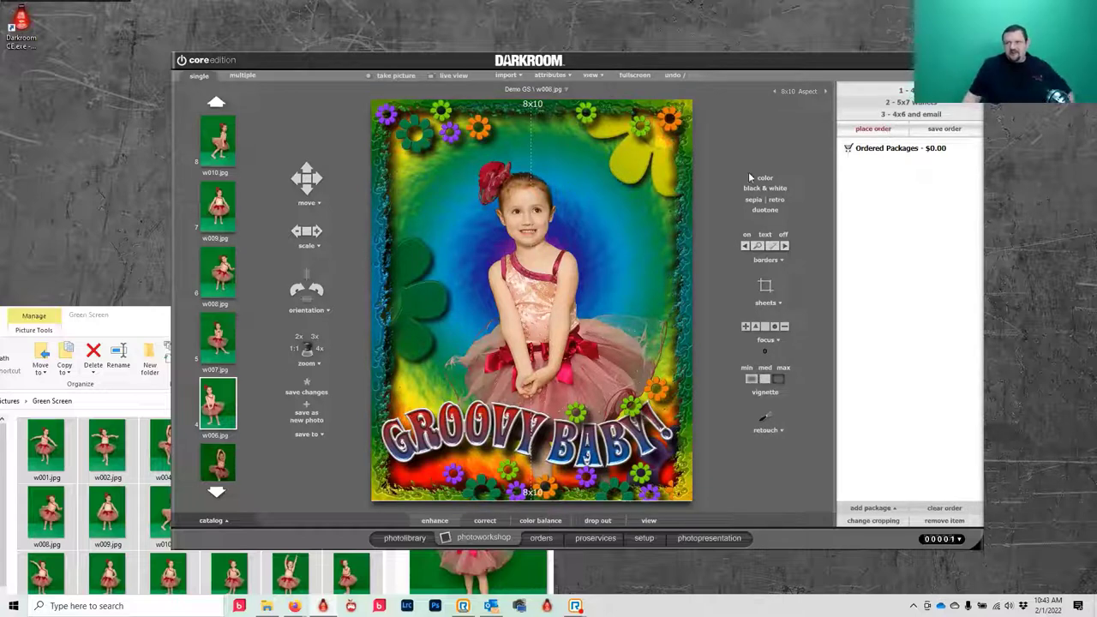
pyautogui.click(213, 347)
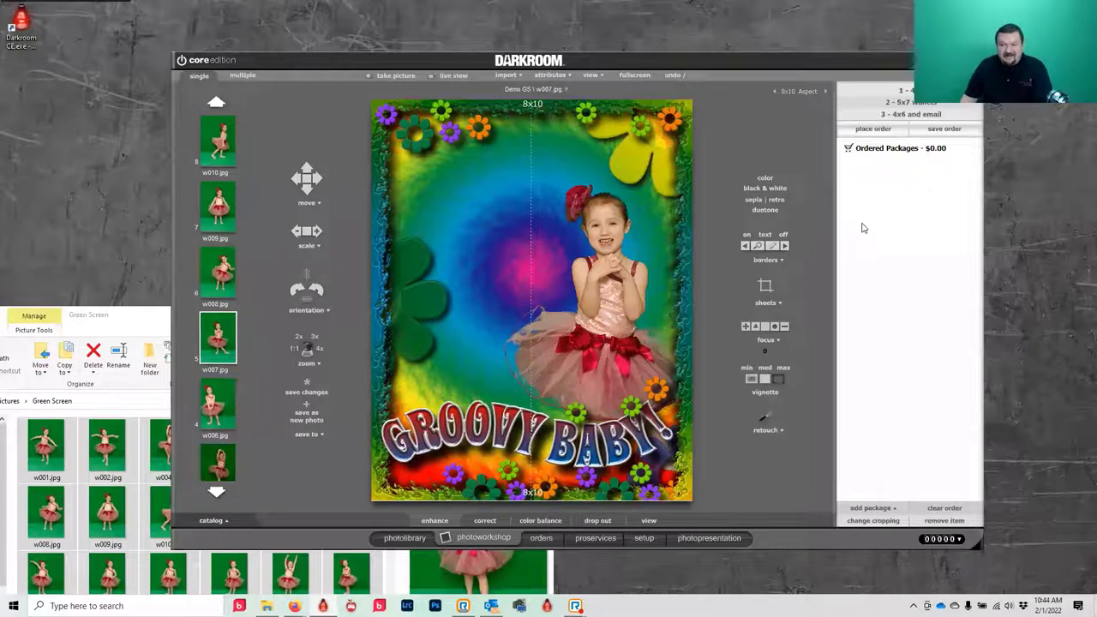
pyautogui.click(783, 234)
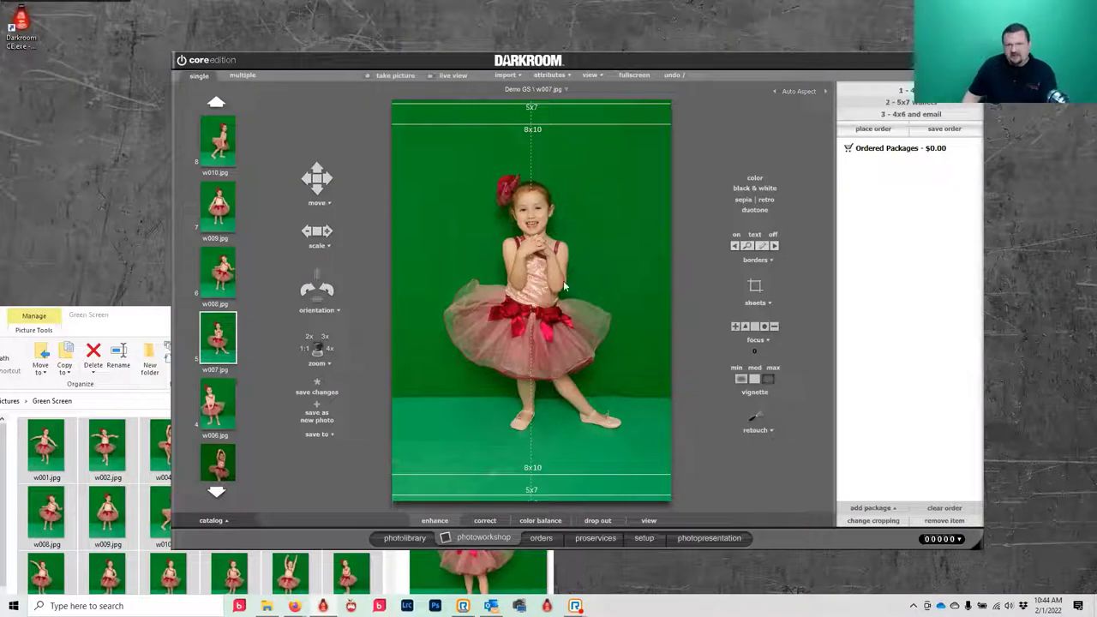
pyautogui.scroll(3, 565, 287)
pyautogui.scroll(-1, 543, 306)
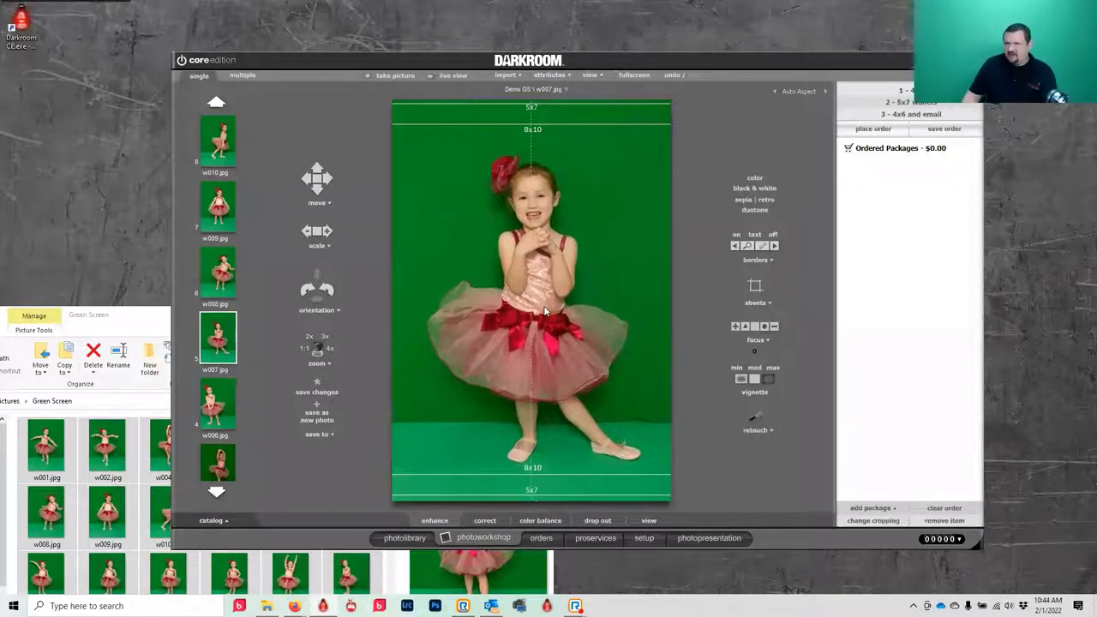
# - Order the '3 - 4x6 and email' package for w007.jpg, entering the recipient's e-mail address
pyautogui.click(899, 114)
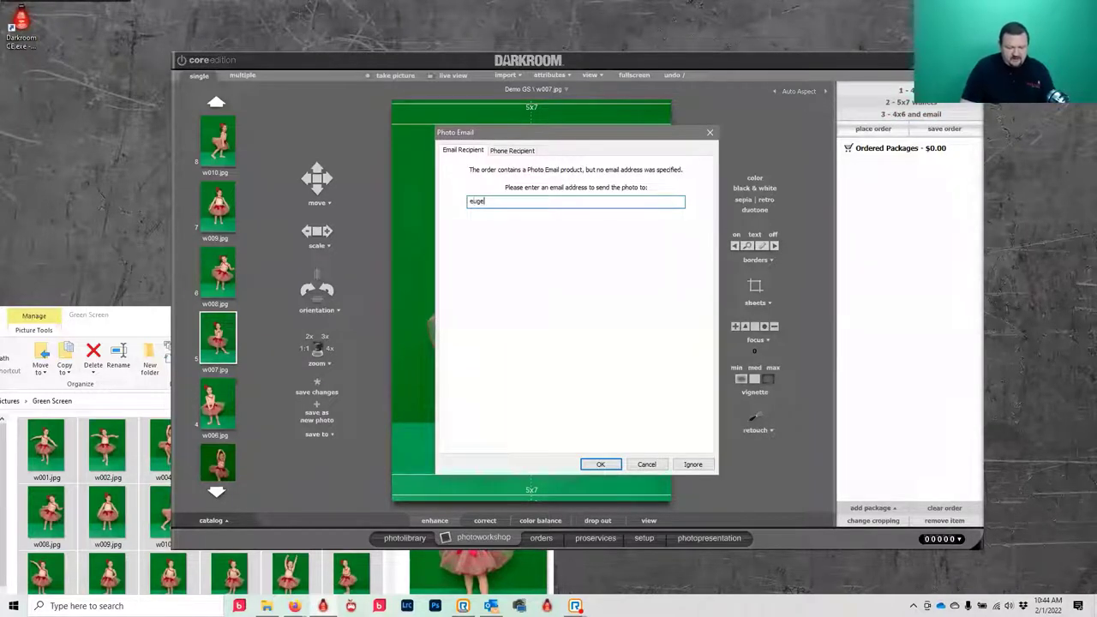
pyautogui.write('@')
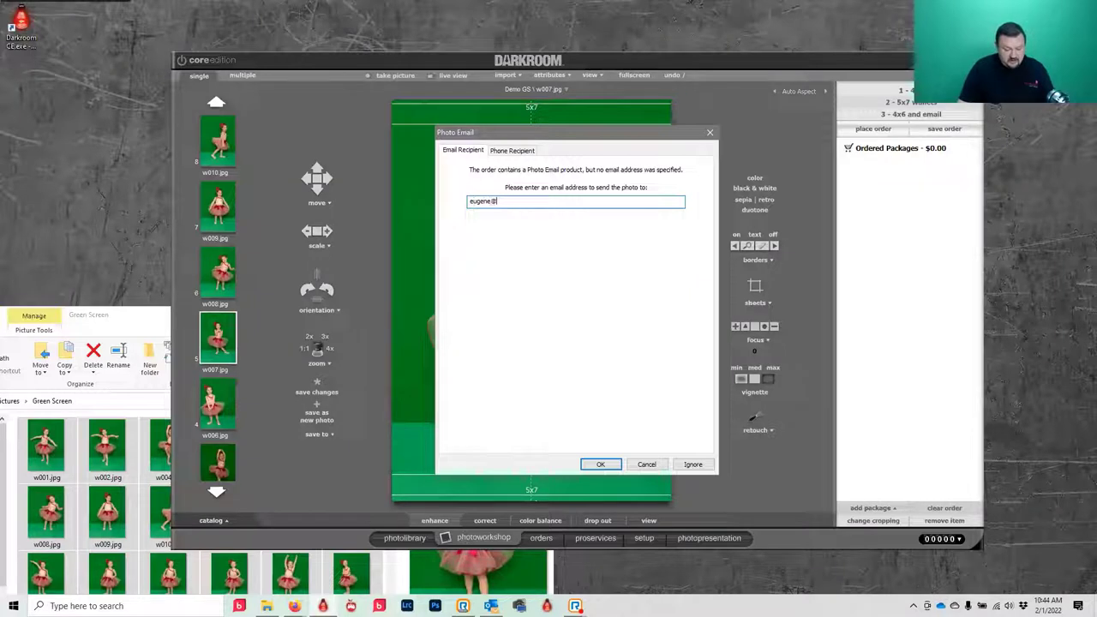
pyautogui.write('darkroomsoftware.com')
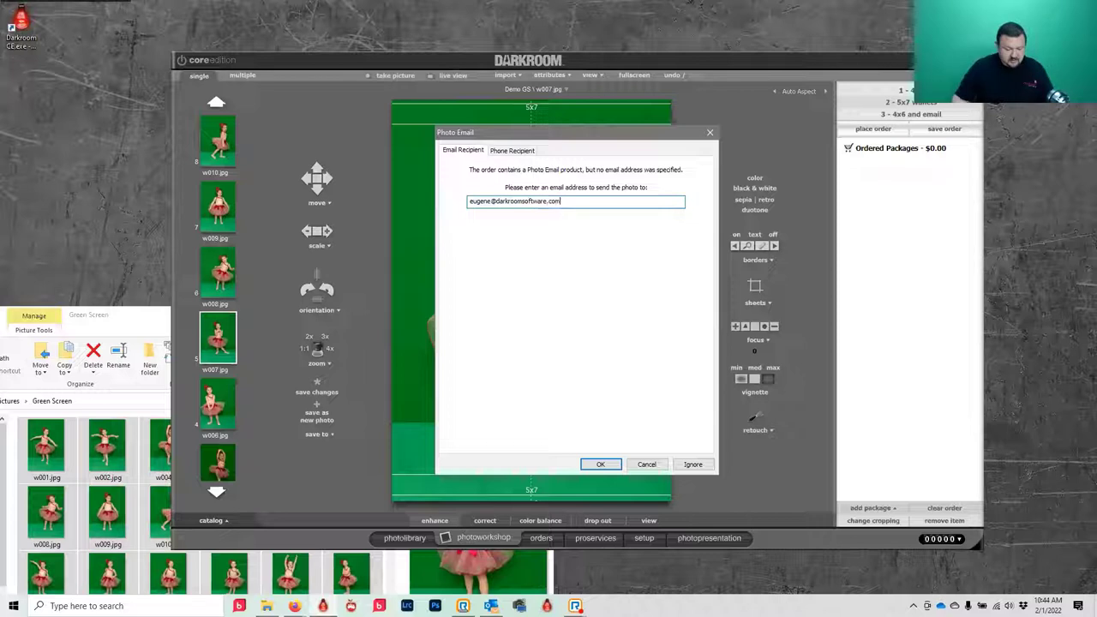
pyautogui.hotkey('ctrl', 'a')
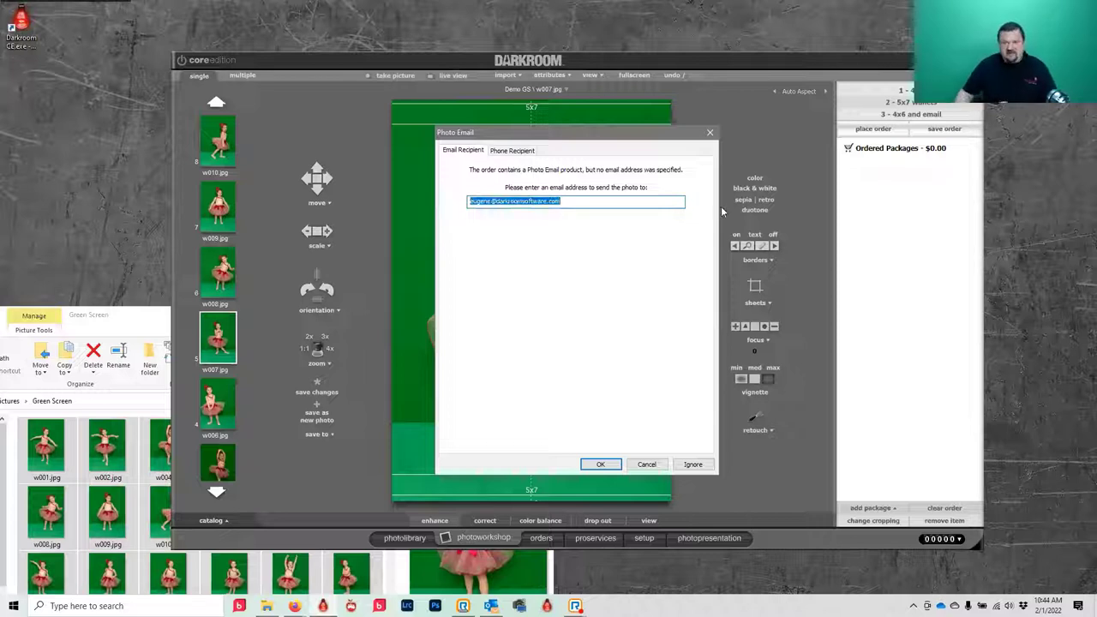
pyautogui.click(591, 465)
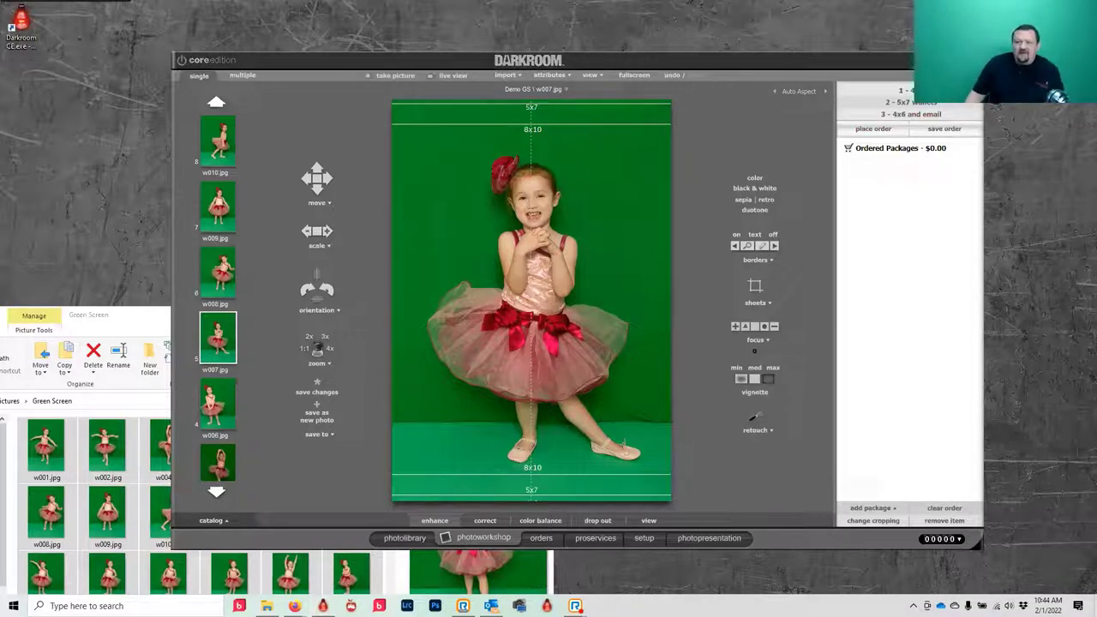
# - Preview the delivered w007.jpg in the Desktop prints folder, then return to Darkroom
pyautogui.click(144, 324)
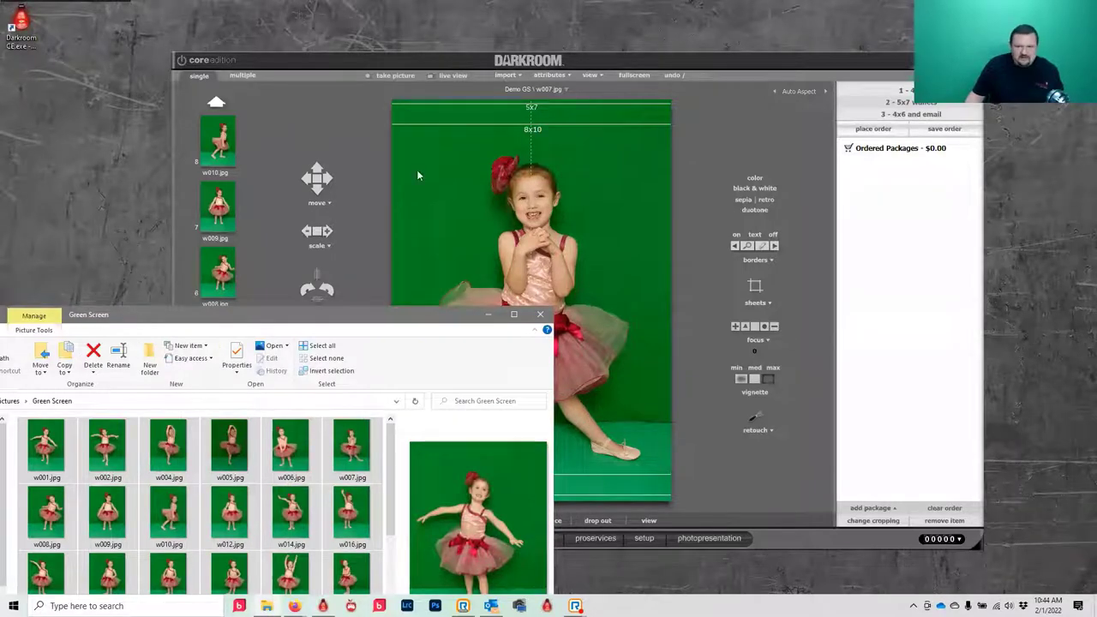
pyautogui.moveTo(144, 316); pyautogui.dragTo(419, 166)
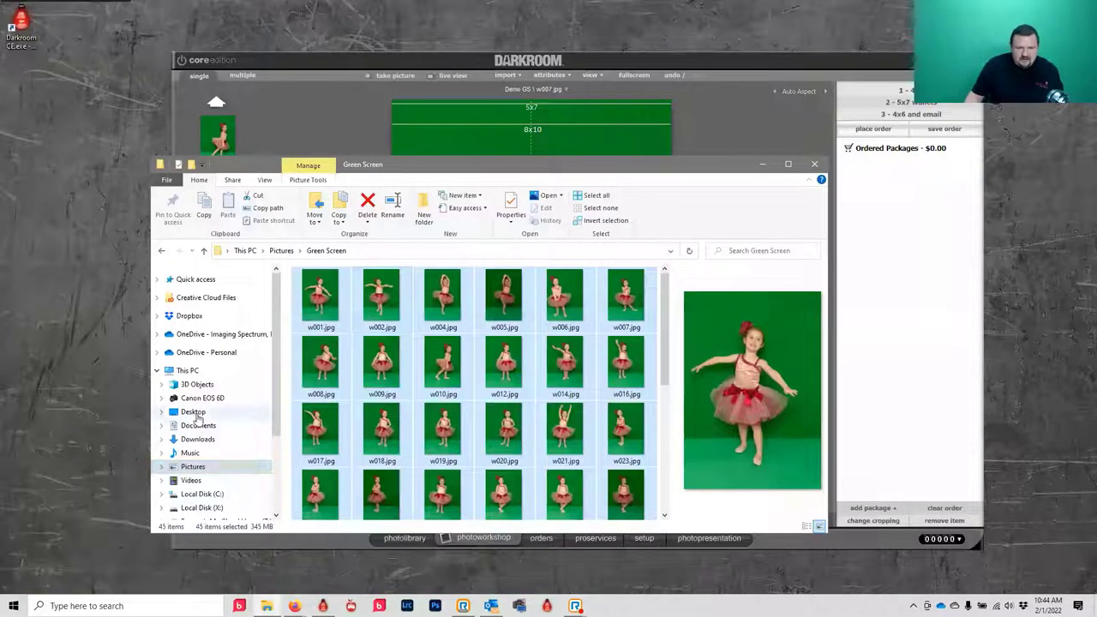
pyautogui.click(193, 413)
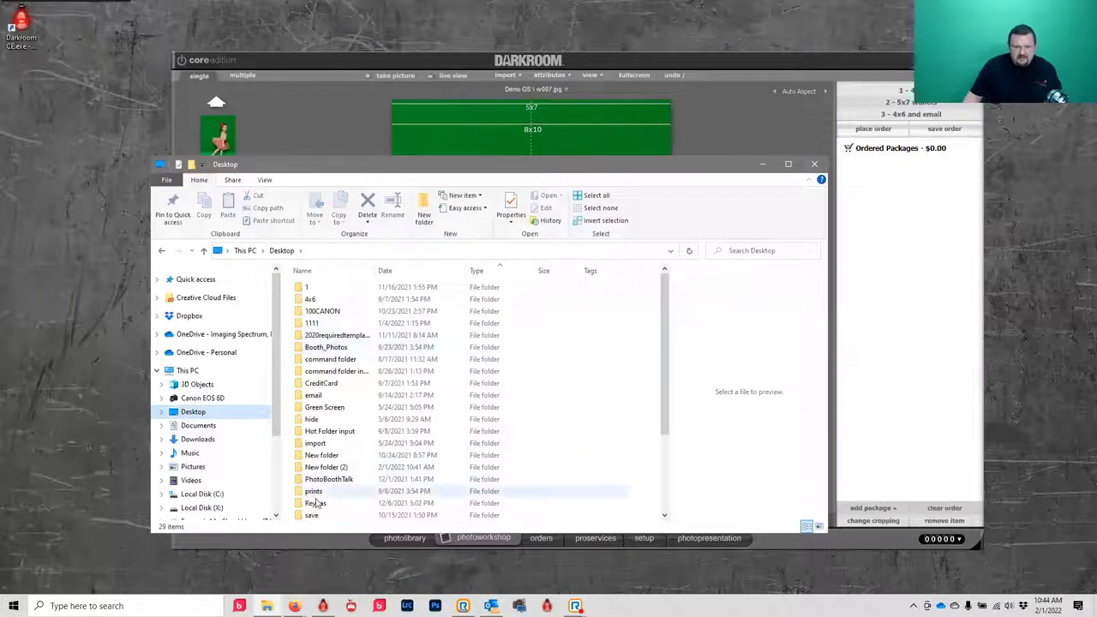
pyautogui.doubleClick(314, 491)
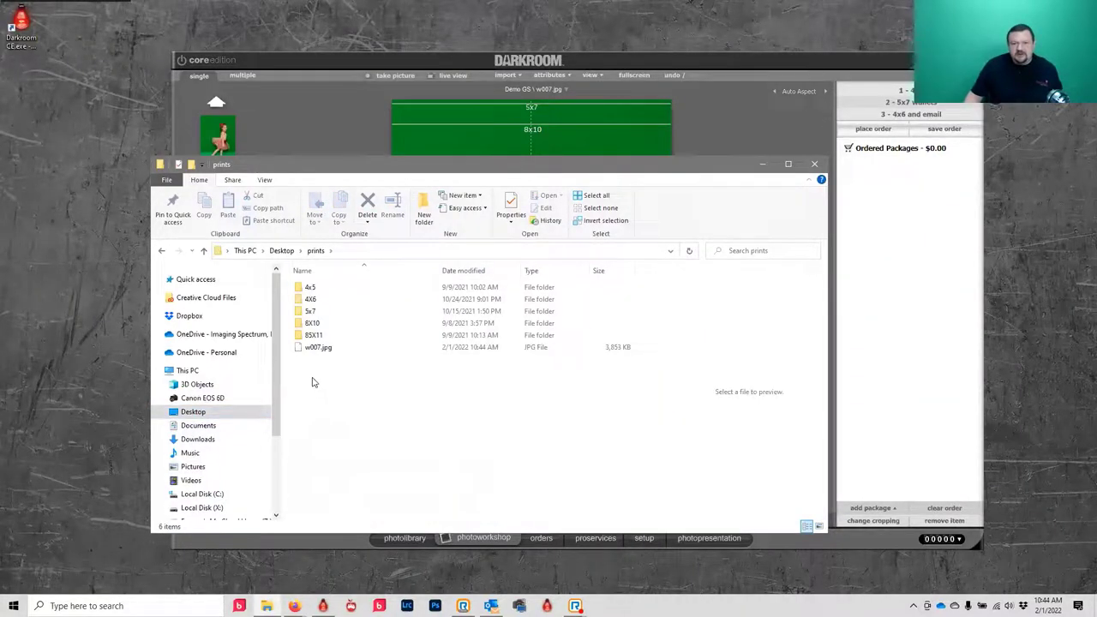
pyautogui.doubleClick(307, 290)
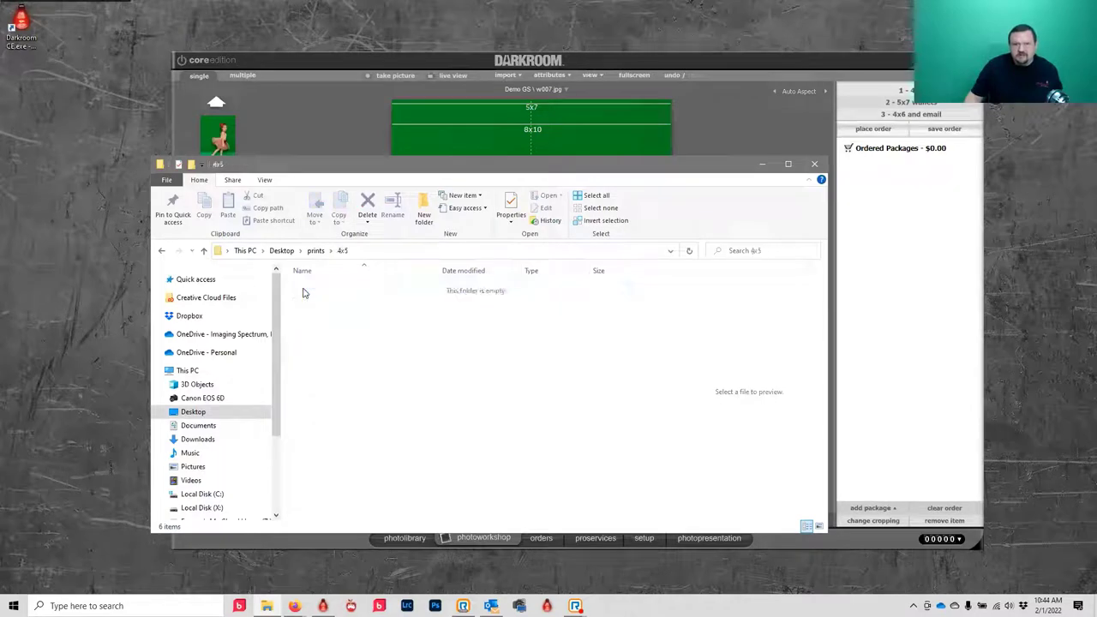
pyautogui.click(162, 252)
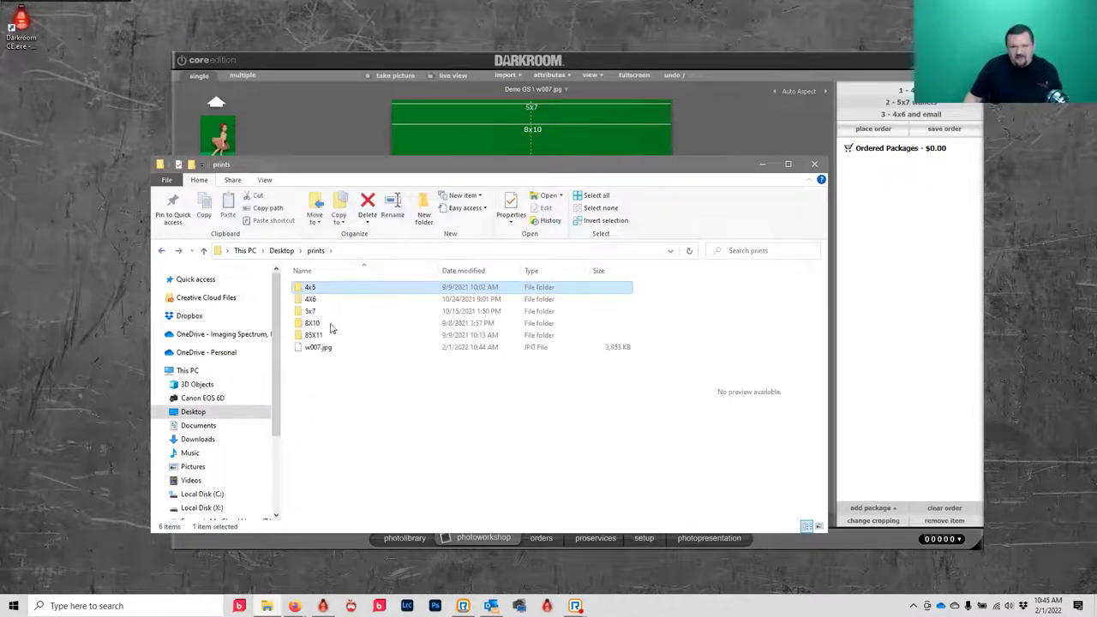
pyautogui.click(317, 347)
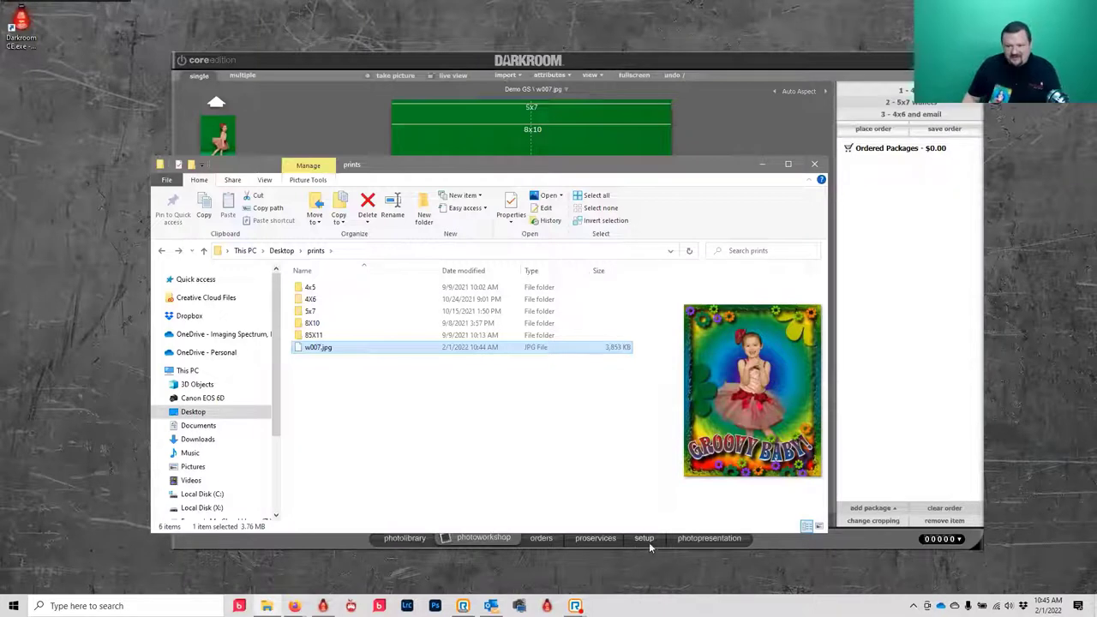
pyautogui.click(724, 122)
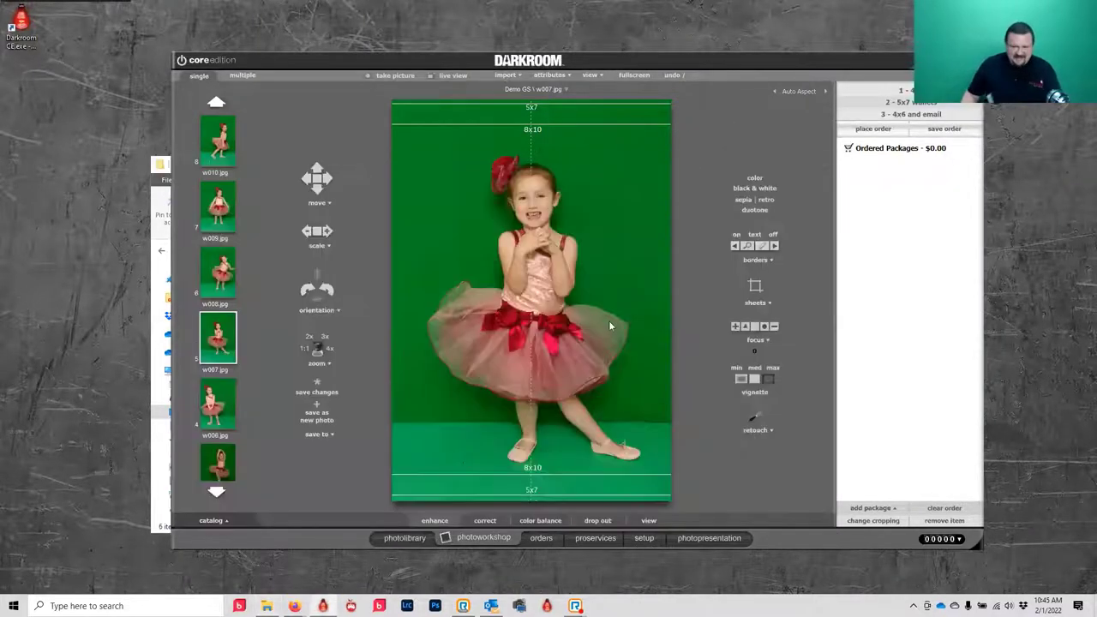
# - Open the Groovy template from Templates > Sample Borders > Green Screens in the border editor
pyautogui.click(642, 538)
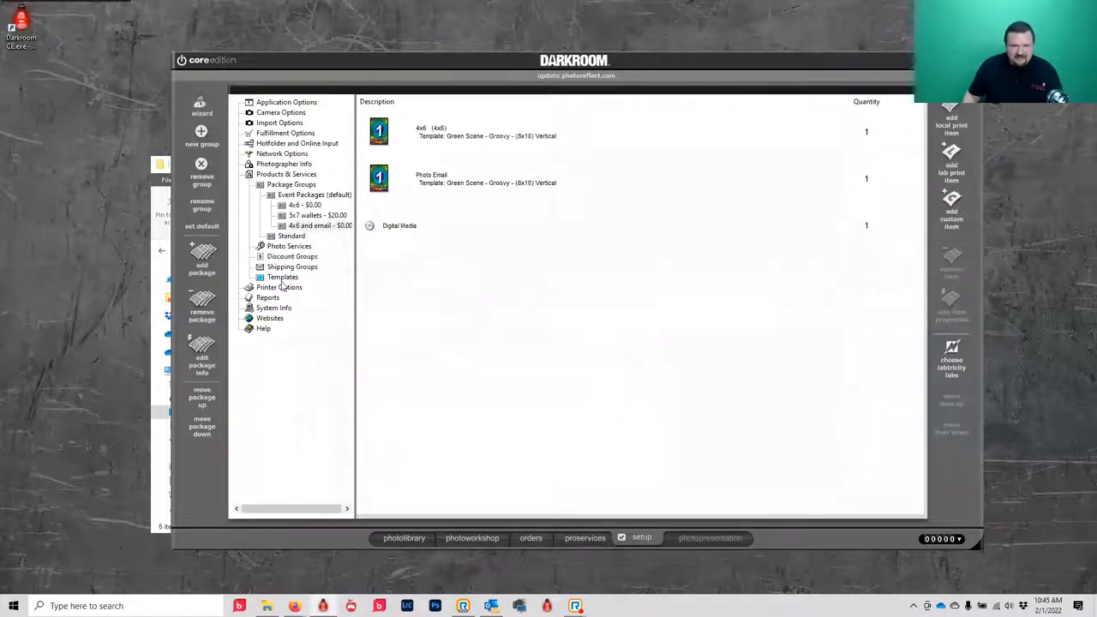
pyautogui.click(282, 277)
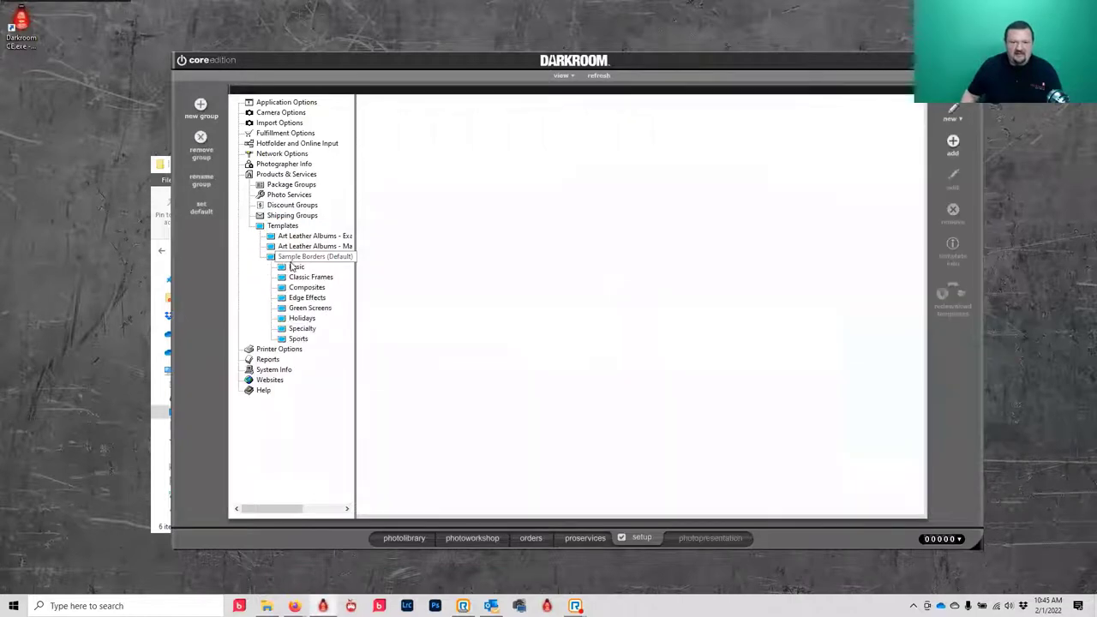
pyautogui.click(304, 308)
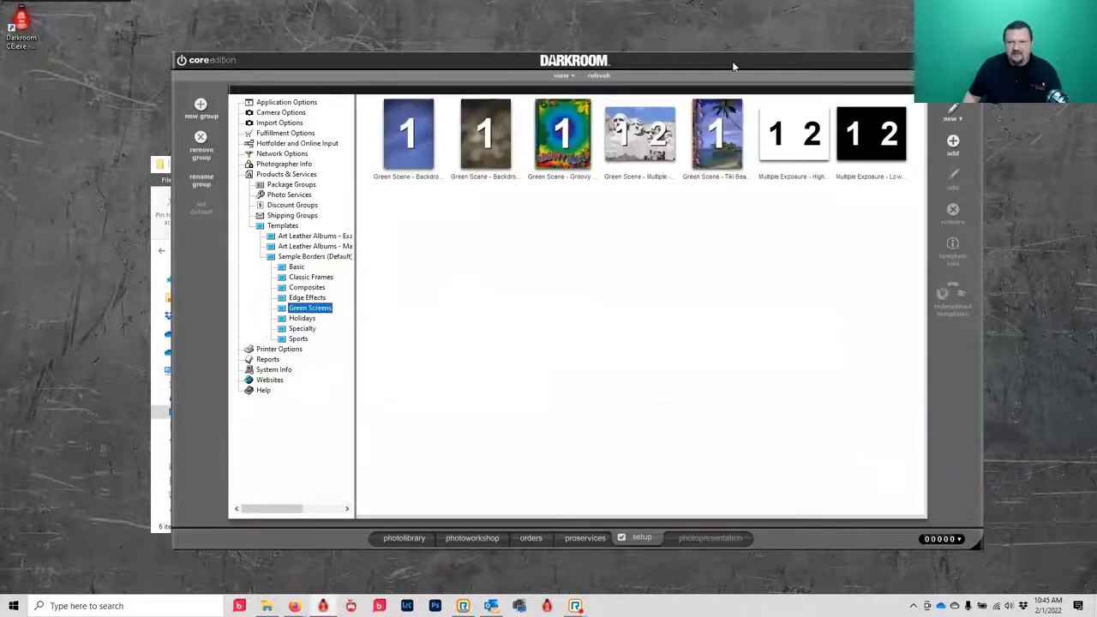
pyautogui.doubleClick(563, 129)
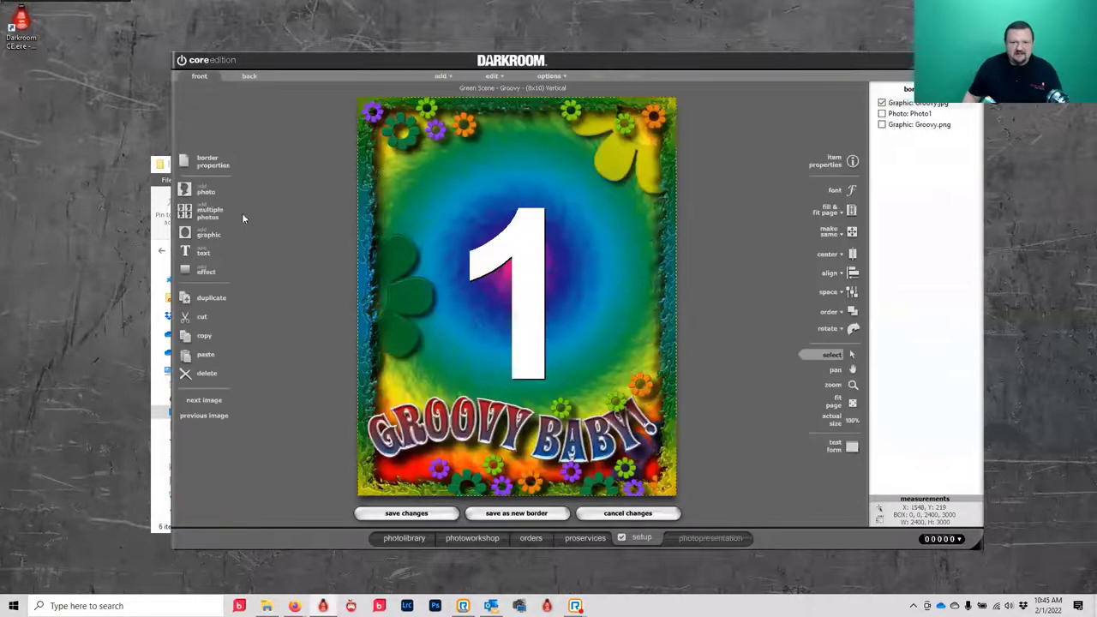
# - Inspect the border properties and move the graphic, then discard all template changes
pyautogui.click(201, 162)
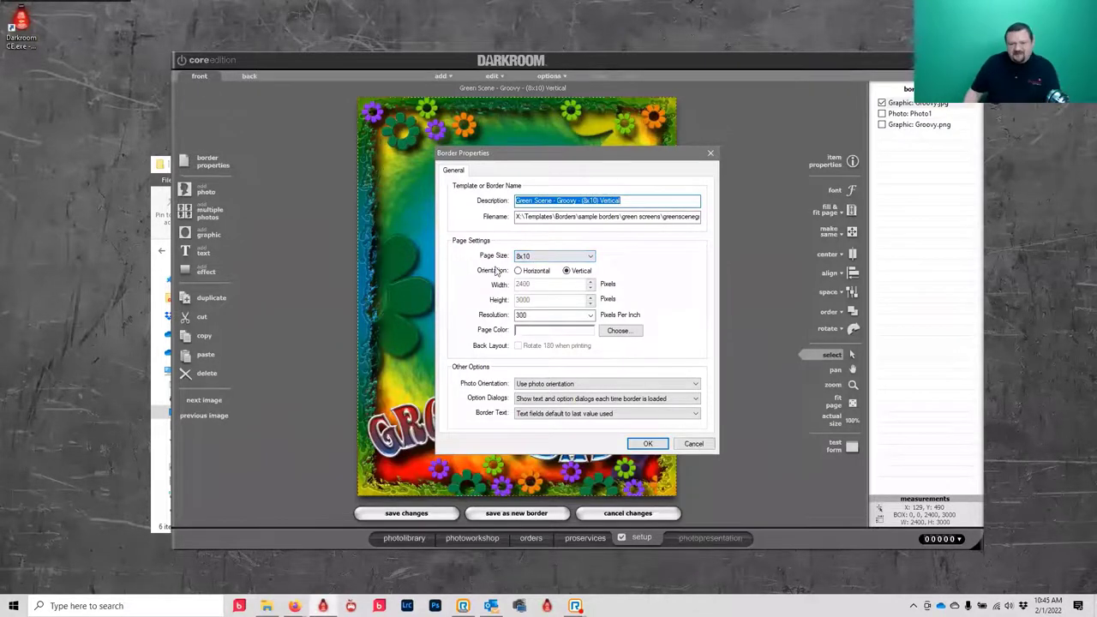
pyautogui.click(696, 445)
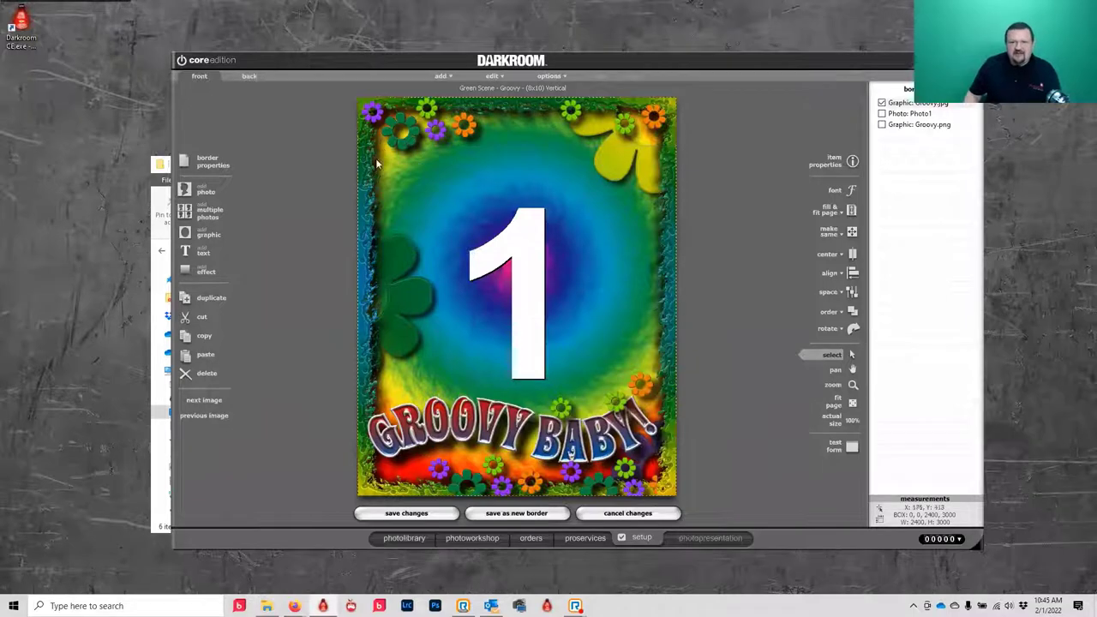
pyautogui.moveTo(368, 176); pyautogui.dragTo(517, 287)
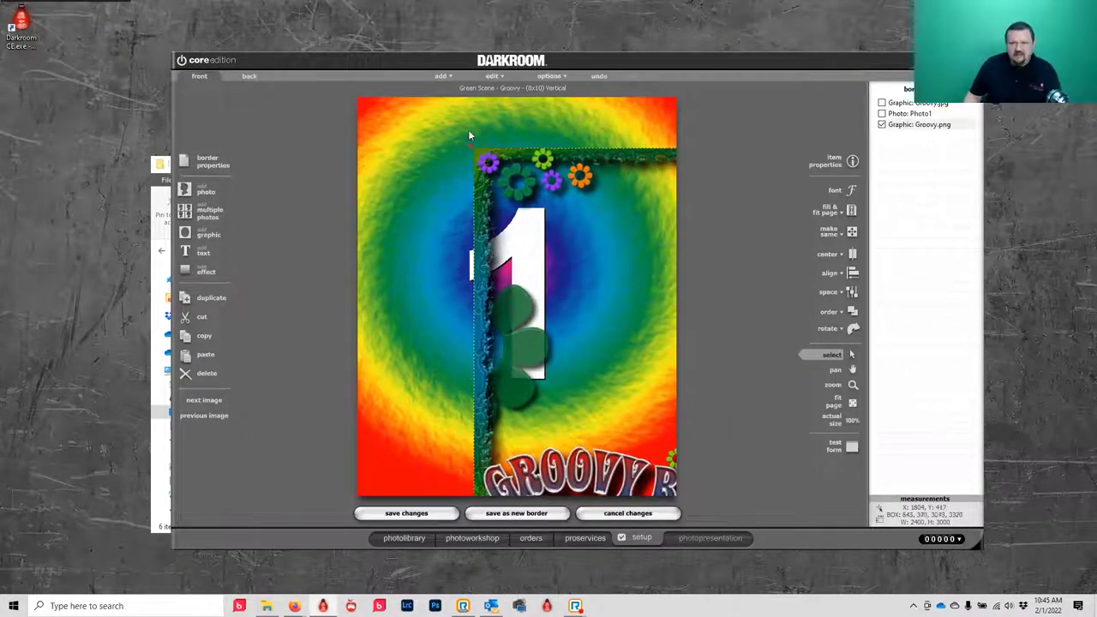
pyautogui.moveTo(468, 135); pyautogui.dragTo(478, 111)
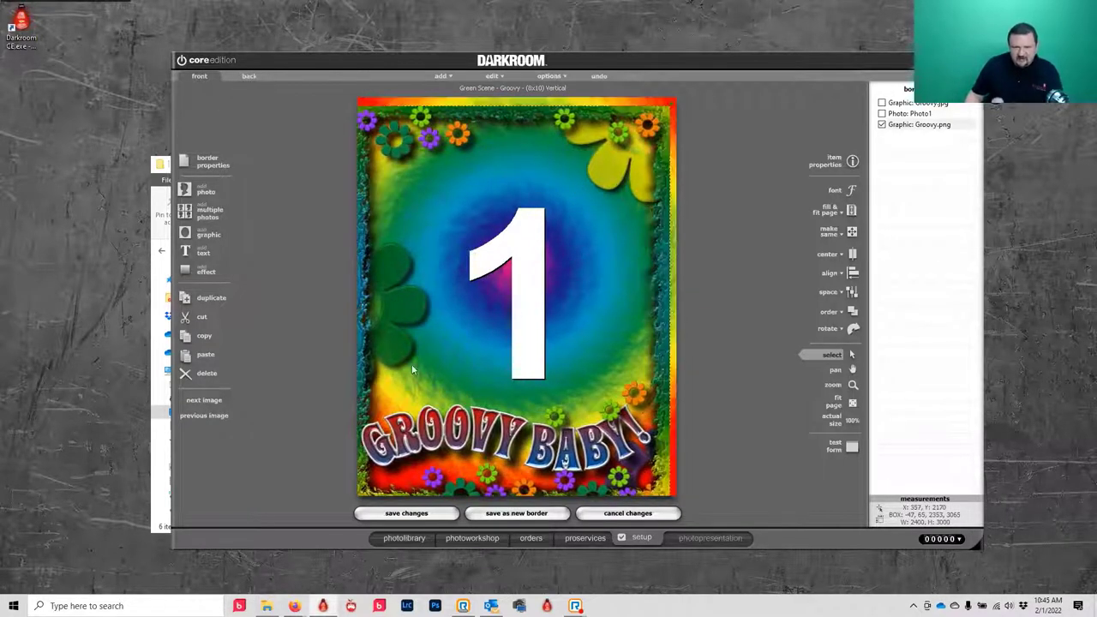
pyautogui.click(648, 517)
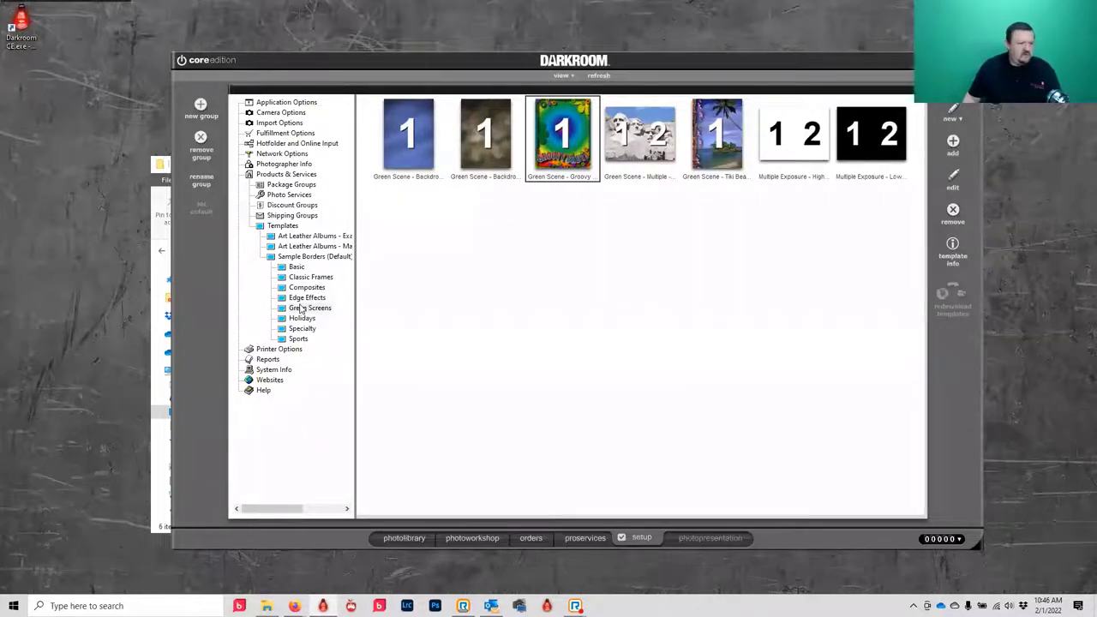
# - Collapse Sample Borders and create a new border group named 'My Templates'
pyautogui.hscroll(2, 295, 287)
pyautogui.hscroll(-2, 274, 285)
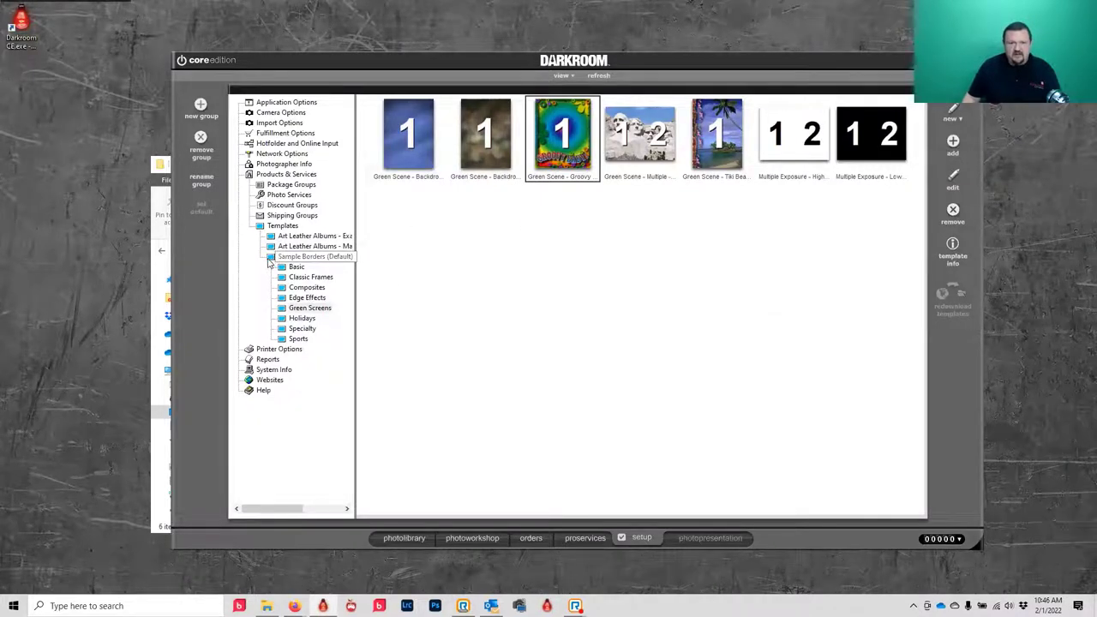
pyautogui.click(273, 260)
pyautogui.click(193, 106)
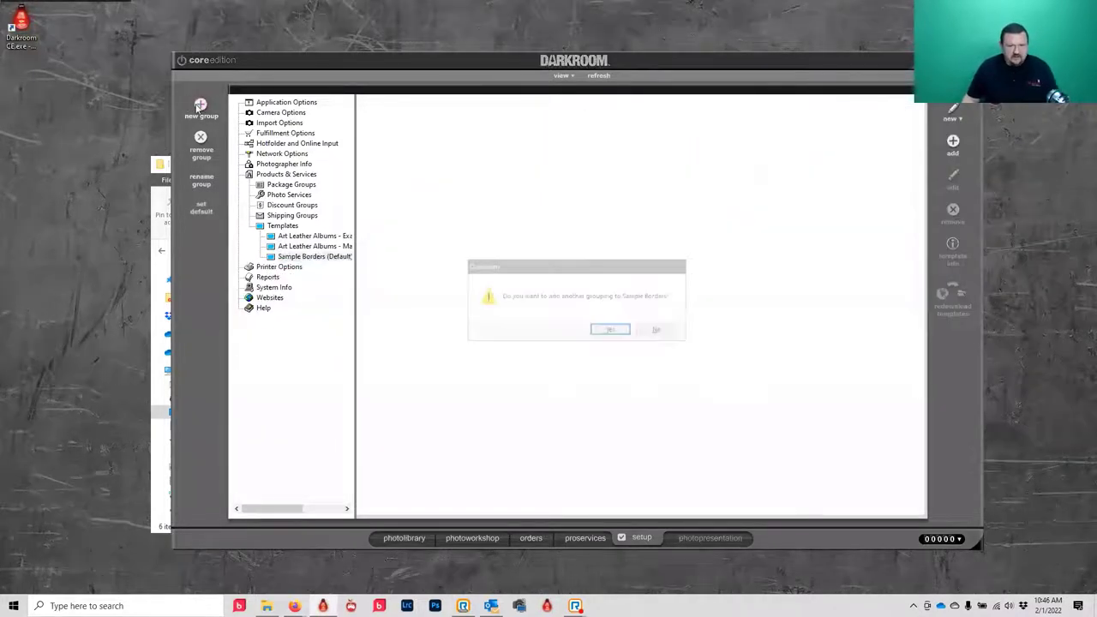
pyautogui.click(611, 330)
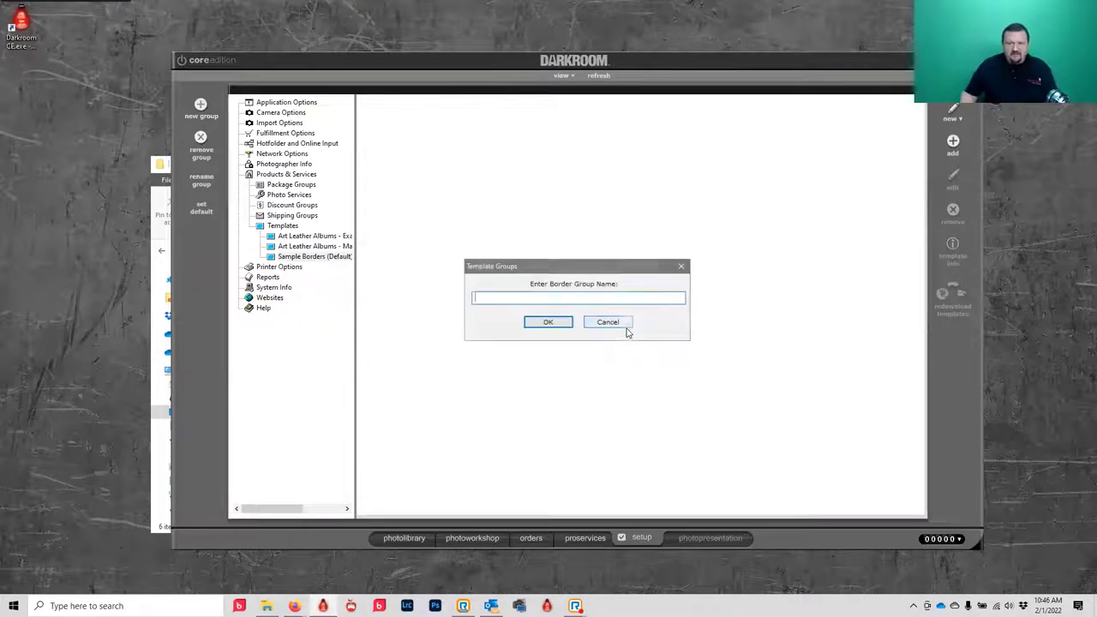
pyautogui.write('M')
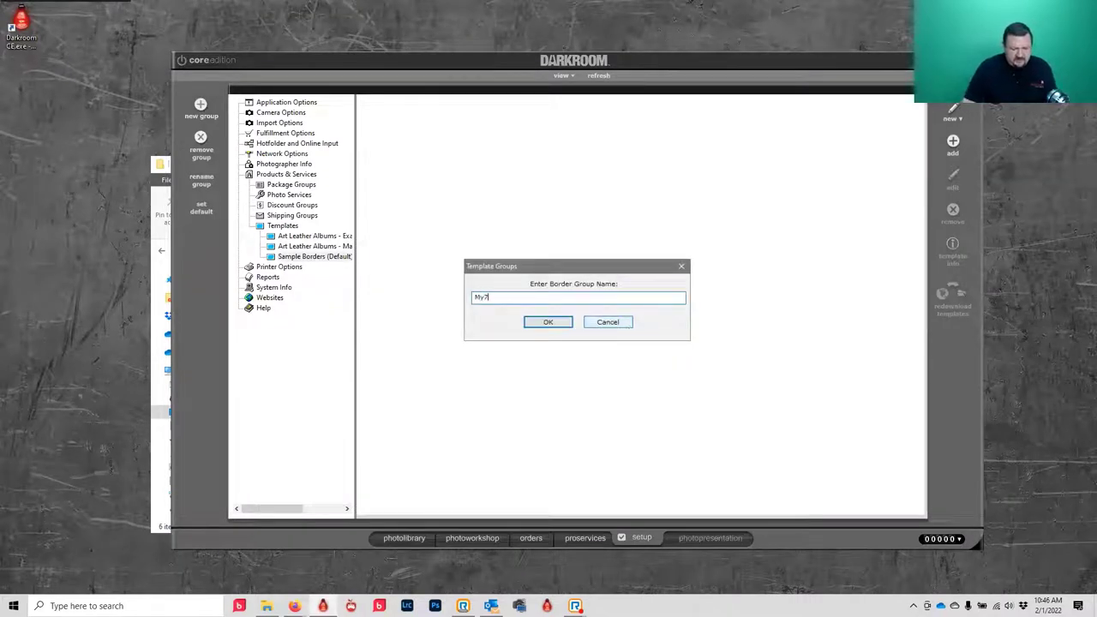
pyautogui.write('y ')
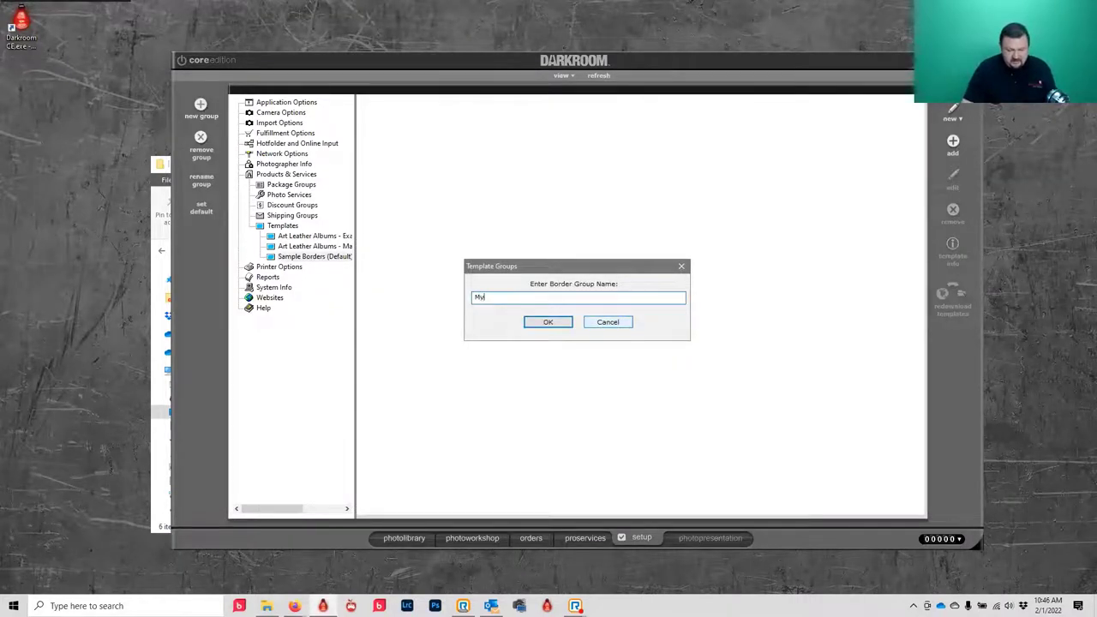
pyautogui.write('Templates')
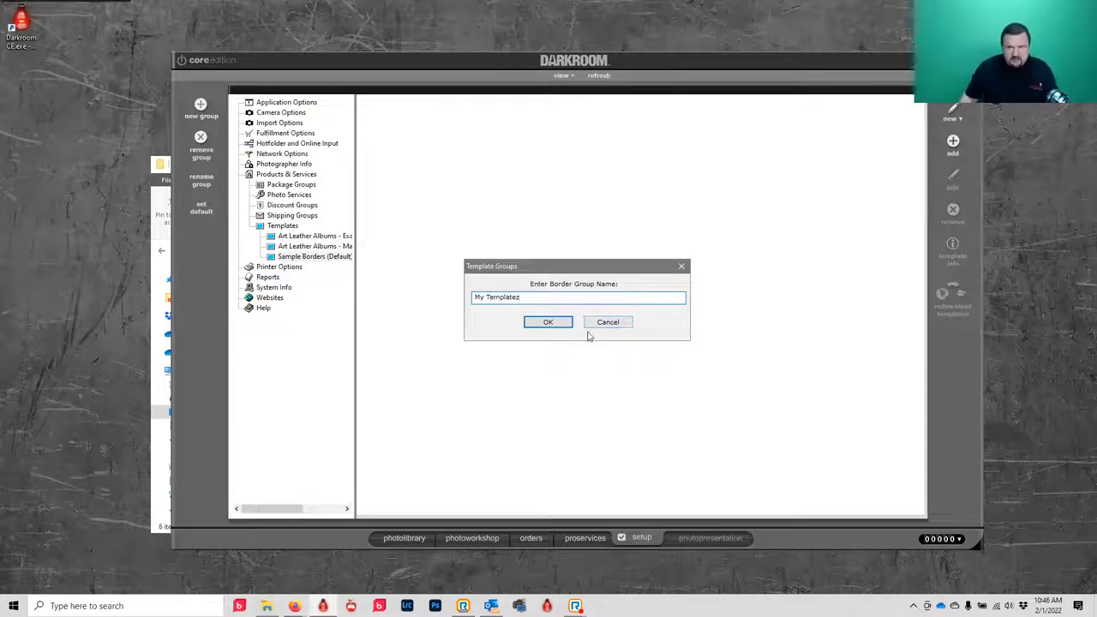
pyautogui.click(541, 324)
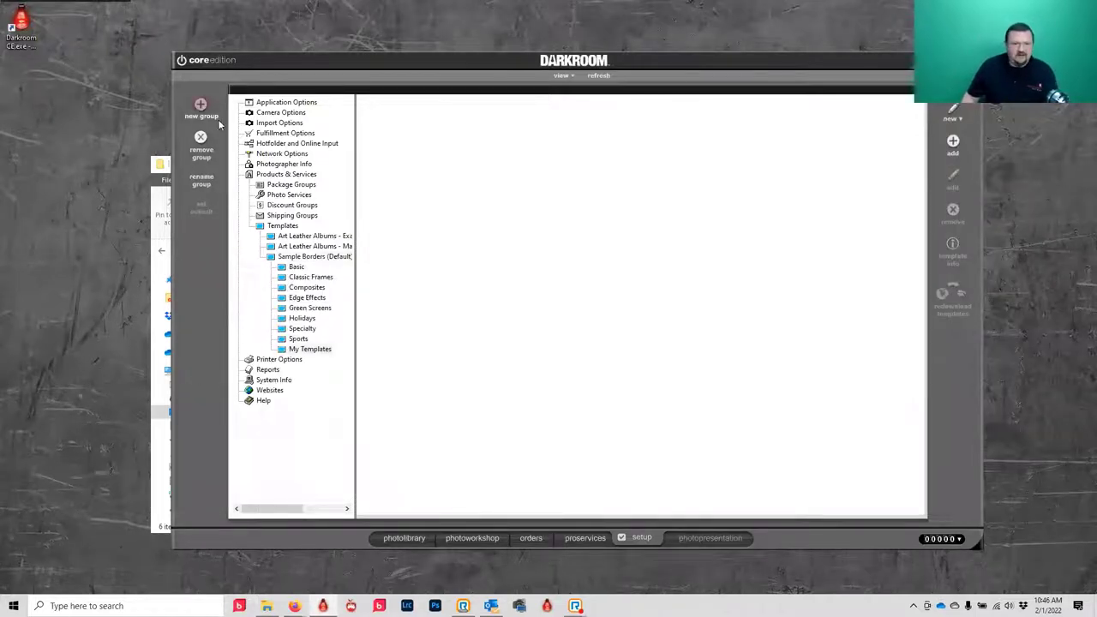
# - Recreate the 'My Templates' group directly under Templates after collapsing the tree
pyautogui.doubleClick(277, 226)
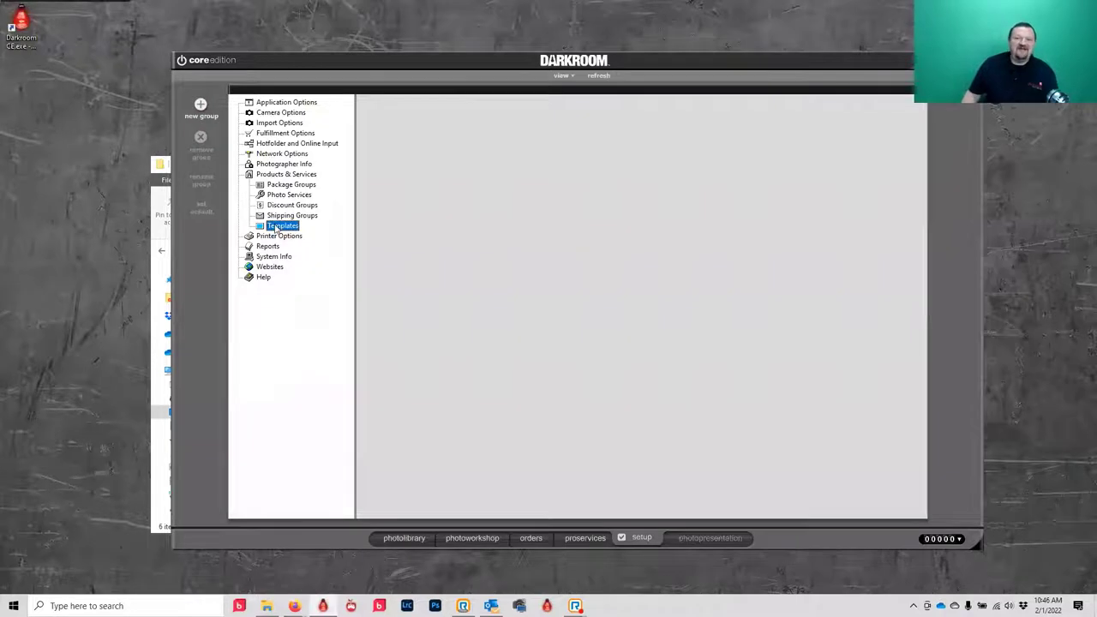
pyautogui.click(201, 105)
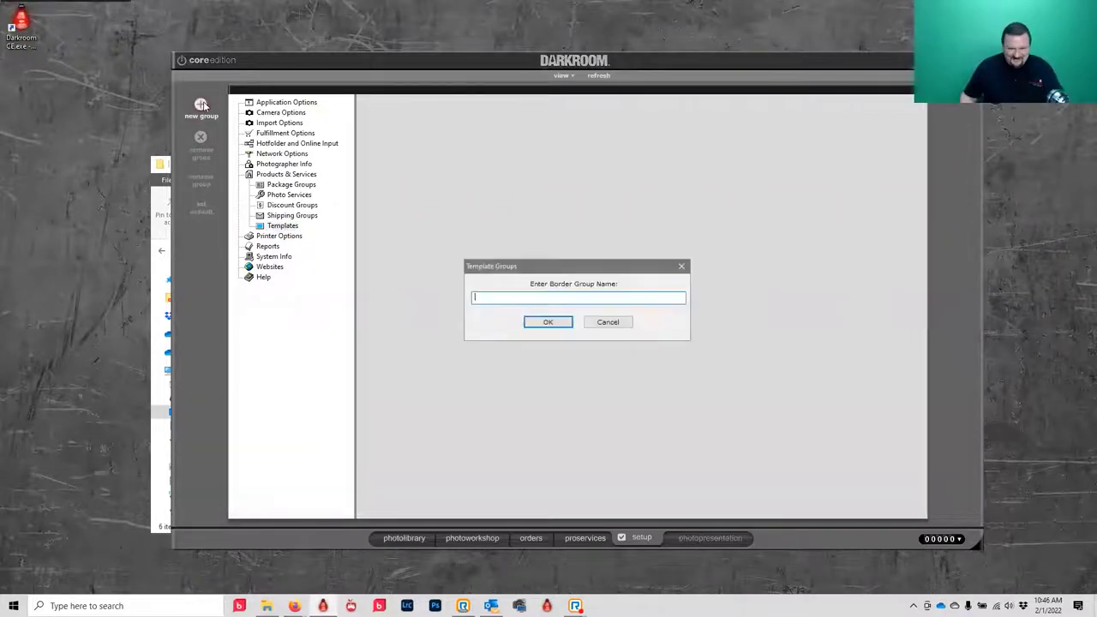
pyautogui.write('My Templates')
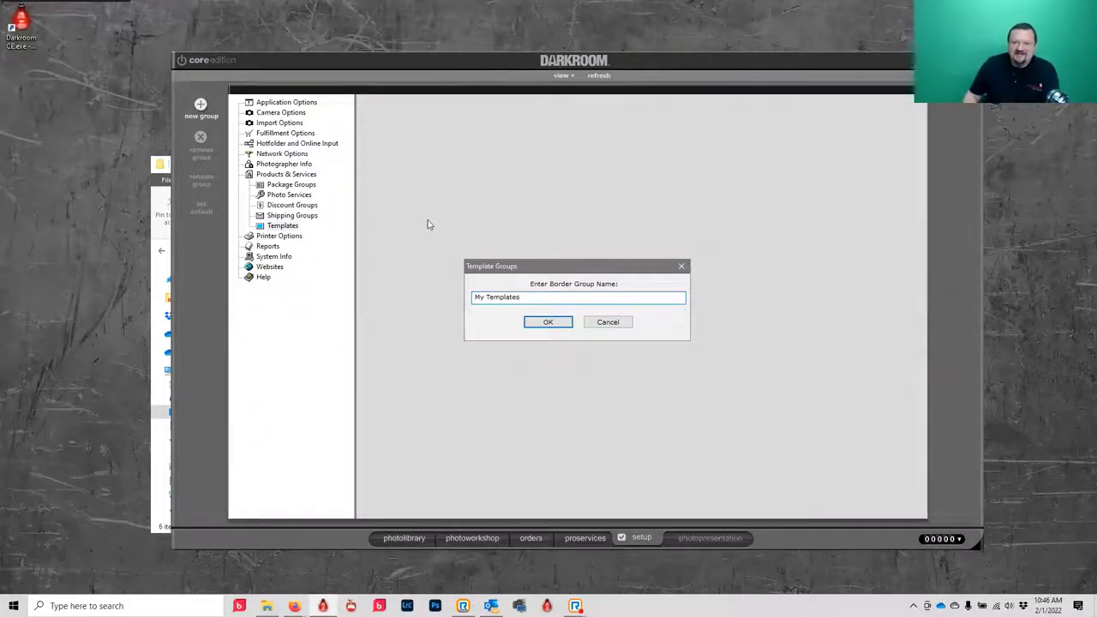
pyautogui.click(549, 327)
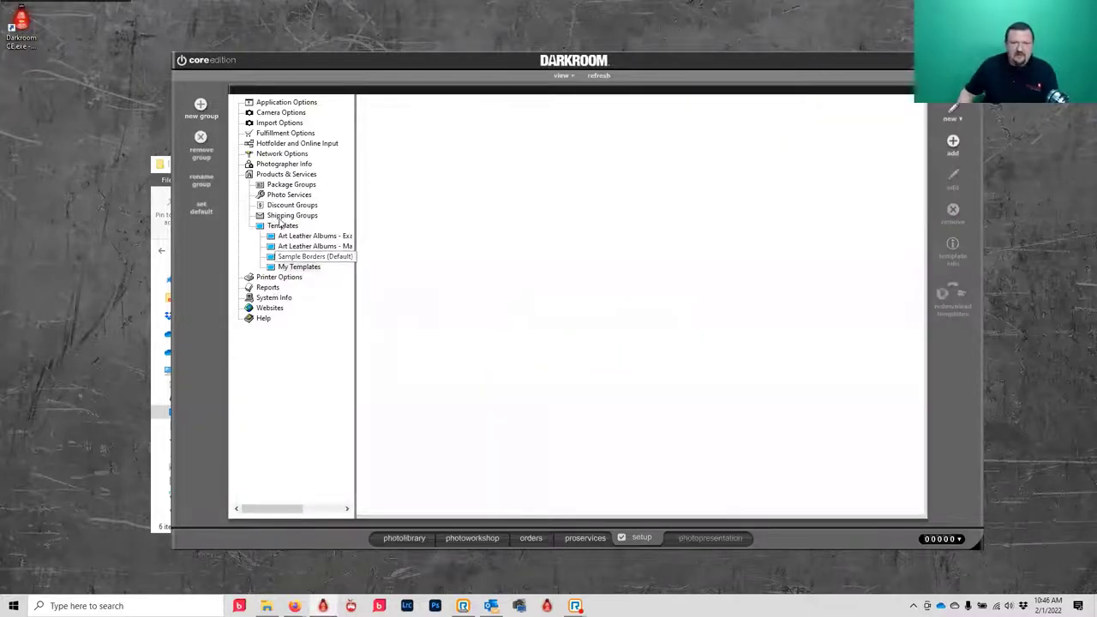
pyautogui.click(951, 114)
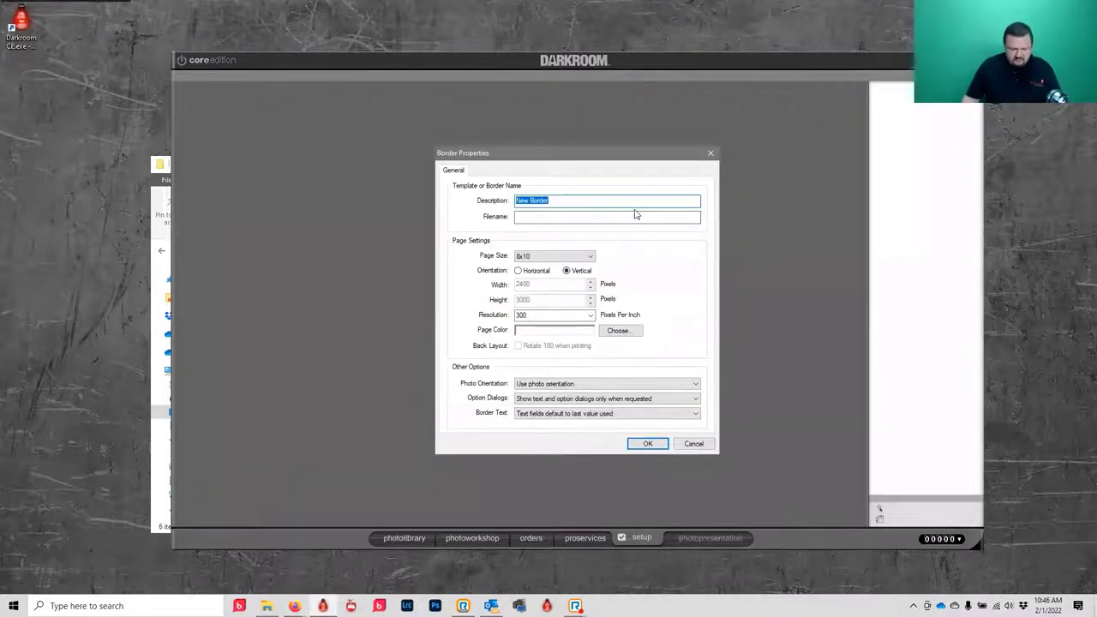
# - Describe the new border as '4x6 with logo vert' with a 4x6 vertical 1200x1800 page
pyautogui.write('4x6')
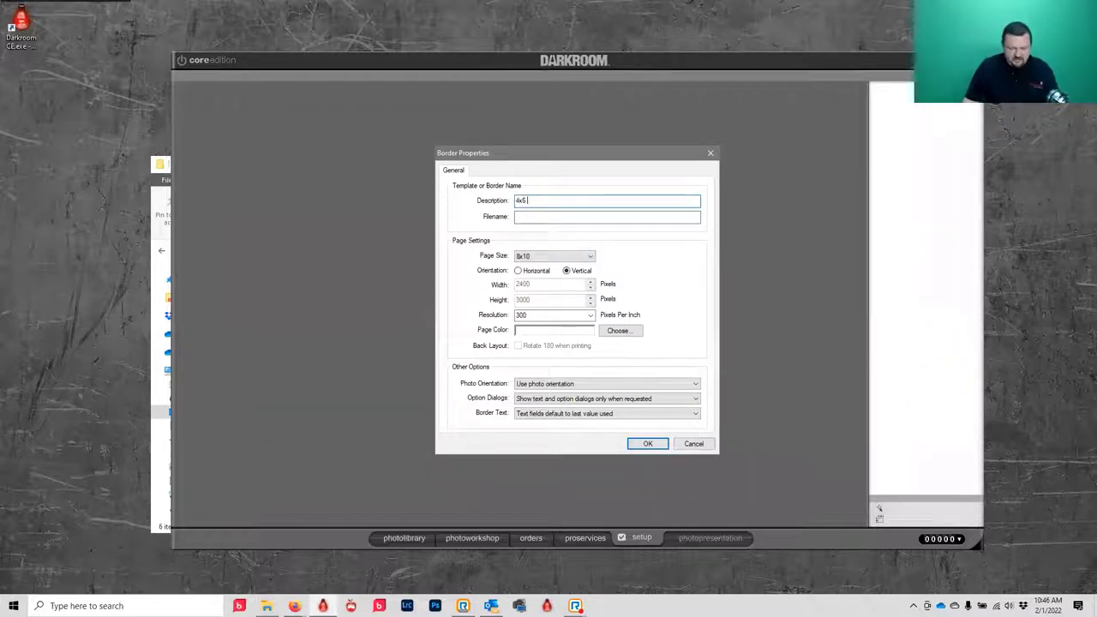
pyautogui.write(' with logo')
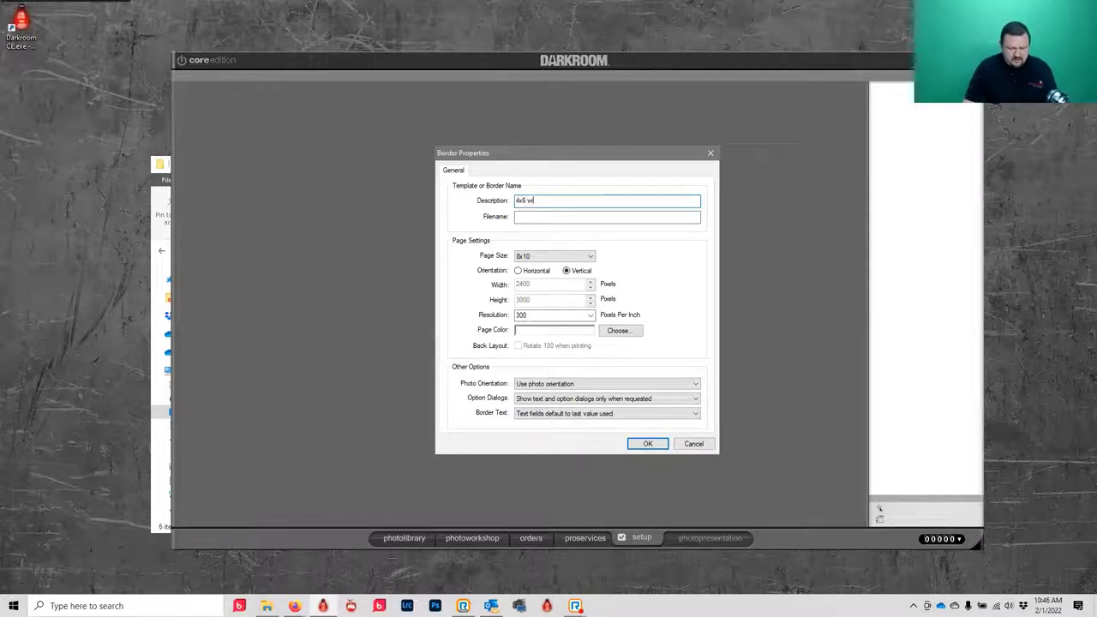
pyautogui.click(554, 256)
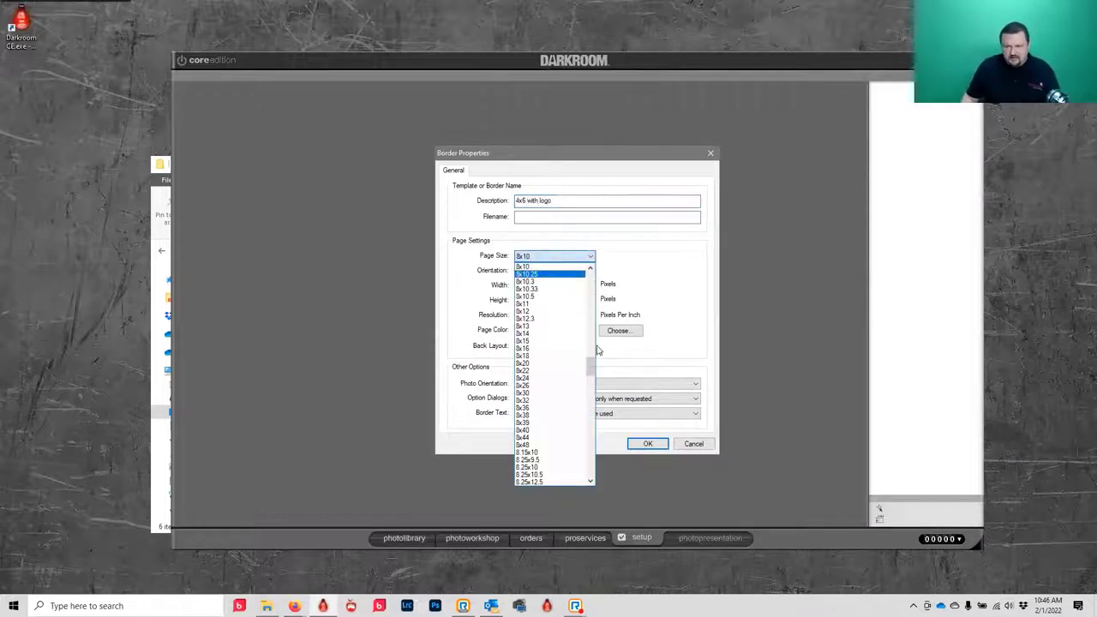
pyautogui.click(590, 268)
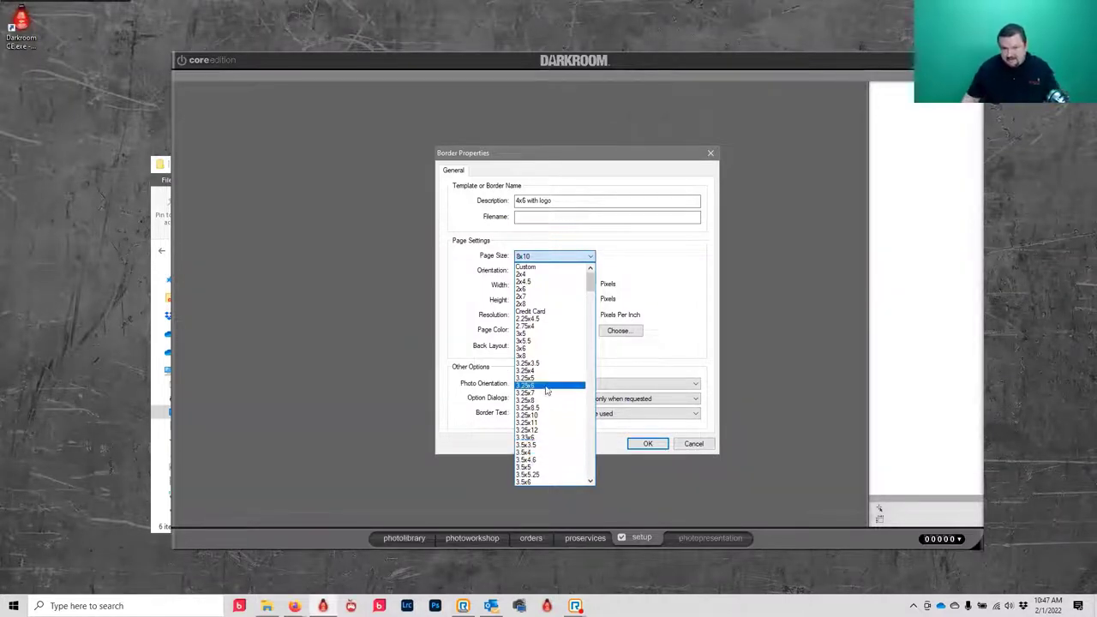
pyautogui.scroll(-7, 543, 377)
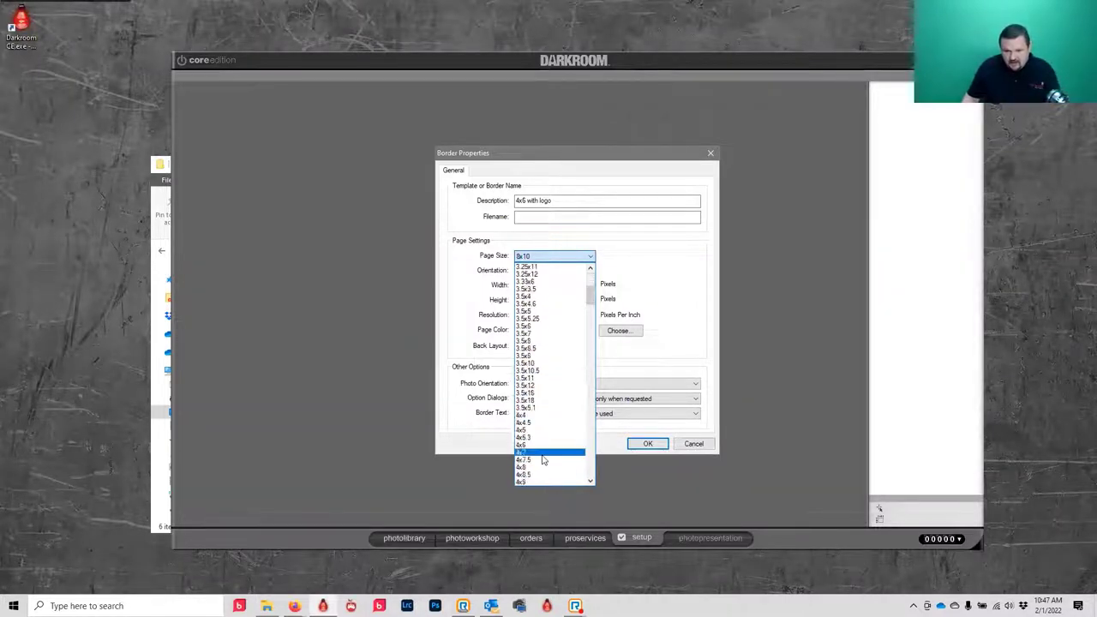
pyautogui.click(539, 444)
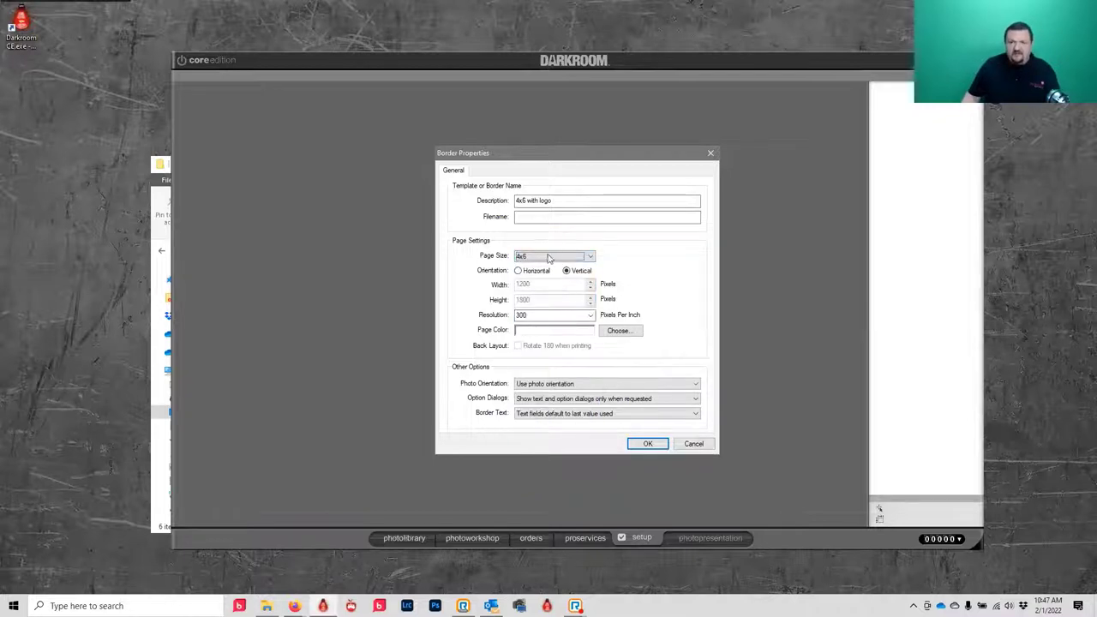
pyautogui.click(592, 204)
pyautogui.write('vert')
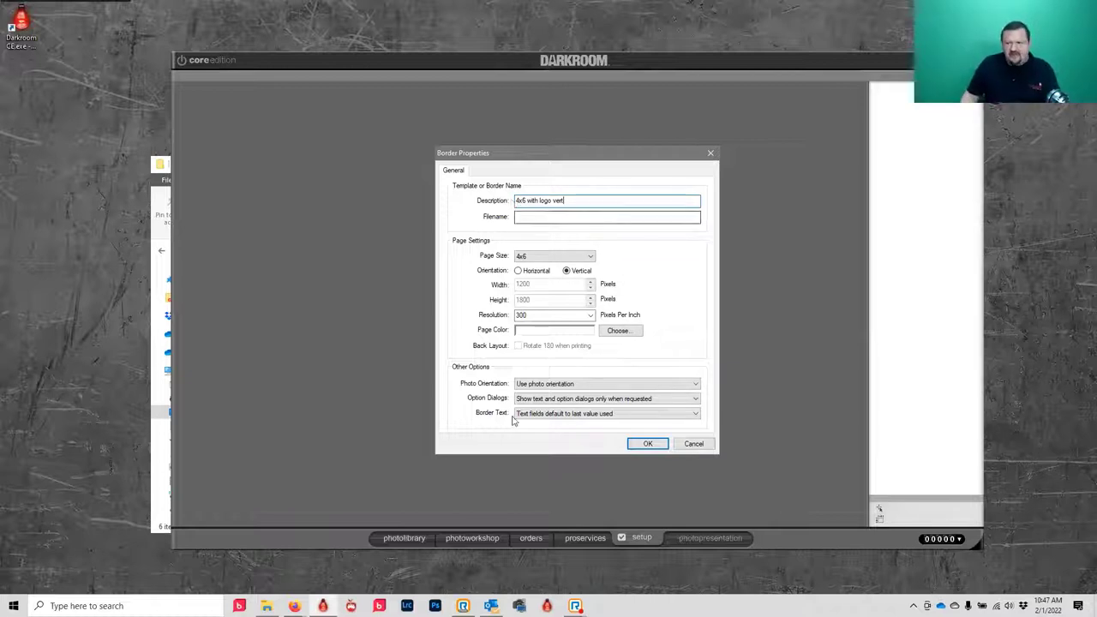
# - Accept the border properties and add a full-page photo placeholder
pyautogui.click(646, 445)
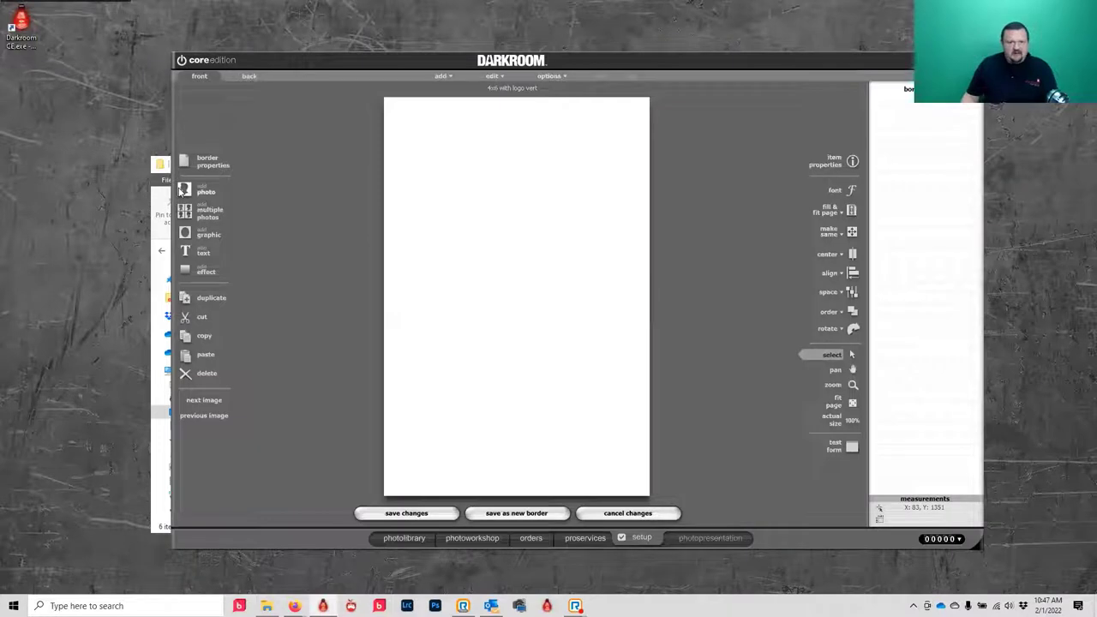
pyautogui.click(185, 191)
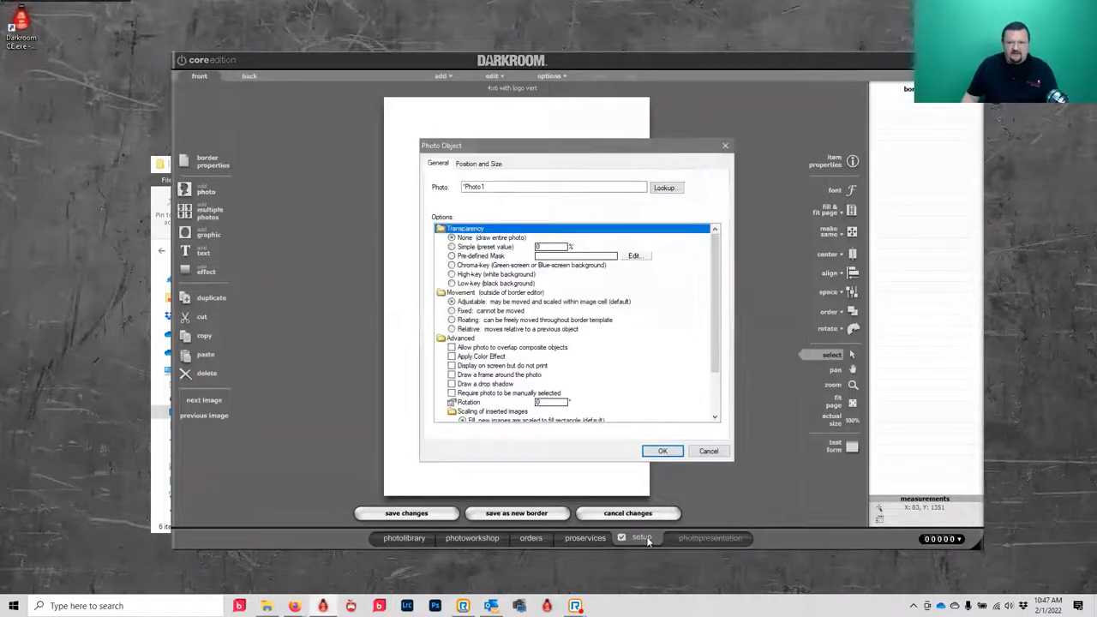
pyautogui.click(662, 452)
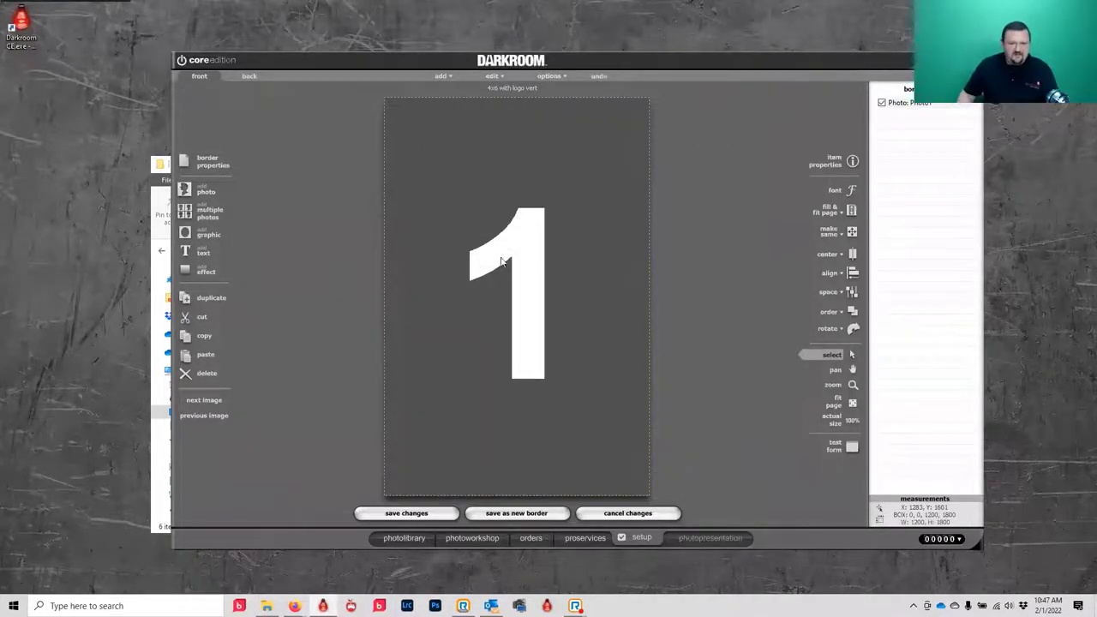
# - Add Pictures\backgrounds\Darkroom_Software.png as a logo graphic and drag it to the lower-right corner
pyautogui.click(207, 235)
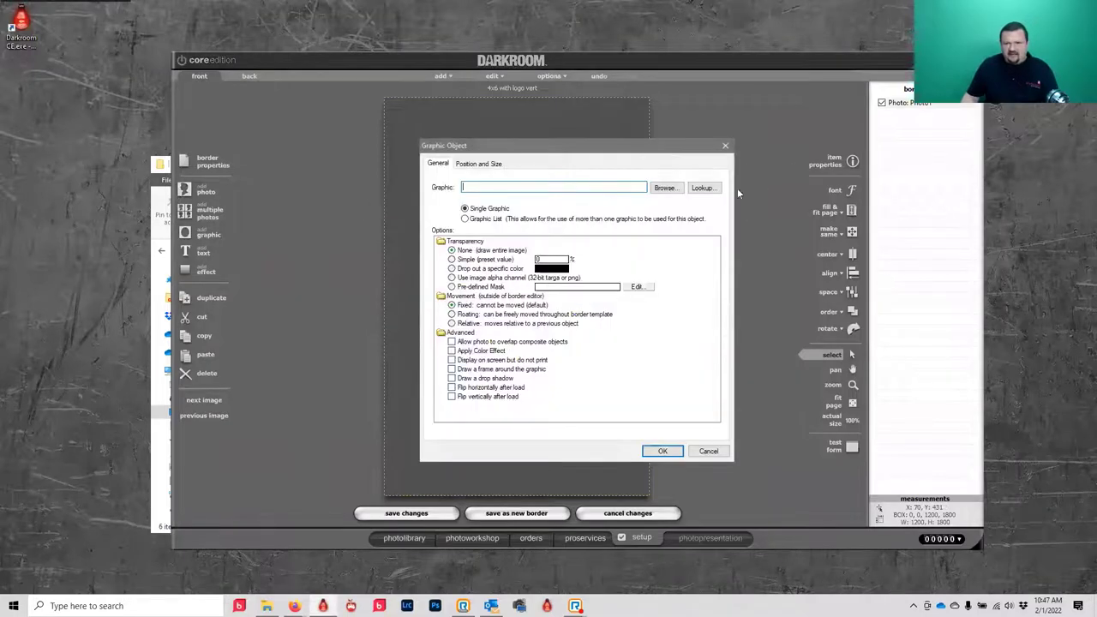
pyautogui.click(664, 188)
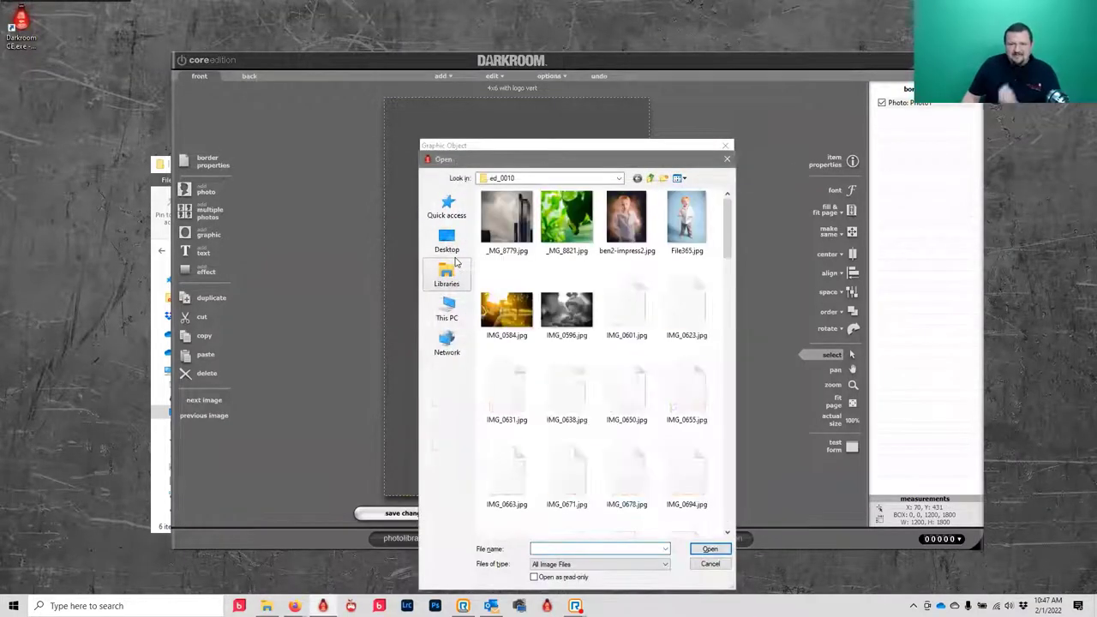
pyautogui.click(649, 179)
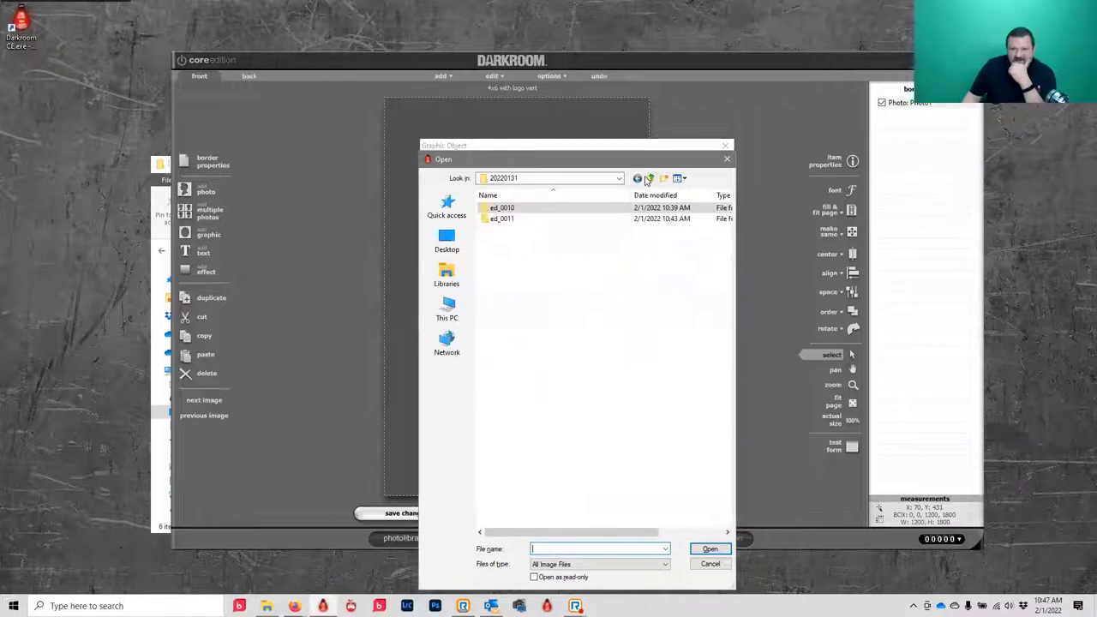
pyautogui.click(447, 273)
pyautogui.doubleClick(517, 268)
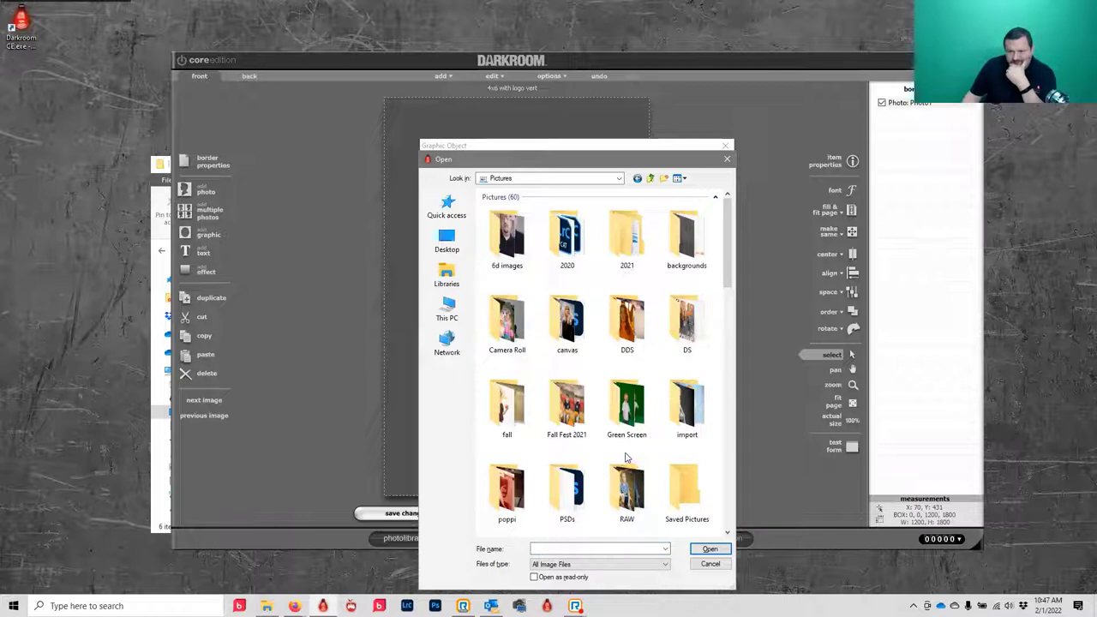
pyautogui.doubleClick(685, 238)
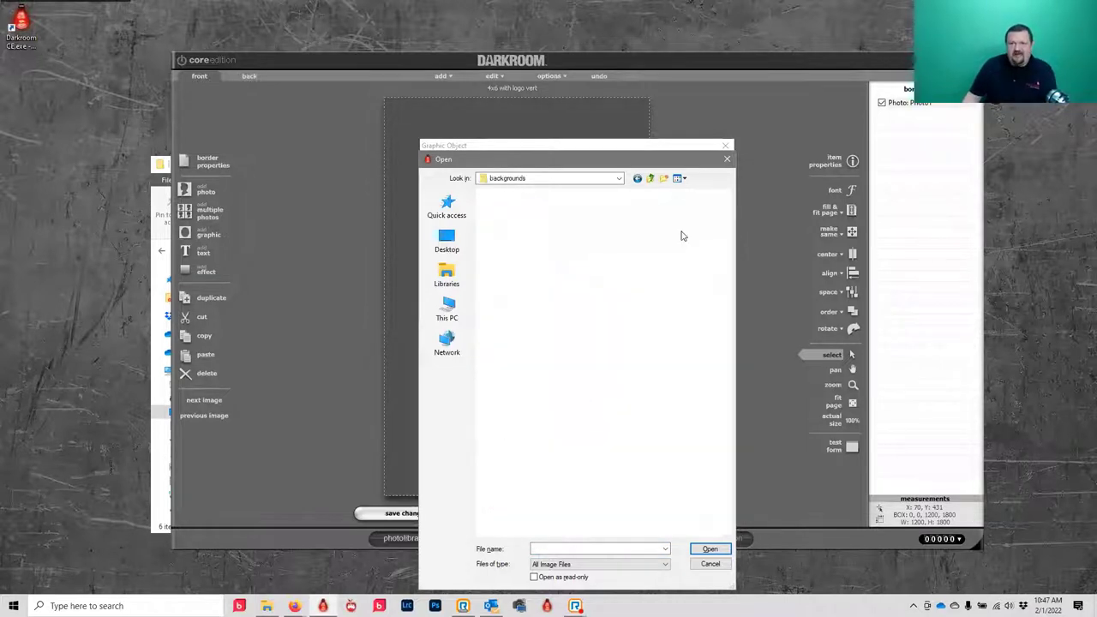
pyautogui.scroll(-4, 514, 385)
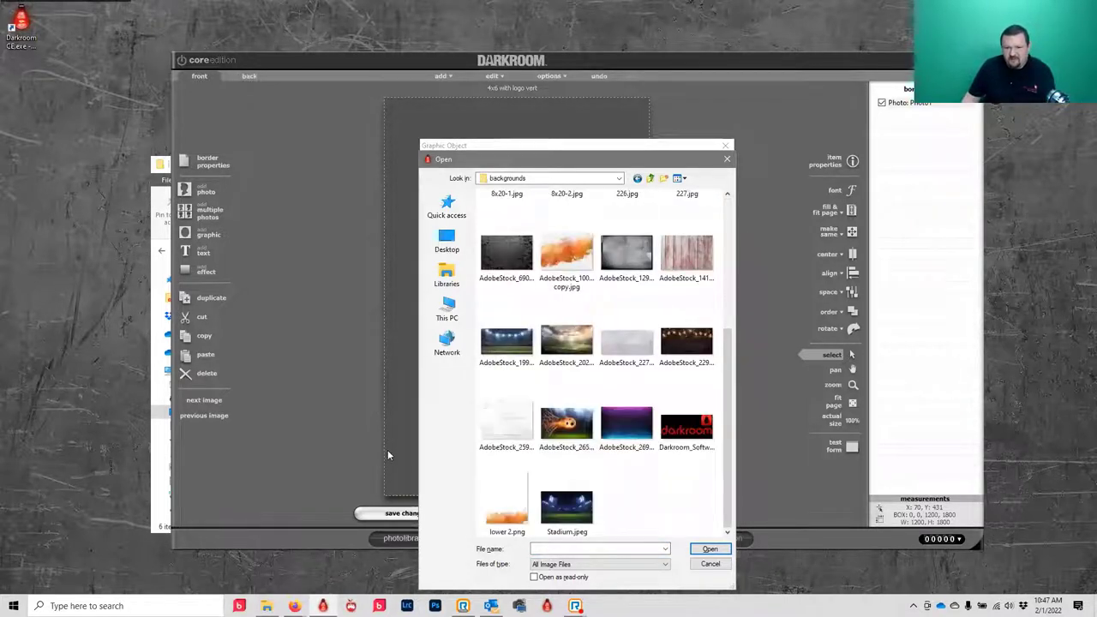
pyautogui.click(685, 426)
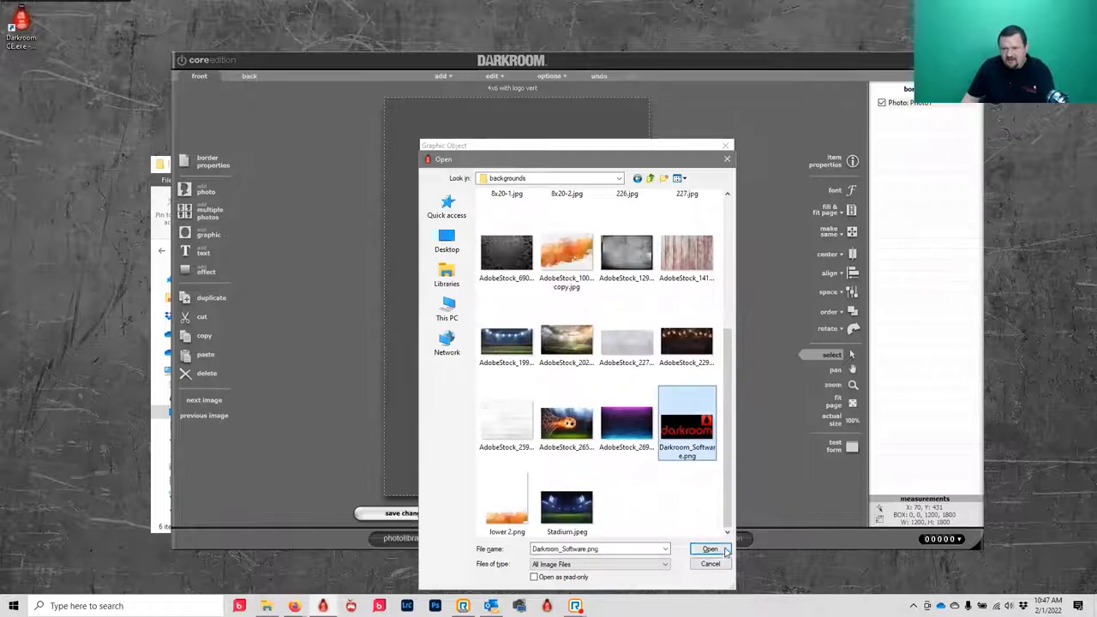
pyautogui.click(720, 549)
pyautogui.click(662, 450)
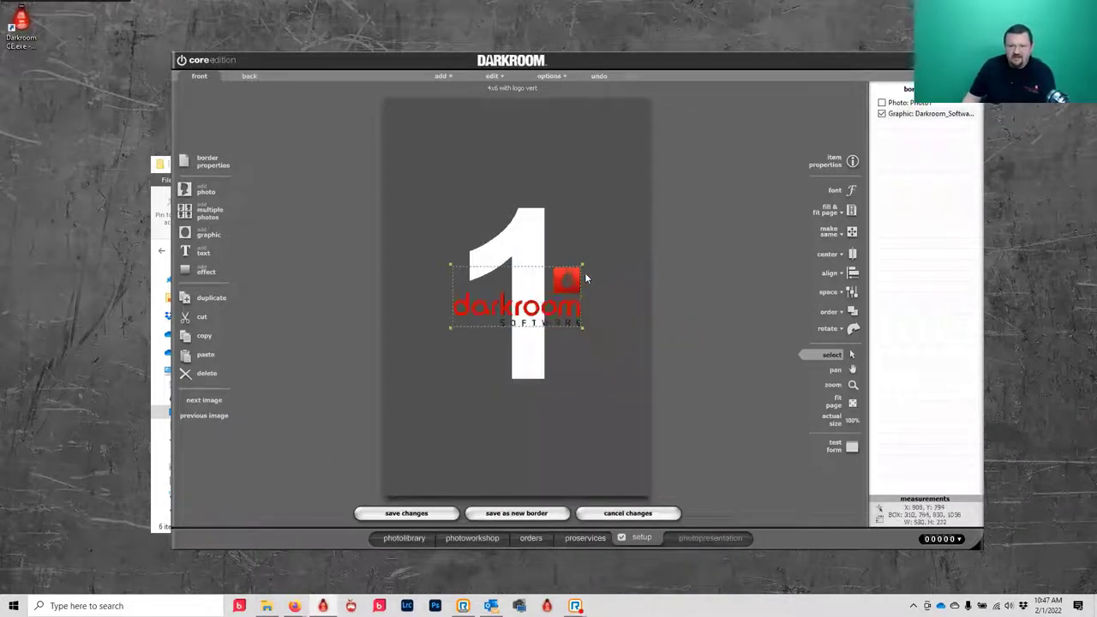
pyautogui.moveTo(582, 276); pyautogui.dragTo(634, 454)
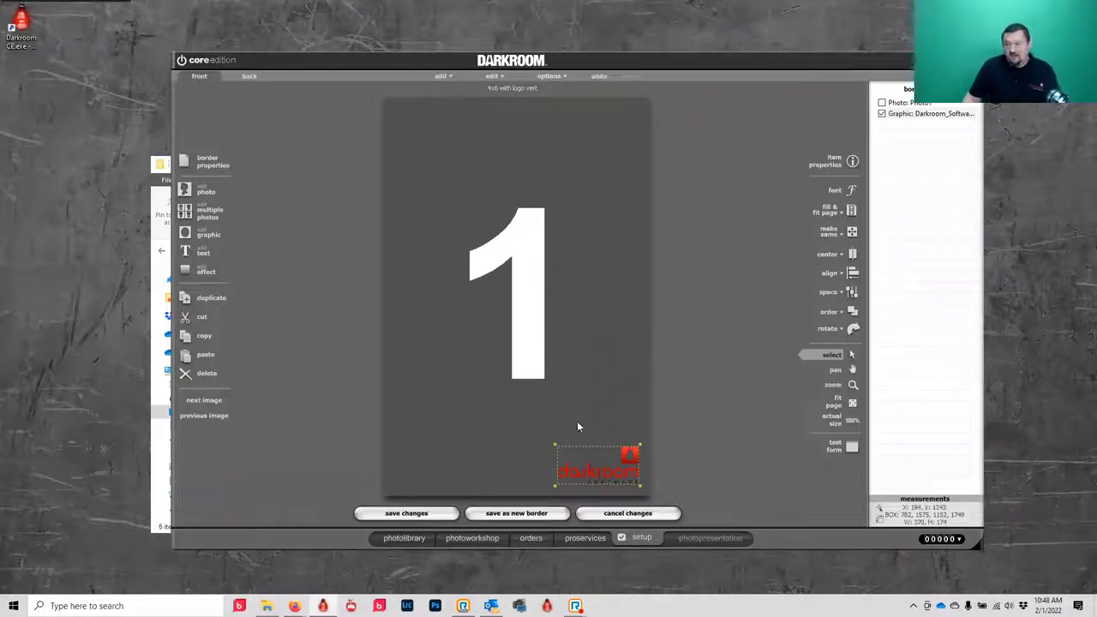
# - Save as a new border, creating and opening a 'My Templates' folder in X:\Templates\Borders
pyautogui.click(516, 514)
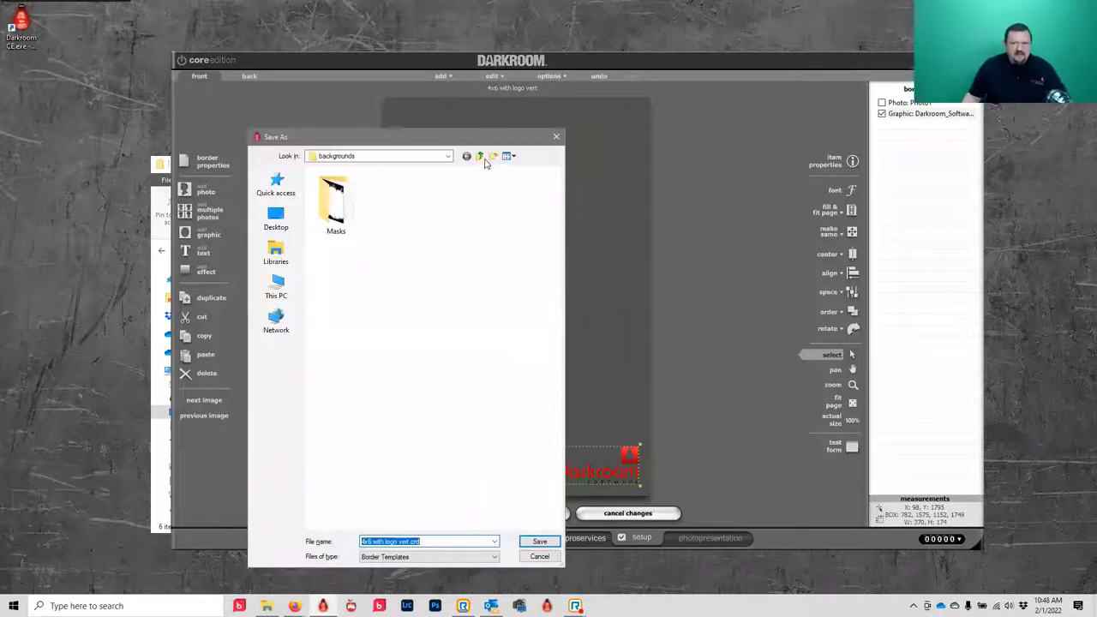
pyautogui.click(481, 158)
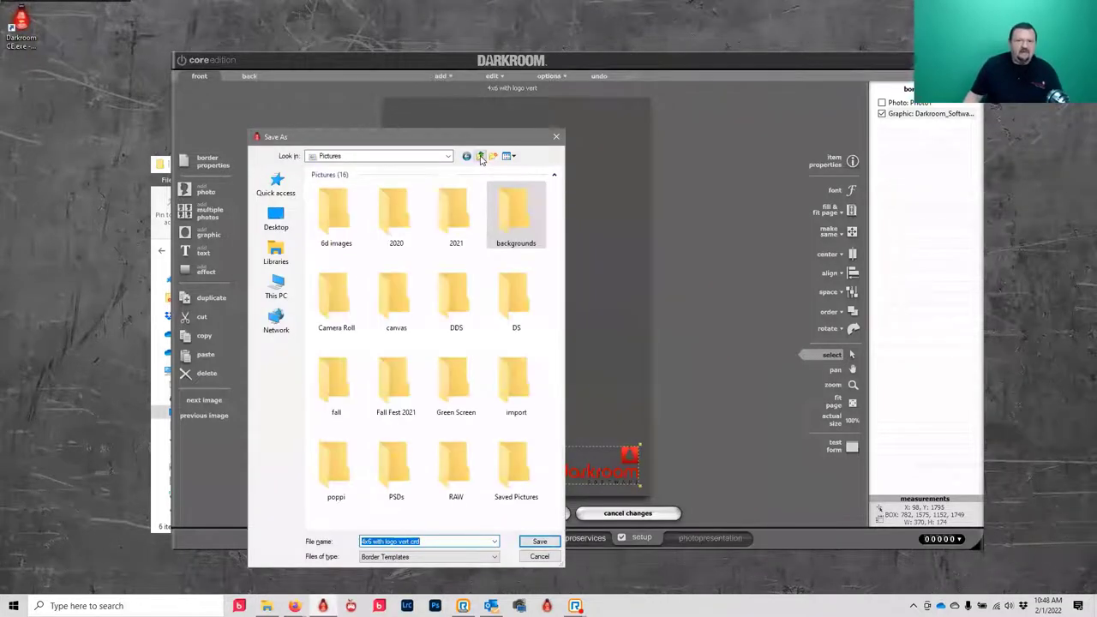
pyautogui.click(275, 291)
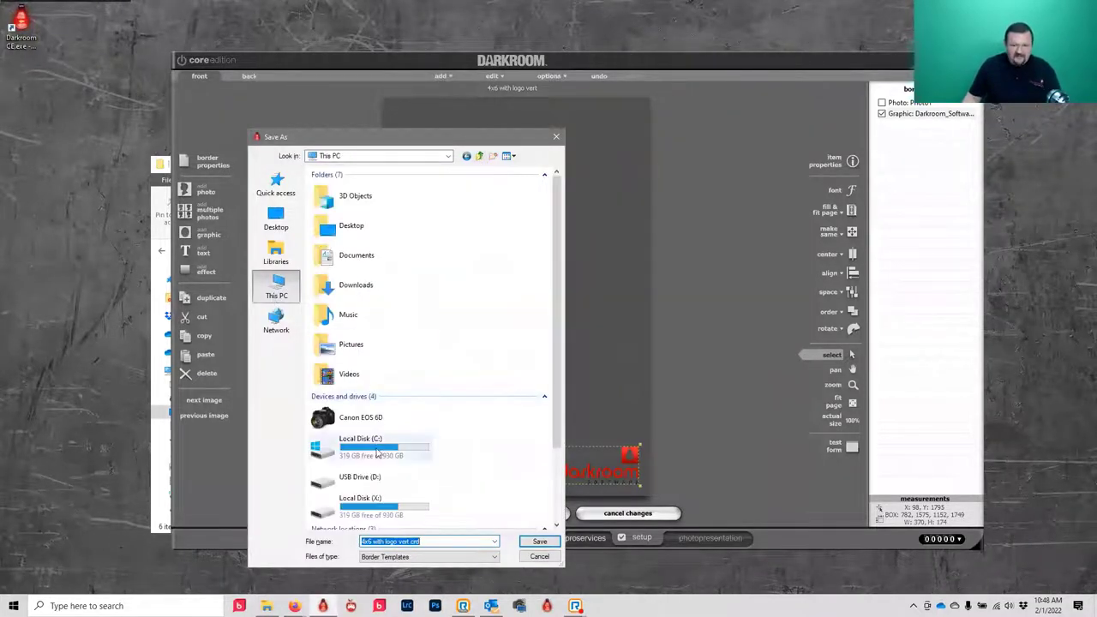
pyautogui.doubleClick(370, 502)
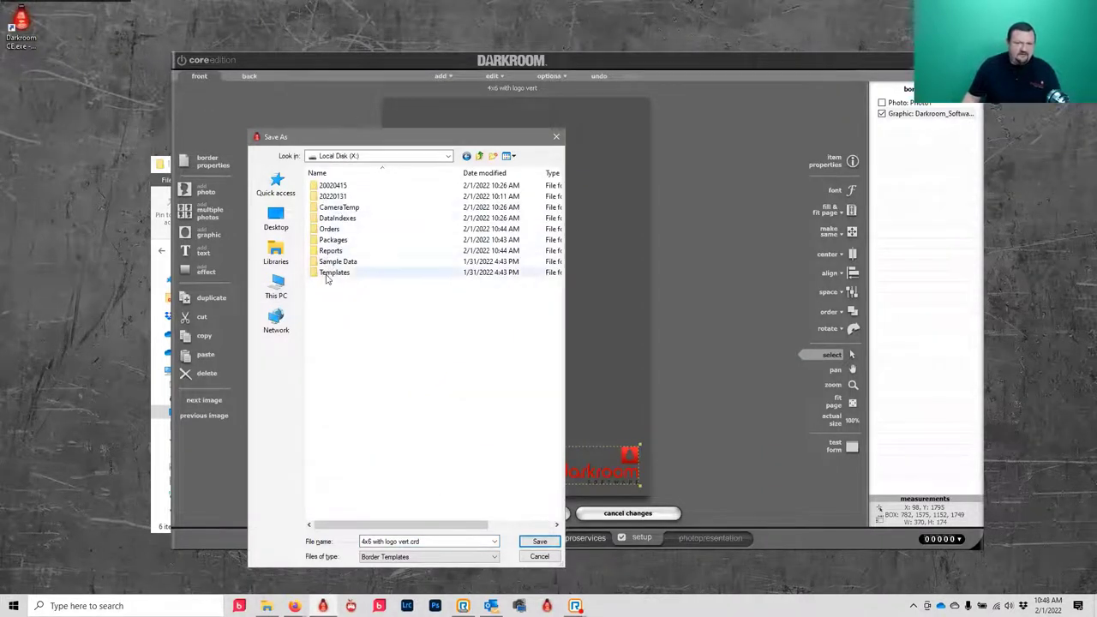
pyautogui.doubleClick(326, 273)
pyautogui.doubleClick(331, 211)
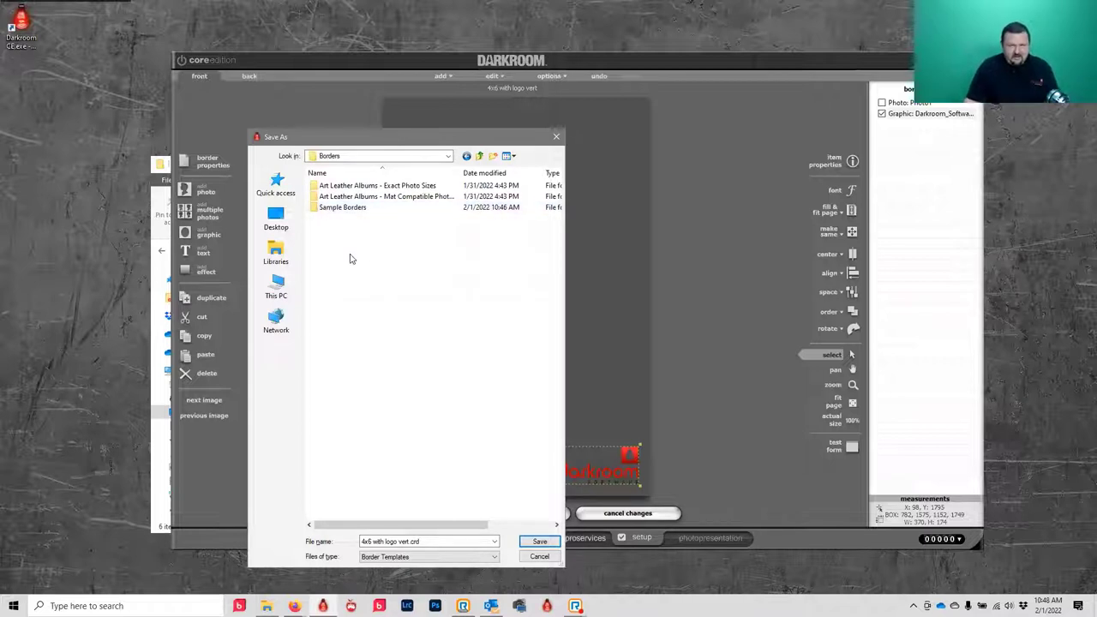
pyautogui.hotkey('ctrl', 'shift', 'n')
pyautogui.write('My ')
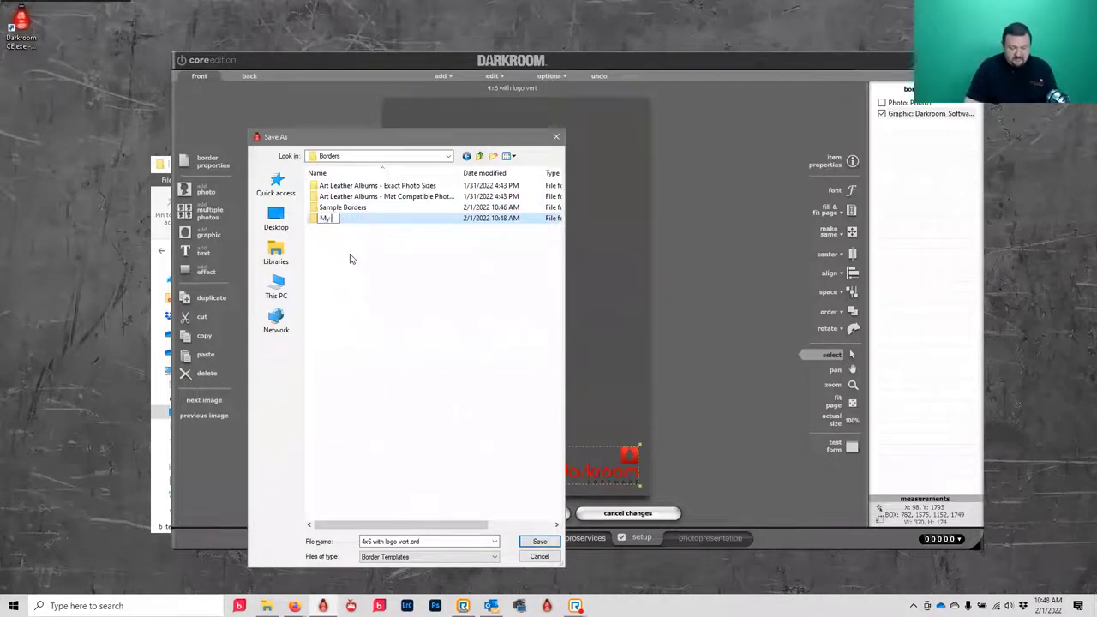
pyautogui.write('Templates')
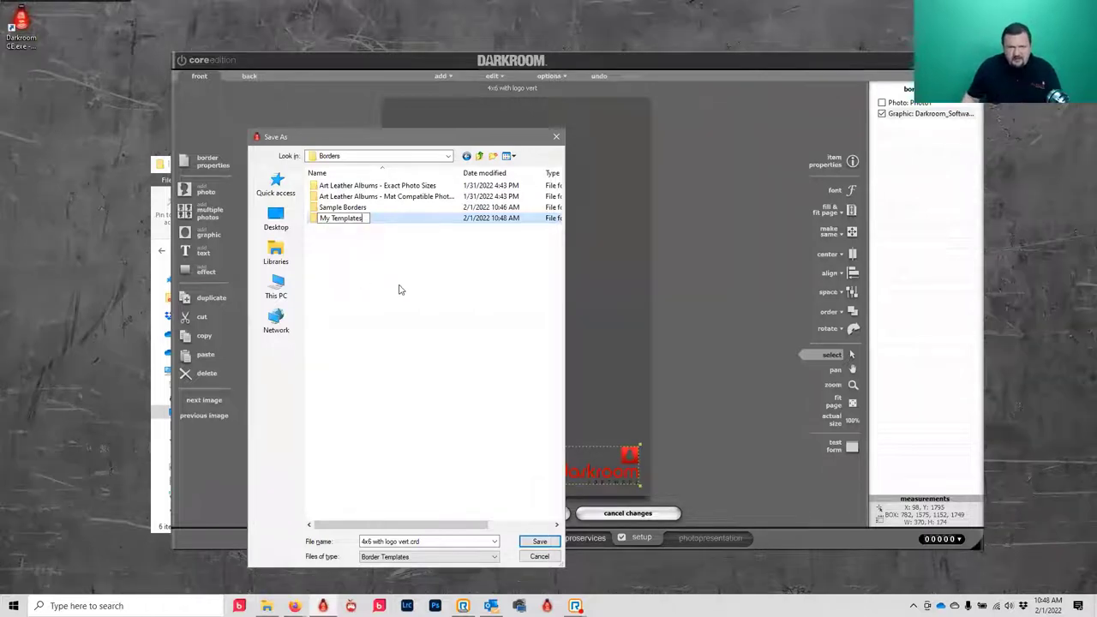
pyautogui.press('Return')
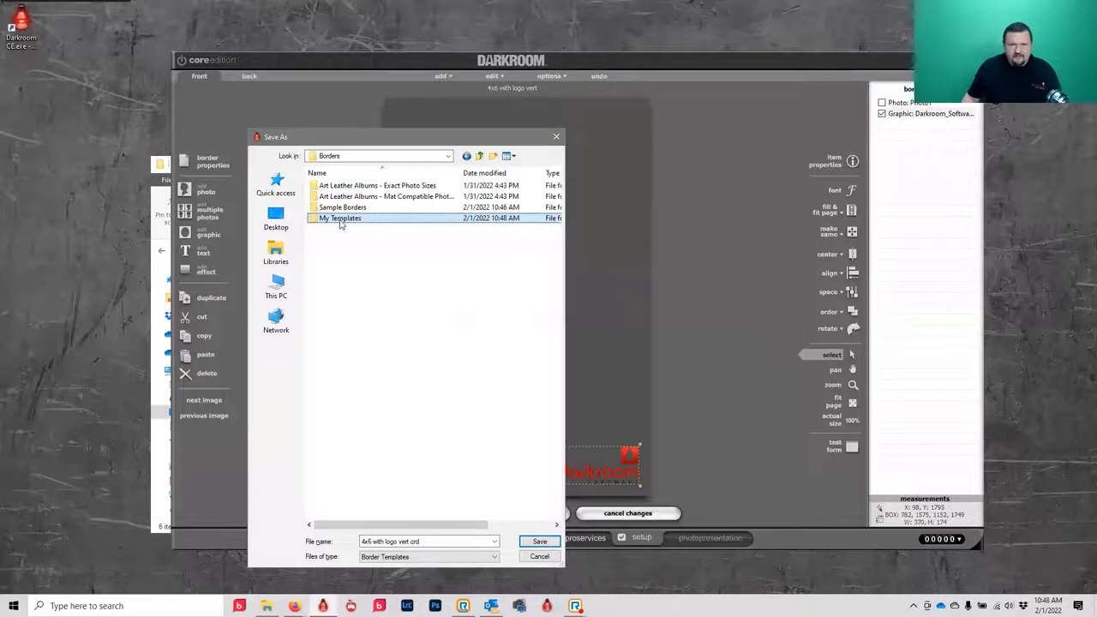
pyautogui.doubleClick(341, 223)
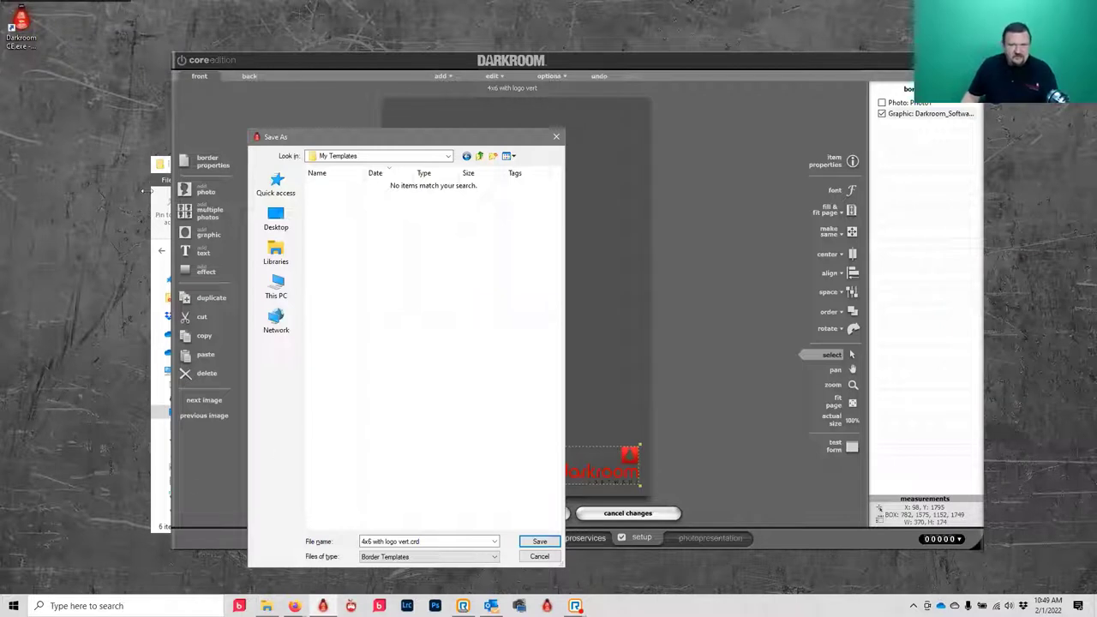
# - In File Explorer, select Darkroom_Software.png in the Pictures\backgrounds folder
pyautogui.click(152, 467)
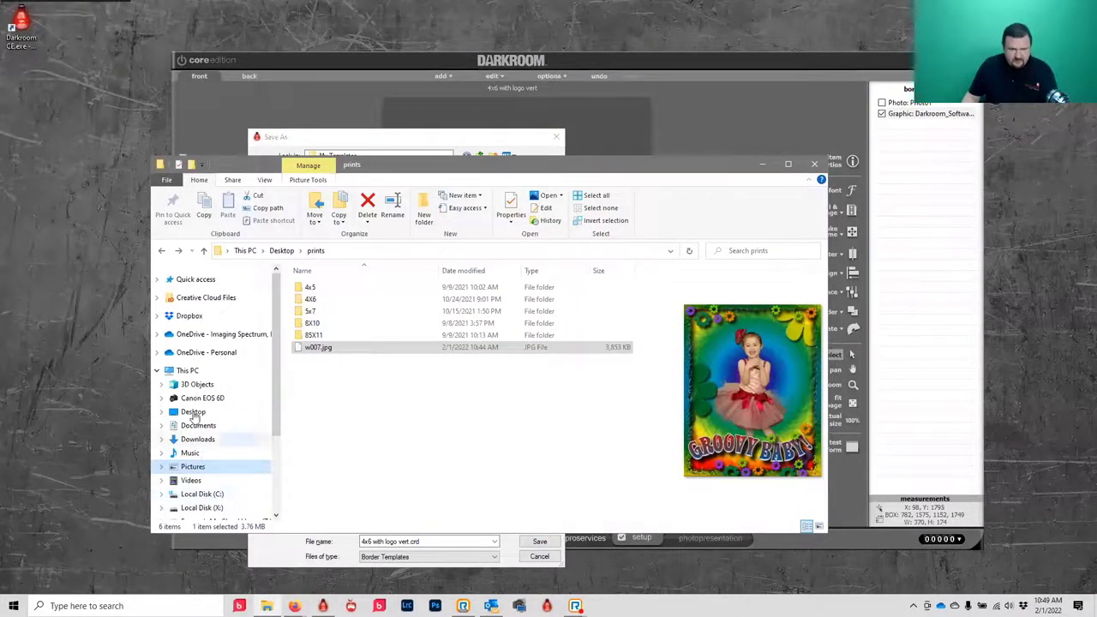
pyautogui.click(193, 466)
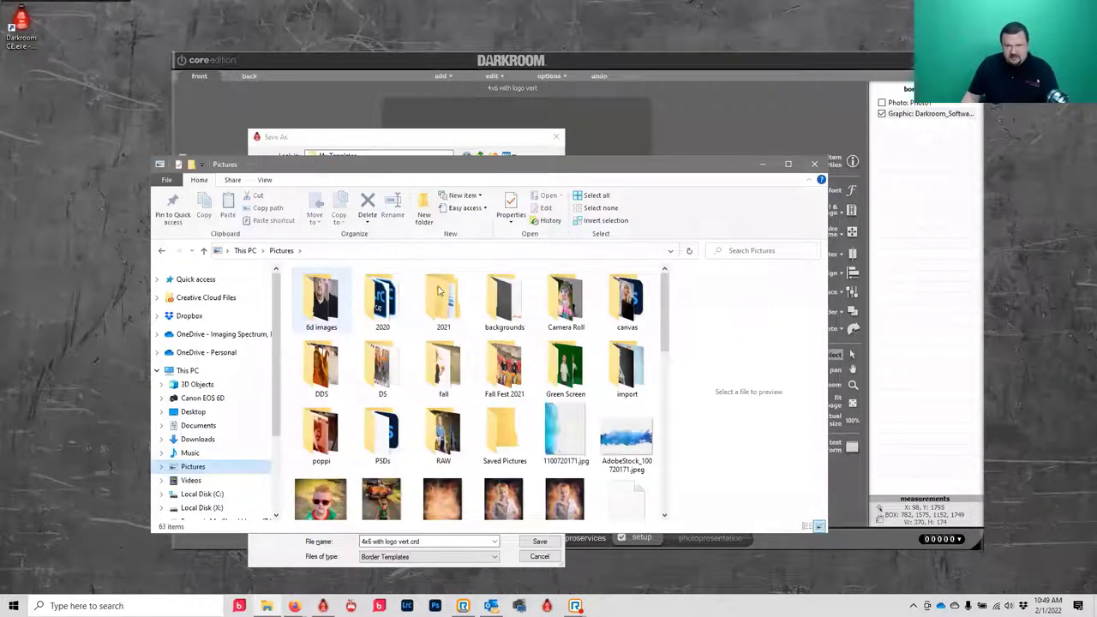
pyautogui.doubleClick(505, 298)
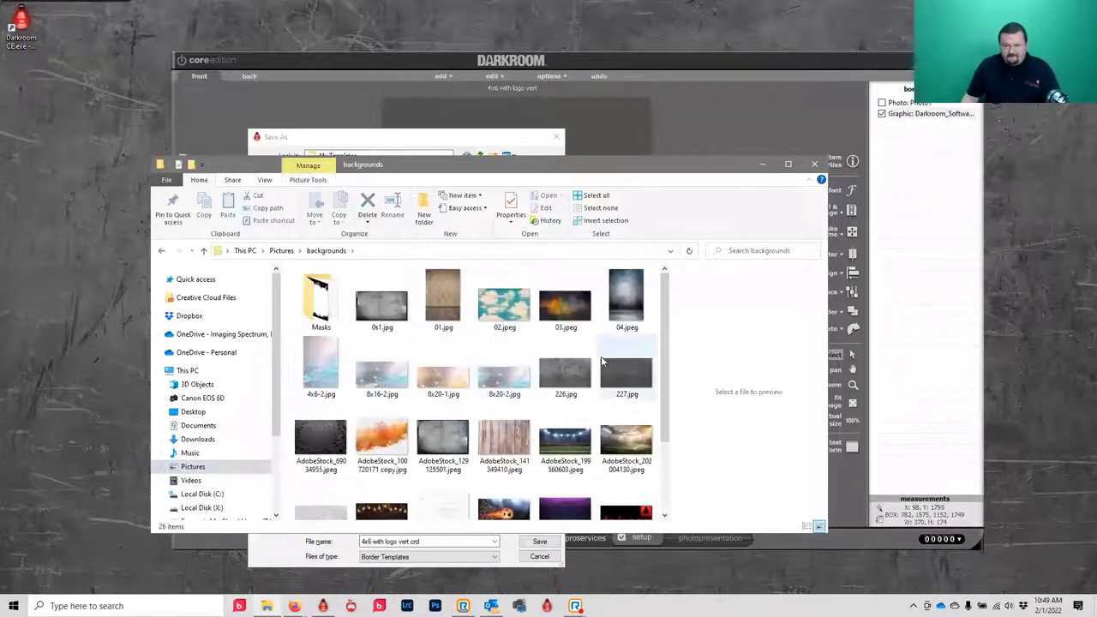
pyautogui.scroll(-2, 599, 402)
pyautogui.click(634, 423)
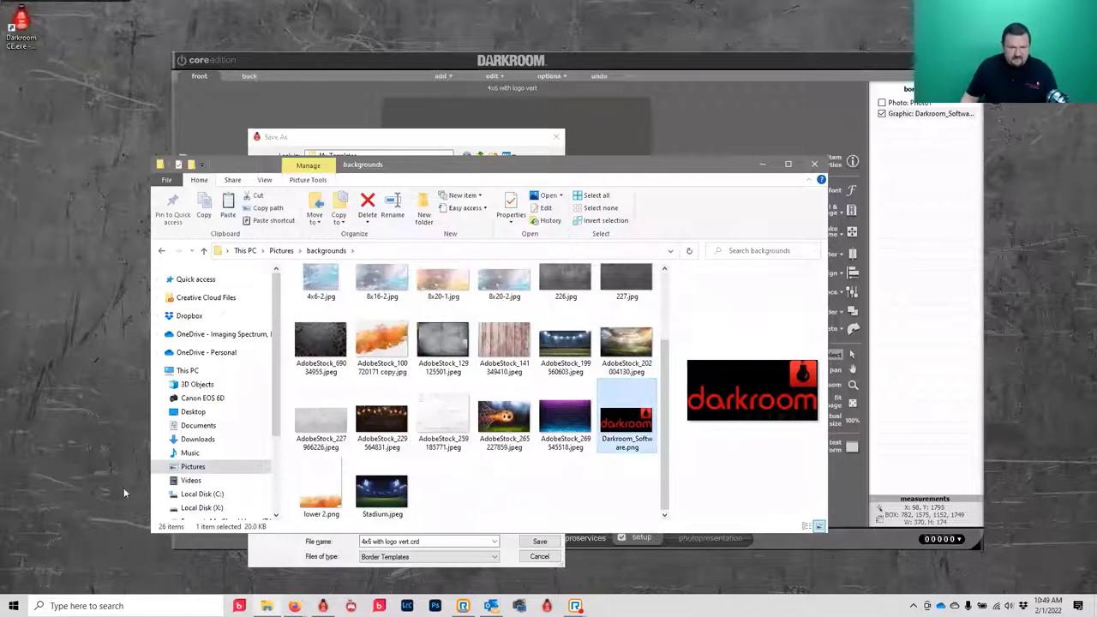
# - Paste the logo into X:\Templates\Borders\My Templates and copy that folder's path
pyautogui.click(244, 508)
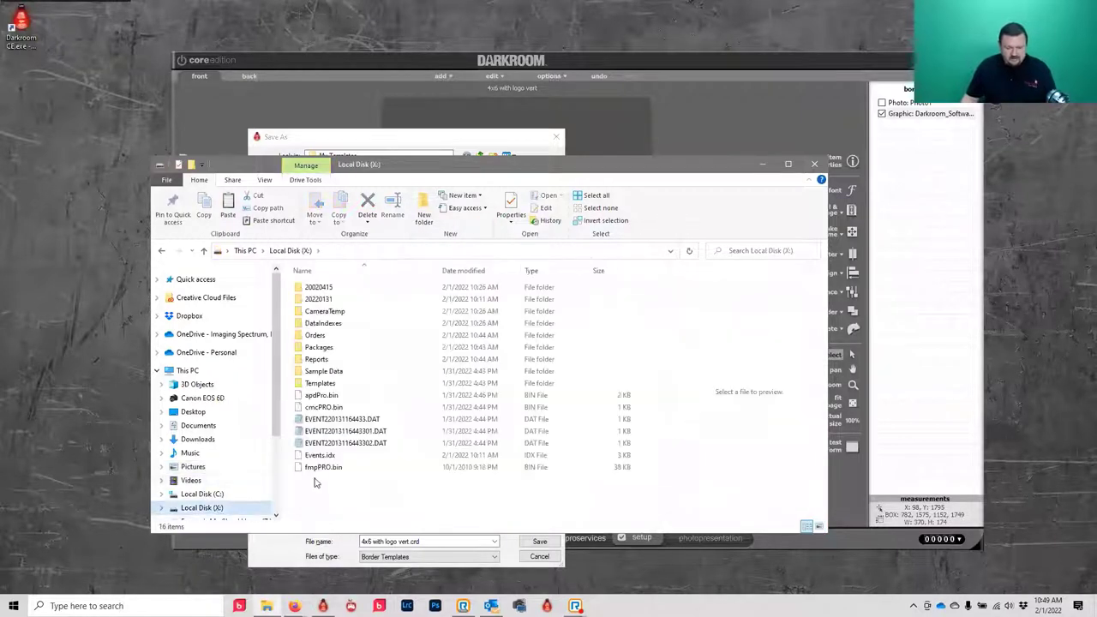
pyautogui.click(322, 384)
pyautogui.doubleClick(322, 385)
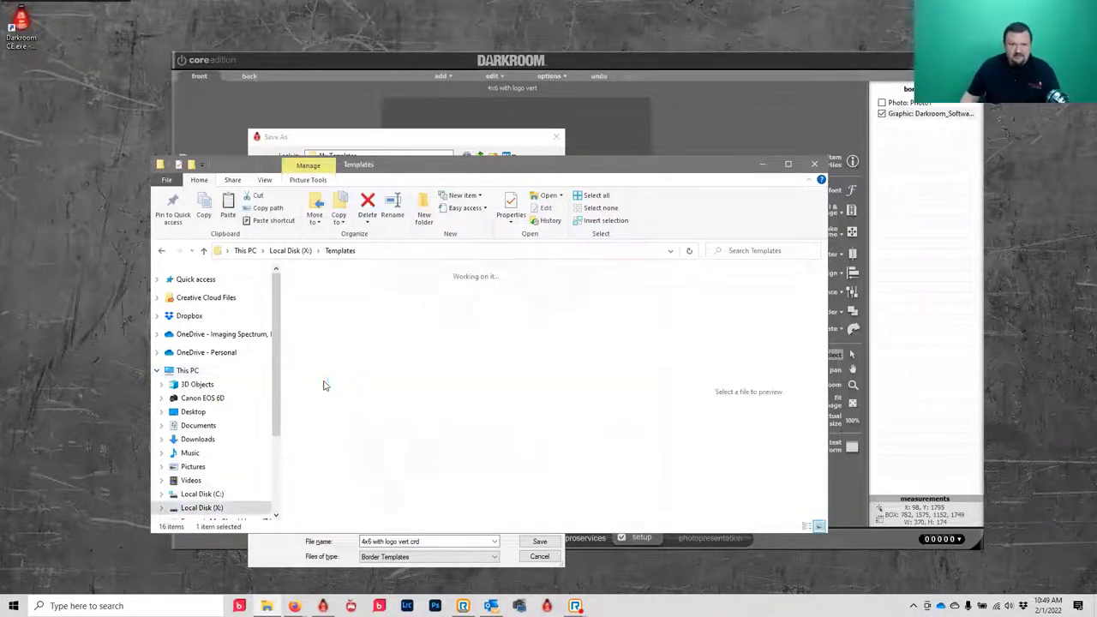
pyautogui.doubleClick(317, 295)
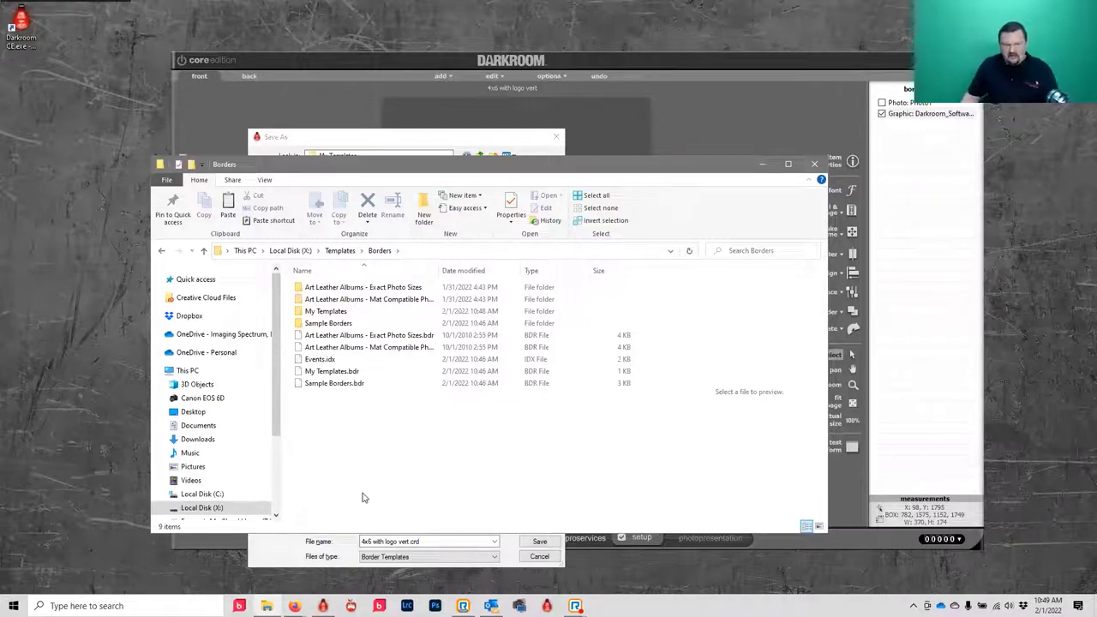
pyautogui.doubleClick(321, 311)
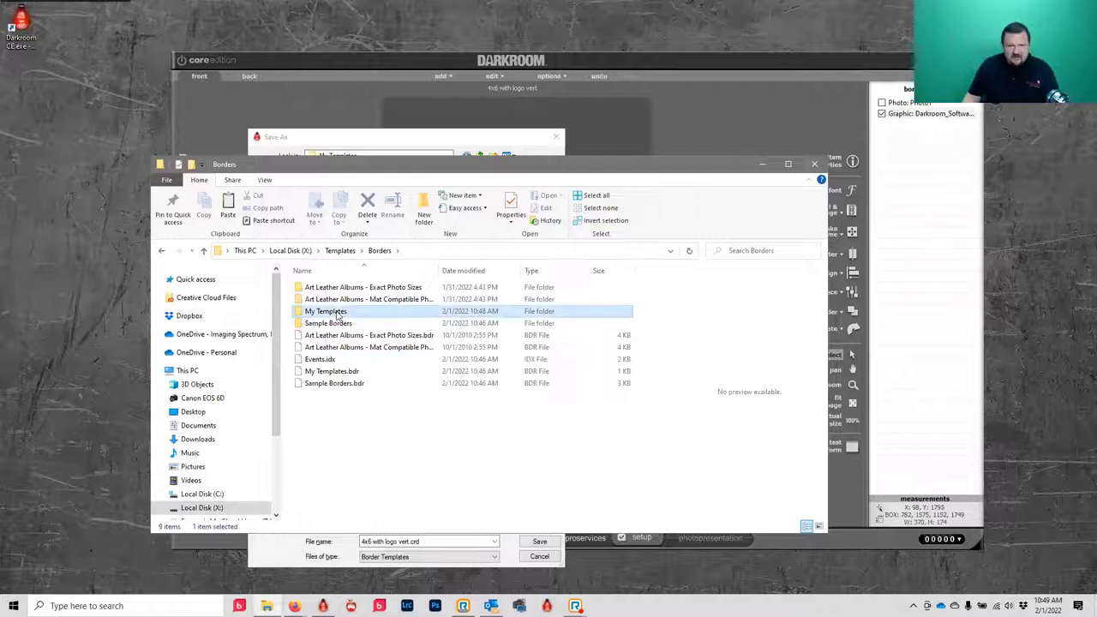
pyautogui.rightClick(394, 409)
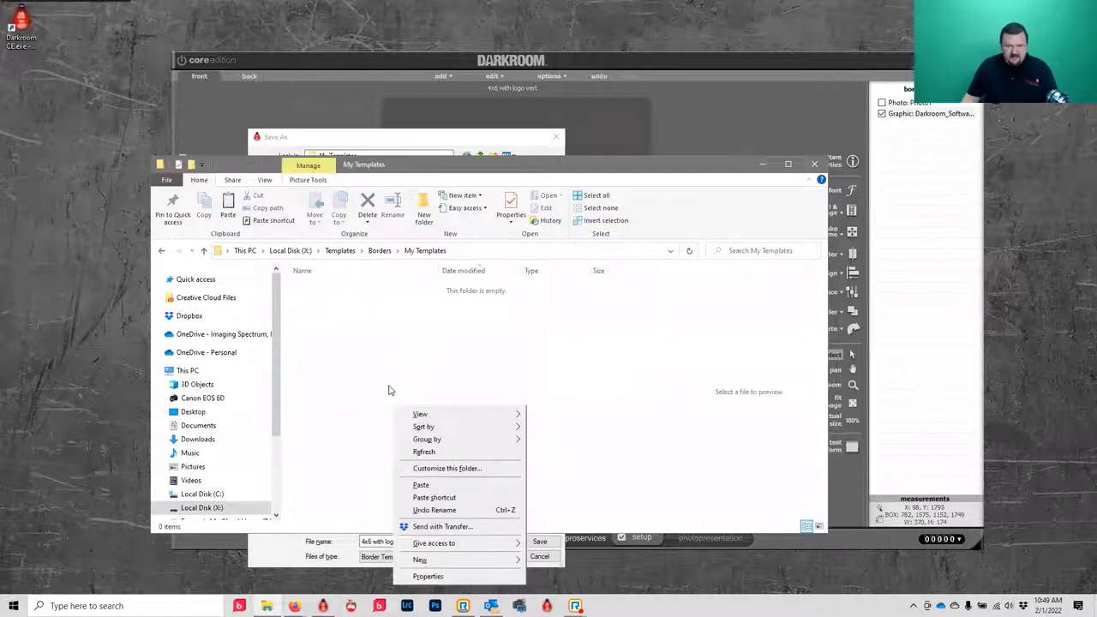
pyautogui.click(458, 486)
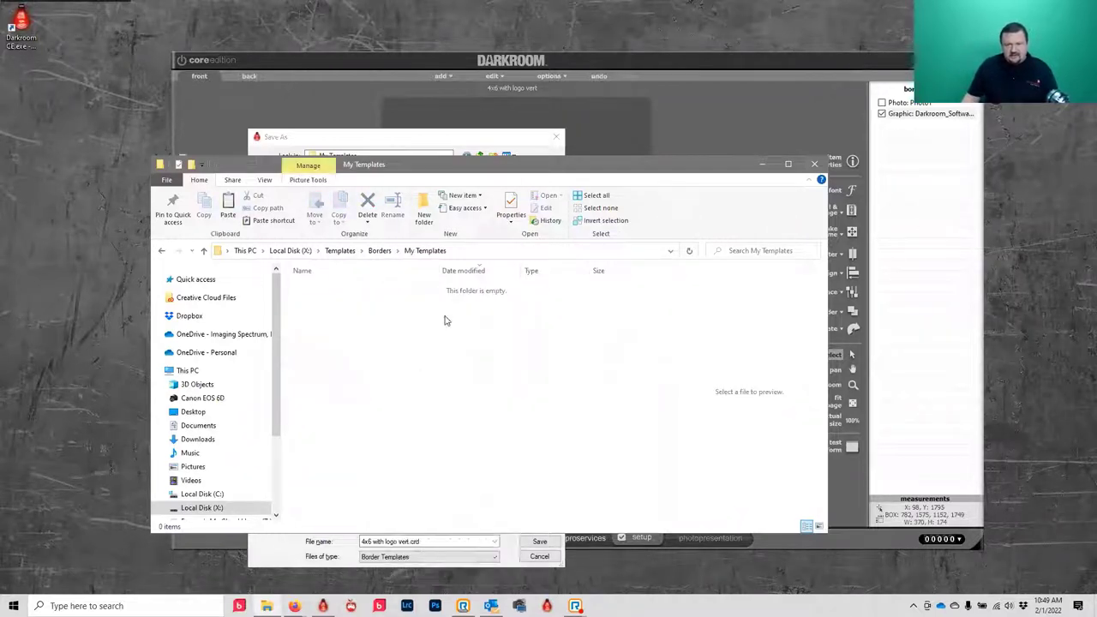
pyautogui.click(486, 251)
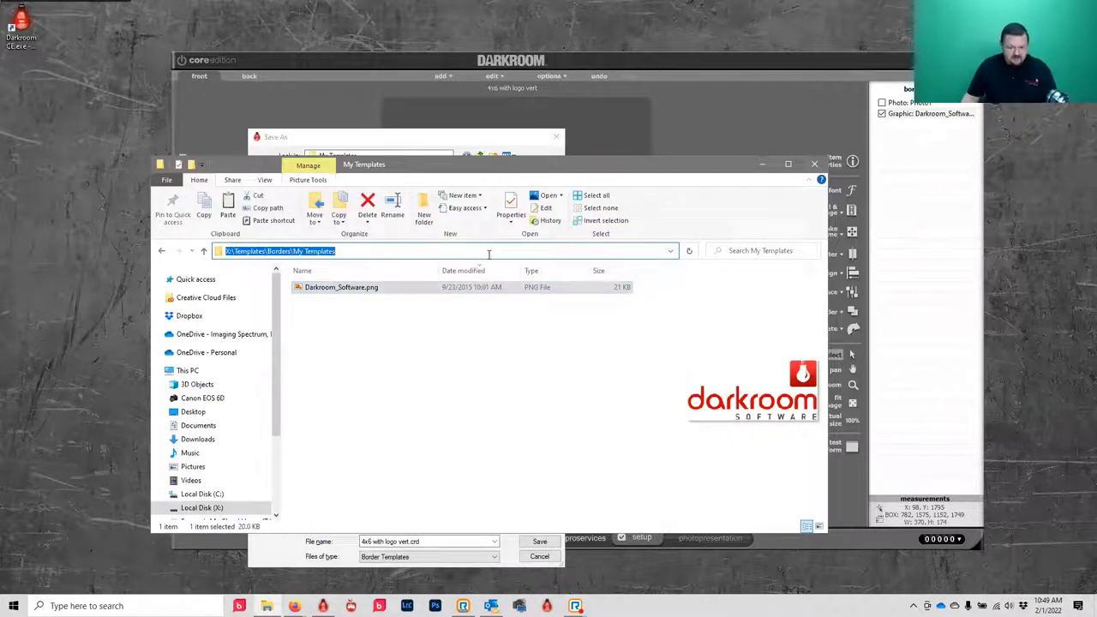
pyautogui.click(458, 139)
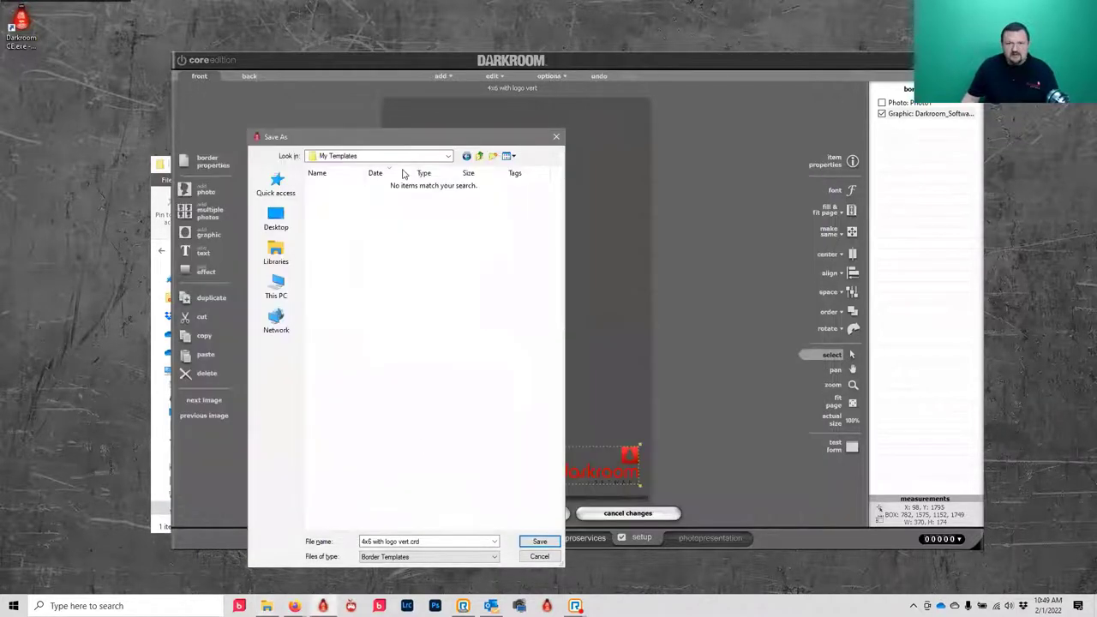
# - Save the vertical template to My Templates and point the logo path at the My Templates folder
pyautogui.click(535, 541)
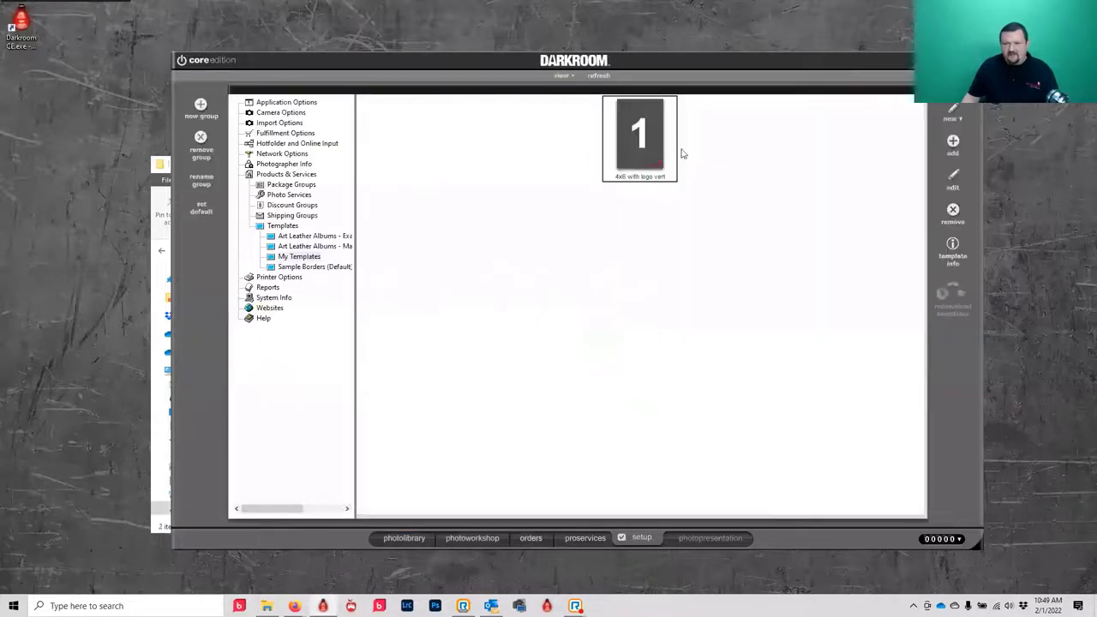
pyautogui.doubleClick(636, 154)
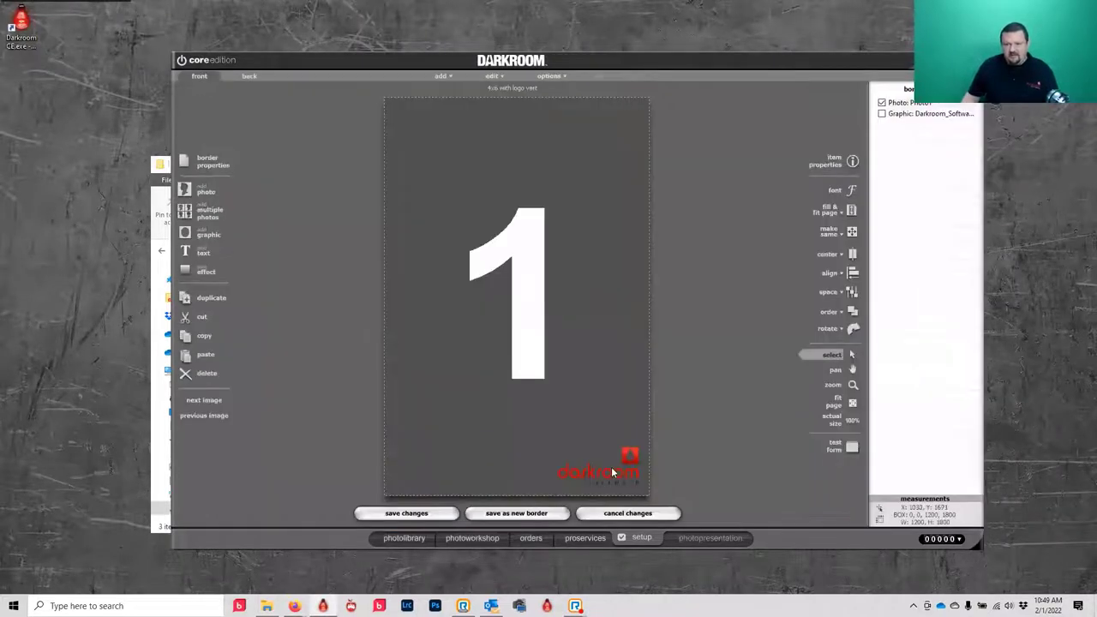
pyautogui.doubleClick(630, 454)
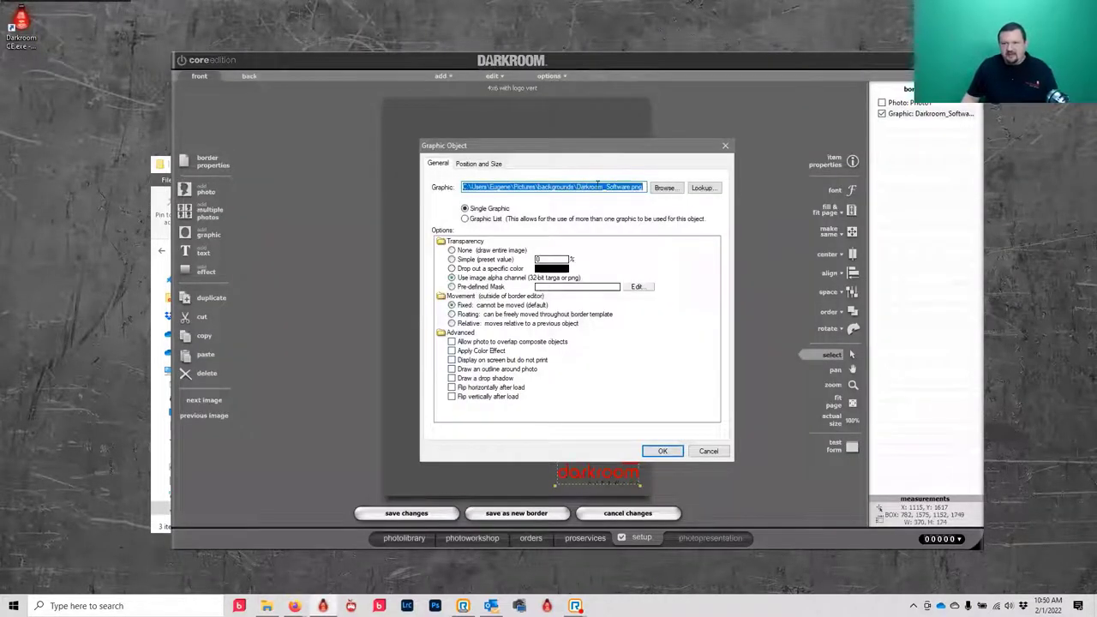
pyautogui.click(593, 187)
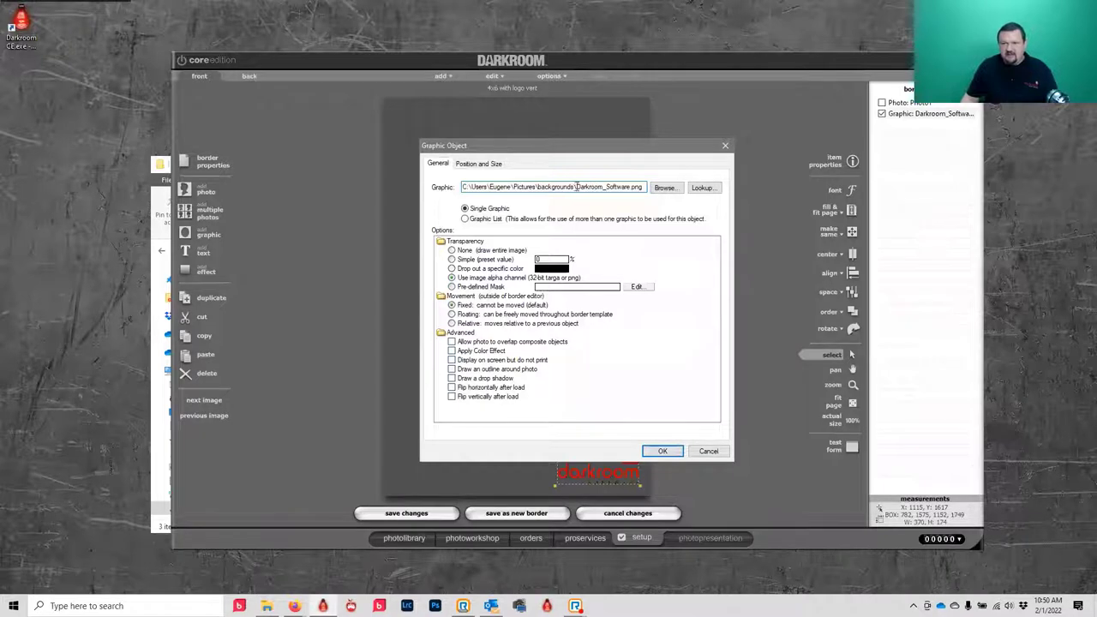
pyautogui.hotkey('shift', 'Home')
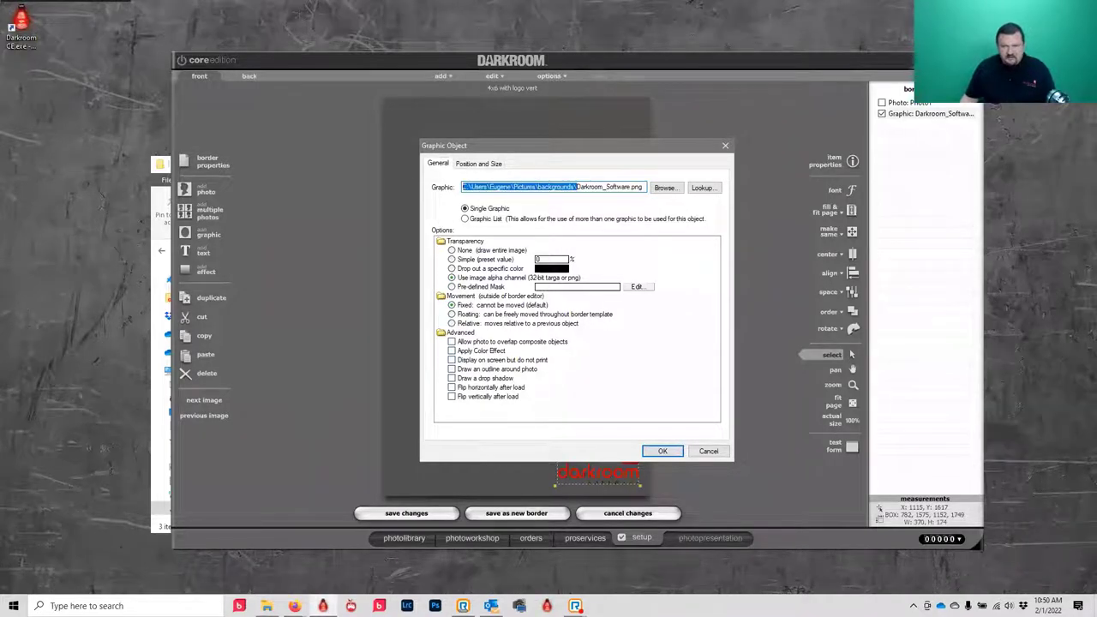
pyautogui.write('X:\\Templates\\Borders\\My Templates\\')
pyautogui.write('\\')
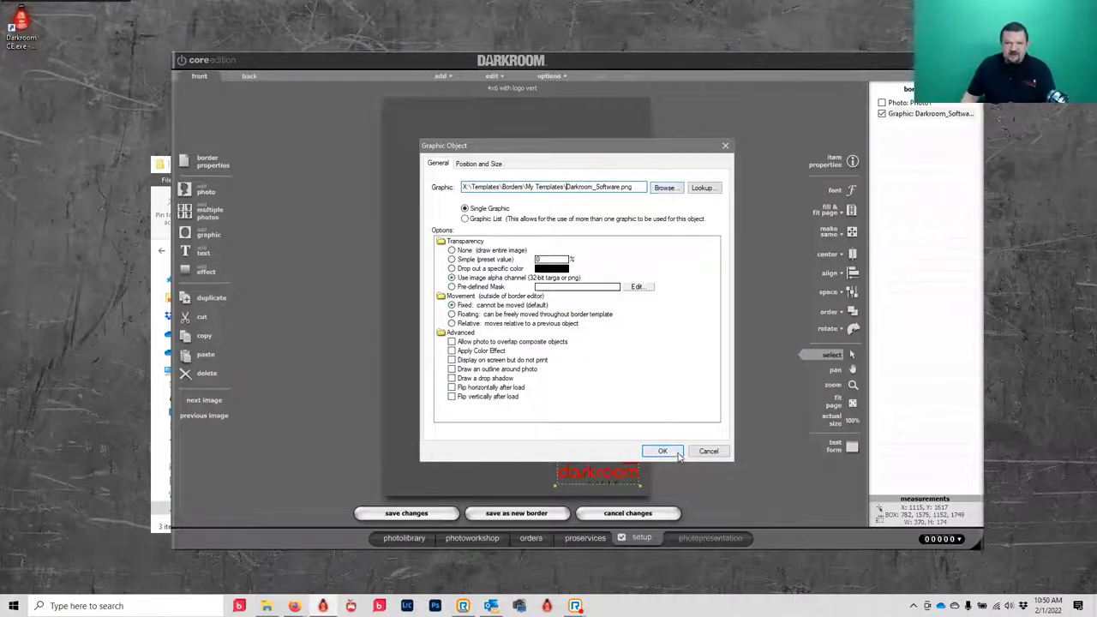
# - Confirm Darkroom_Software.png from My Templates as the logo file and save the template changes
pyautogui.click(665, 188)
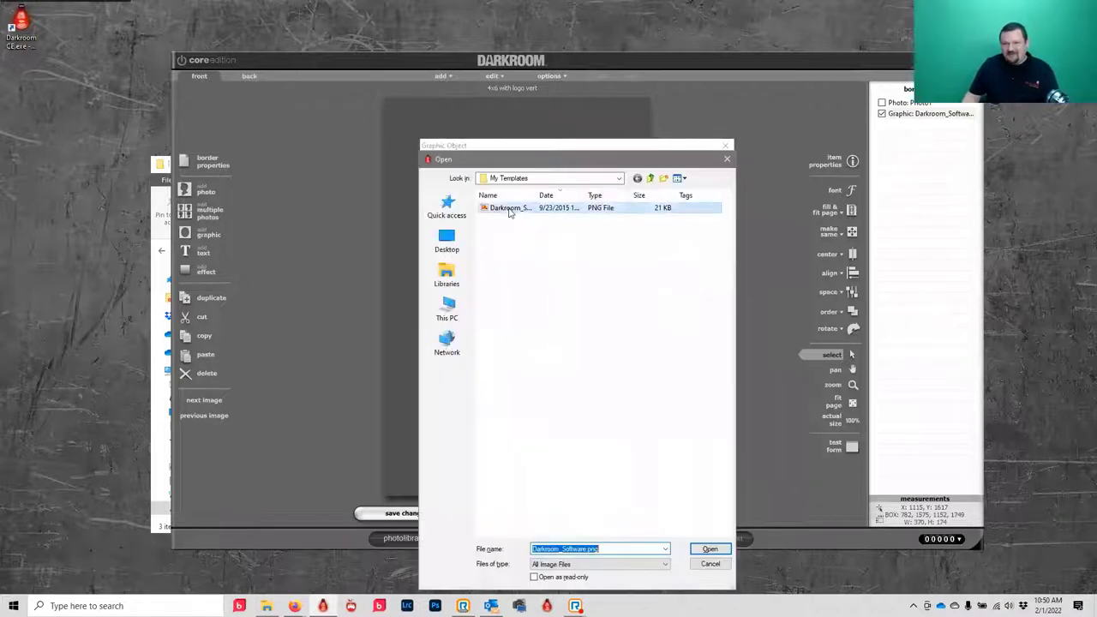
pyautogui.click(617, 178)
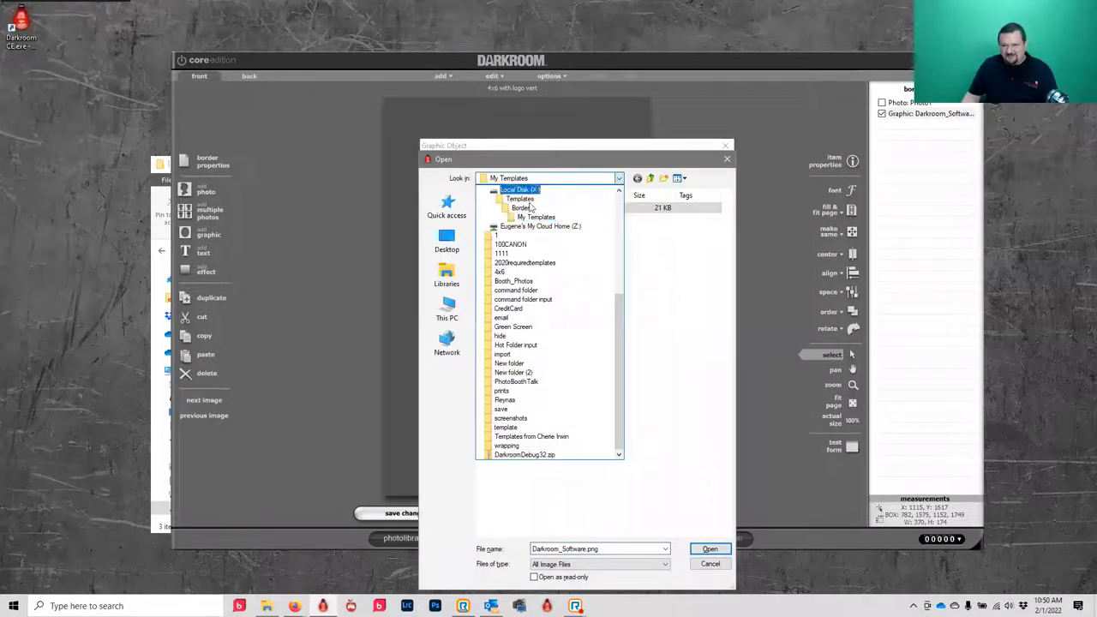
pyautogui.click(695, 445)
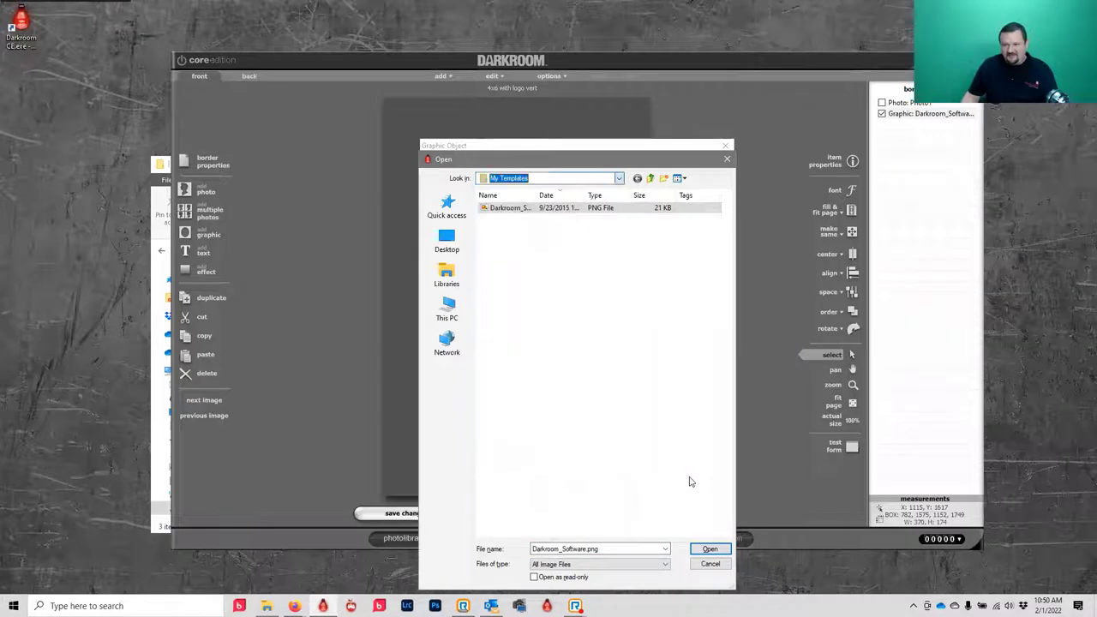
pyautogui.click(710, 548)
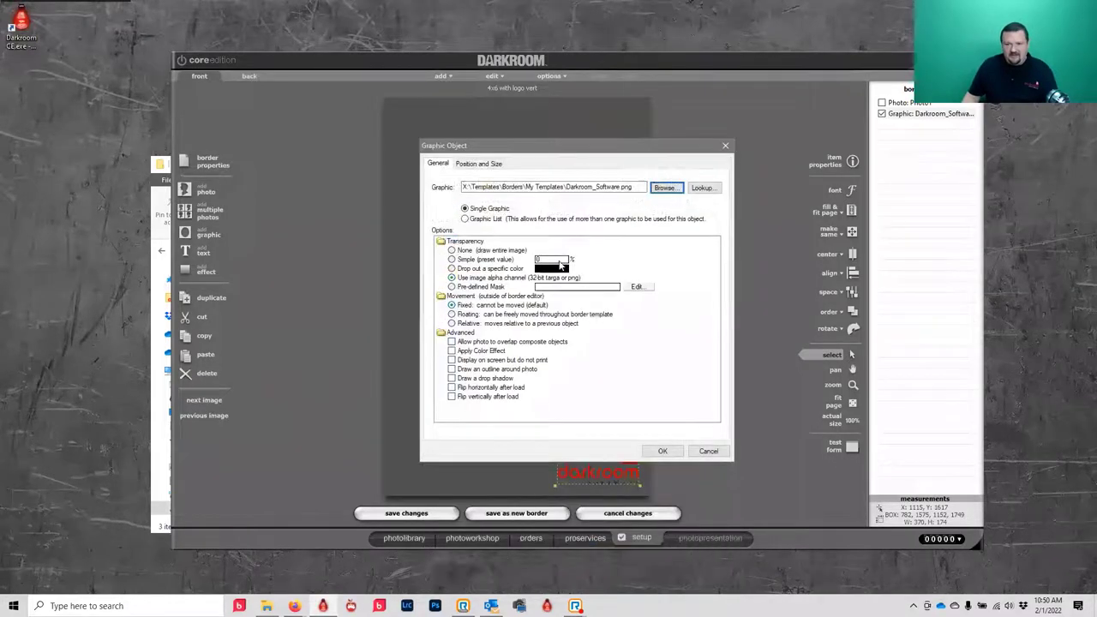
pyautogui.click(662, 450)
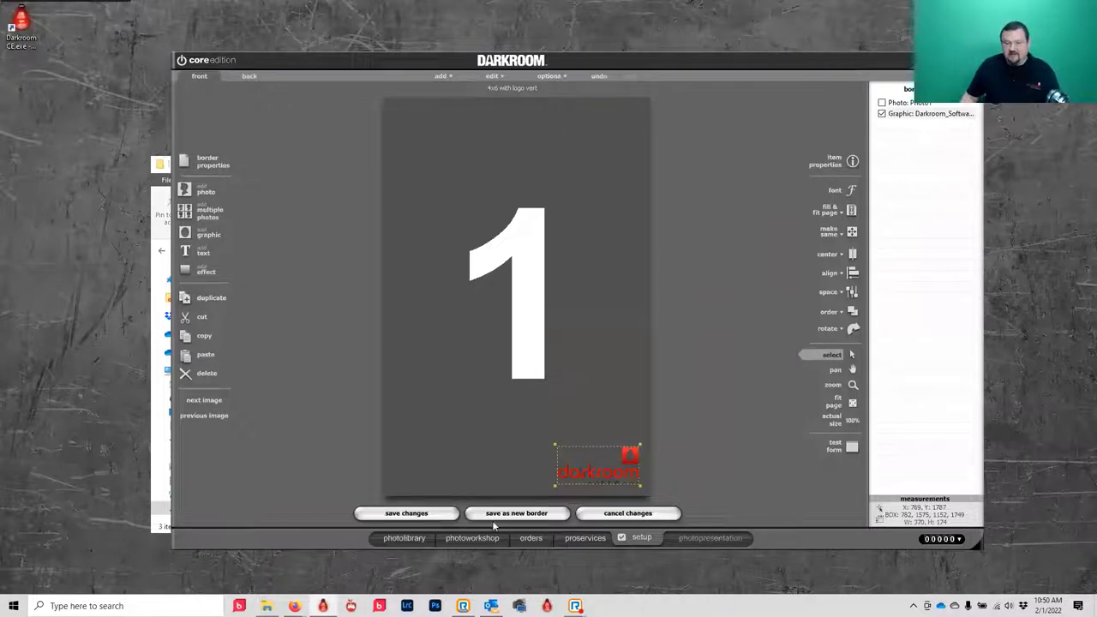
pyautogui.click(401, 515)
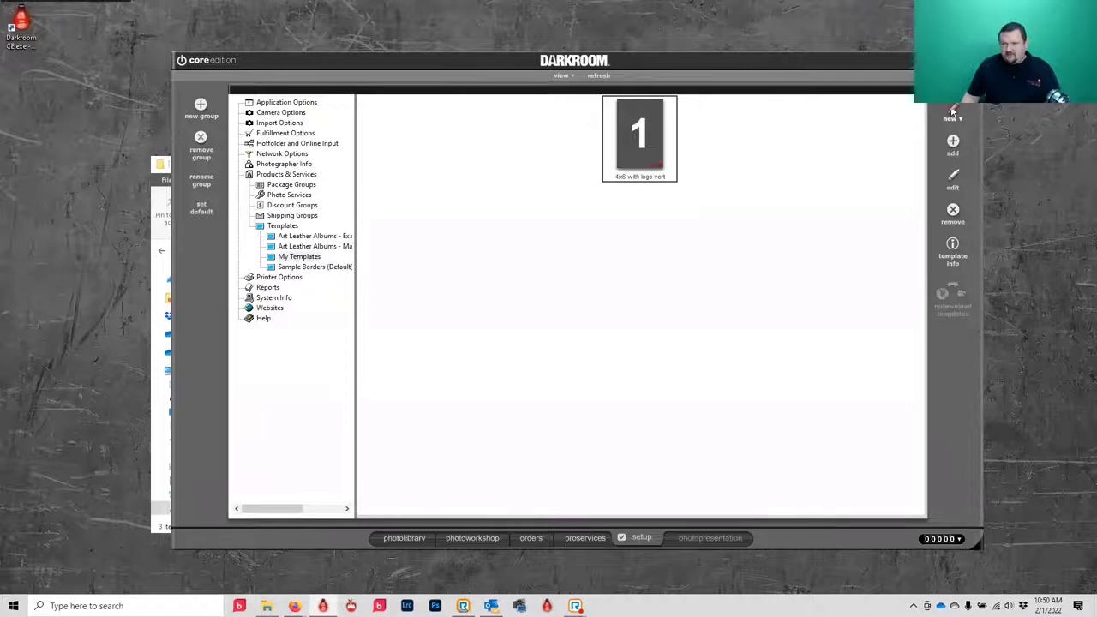
# - Rename the description to '4x6 with logo horz' and switch the page to horizontal 1800x1200
pyautogui.doubleClick(597, 148)
pyautogui.click(238, 168)
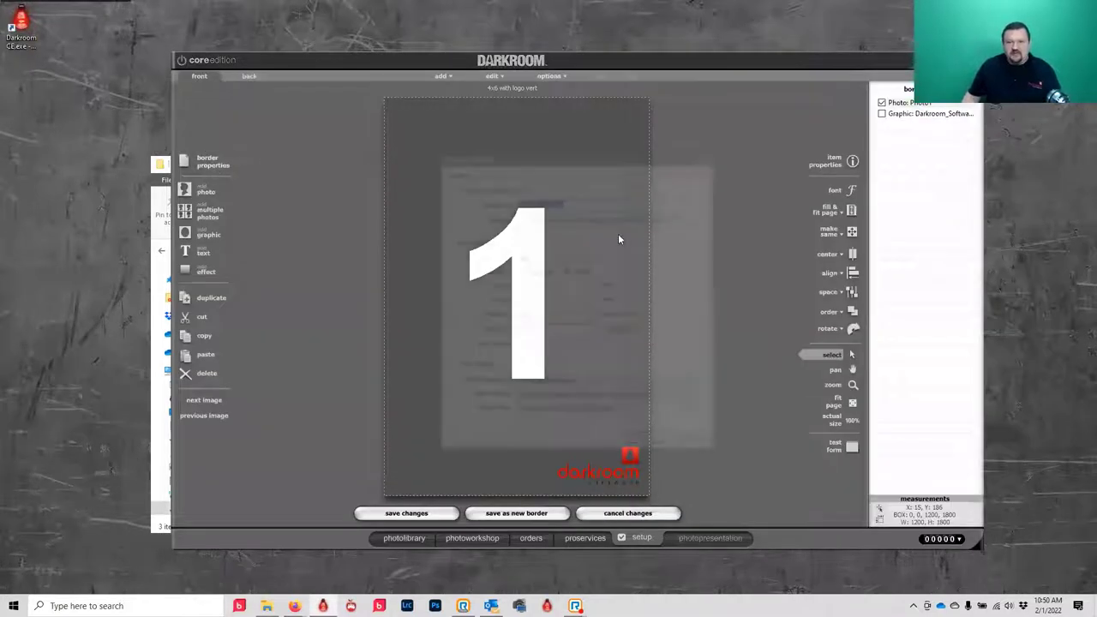
pyautogui.click(553, 199)
pyautogui.doubleClick(554, 200)
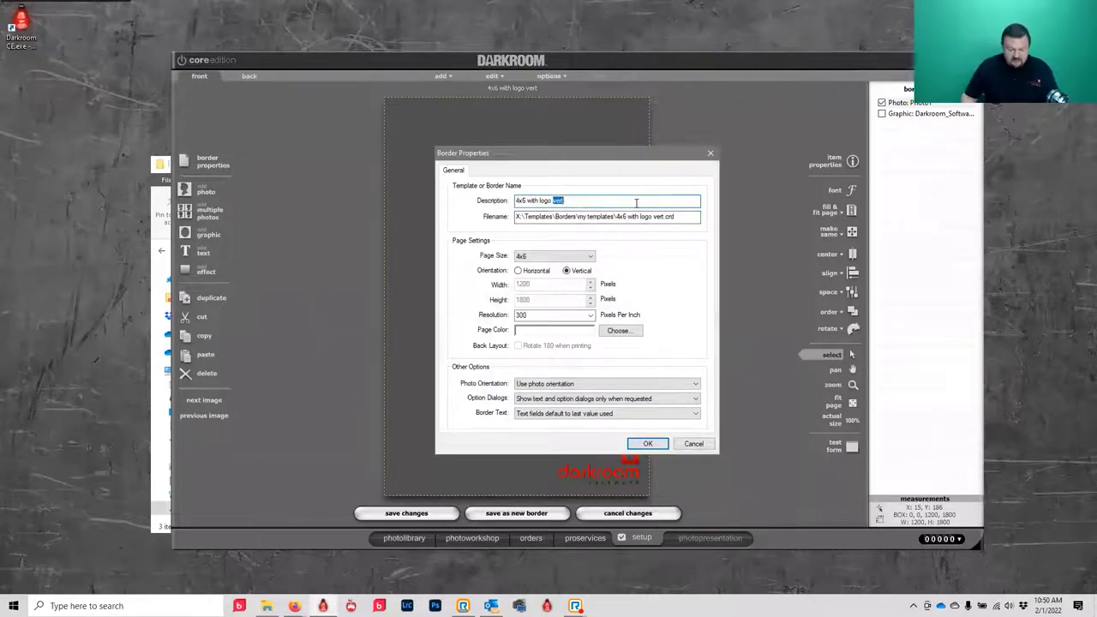
pyautogui.write('horz')
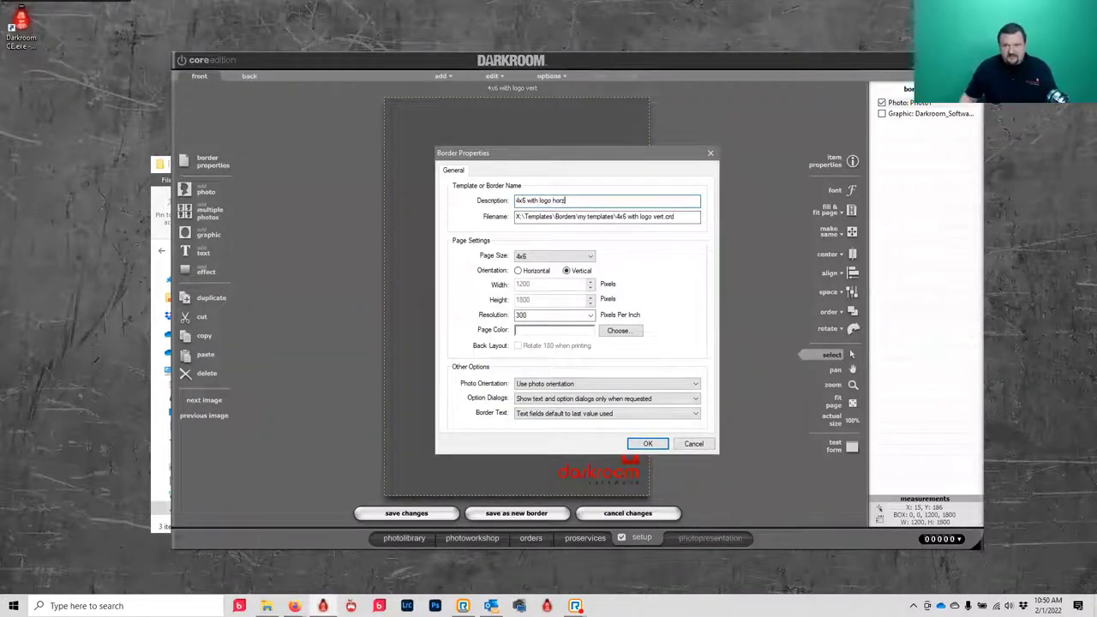
pyautogui.click(529, 271)
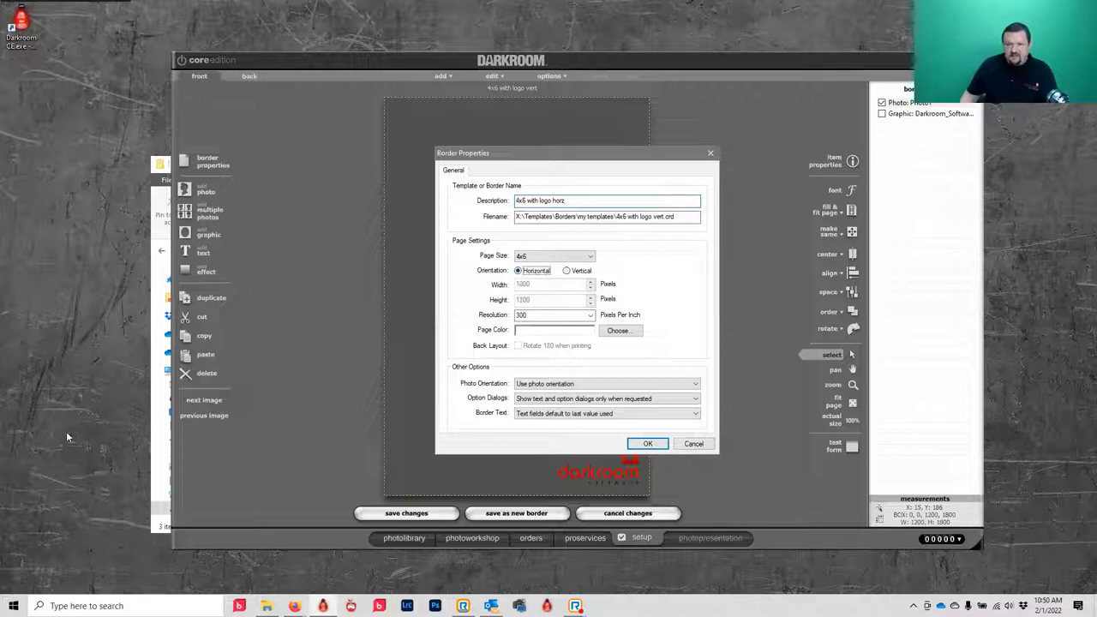
pyautogui.click(660, 447)
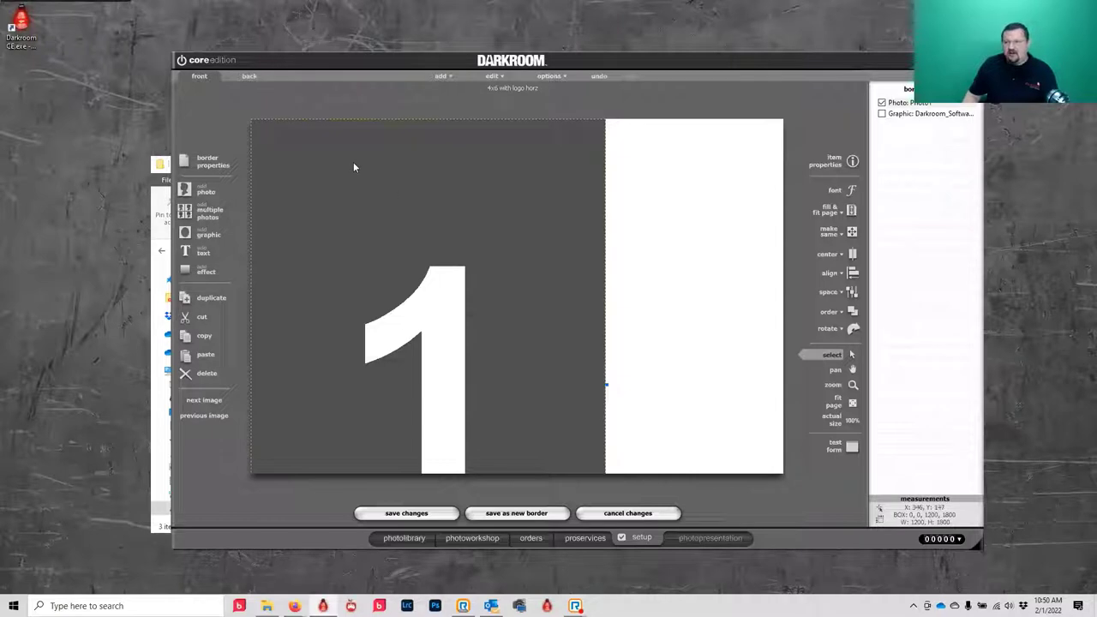
# - Set the photo placeholder to Fill Entire Page
pyautogui.click(851, 232)
pyautogui.click(851, 210)
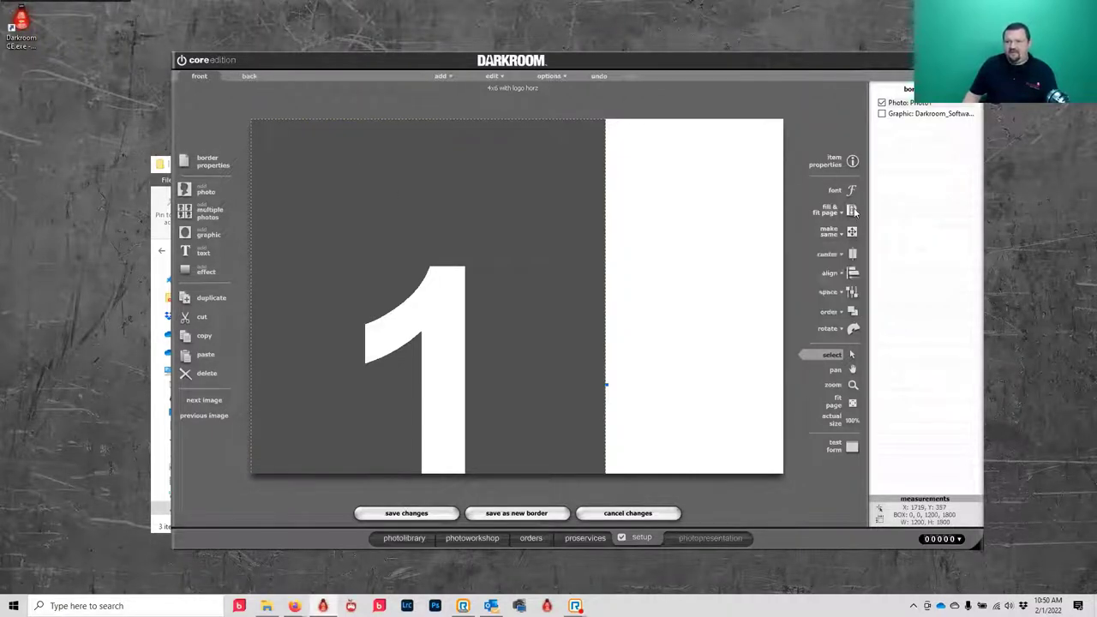
pyautogui.click(835, 228)
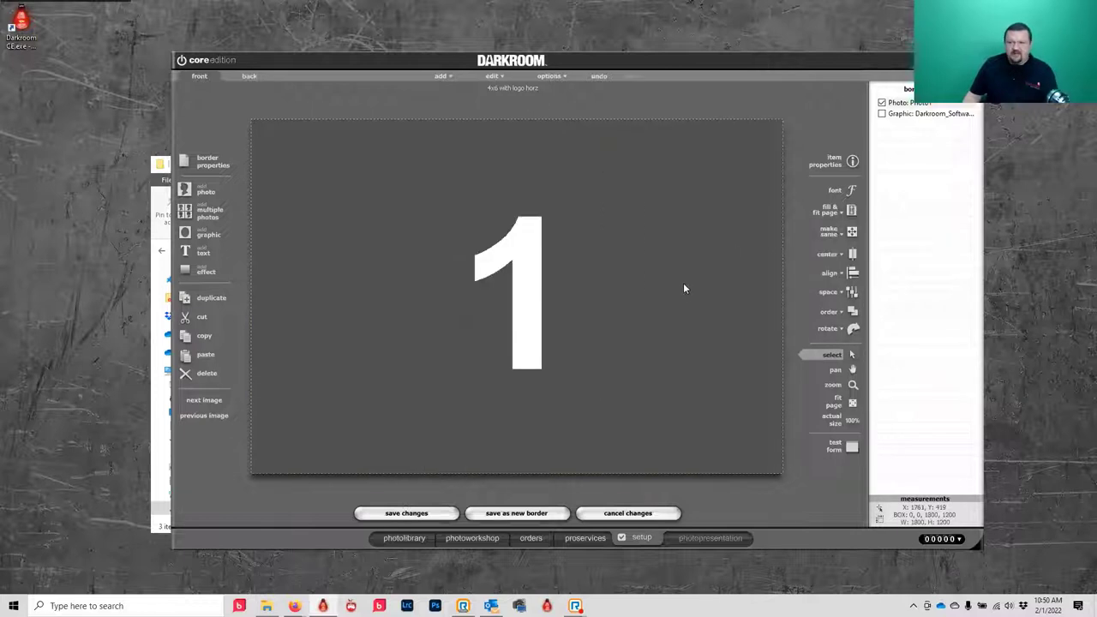
# - Nudge the logo into the lower-right corner and save as new border '4x6 with logo horz'
pyautogui.click(933, 114)
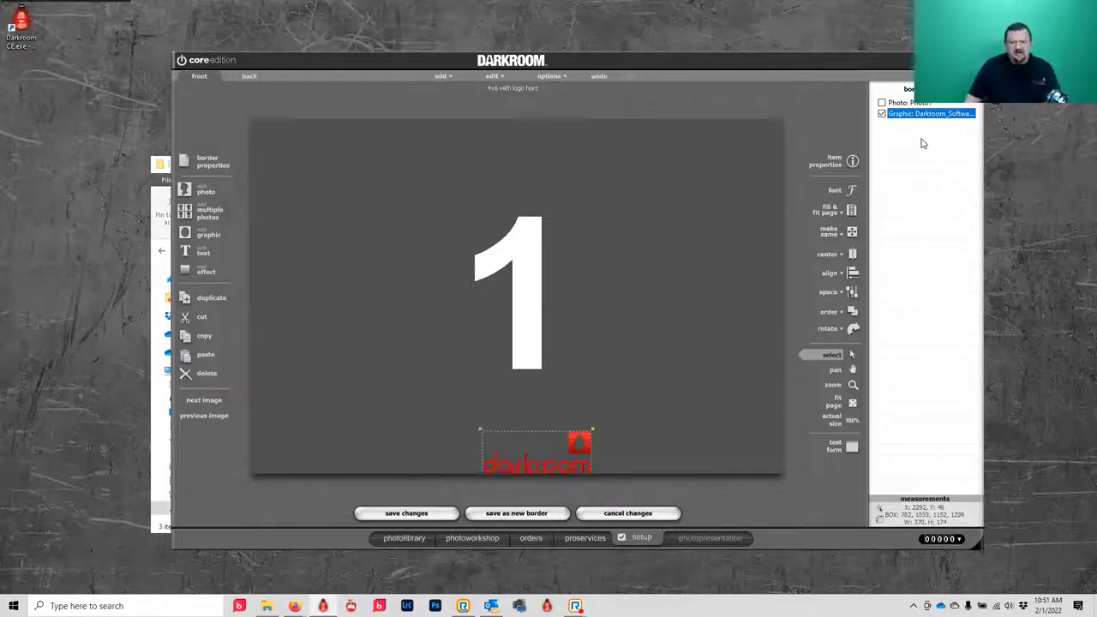
pyautogui.press('Right')
pyautogui.press('Right')
pyautogui.press('Right')
pyautogui.press('Right')
pyautogui.press('Right')
pyautogui.press('Right')
pyautogui.press('Right')
pyautogui.press('Right')
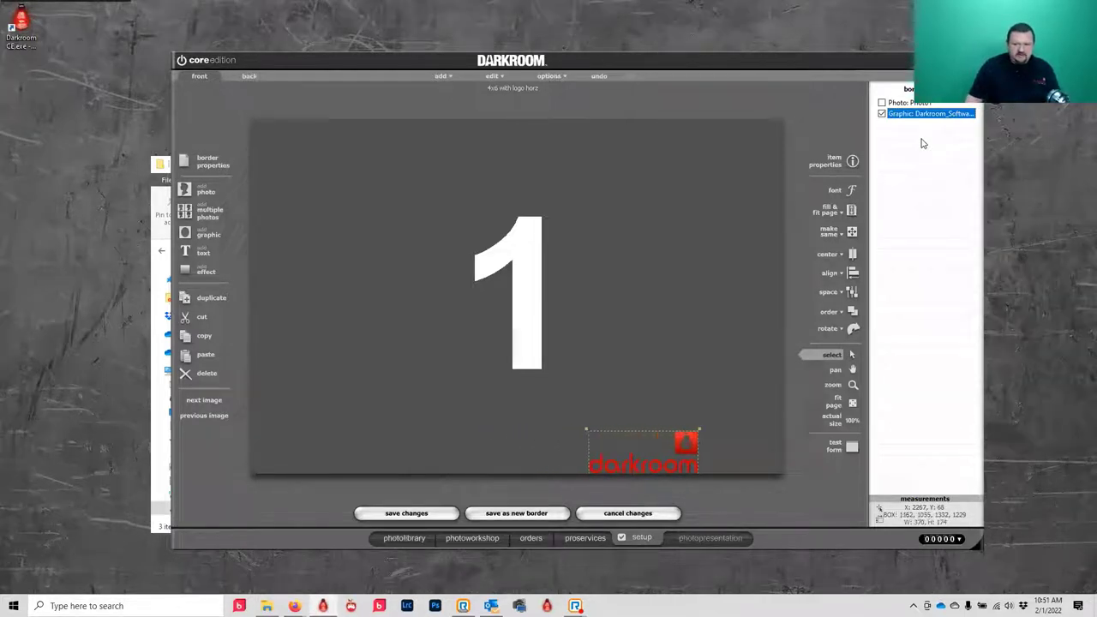
pyautogui.press('Right')
pyautogui.press('Right')
pyautogui.press('Right')
pyautogui.press('Right')
pyautogui.press('Up')
pyautogui.press('Up')
pyautogui.press('Right')
pyautogui.press('Right')
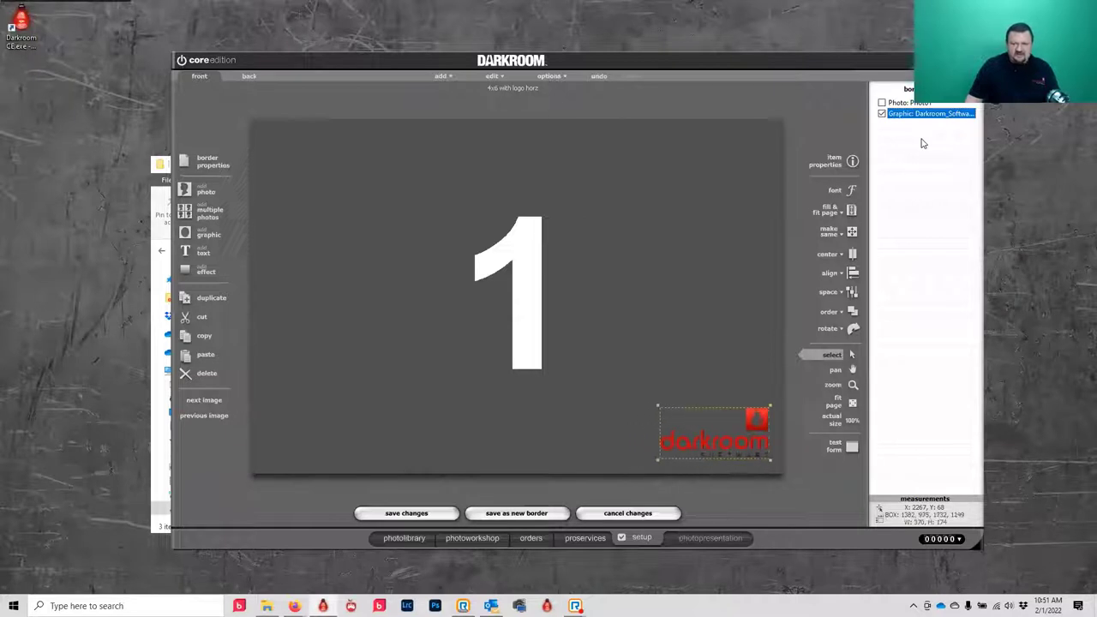
pyautogui.press('Down')
pyautogui.press('Down')
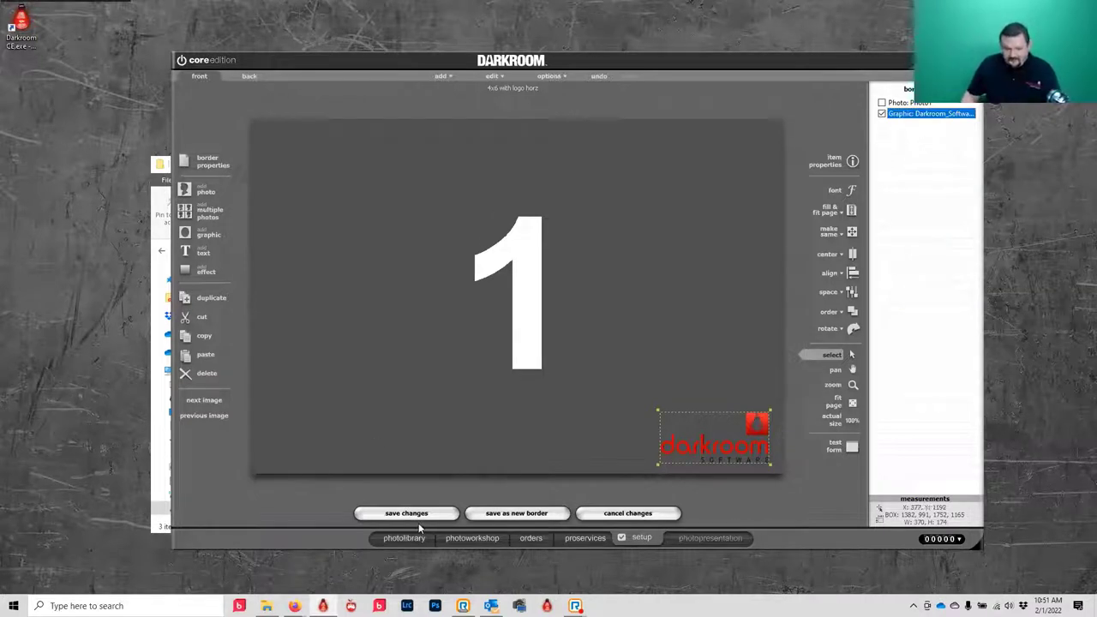
pyautogui.click(552, 514)
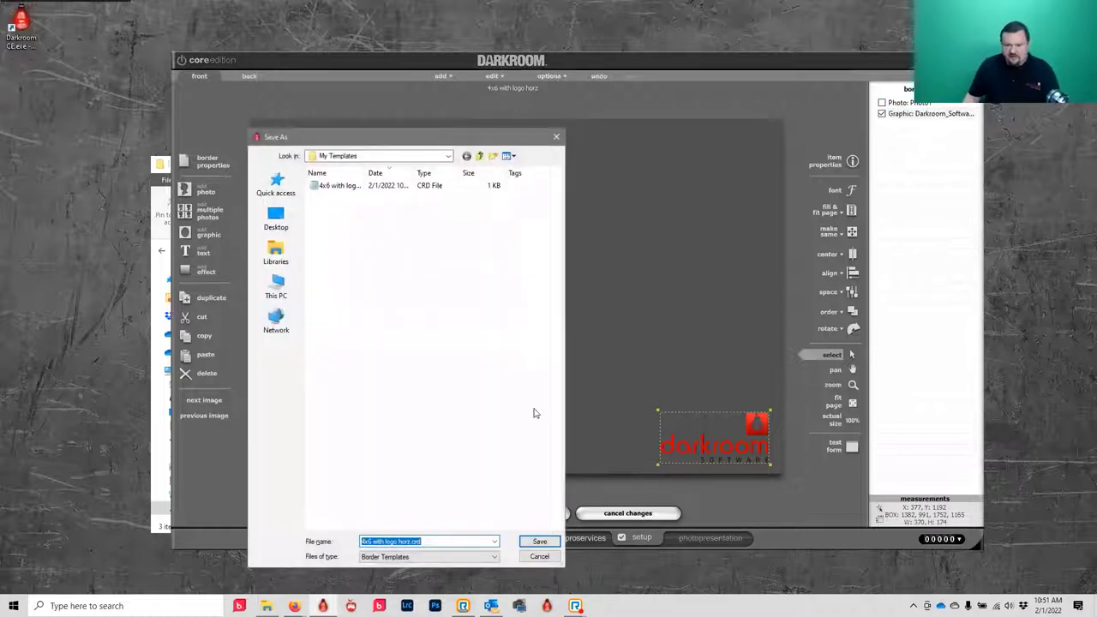
pyautogui.click(539, 541)
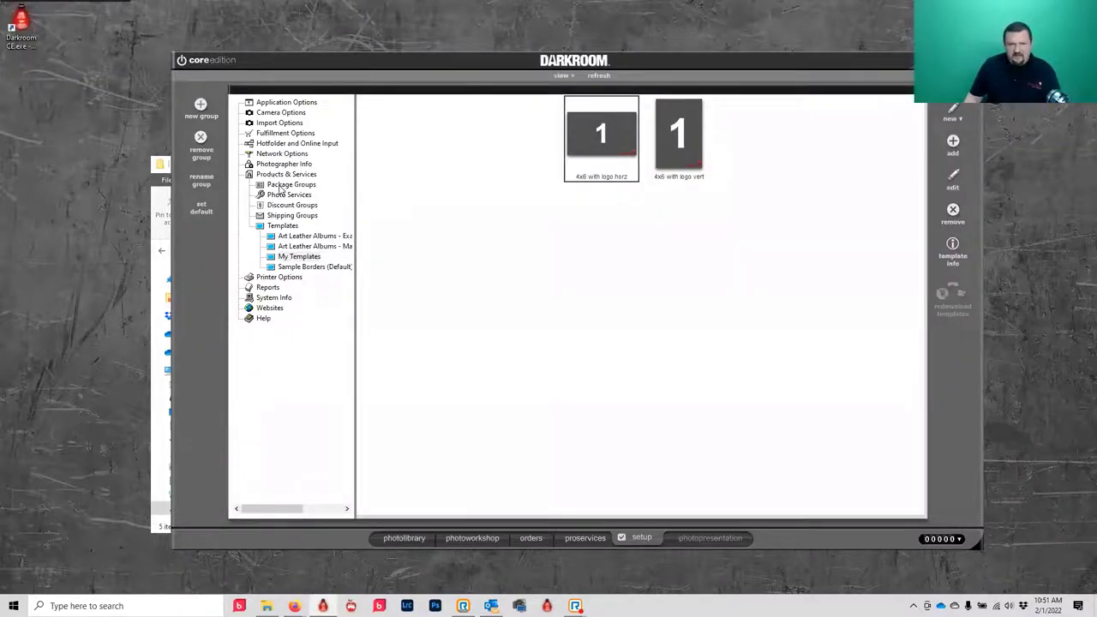
# - Create a 'Logo Prints' package group and select its empty Package 1 at $0.00
pyautogui.click(283, 185)
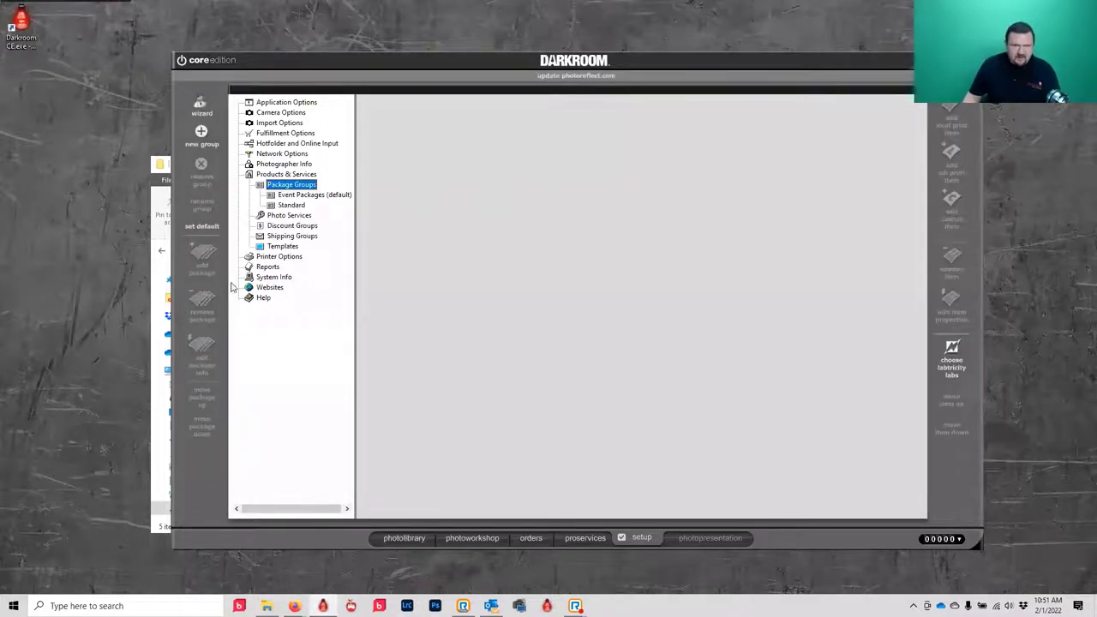
pyautogui.click(202, 131)
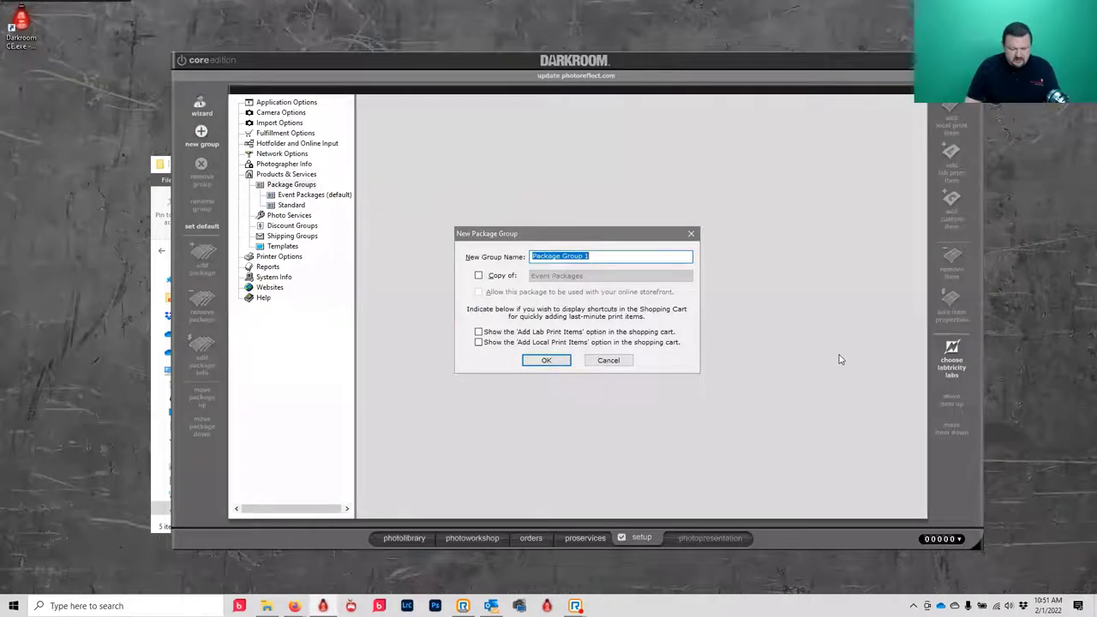
pyautogui.write('Logo Prints')
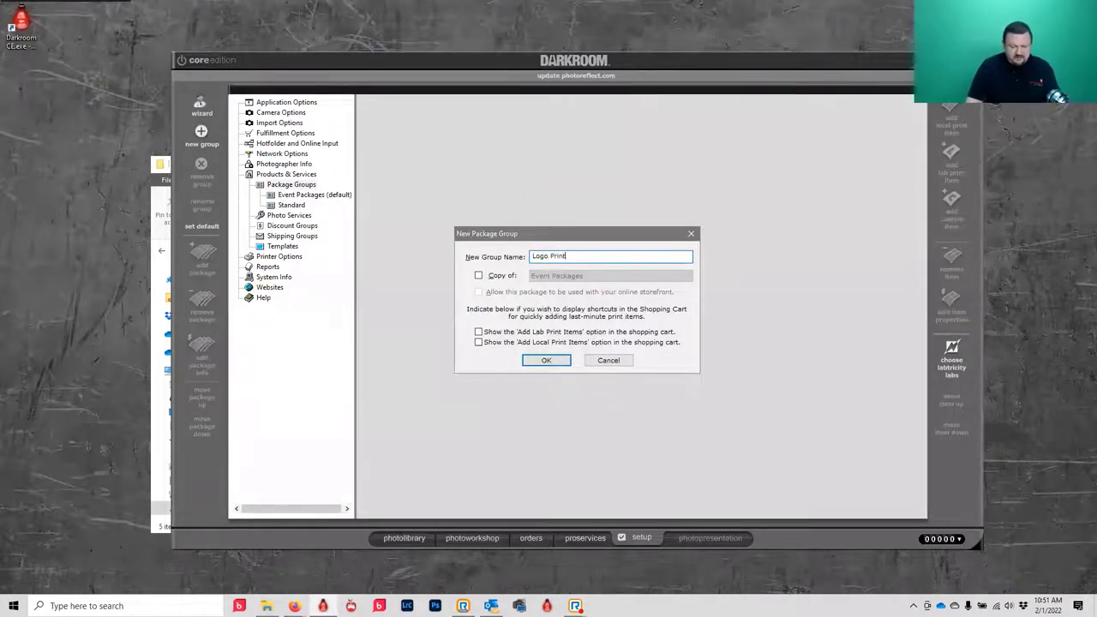
pyautogui.click(544, 360)
pyautogui.click(308, 216)
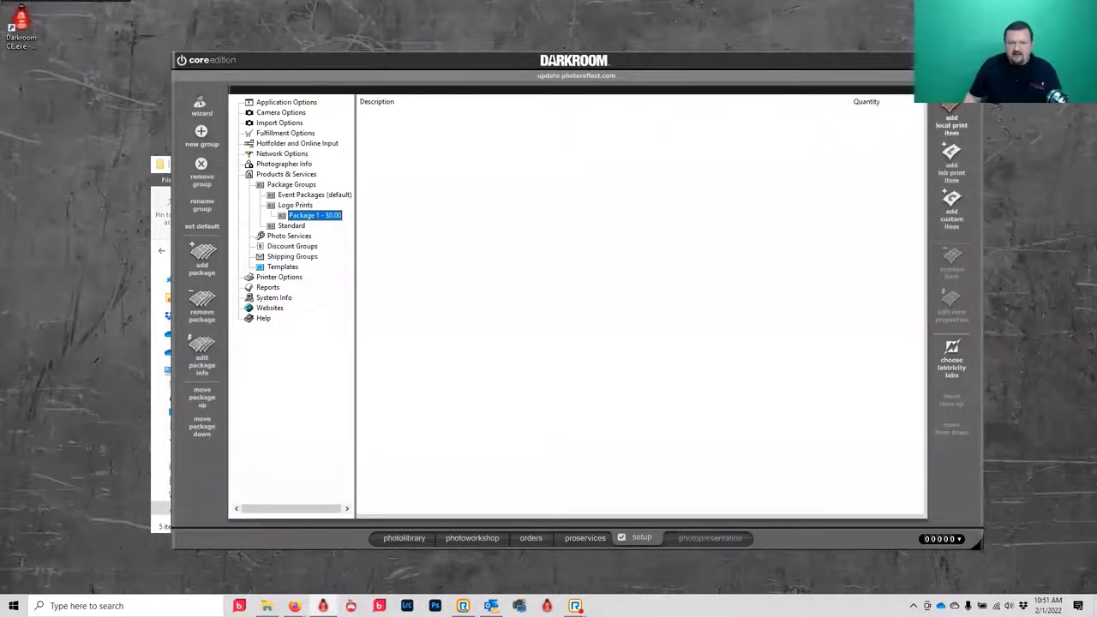
# - Add one 4x6 print from the 6-inch Prints category to Package 1
pyautogui.doubleClick(685, 158)
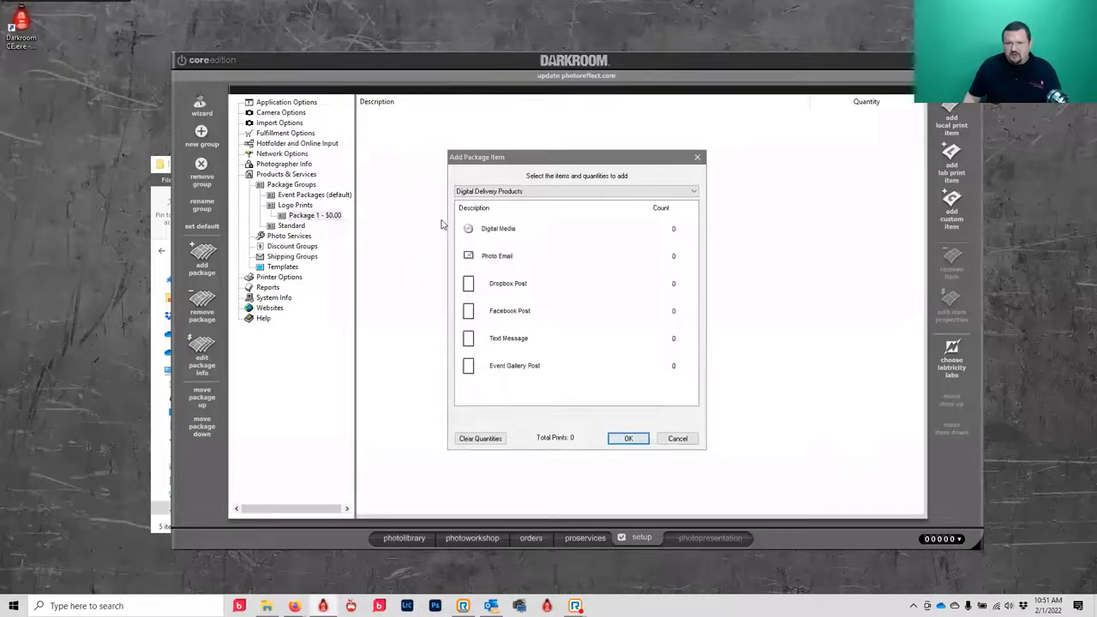
pyautogui.click(517, 190)
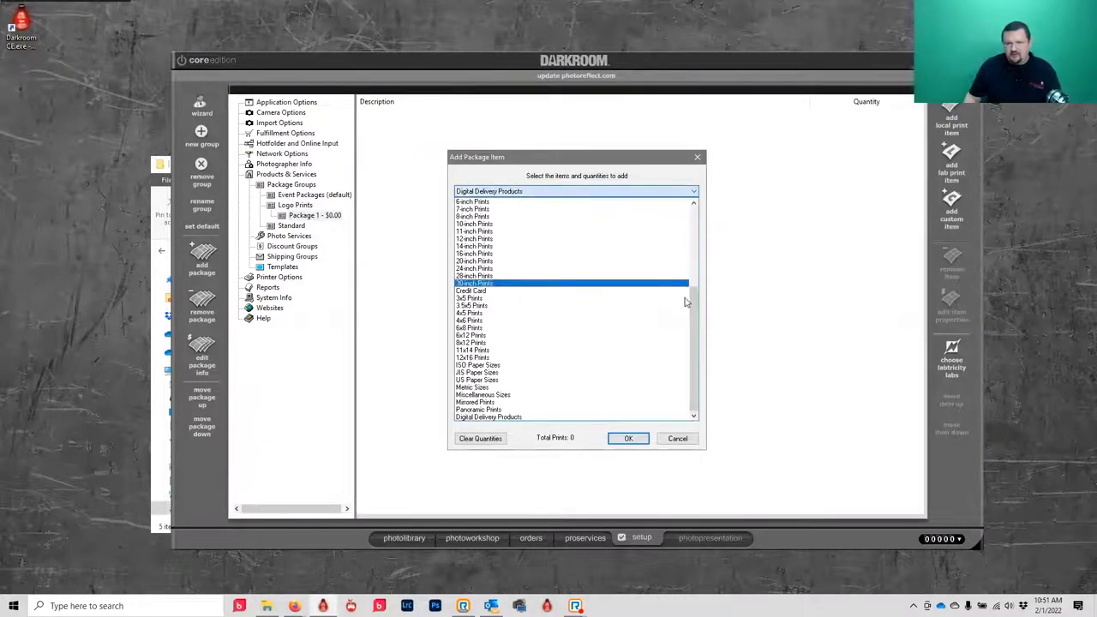
pyautogui.moveTo(696, 307); pyautogui.dragTo(685, 209)
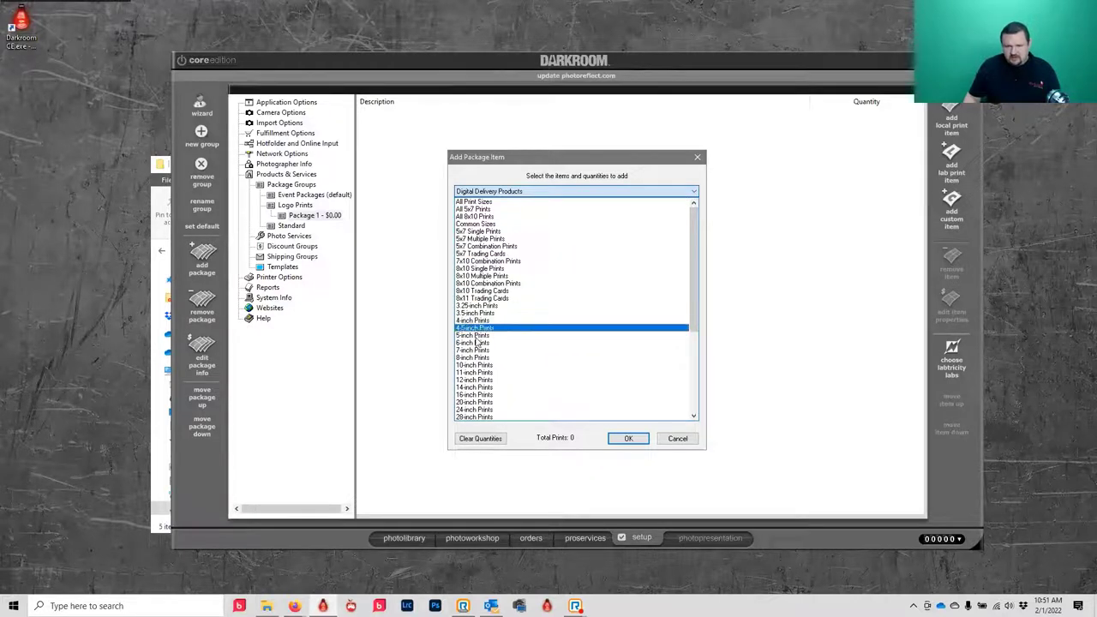
pyautogui.click(480, 342)
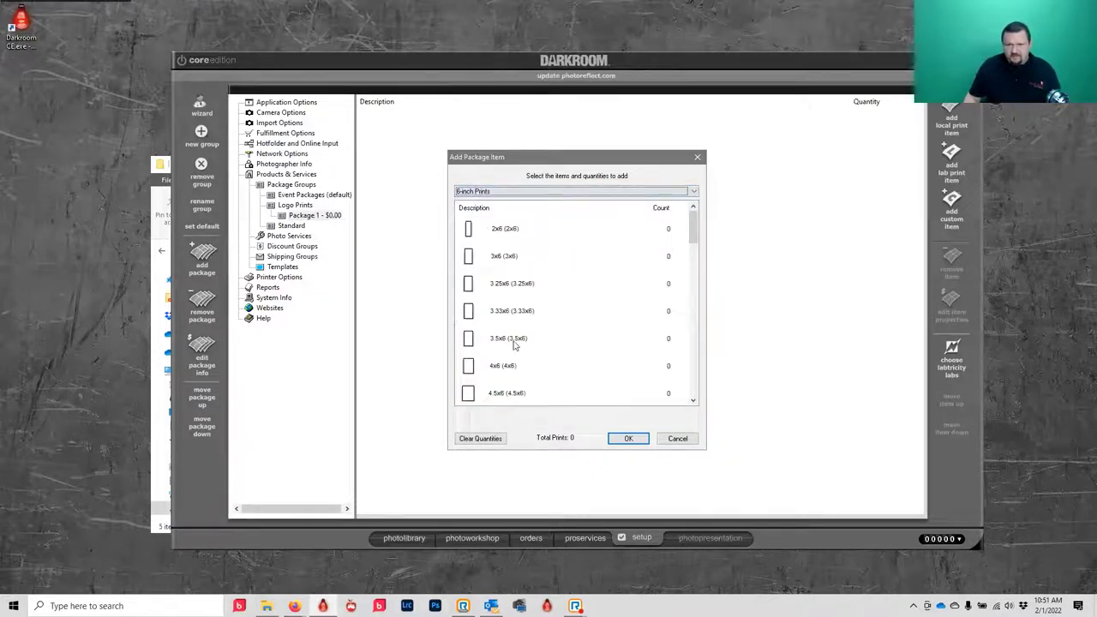
pyautogui.click(503, 367)
pyautogui.click(626, 438)
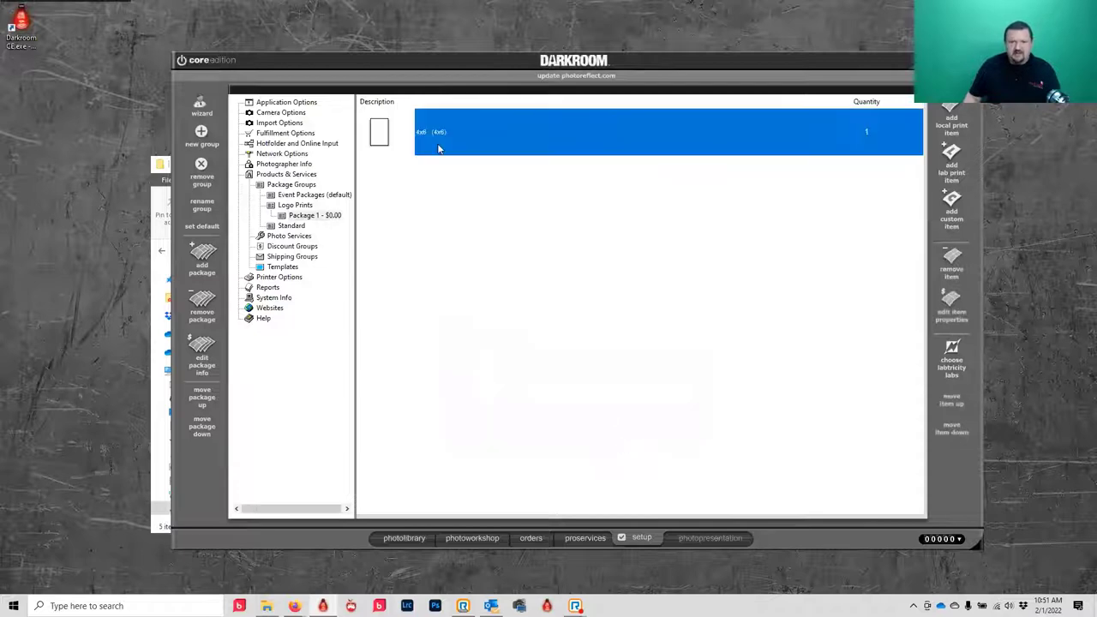
# - Make the 4x6 item always use the '4x6 with logo horz' border template
pyautogui.doubleClick(378, 144)
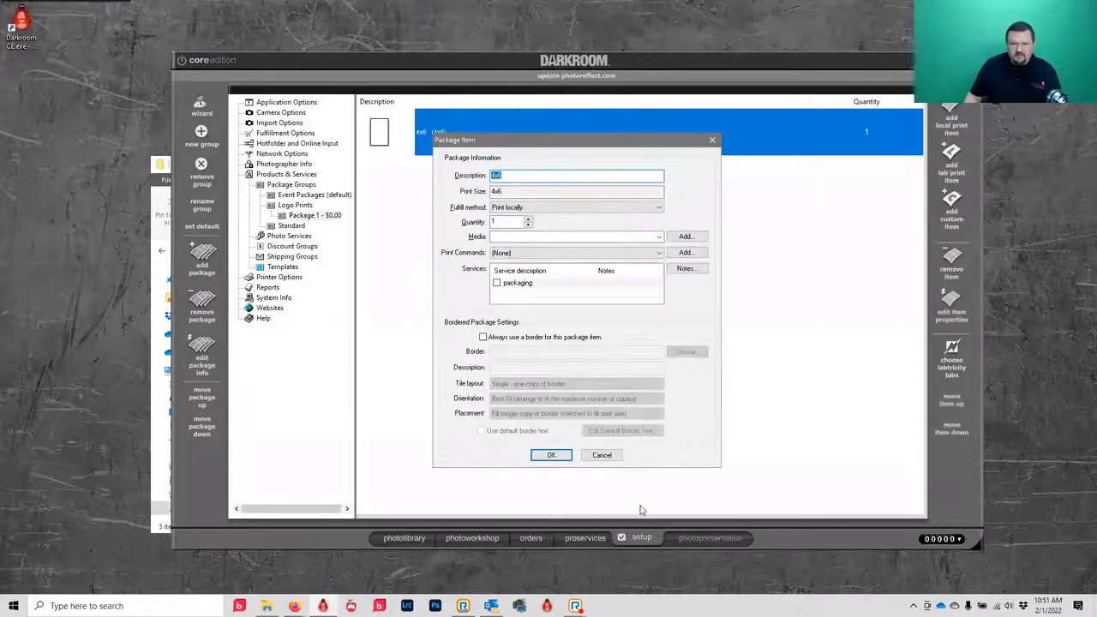
pyautogui.click(482, 337)
pyautogui.click(685, 351)
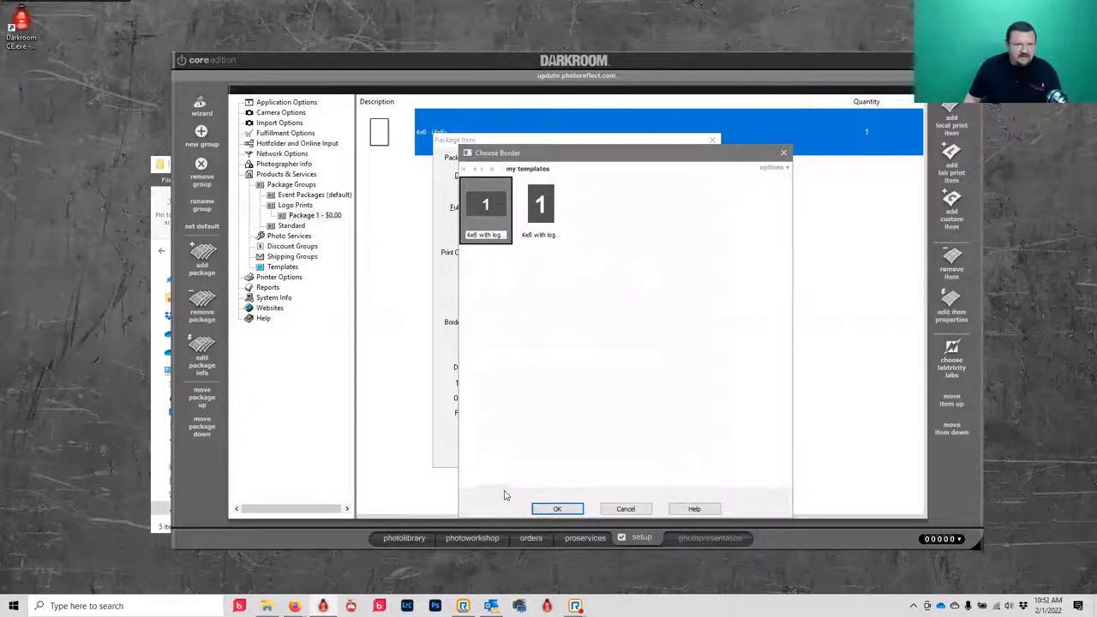
pyautogui.click(558, 508)
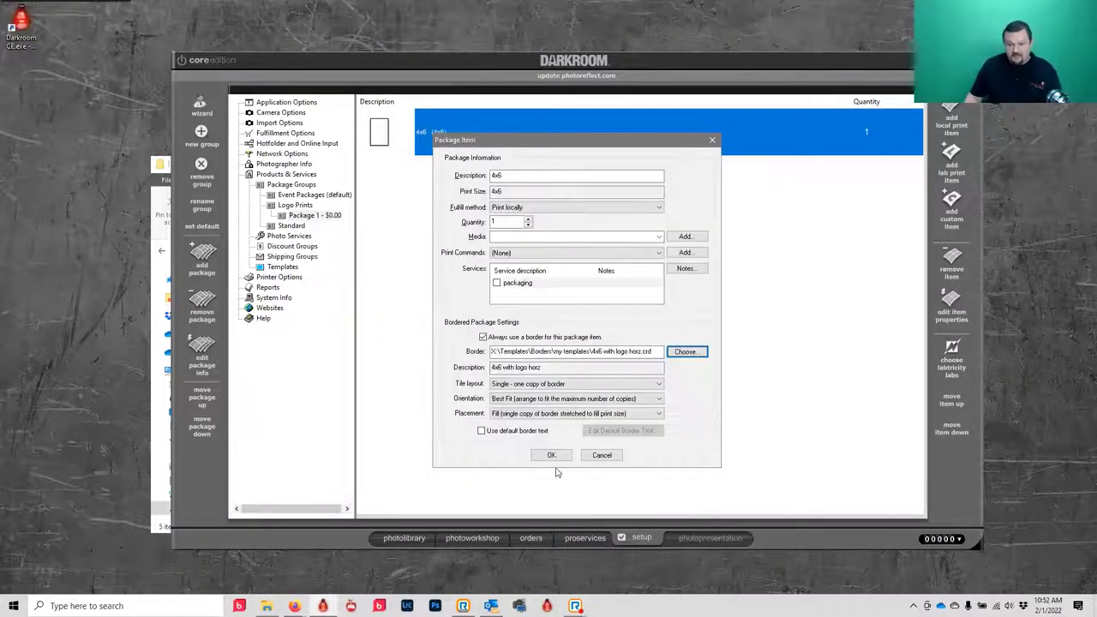
pyautogui.click(544, 456)
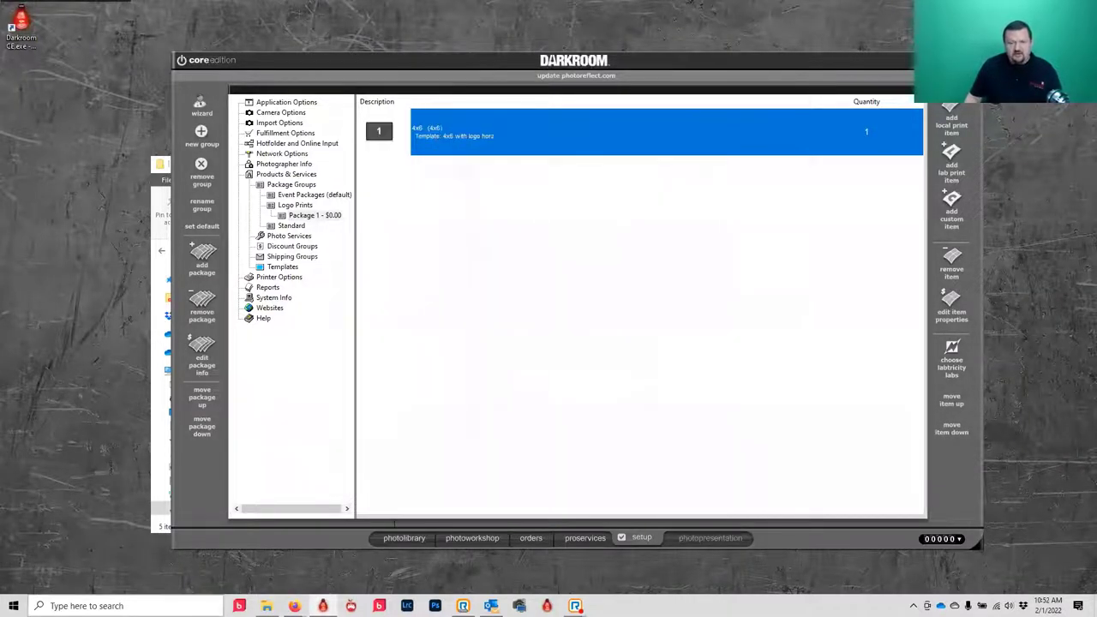
# - Make Logo Prints the default package group in the photo workshop
pyautogui.click(444, 541)
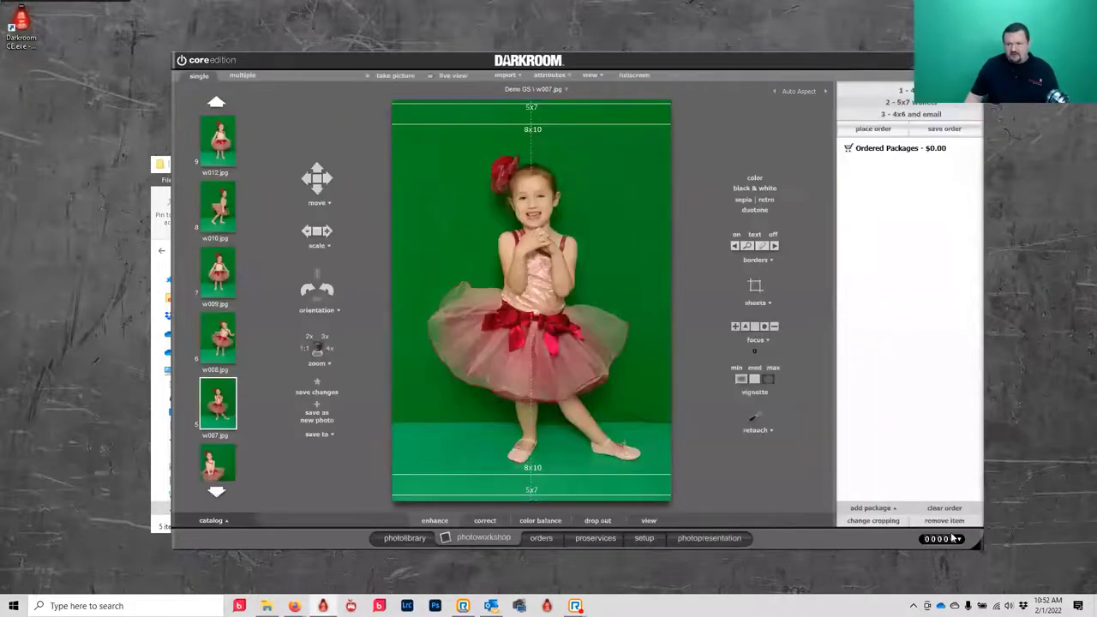
pyautogui.click(882, 510)
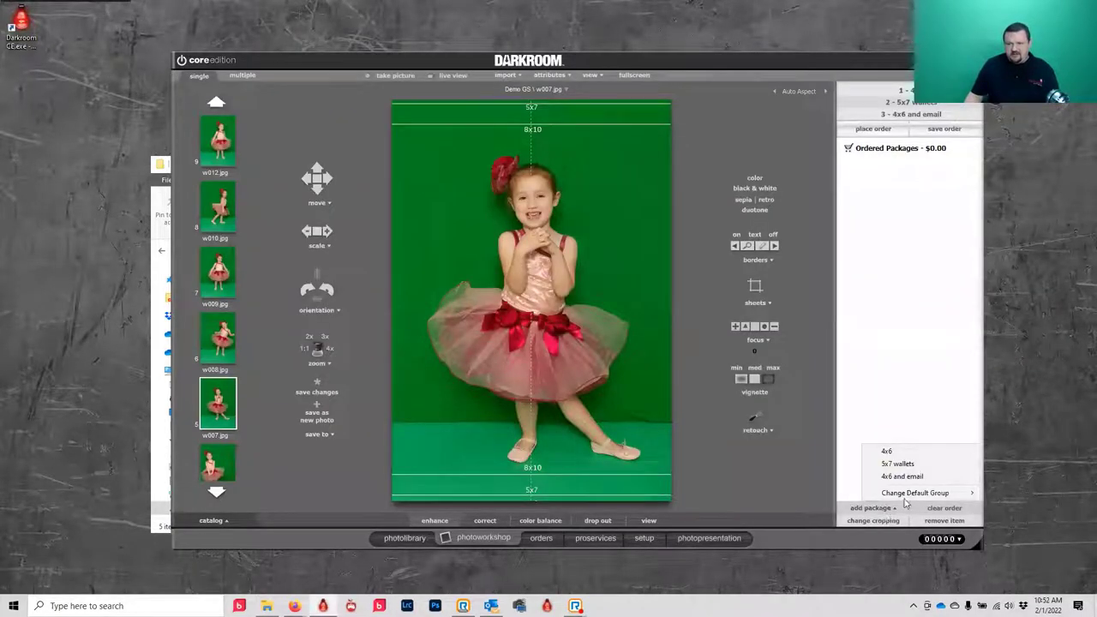
pyautogui.moveTo(904, 501)
pyautogui.click(798, 506)
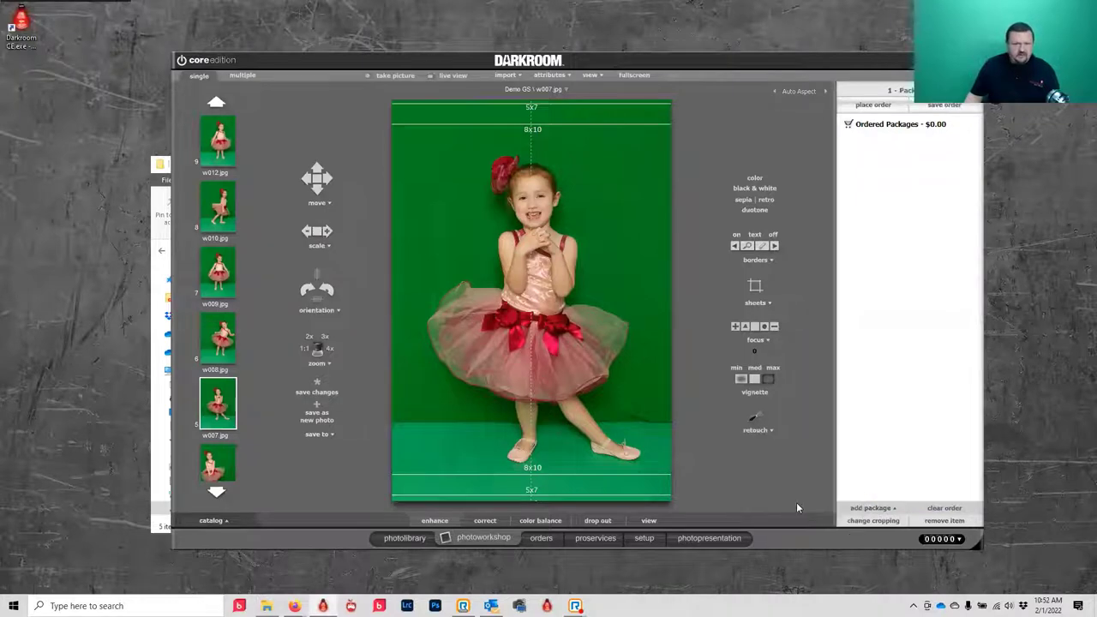
# - Switch the photo library to the Demo catalog
pyautogui.click(403, 538)
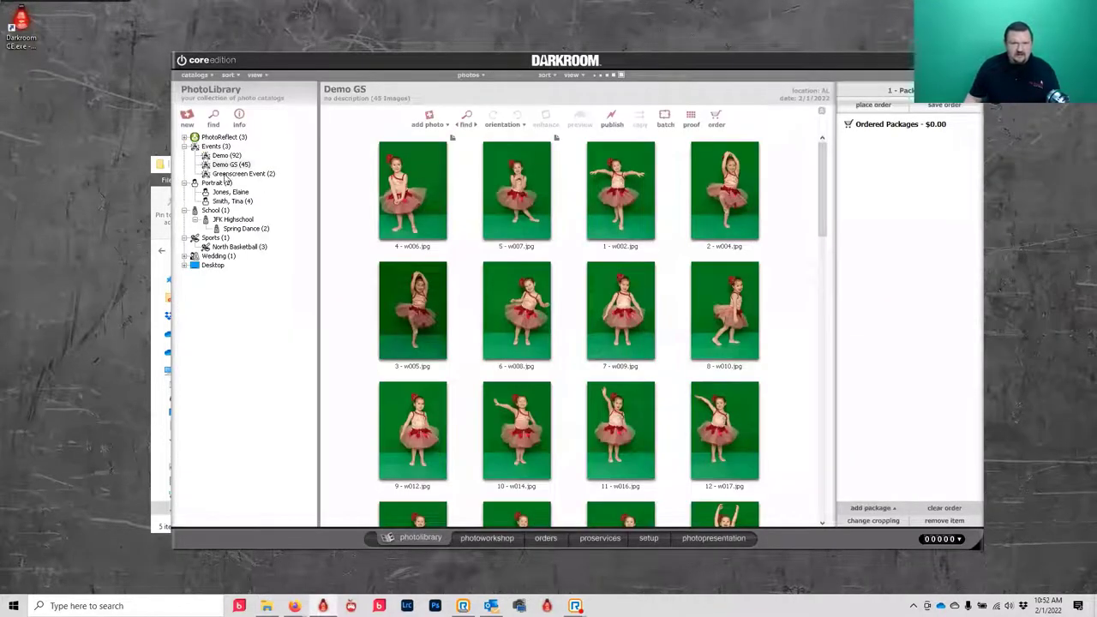
pyautogui.click(226, 155)
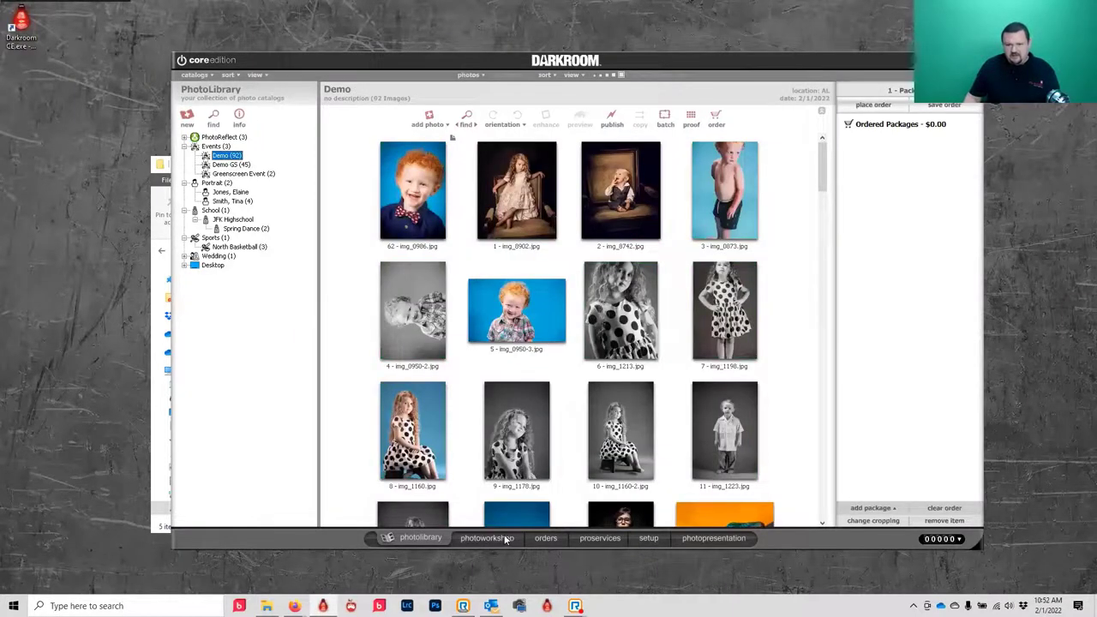
pyautogui.click(484, 537)
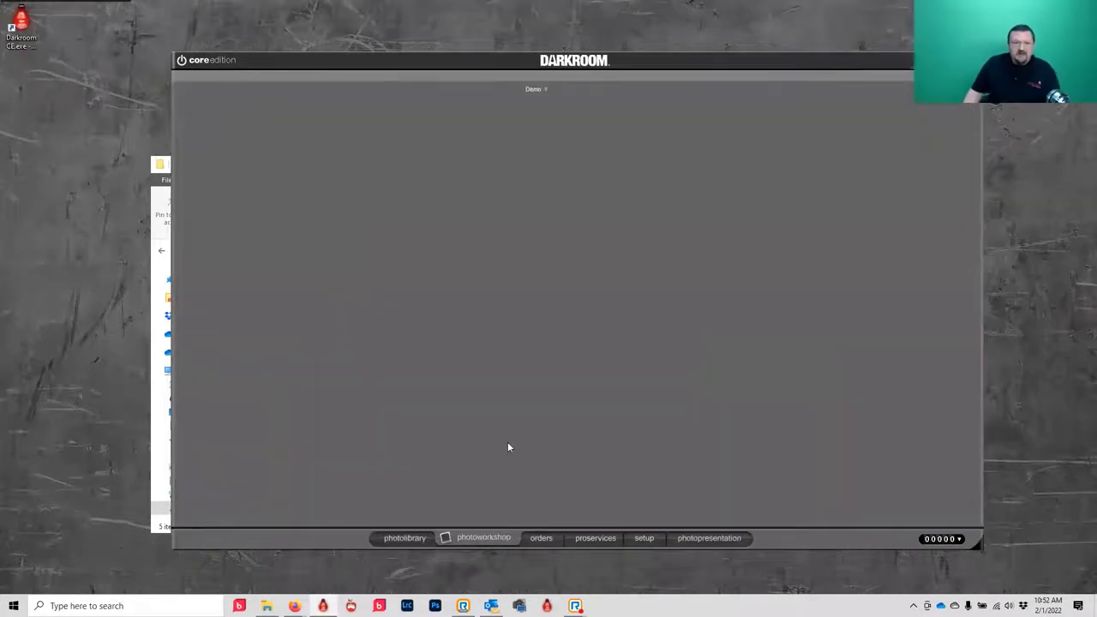
# - Open img_1135 in the workshop and rotate it into landscape orientation
pyautogui.click(216, 137)
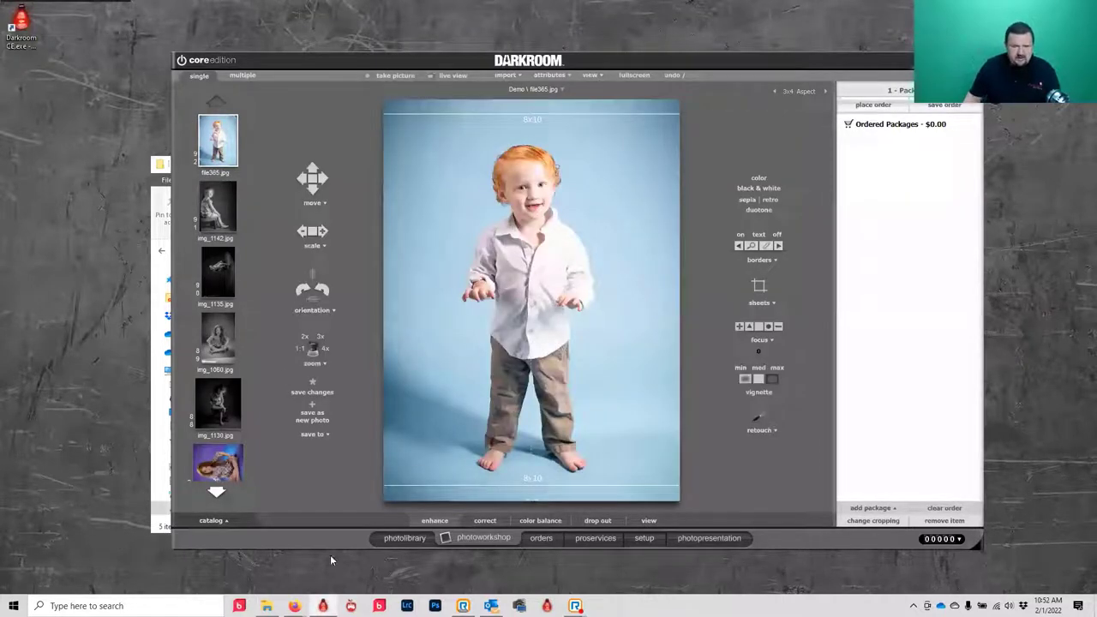
pyautogui.click(216, 495)
pyautogui.click(217, 495)
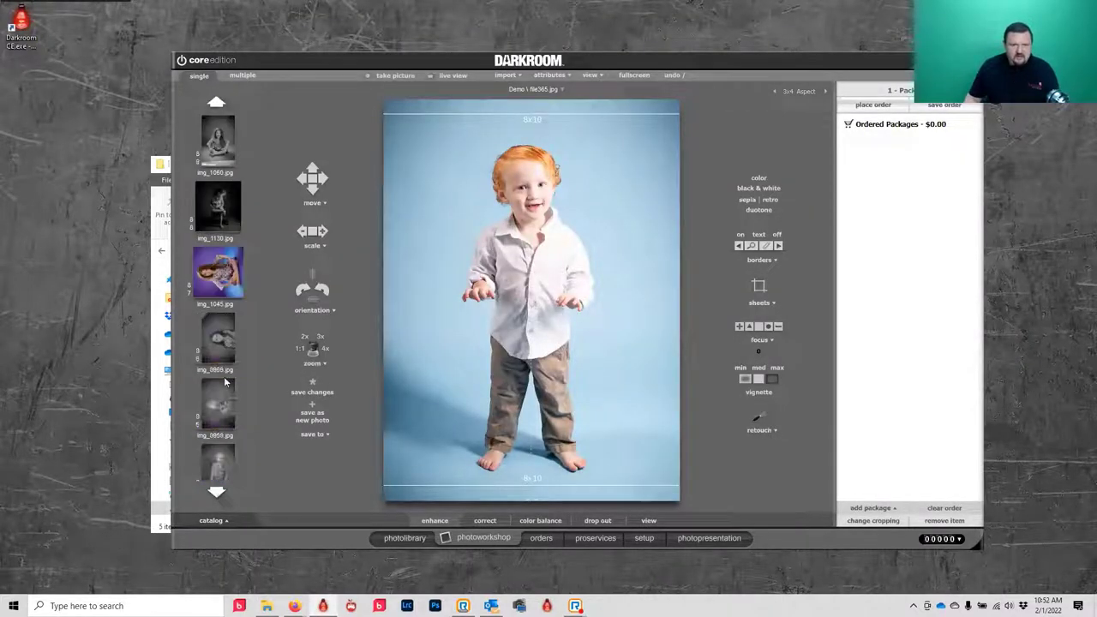
pyautogui.click(215, 103)
pyautogui.click(215, 104)
pyautogui.click(217, 282)
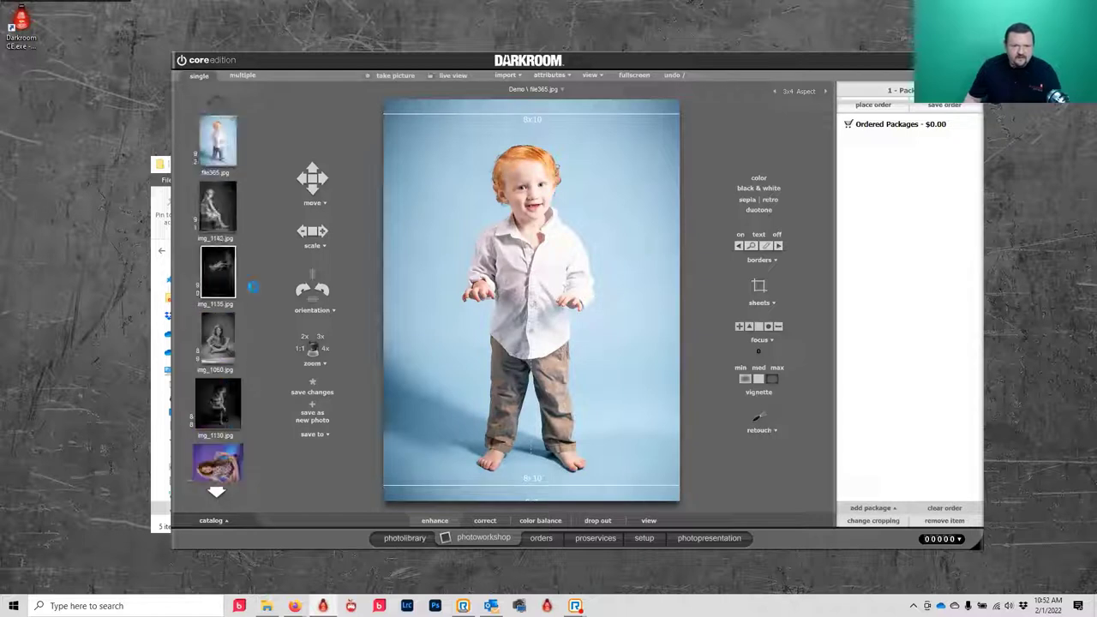
pyautogui.click(304, 291)
pyautogui.click(301, 292)
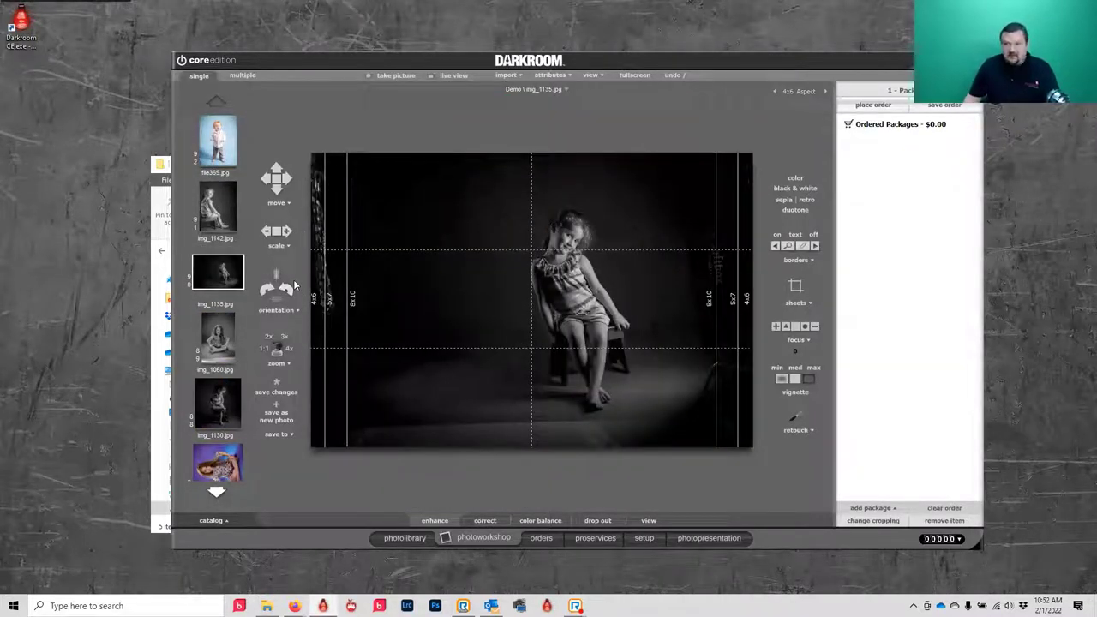
# - Add 4x6 logo packages for img_1135 and img_1142, place the order, and open it
pyautogui.click(910, 91)
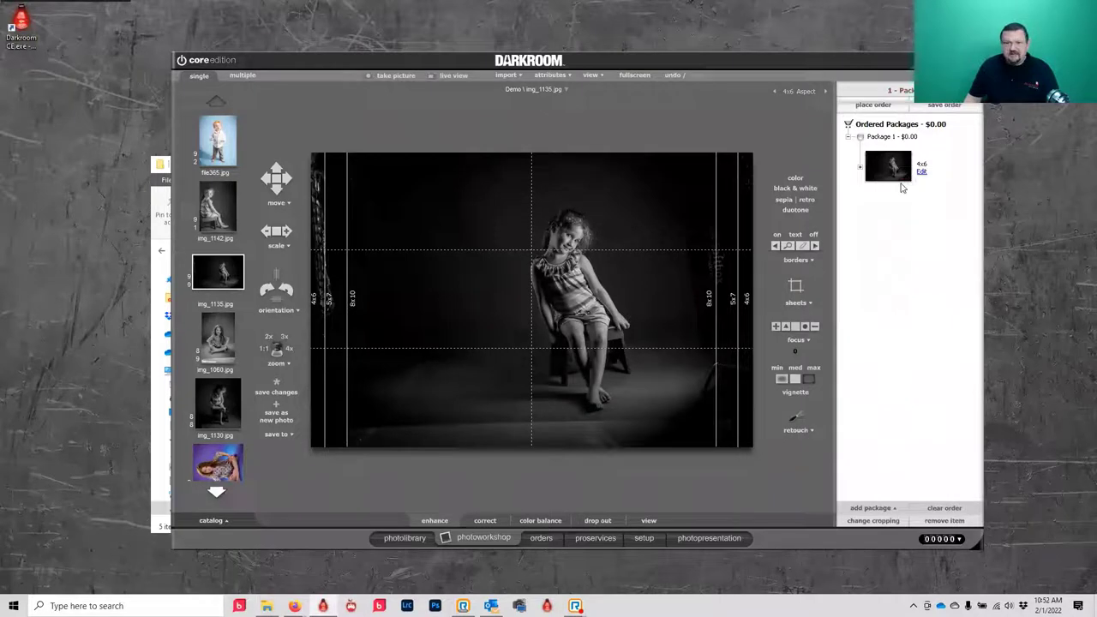
pyautogui.click(206, 225)
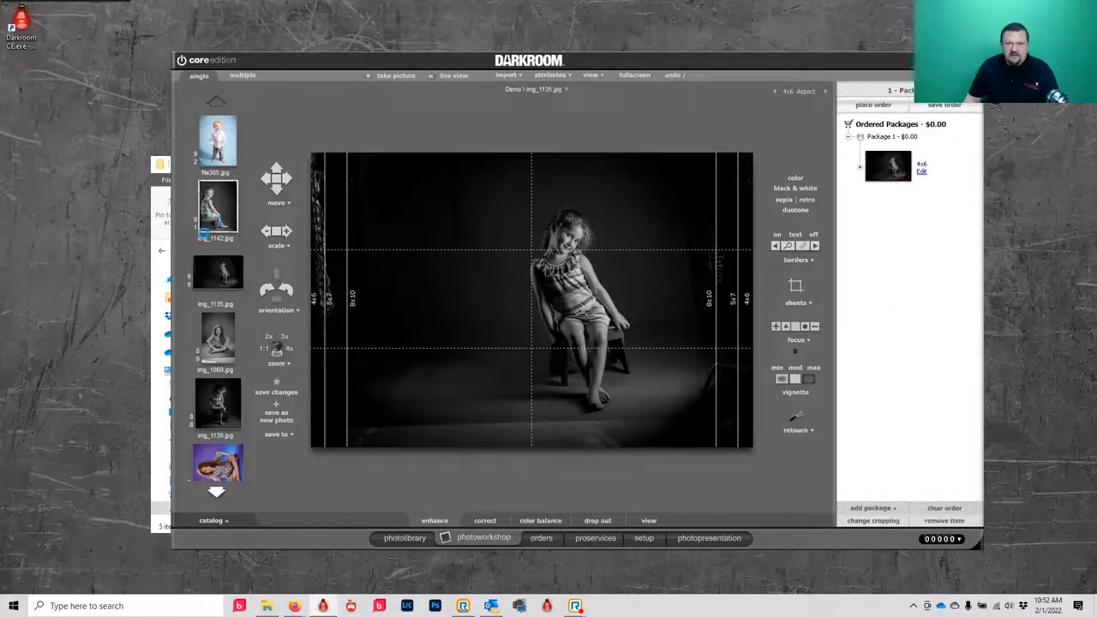
pyautogui.click(907, 91)
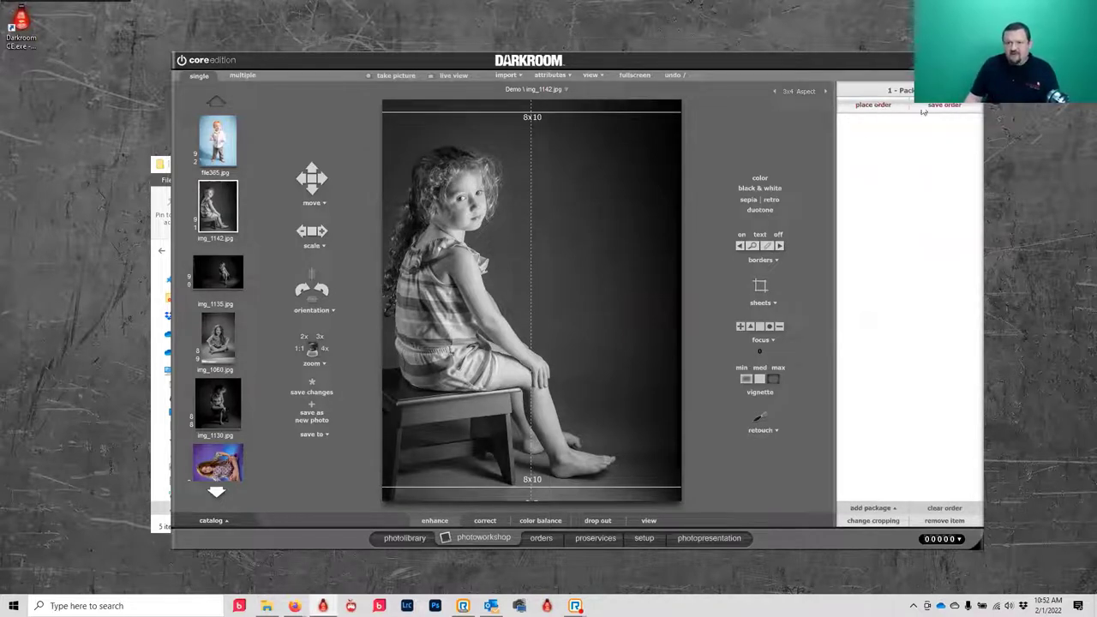
pyautogui.click(545, 537)
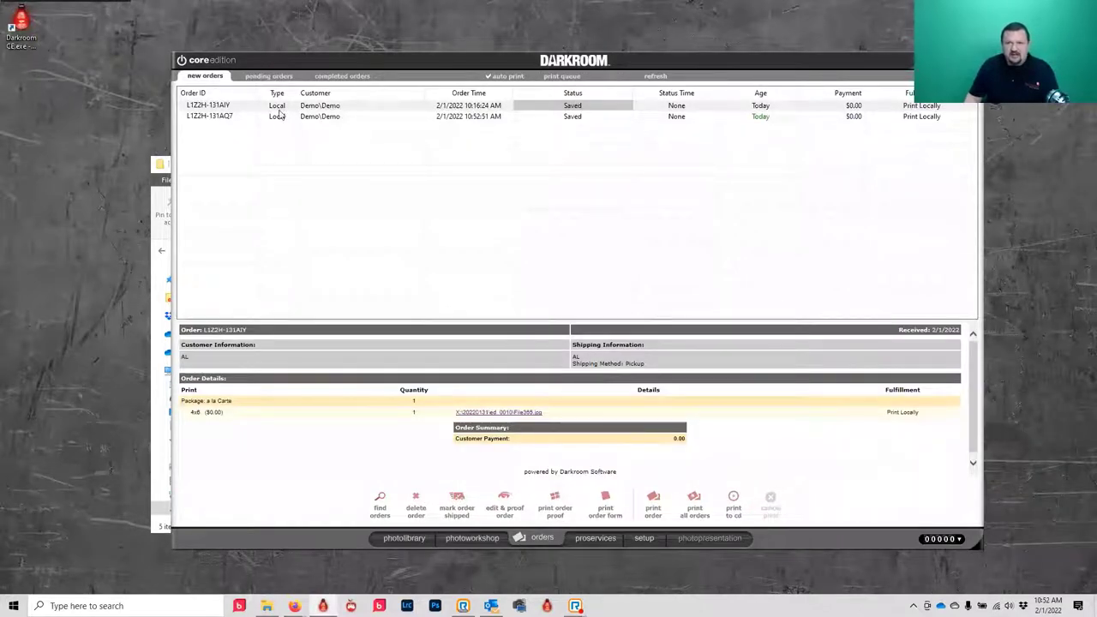
pyautogui.click(283, 116)
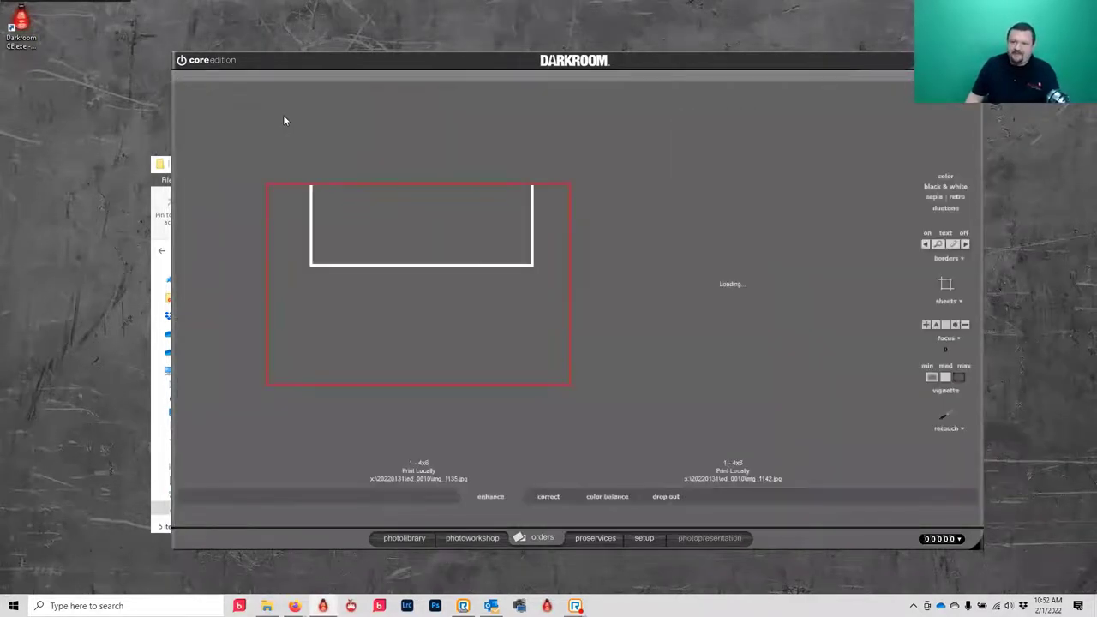
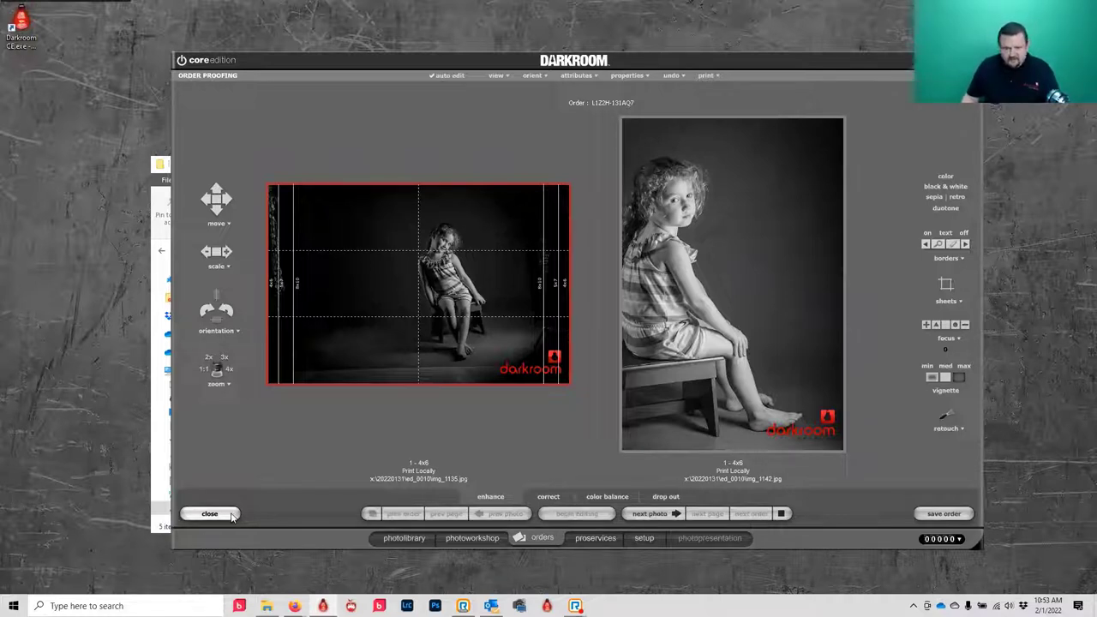
# - Leave order proofing and show the My Templates group under Setup > Templates
pyautogui.click(210, 514)
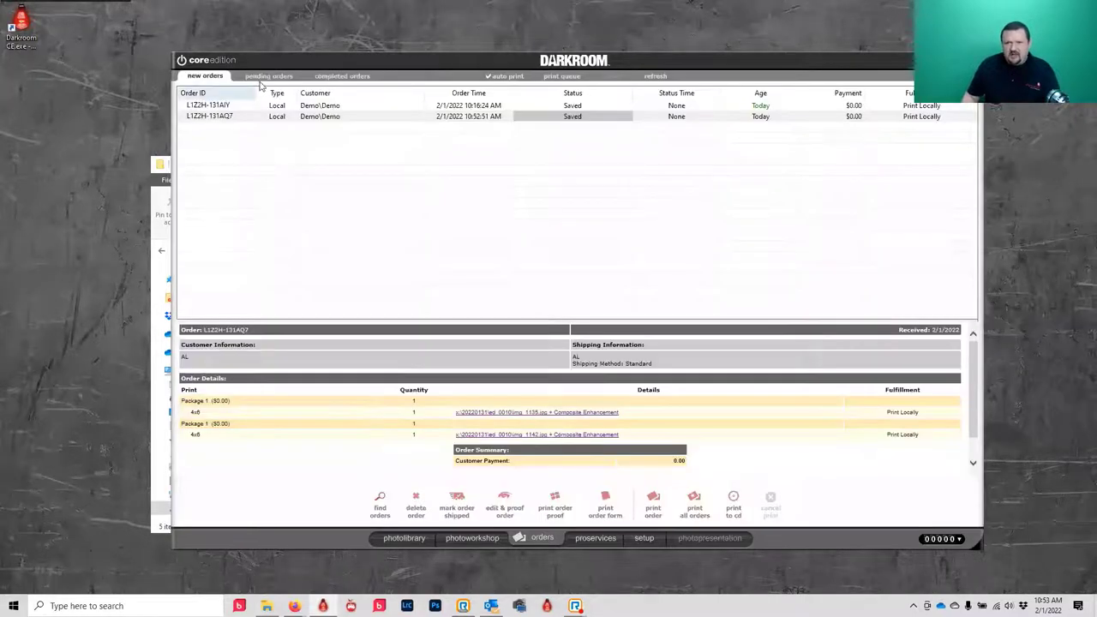
pyautogui.click(639, 538)
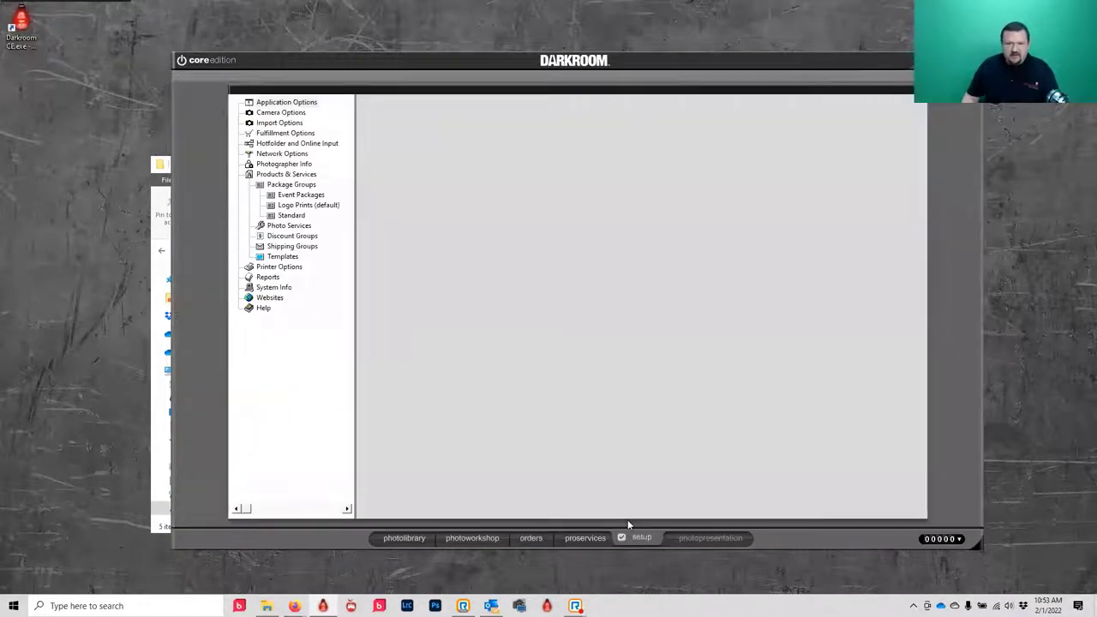
pyautogui.click(268, 257)
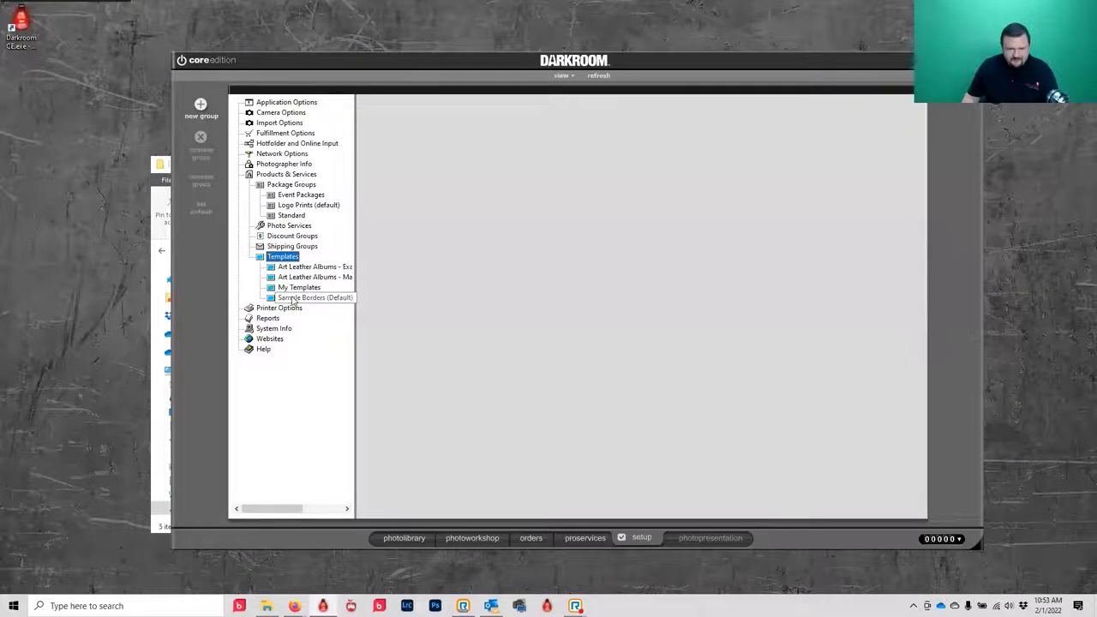
pyautogui.click(290, 290)
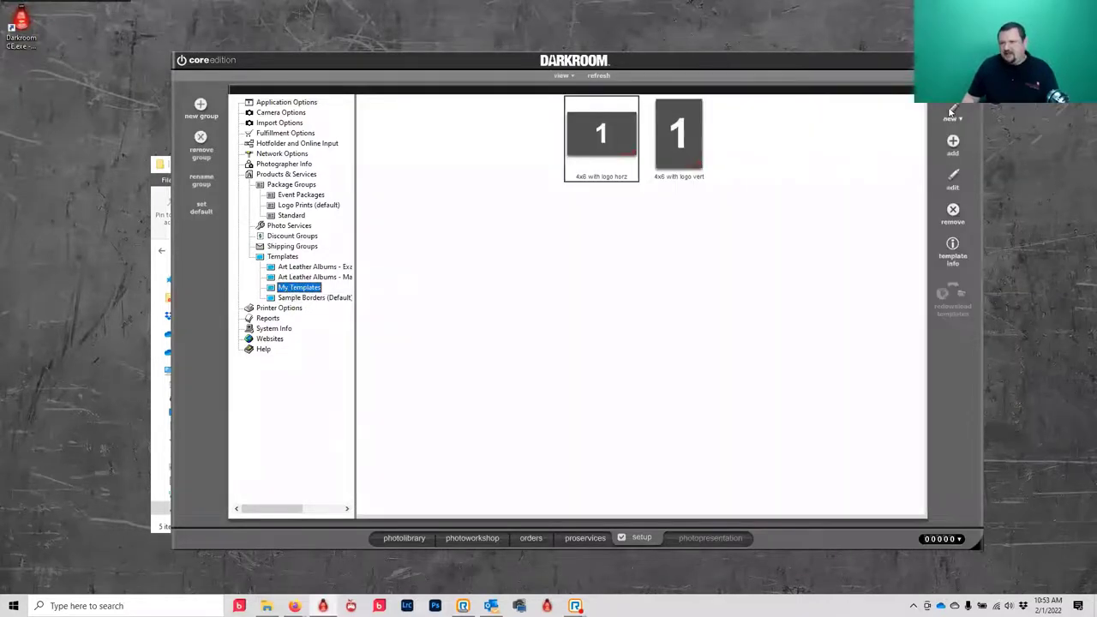
# - Create a new 5x7 vertical border at 300 ppi described as '5x7 sports vert'
pyautogui.click(956, 113)
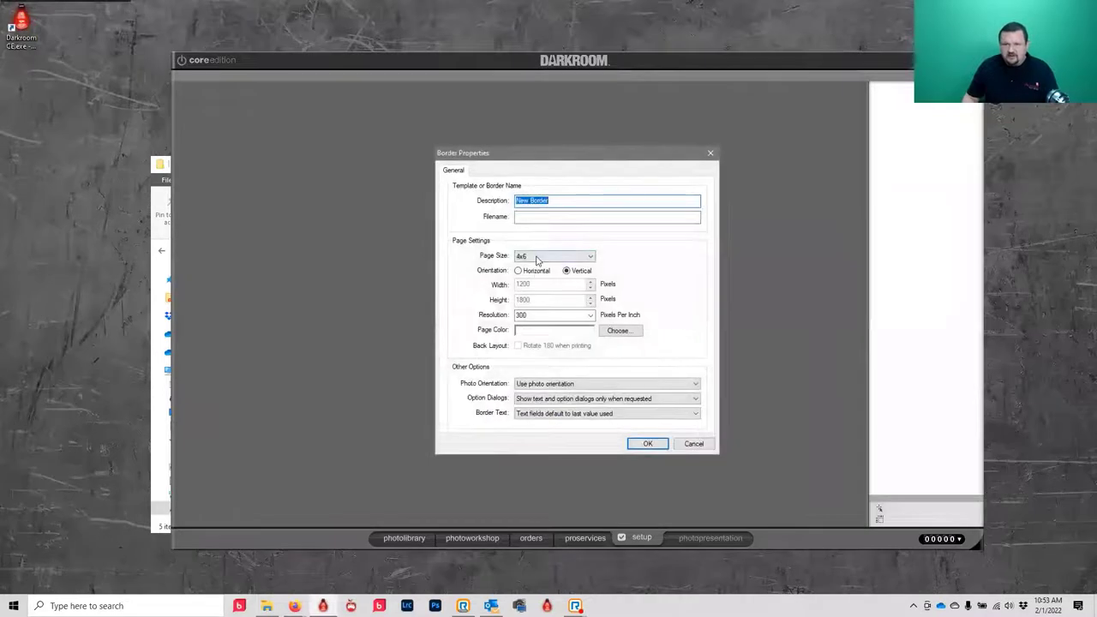
pyautogui.click(540, 256)
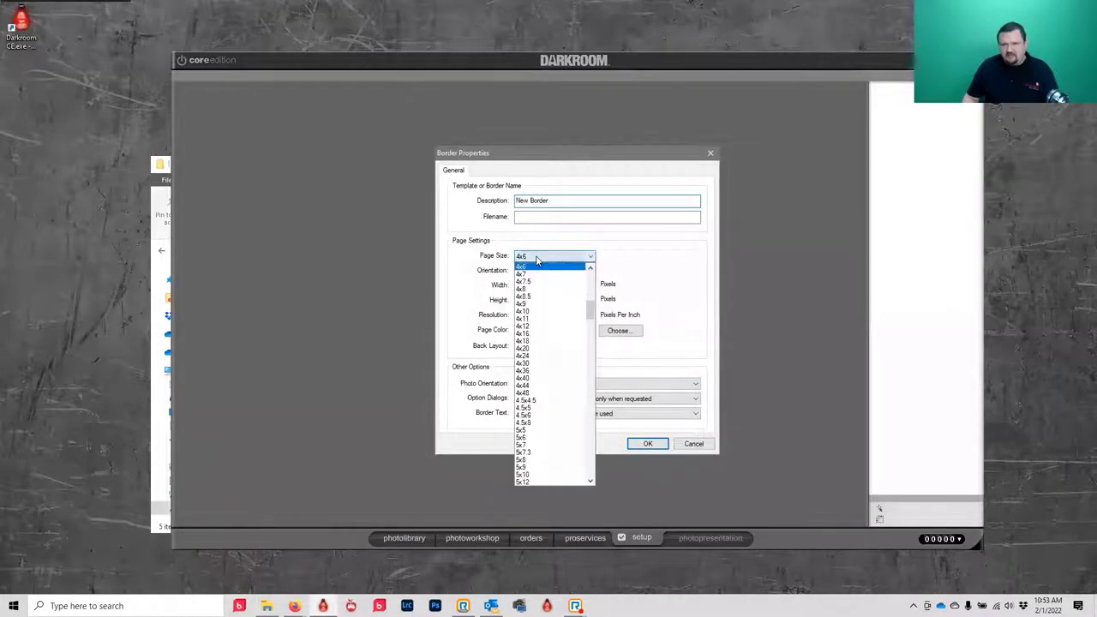
pyautogui.click(531, 444)
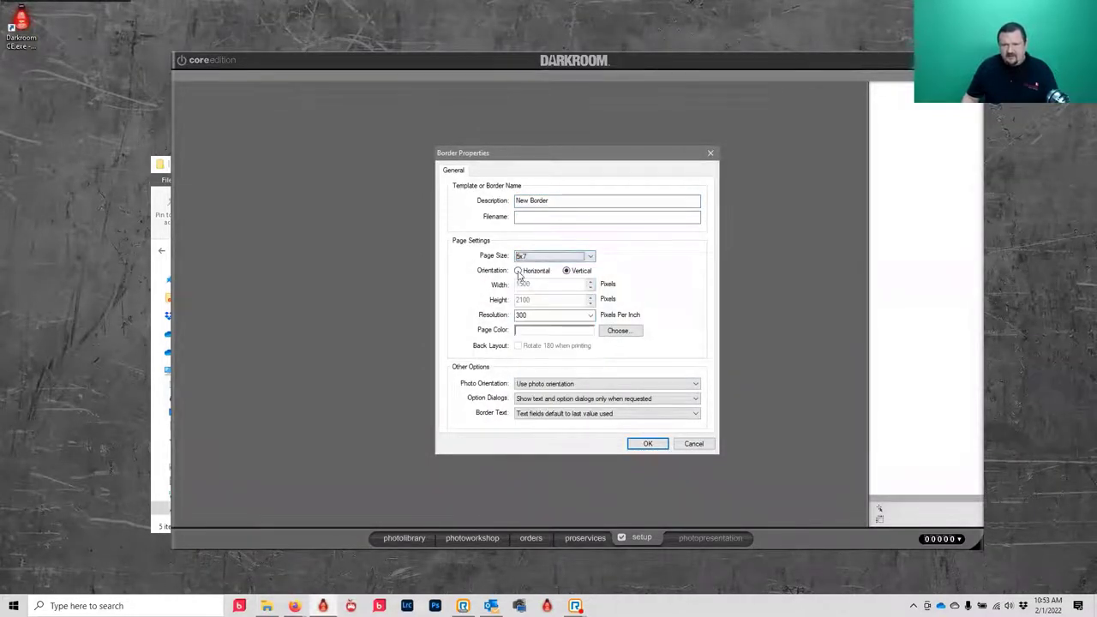
pyautogui.click(518, 272)
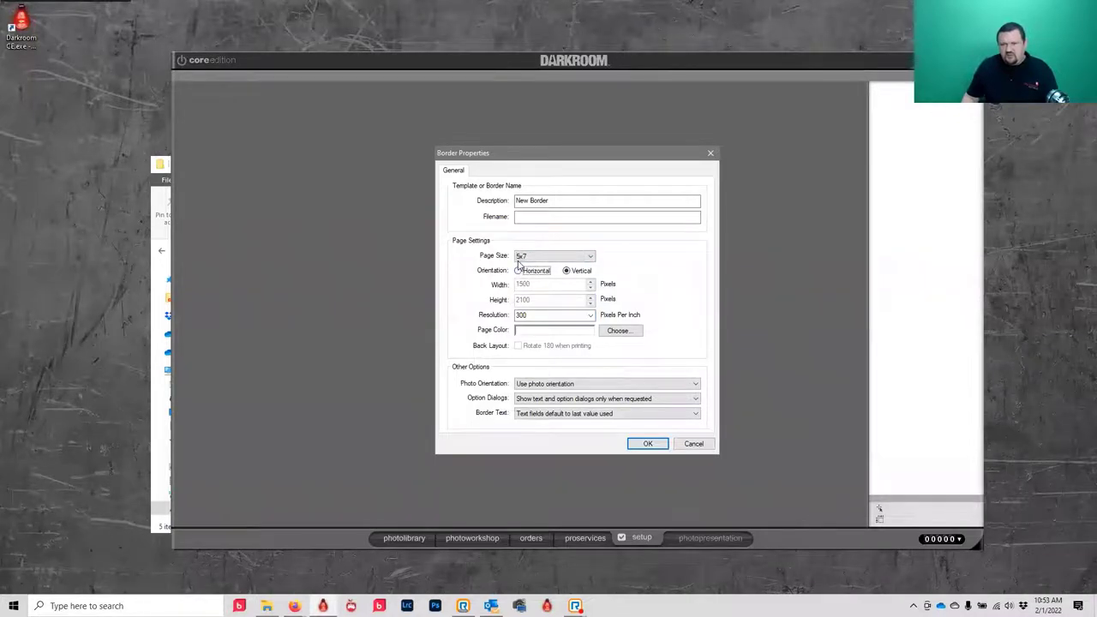
pyautogui.hotkey('shift', 'Tab')
pyautogui.hotkey('shift', 'Tab')
pyautogui.hotkey('shift', 'Tab')
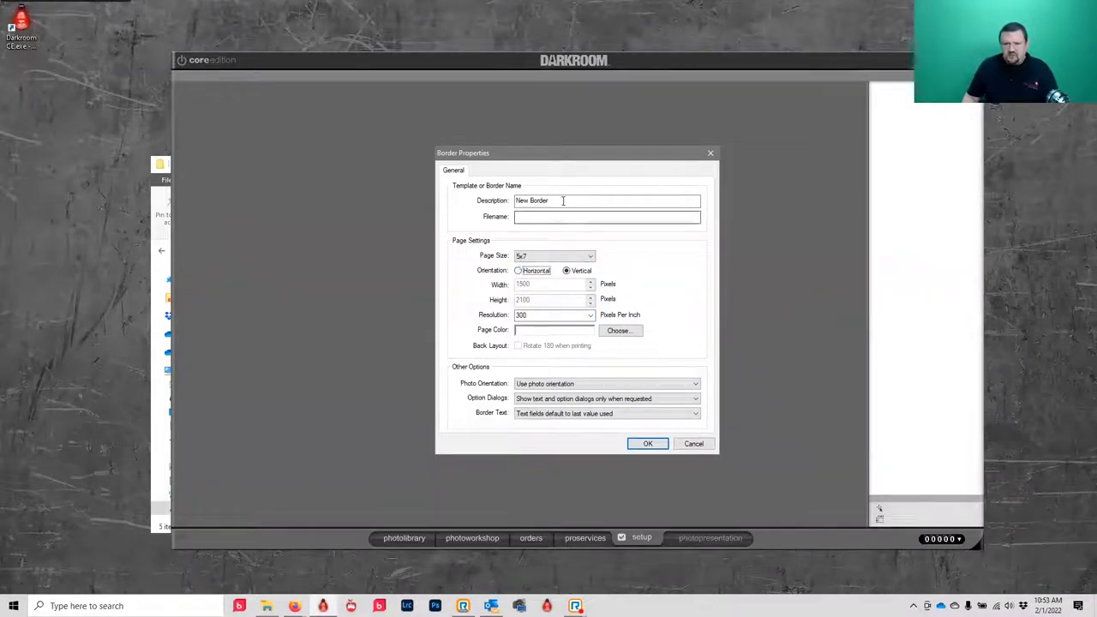
pyautogui.write('5x')
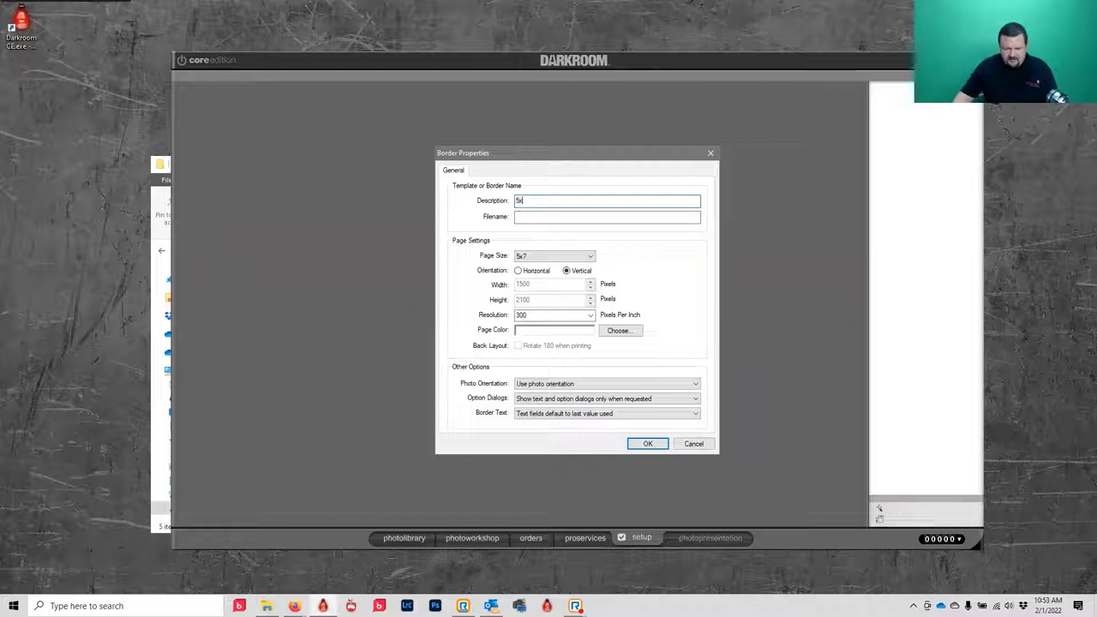
pyautogui.write('7 V')
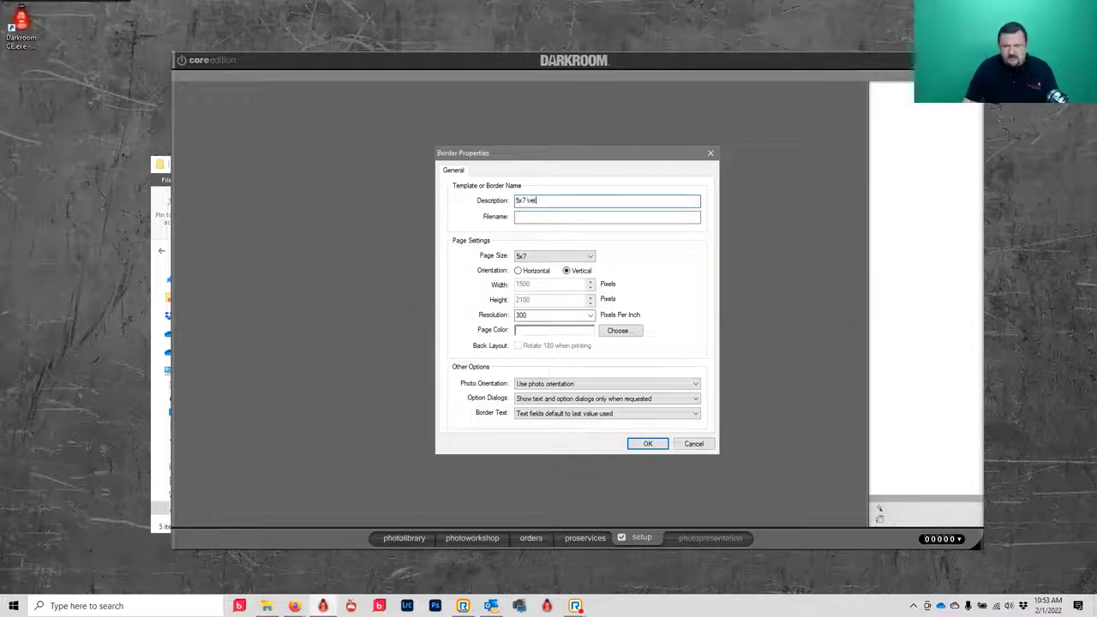
pyautogui.write('ert')
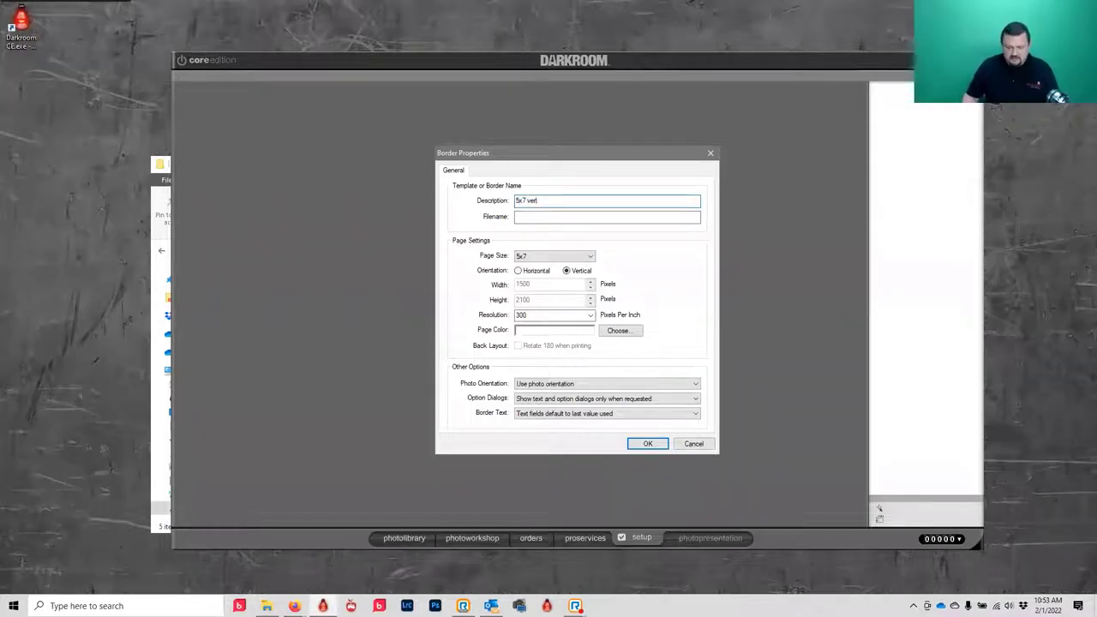
pyautogui.write('t')
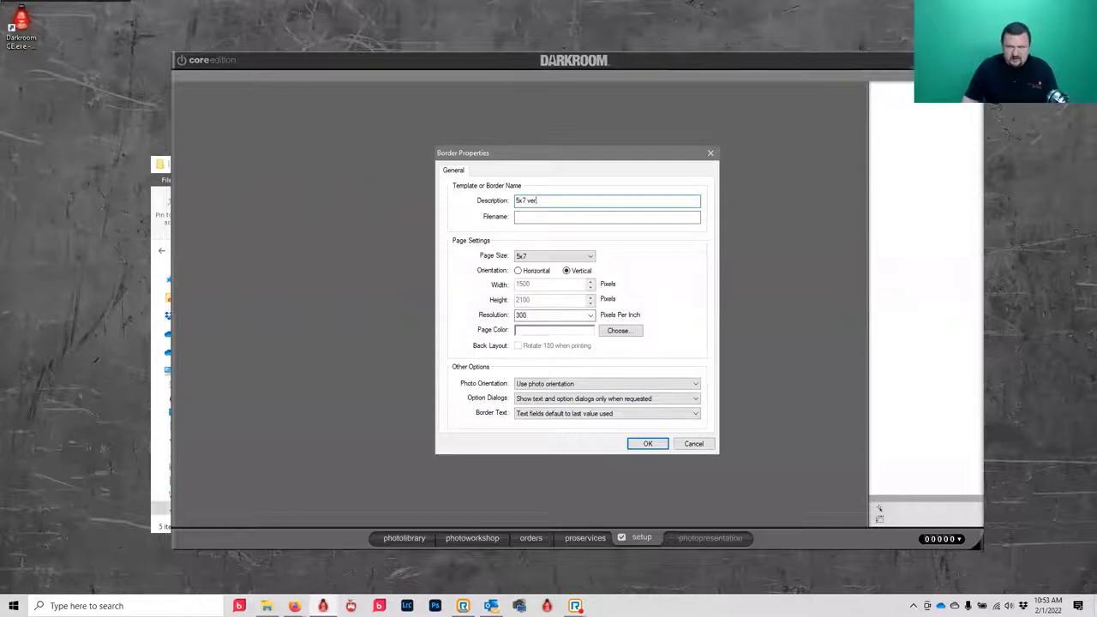
pyautogui.write('tsports')
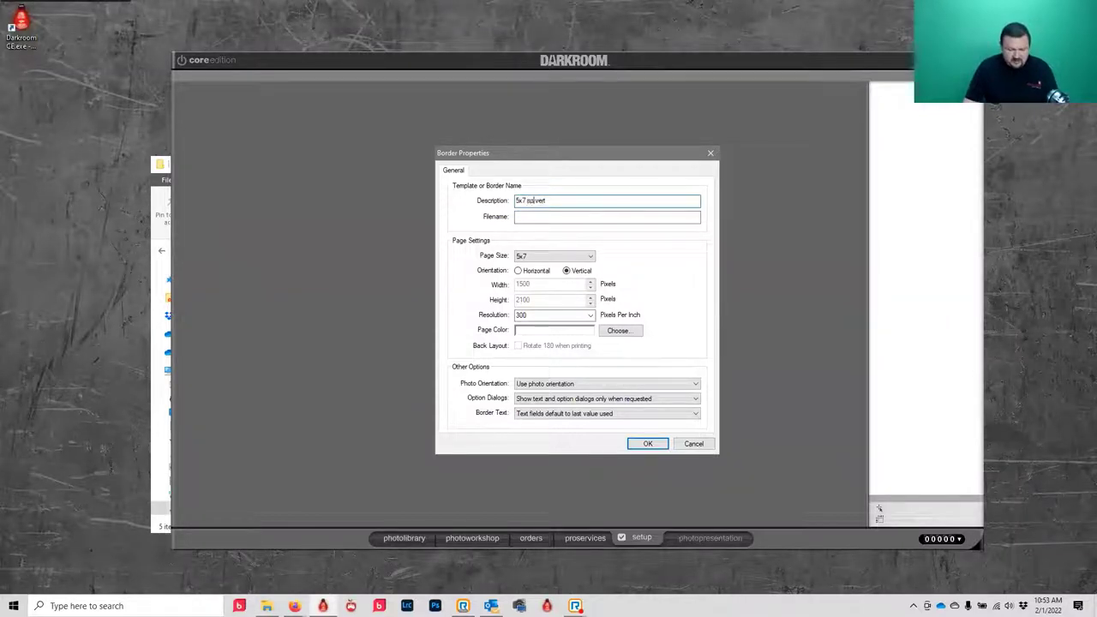
pyautogui.press('BackSpace')
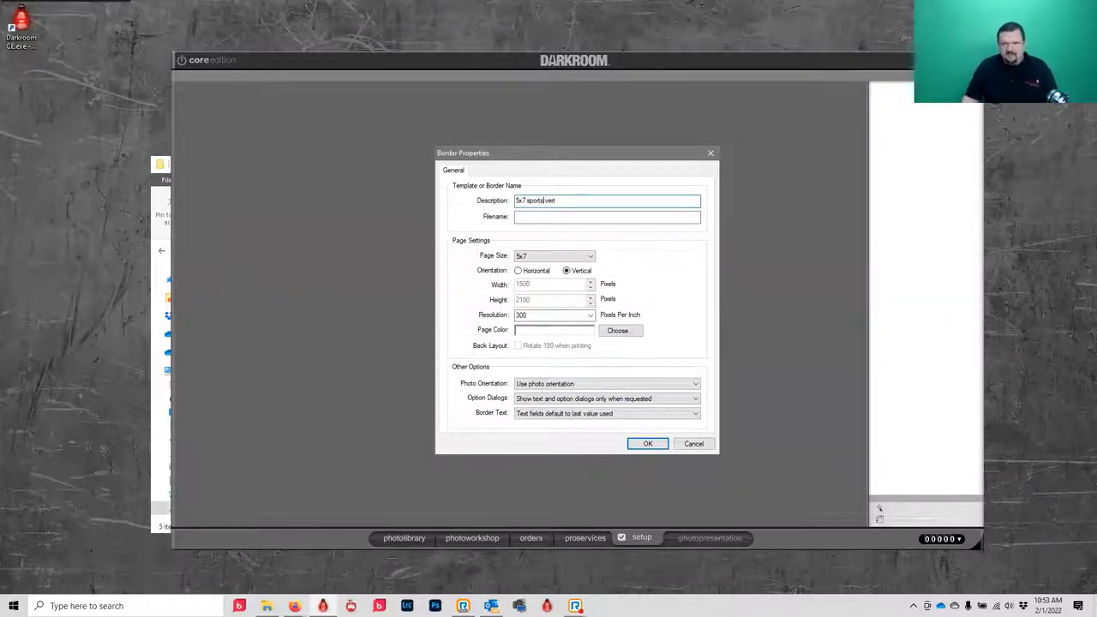
# - Confirm the new border's properties, then start and cancel adding a photo area
pyautogui.click(648, 443)
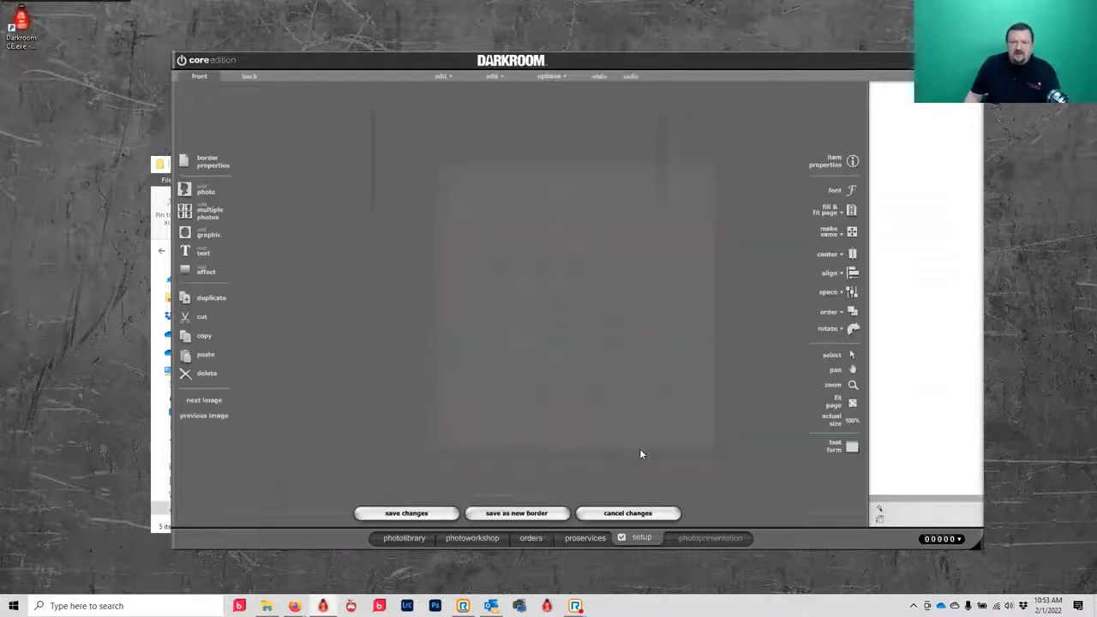
pyautogui.click(206, 190)
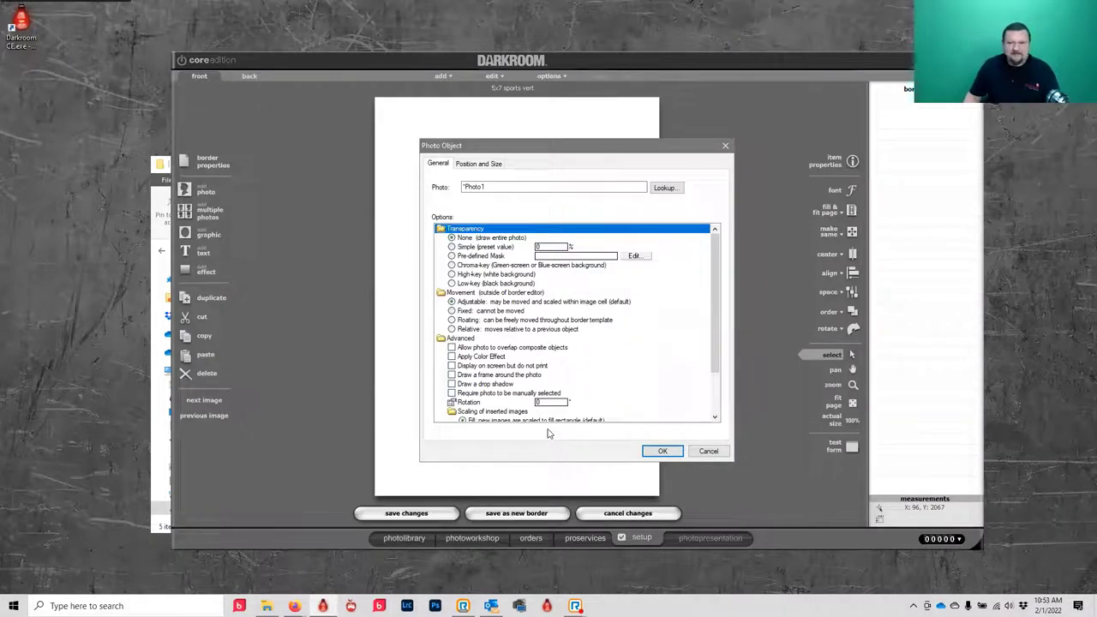
pyautogui.click(718, 454)
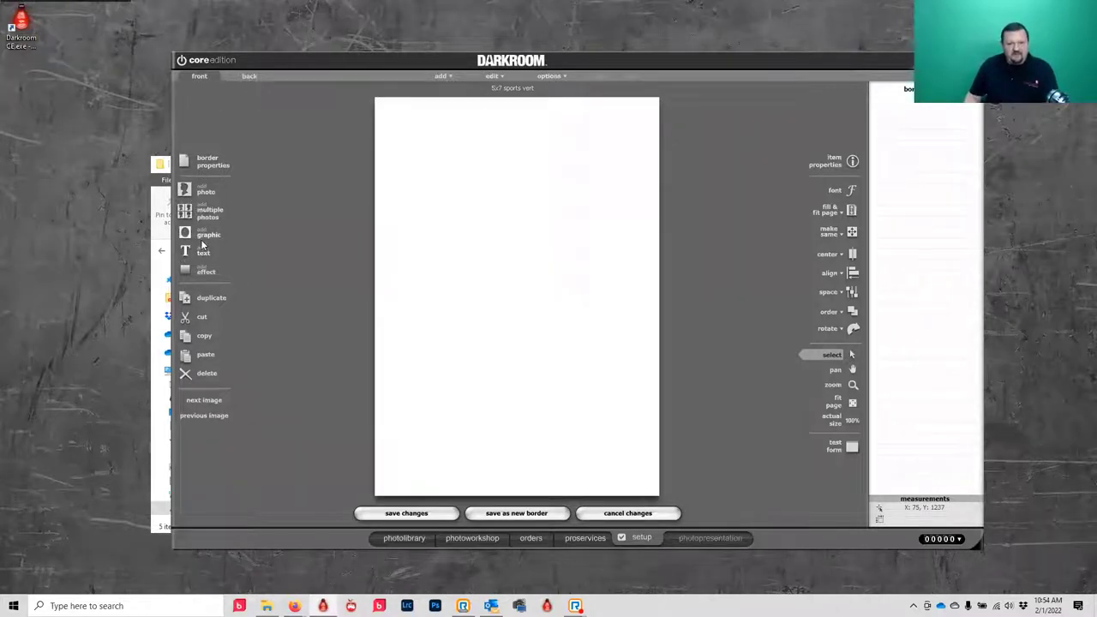
# - Add a graphic object, browse for its image, and bring up the My Templates folder window
pyautogui.click(202, 237)
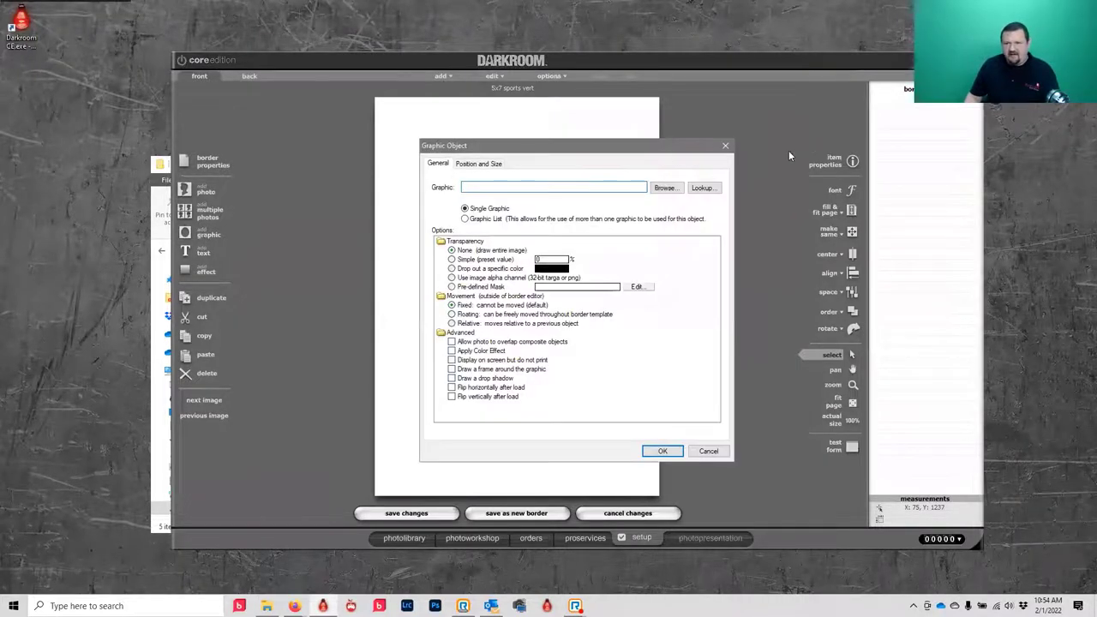
pyautogui.click(665, 184)
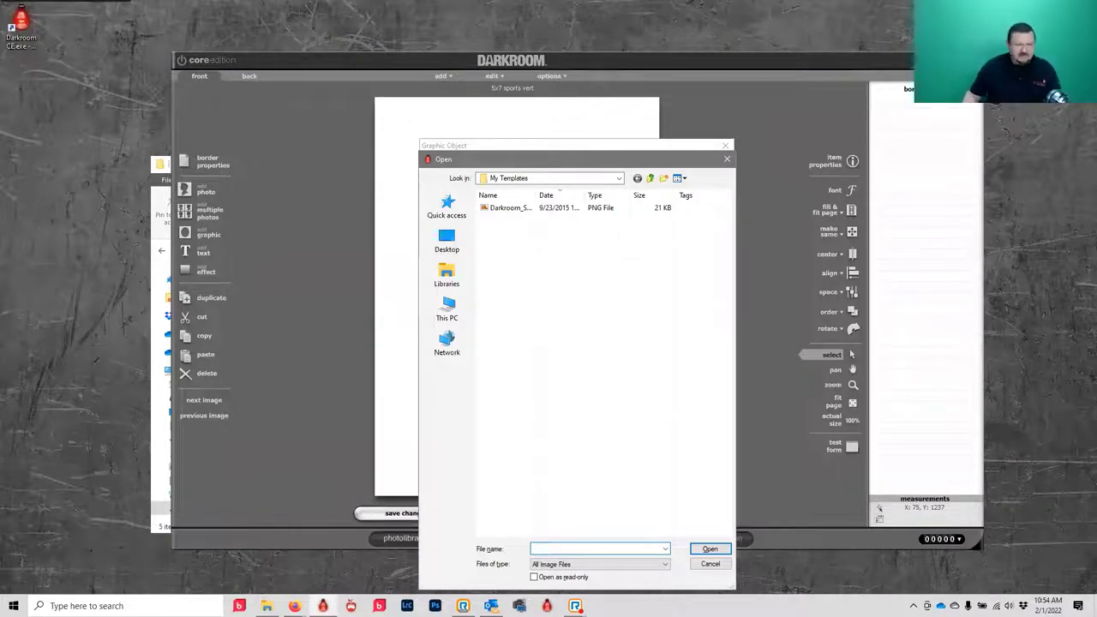
pyautogui.click(266, 605)
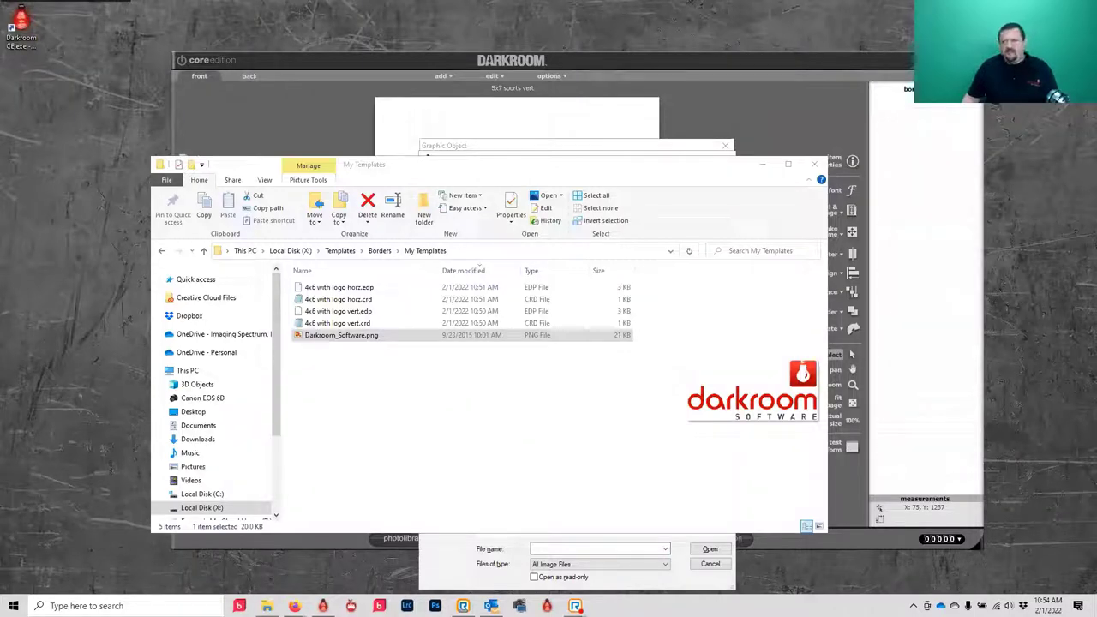
# - Decline merging the prints folder and open This PC > Pictures > backgrounds in another window
pyautogui.hotkey('alt', 'Tab')
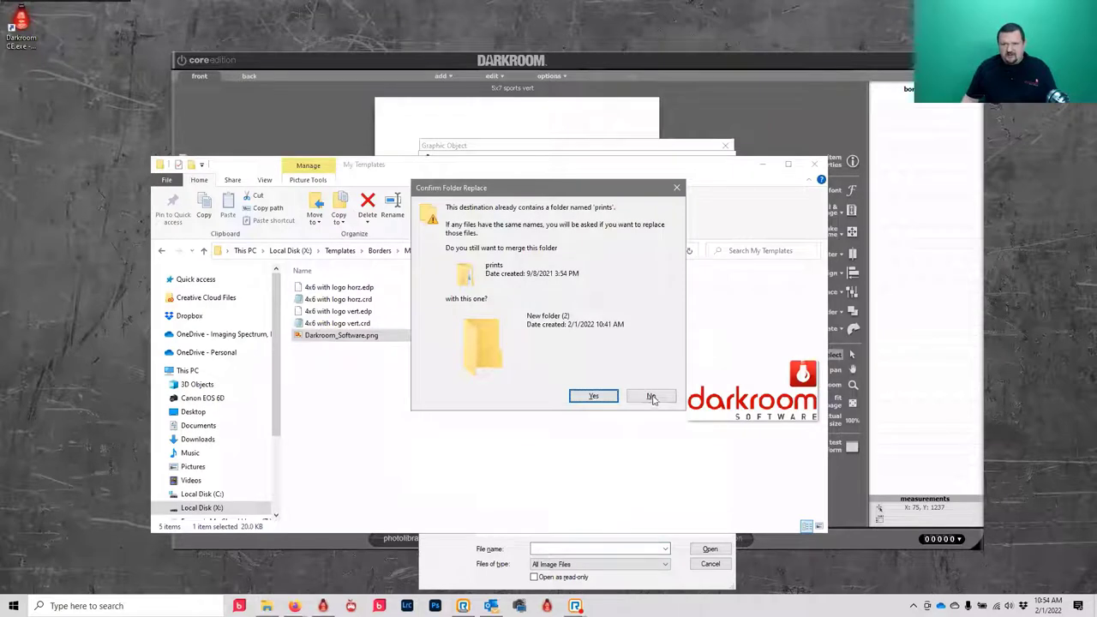
pyautogui.click(651, 399)
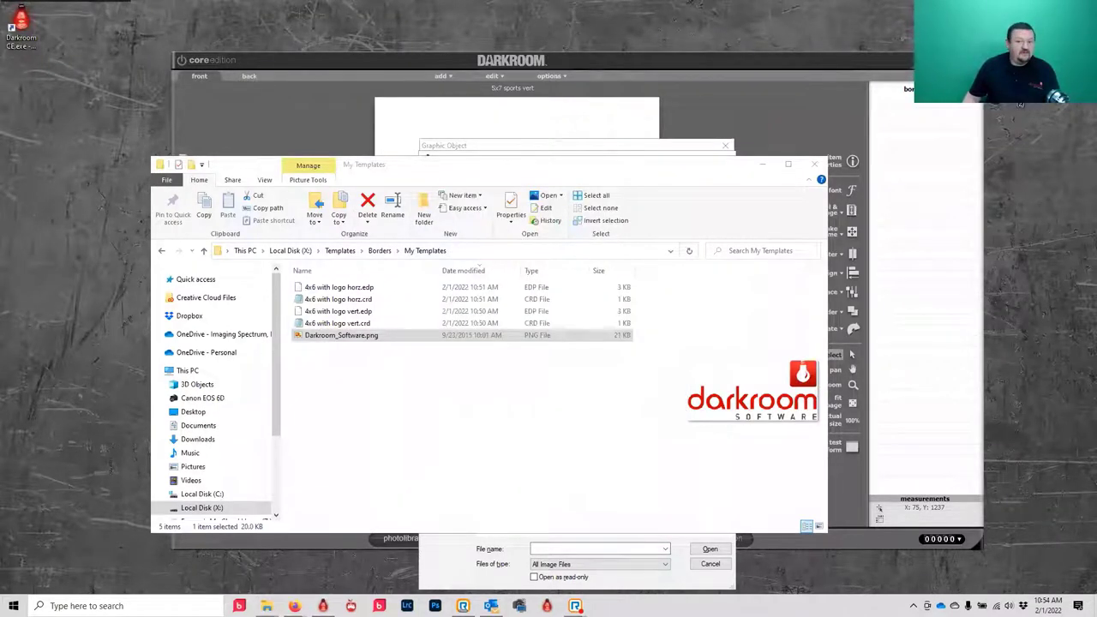
pyautogui.hotkey('alt', 'Tab')
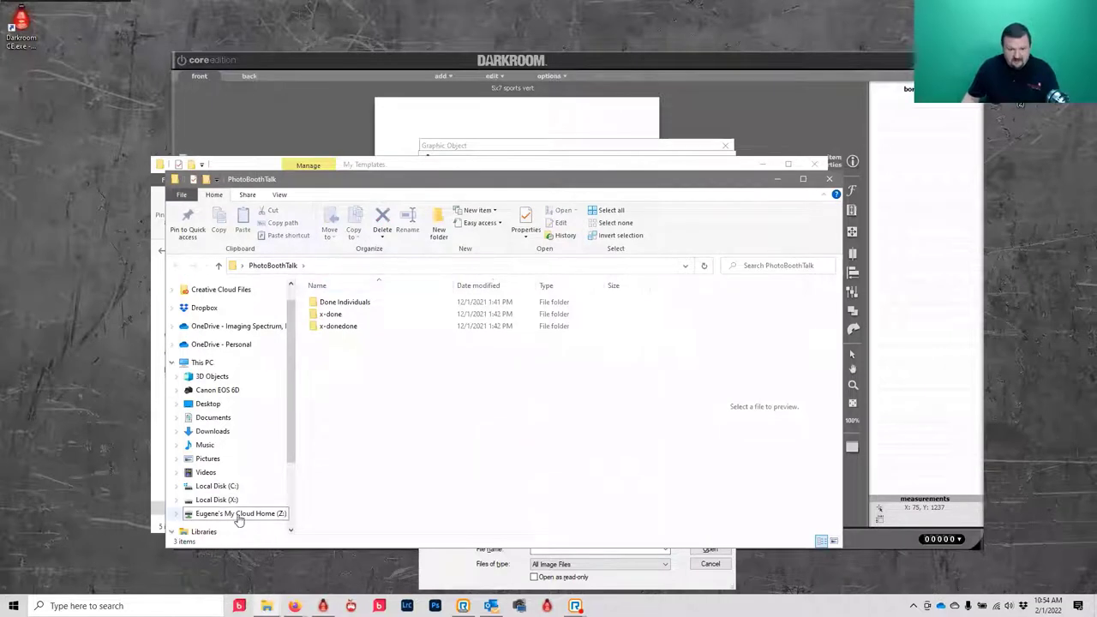
pyautogui.click(201, 362)
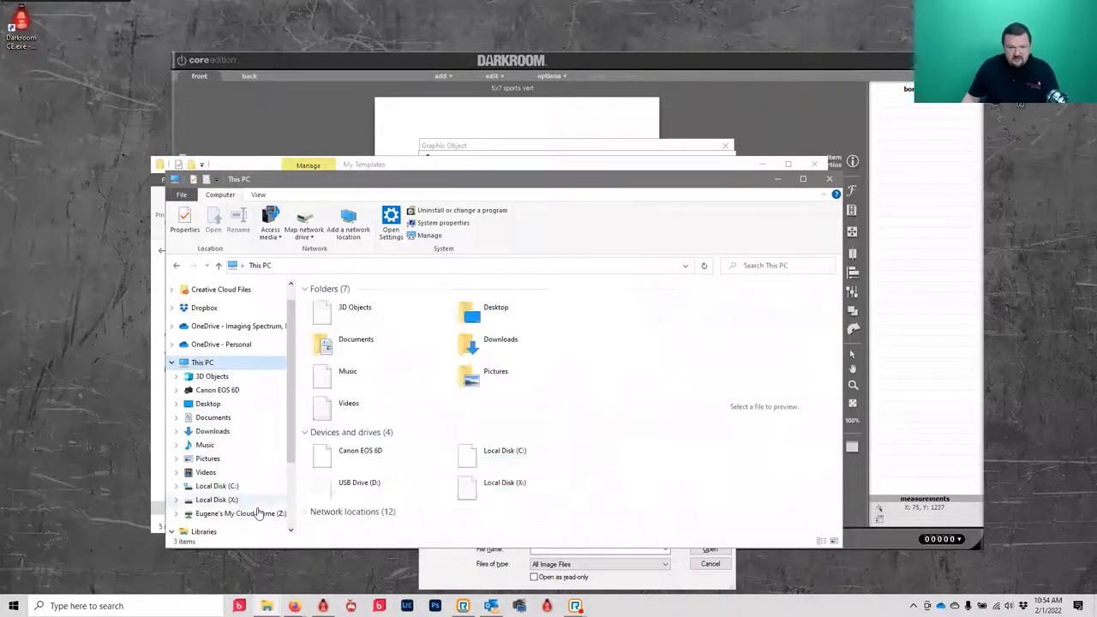
pyautogui.doubleClick(495, 378)
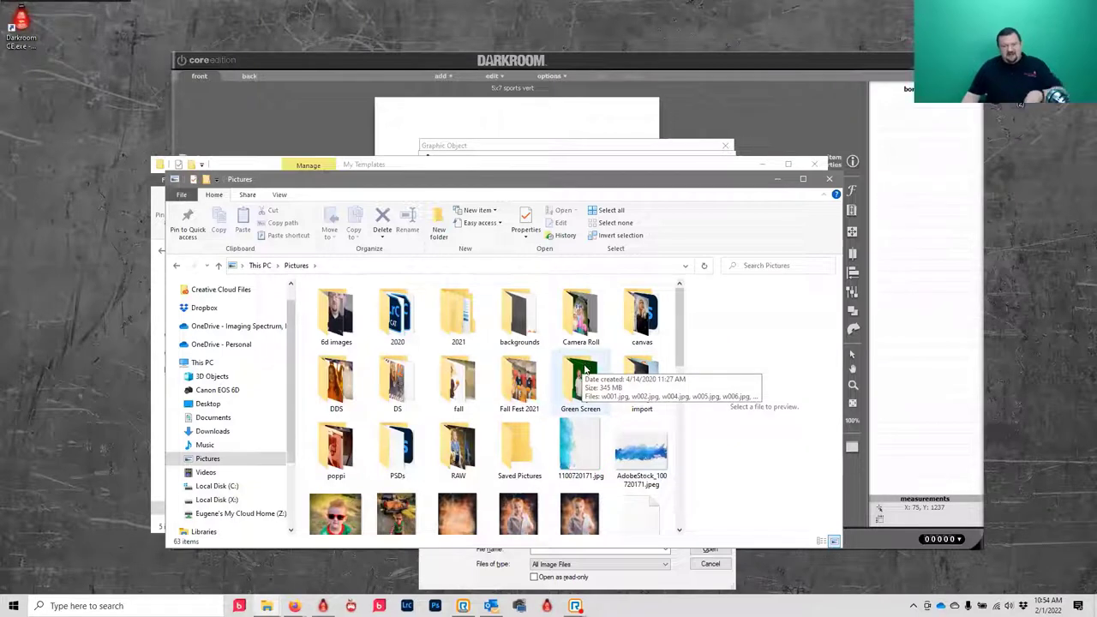
pyautogui.doubleClick(518, 323)
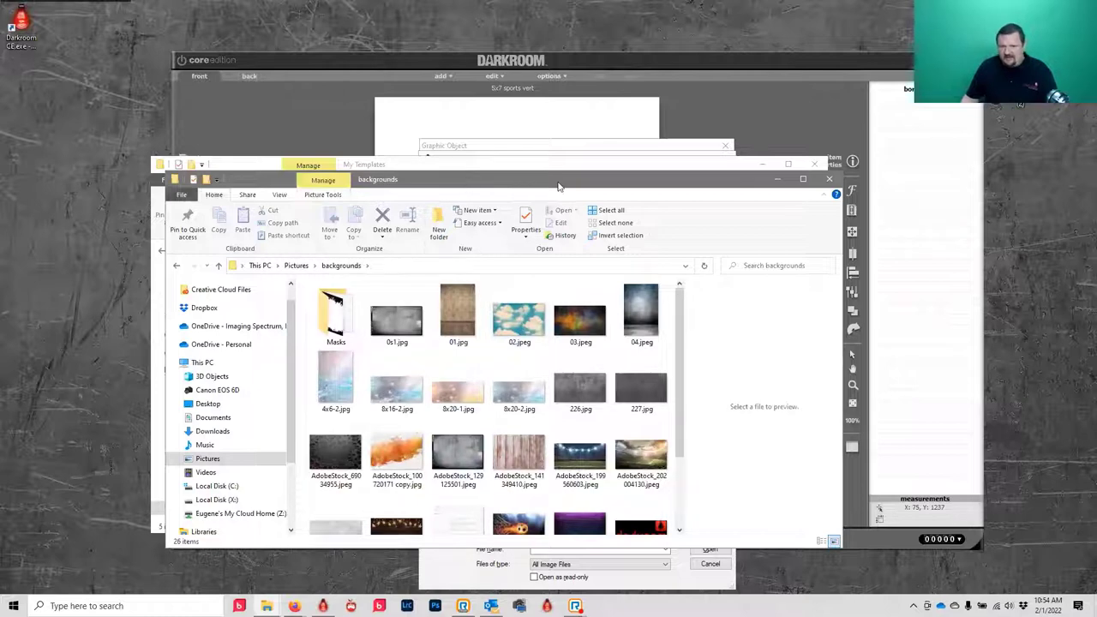
# - Copy 04.jpeg and lower 2.png from backgrounds into the My Templates folder
pyautogui.moveTo(557, 187); pyautogui.dragTo(830, 95)
pyautogui.scroll(-2, 870, 348)
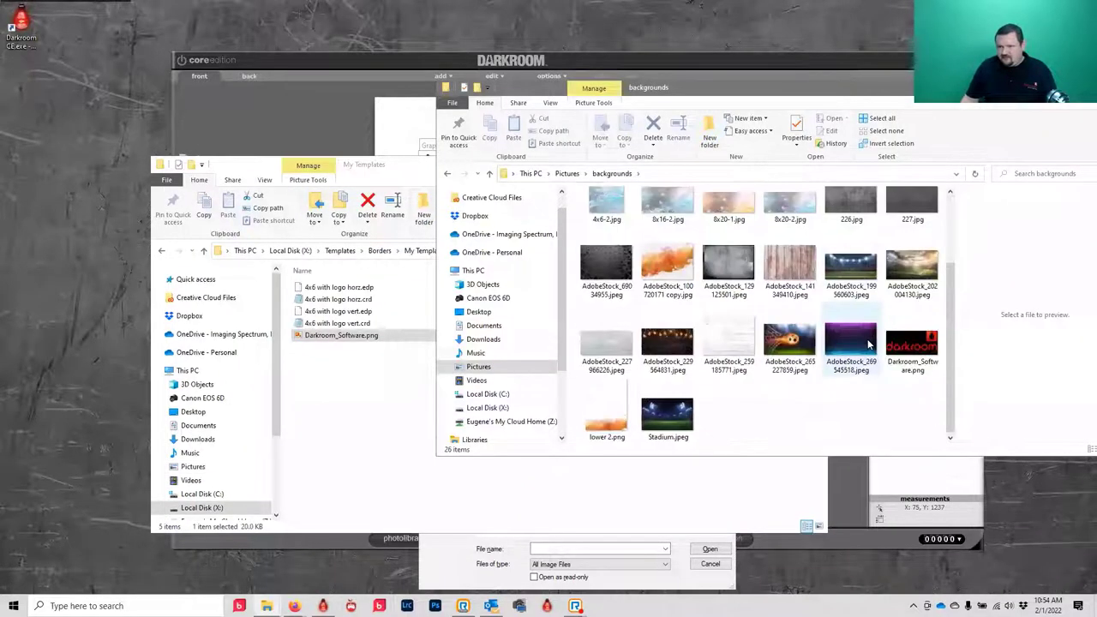
pyautogui.scroll(2, 865, 379)
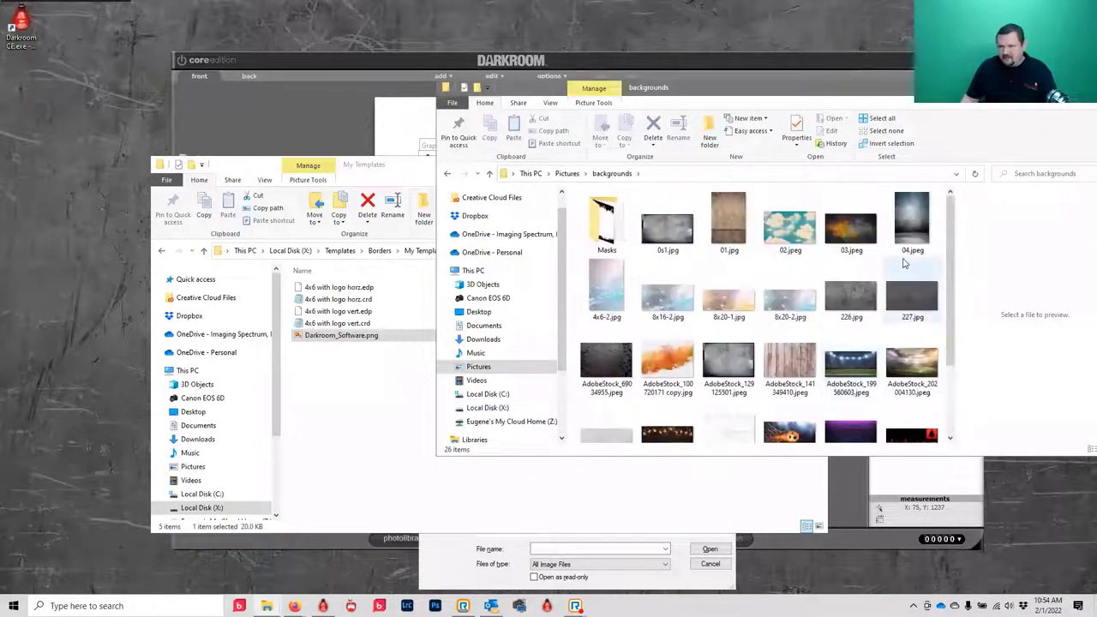
pyautogui.click(908, 229)
pyautogui.moveTo(906, 226); pyautogui.dragTo(347, 464)
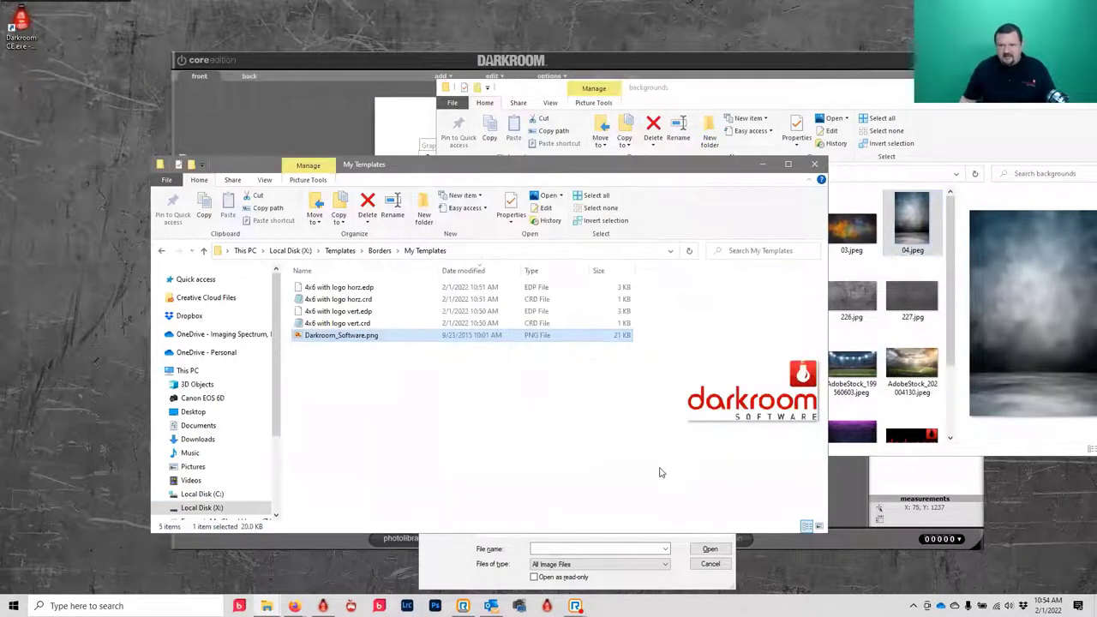
pyautogui.hotkey('alt', 'Tab')
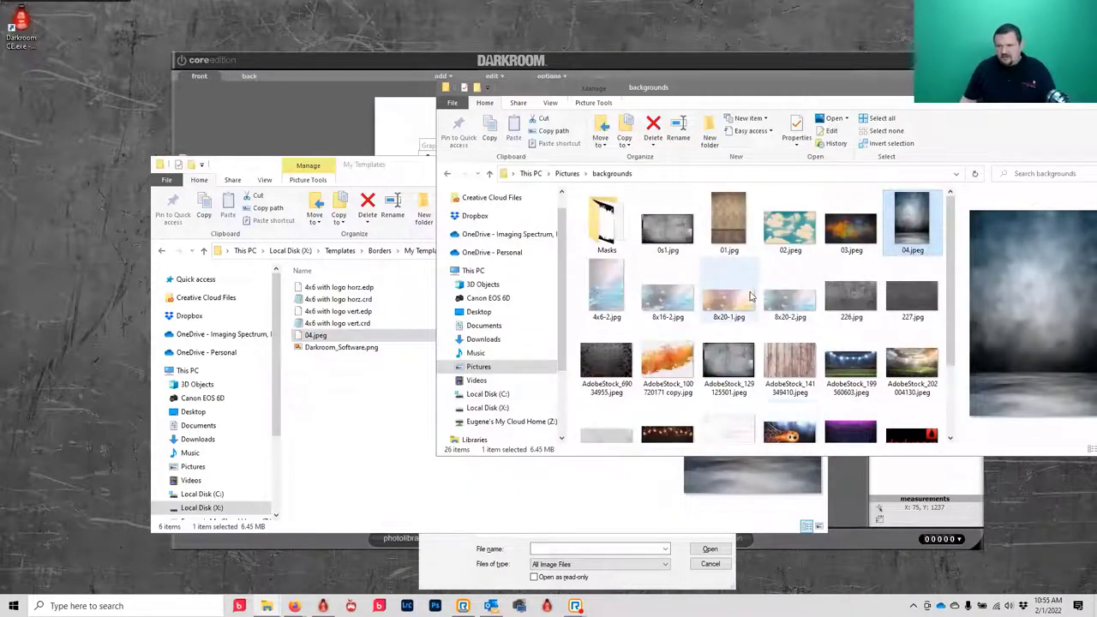
pyautogui.scroll(-2, 795, 304)
pyautogui.moveTo(607, 416); pyautogui.dragTo(343, 445)
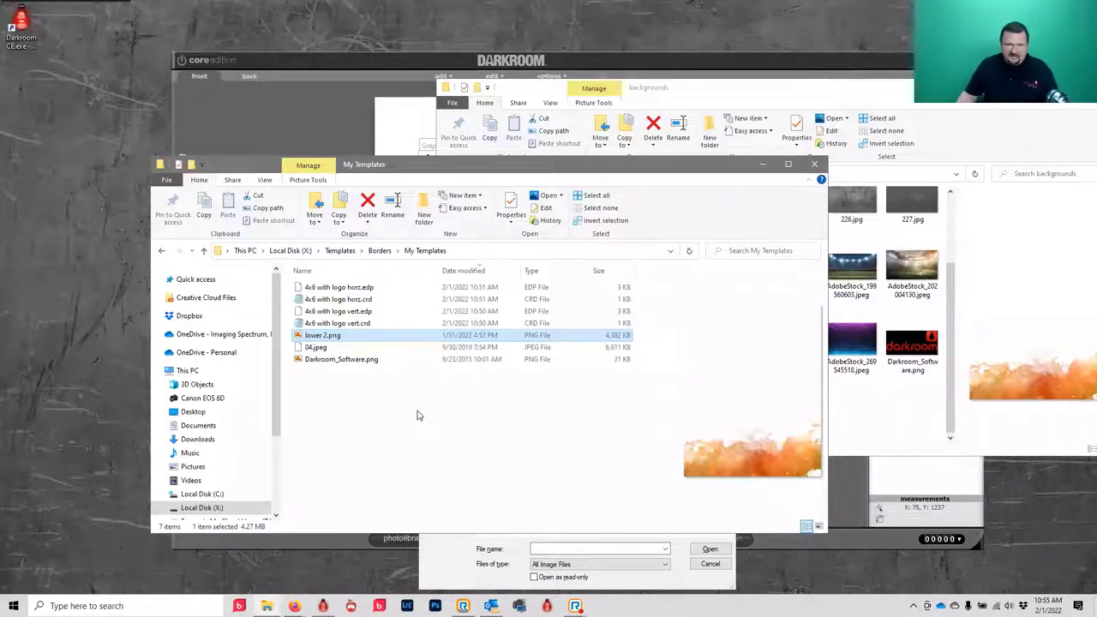
# - Set the graphic object's file to 04.jpeg and place it as the template backdrop
pyautogui.click(285, 138)
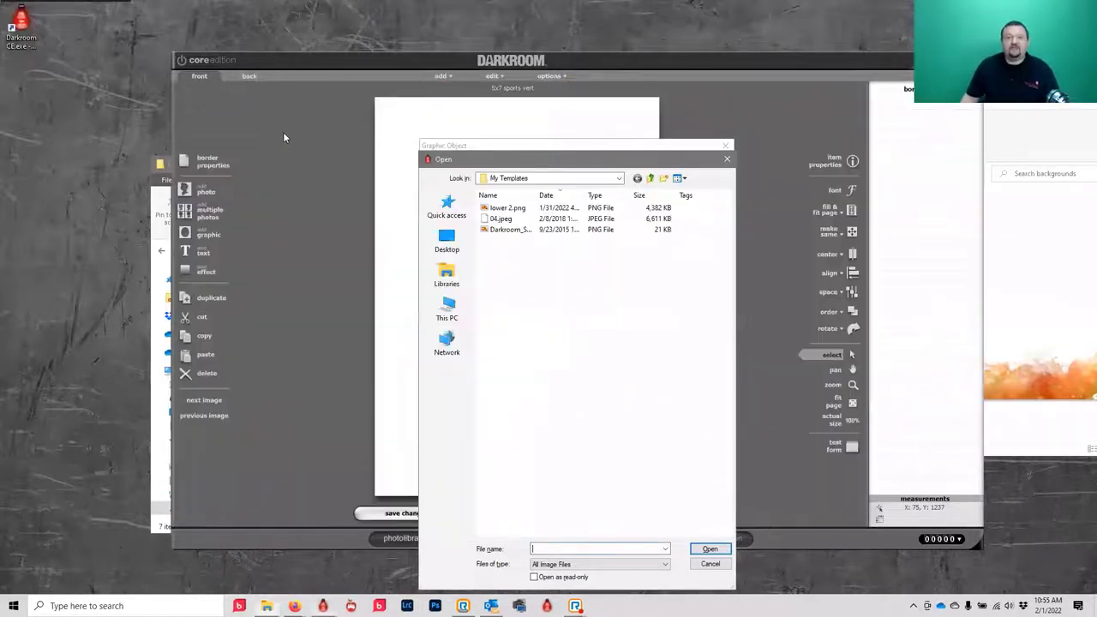
pyautogui.click(512, 230)
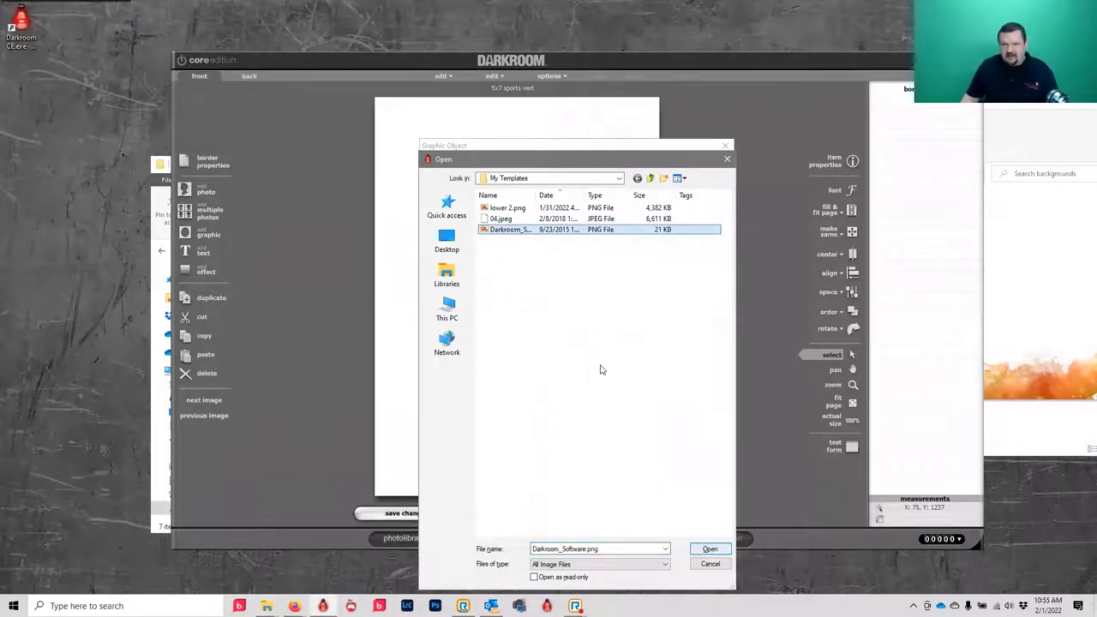
pyautogui.click(502, 219)
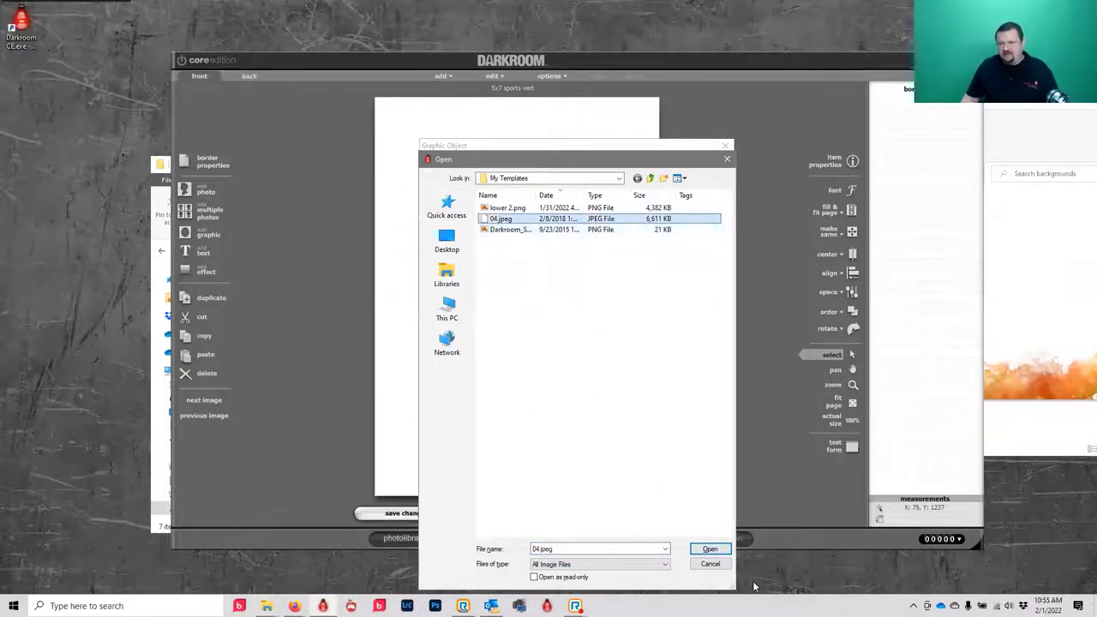
pyautogui.click(709, 548)
pyautogui.click(662, 452)
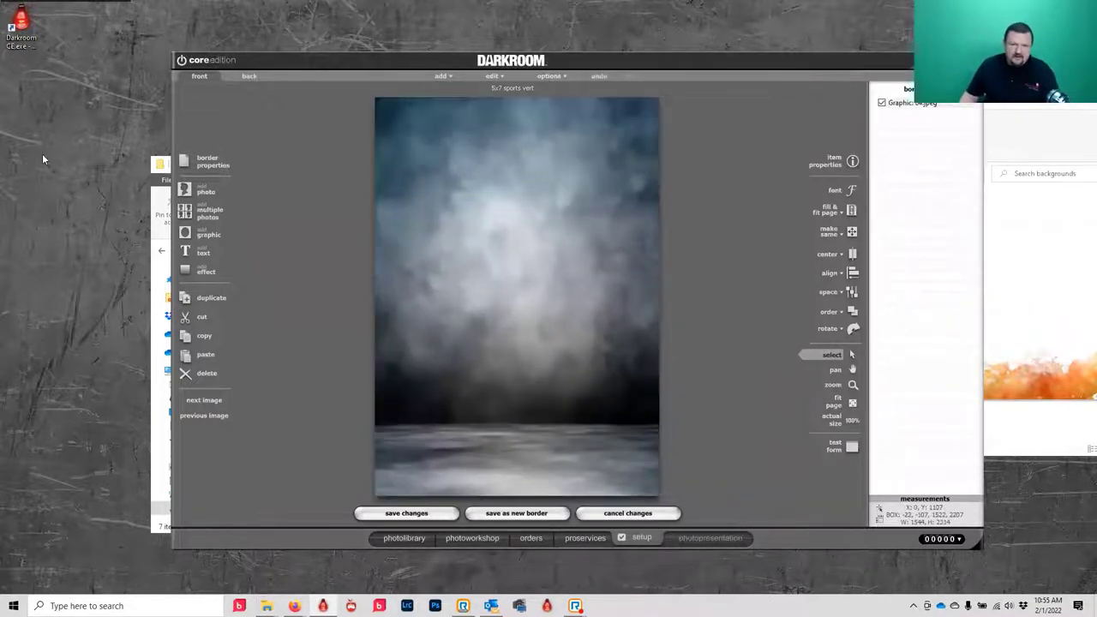
# - Add a photo area with Chroma-key transparency onto the backdrop
pyautogui.click(194, 186)
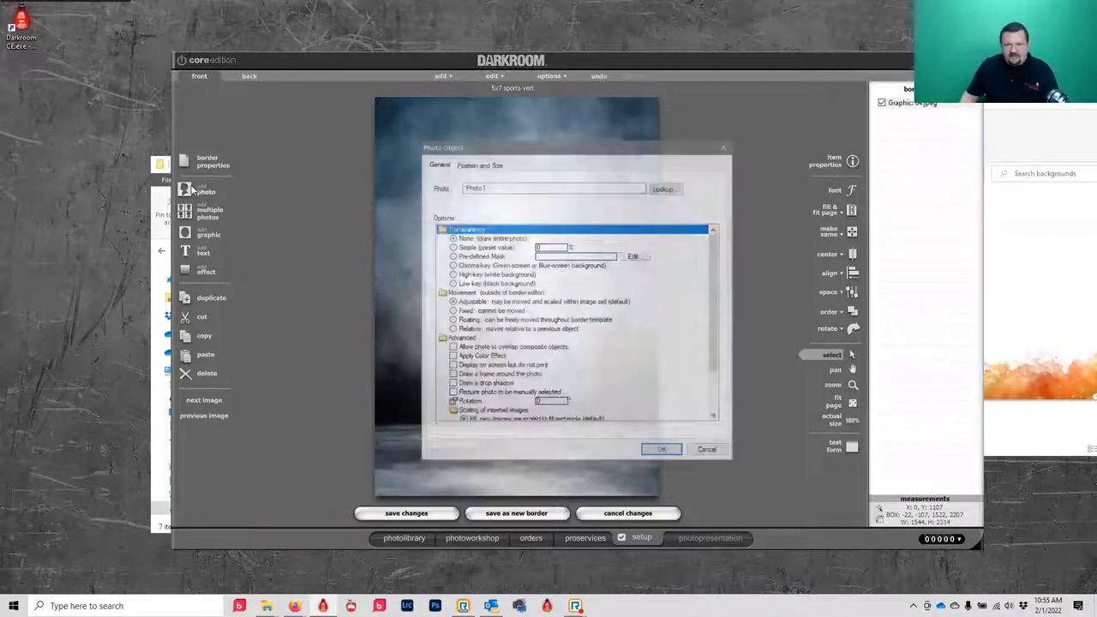
pyautogui.click(451, 265)
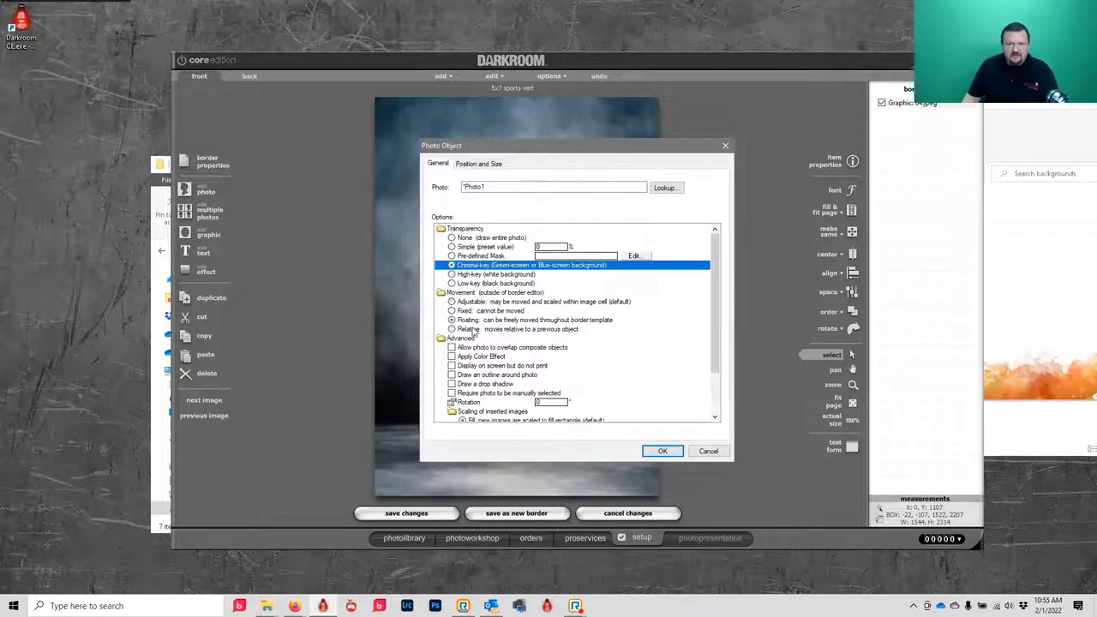
pyautogui.click(663, 451)
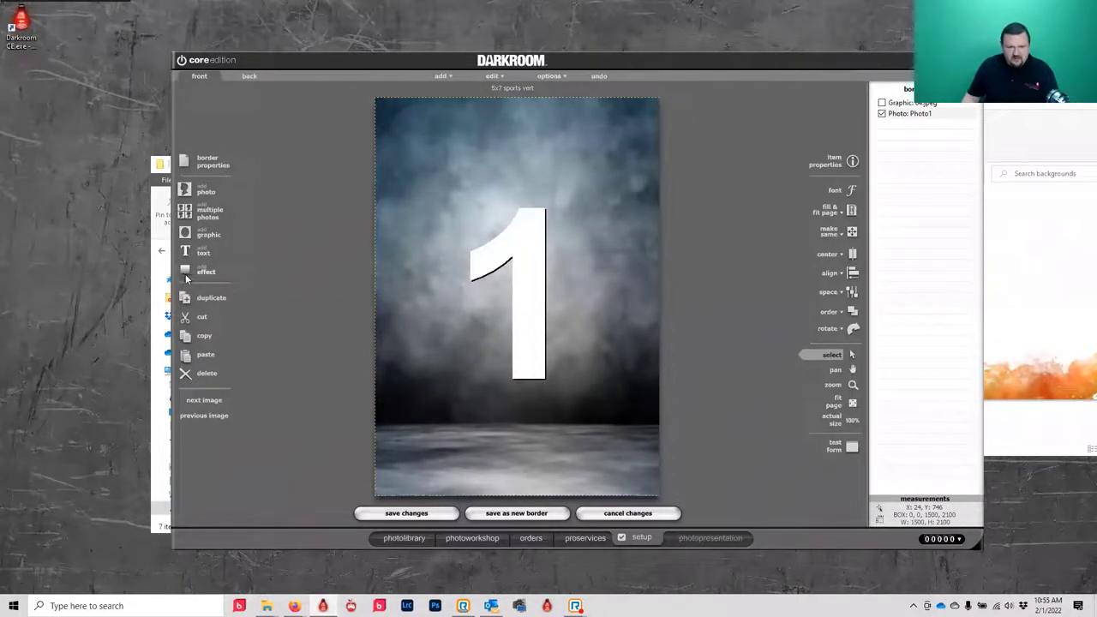
# - Add lower 2.png as a graphic object, placing the orange paint splash on the template
pyautogui.click(206, 232)
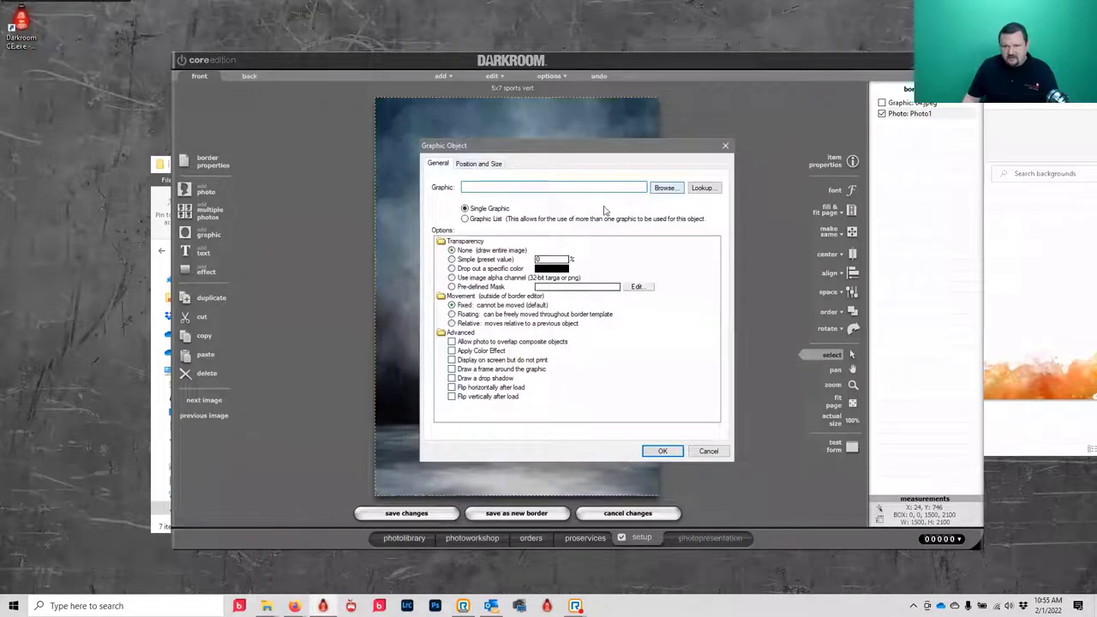
pyautogui.click(664, 188)
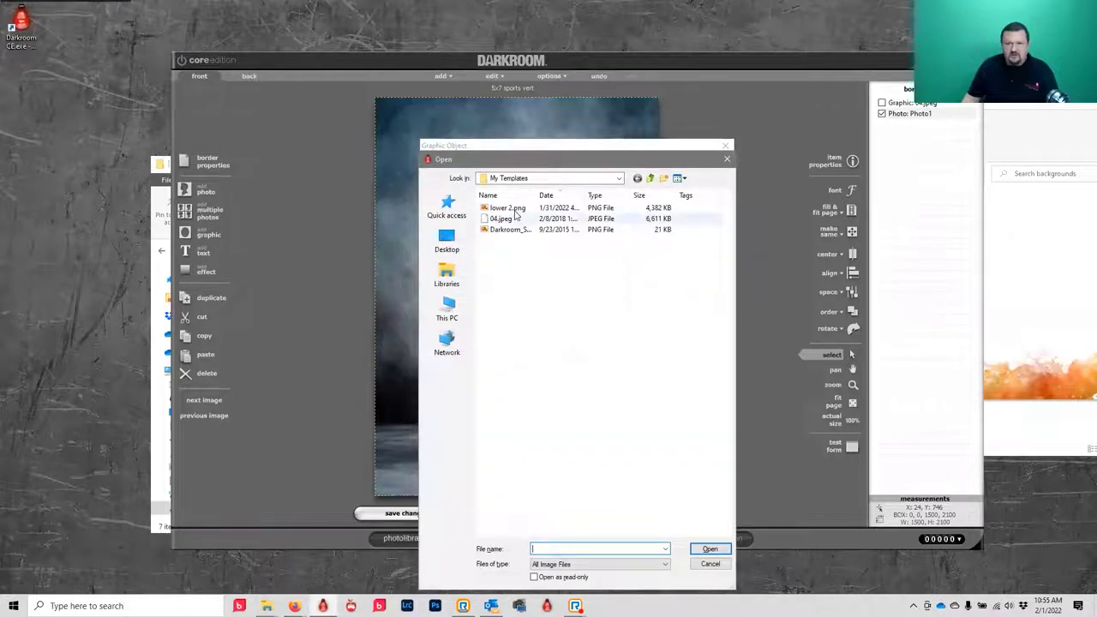
pyautogui.click(511, 208)
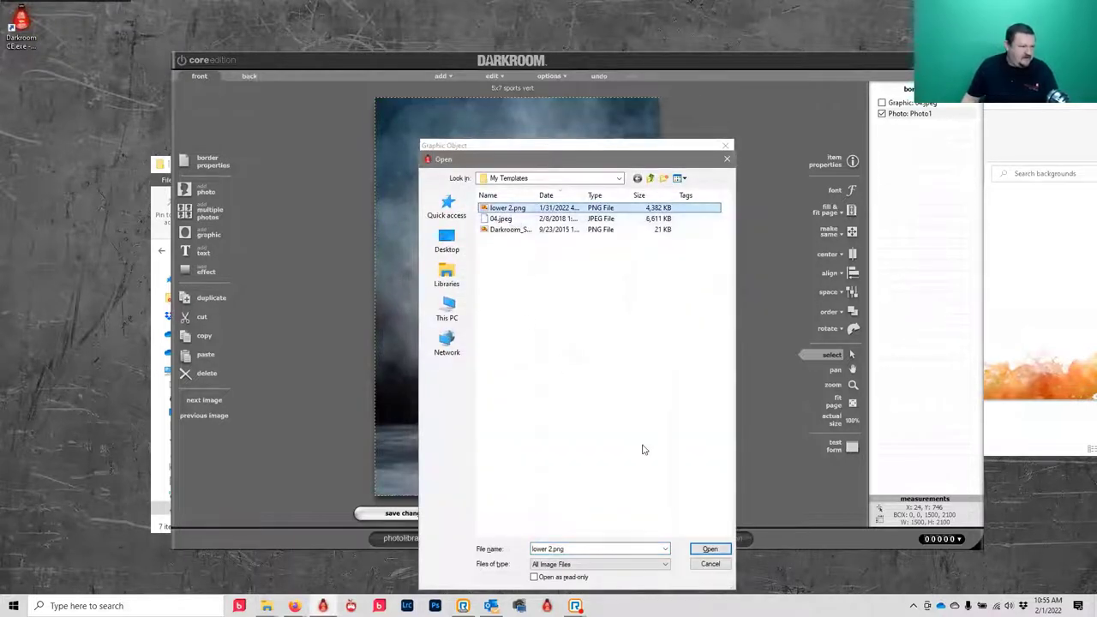
pyautogui.click(724, 551)
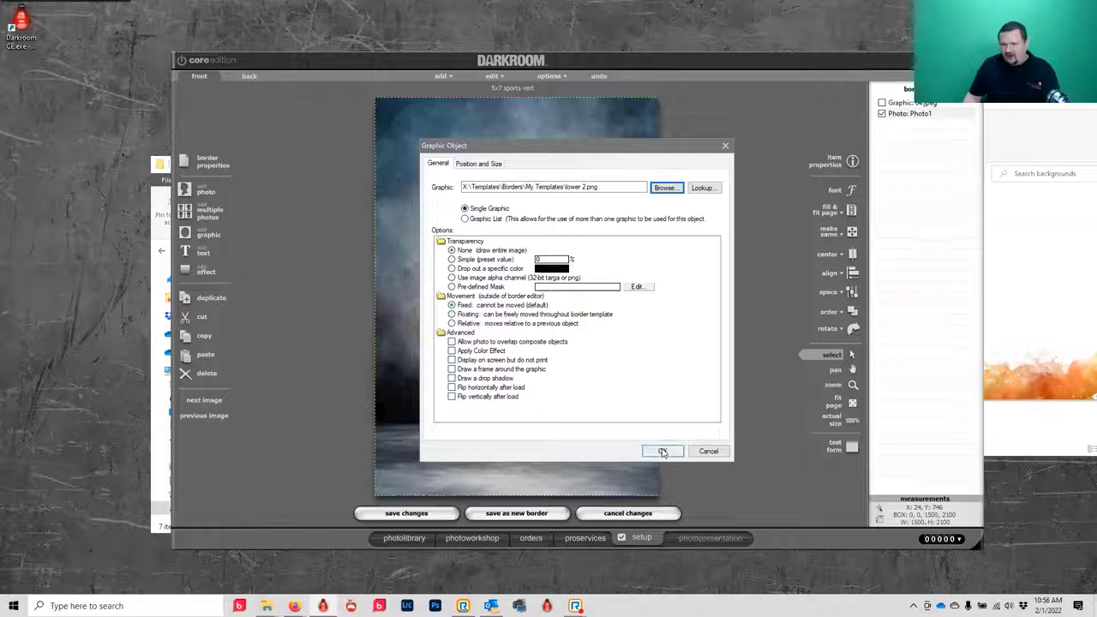
pyautogui.click(662, 453)
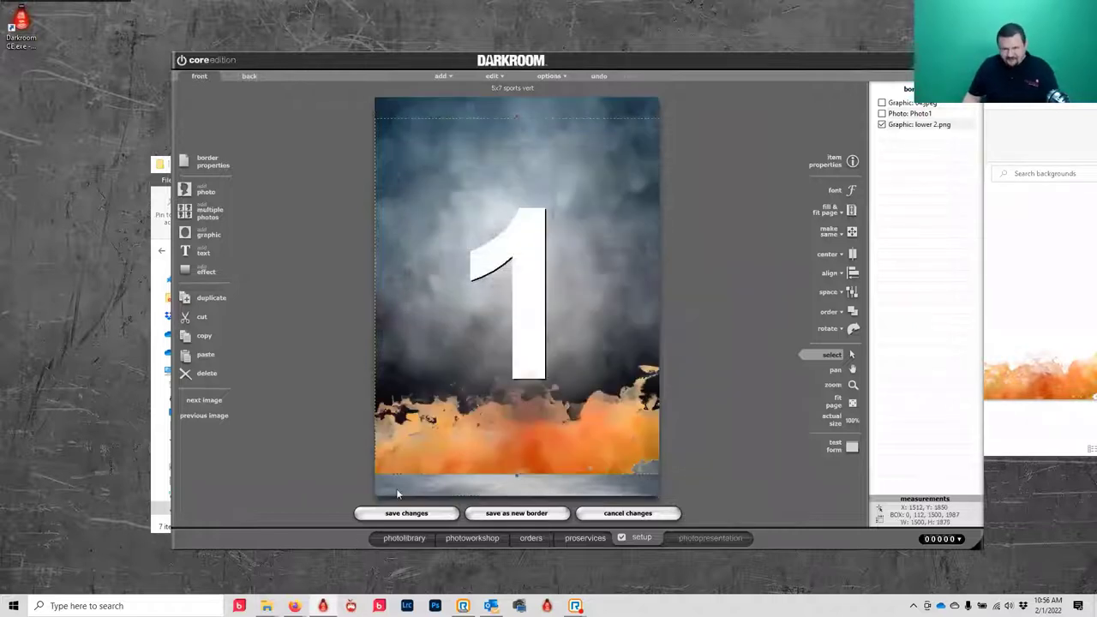
# - Move the orange splash flush with the page bottom, then start a new text object
pyautogui.moveTo(535, 446); pyautogui.dragTo(533, 469)
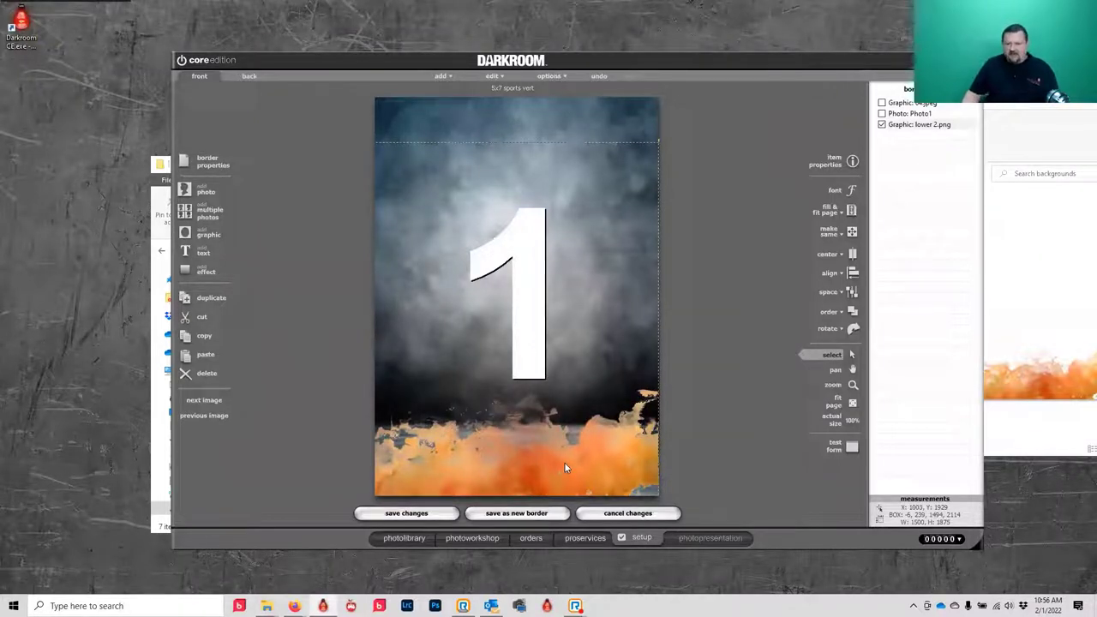
pyautogui.click(203, 252)
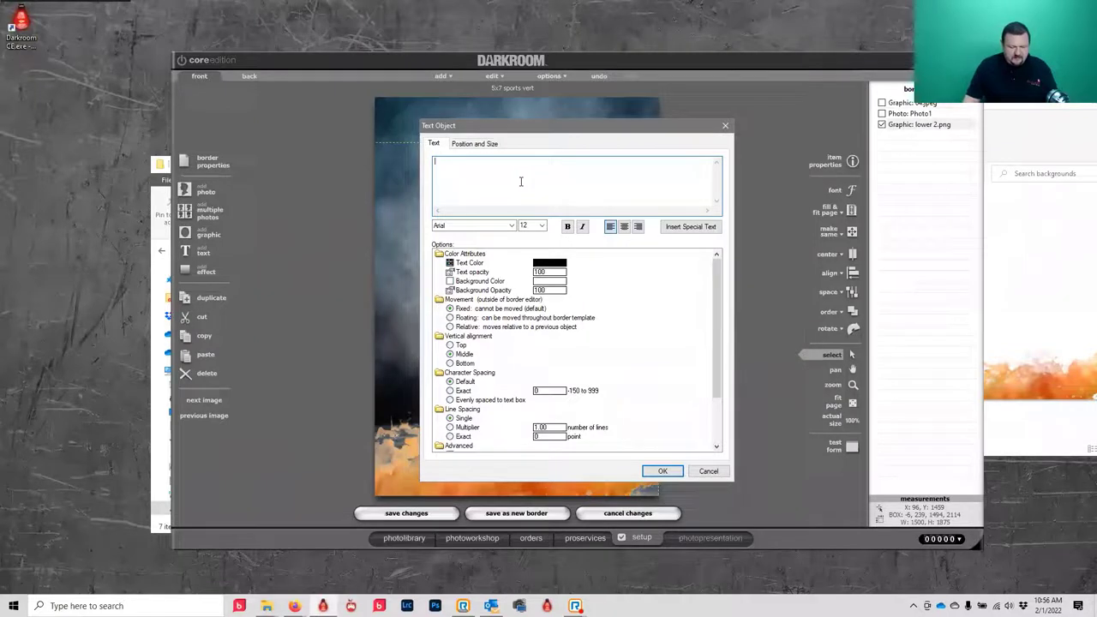
# - Type the person's name as a text object and add it to the template
pyautogui.click(705, 228)
pyautogui.moveTo(701, 244)
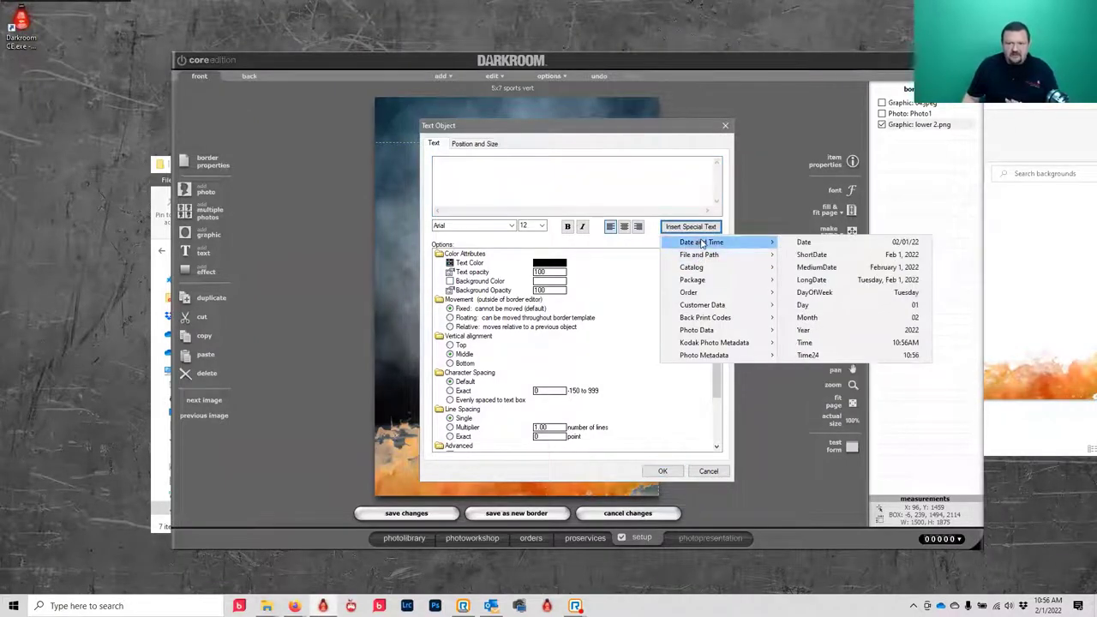
pyautogui.click(539, 183)
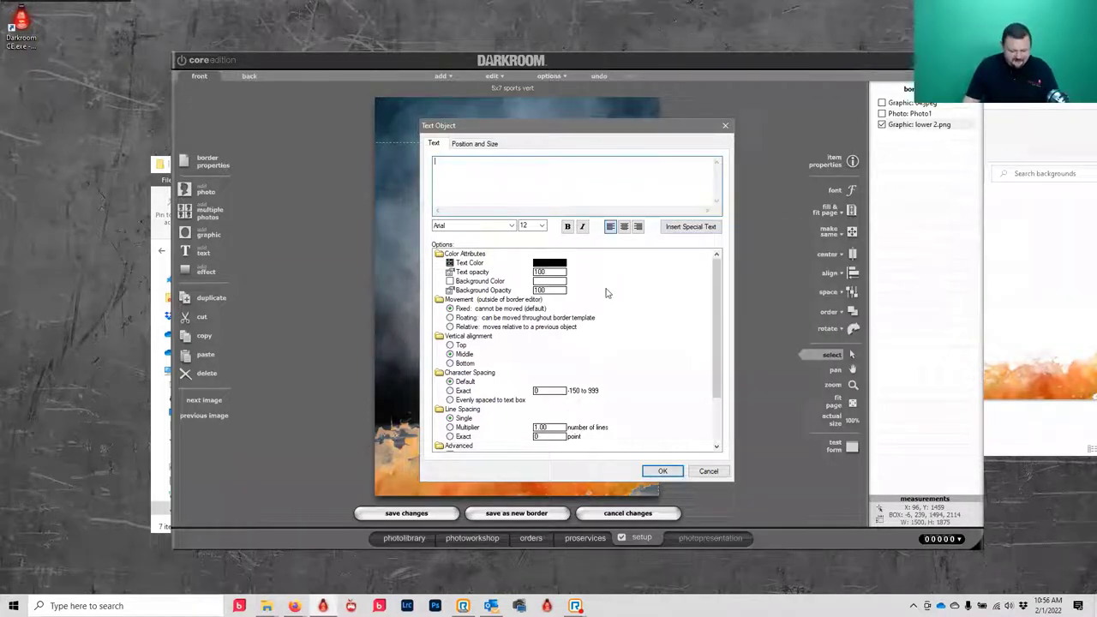
pyautogui.write('Eugene')
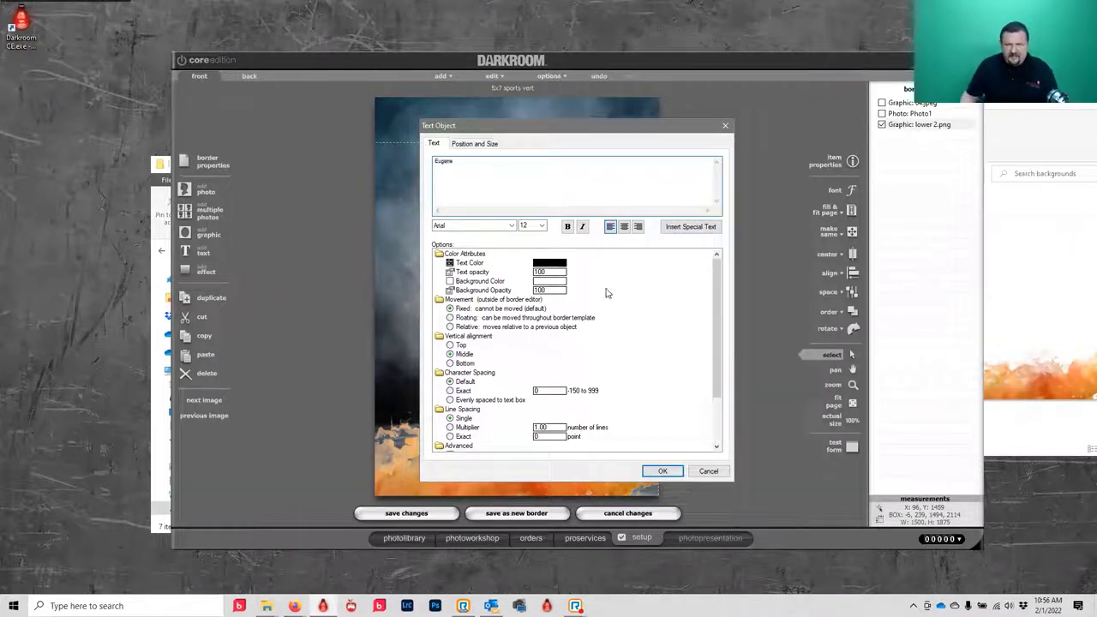
pyautogui.click(663, 470)
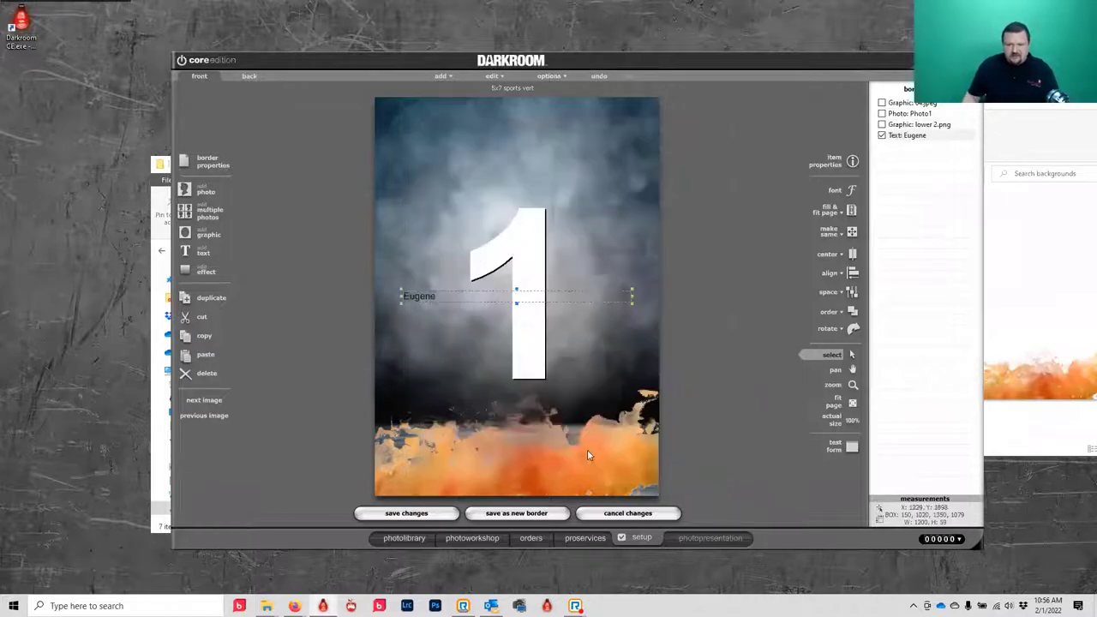
# - Format the name text as white 34-point Bilbo Swash Caps with a drop shadow
pyautogui.doubleClick(415, 296)
pyautogui.click(542, 227)
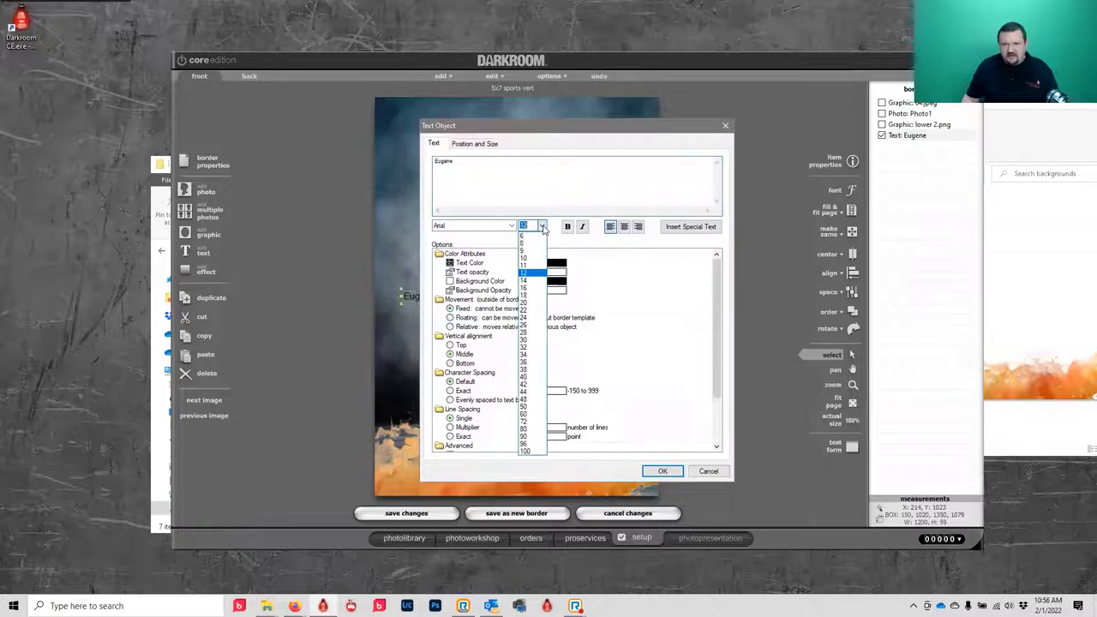
pyautogui.click(531, 355)
pyautogui.click(511, 225)
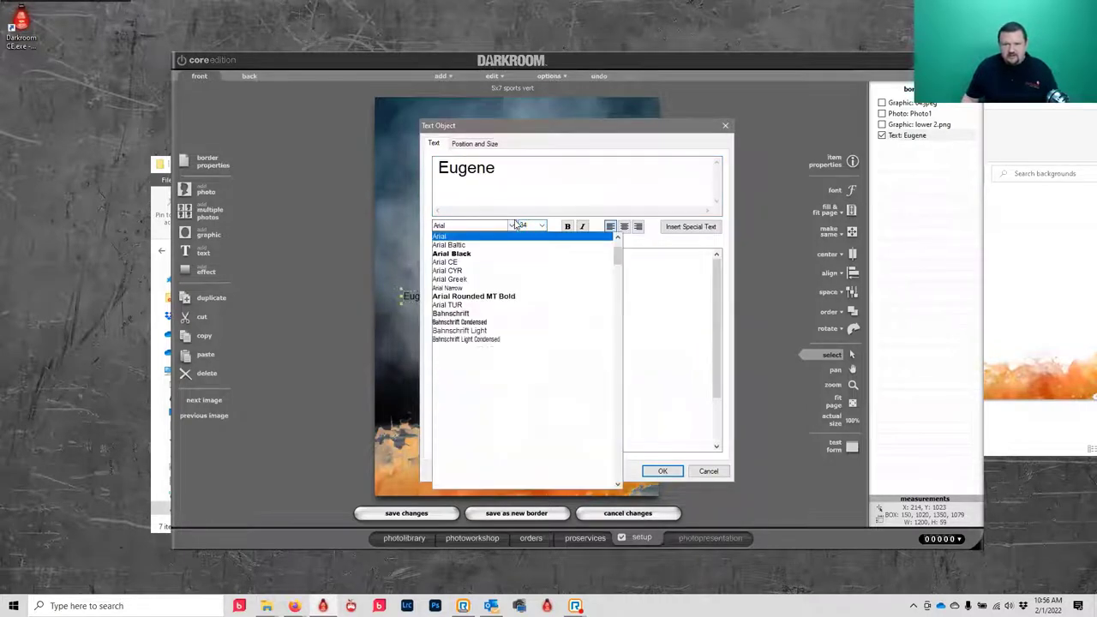
pyautogui.scroll(-2, 507, 456)
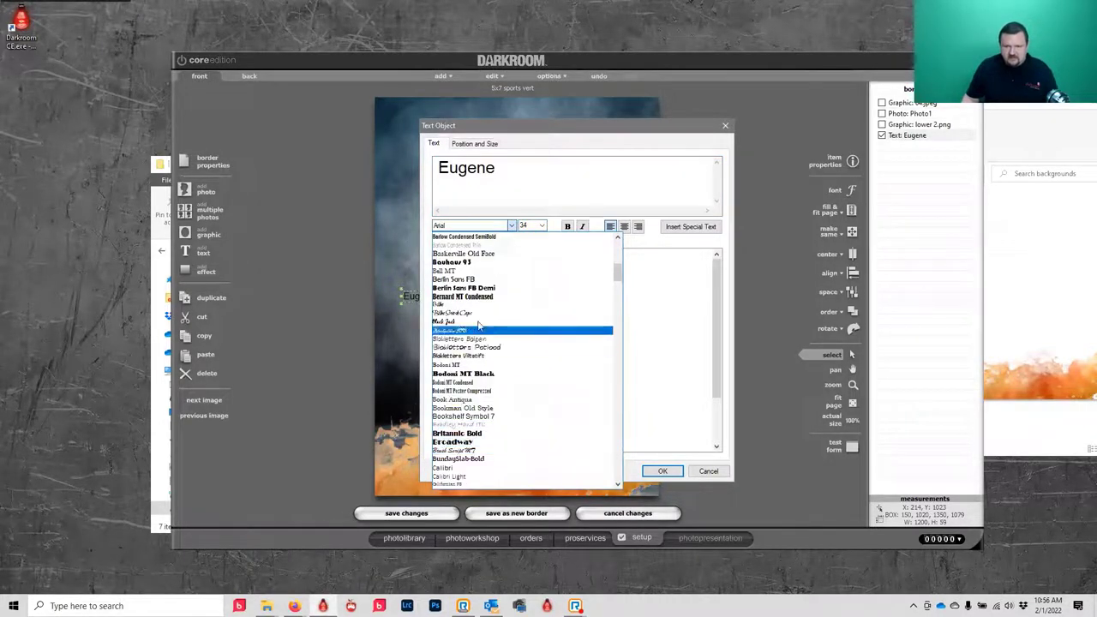
pyautogui.click(468, 314)
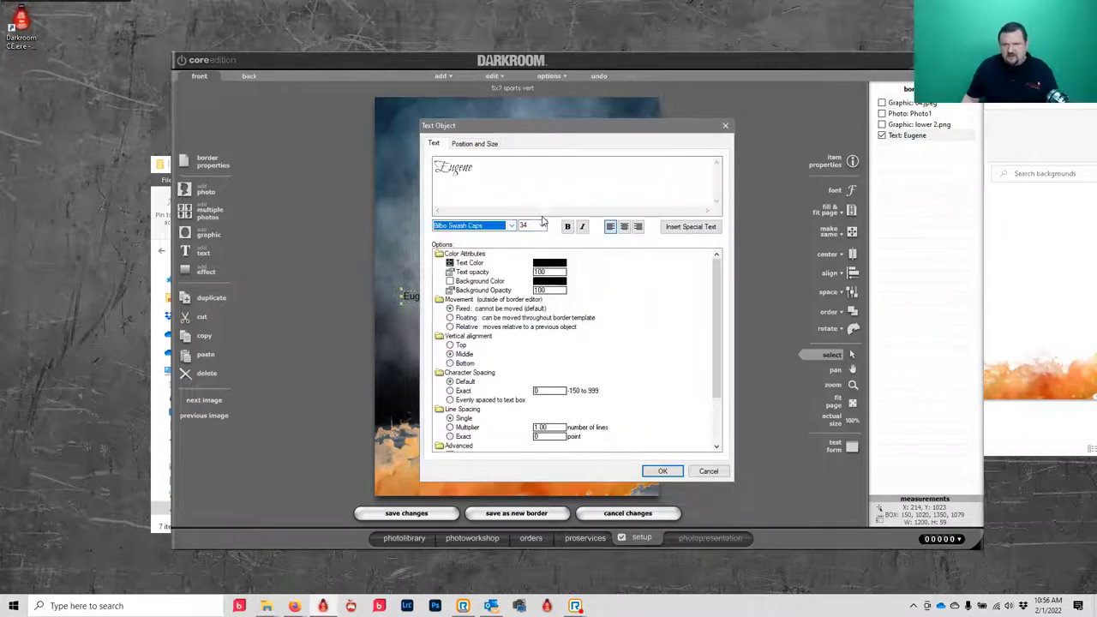
pyautogui.click(556, 263)
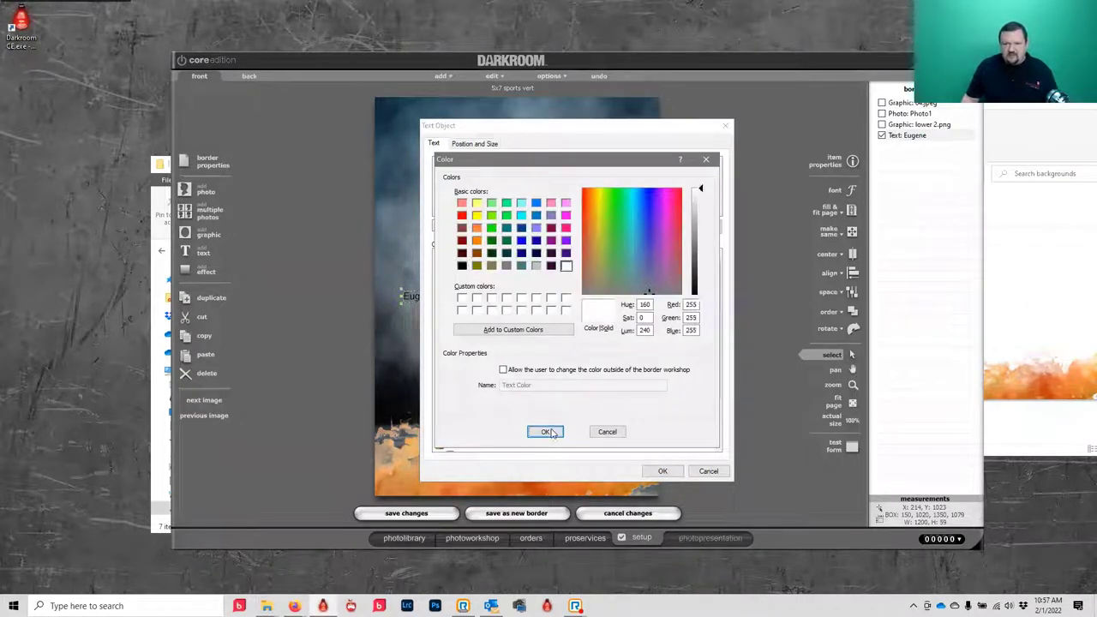
pyautogui.click(545, 431)
pyautogui.scroll(-2, 497, 405)
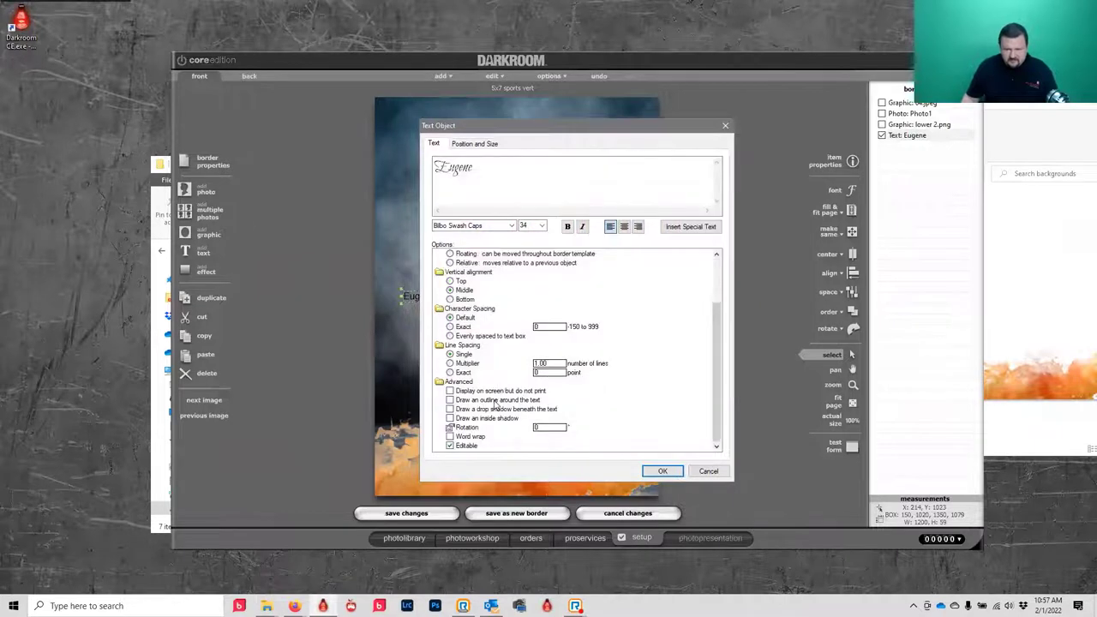
pyautogui.click(450, 409)
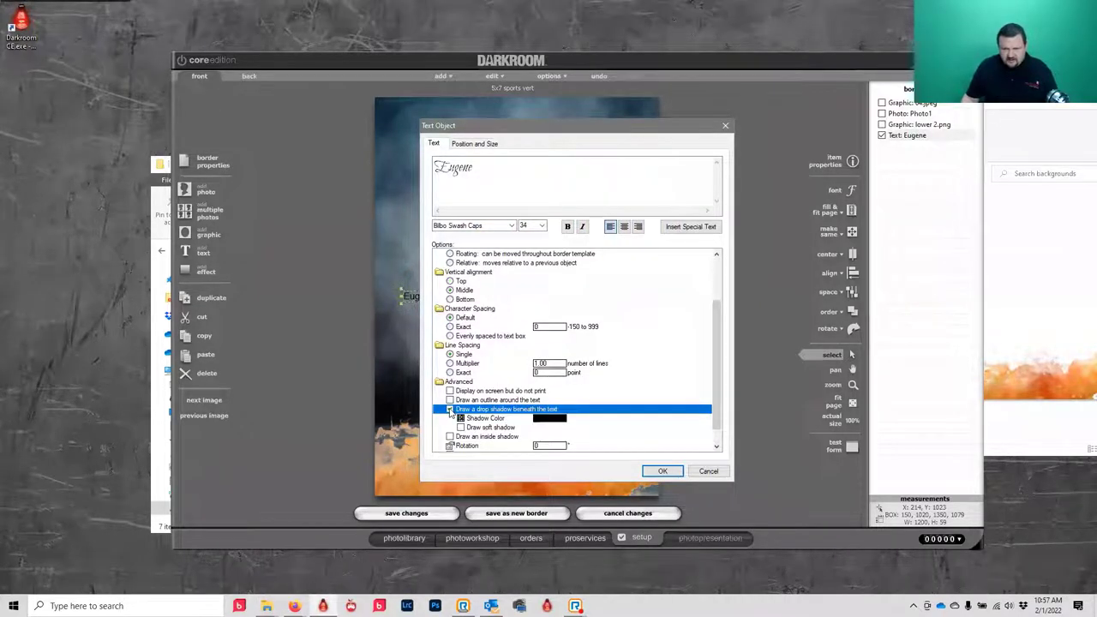
pyautogui.click(662, 470)
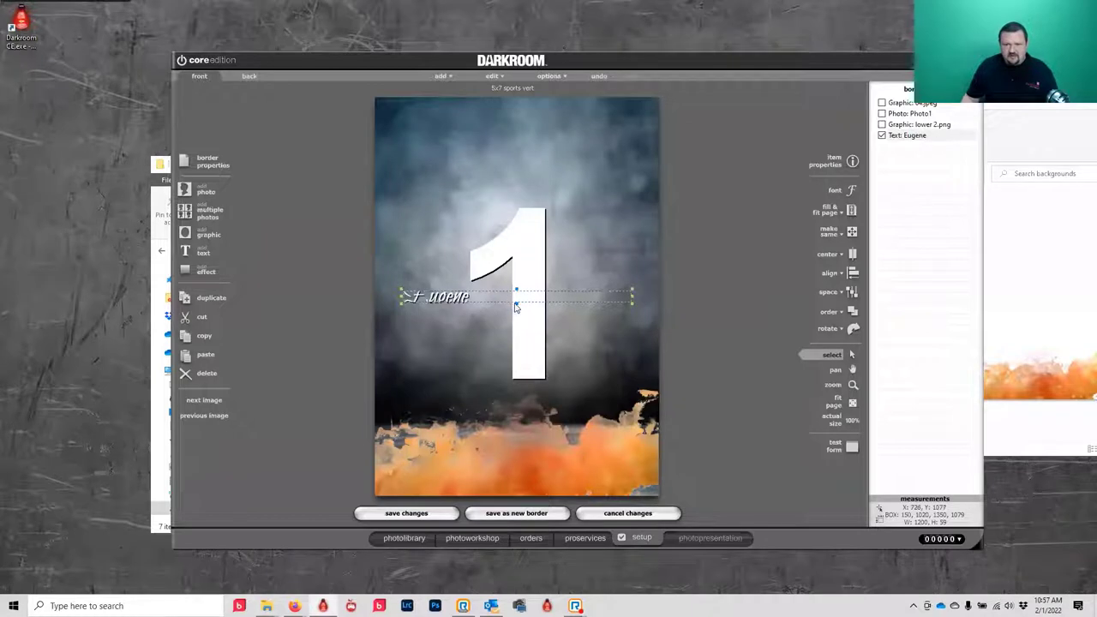
# - Resize the name's text box to fit the word, enlarge it, and move it onto the orange splash
pyautogui.moveTo(515, 304); pyautogui.dragTo(515, 361)
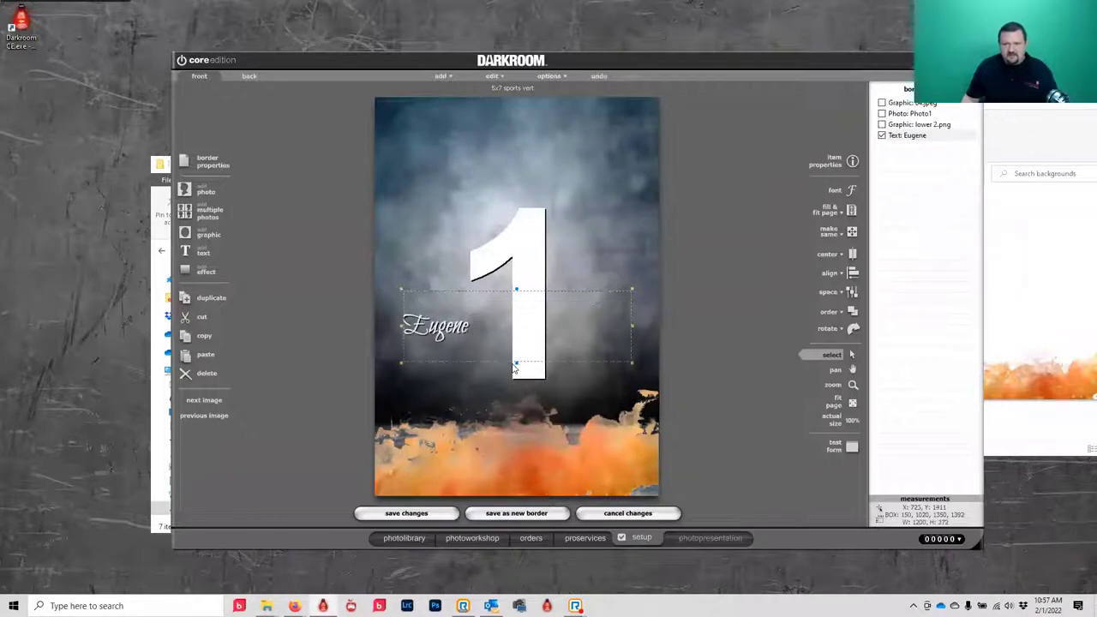
pyautogui.moveTo(605, 325); pyautogui.dragTo(450, 336)
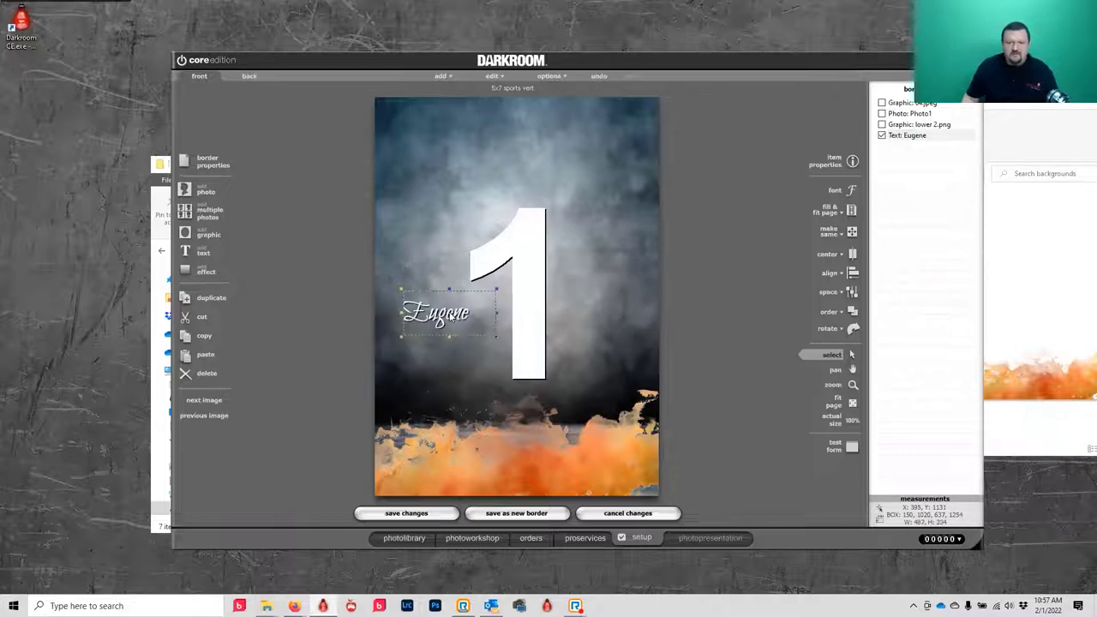
pyautogui.scroll(5, 451, 317)
pyautogui.moveTo(452, 317); pyautogui.dragTo(518, 463)
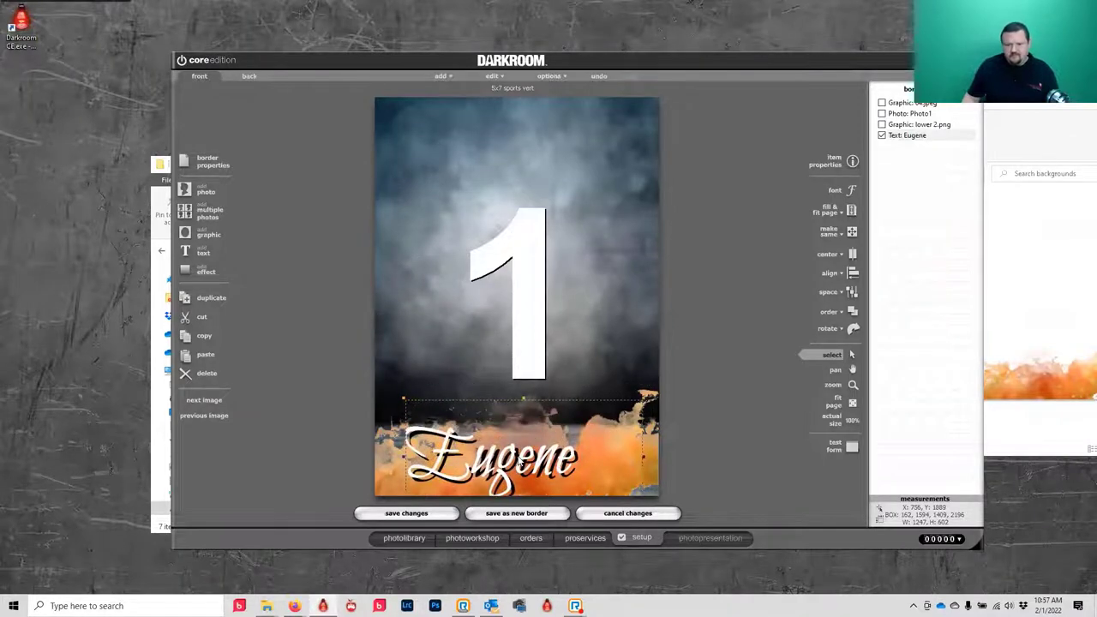
# - Turn on Draw soft shadow in the name text's Advanced options
pyautogui.doubleClick(519, 462)
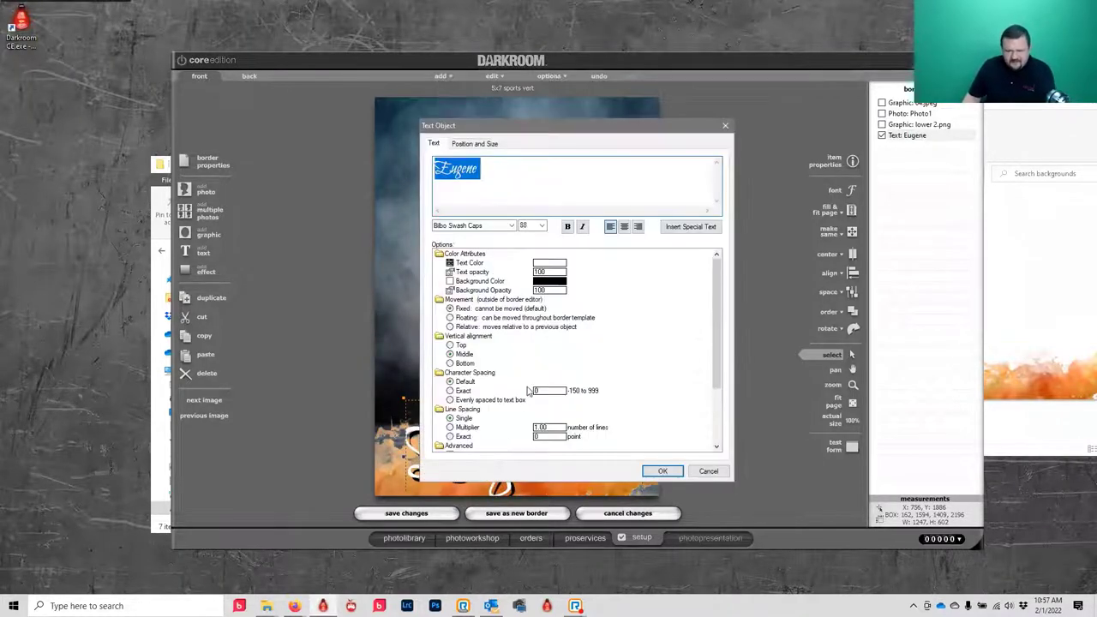
pyautogui.scroll(-3, 527, 396)
pyautogui.click(497, 409)
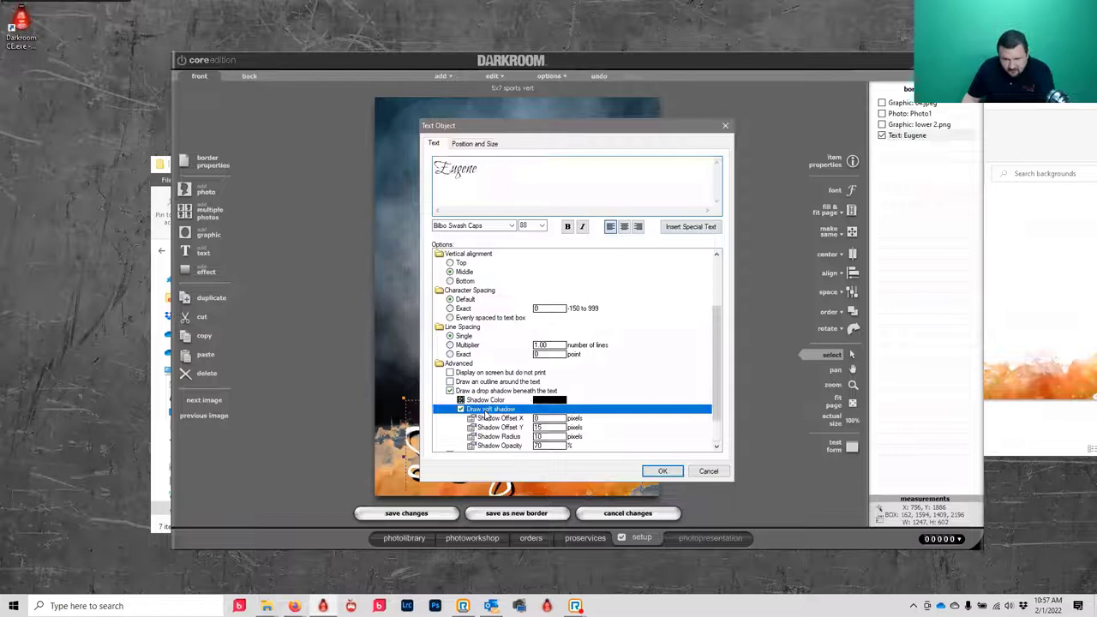
pyautogui.click(663, 471)
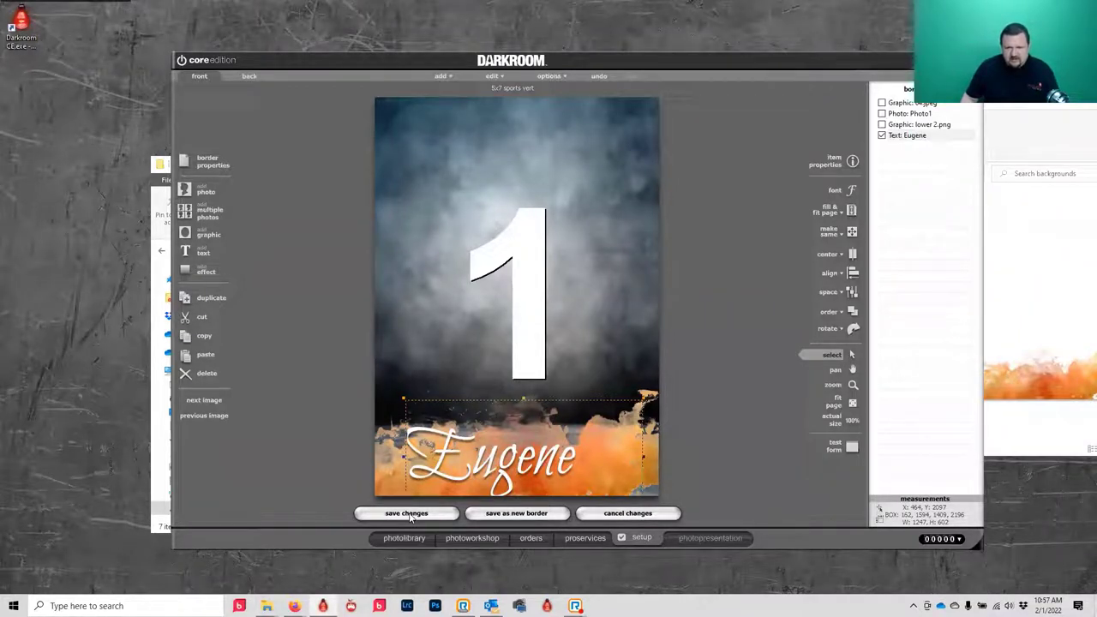
# - Save the edited border template into My Templates
pyautogui.click(552, 514)
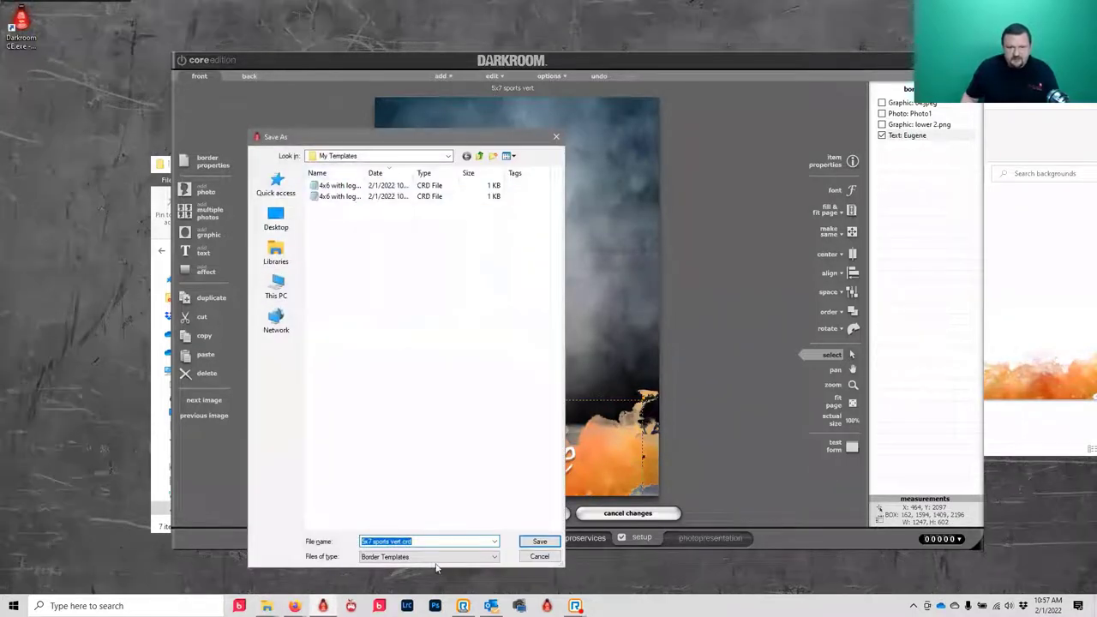
pyautogui.click(539, 541)
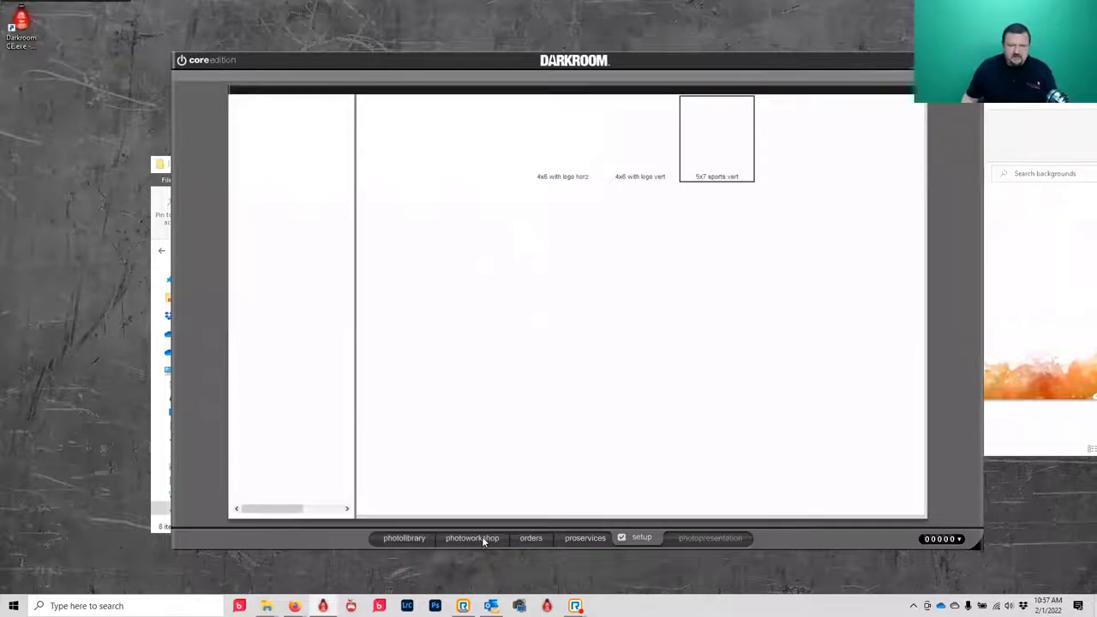
pyautogui.click(481, 538)
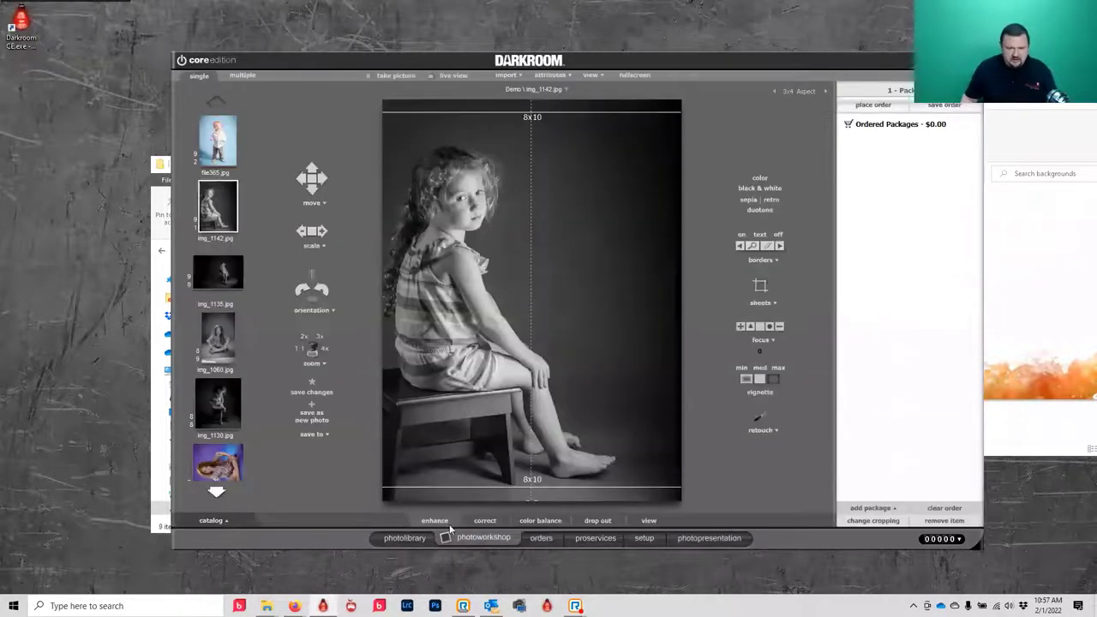
# - Open photo w009.jpg from the Demo GS green-screen catalog for editing
pyautogui.click(406, 538)
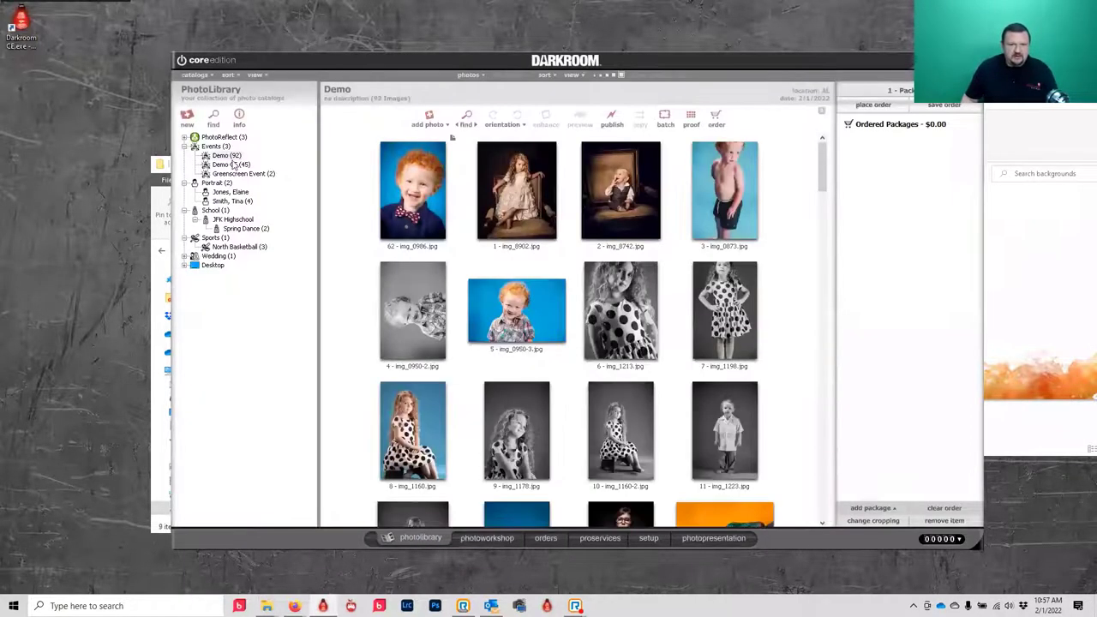
pyautogui.click(227, 163)
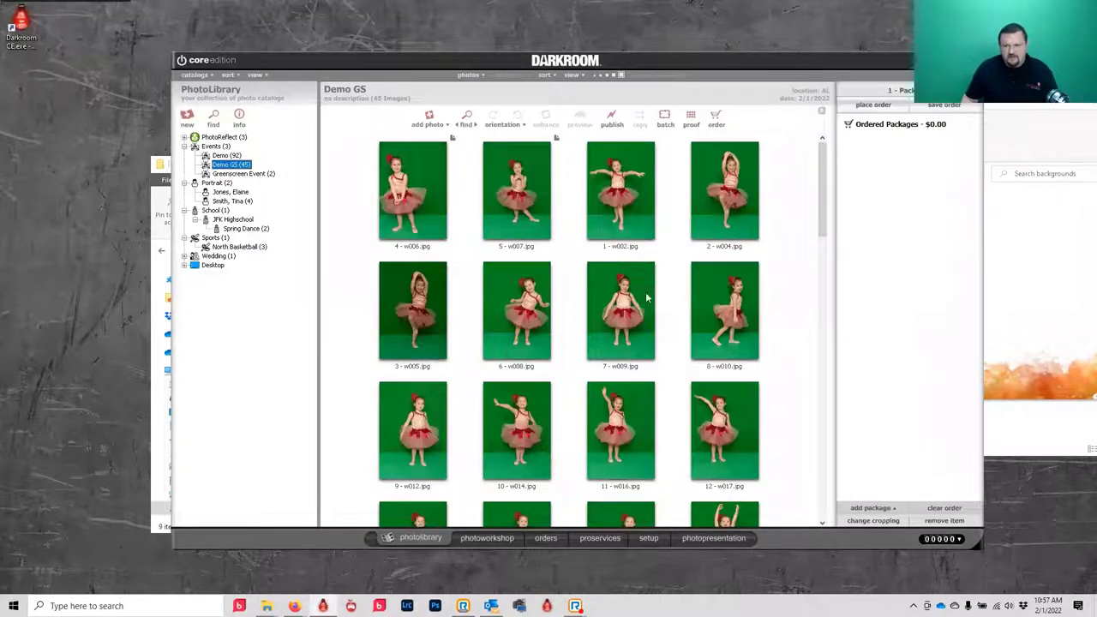
pyautogui.click(624, 297)
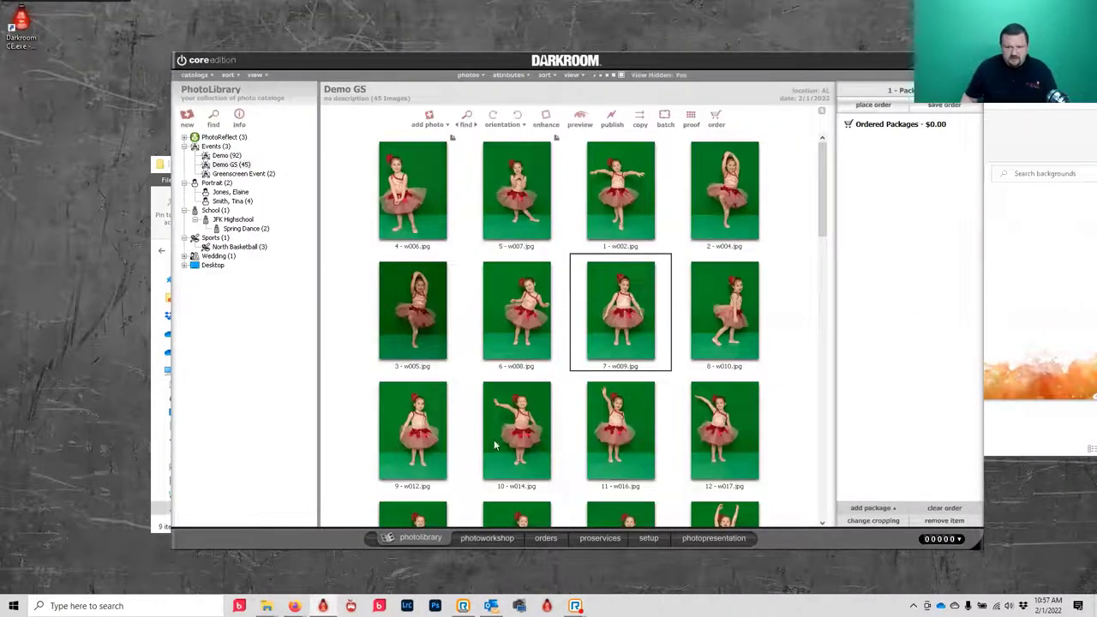
pyautogui.click(485, 538)
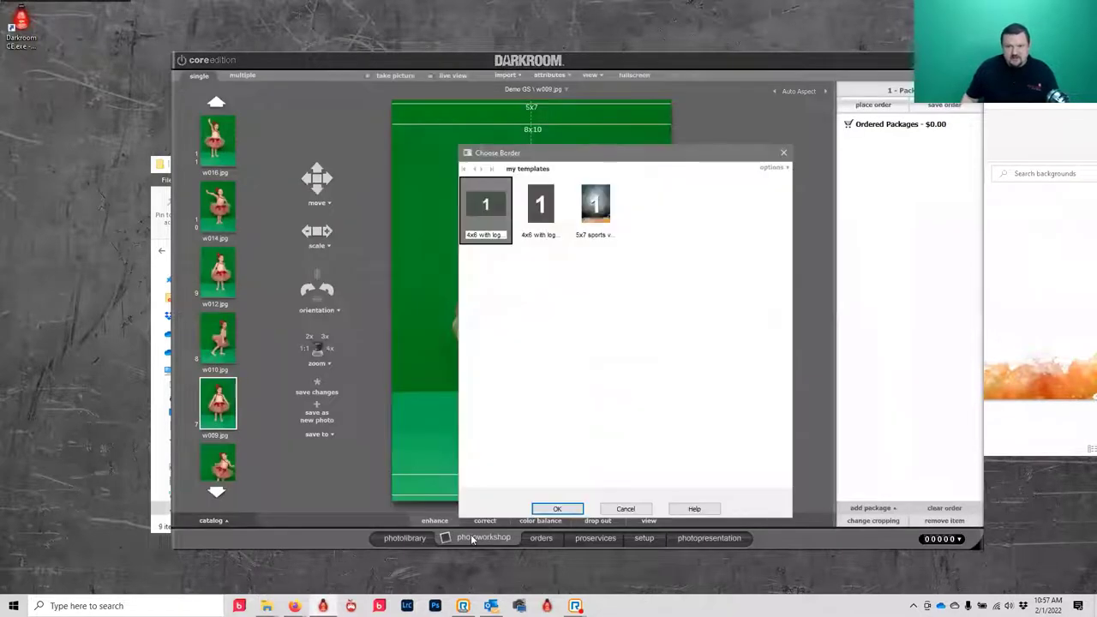
# - Apply the 5x7 sports vert border and replace its name text with the child's name
pyautogui.click(593, 197)
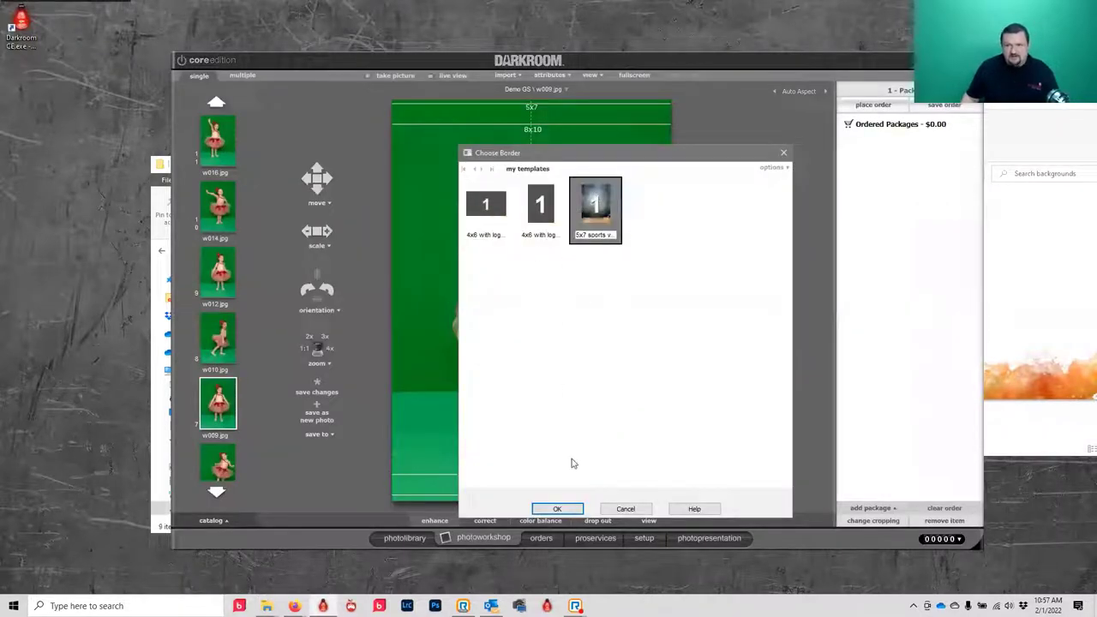
pyautogui.click(555, 509)
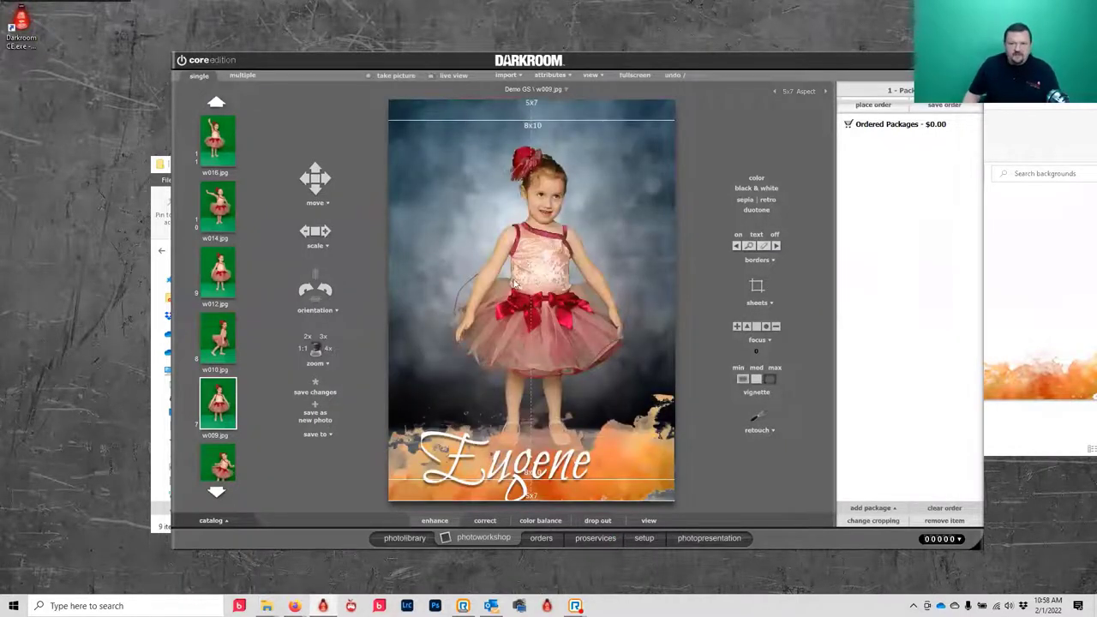
pyautogui.doubleClick(459, 465)
pyautogui.write('Pen')
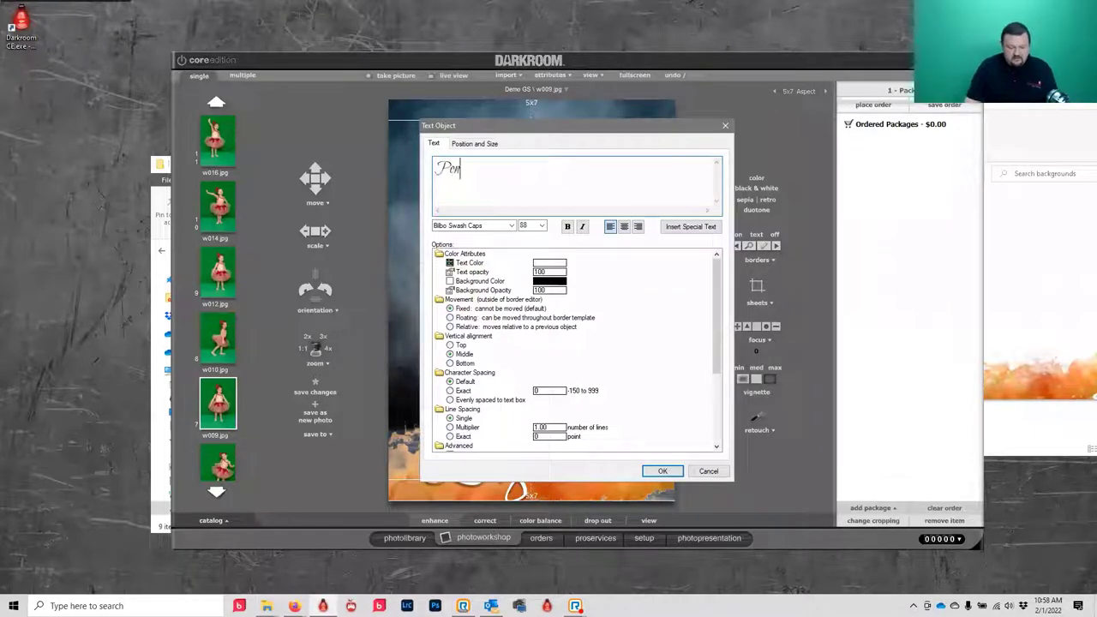
pyautogui.write('ny')
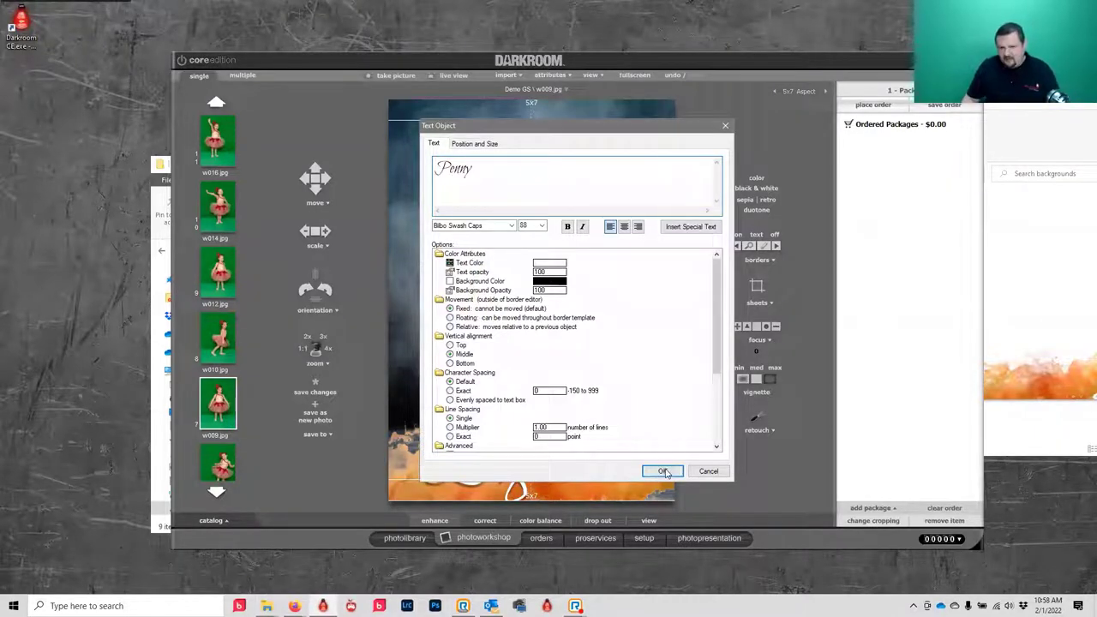
pyautogui.click(664, 472)
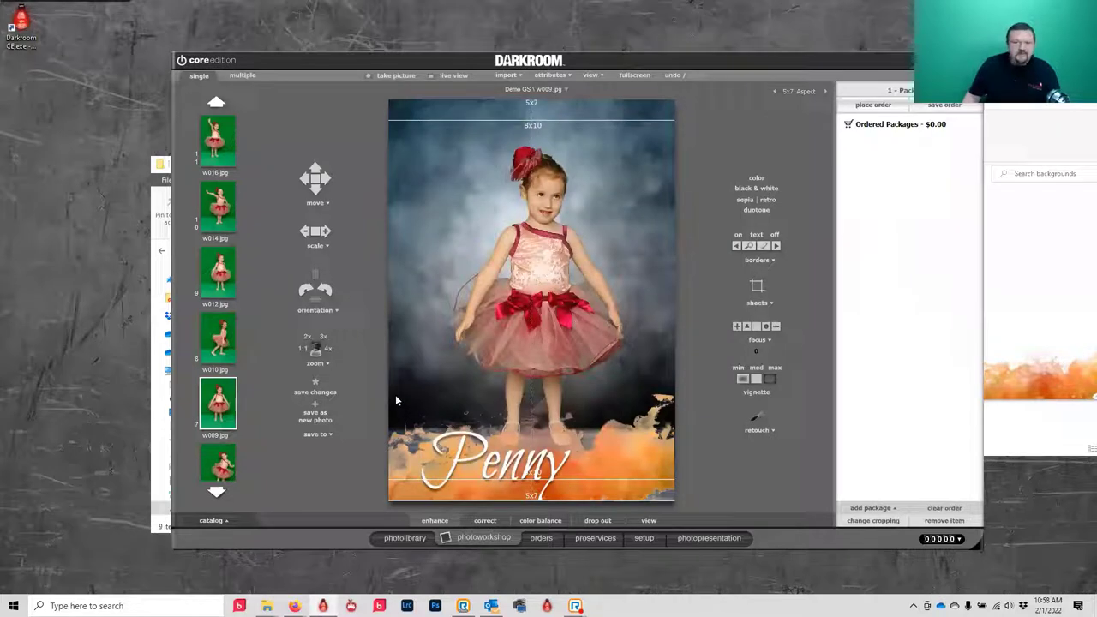
# - In setup, change the 5x7 sports vert template's name text to the %Name% field
pyautogui.click(645, 538)
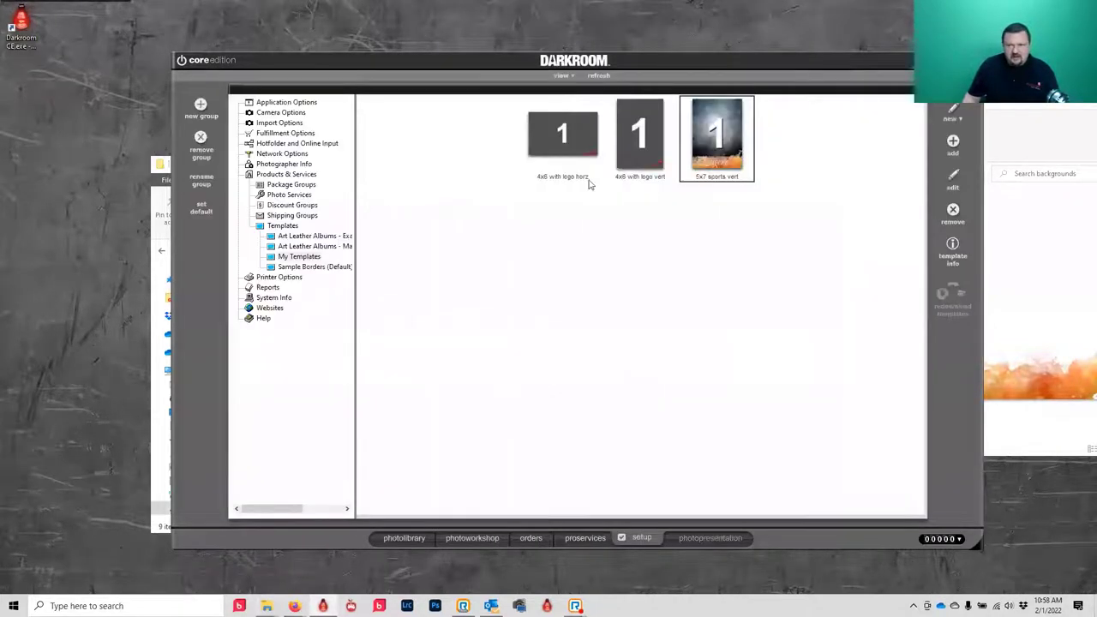
pyautogui.doubleClick(711, 165)
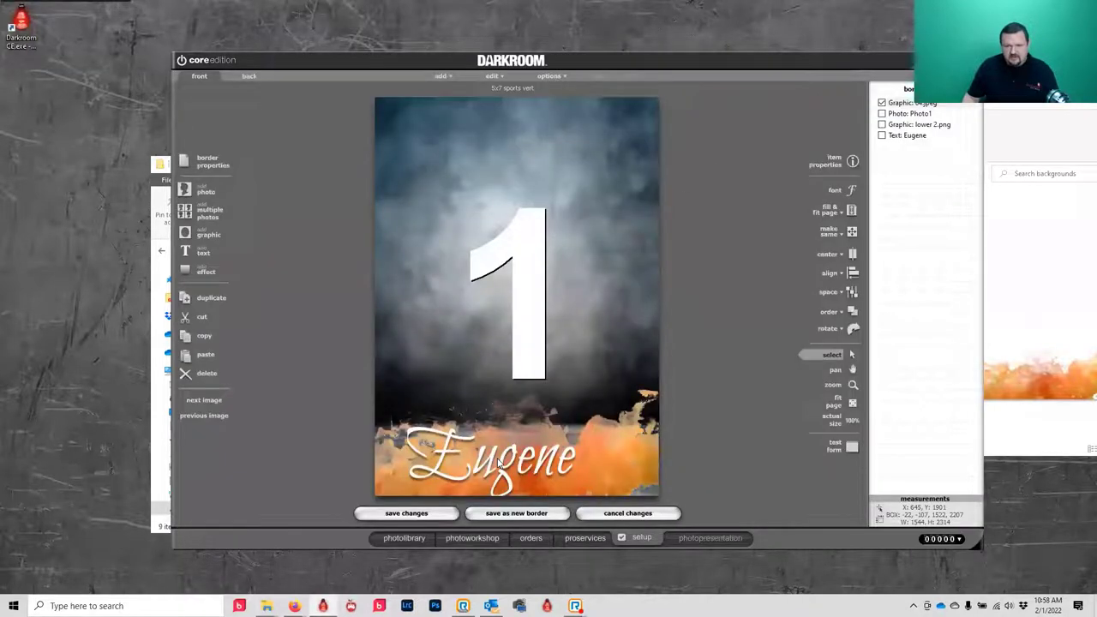
pyautogui.doubleClick(498, 463)
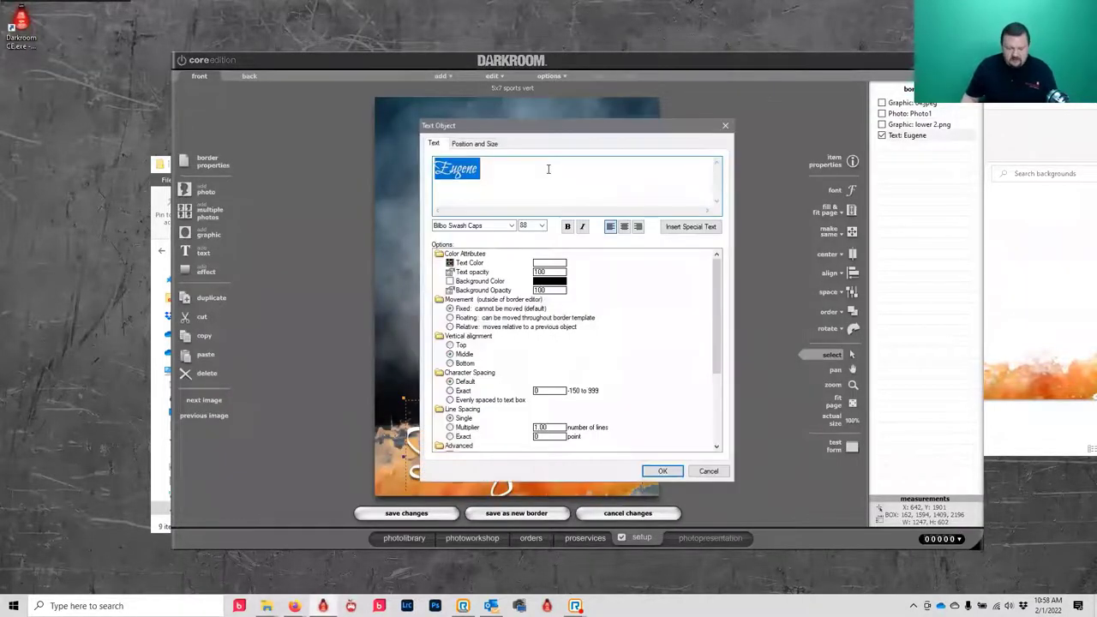
pyautogui.write('J')
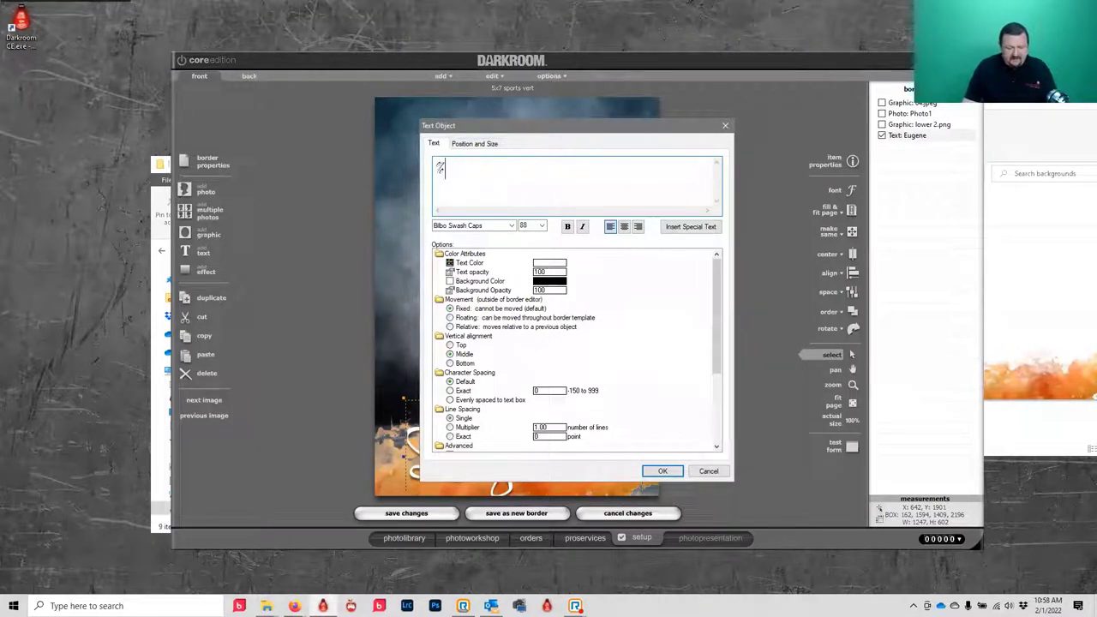
pyautogui.write('Name')
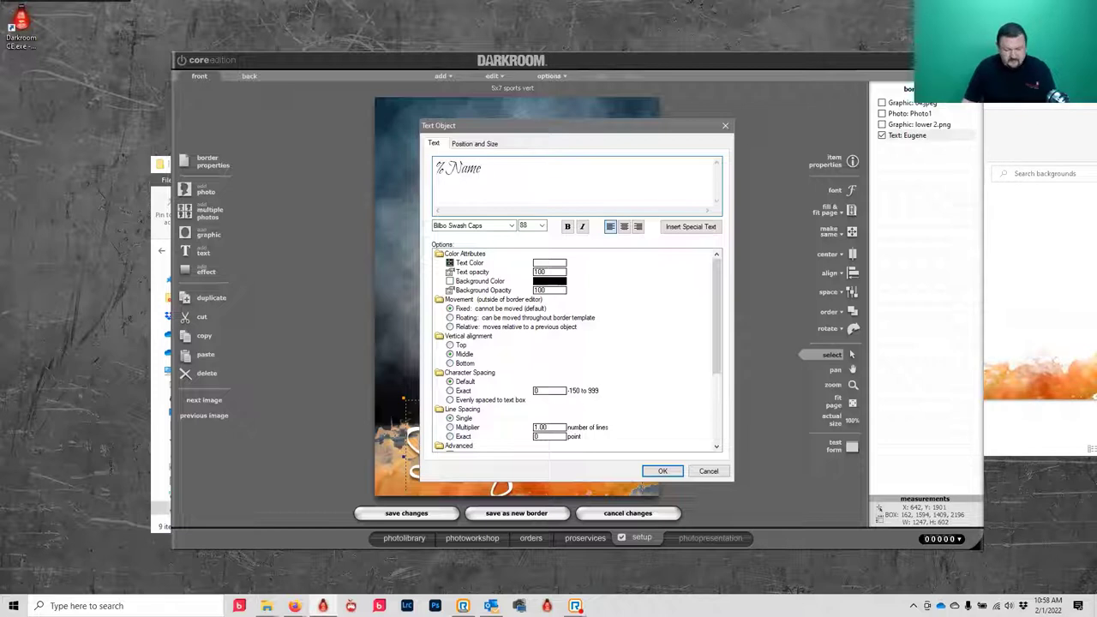
pyautogui.write('%')
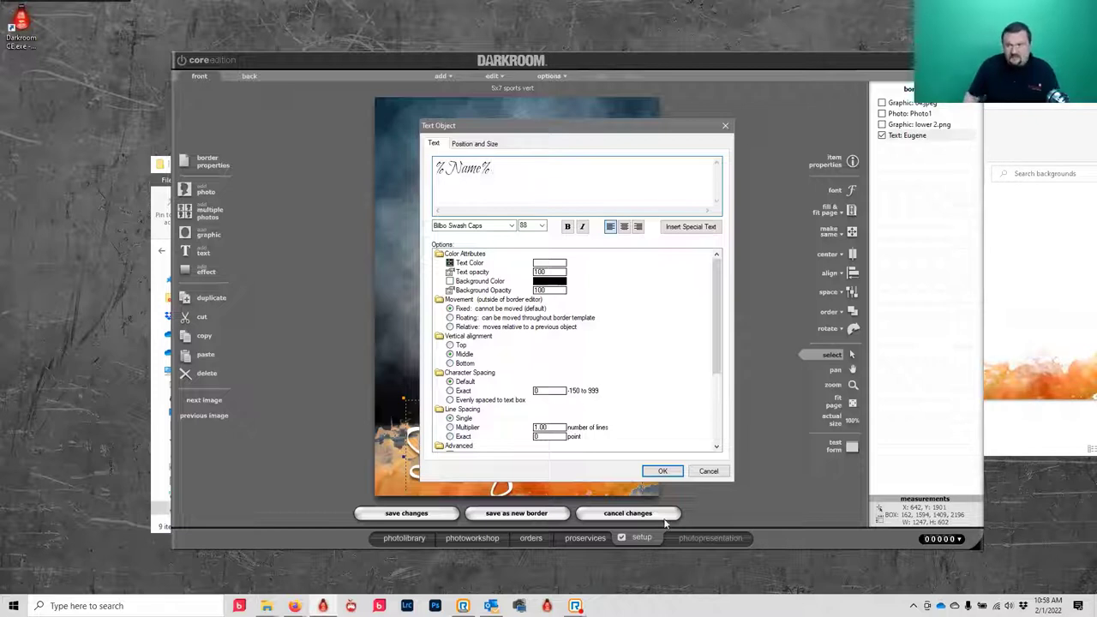
pyautogui.click(663, 471)
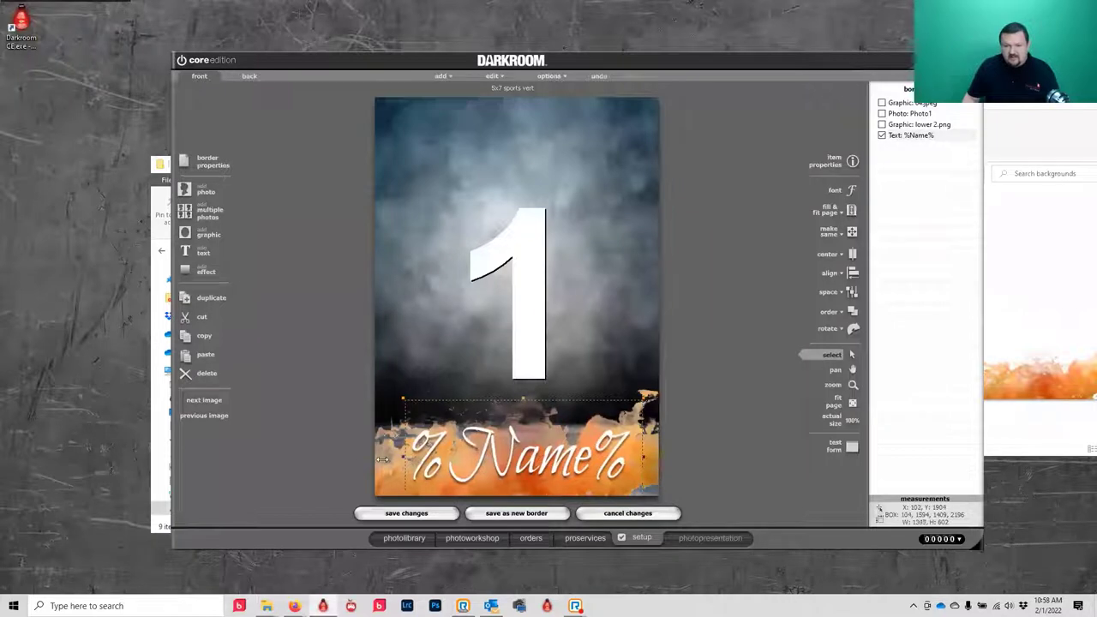
# - Widen the name text box on both sides and save the template changes
pyautogui.moveTo(383, 459); pyautogui.dragTo(377, 459)
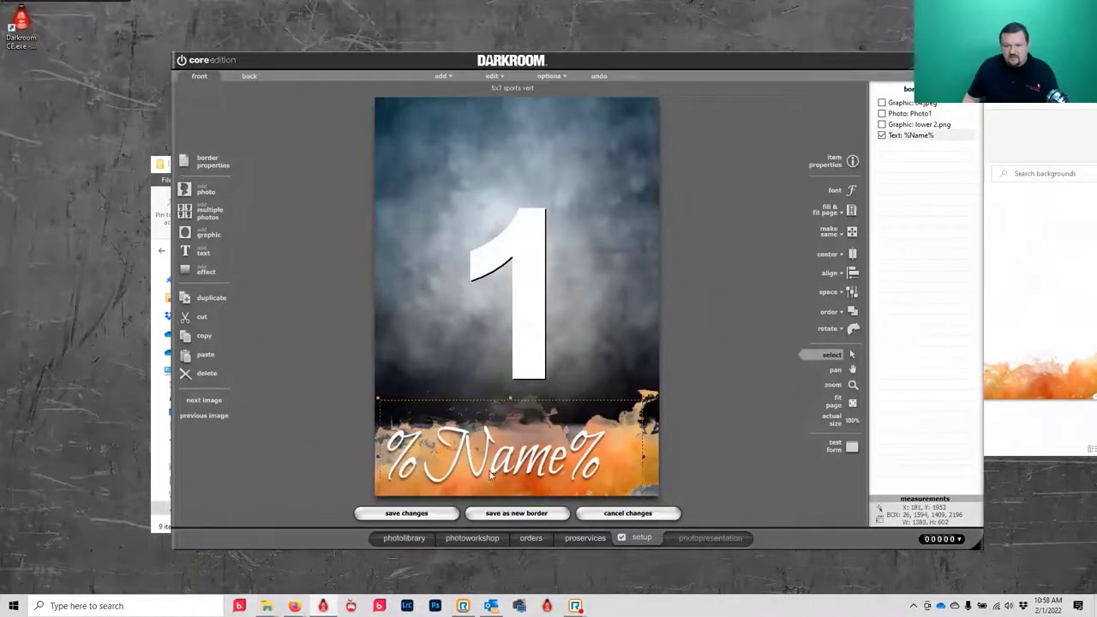
pyautogui.moveTo(643, 460); pyautogui.dragTo(667, 462)
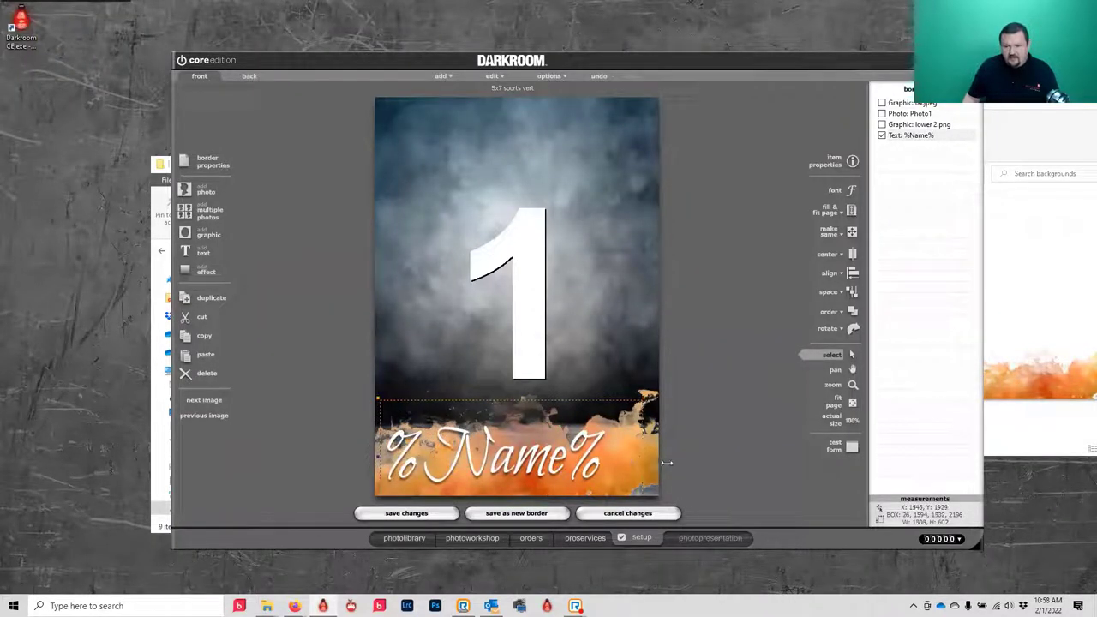
pyautogui.hotkey('ctrl', 'z')
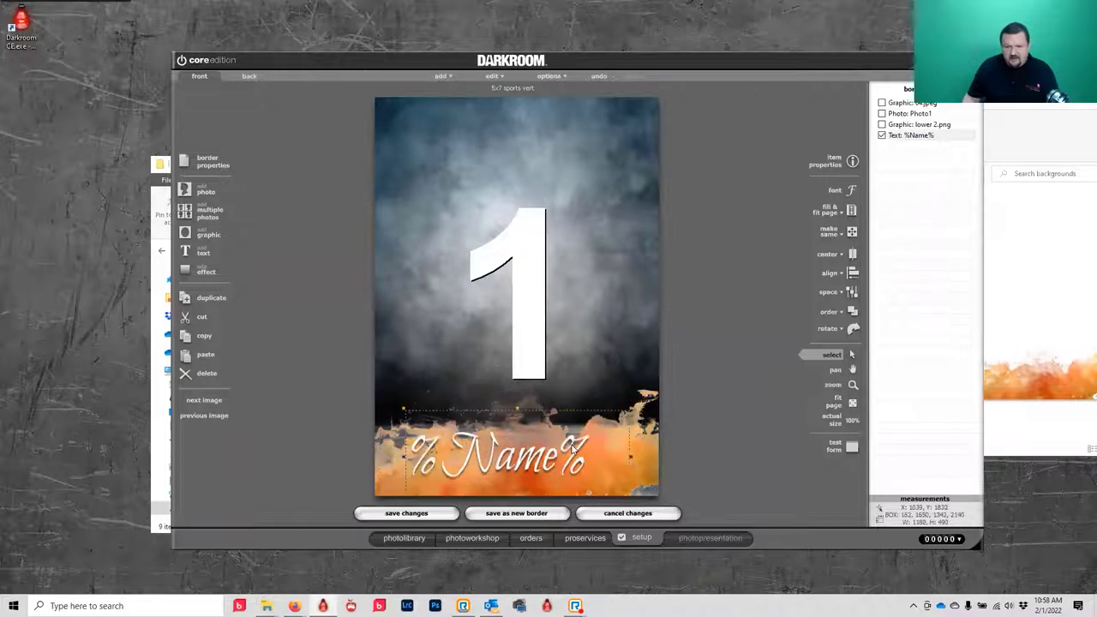
pyautogui.moveTo(402, 460); pyautogui.dragTo(379, 461)
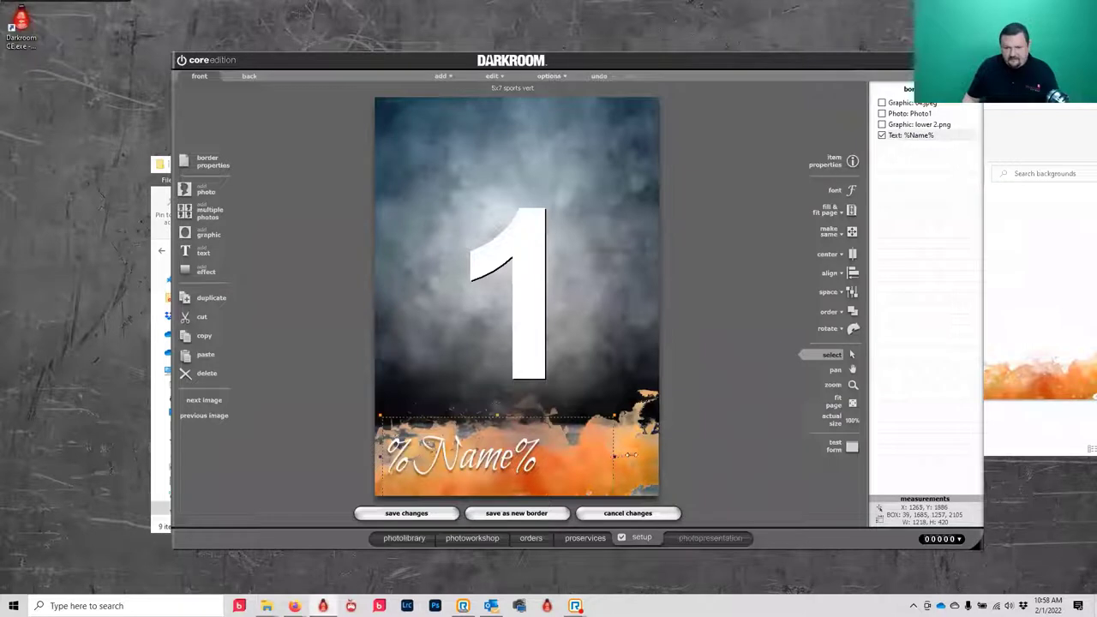
pyautogui.moveTo(630, 455); pyautogui.dragTo(655, 456)
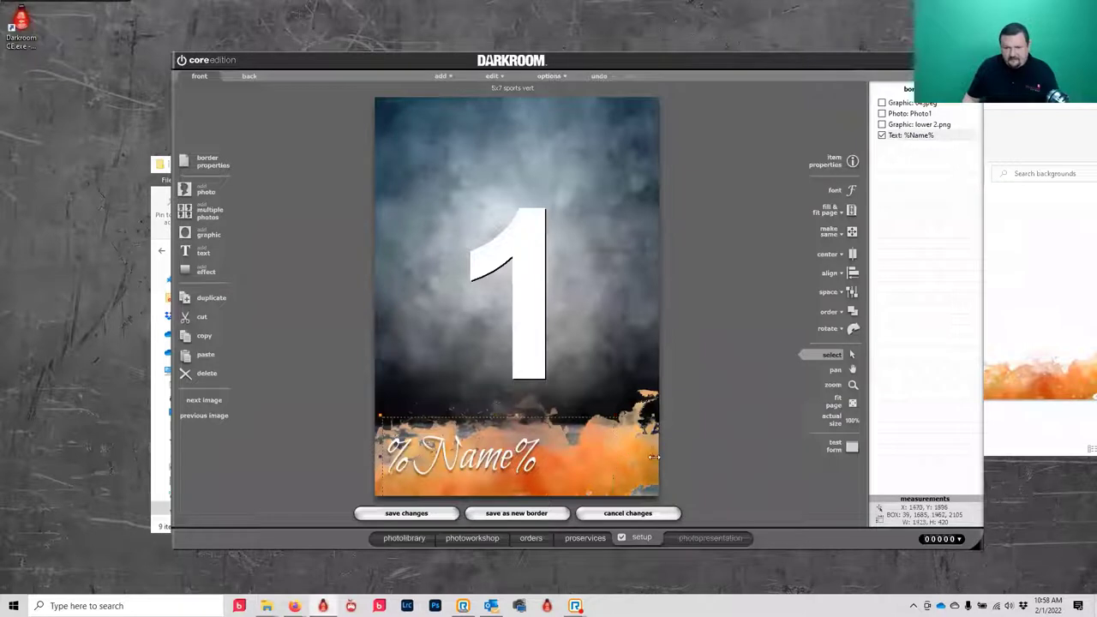
pyautogui.click(402, 513)
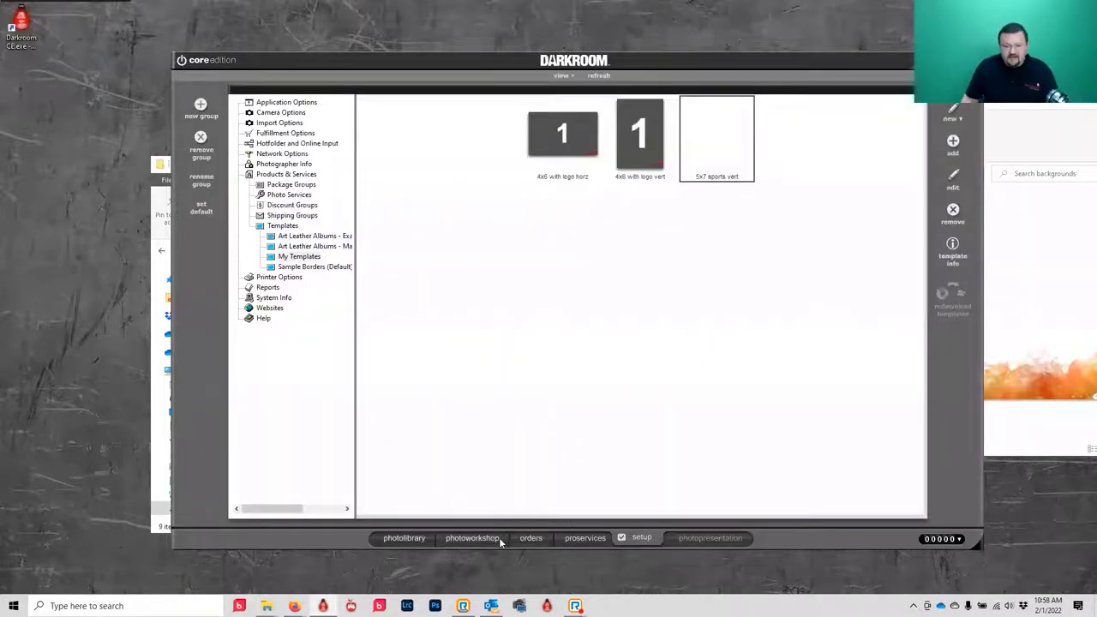
# - Apply the 5x7 sports vert border and enter the child's full name in the name field
pyautogui.click(481, 538)
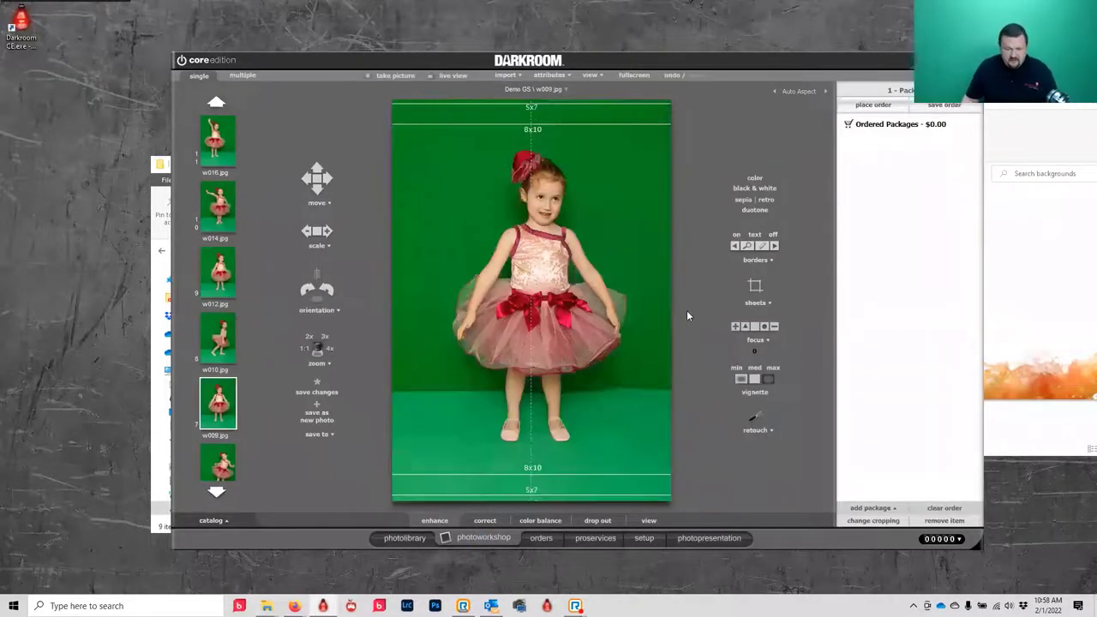
pyautogui.click(598, 224)
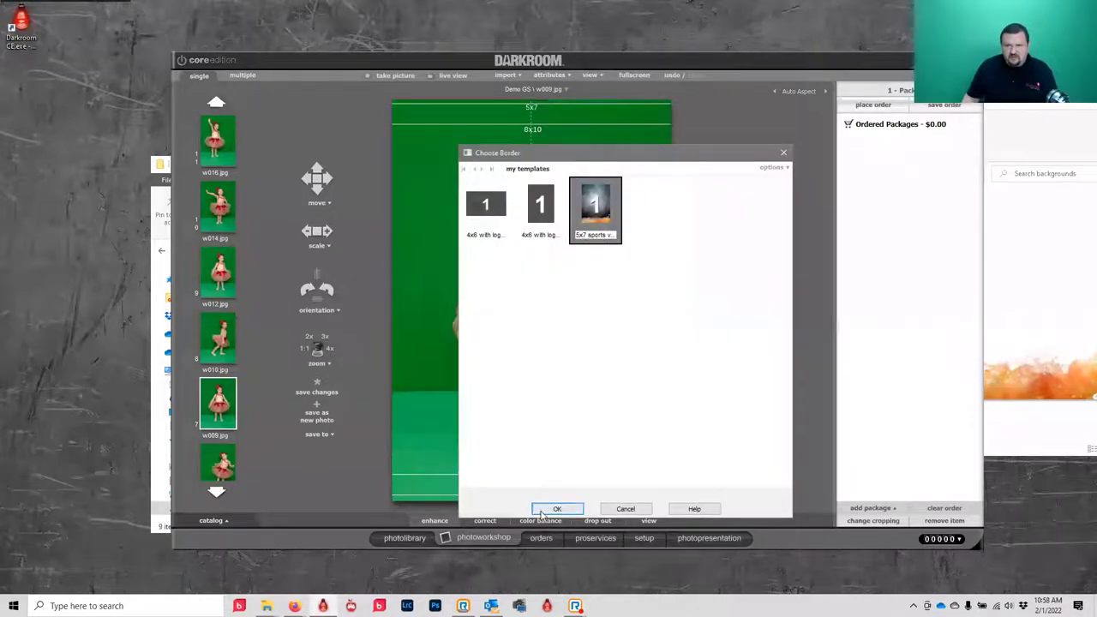
pyautogui.click(540, 510)
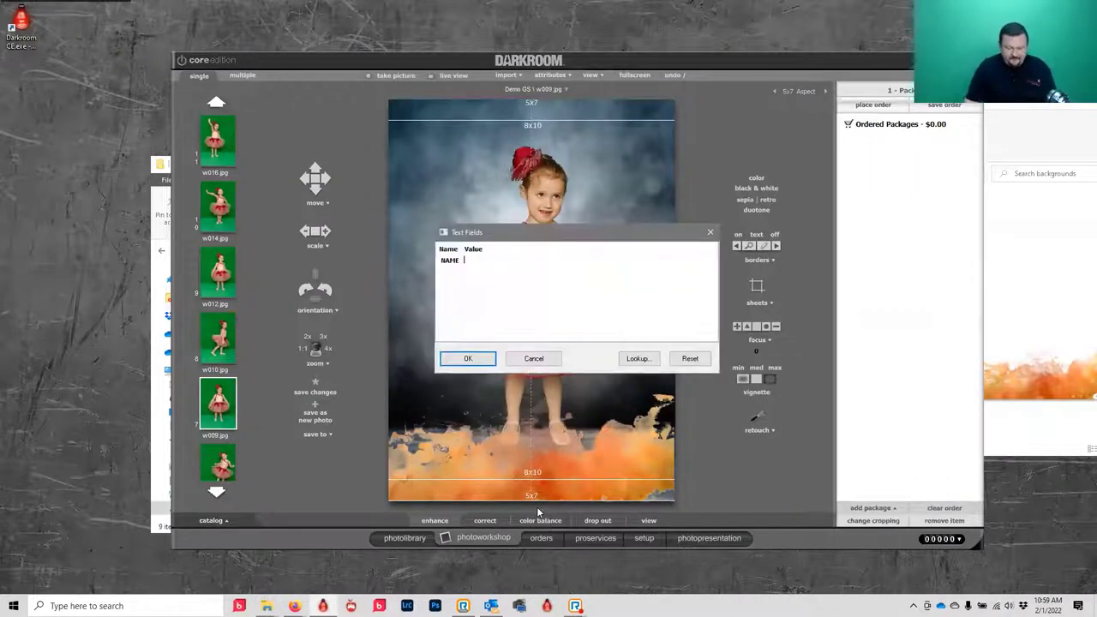
pyautogui.write('Penny')
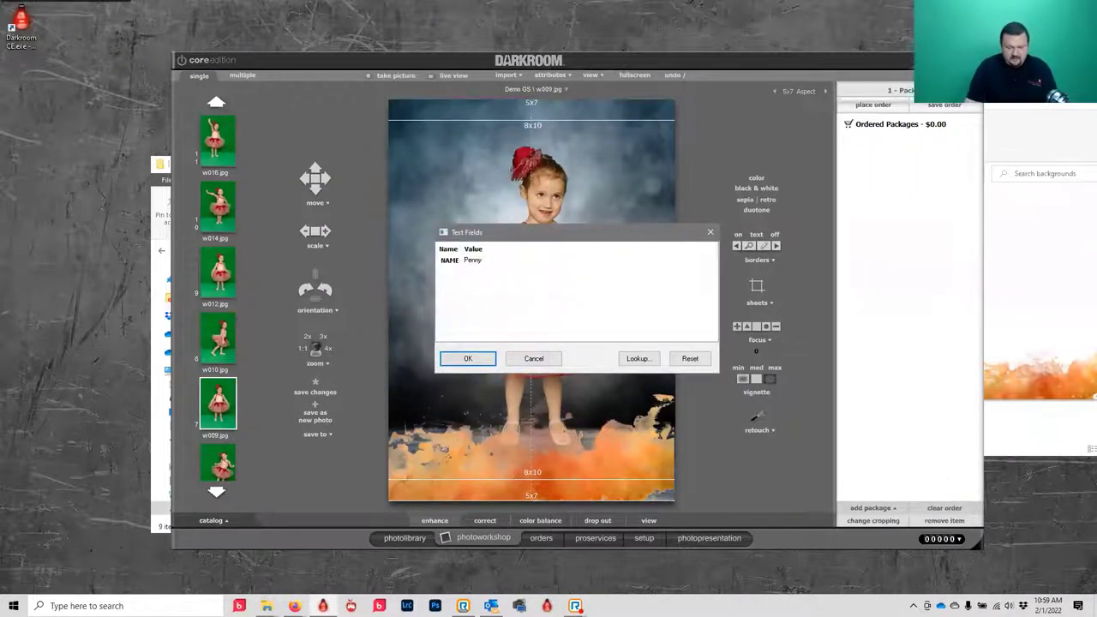
pyautogui.write(' Wise')
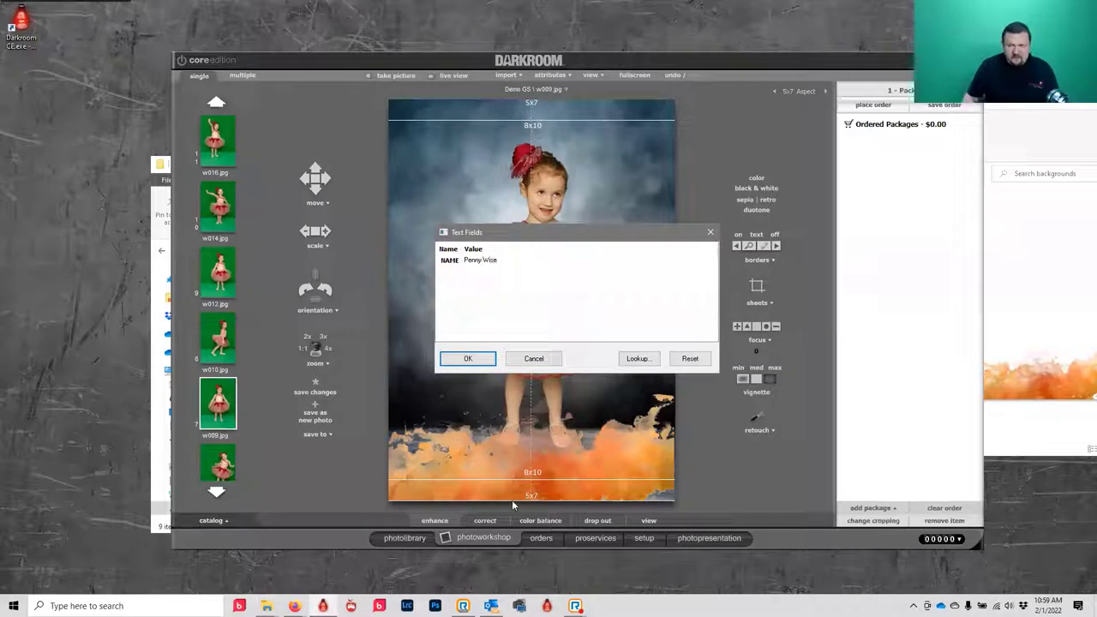
pyautogui.click(468, 358)
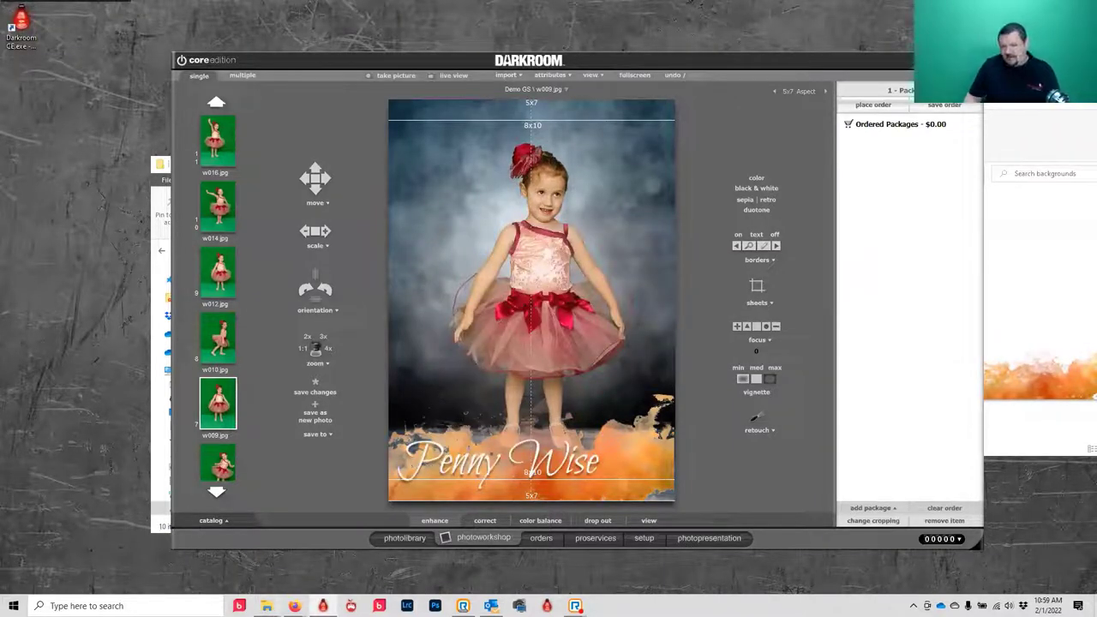
# - Switch to dance photo w012 and change the name shown on the border
pyautogui.click(208, 275)
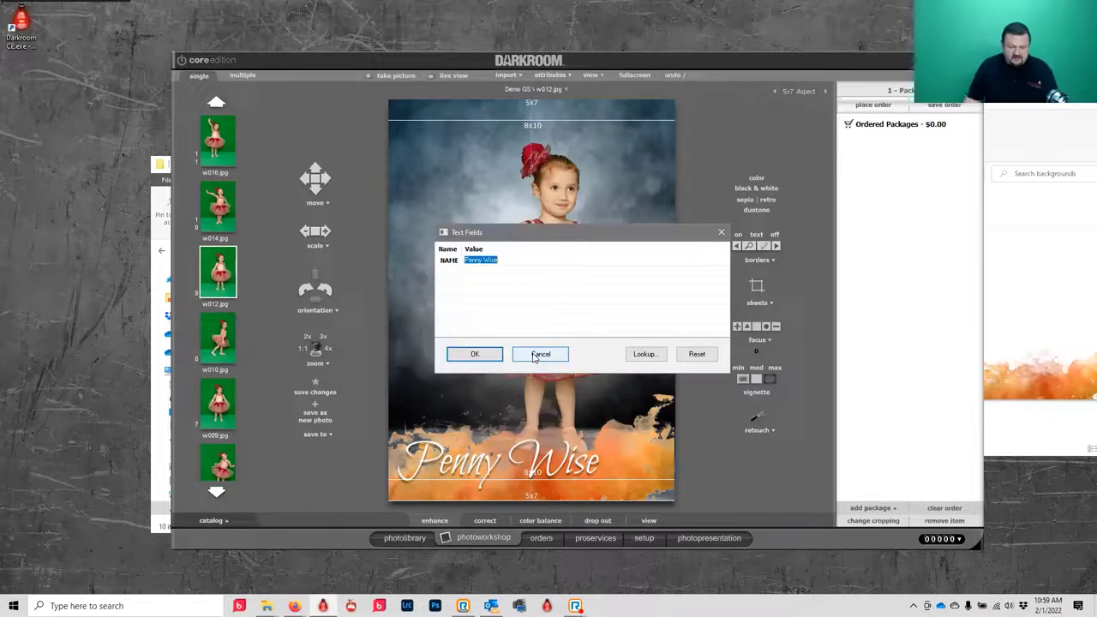
pyautogui.write('Be')
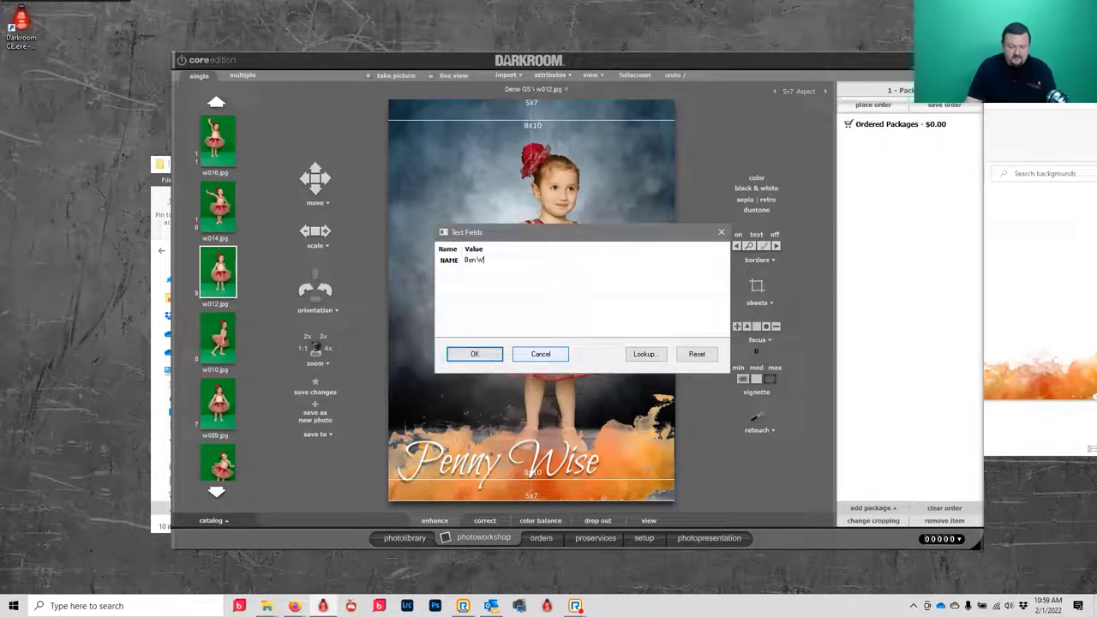
pyautogui.click(475, 355)
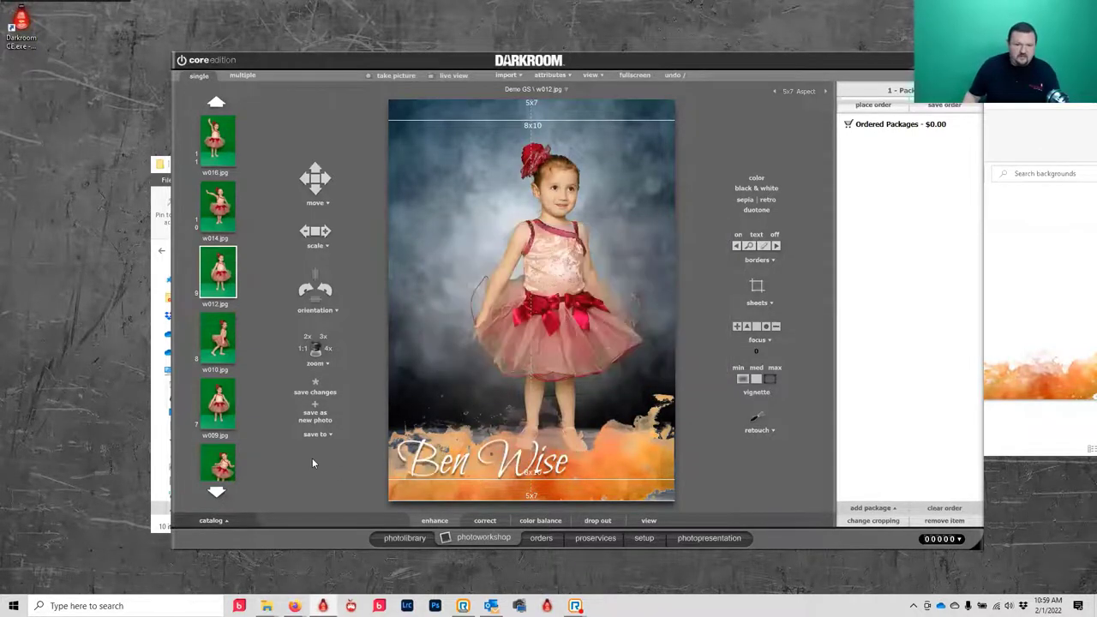
# - Select boy photo w051 and scroll on it to enlarge him behind the border
pyautogui.scroll(-2, 224, 458)
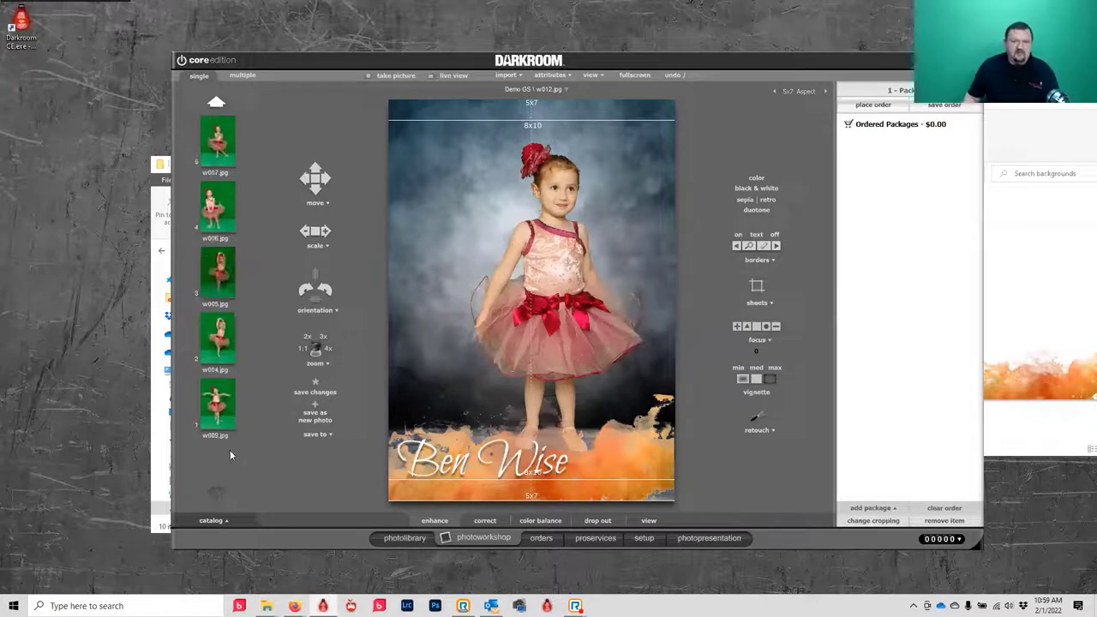
pyautogui.click(215, 102)
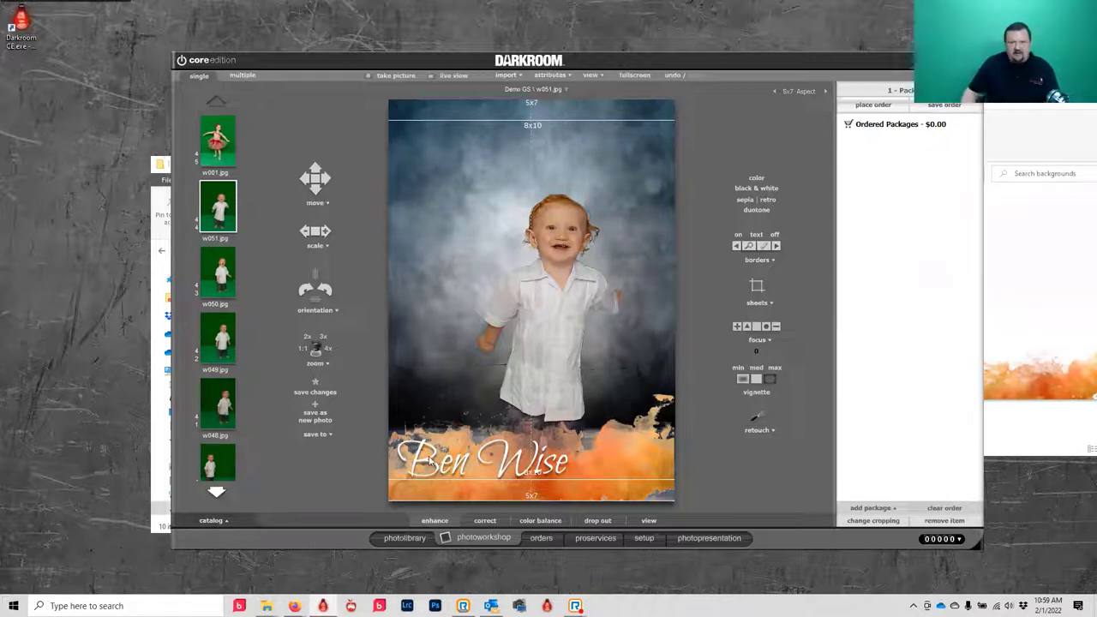
pyautogui.scroll(2, 559, 274)
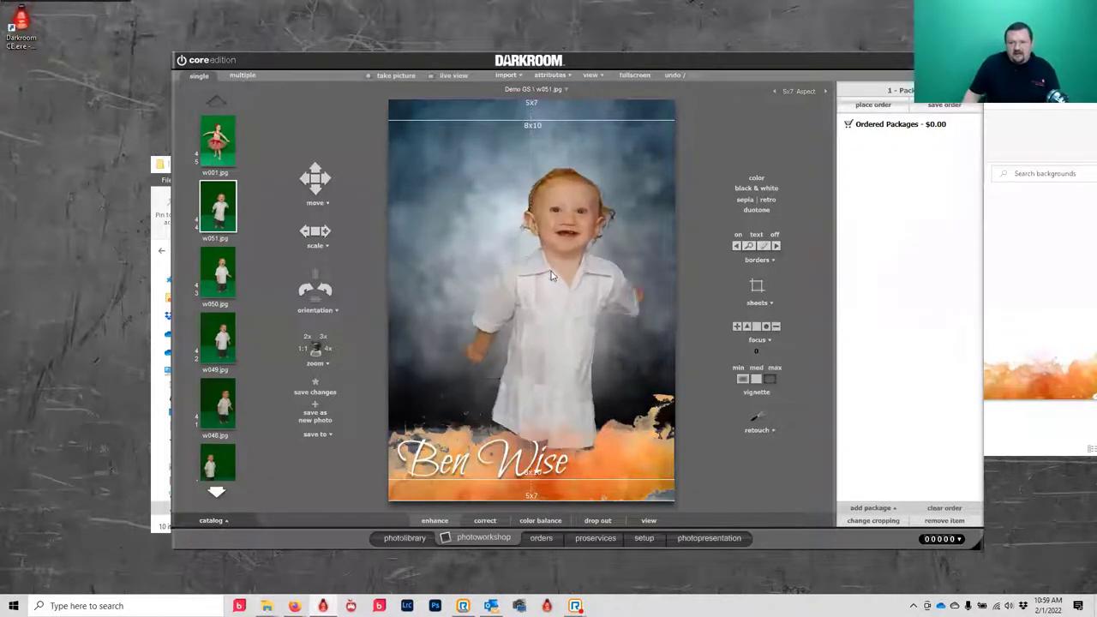
pyautogui.scroll(2, 560, 267)
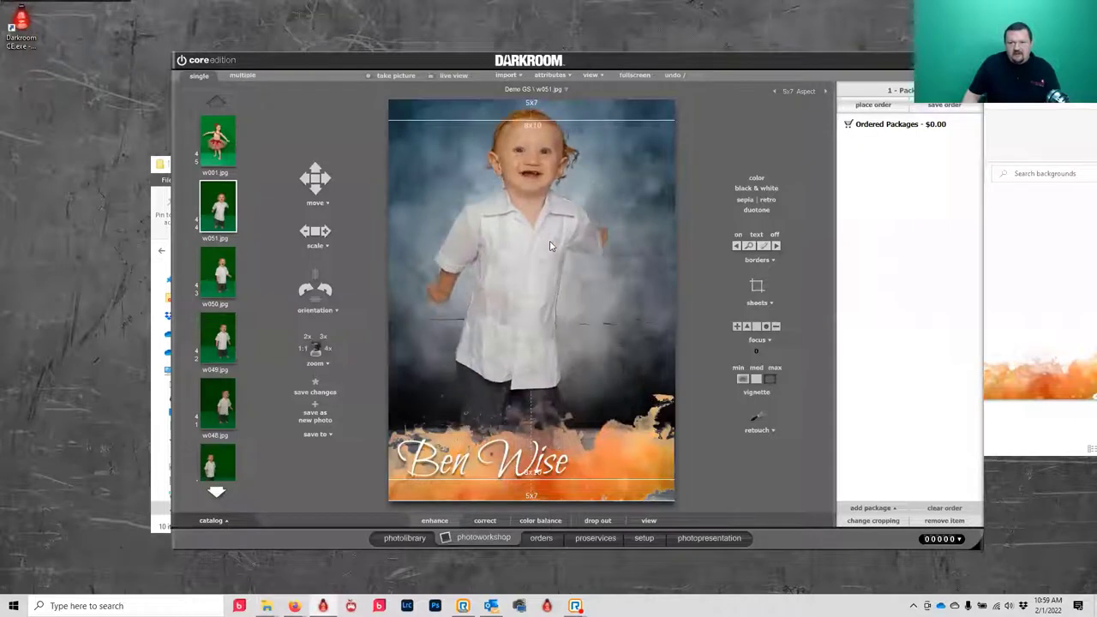
# - Enable Auto Print under Camera Options and add one 4x6 print to the order
pyautogui.click(642, 538)
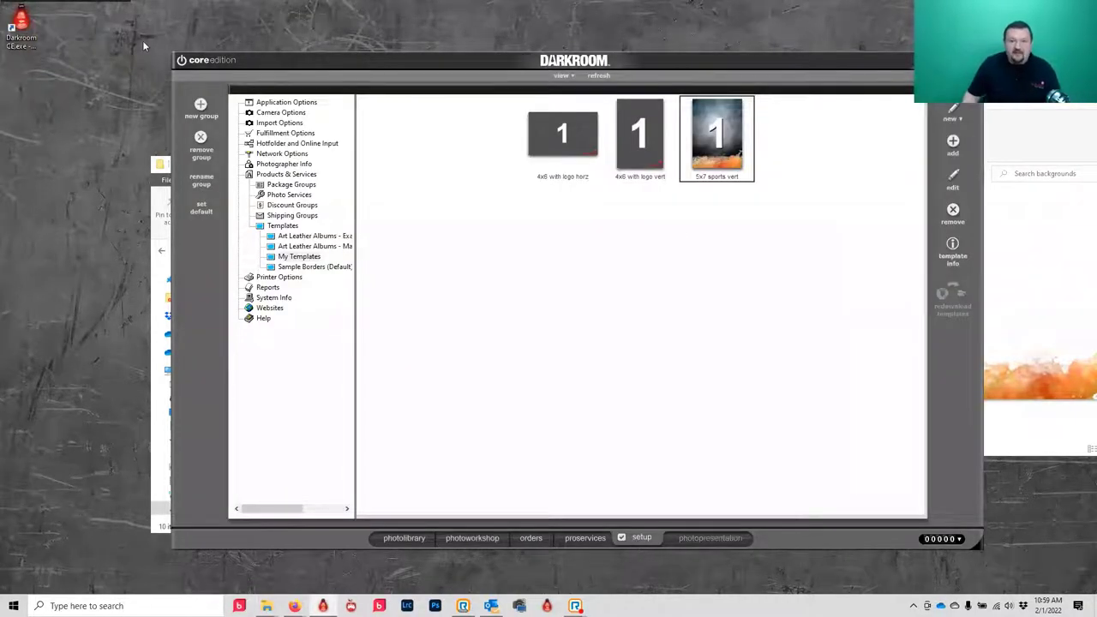
pyautogui.click(275, 114)
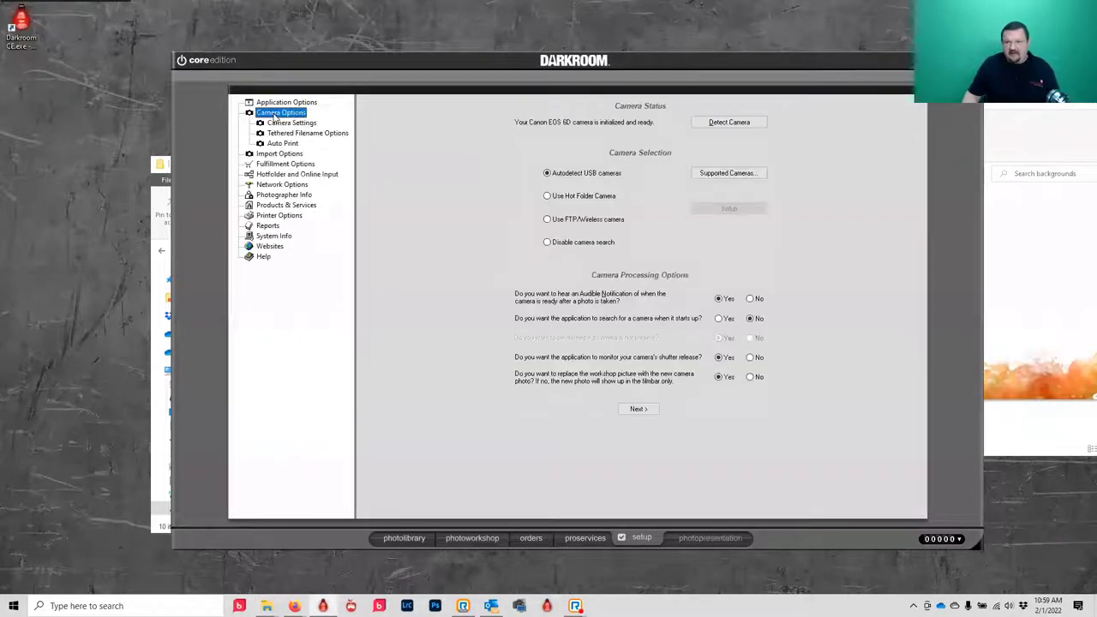
pyautogui.click(285, 143)
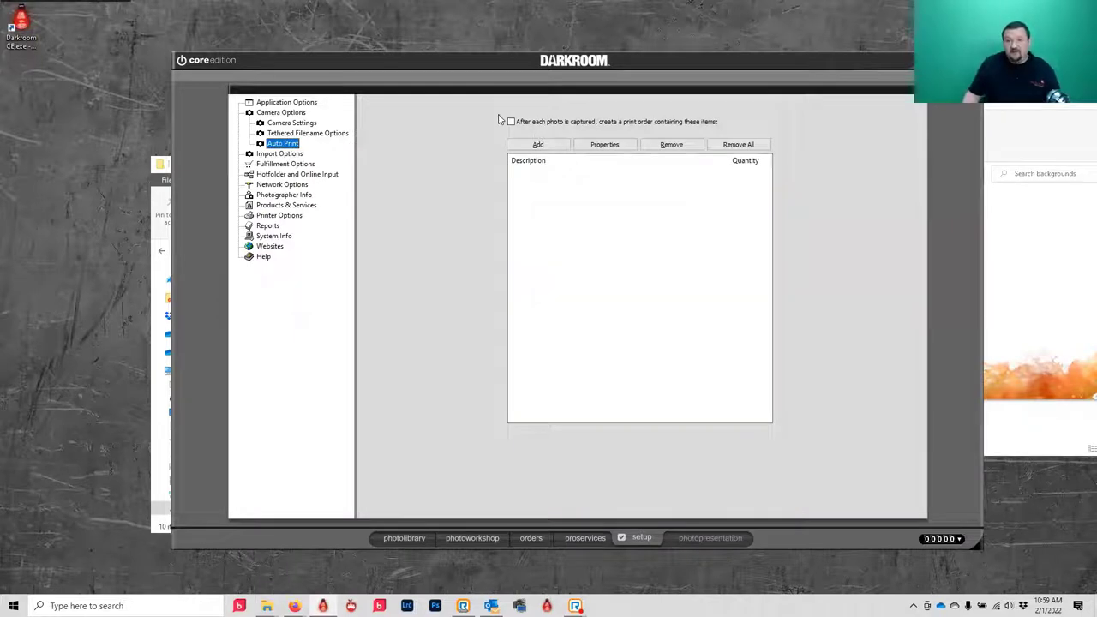
pyautogui.click(511, 123)
pyautogui.click(538, 144)
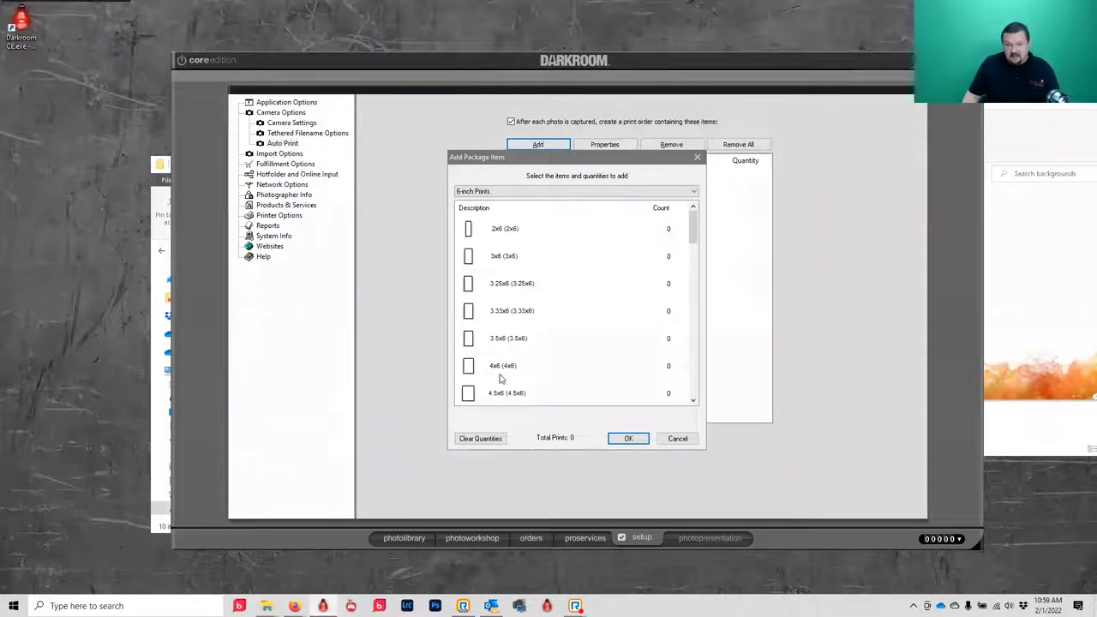
pyautogui.click(502, 371)
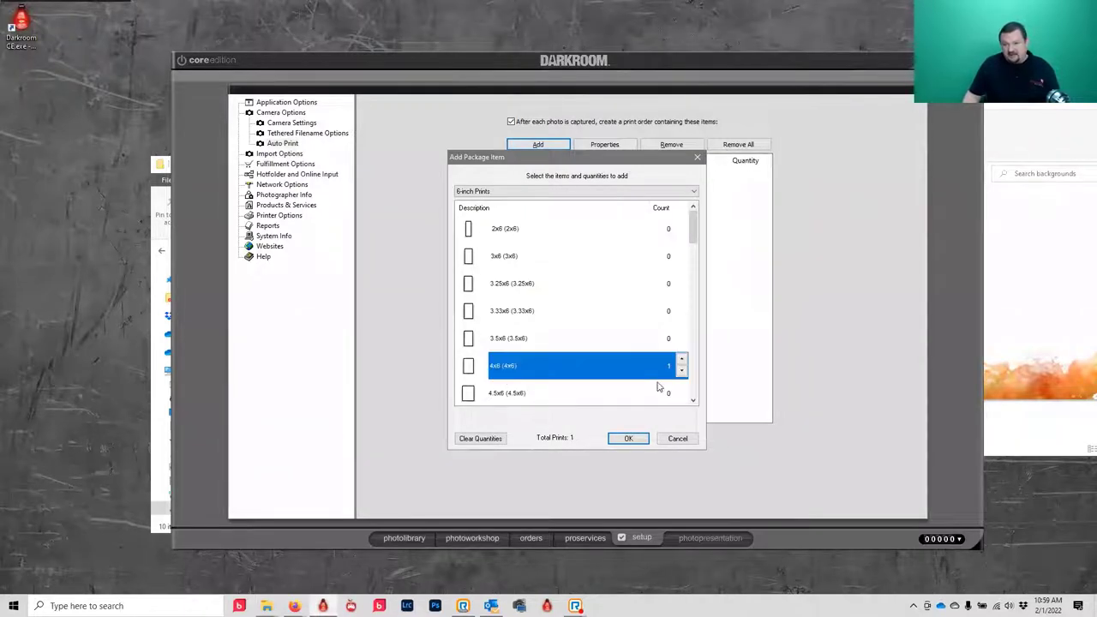
pyautogui.click(635, 441)
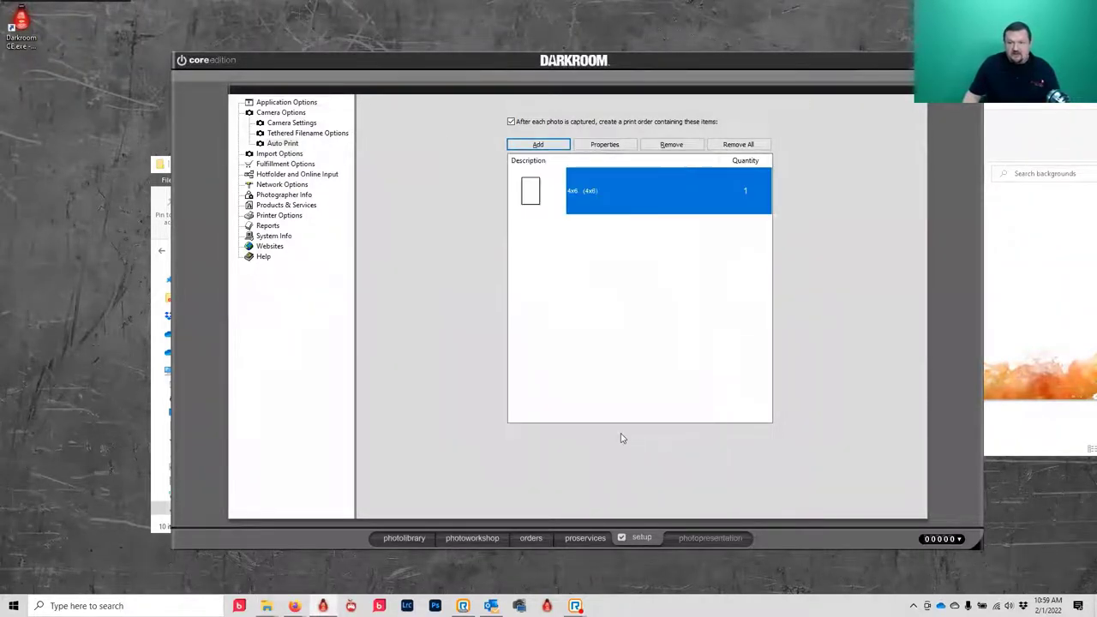
# - Add a Photo Email item from Digital Delivery Products and open its properties
pyautogui.click(539, 145)
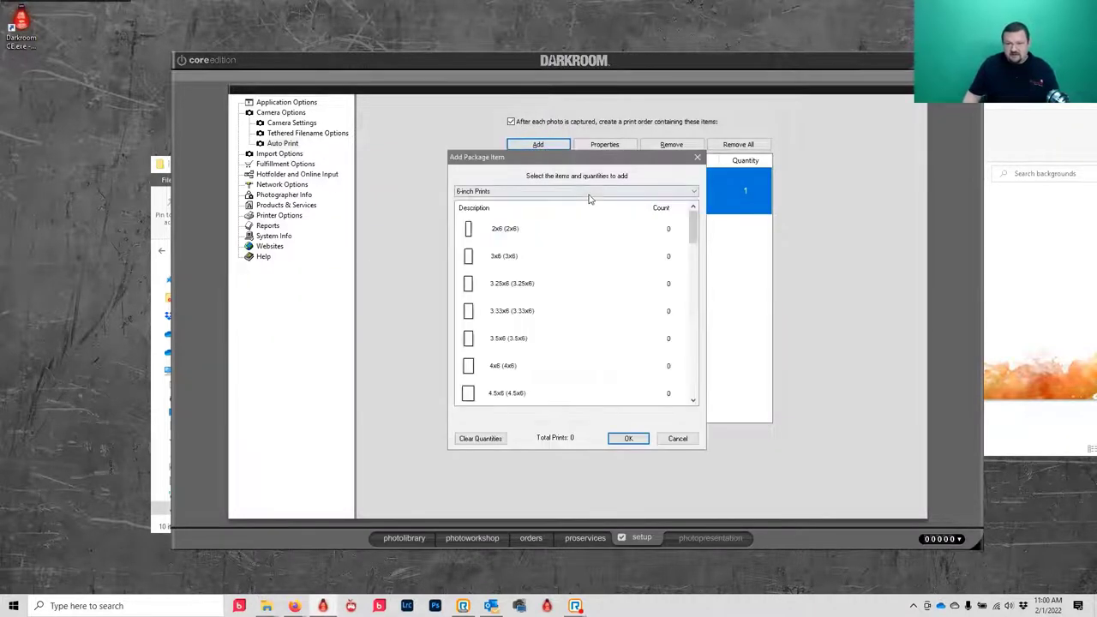
pyautogui.click(575, 192)
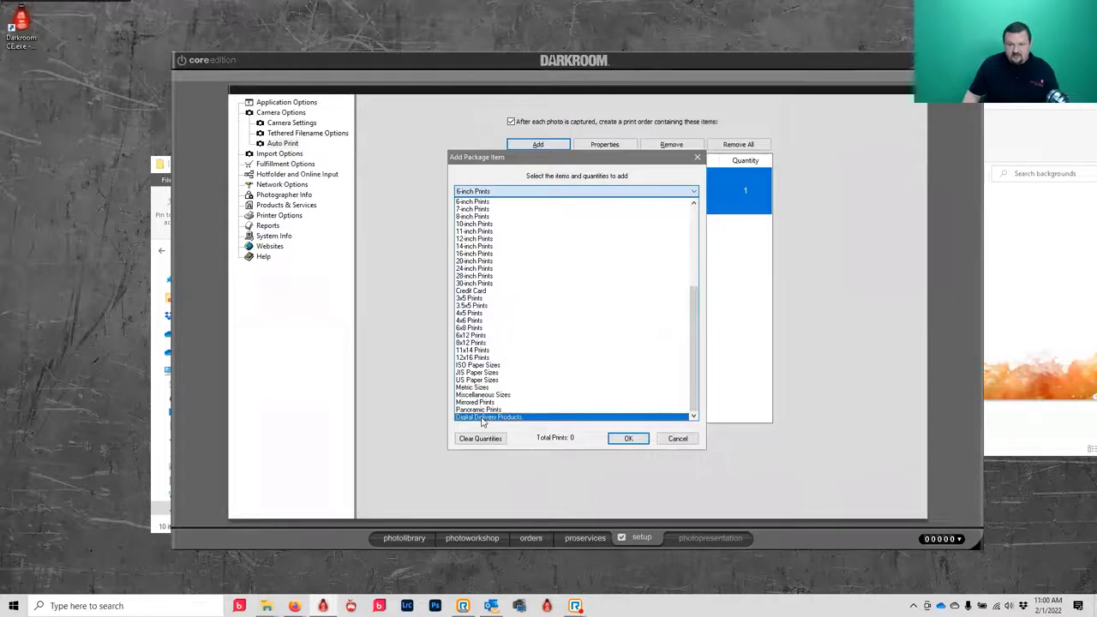
pyautogui.click(506, 416)
pyautogui.doubleClick(485, 257)
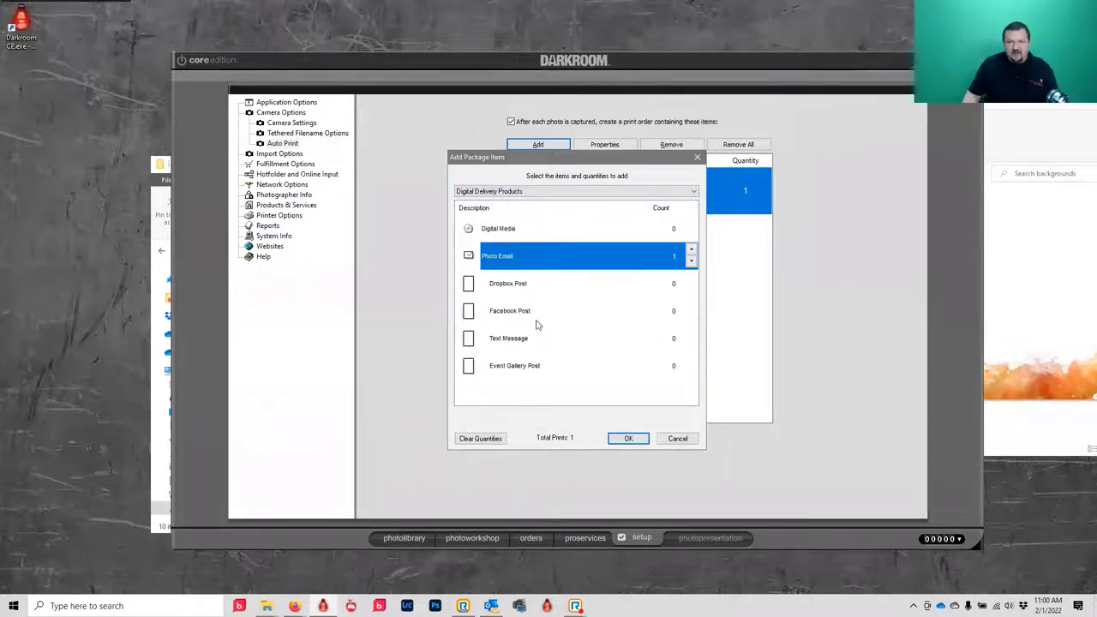
pyautogui.click(629, 440)
pyautogui.doubleClick(560, 237)
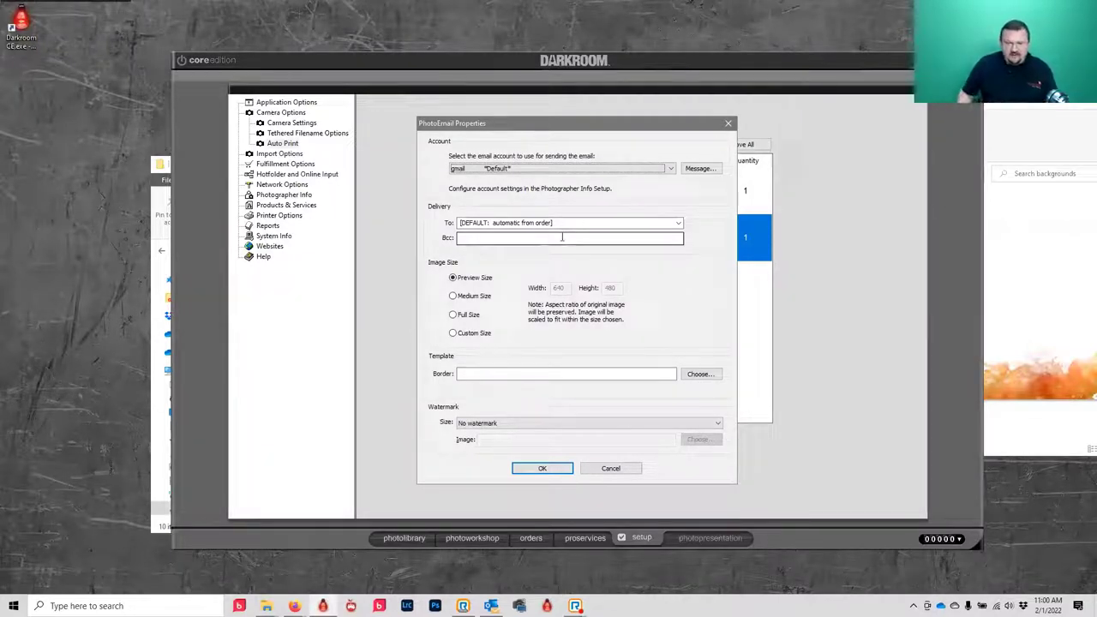
# - Give the Photo Email a recipient e-mail address and the 5x7 sports vert template
pyautogui.click(632, 223)
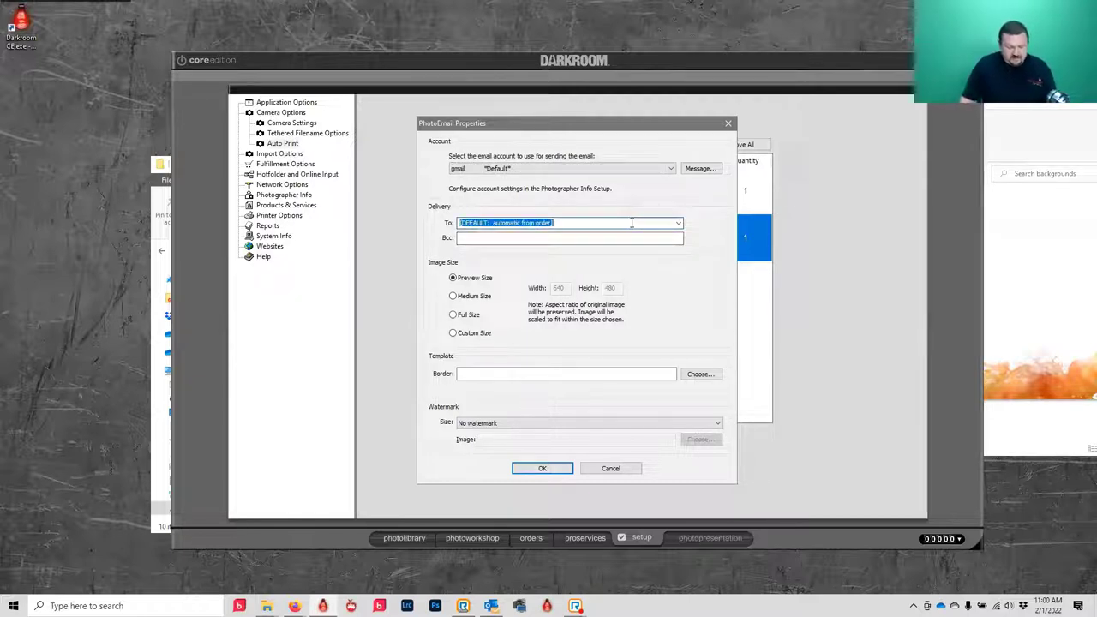
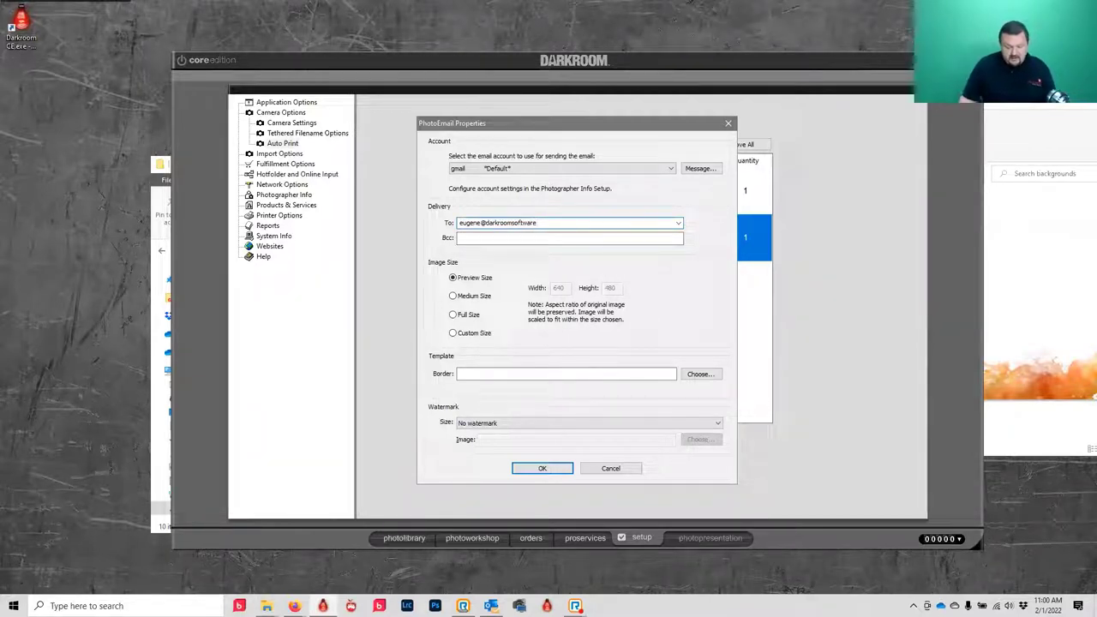
pyautogui.click(701, 375)
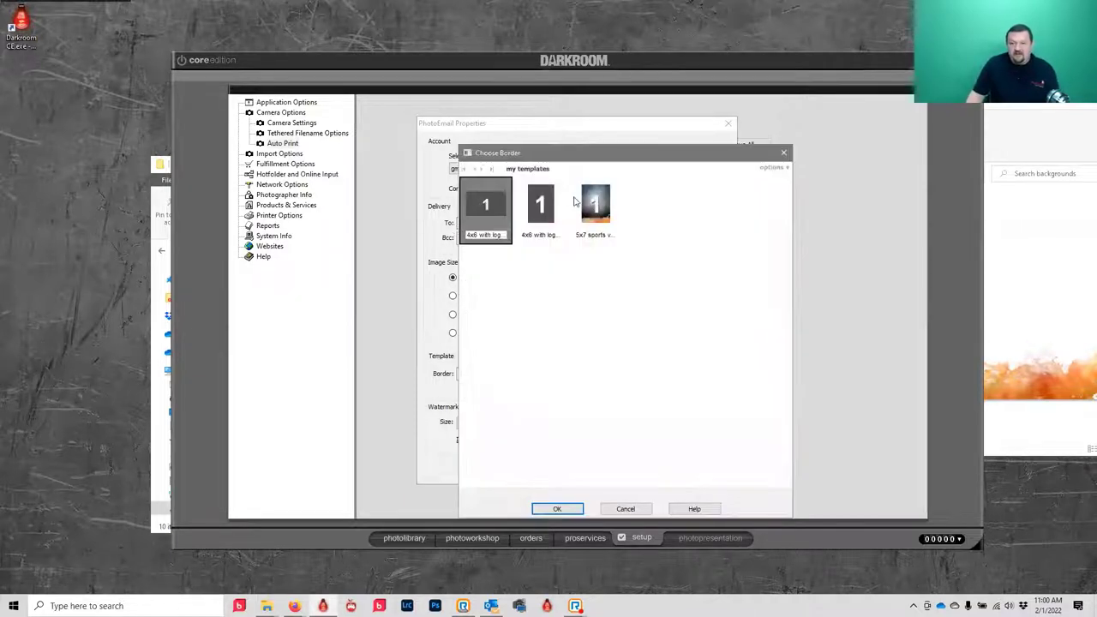
pyautogui.click(579, 204)
pyautogui.click(559, 509)
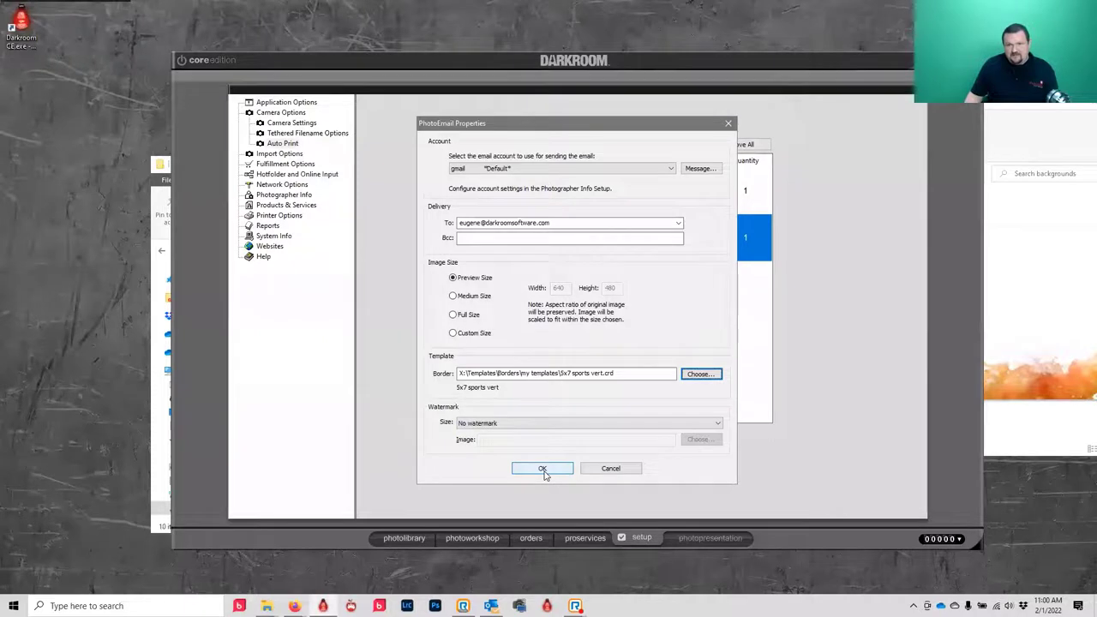
pyautogui.click(543, 469)
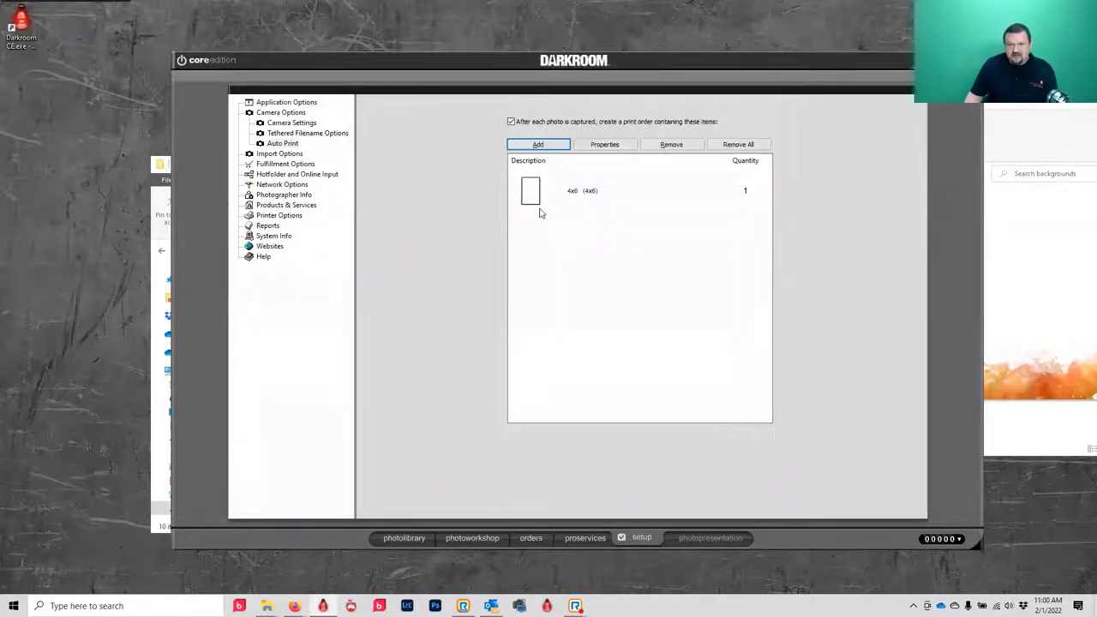
# - Set the 4x6 print item to always use the 5x7 sports vert border
pyautogui.doubleClick(532, 196)
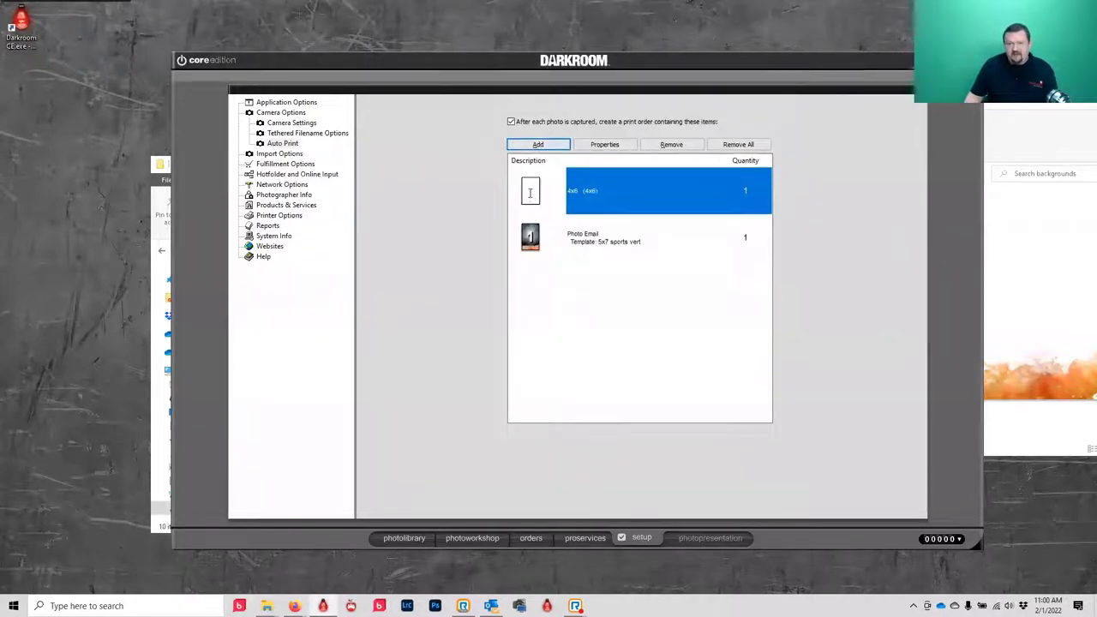
pyautogui.click(483, 337)
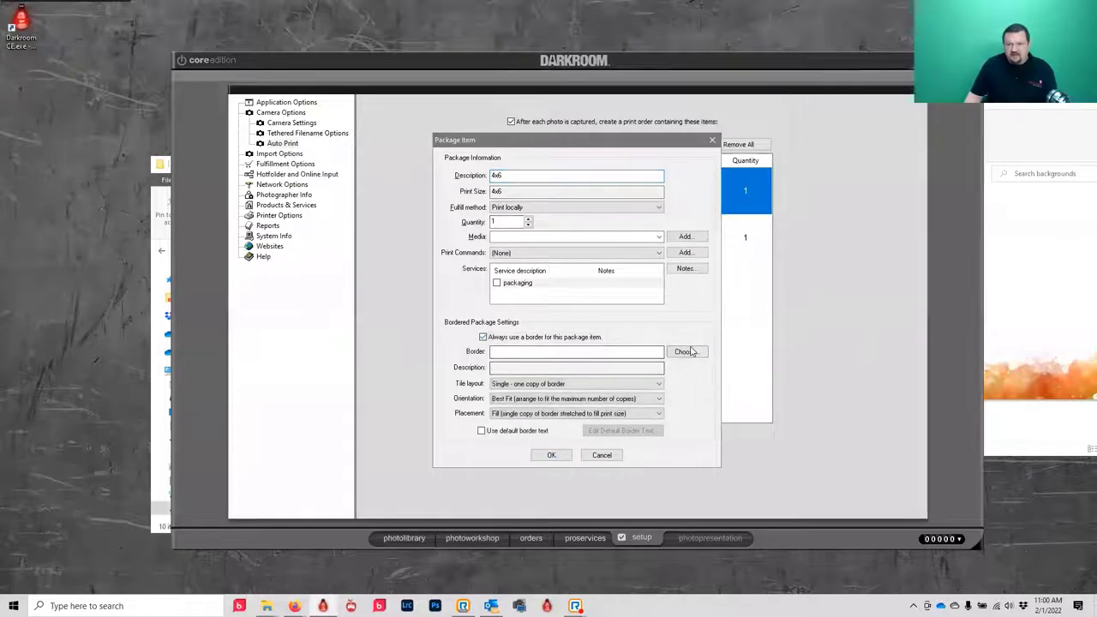
pyautogui.click(689, 351)
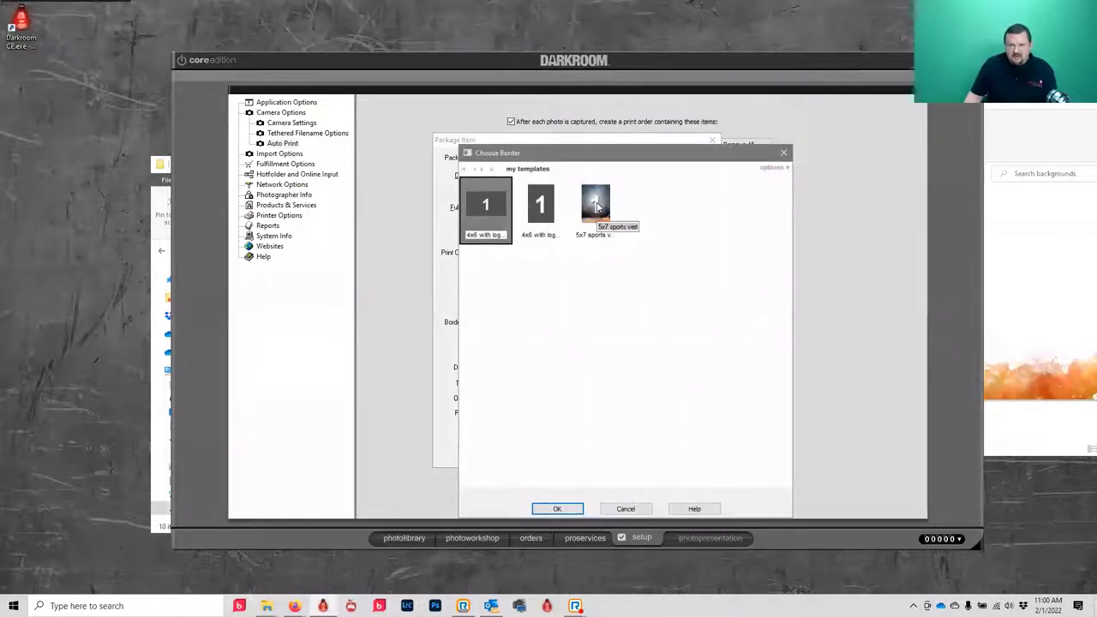
pyautogui.click(596, 205)
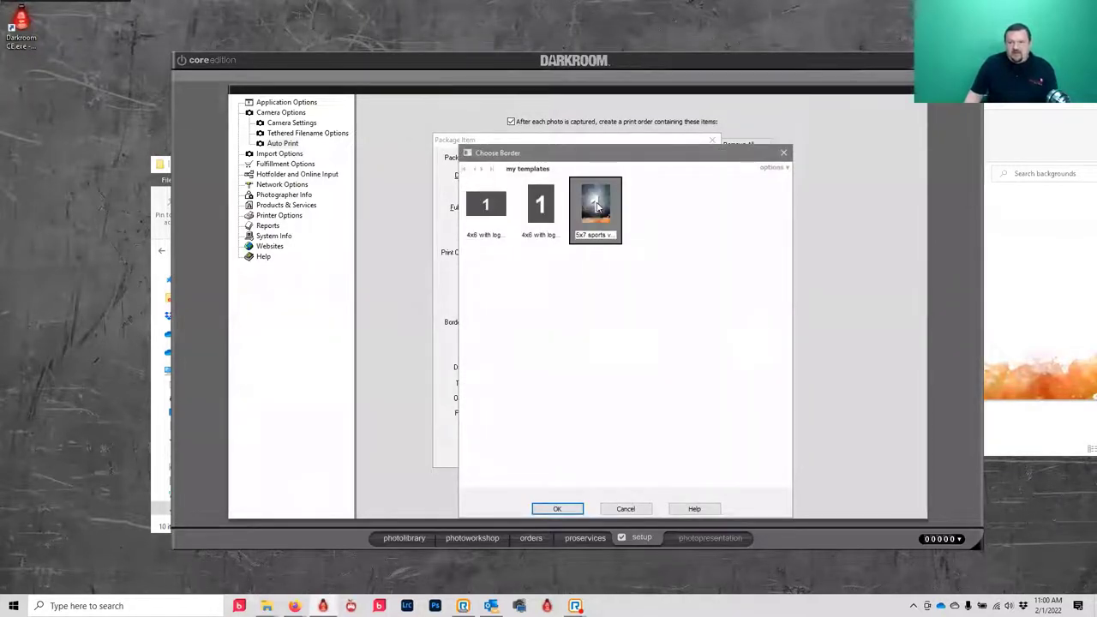
pyautogui.click(555, 509)
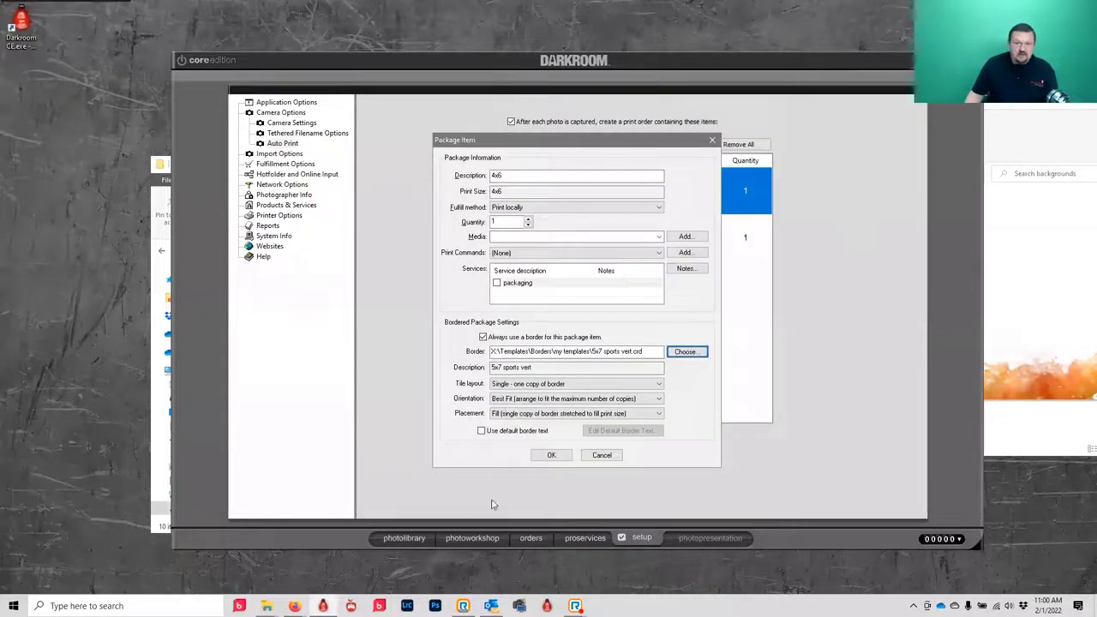
pyautogui.click(553, 455)
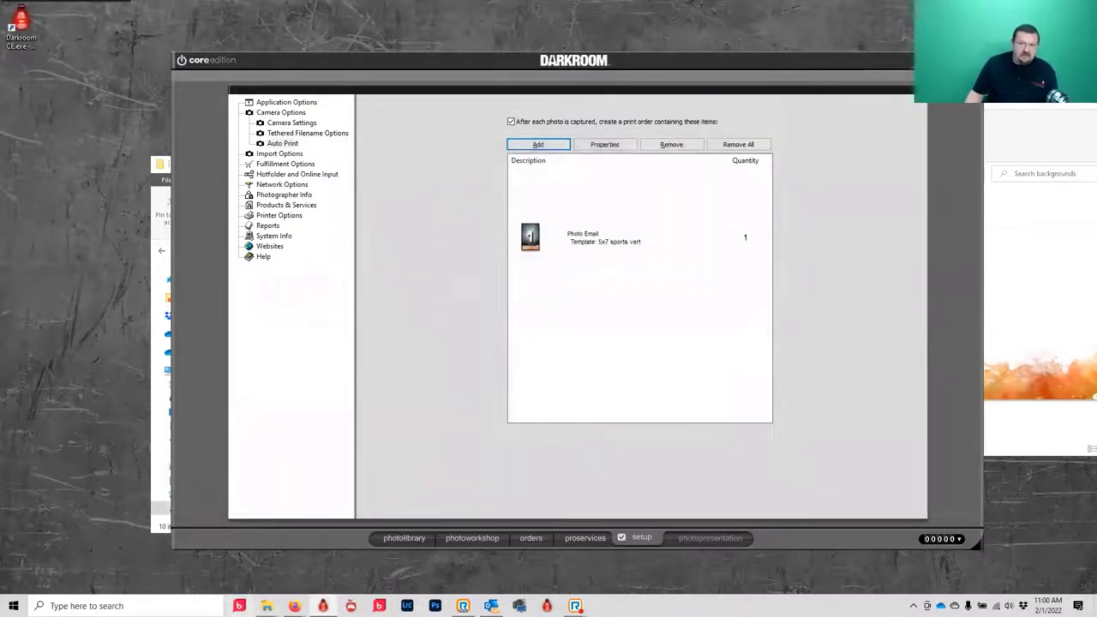
pyautogui.moveTo(267, 606)
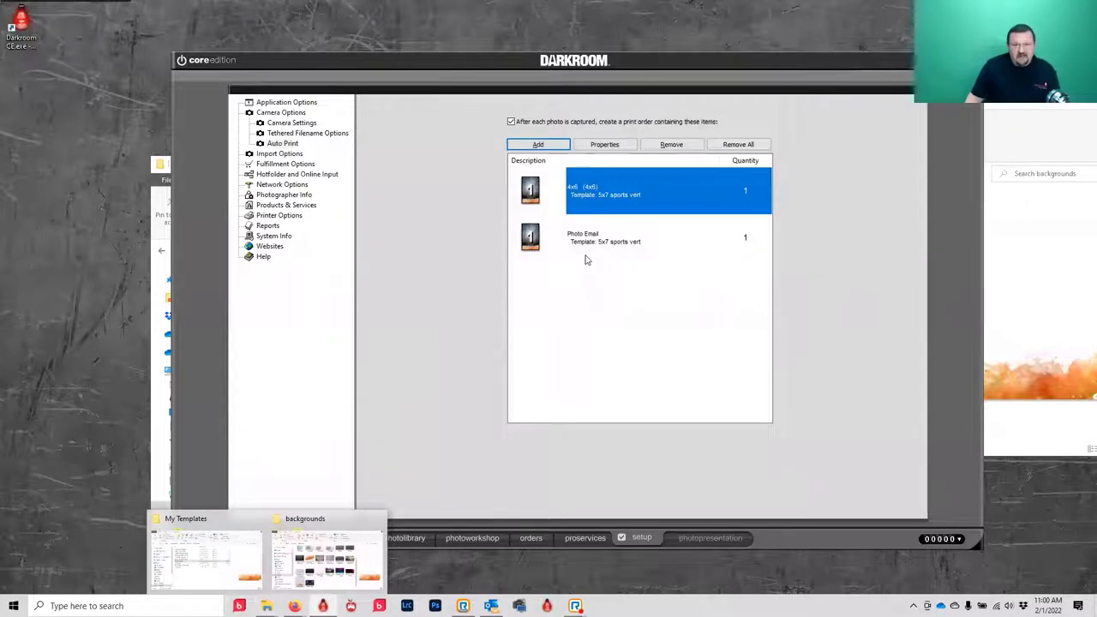
# - Show the portrait without the composite, then capture test shot ED0201110114.jpg
pyautogui.click(473, 538)
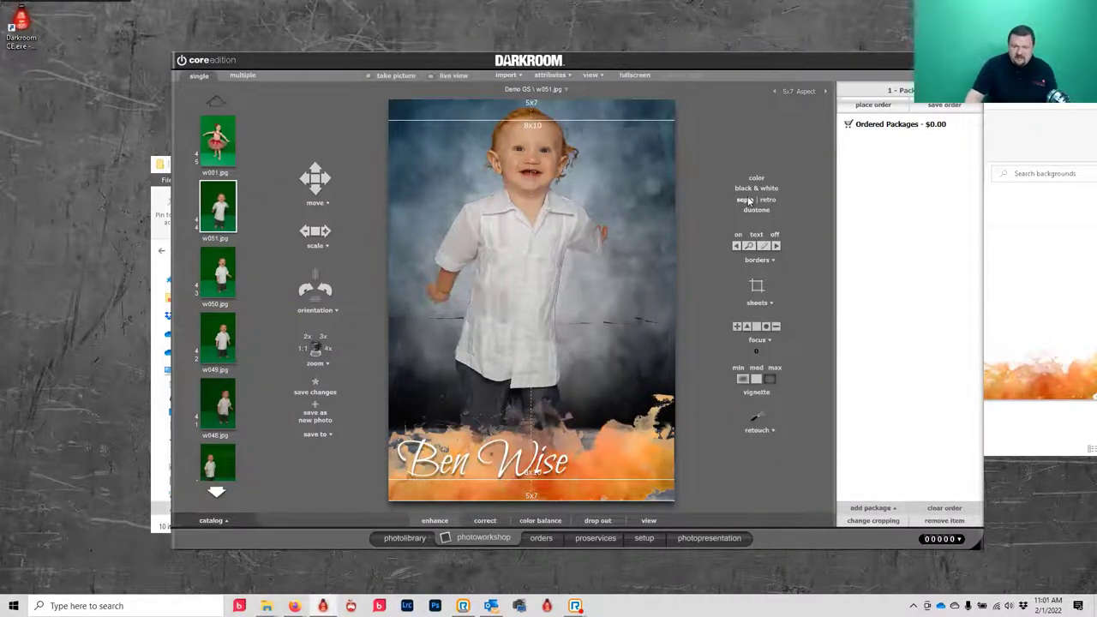
pyautogui.click(763, 231)
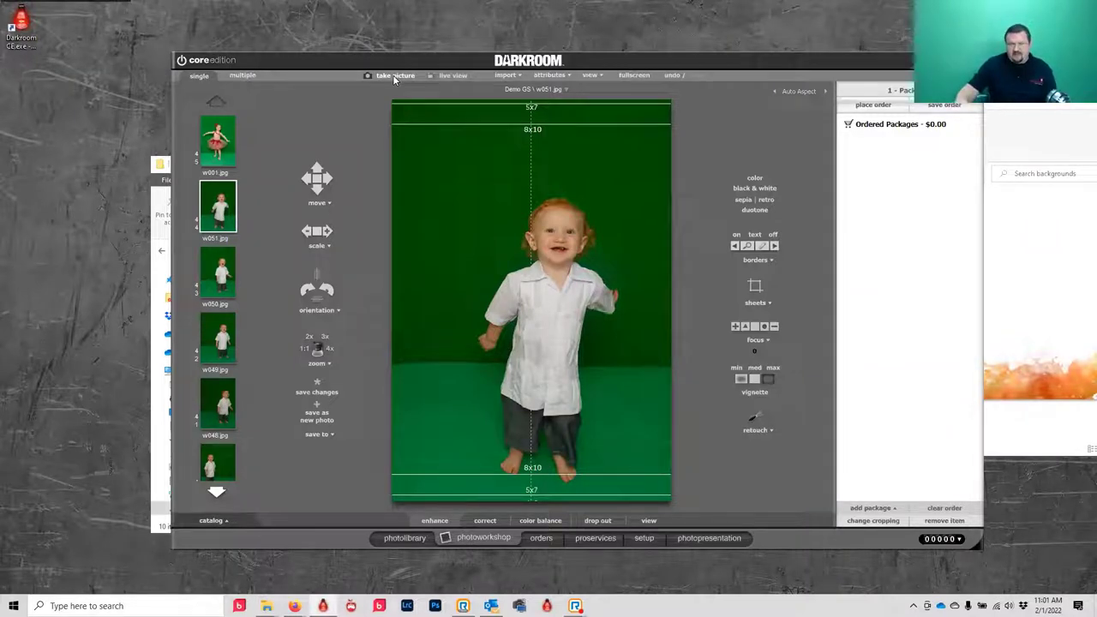
pyautogui.click(394, 77)
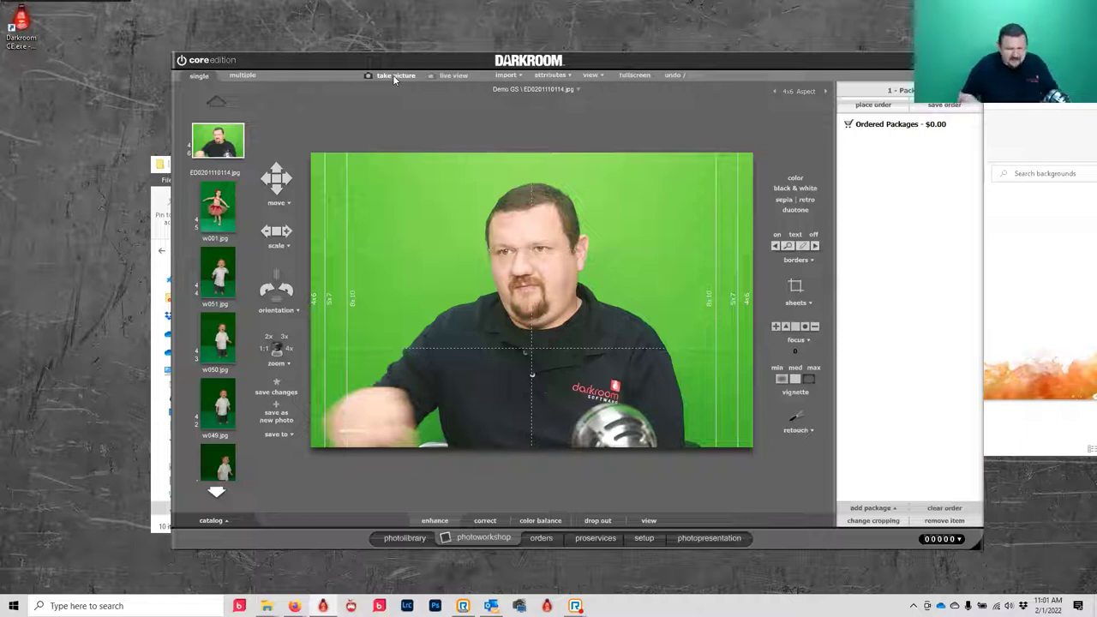
pyautogui.click(394, 76)
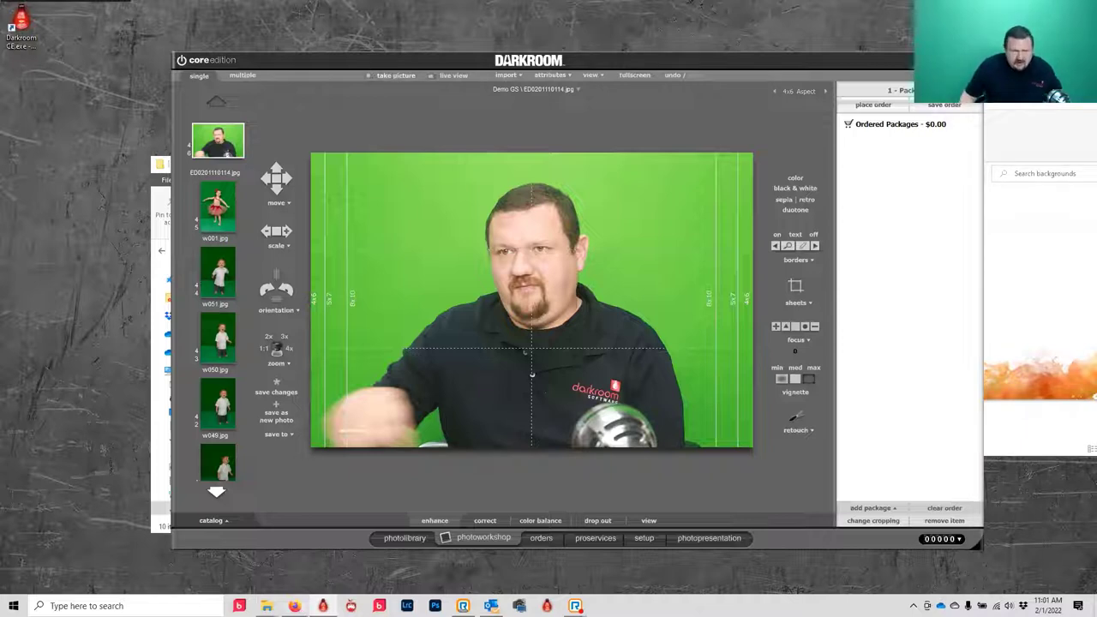
pyautogui.moveTo(294, 606)
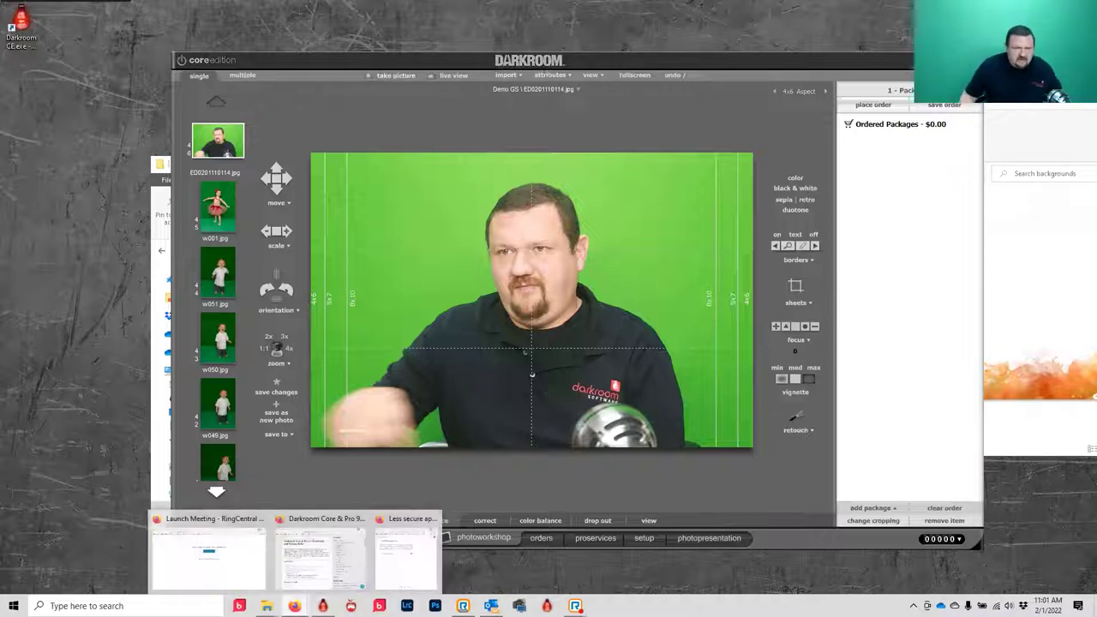
# - In the help center, go via Darkroom Core and Pro to the Getting Started webinar article
pyautogui.click(319, 570)
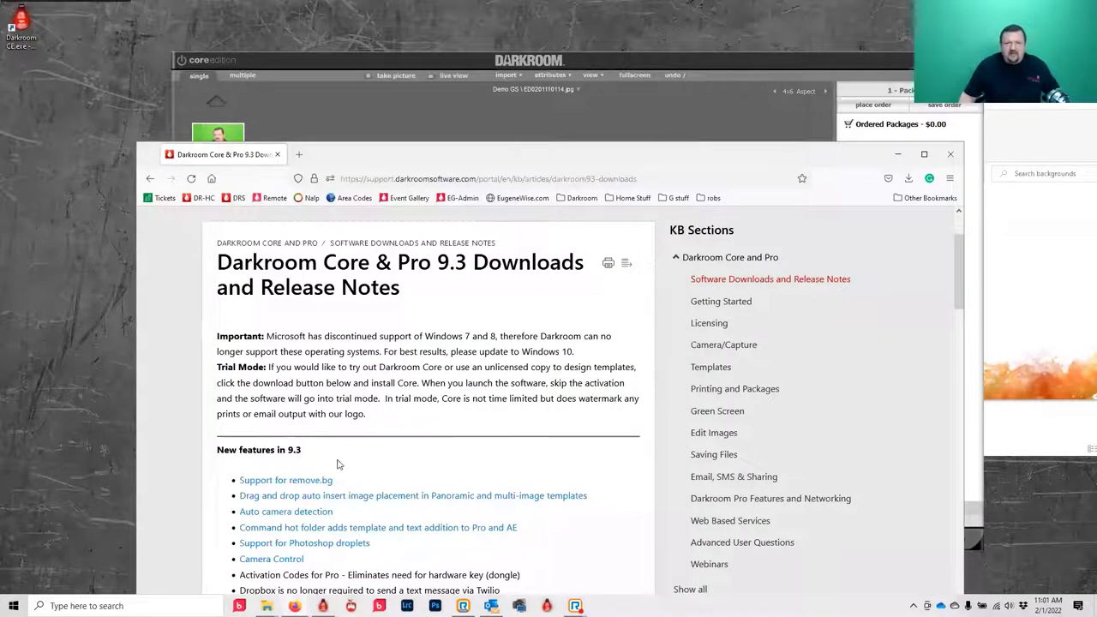
pyautogui.scroll(2, 336, 463)
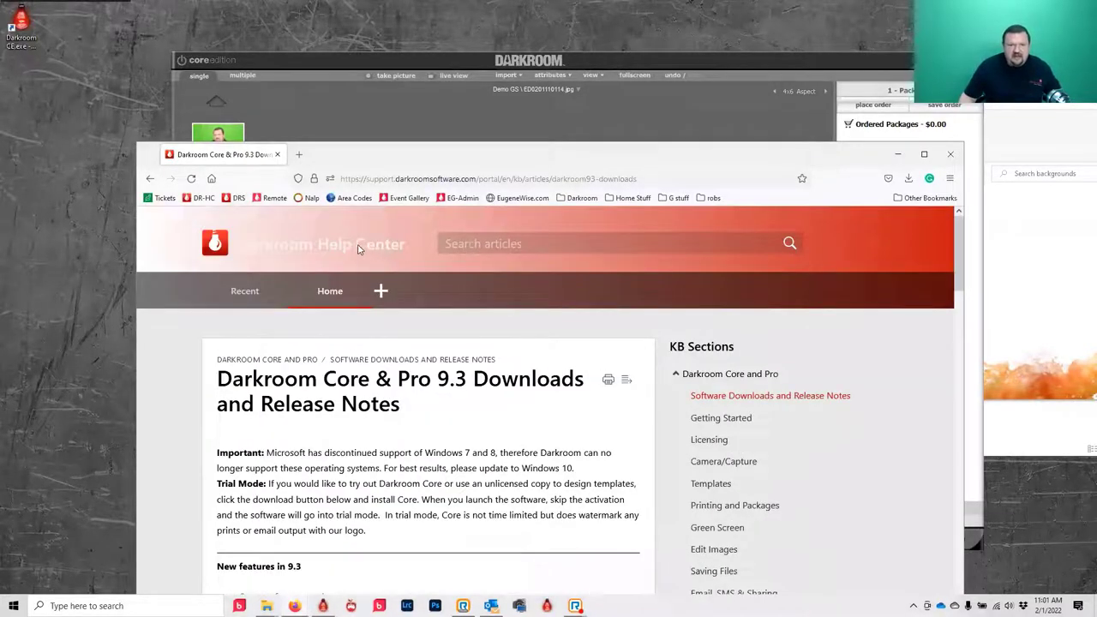
pyautogui.click(329, 293)
pyautogui.scroll(-5, 370, 401)
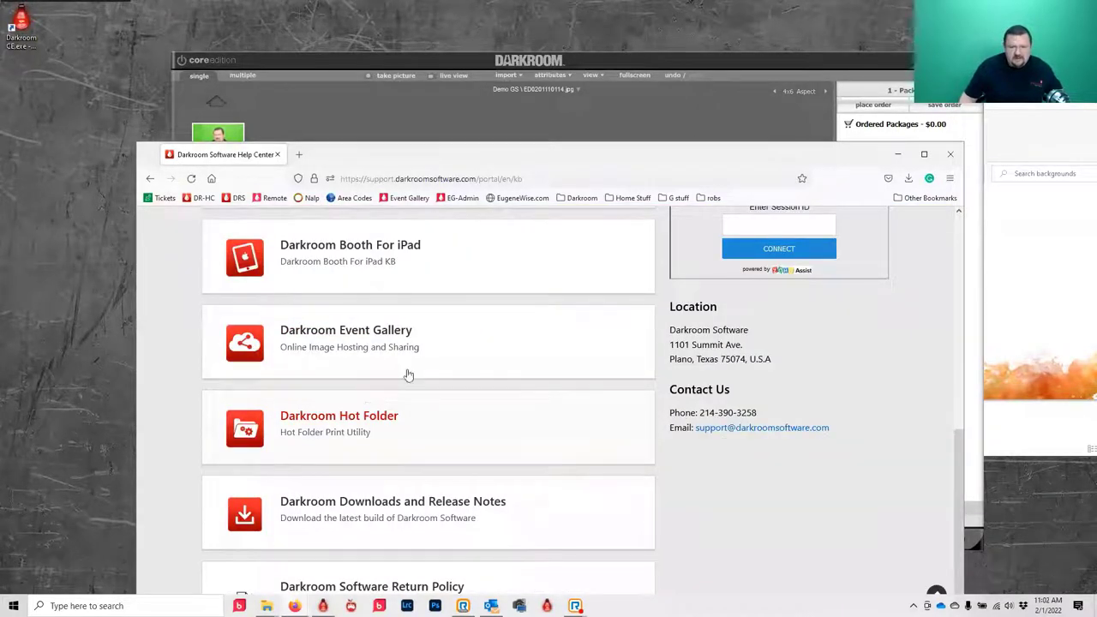
pyautogui.scroll(5, 347, 506)
pyautogui.click(347, 506)
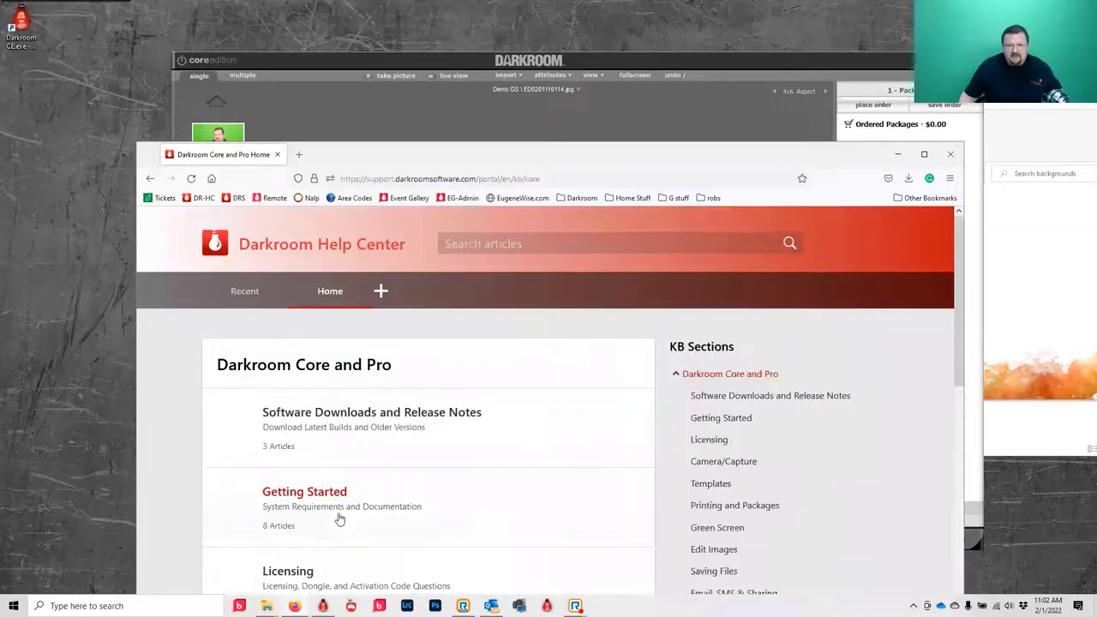
pyautogui.scroll(-10, 406, 365)
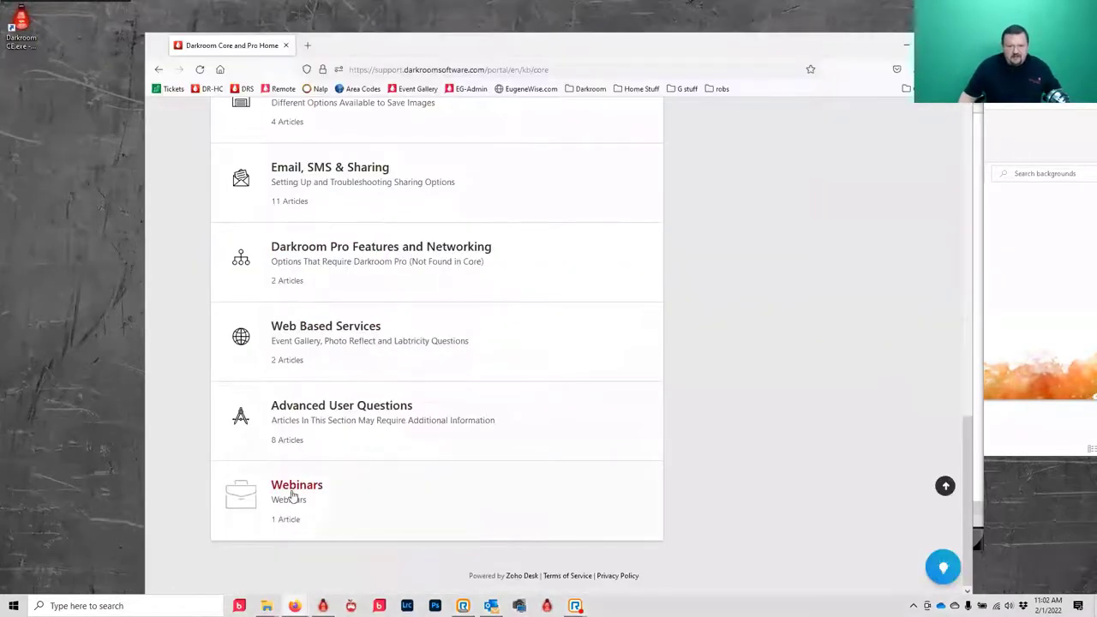
pyautogui.click(294, 495)
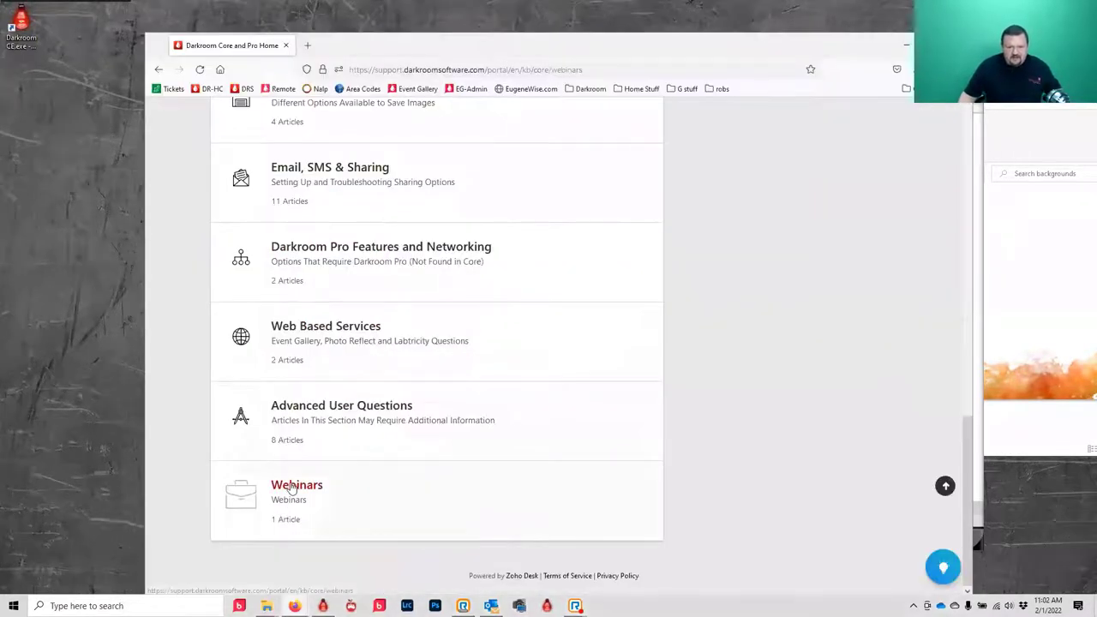
# - Read through the webinar article, then minimize the browser
pyautogui.scroll(-2, 505, 286)
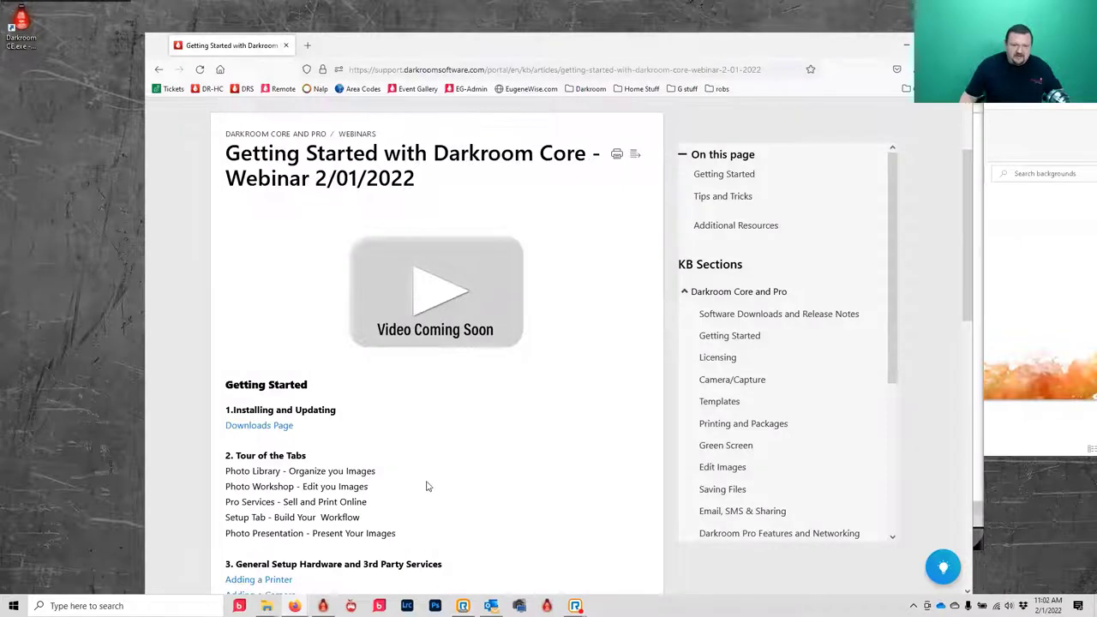
pyautogui.scroll(-3, 419, 484)
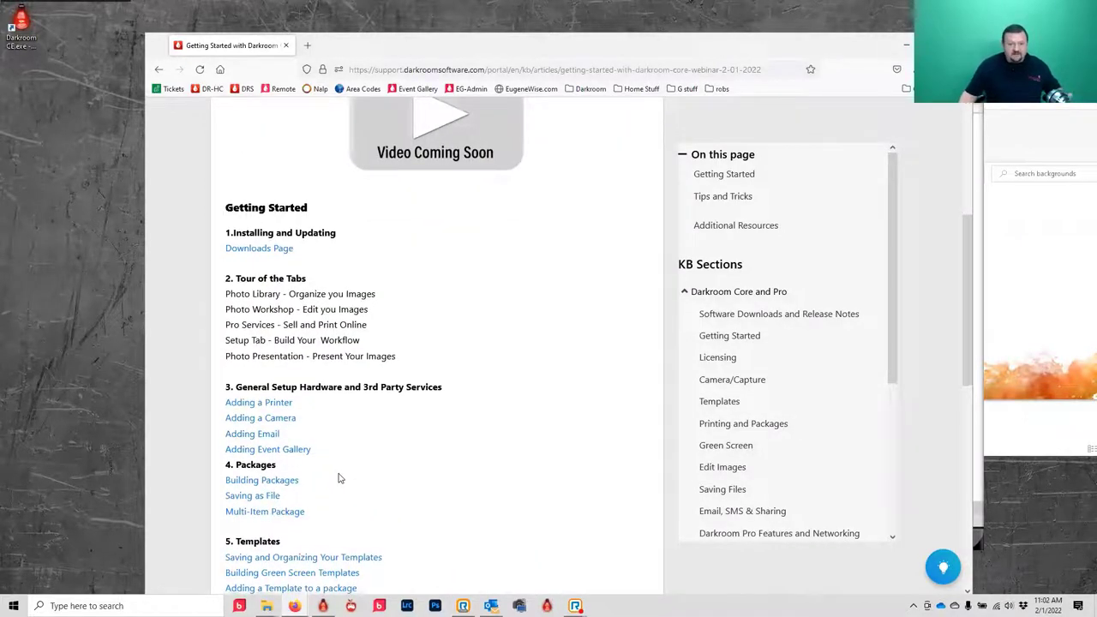
pyautogui.scroll(-2, 340, 477)
pyautogui.scroll(-2, 317, 467)
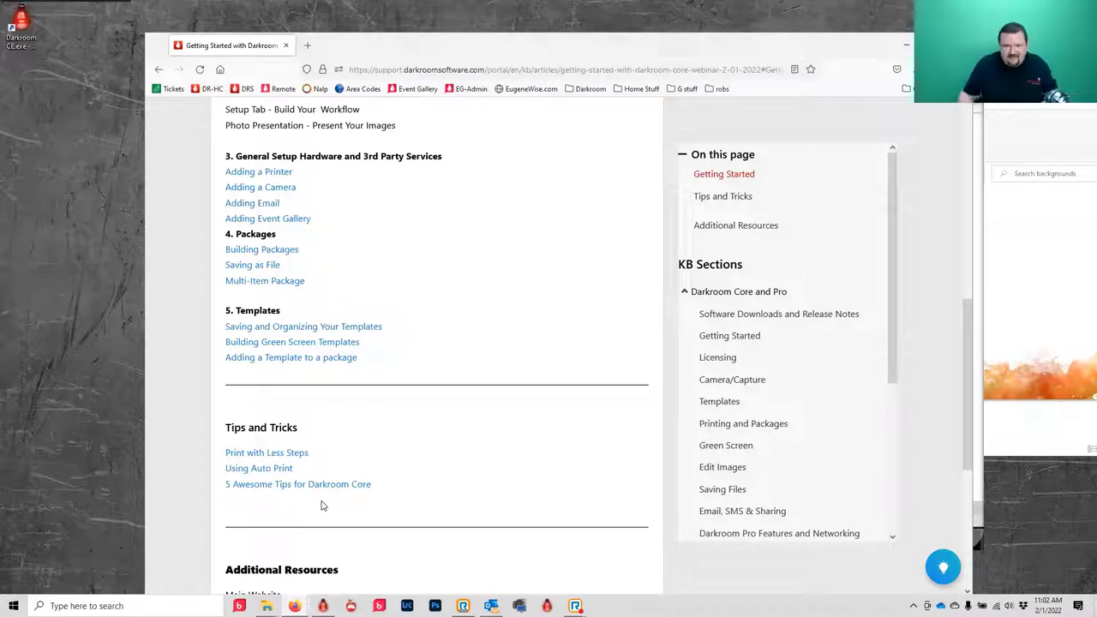
pyautogui.scroll(-2, 339, 396)
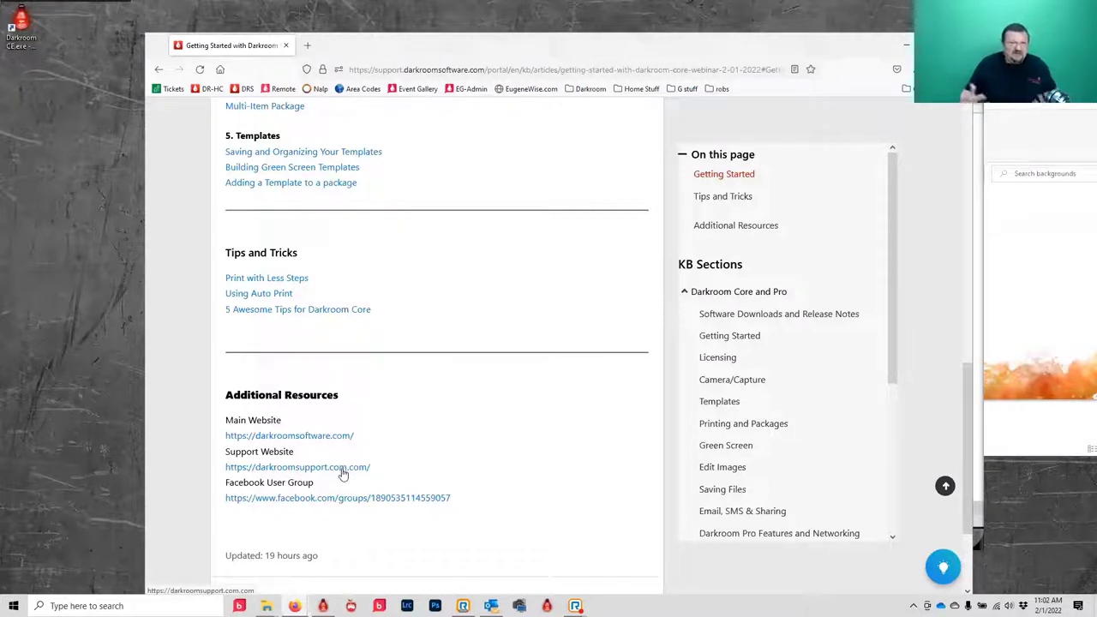
pyautogui.scroll(1, 342, 474)
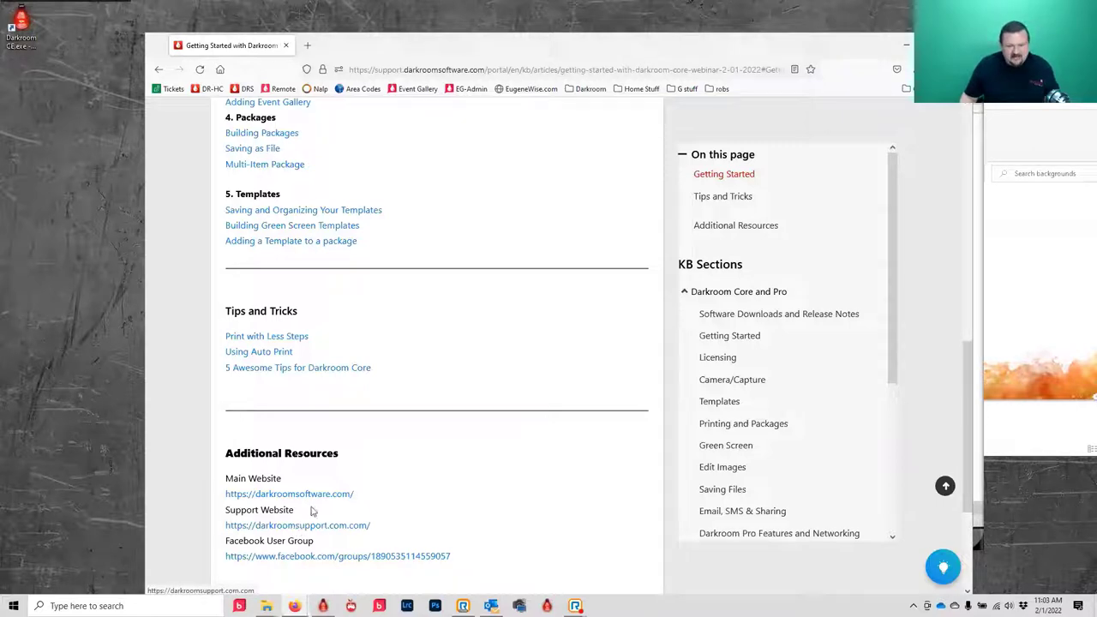
pyautogui.scroll(10, 414, 438)
pyautogui.scroll(1, 414, 438)
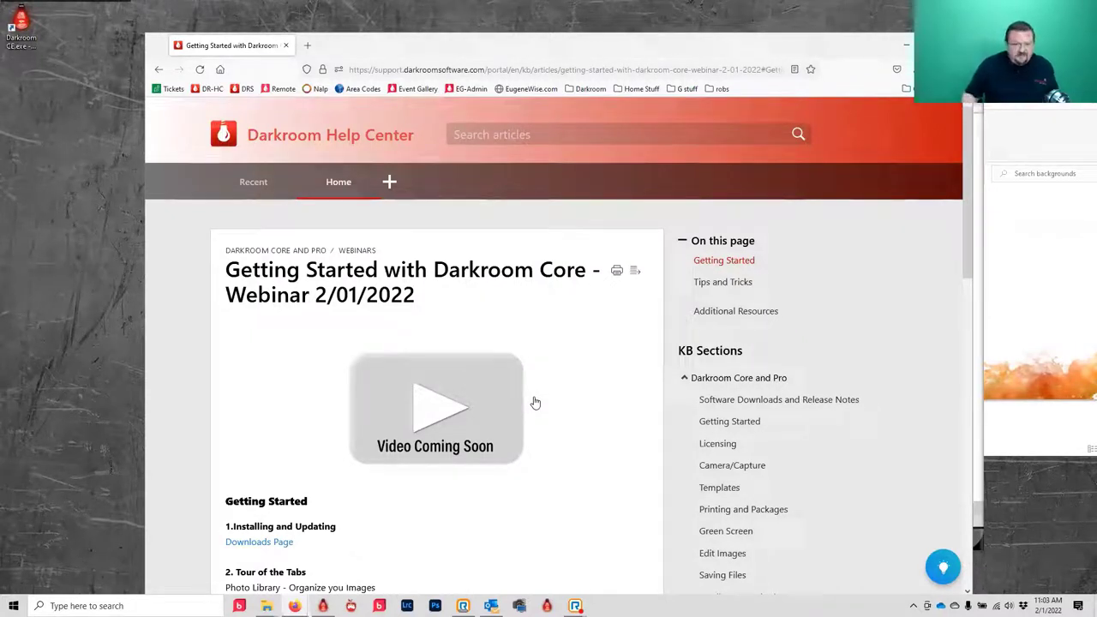
pyautogui.scroll(-4, 300, 419)
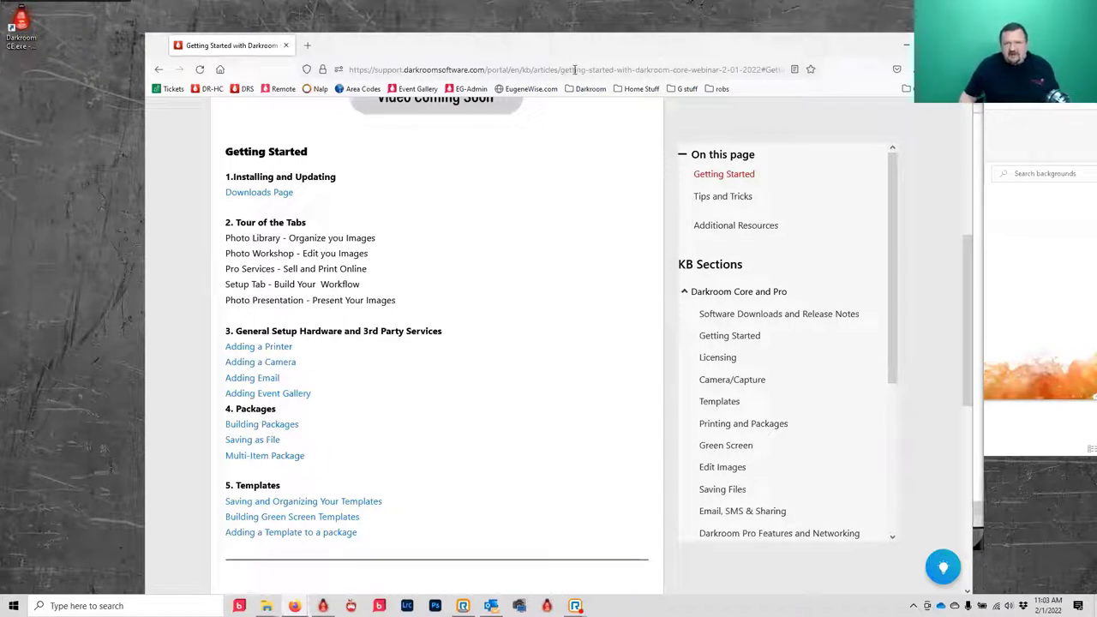
pyautogui.click(905, 45)
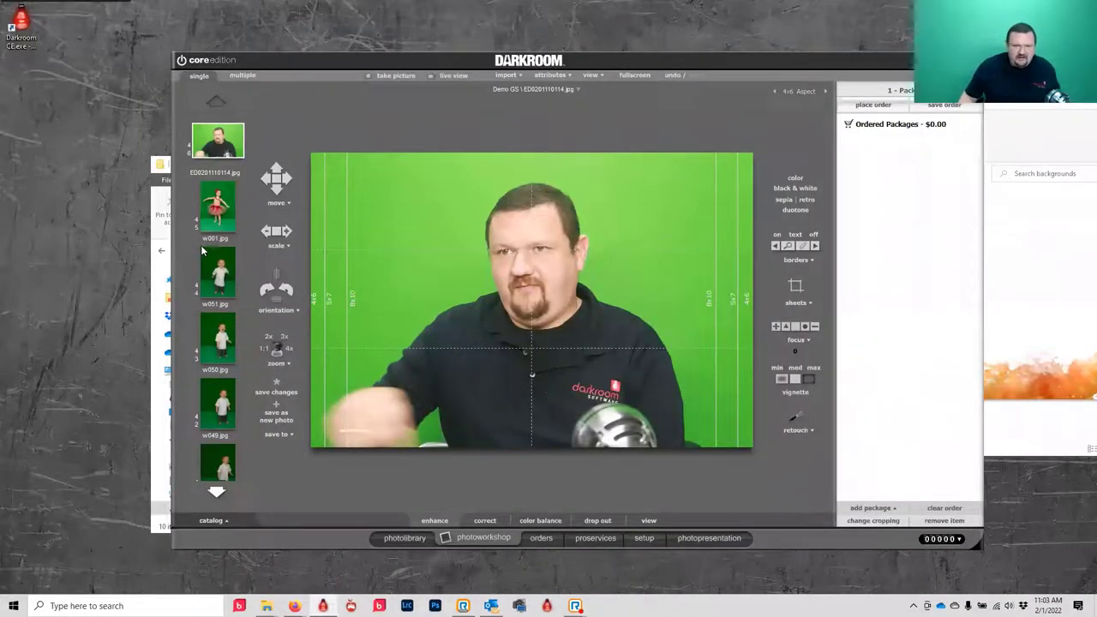
# - Open the 92-photo Demo catalog in the Photo Library and select img_1135.jpg (thumbnail 90)
pyautogui.click(216, 491)
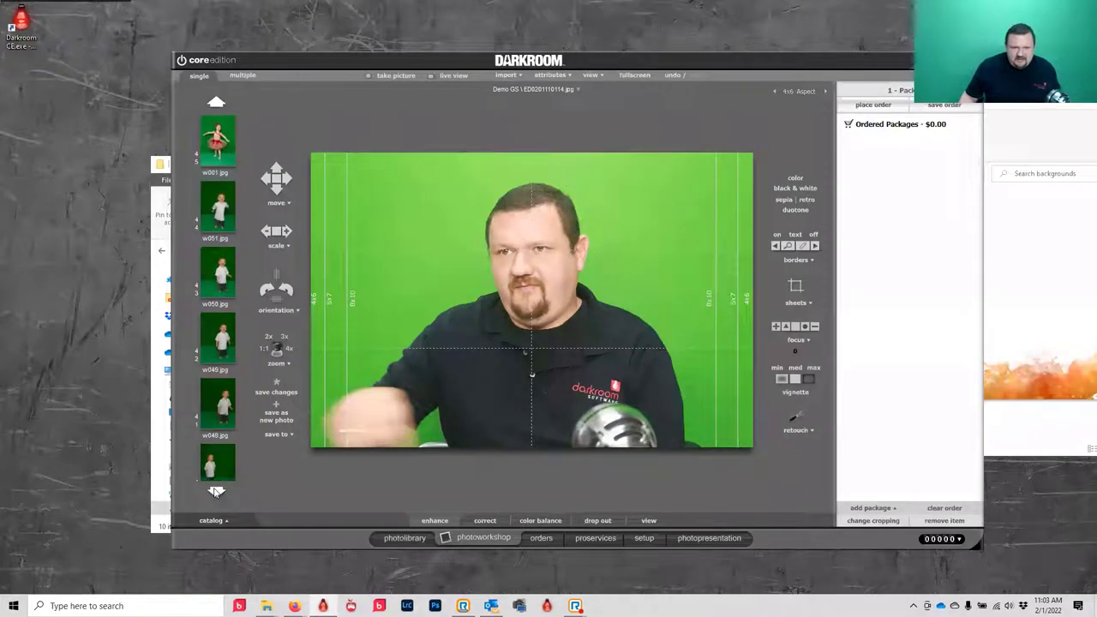
pyautogui.click(403, 538)
pyautogui.click(240, 174)
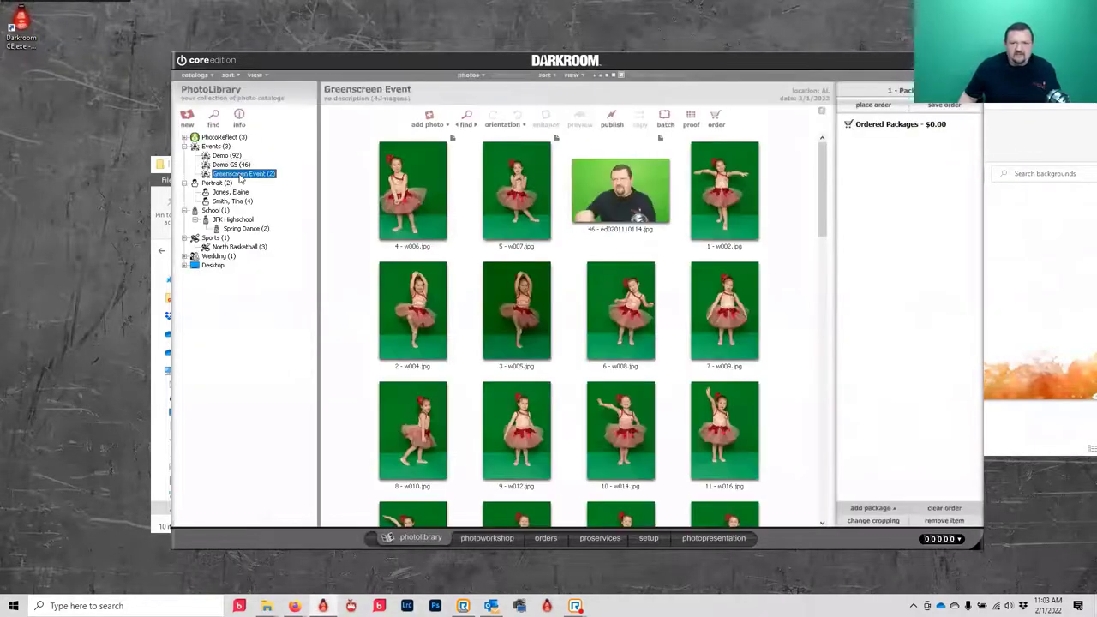
pyautogui.click(226, 155)
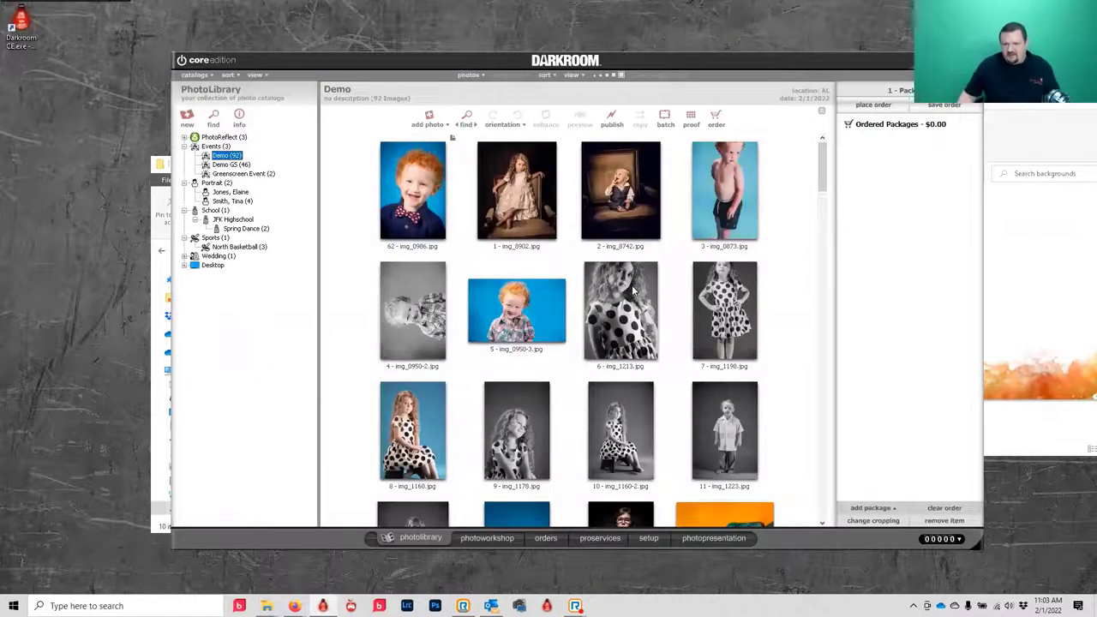
pyautogui.moveTo(824, 163); pyautogui.dragTo(851, 480)
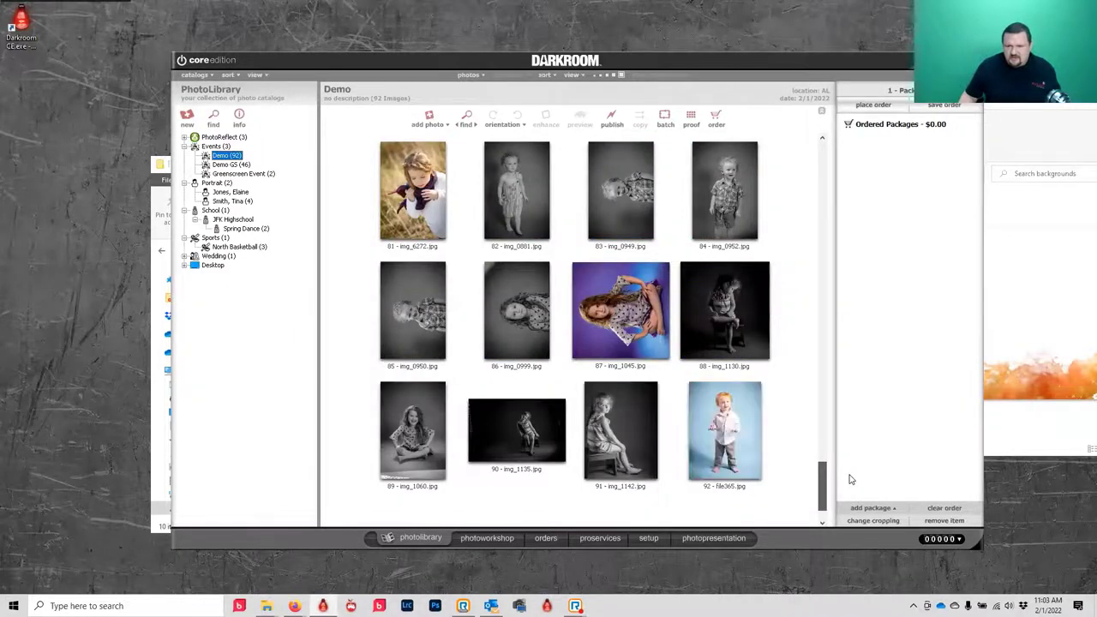
pyautogui.moveTo(851, 479); pyautogui.dragTo(839, 206)
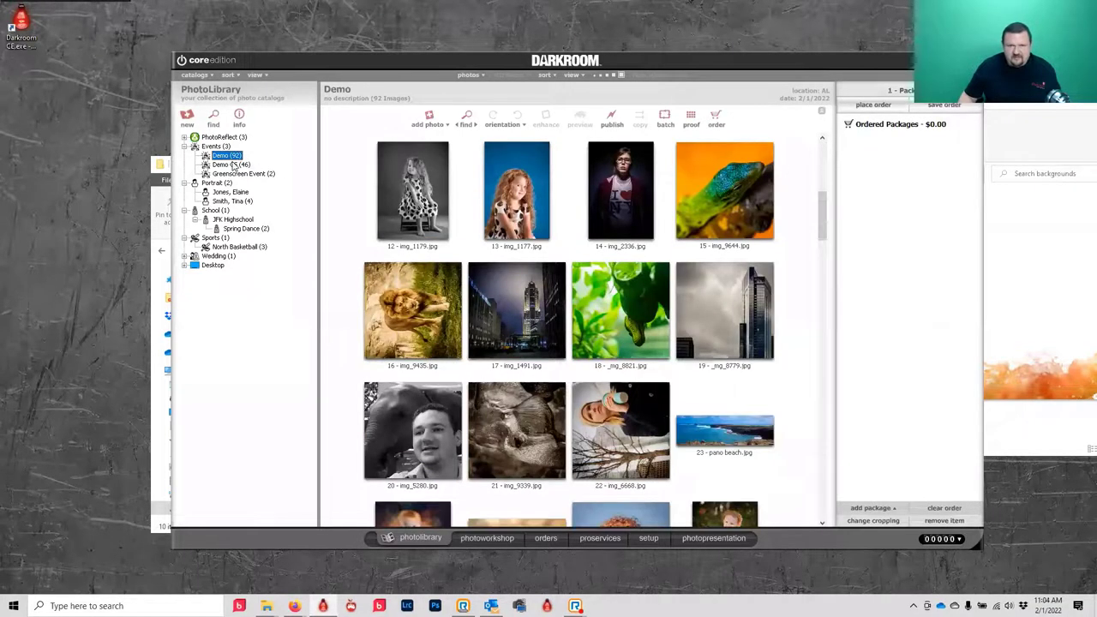
pyautogui.moveTo(821, 206); pyautogui.dragTo(823, 490)
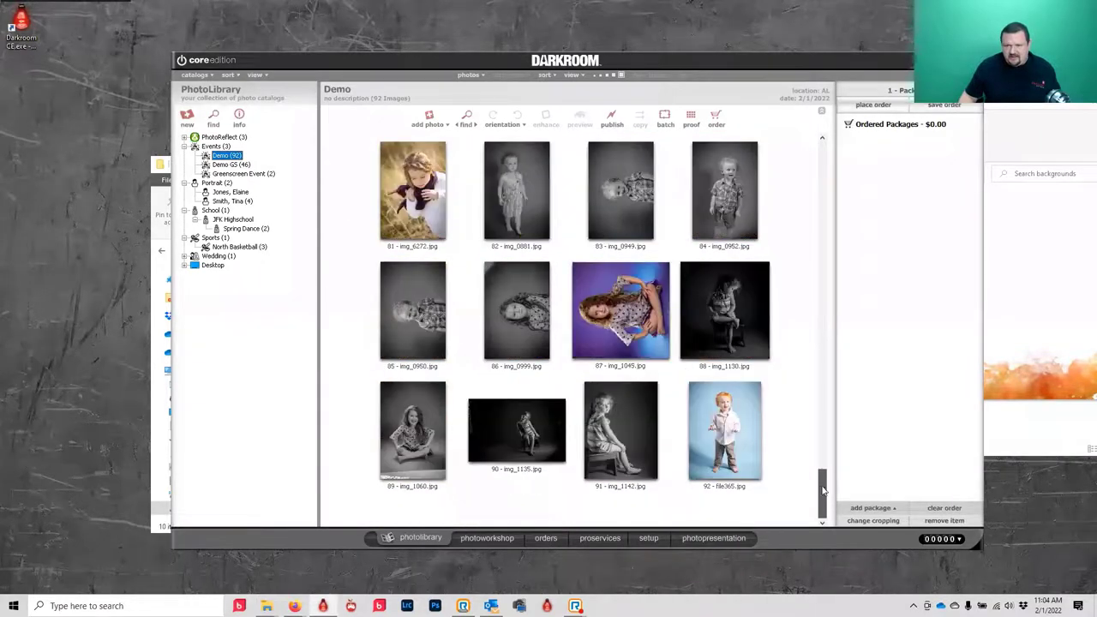
pyautogui.click(508, 447)
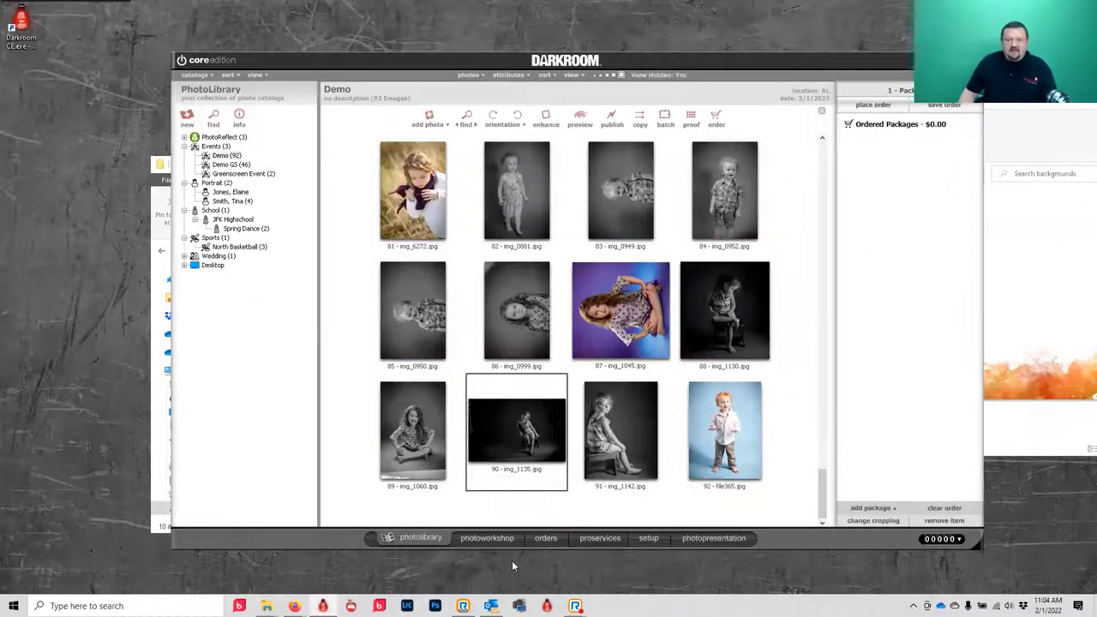
# - Open img_1135.jpg and launch its Retouch workspace from the right panel's retouch options
pyautogui.click(497, 536)
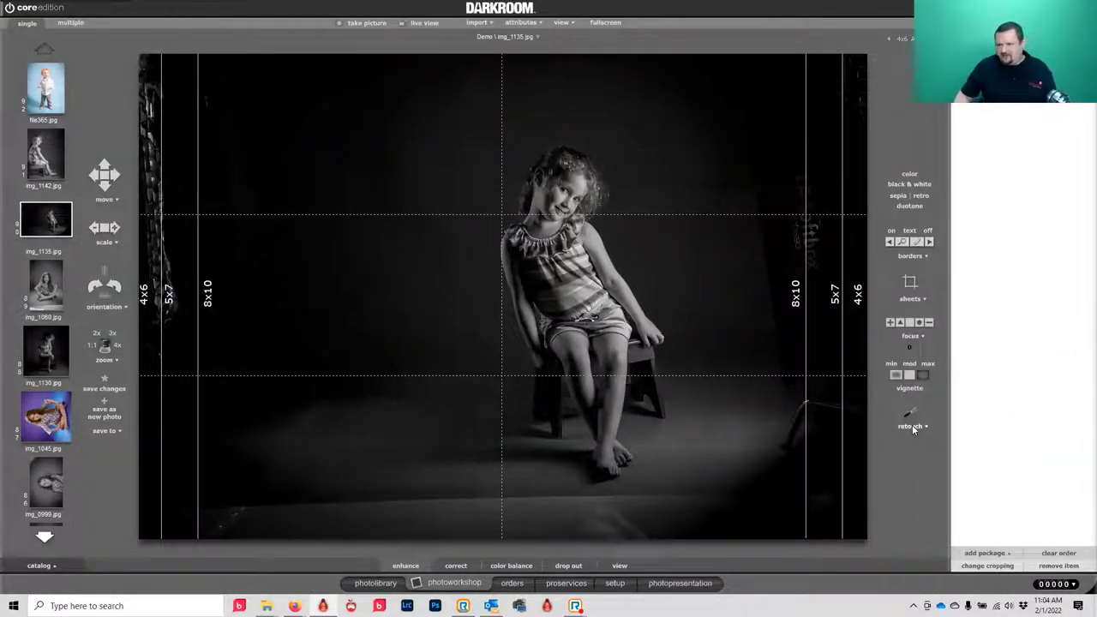
pyautogui.click(913, 427)
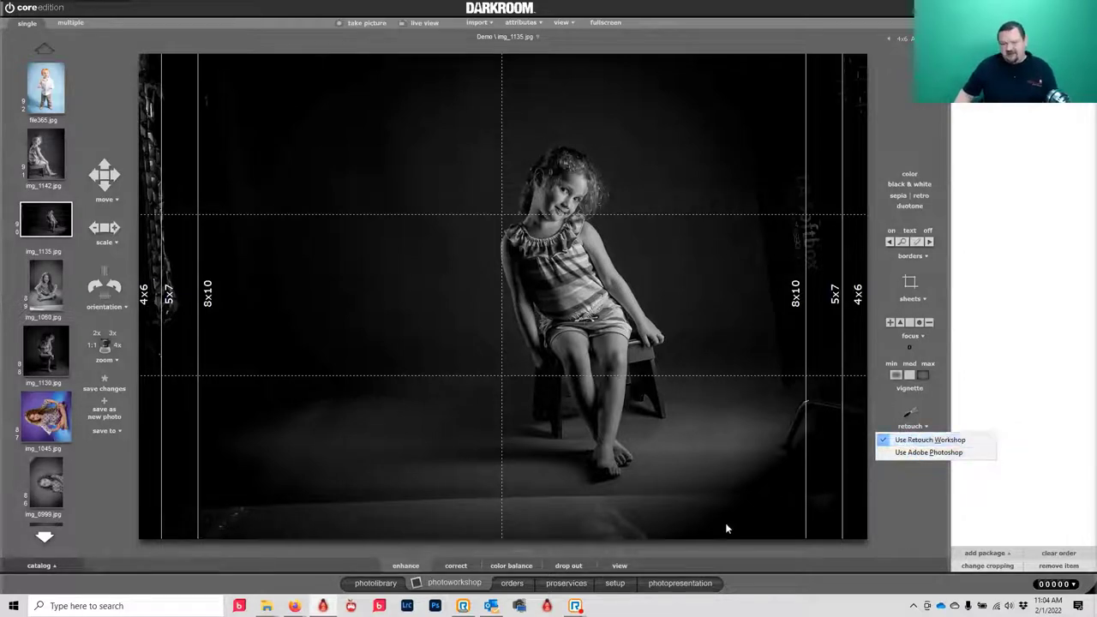
pyautogui.click(449, 589)
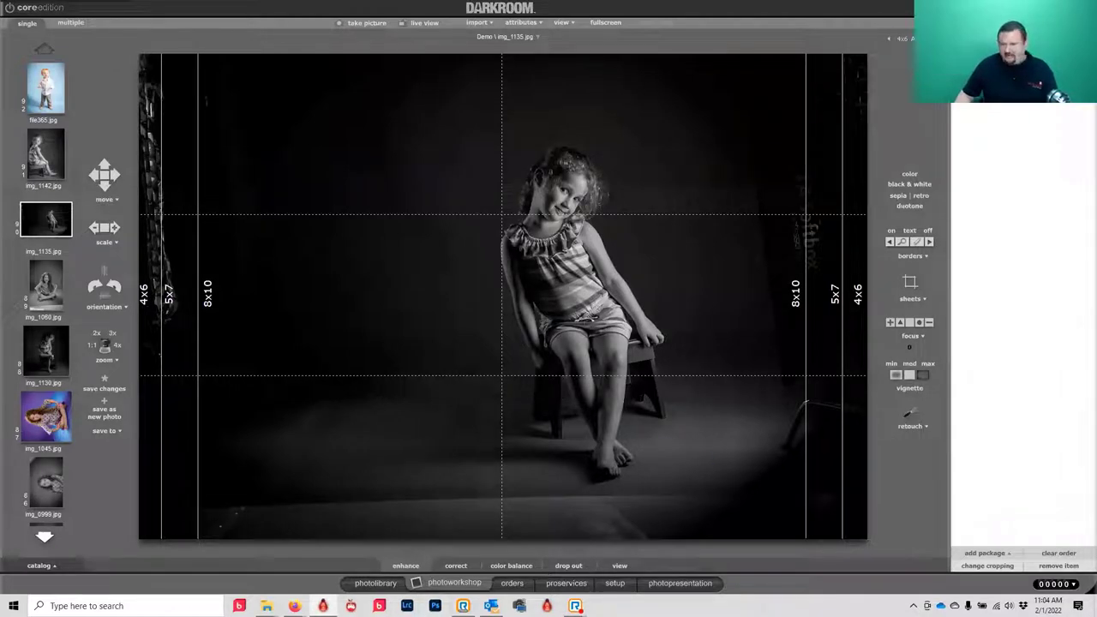
pyautogui.click(910, 417)
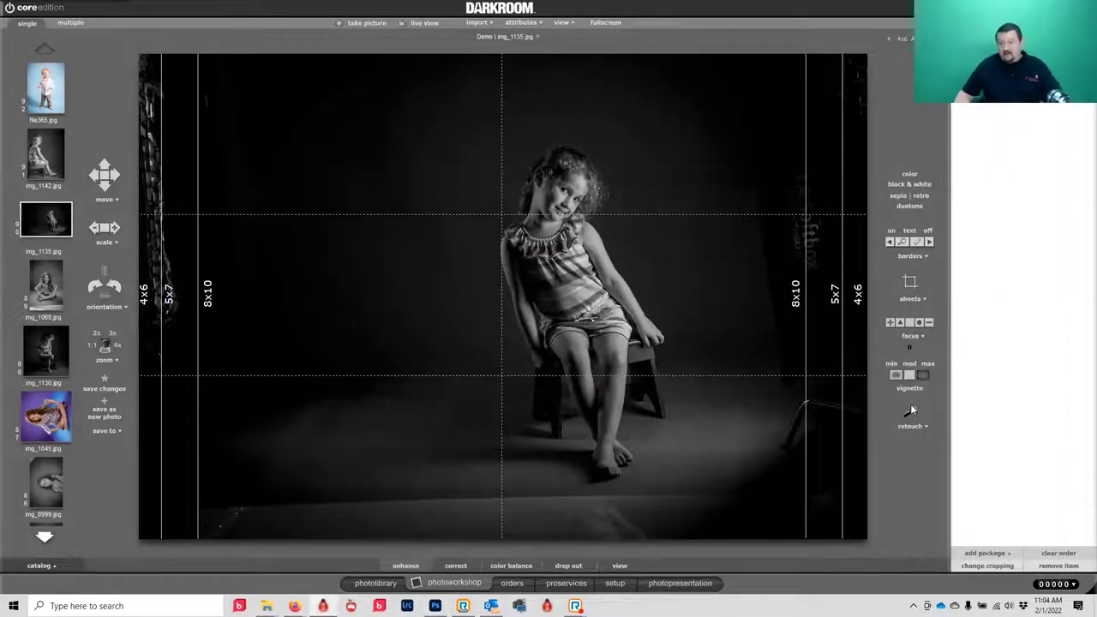
pyautogui.click(910, 415)
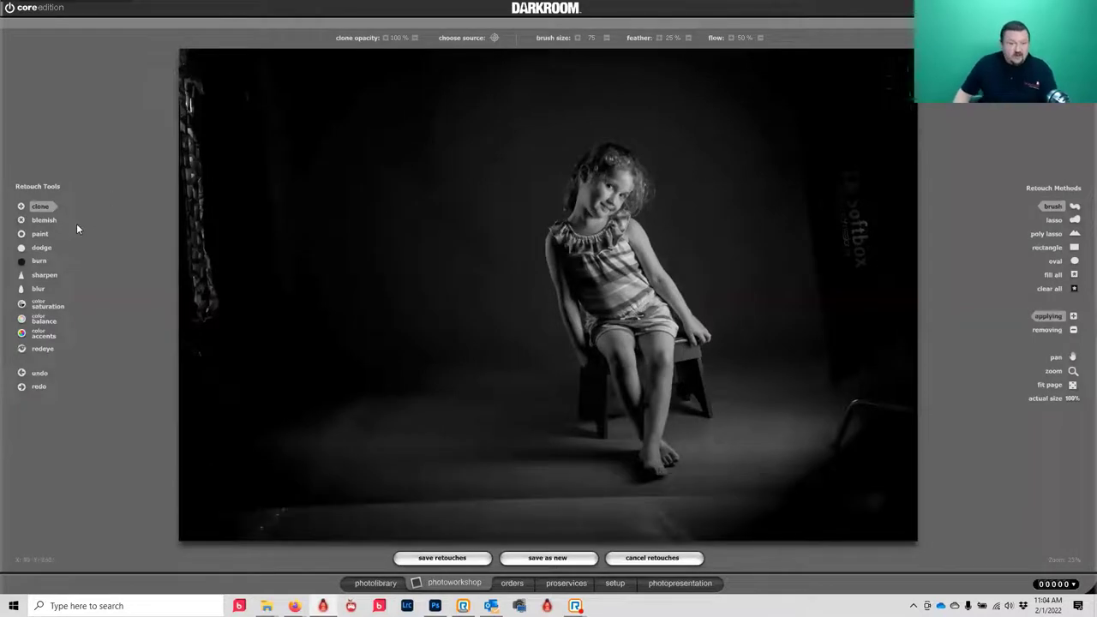
# - Darken the bright left-edge chain with an enlarged burn/paint brush, then exit retouch
pyautogui.click(25, 258)
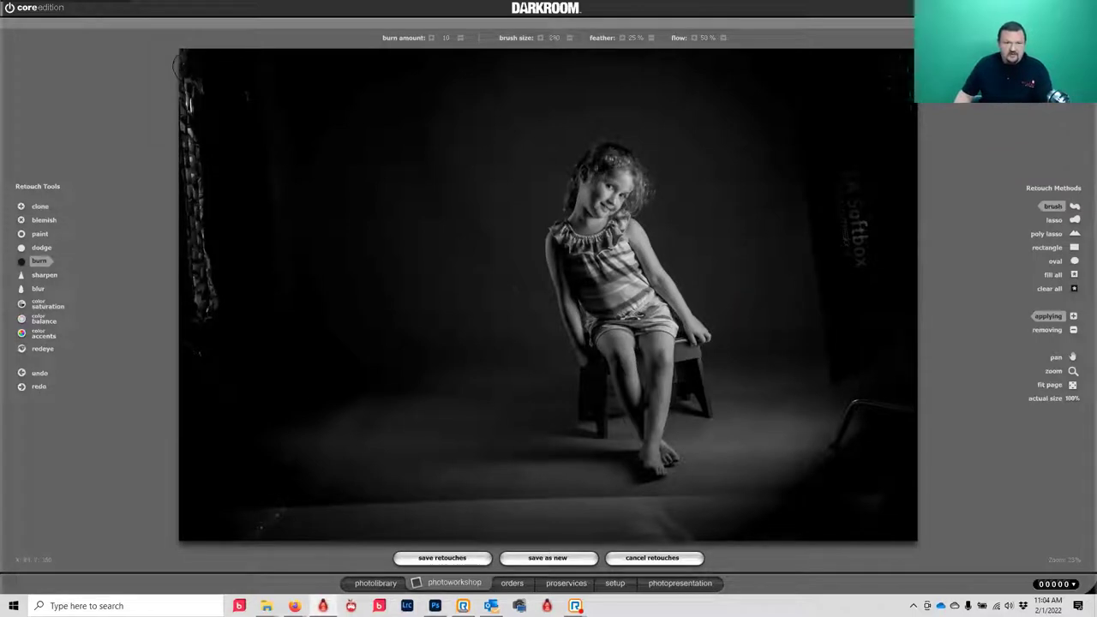
pyautogui.scroll(2, 182, 68)
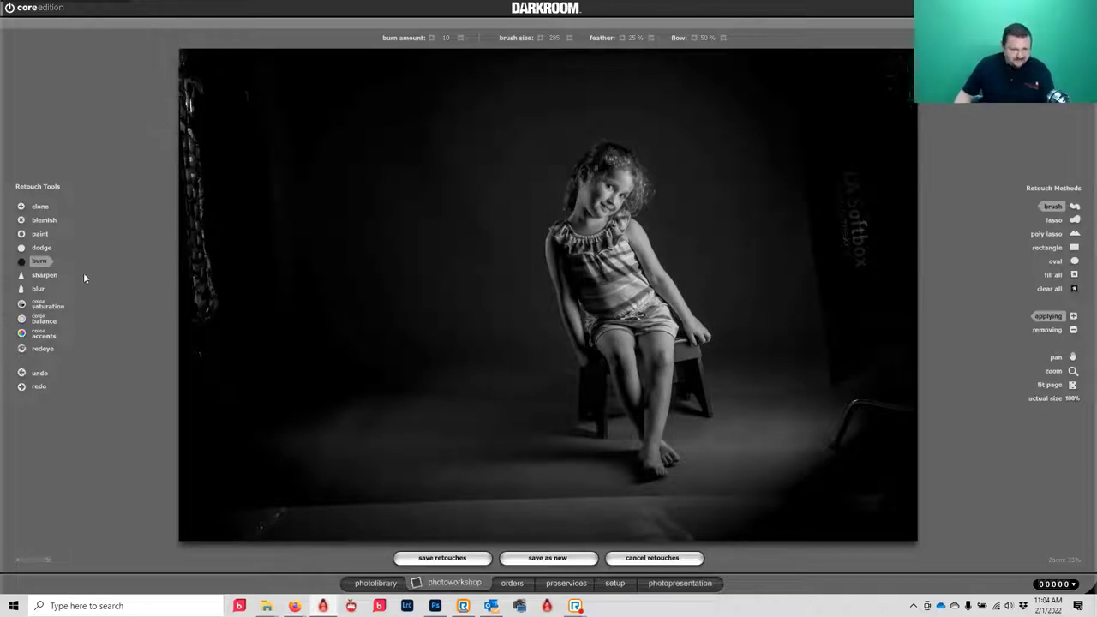
pyautogui.click(40, 233)
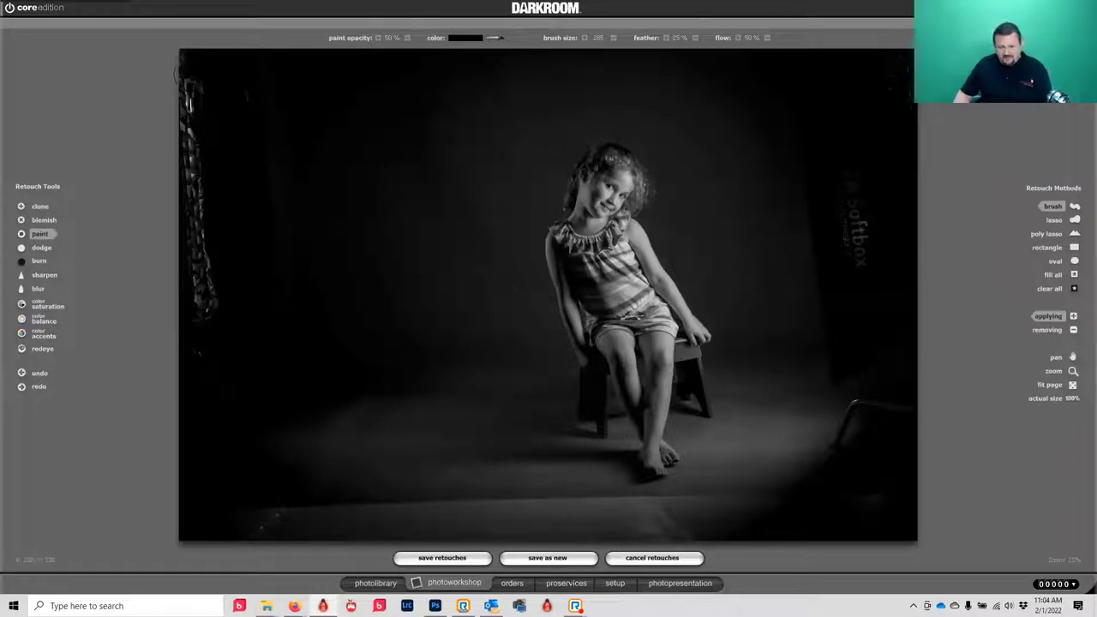
pyautogui.scroll(-5, 184, 75)
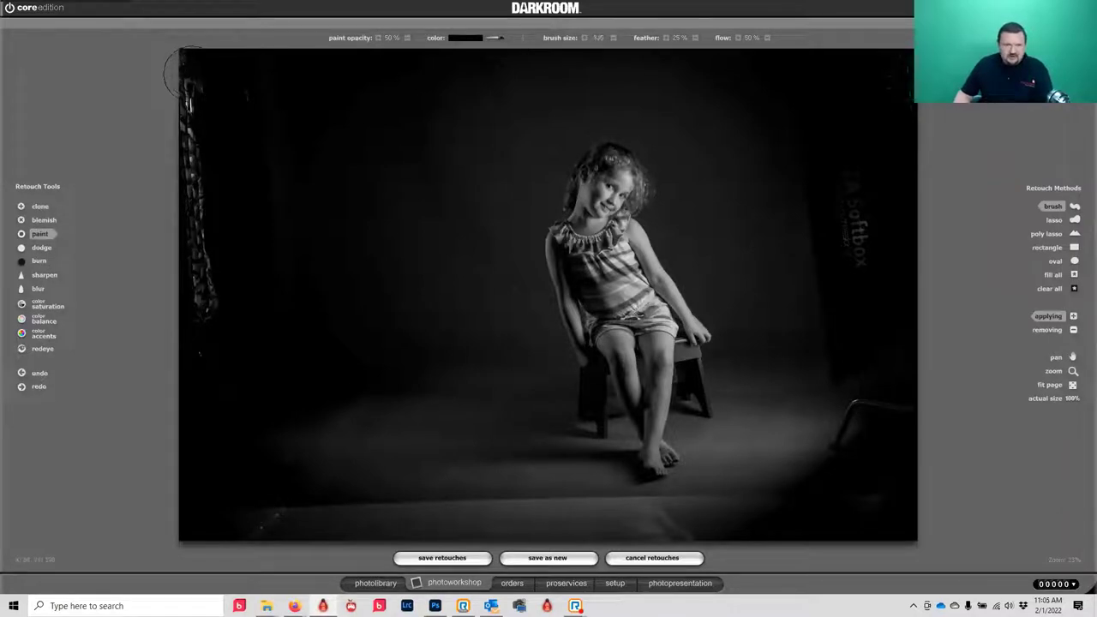
pyautogui.scroll(10, 175, 343)
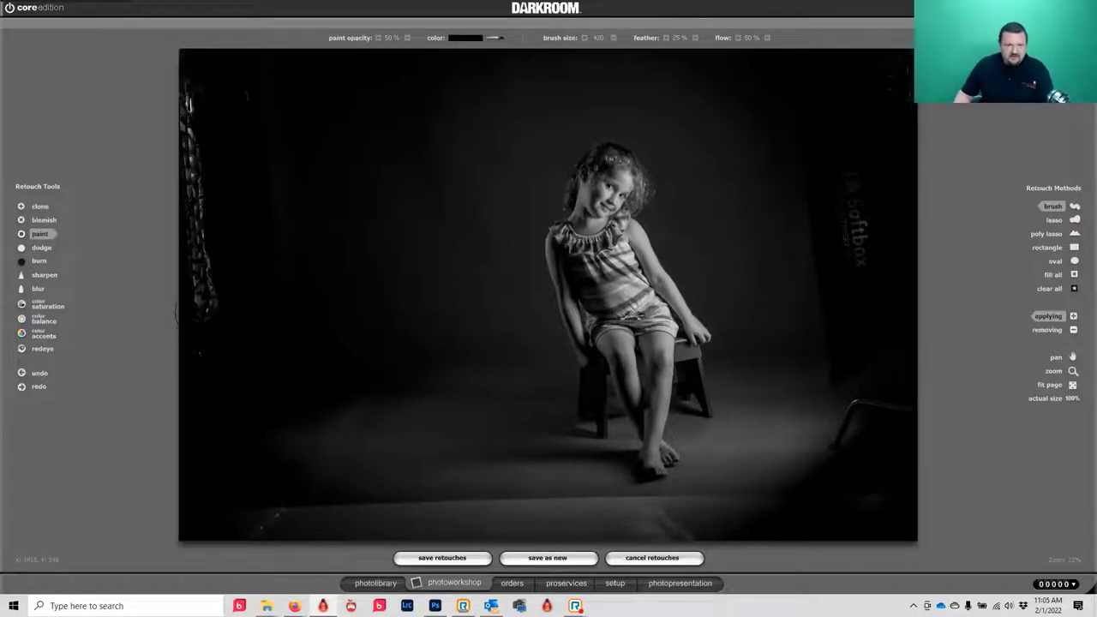
pyautogui.moveTo(193, 120); pyautogui.dragTo(193, 240)
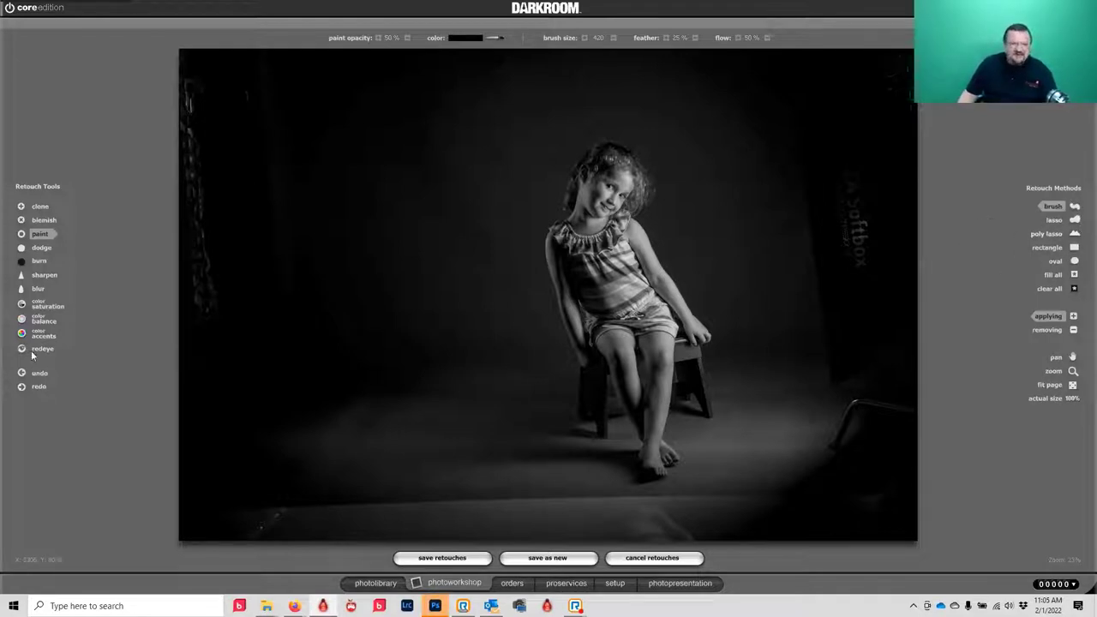
pyautogui.click(650, 558)
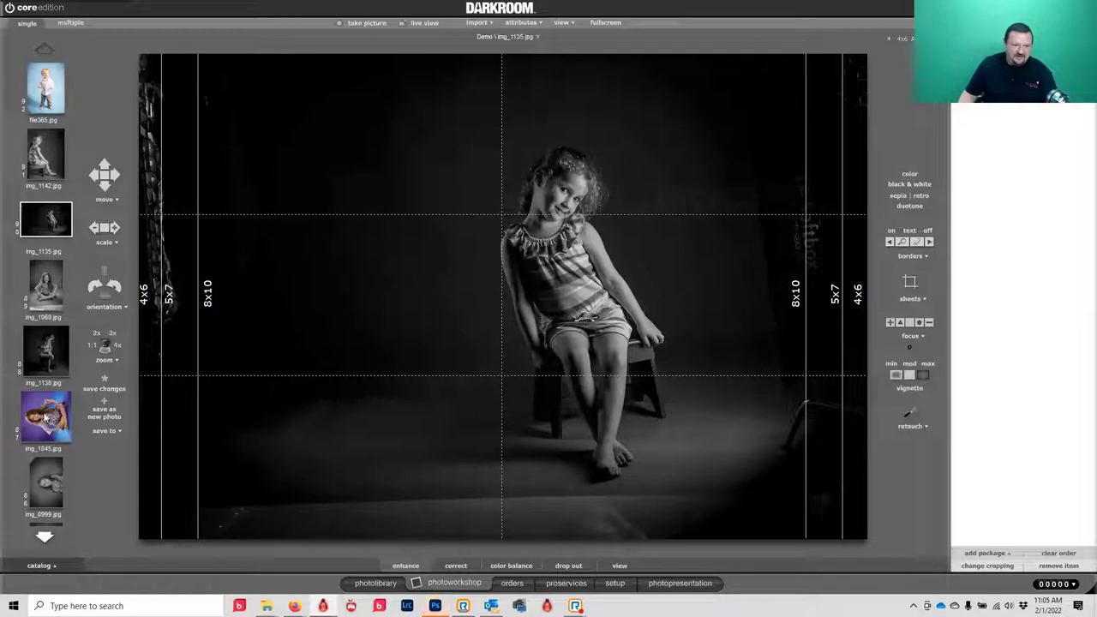
# - Open the boy-on-path photo img_0713 in colour-accent retouching
pyautogui.scroll(-3, 49, 480)
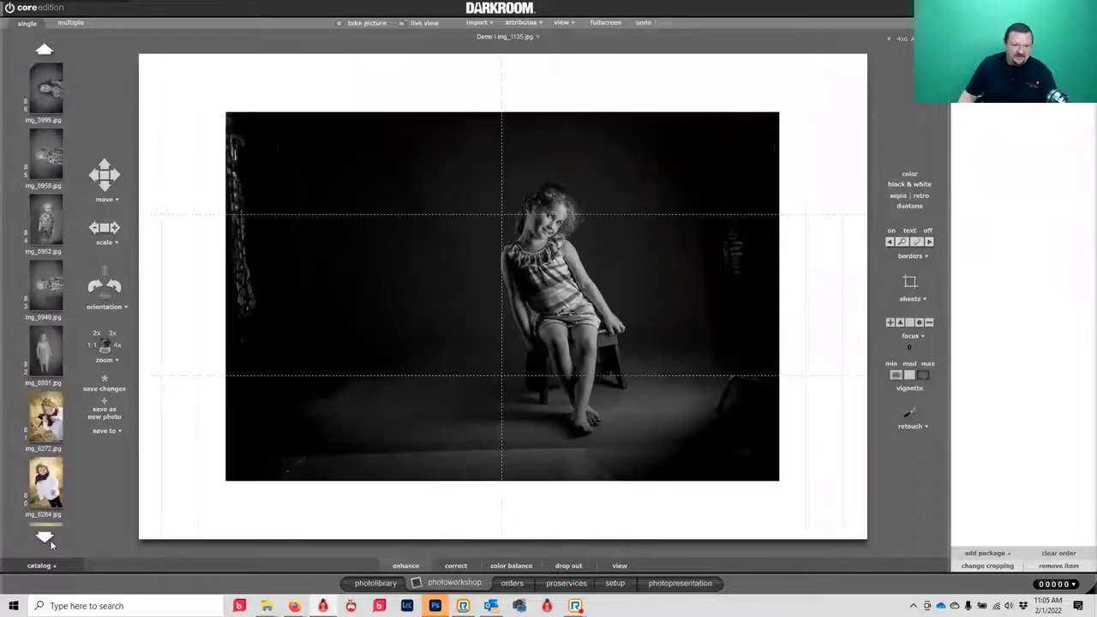
pyautogui.click(48, 539)
pyautogui.scroll(-8, 48, 538)
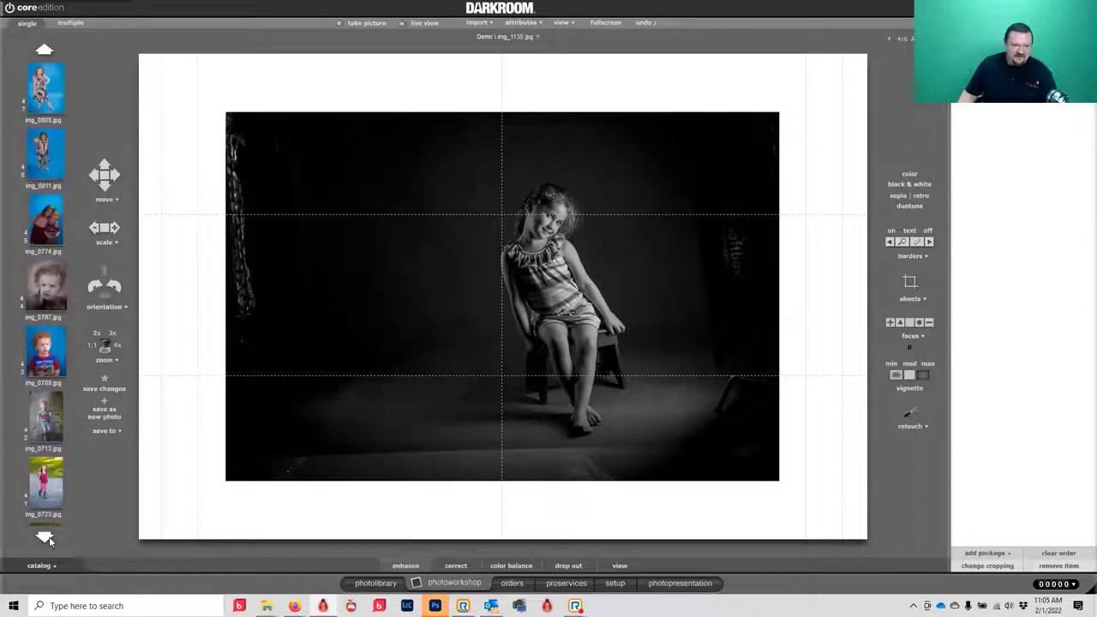
pyautogui.click(43, 404)
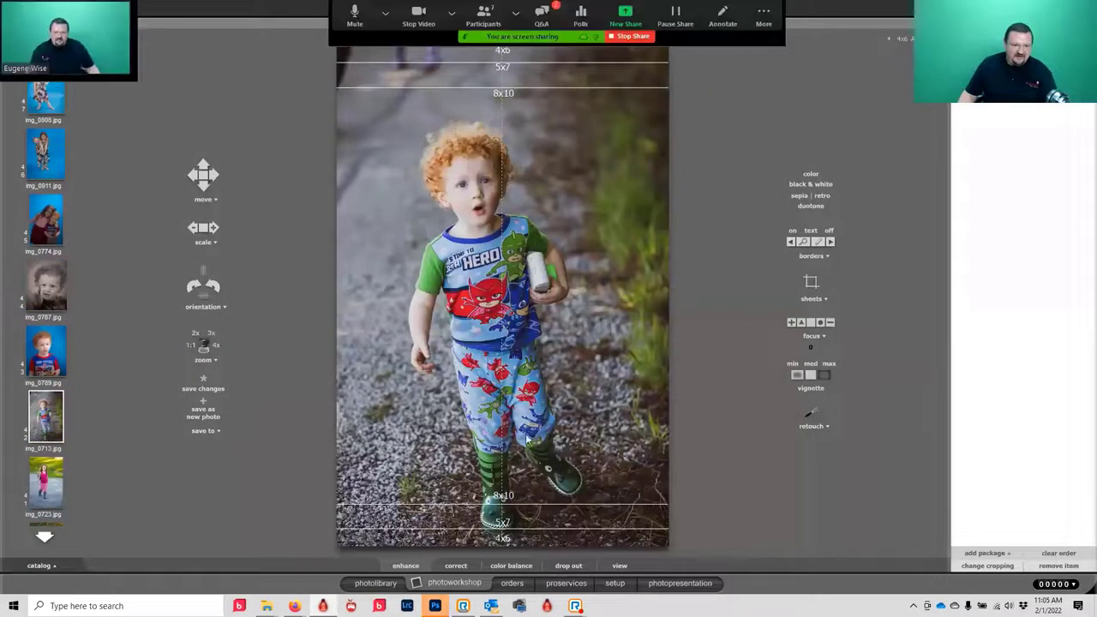
pyautogui.click(814, 414)
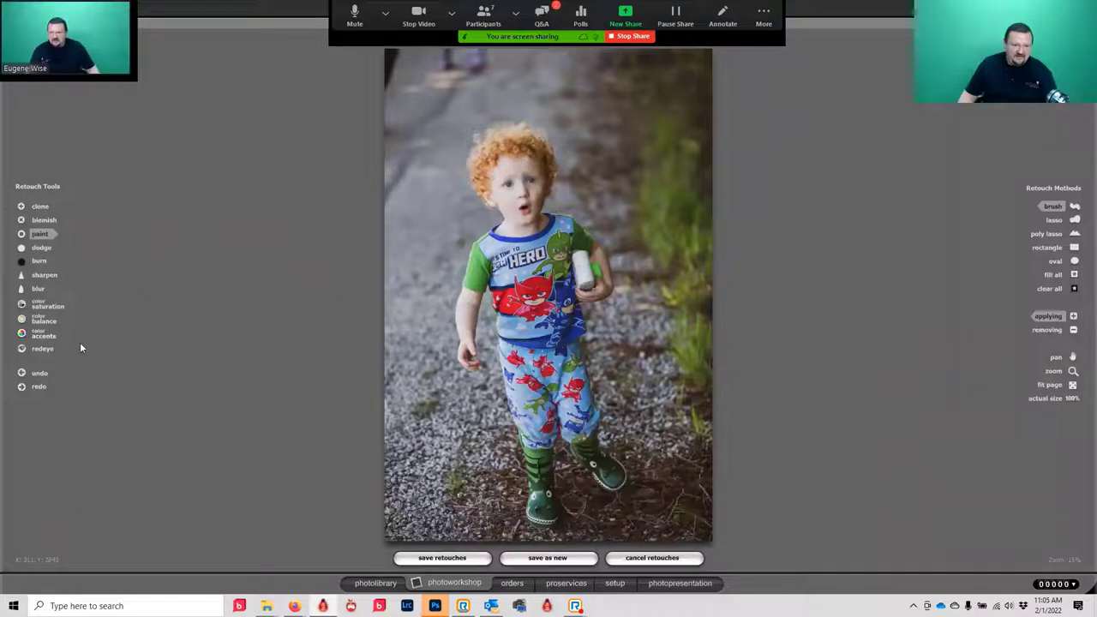
pyautogui.click(36, 336)
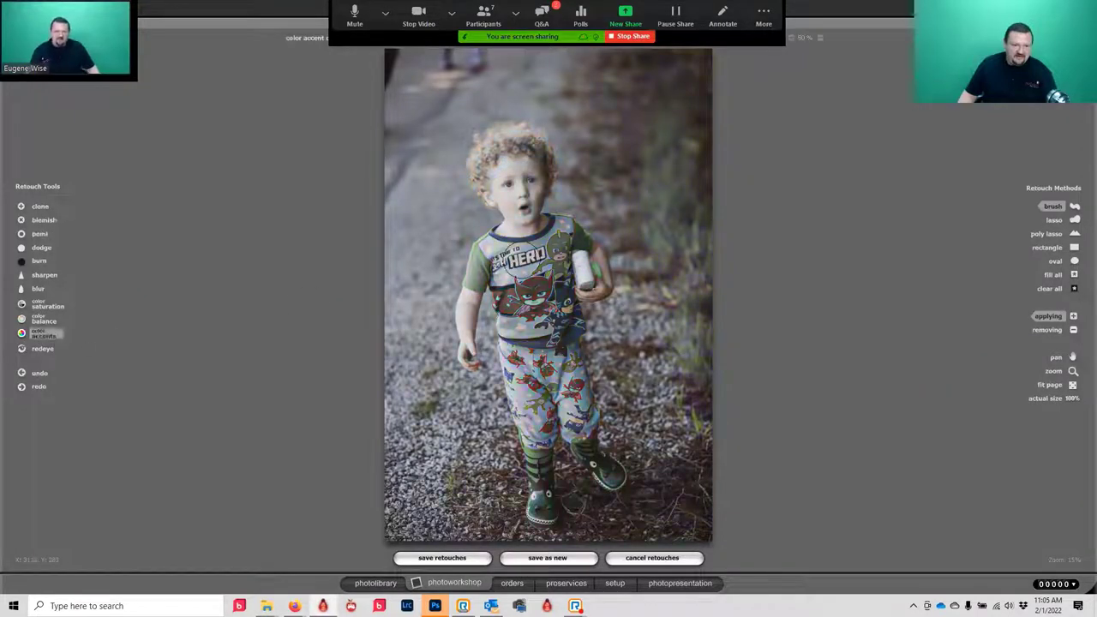
# - Restore colour on the boy's shirt, hair and trousers, then save as new photo img_0713_0
pyautogui.moveTo(526, 262)
pyautogui.mouseDown()
pyautogui.moveTo(531, 292)
pyautogui.moveTo(529, 235)
pyautogui.moveTo(538, 257)
pyautogui.moveTo(512, 268)
pyautogui.moveTo(484, 244)
pyautogui.moveTo(490, 254)
pyautogui.moveTo(512, 243)
pyautogui.moveTo(490, 273)
pyautogui.mouseUp()
pyautogui.scroll(-2, 512, 262)
pyautogui.moveTo(514, 163)
pyautogui.mouseDown()
pyautogui.moveTo(517, 177)
pyautogui.moveTo(500, 153)
pyautogui.moveTo(508, 145)
pyautogui.moveTo(540, 152)
pyautogui.moveTo(501, 172)
pyautogui.moveTo(488, 165)
pyautogui.mouseUp()
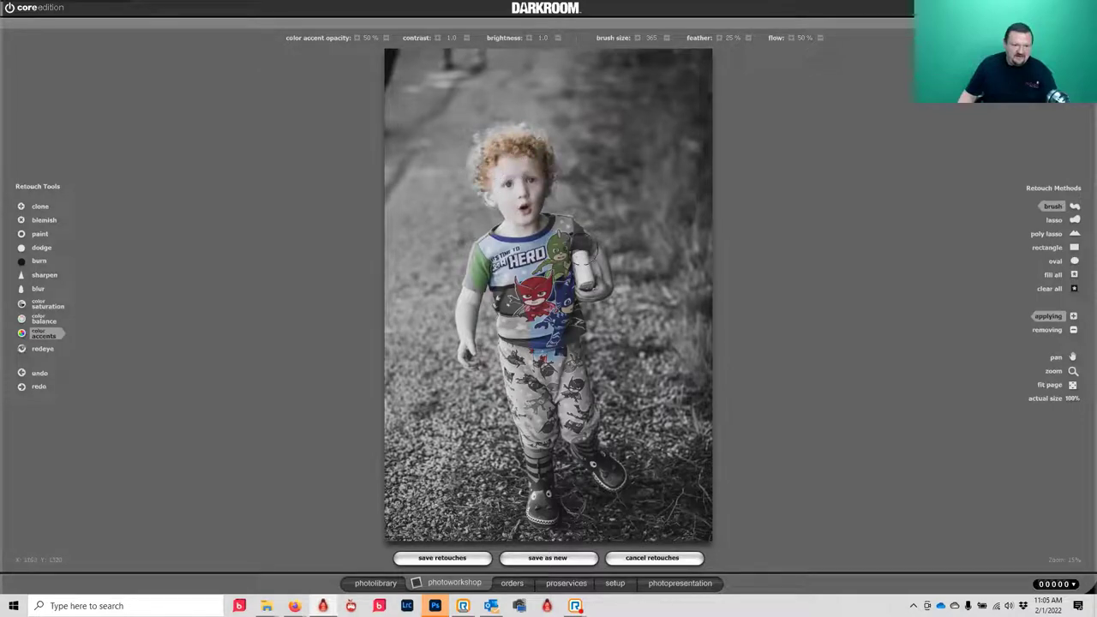
pyautogui.moveTo(514, 398)
pyautogui.mouseDown()
pyautogui.moveTo(529, 416)
pyautogui.moveTo(532, 351)
pyautogui.moveTo(574, 417)
pyautogui.moveTo(553, 393)
pyautogui.moveTo(532, 424)
pyautogui.moveTo(540, 358)
pyautogui.moveTo(548, 385)
pyautogui.mouseUp()
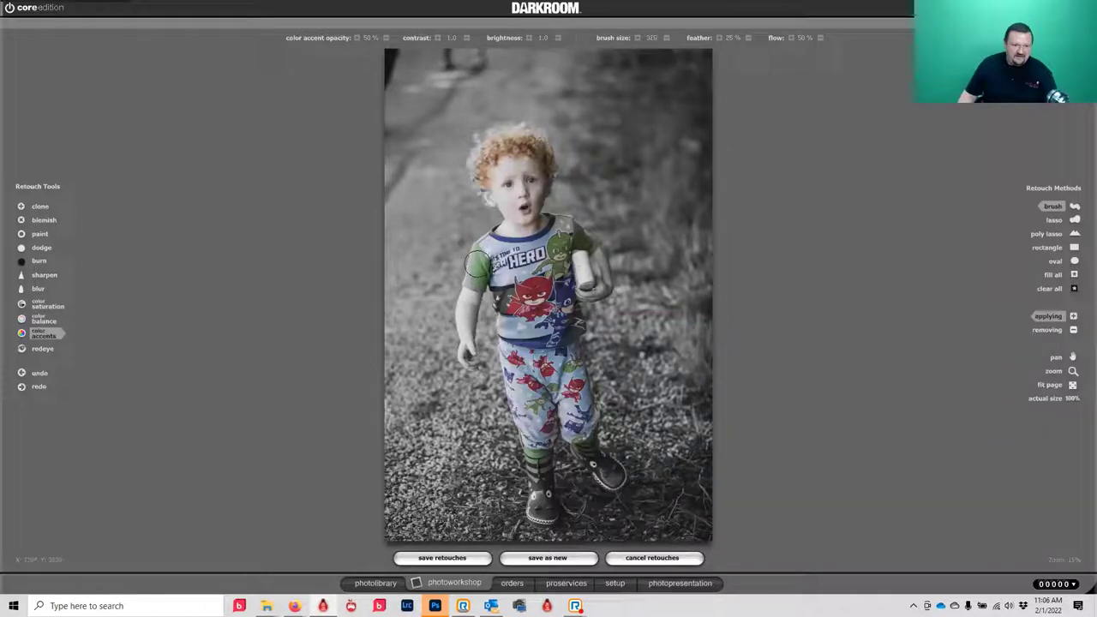
pyautogui.scroll(-1, 476, 274)
pyautogui.click(550, 559)
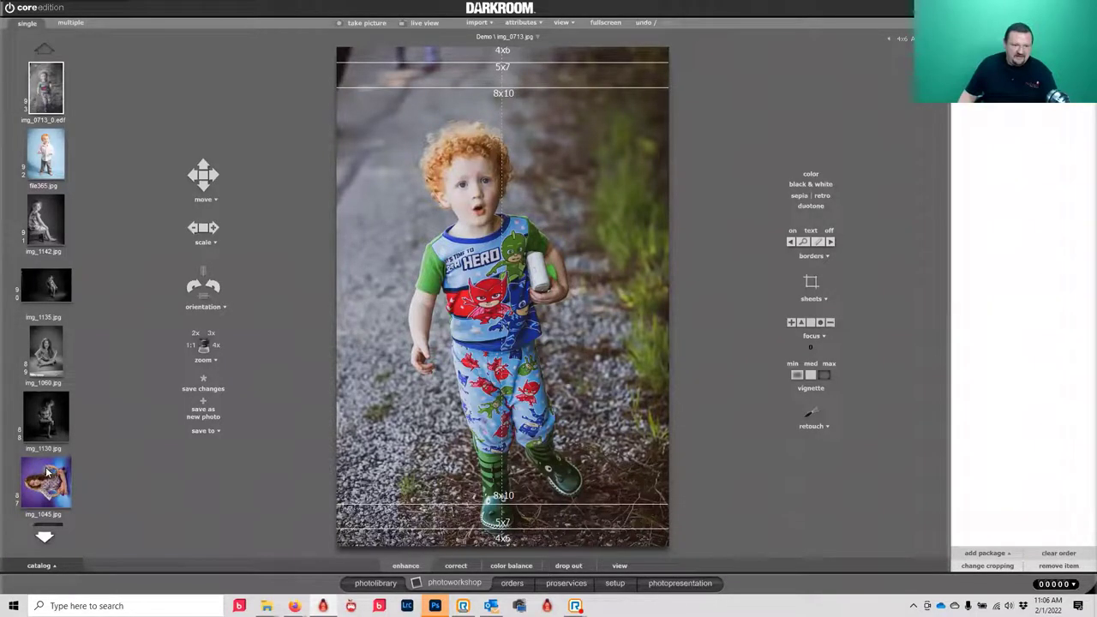
# - Invert img_1045's colours in Photoshop, save it as JPEG, and view the result in Darkroom
pyautogui.moveTo(47, 471); pyautogui.dragTo(540, 69)
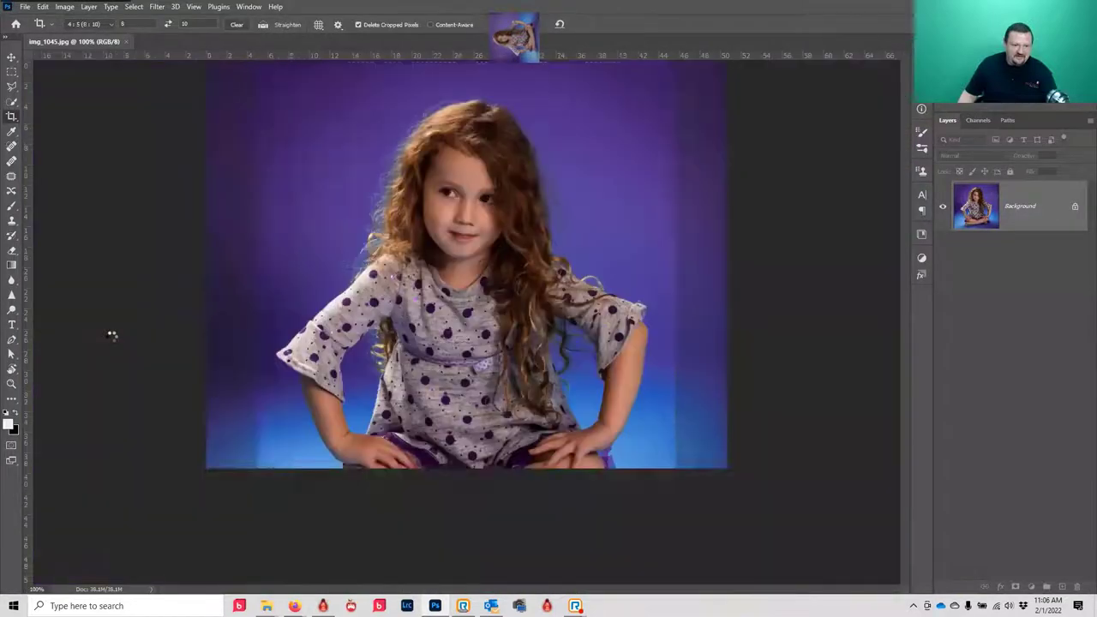
pyautogui.hotkey('ctrl', 'i')
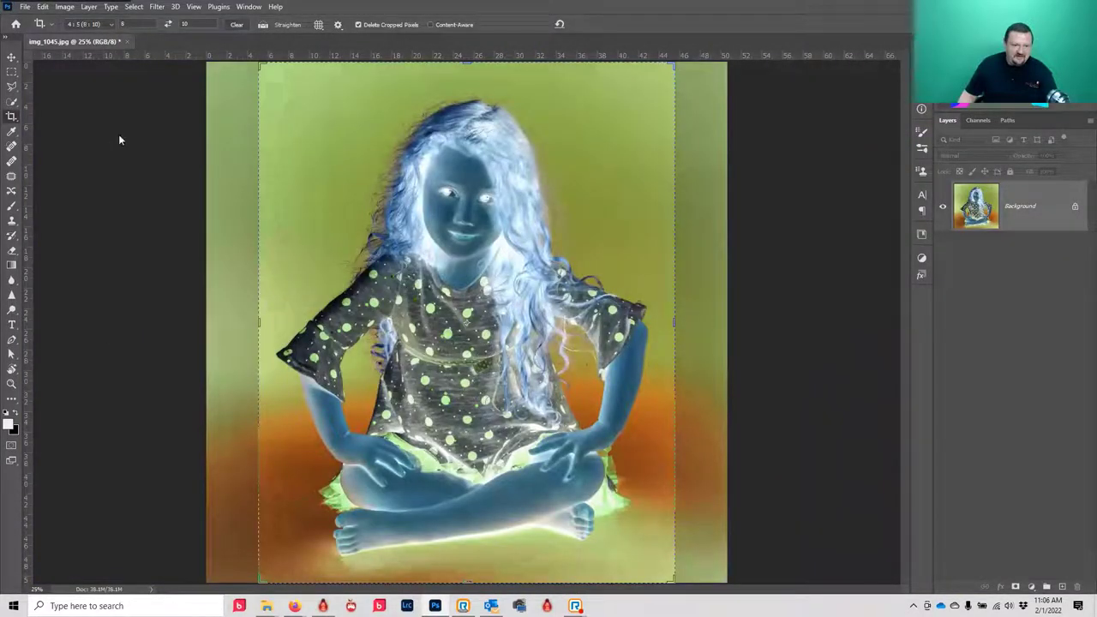
pyautogui.hotkey('ctrl', 's')
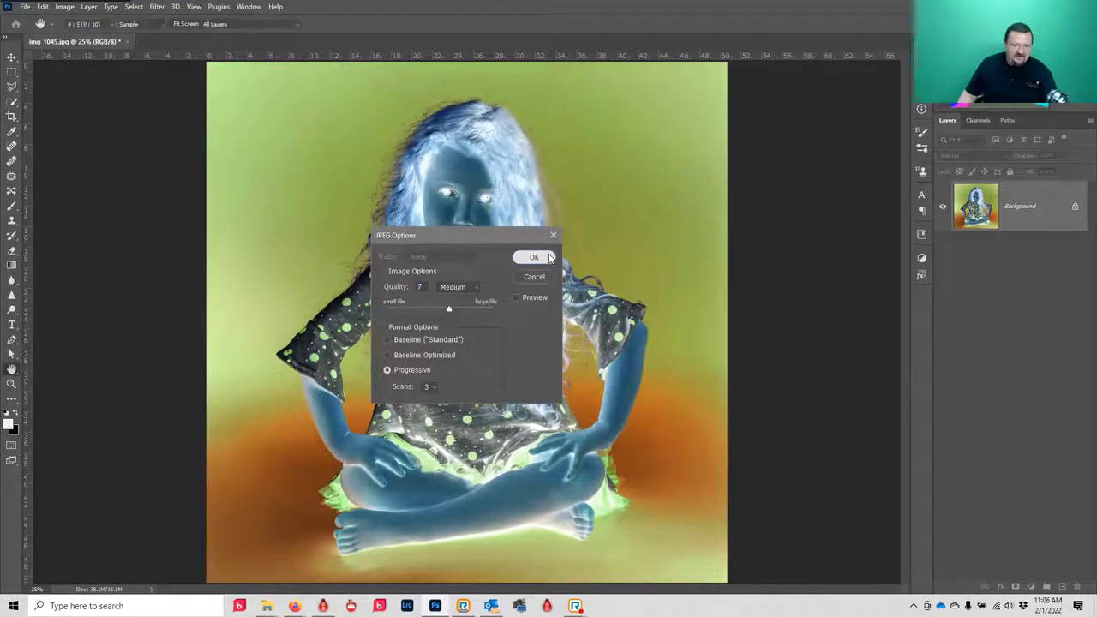
pyautogui.click(549, 257)
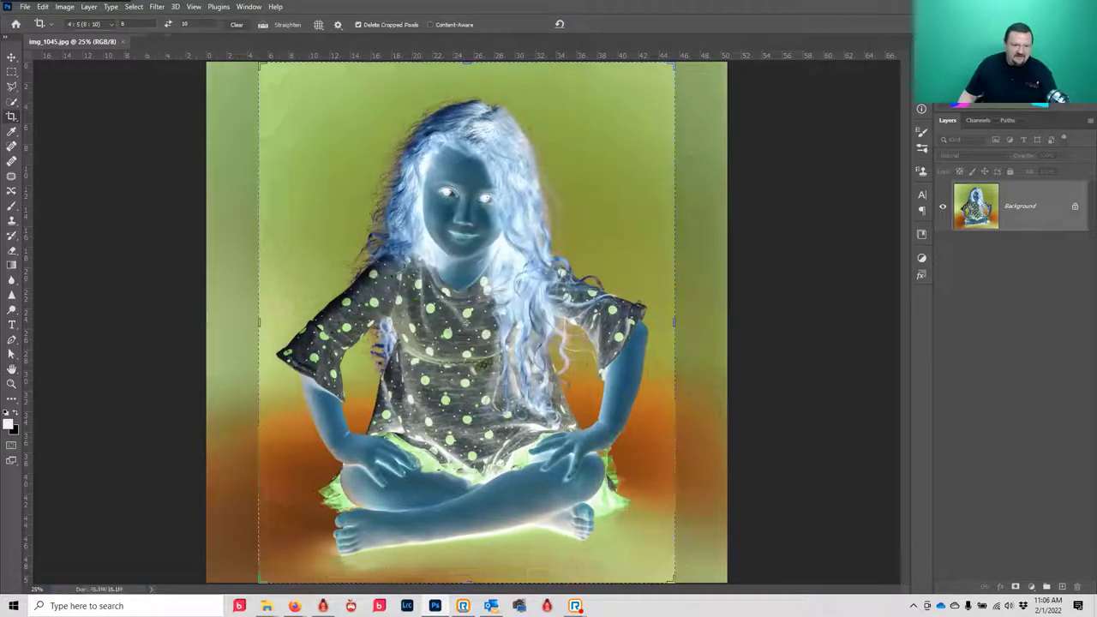
pyautogui.hotkey('alt', 'Tab')
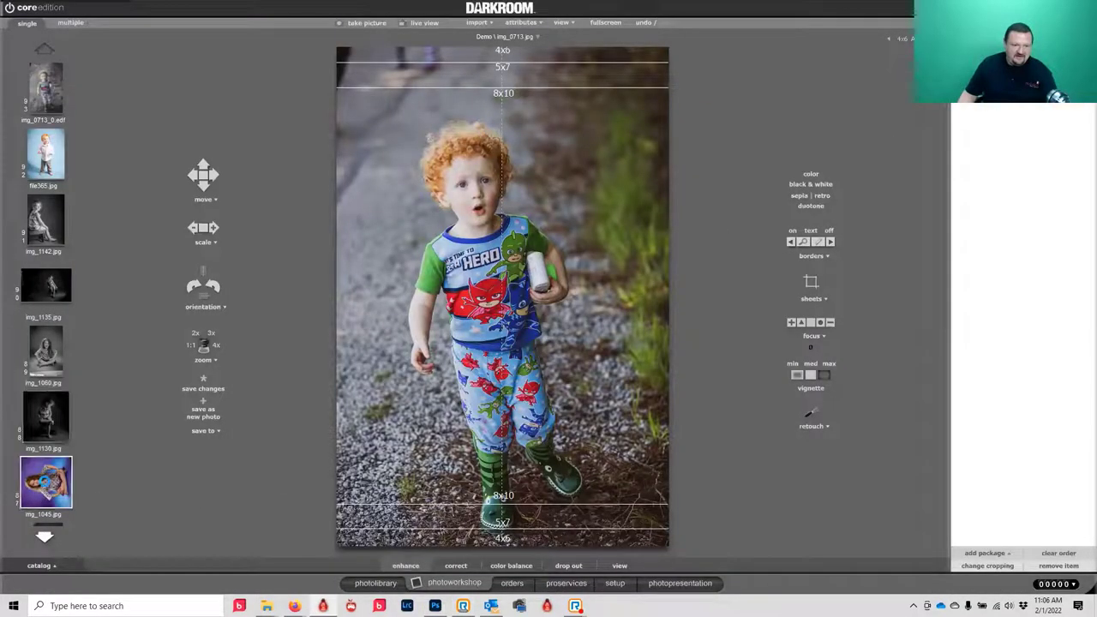
pyautogui.click(47, 486)
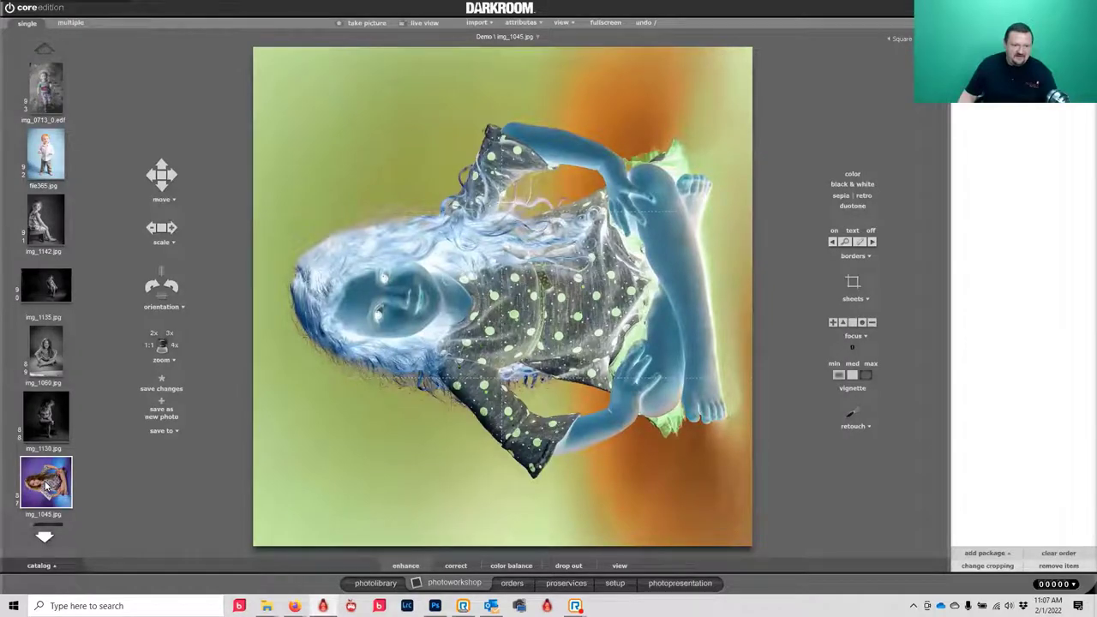
# - Undo the inversion in Photoshop, resave, then reload img_1045 in Darkroom and rotate it upright
pyautogui.hotkey('alt', 'Tab')
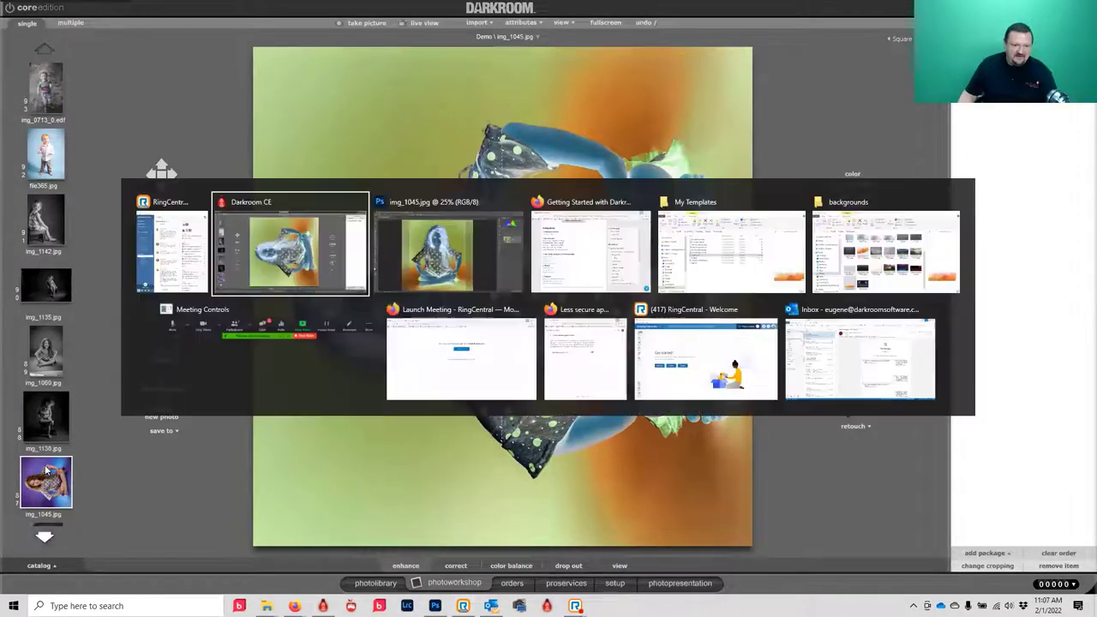
pyautogui.hotkey('alt', 'Tab')
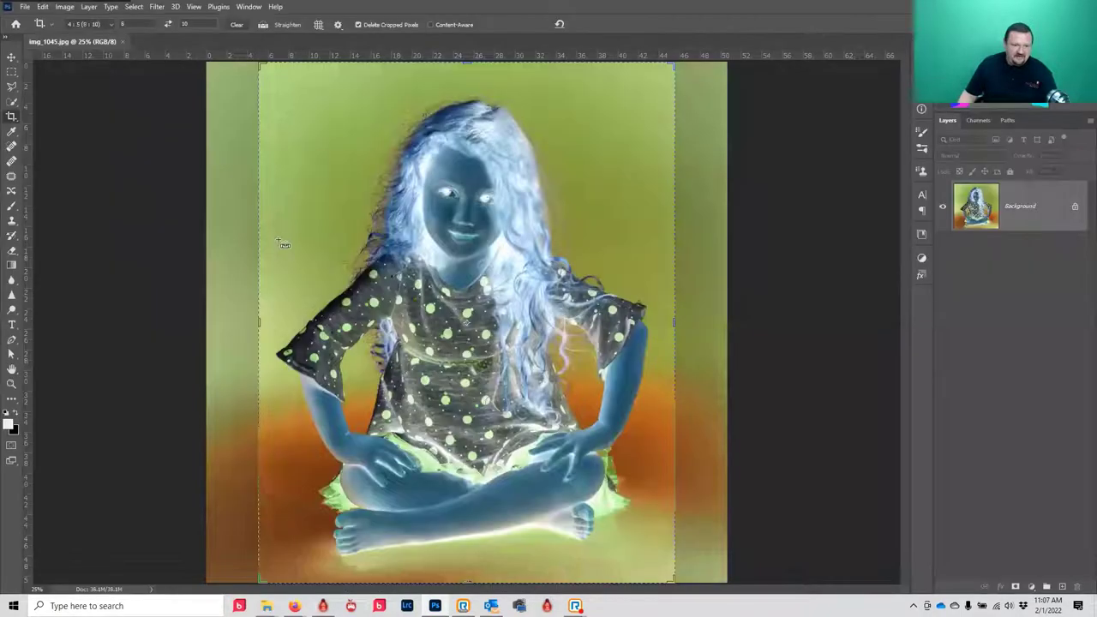
pyautogui.hotkey('ctrl', 'z')
pyautogui.hotkey('ctrl', 's')
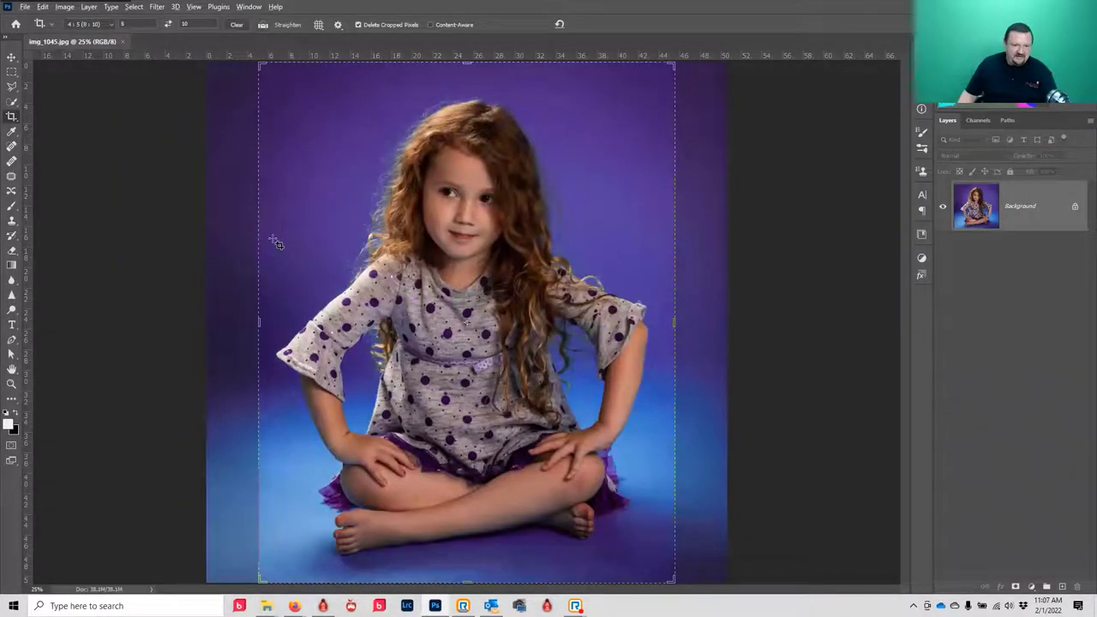
pyautogui.hotkey('alt', 'Tab')
pyautogui.hotkey('alt', 'Tab')
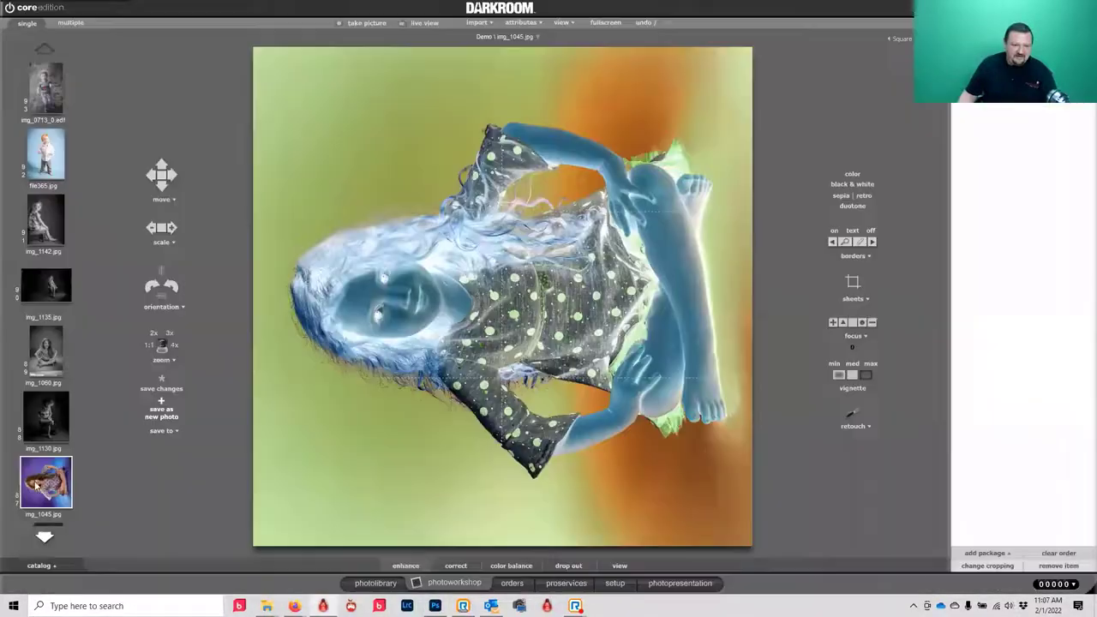
pyautogui.click(46, 417)
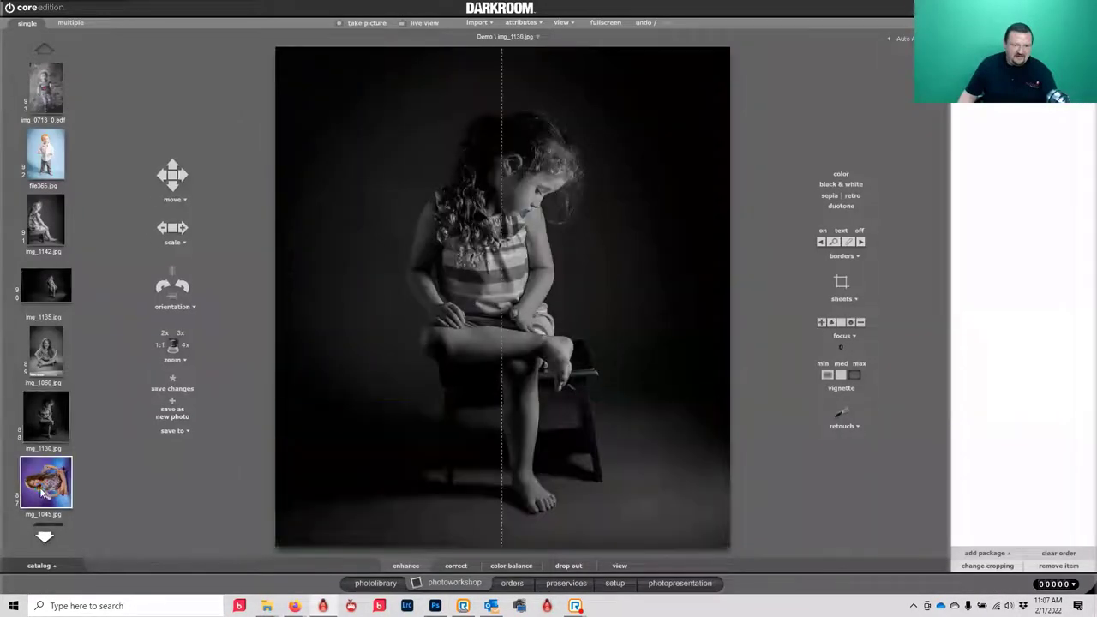
pyautogui.click(41, 490)
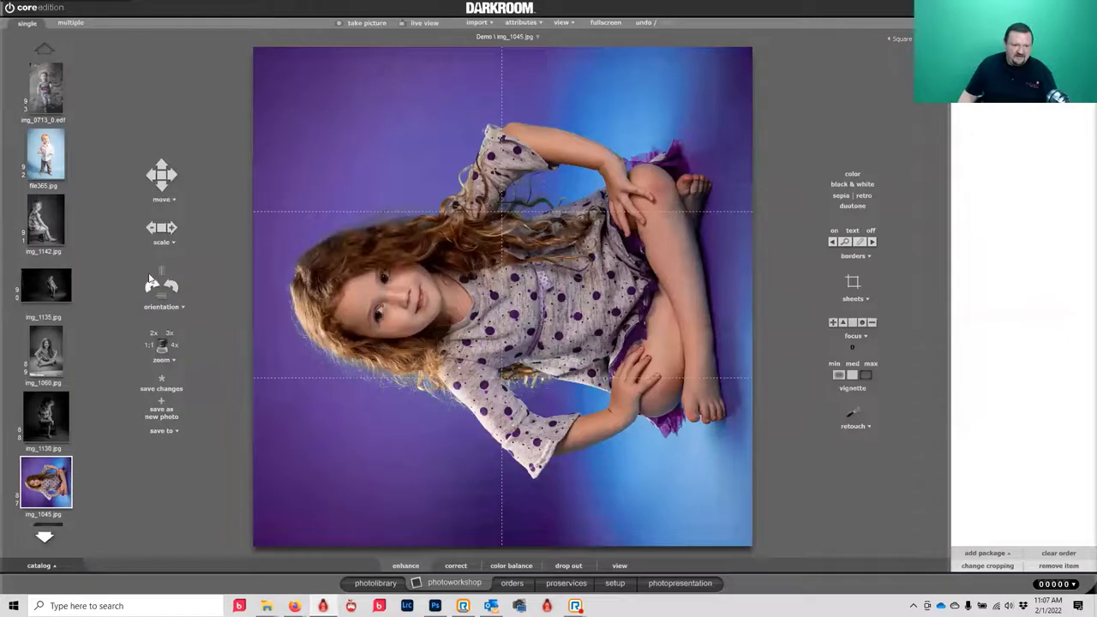
pyautogui.click(152, 286)
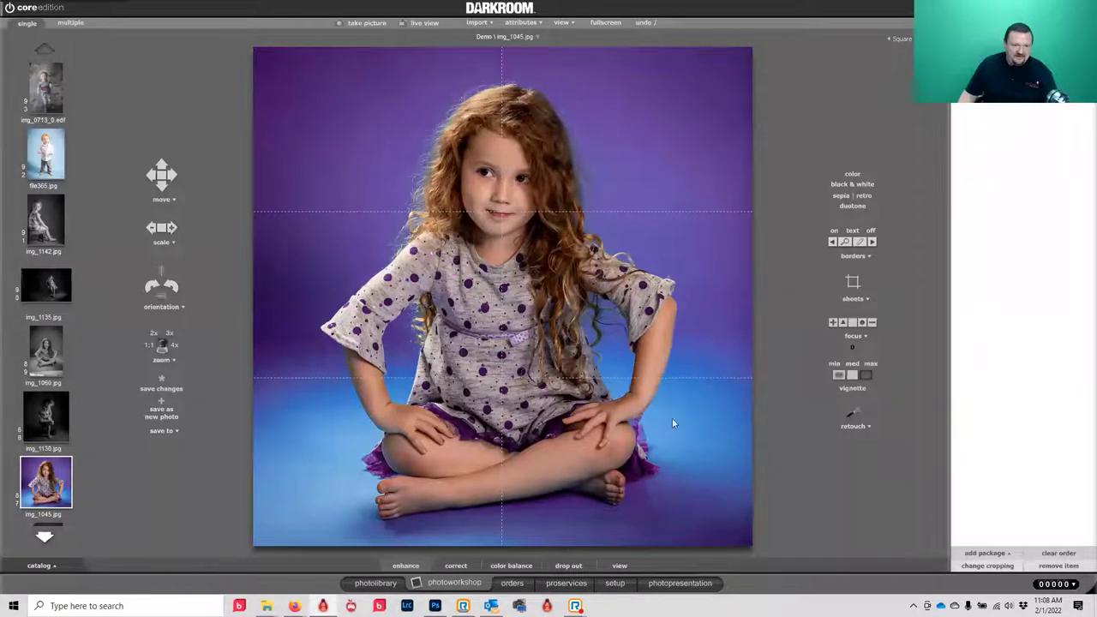
# - Show the colour balance tools for img_1045
pyautogui.click(506, 567)
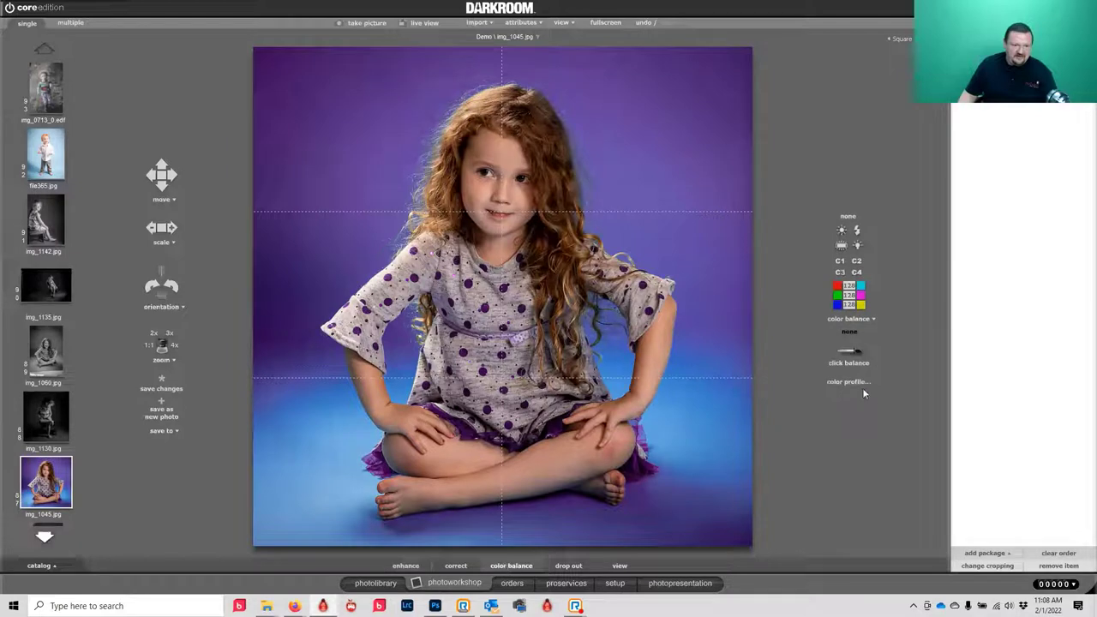